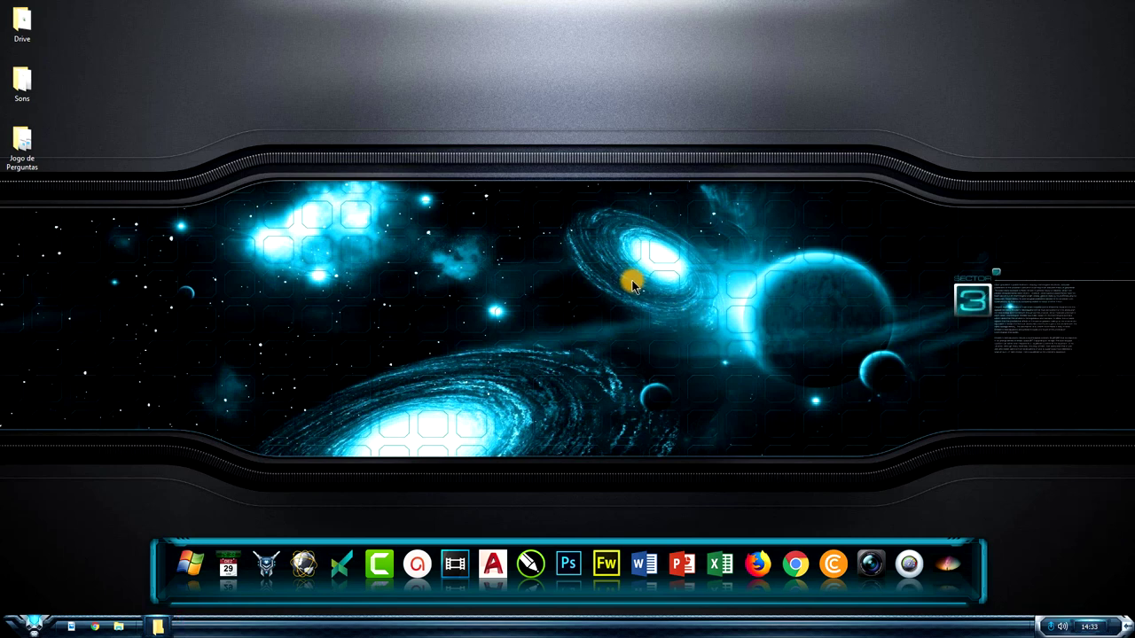
Open the Jogo de Perguntas folder and double-click the quiz presentation to open it in PowerPoint.
{"action": "left_click", "coordinate": [155, 625]}
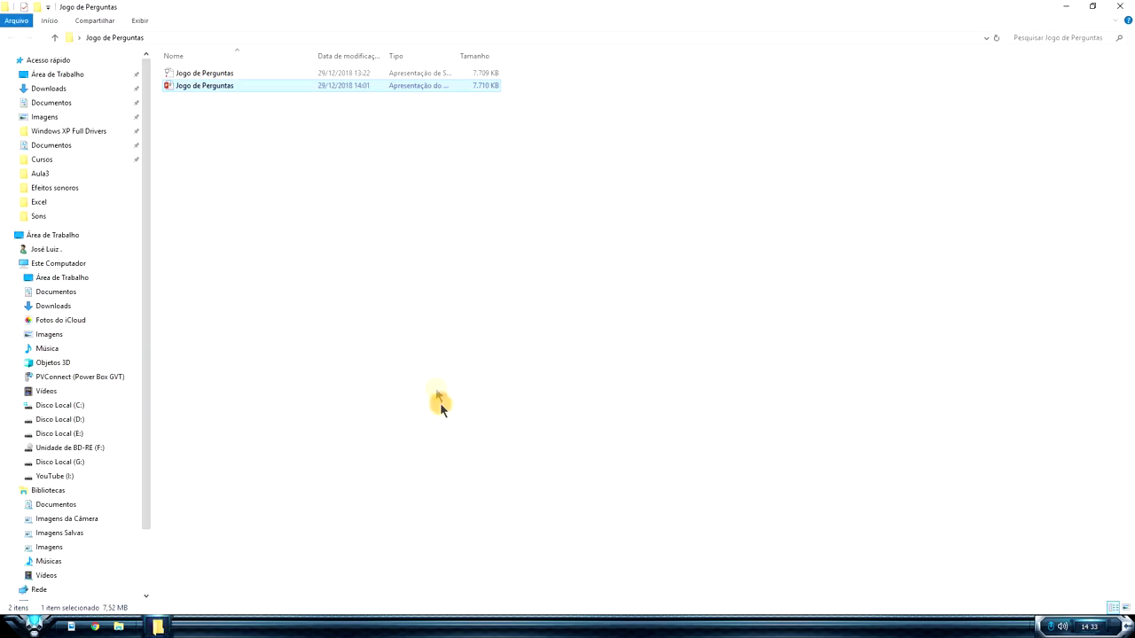
{"action": "double_click", "coordinate": [215, 85]}
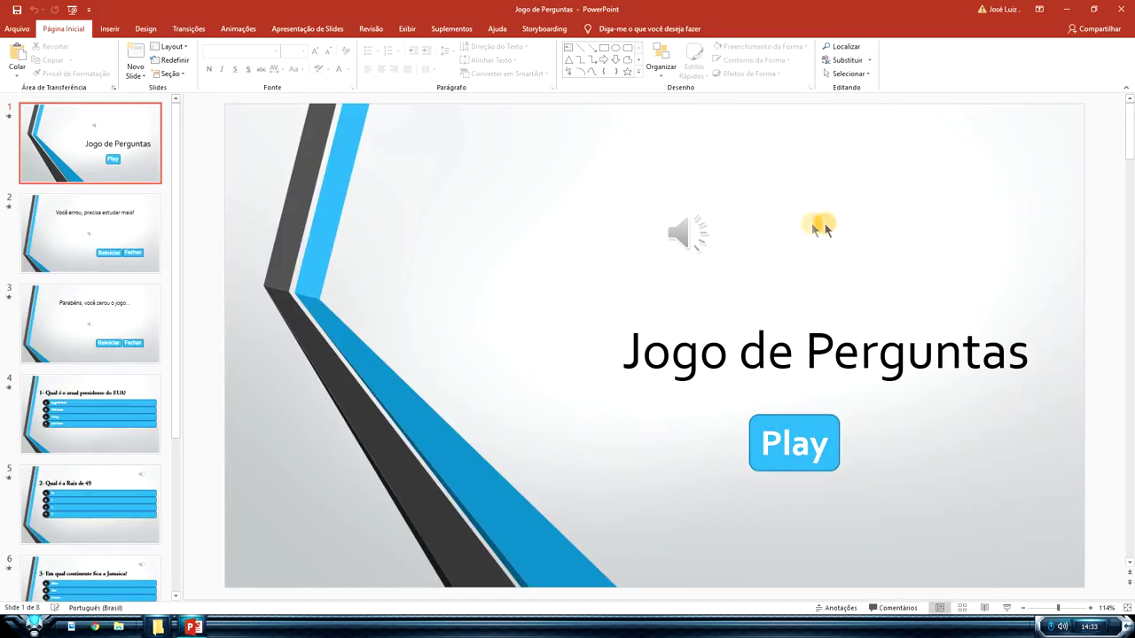
Close the presentation, start the slide-show version, and test that a wrong answer restarts the quiz.
{"action": "left_click", "coordinate": [1119, 9]}
{"action": "left_click", "coordinate": [224, 73]}
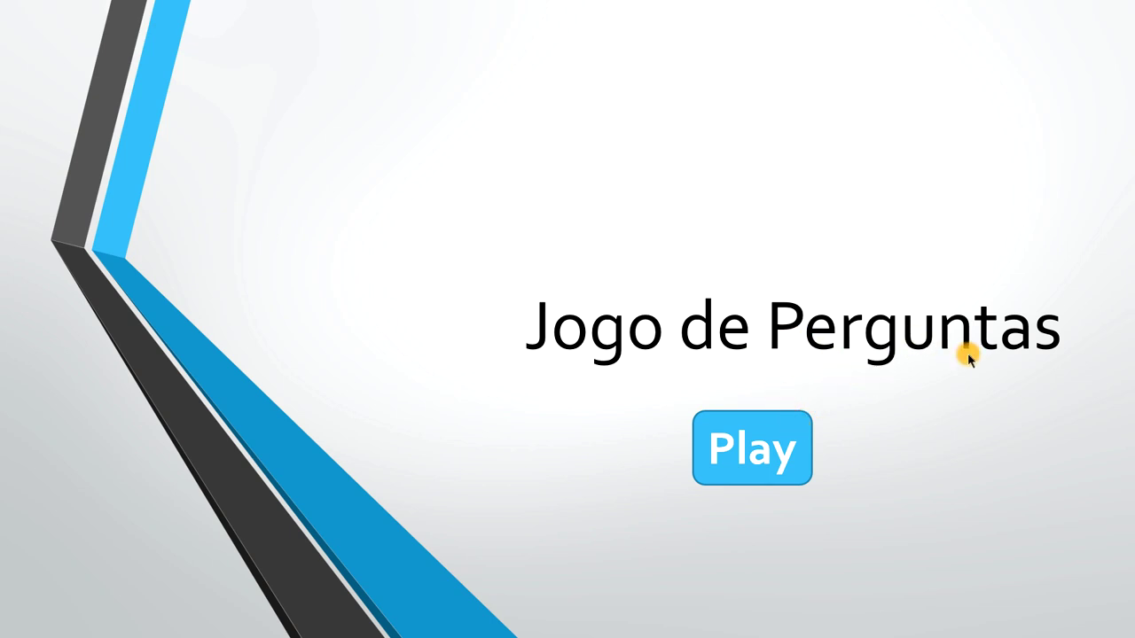
{"action": "left_click", "coordinate": [777, 437]}
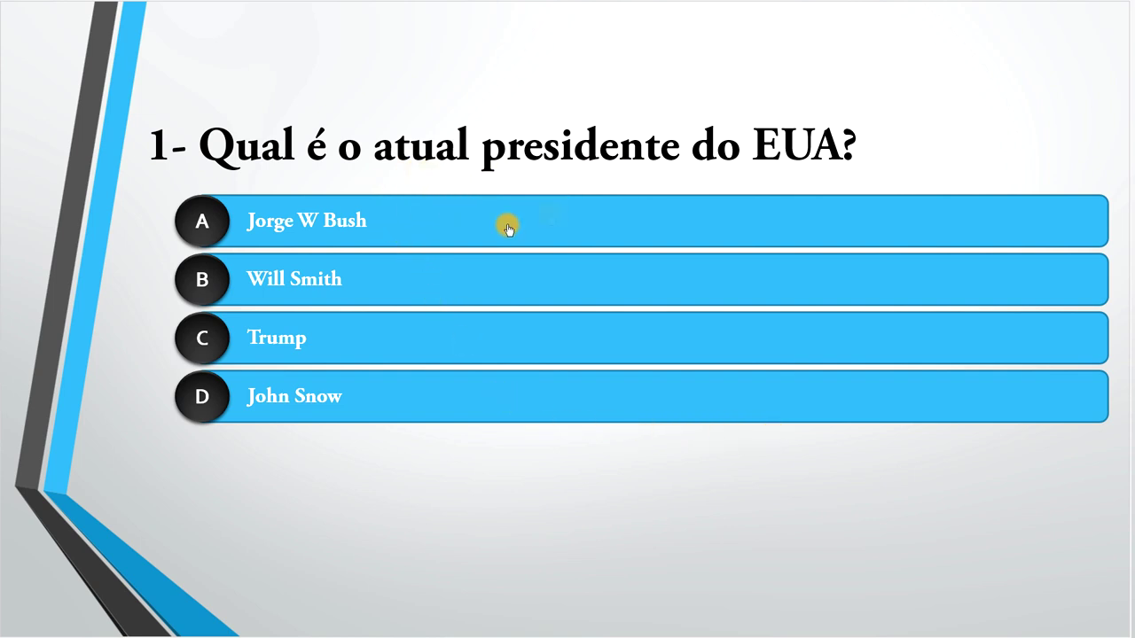
{"action": "left_click", "coordinate": [357, 223]}
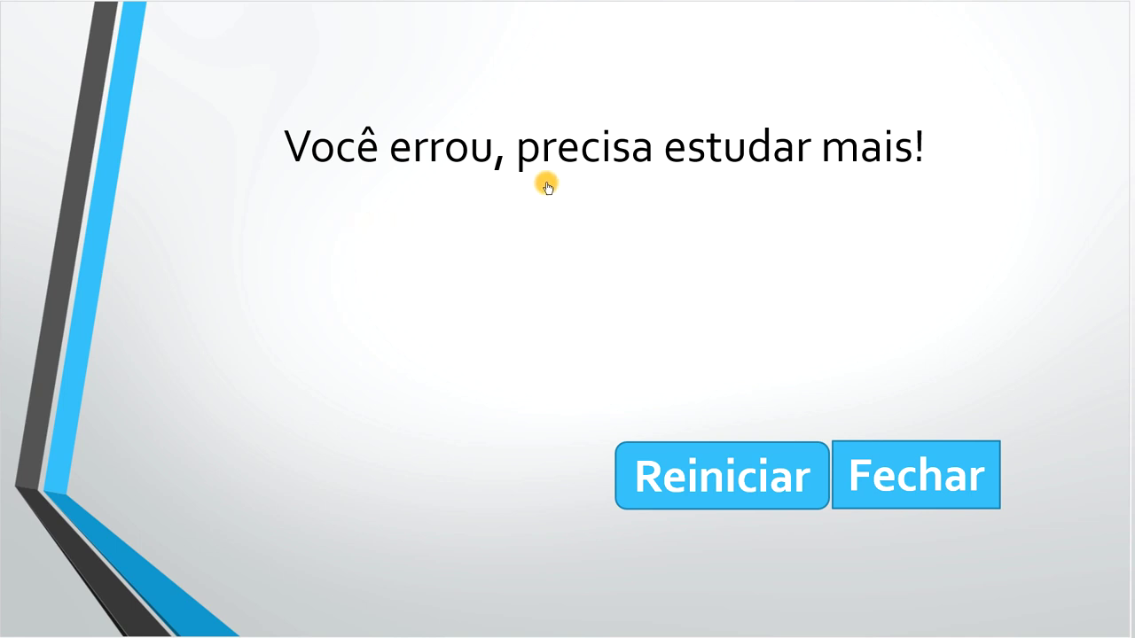
{"action": "left_click", "coordinate": [782, 472]}
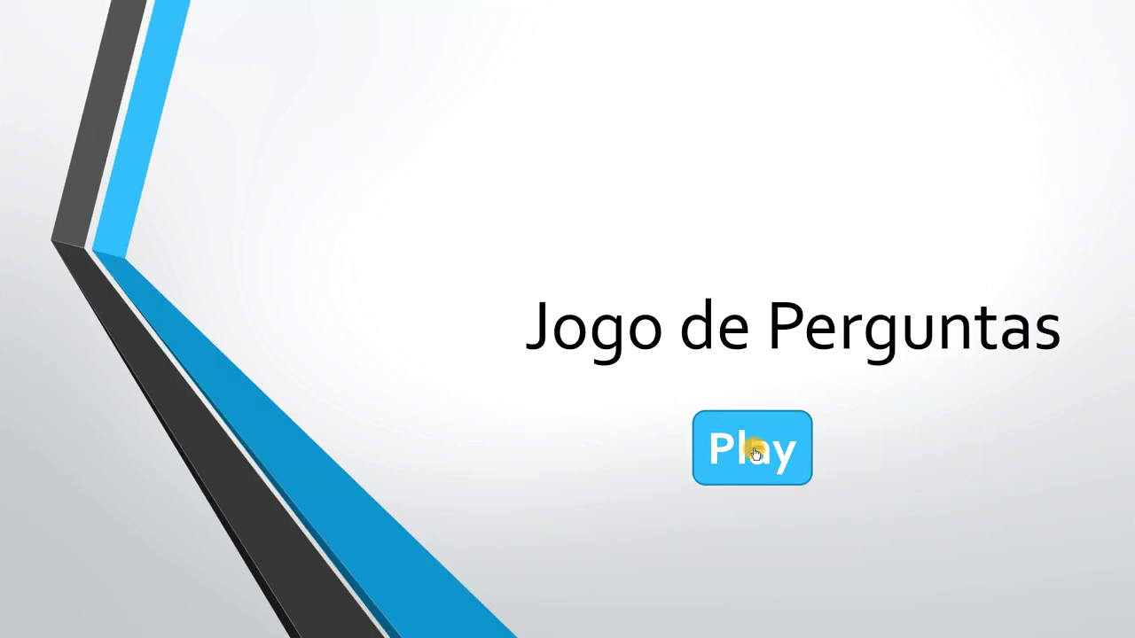
{"action": "left_click", "coordinate": [756, 454]}
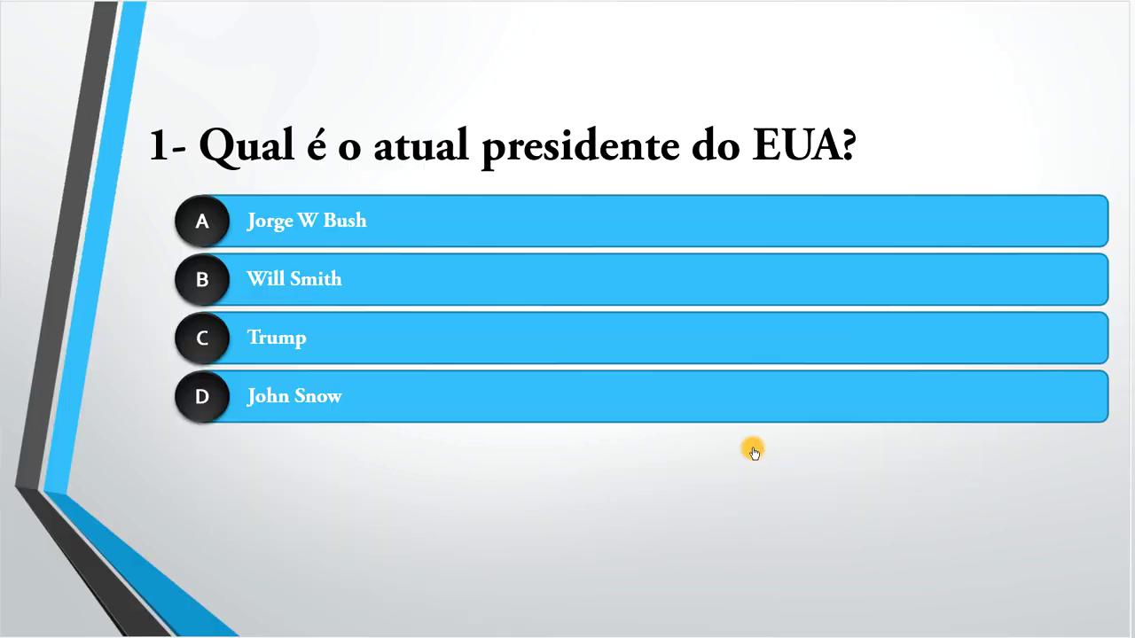
Answer all five questions (Trump, 7, América, planets, final) and close the finished quiz.
{"action": "left_click", "coordinate": [376, 339]}
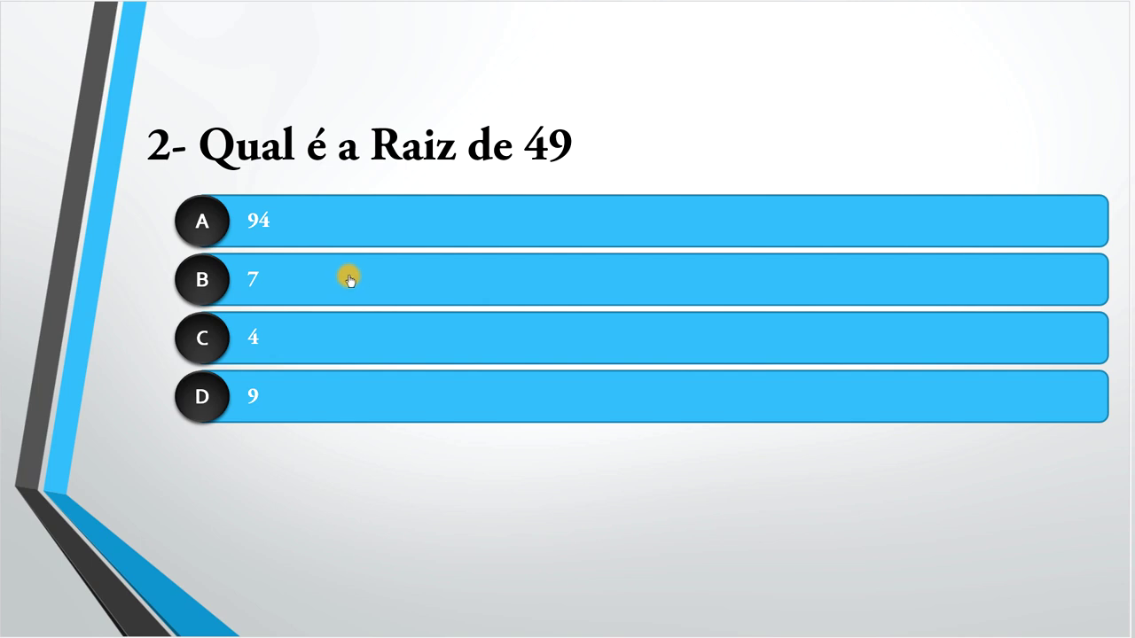
{"action": "left_click", "coordinate": [349, 280]}
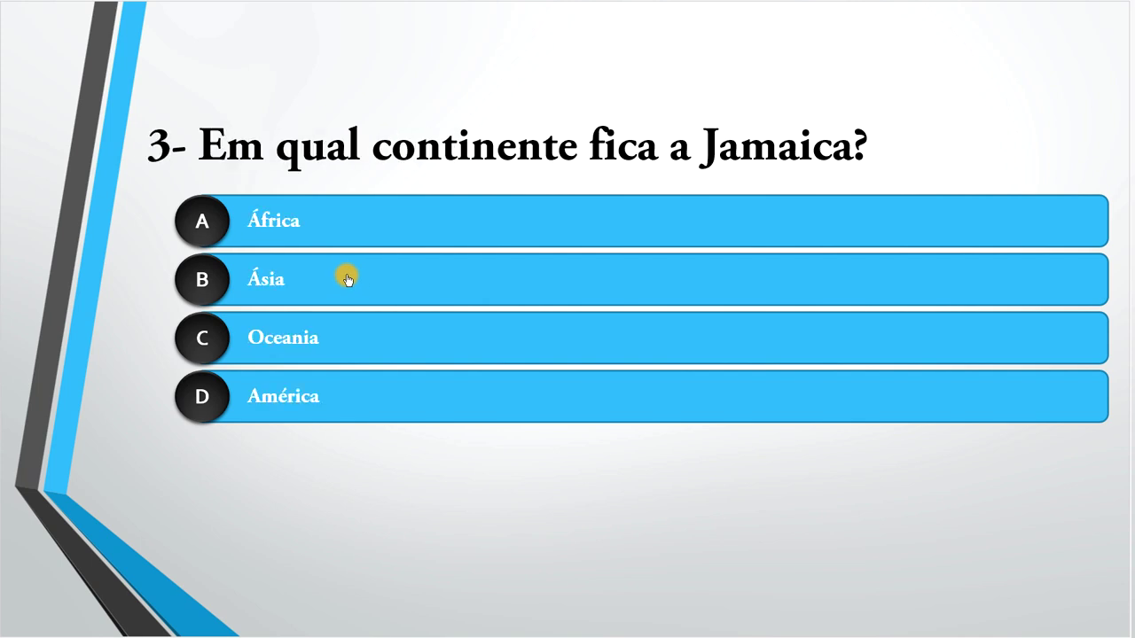
{"action": "left_click", "coordinate": [513, 397]}
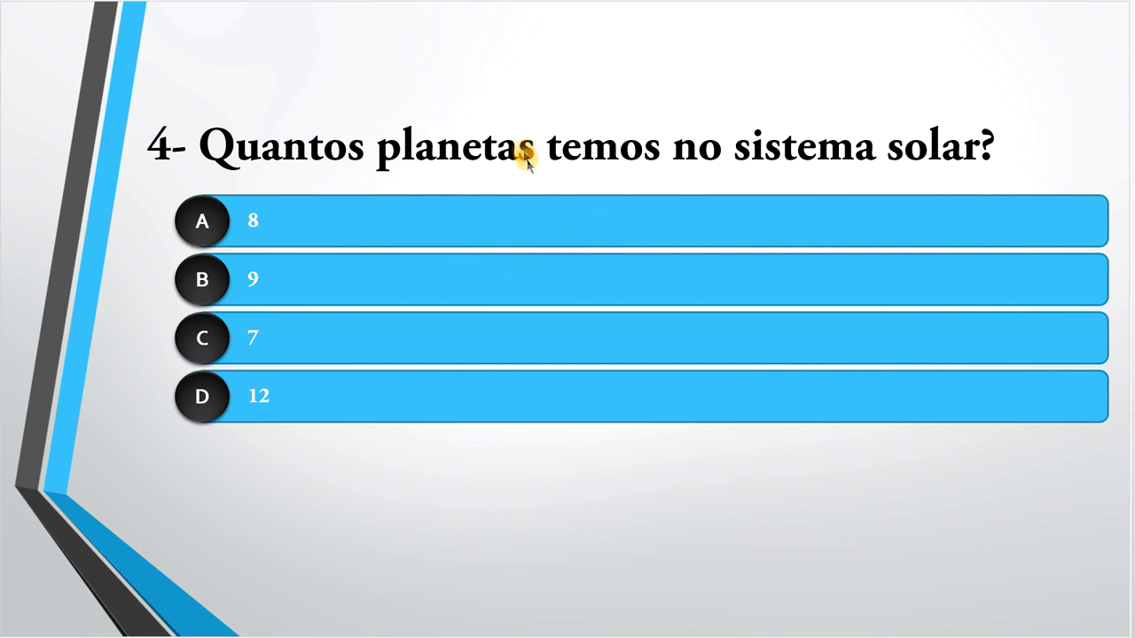
{"action": "left_click", "coordinate": [405, 226]}
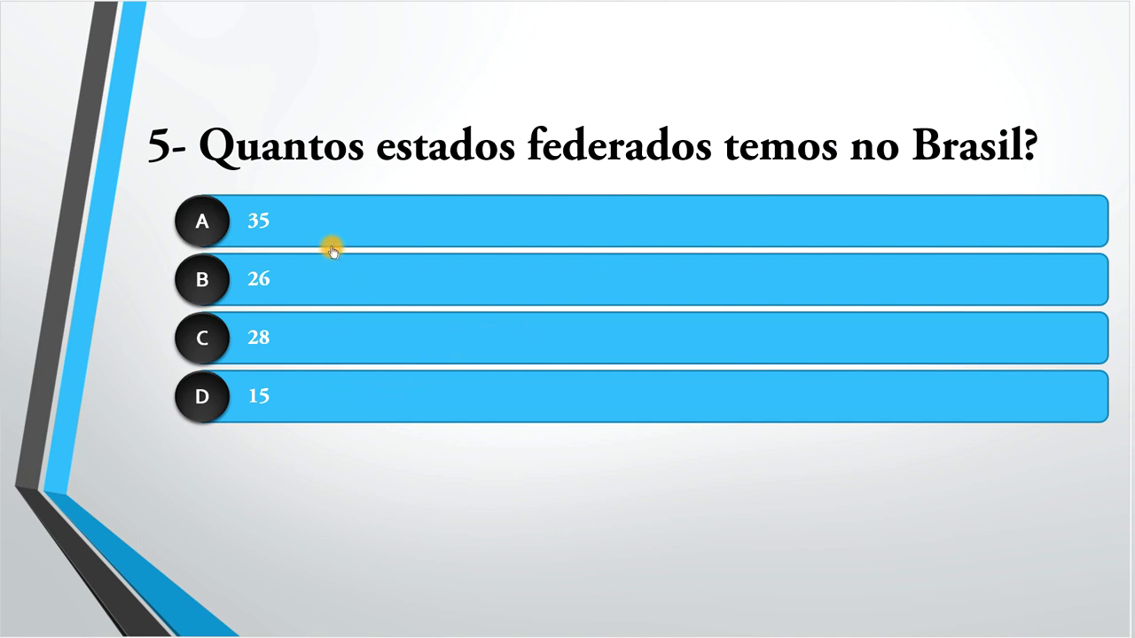
{"action": "left_click", "coordinate": [323, 280]}
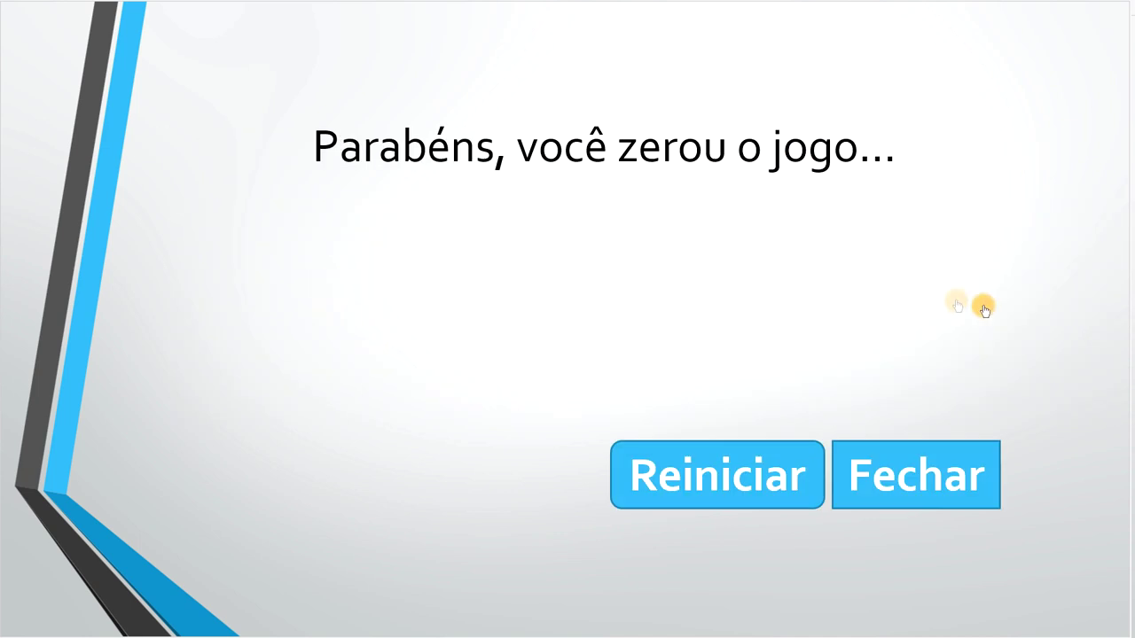
{"action": "left_click", "coordinate": [896, 474]}
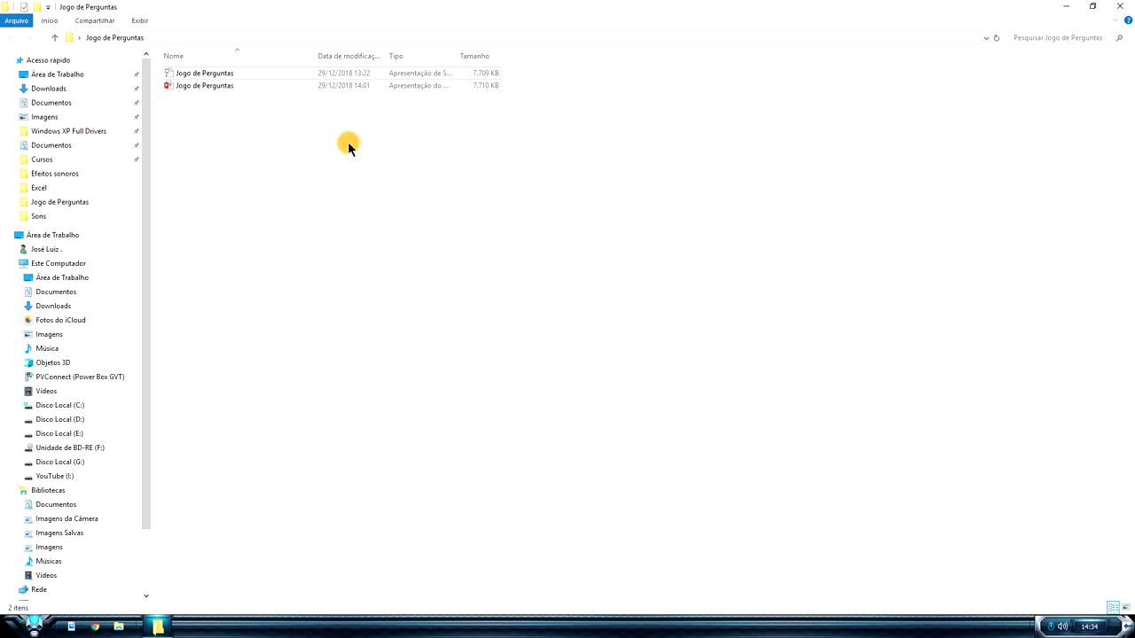
Minimize and restore the quiz folder window, then launch PowerPoint from the taskbar.
{"action": "left_click", "coordinate": [1068, 6]}
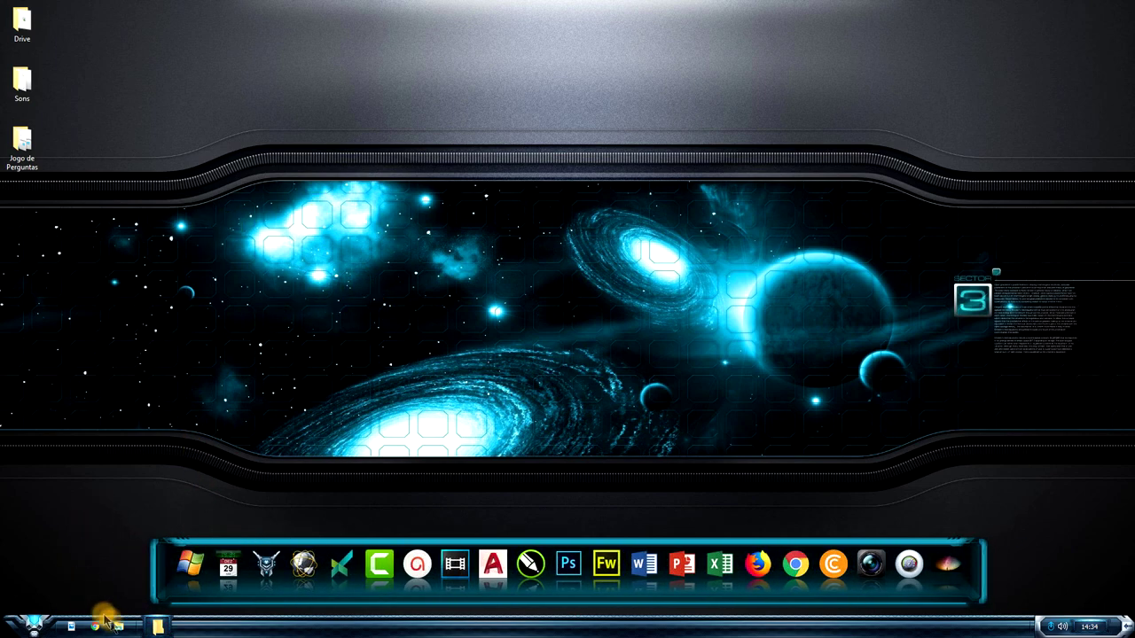
{"action": "left_click", "coordinate": [160, 628]}
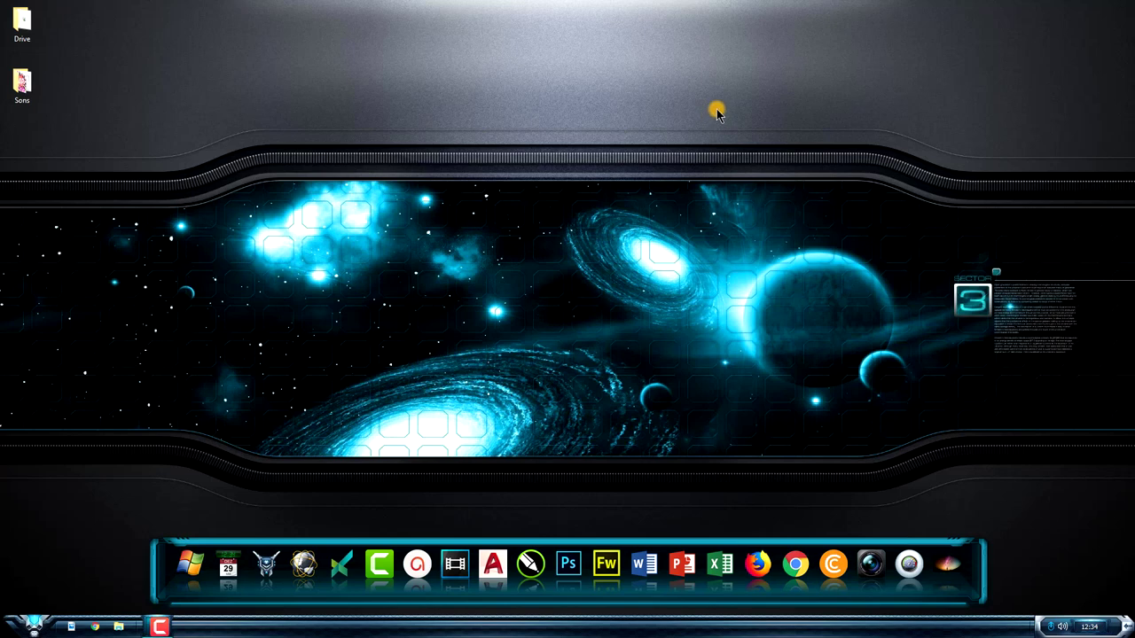
{"action": "left_click", "coordinate": [674, 551]}
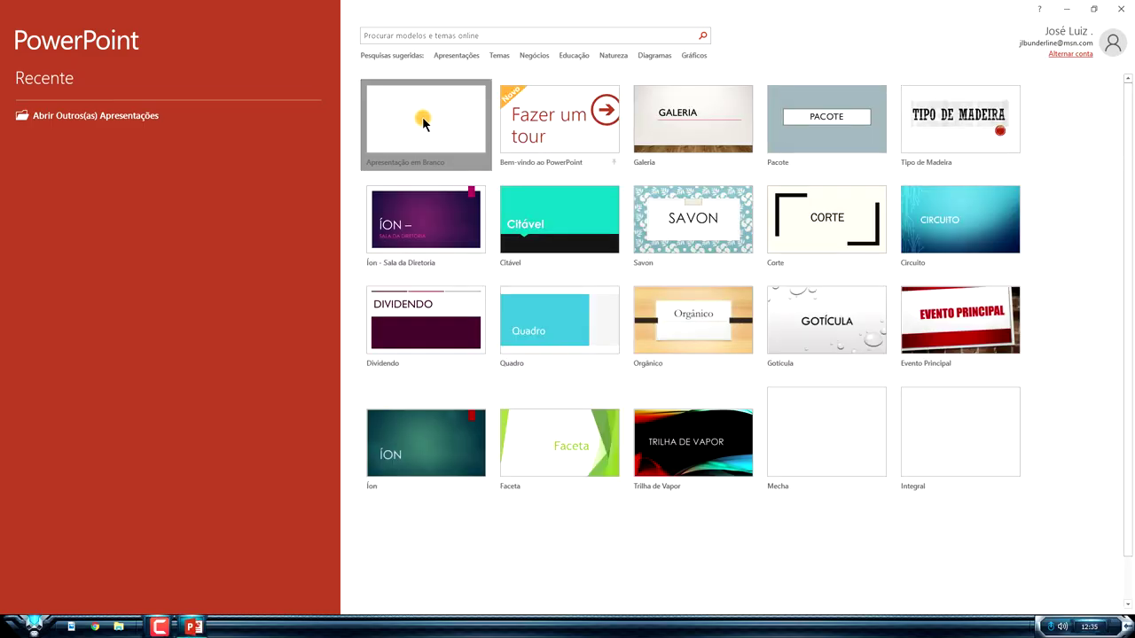
Create a blank presentation and delete the title slide's subtitle placeholder.
{"action": "left_click", "coordinate": [423, 120]}
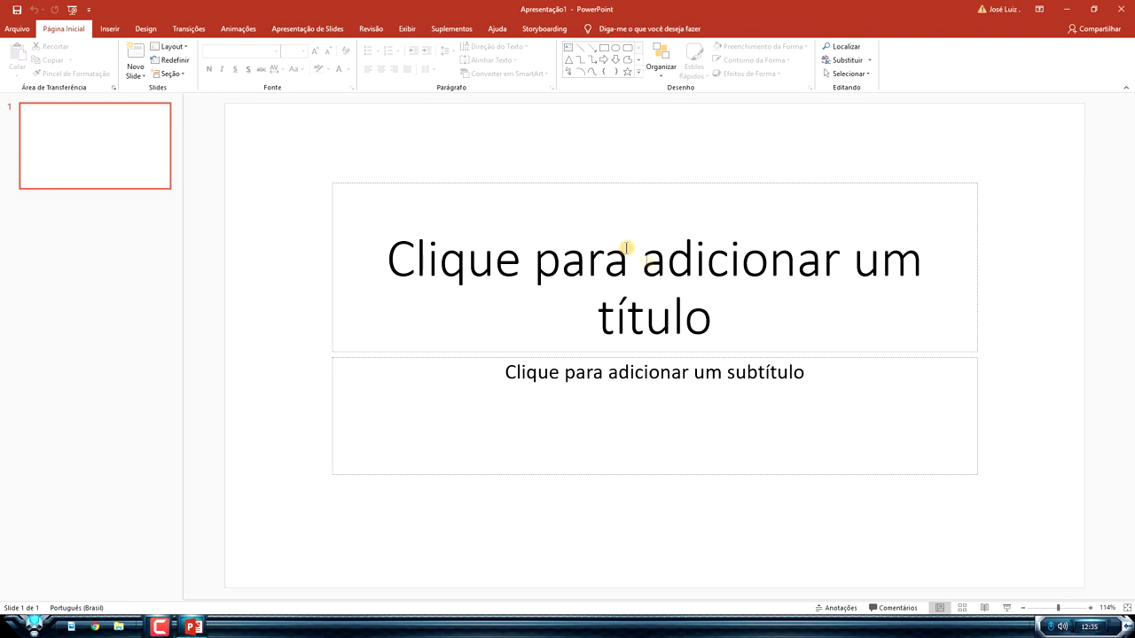
{"action": "left_click", "coordinate": [611, 280]}
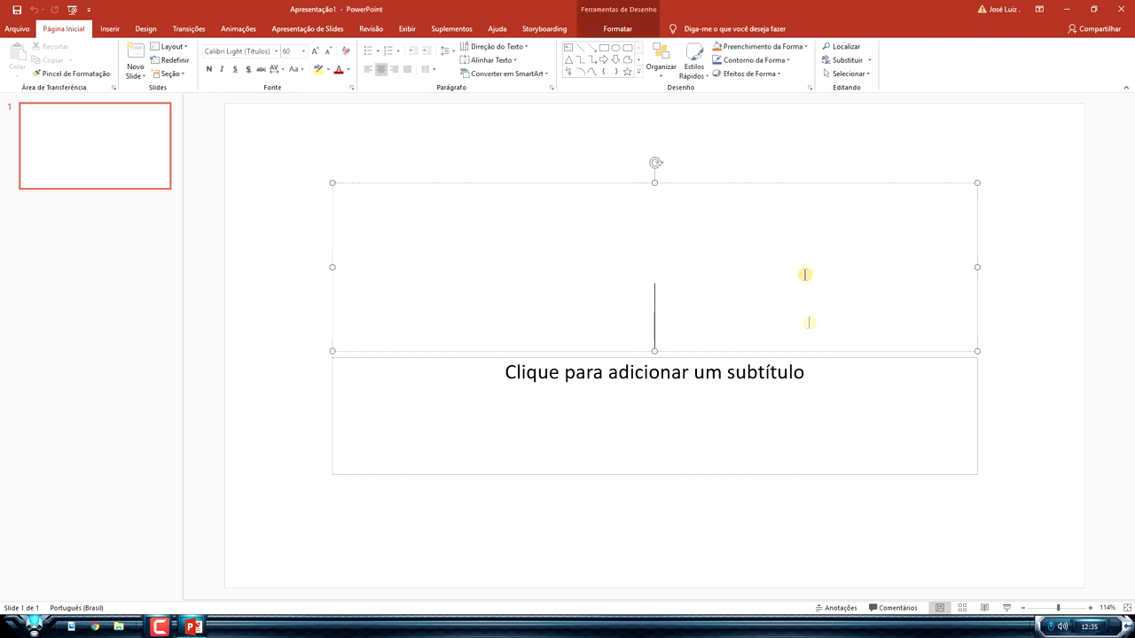
{"action": "left_click", "coordinate": [814, 358]}
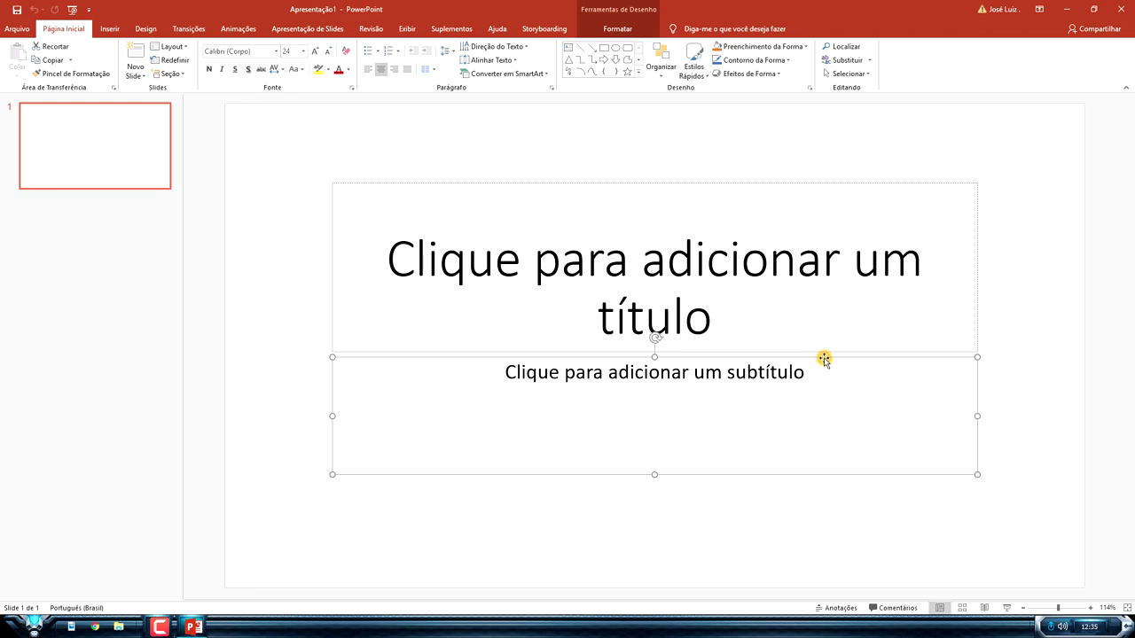
{"action": "left_click", "coordinate": [830, 399]}
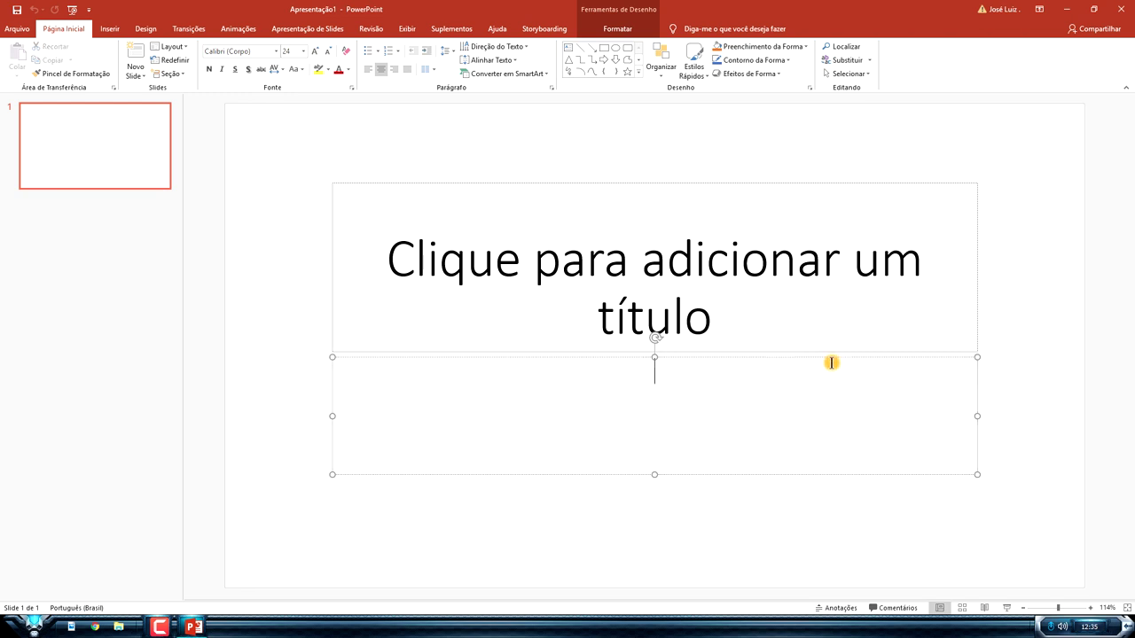
{"action": "left_click", "coordinate": [832, 358]}
{"action": "key", "text": "Delete"}
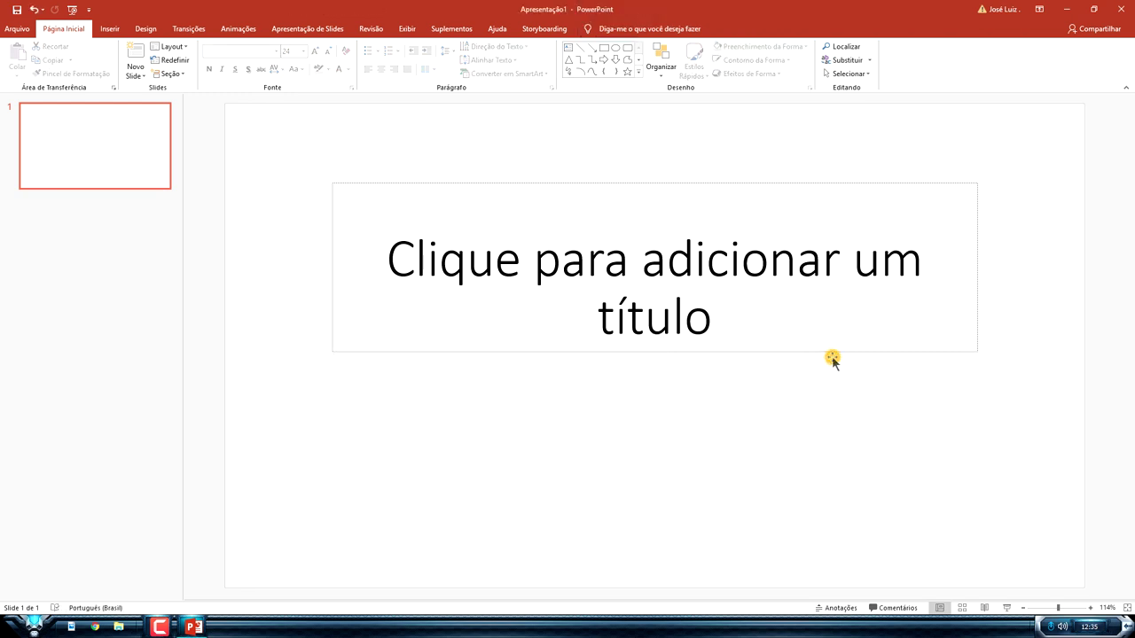
Type 'Jogo de Perguntas' as the title slide's title.
{"action": "left_click", "coordinate": [790, 329]}
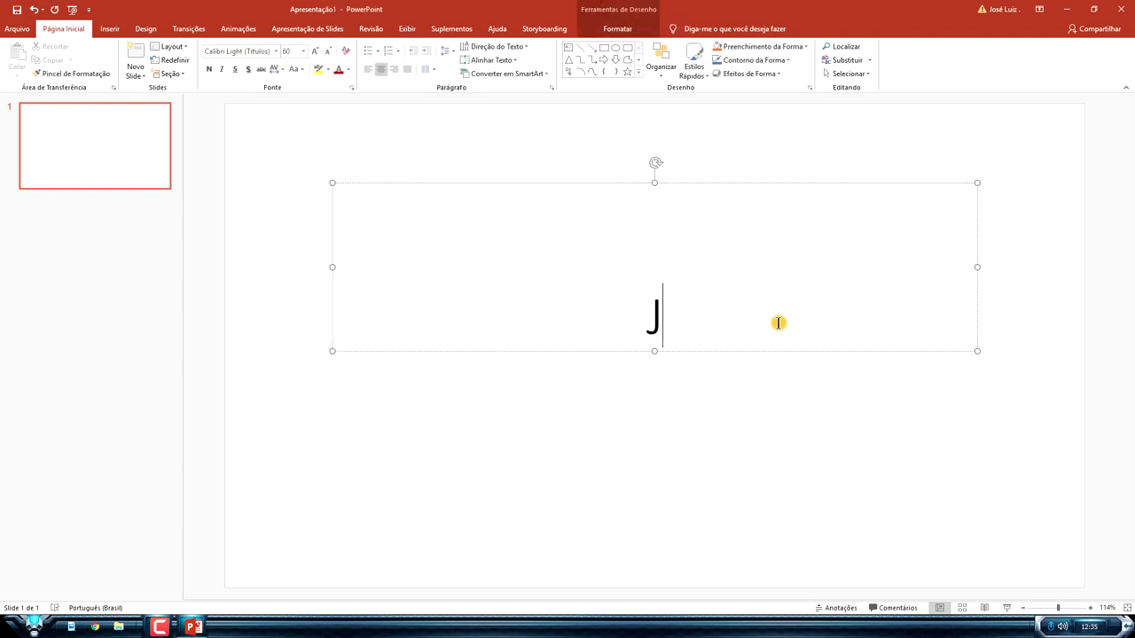
{"action": "type", "text": "ogo de Pergun"}
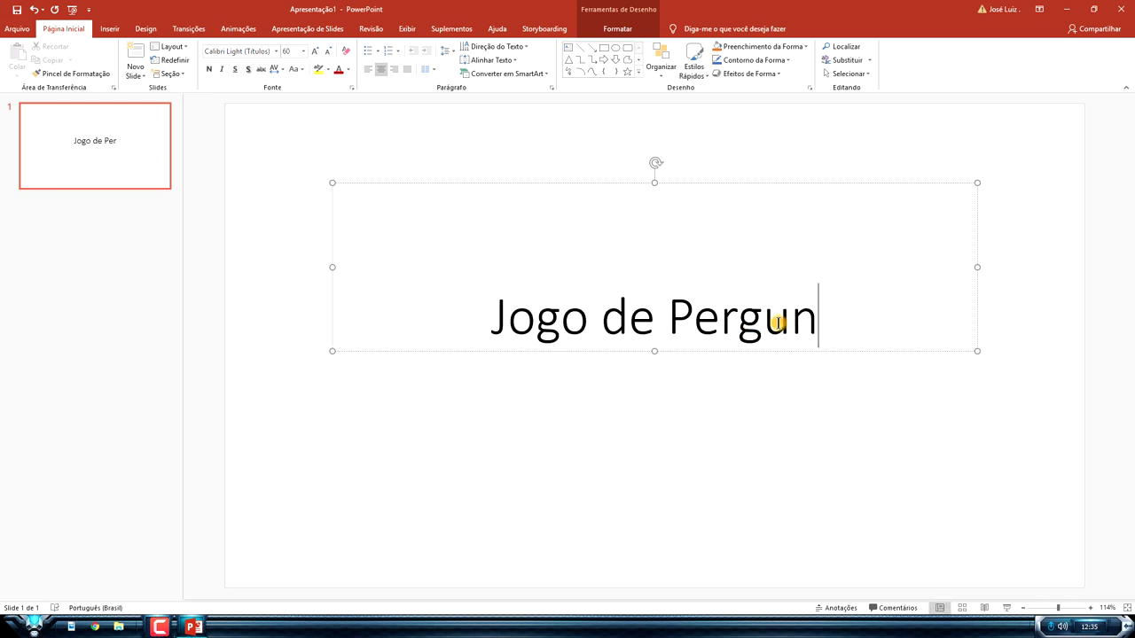
{"action": "type", "text": "tas"}
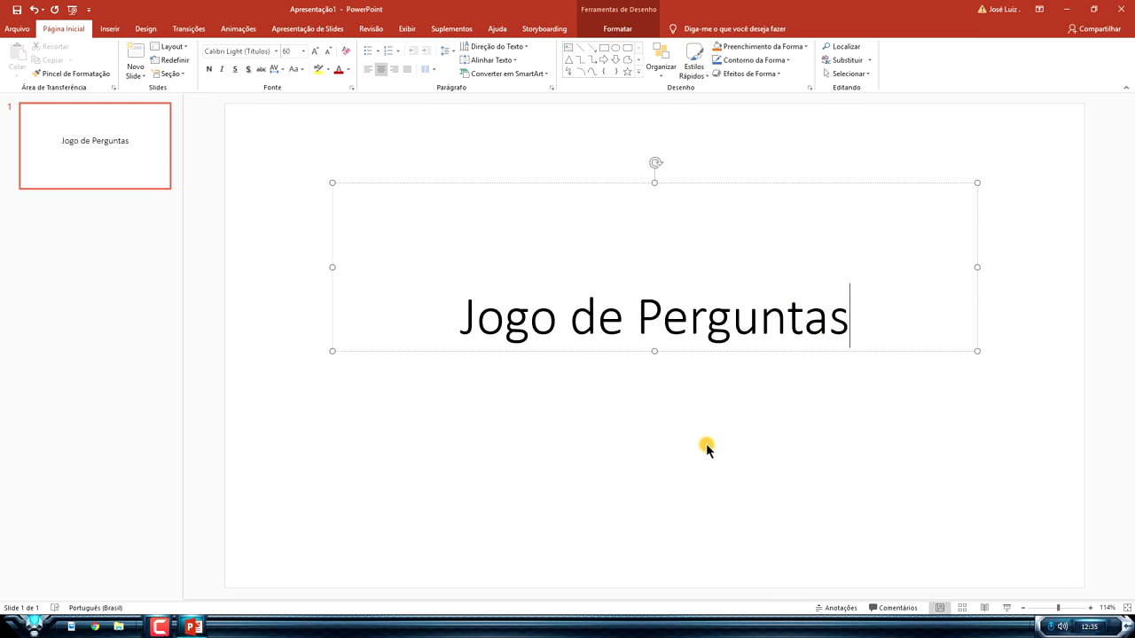
{"action": "left_click", "coordinate": [151, 31]}
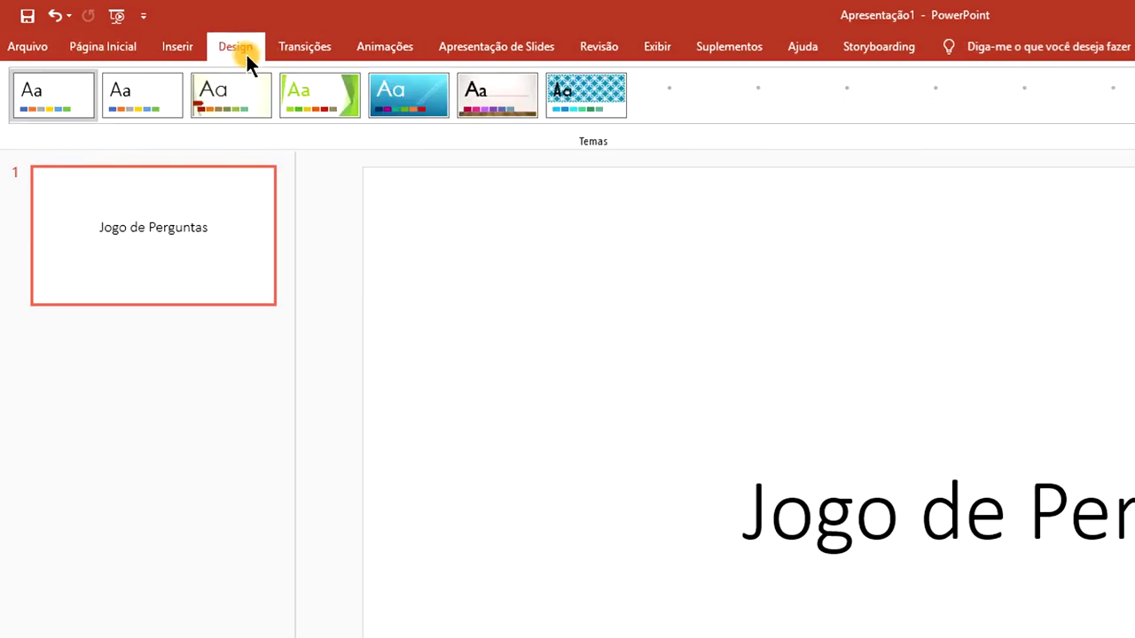
Apply the grey-and-blue striped Paralaxe theme to the title slide.
{"action": "left_click", "coordinate": [1130, 111]}
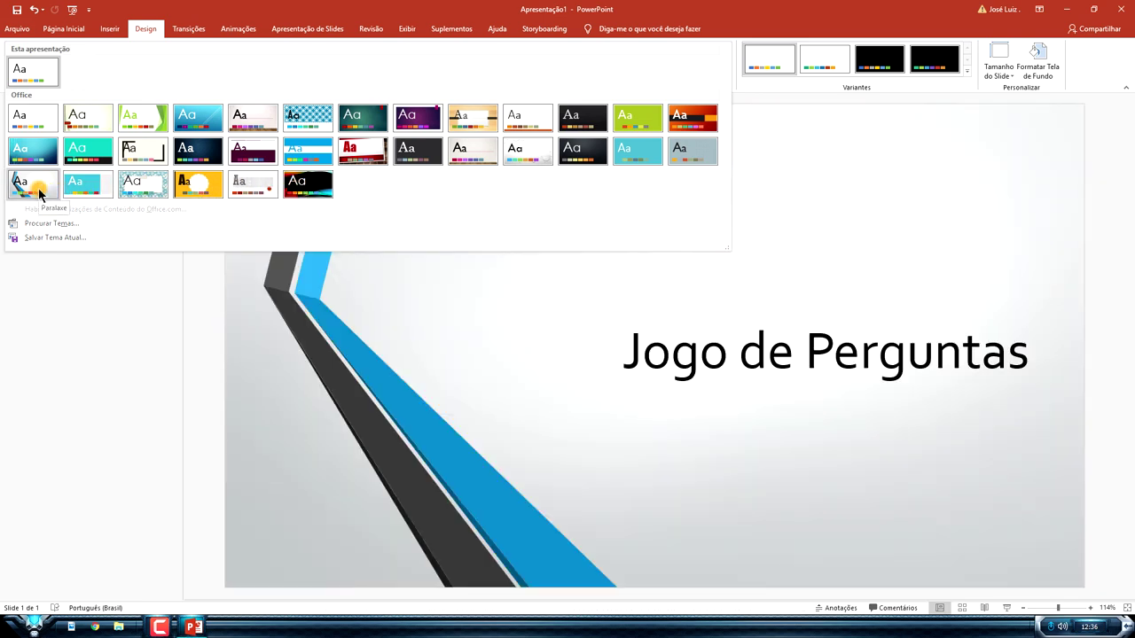
{"action": "left_click", "coordinate": [38, 190]}
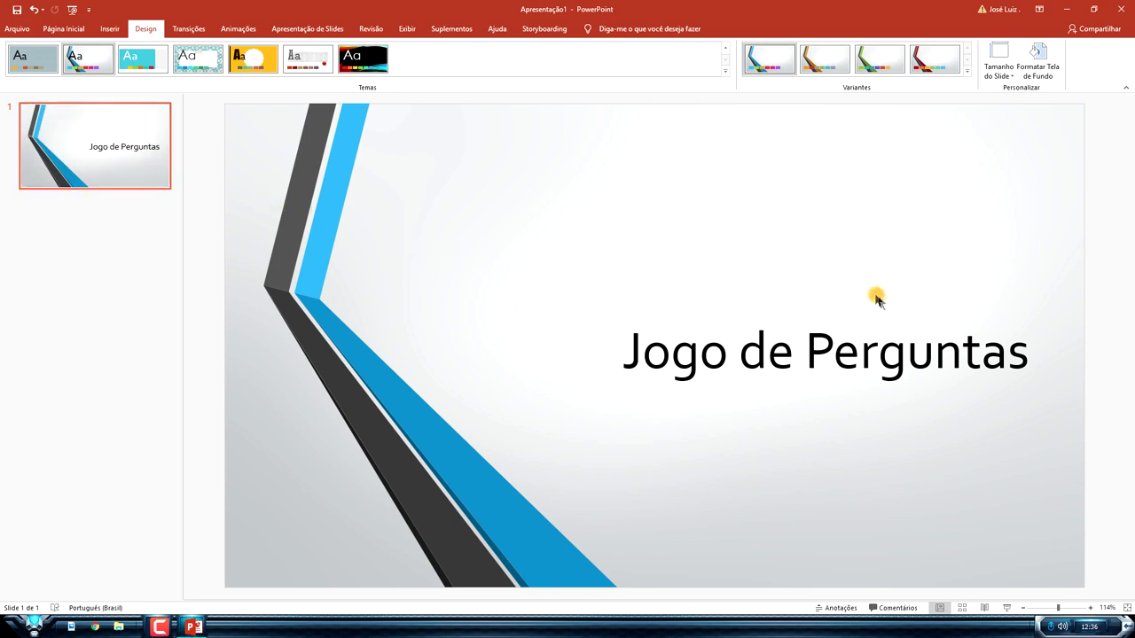
{"action": "left_click", "coordinate": [834, 352]}
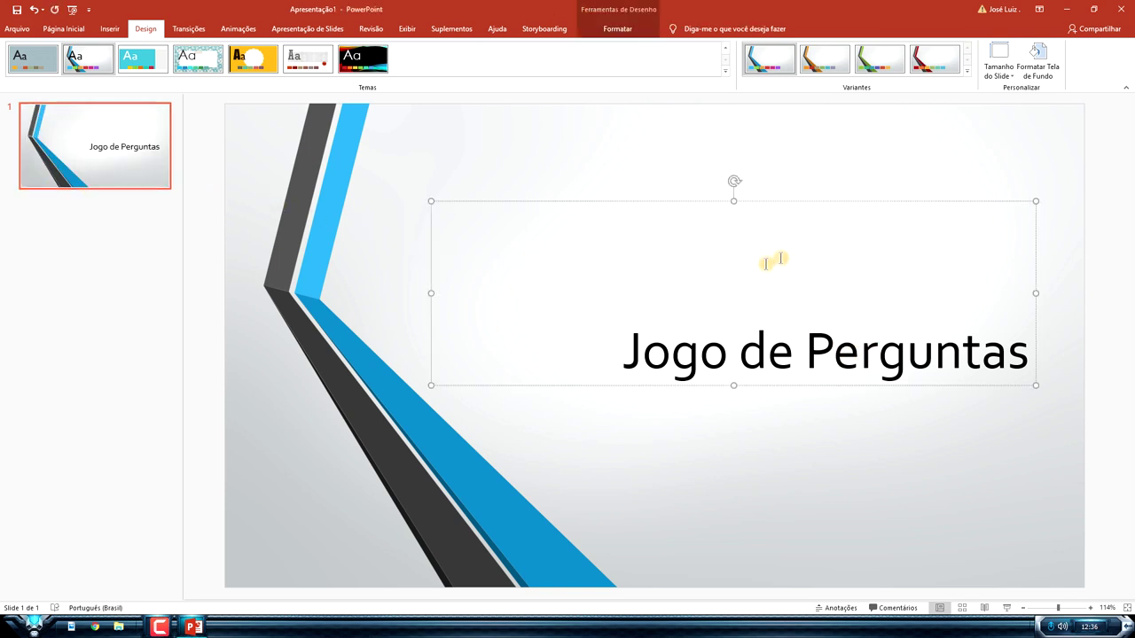
{"action": "left_click", "coordinate": [927, 419]}
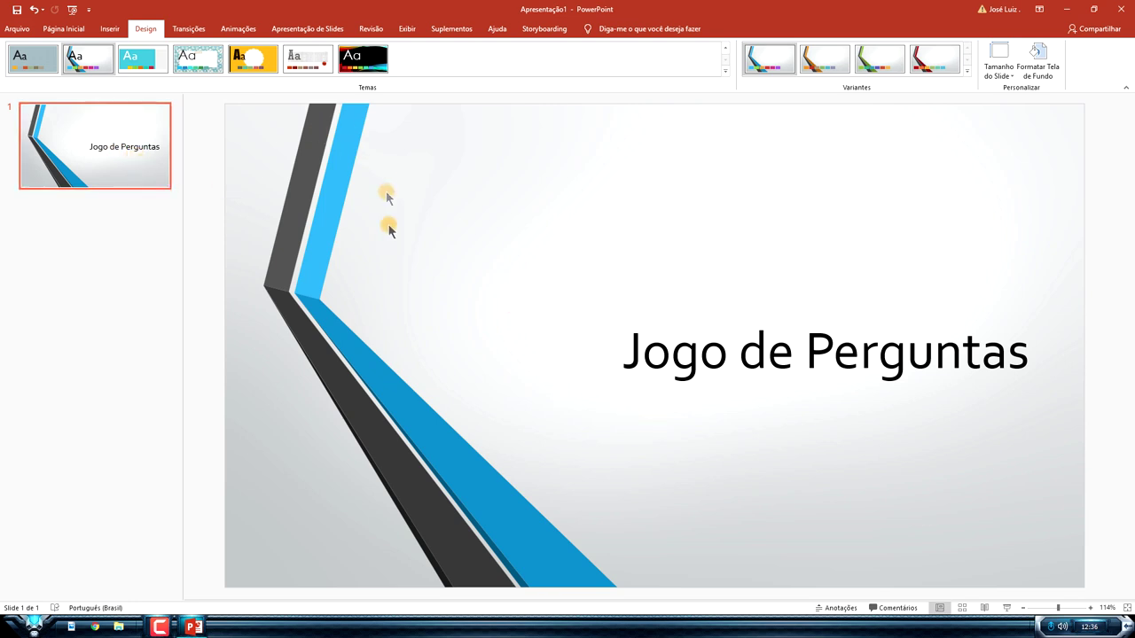
{"action": "left_click", "coordinate": [110, 28]}
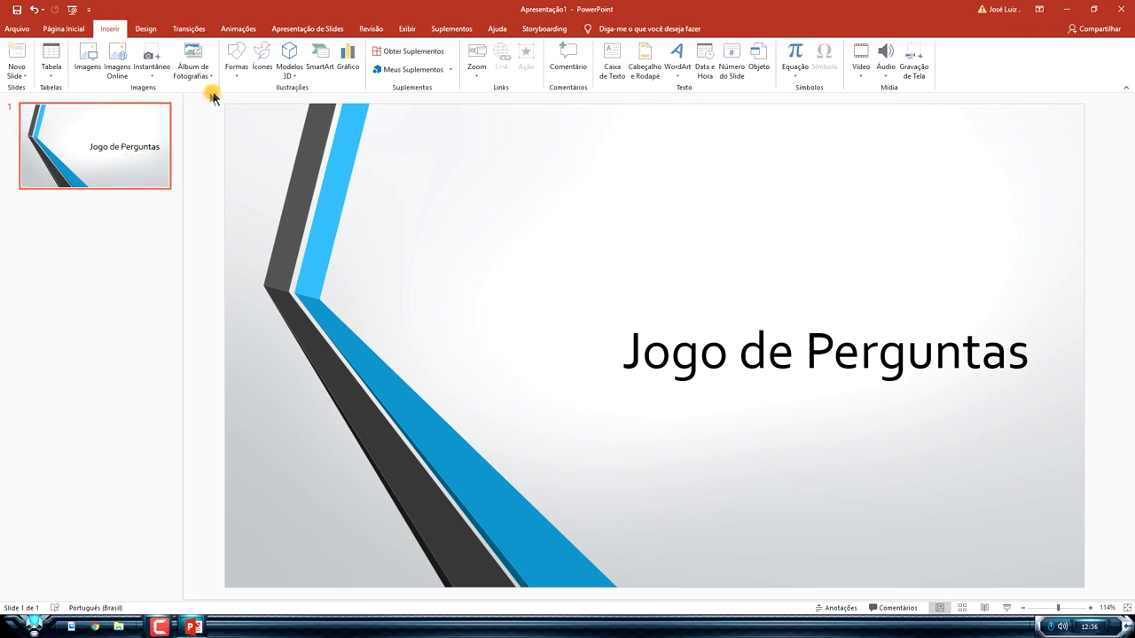
Scroll through the Inserir Ícones library and close it without inserting an icon.
{"action": "left_click", "coordinate": [237, 74]}
{"action": "left_click", "coordinate": [260, 64]}
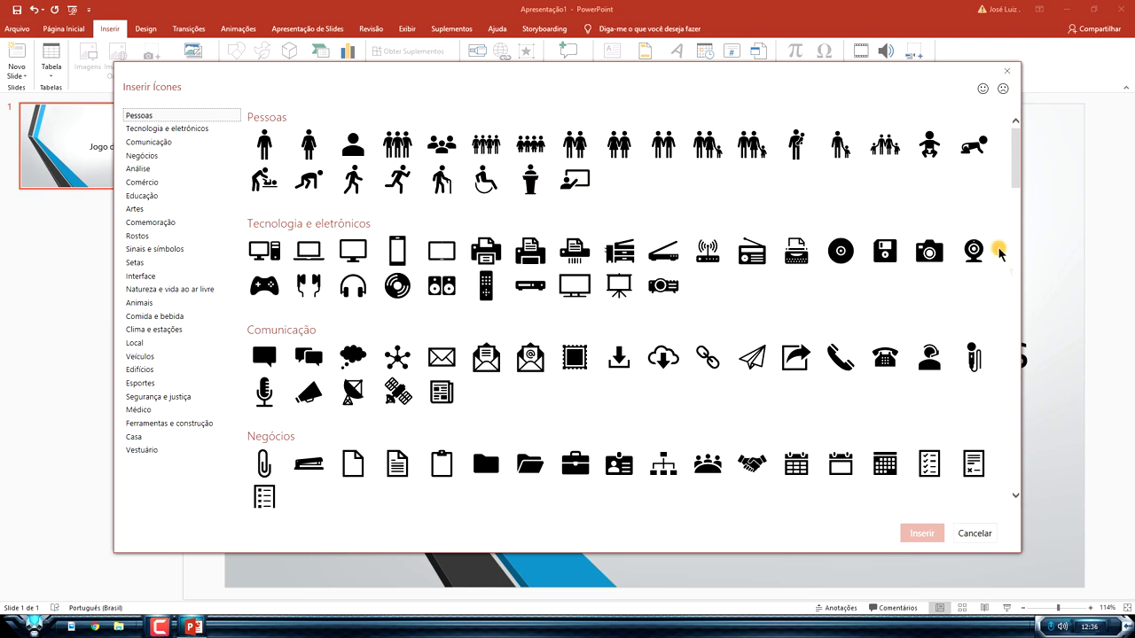
{"action": "left_click", "coordinate": [1017, 179]}
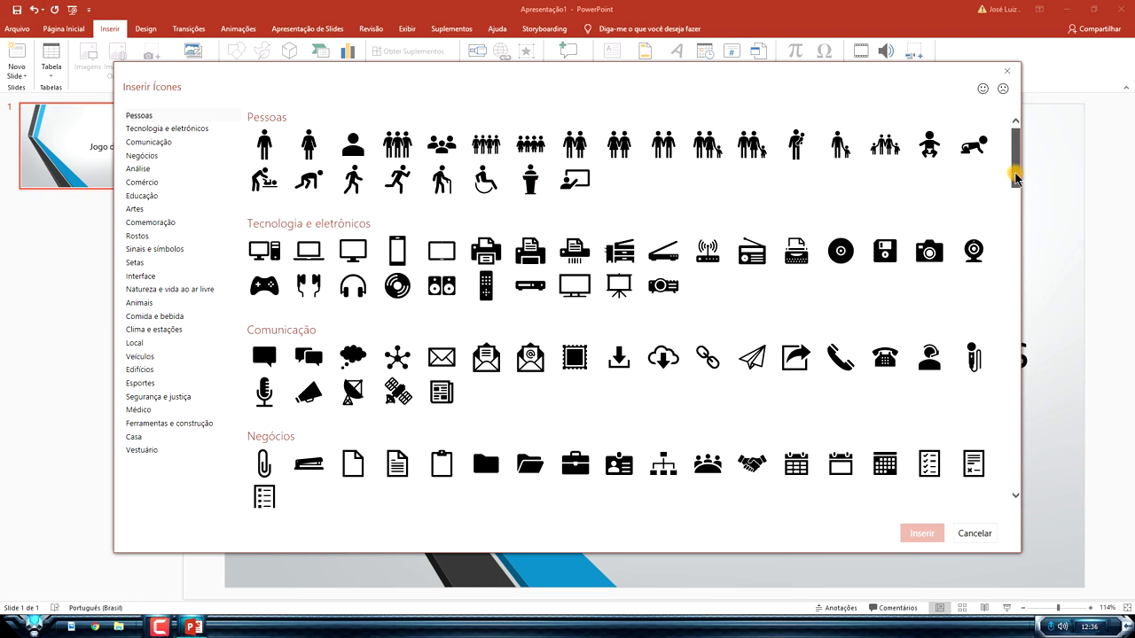
{"action": "mouse_move", "coordinate": [1016, 180]}
{"action": "left_mouse_down"}
{"action": "mouse_move", "coordinate": [1013, 481]}
{"action": "mouse_move", "coordinate": [1013, 463]}
{"action": "left_mouse_up"}
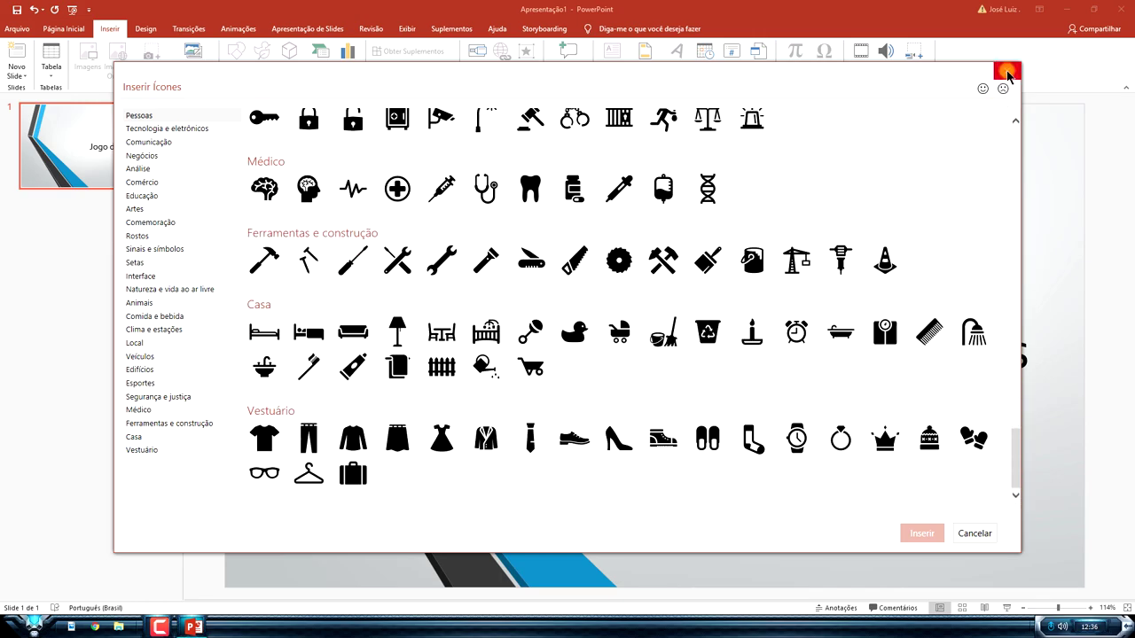
{"action": "left_click", "coordinate": [1007, 71]}
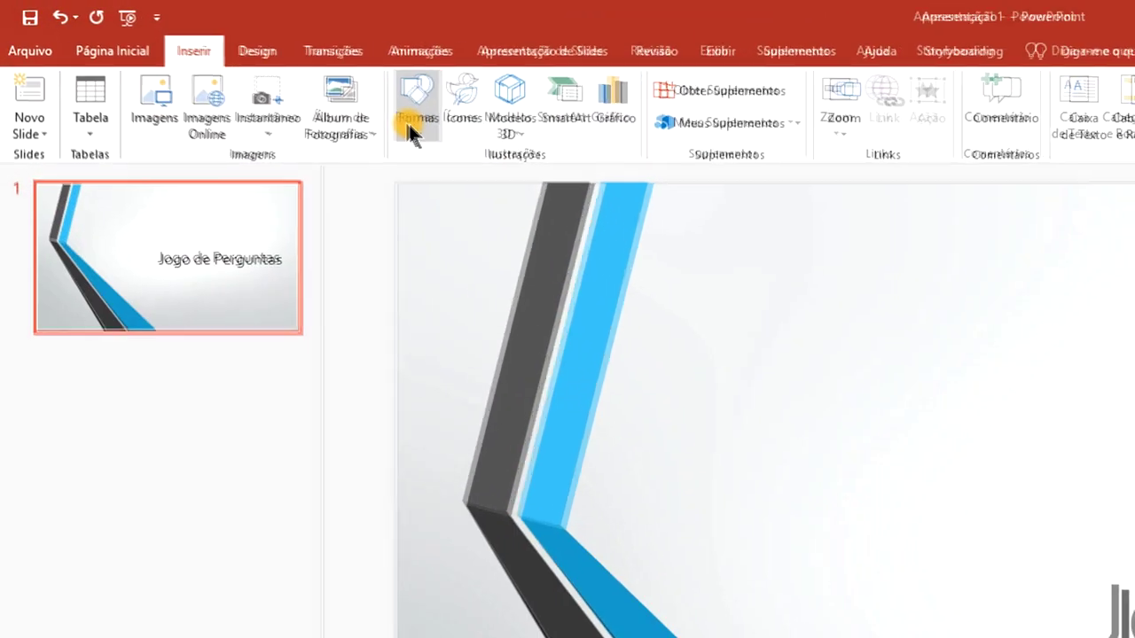
{"action": "left_click", "coordinate": [415, 124]}
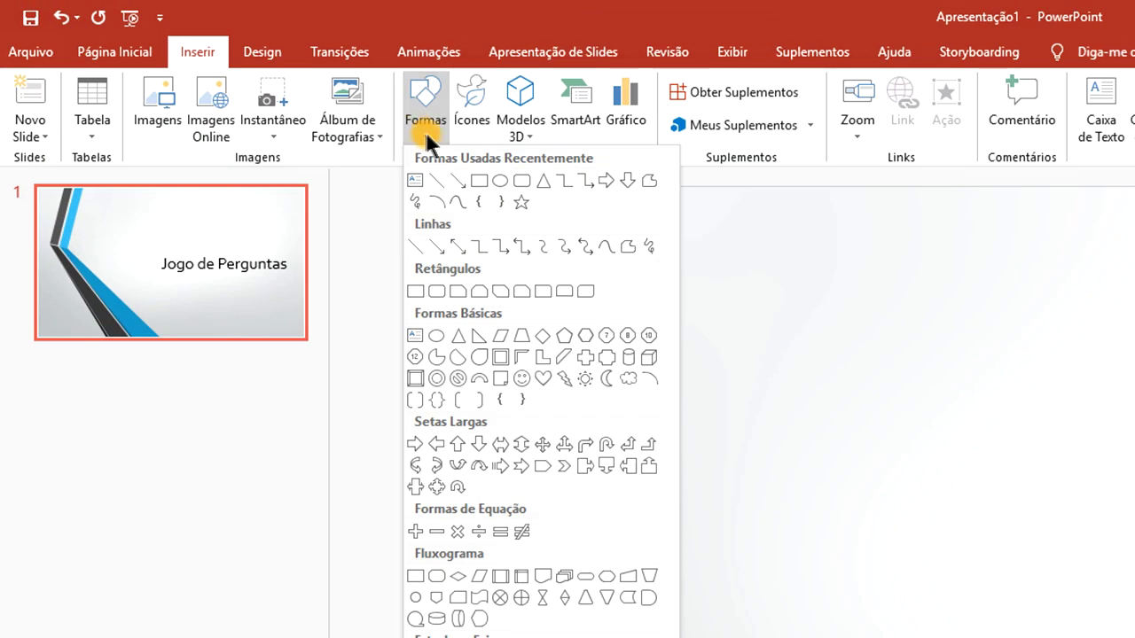
Draw a blue rounded-rectangle Play button with bold size-40 text below the title.
{"action": "left_click", "coordinate": [524, 186]}
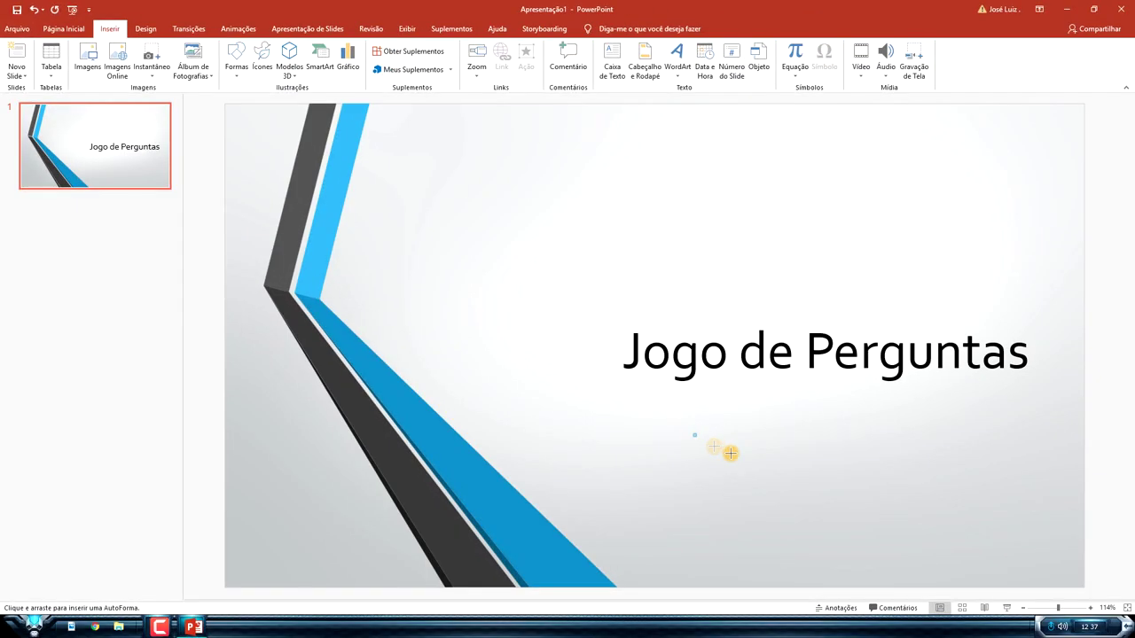
{"action": "left_click_drag", "start_coordinate": [694, 434], "coordinate": [866, 512]}
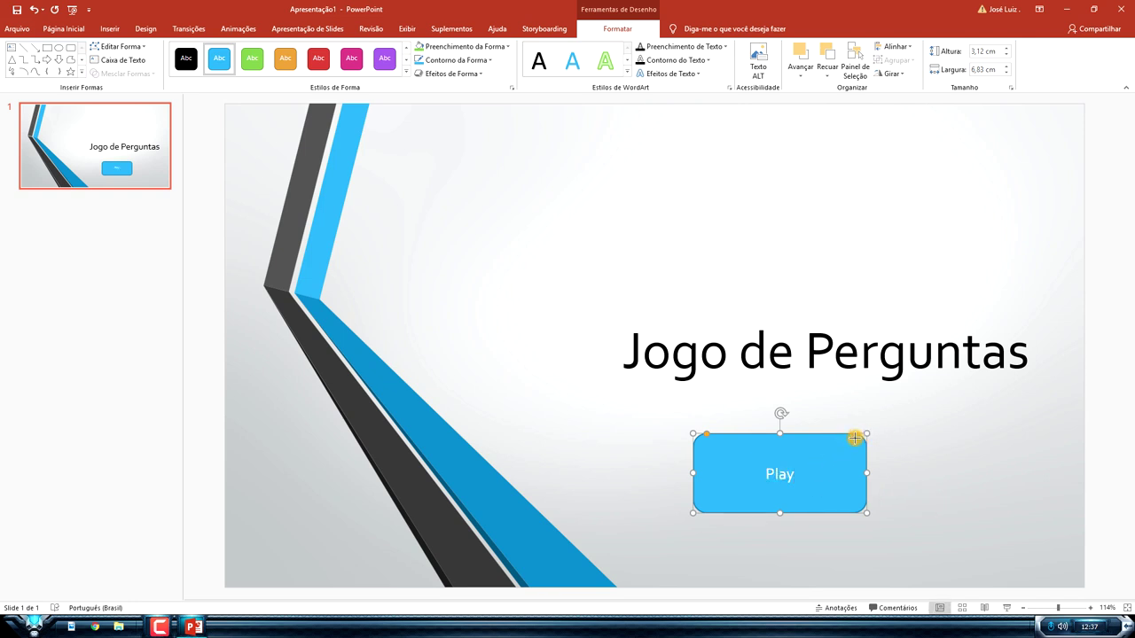
{"action": "left_click_drag", "start_coordinate": [866, 434], "coordinate": [783, 456]}
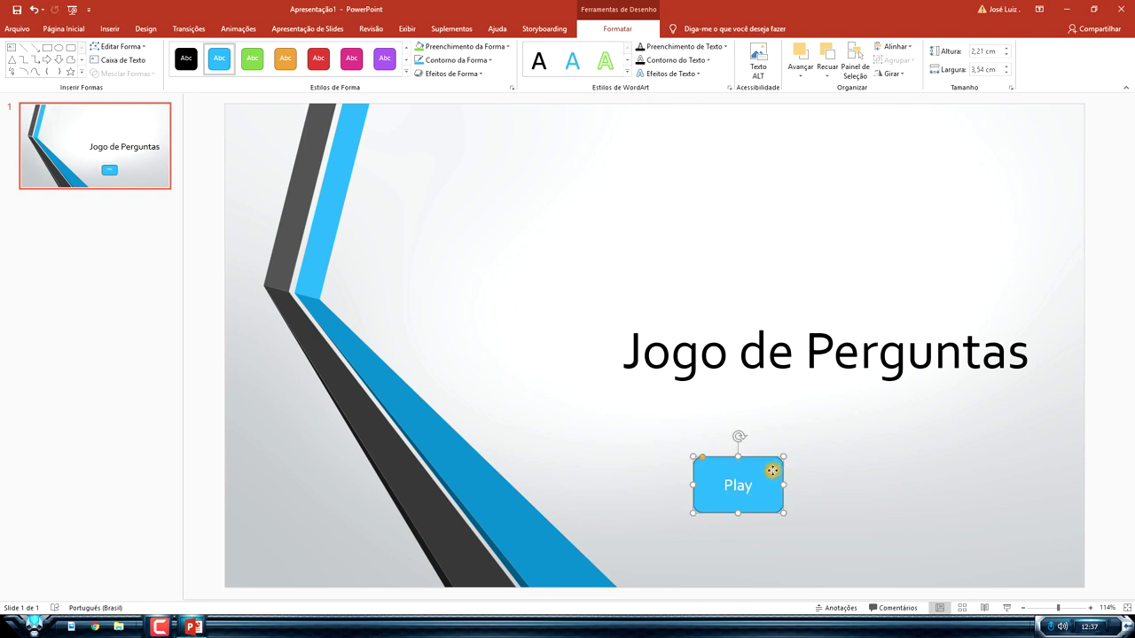
{"action": "left_click", "coordinate": [63, 29]}
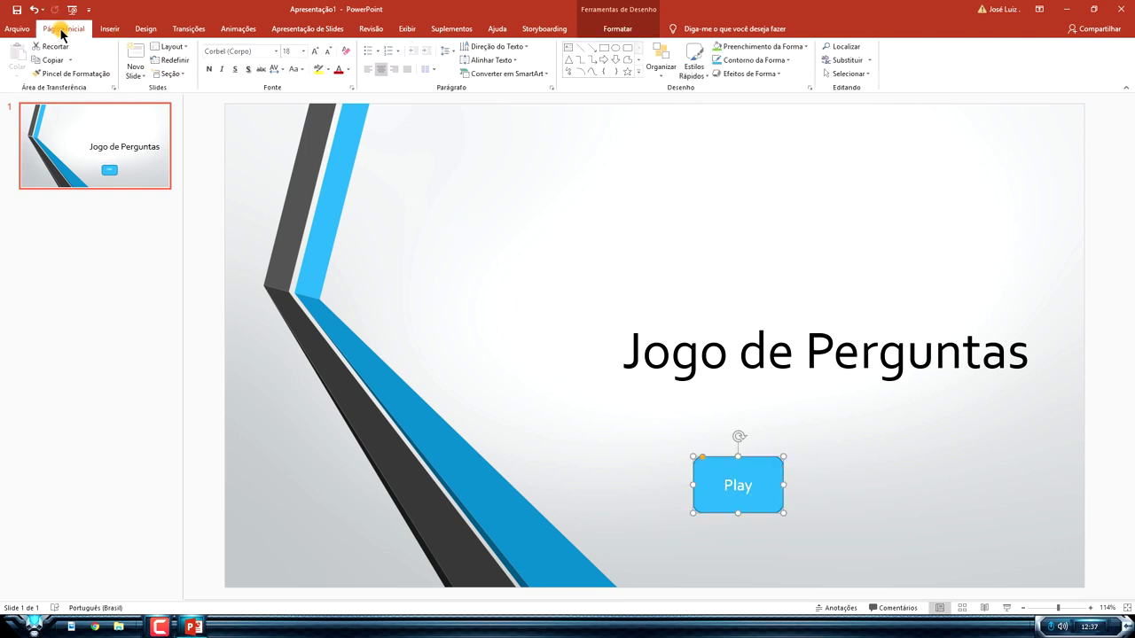
{"action": "left_click", "coordinate": [303, 52]}
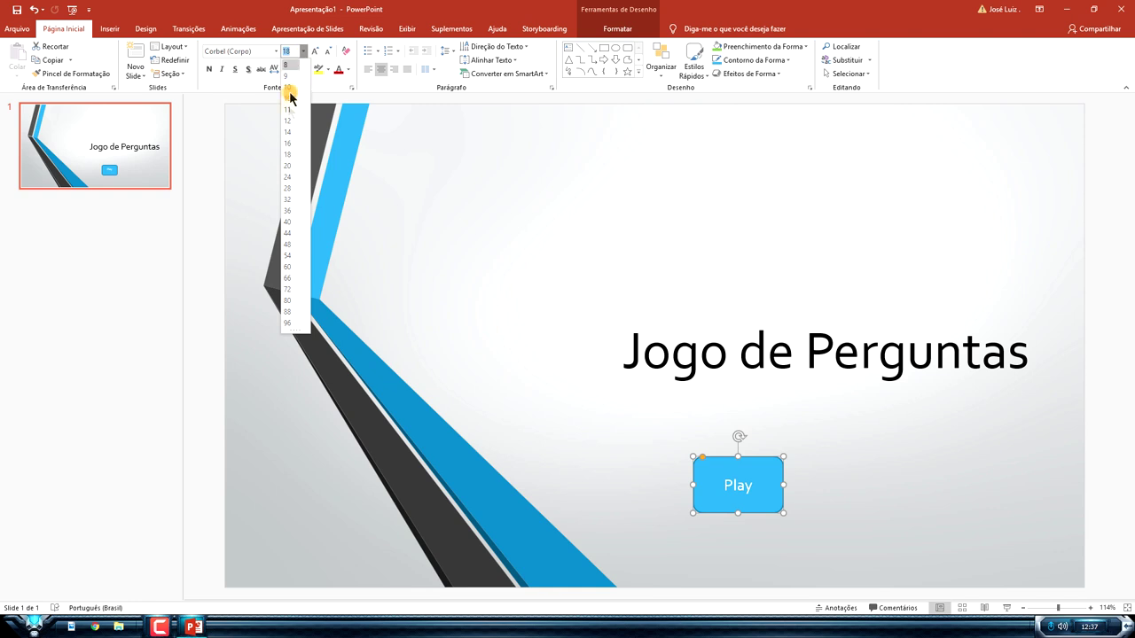
{"action": "left_click", "coordinate": [290, 226]}
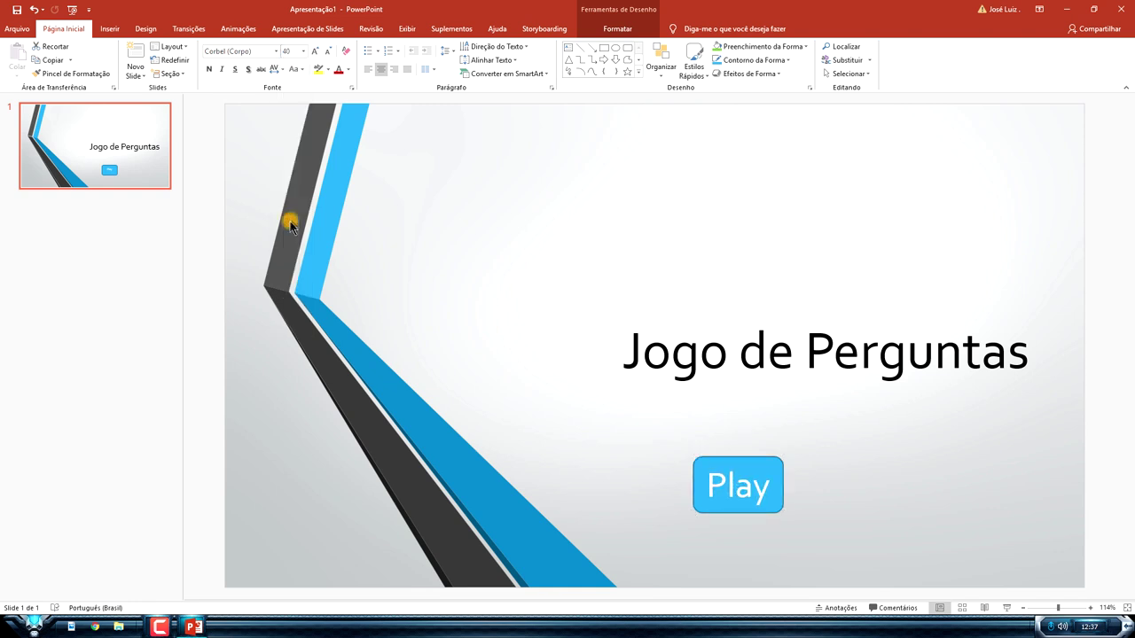
{"action": "left_click", "coordinate": [210, 70]}
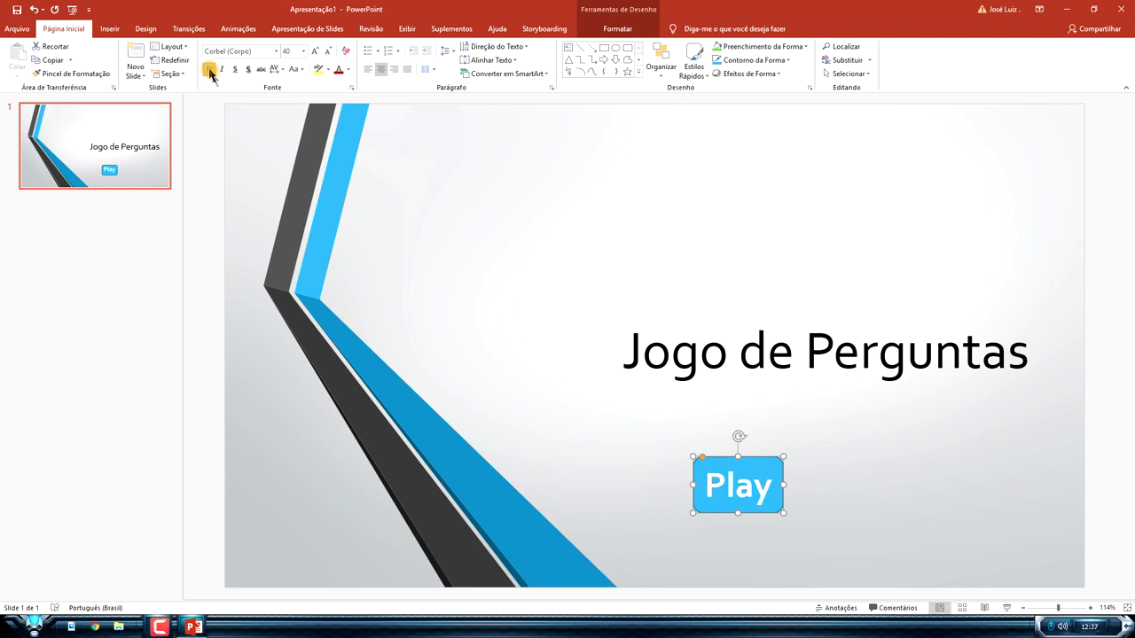
Position the Play button just under the title and add a blank second slide.
{"action": "mouse_move", "coordinate": [759, 460]}
{"action": "left_mouse_down"}
{"action": "mouse_move", "coordinate": [843, 416]}
{"action": "mouse_move", "coordinate": [829, 417]}
{"action": "left_mouse_up"}
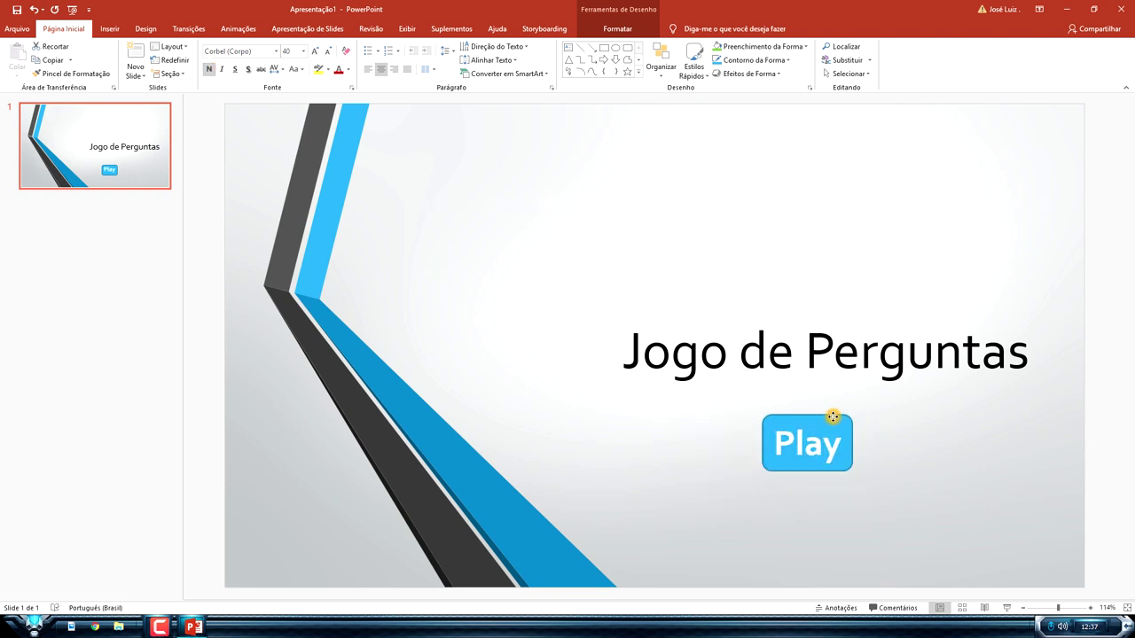
{"action": "left_click", "coordinate": [1093, 284]}
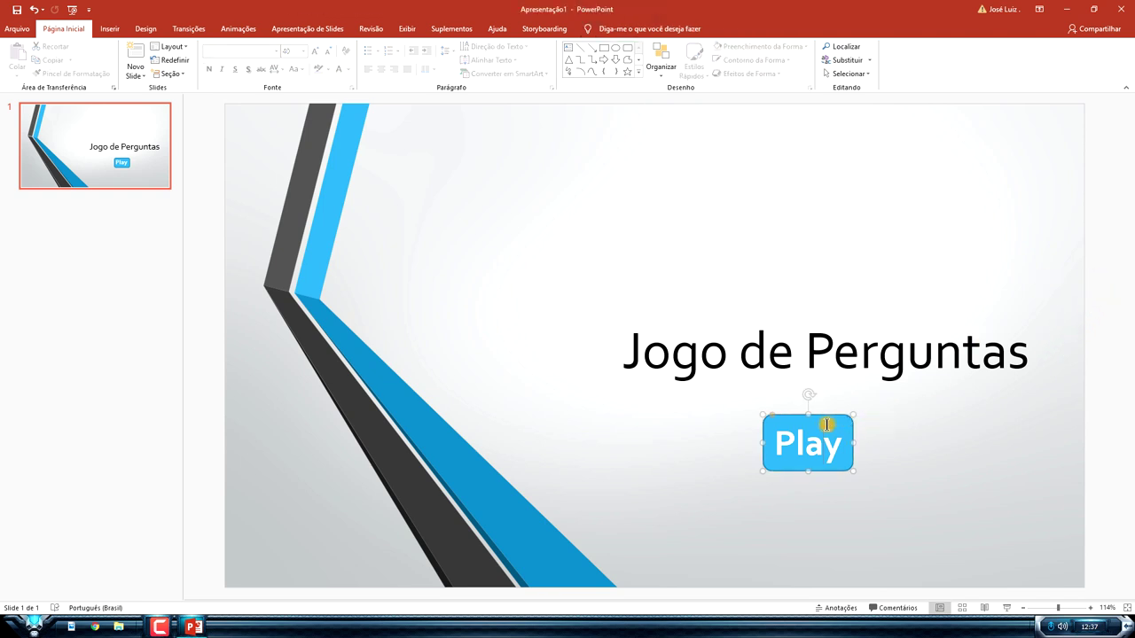
{"action": "left_click_drag", "start_coordinate": [826, 417], "coordinate": [813, 416]}
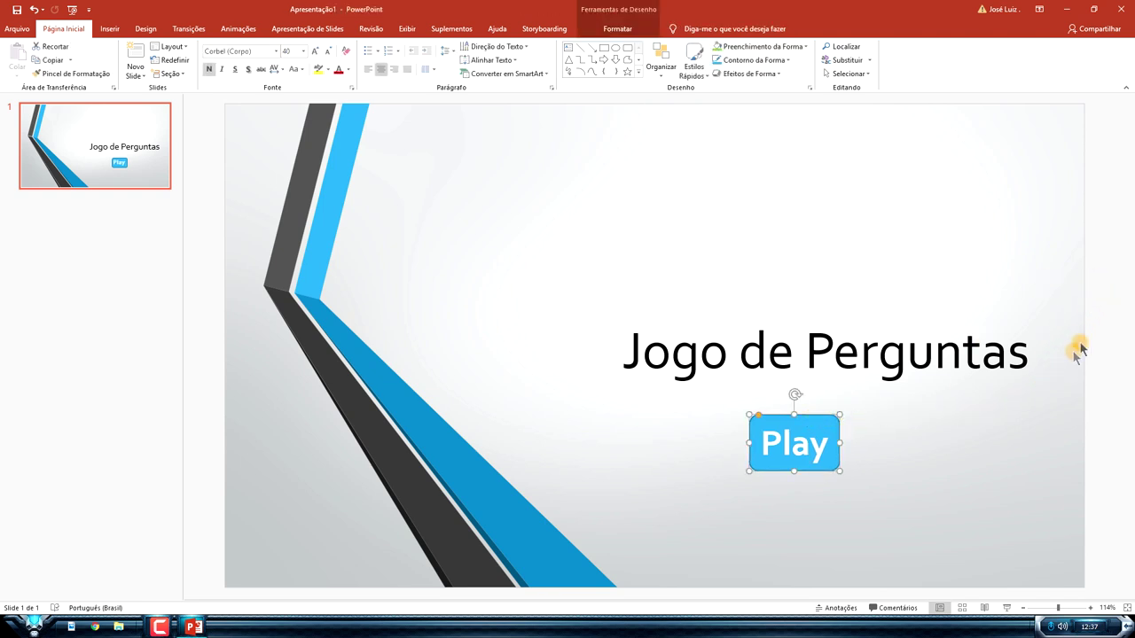
{"action": "left_click", "coordinate": [1104, 292]}
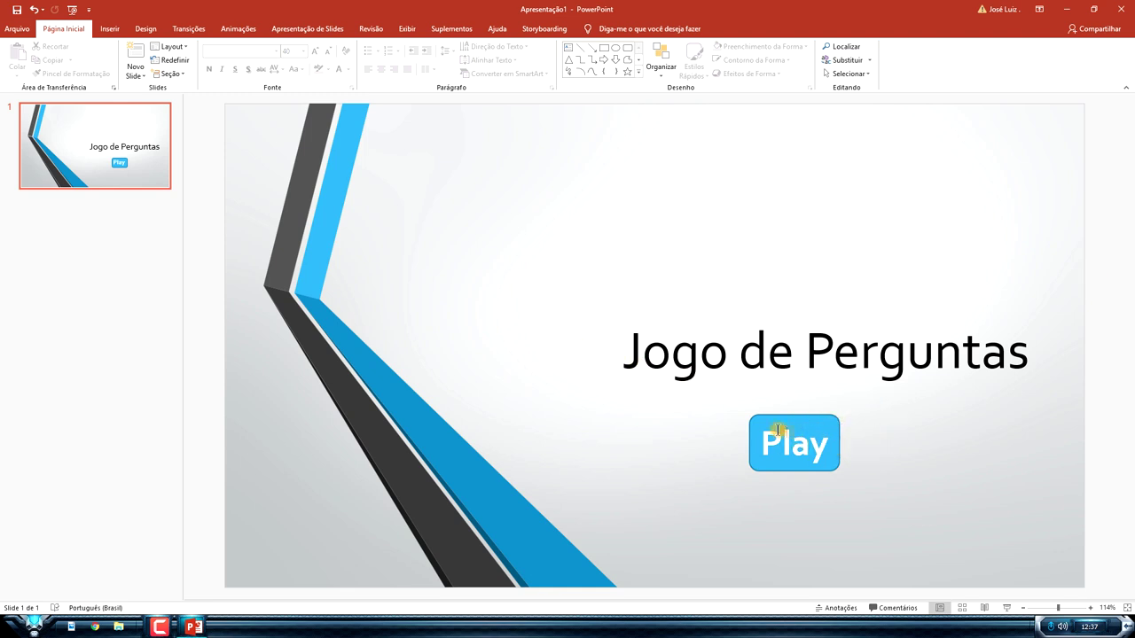
{"action": "left_click", "coordinate": [132, 158]}
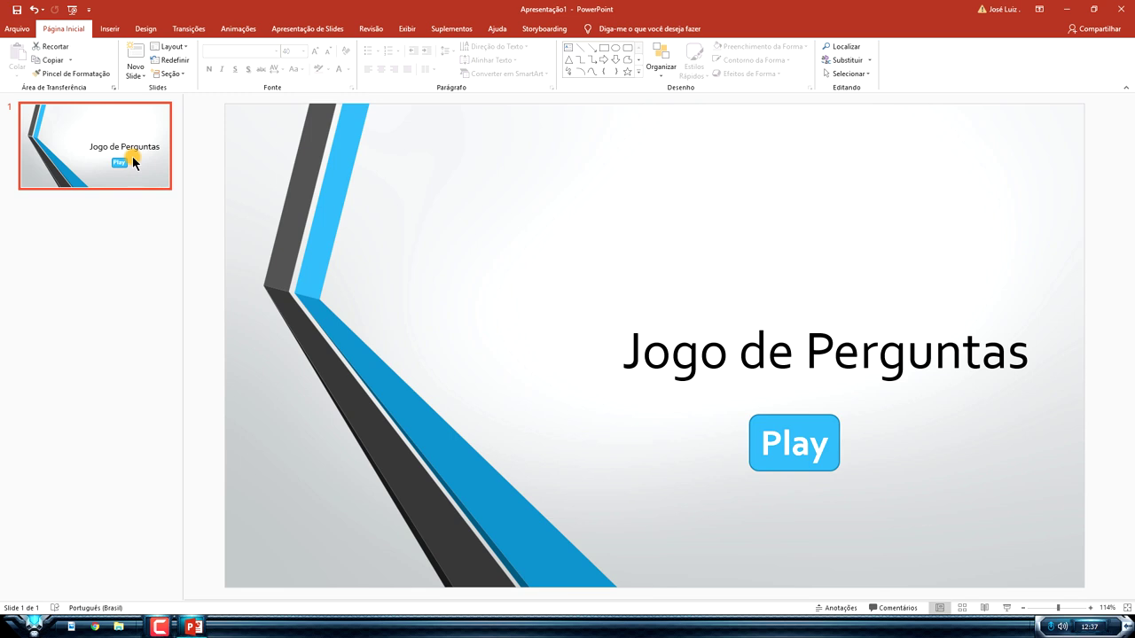
{"action": "key", "text": "Return"}
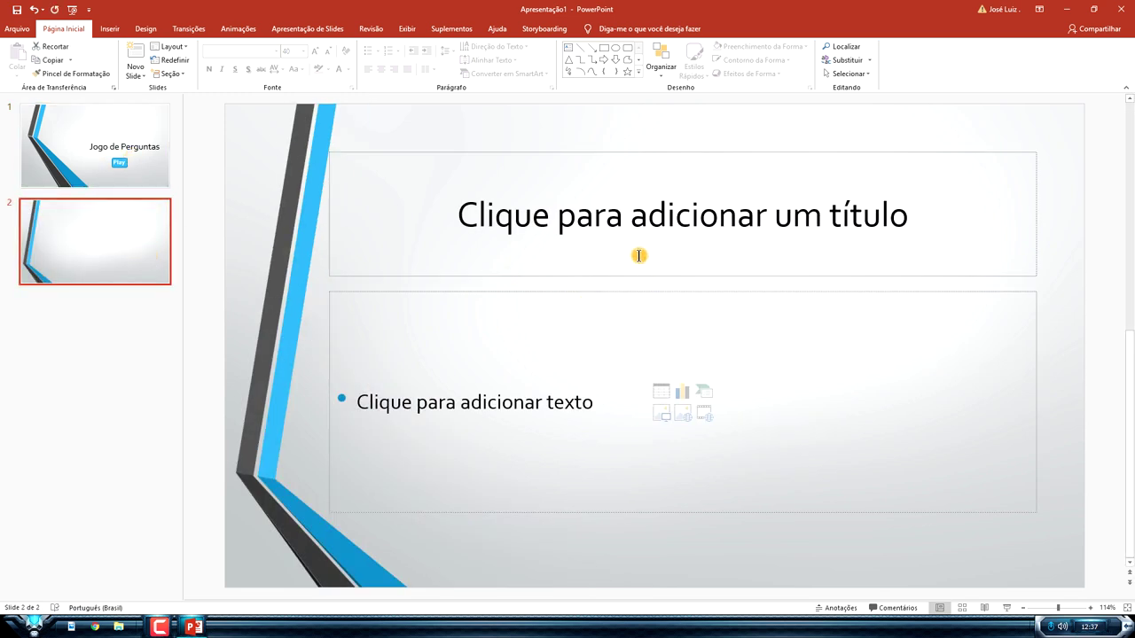
Type 'Você errou, precisa estudar mais!' as slide 2's title.
{"action": "left_click", "coordinate": [713, 229]}
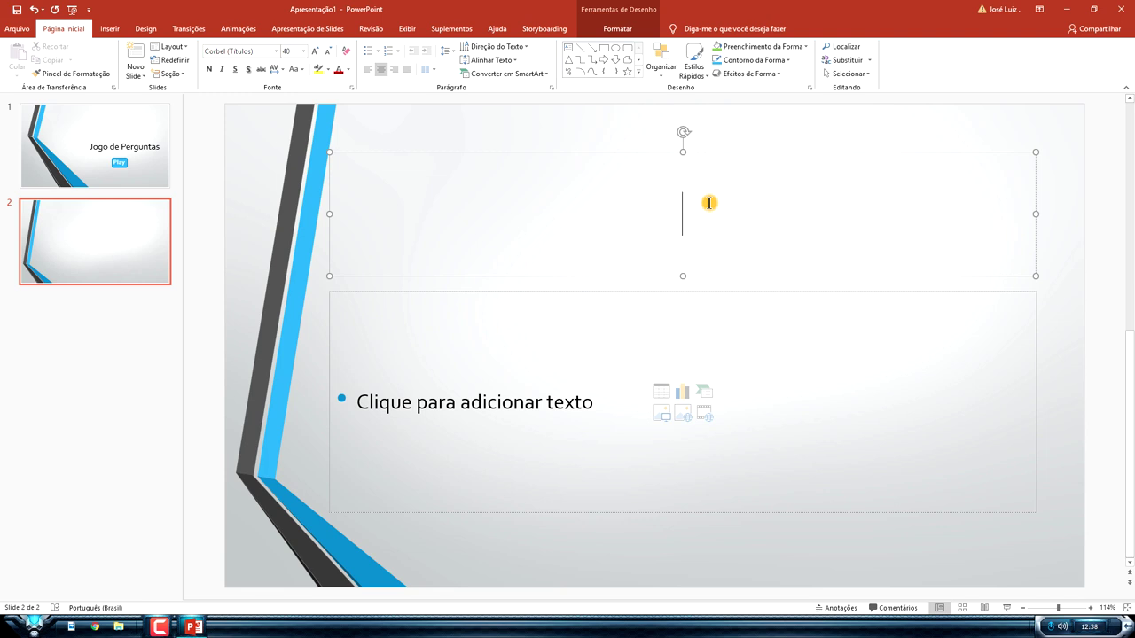
{"action": "type", "text": "Você errou, precisa estudar mais!"}
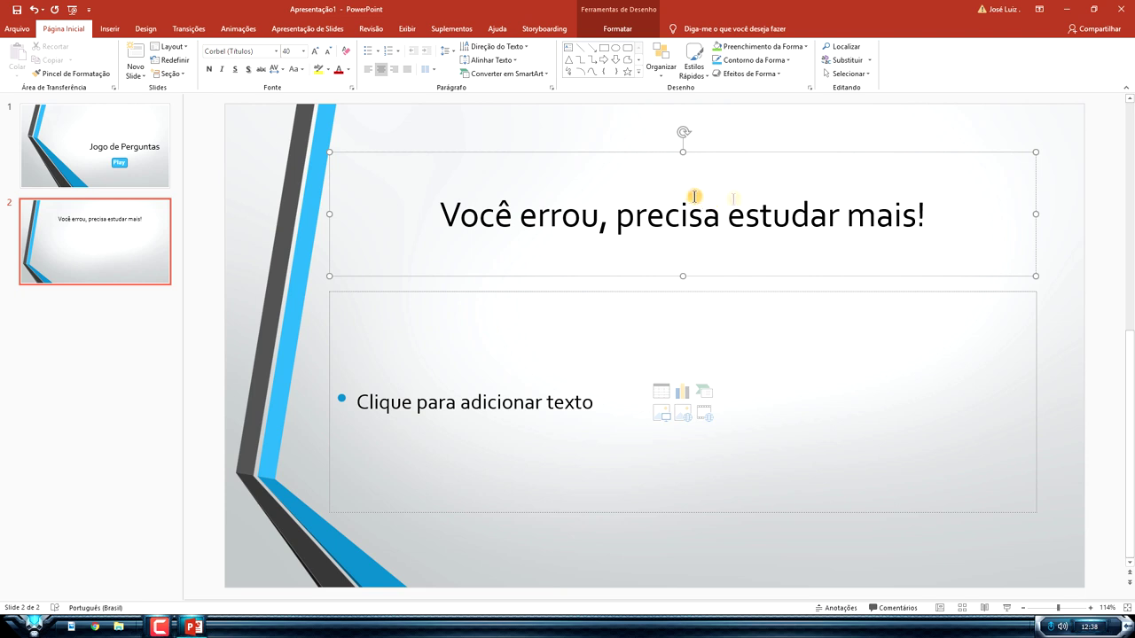
{"action": "left_click", "coordinate": [1093, 242]}
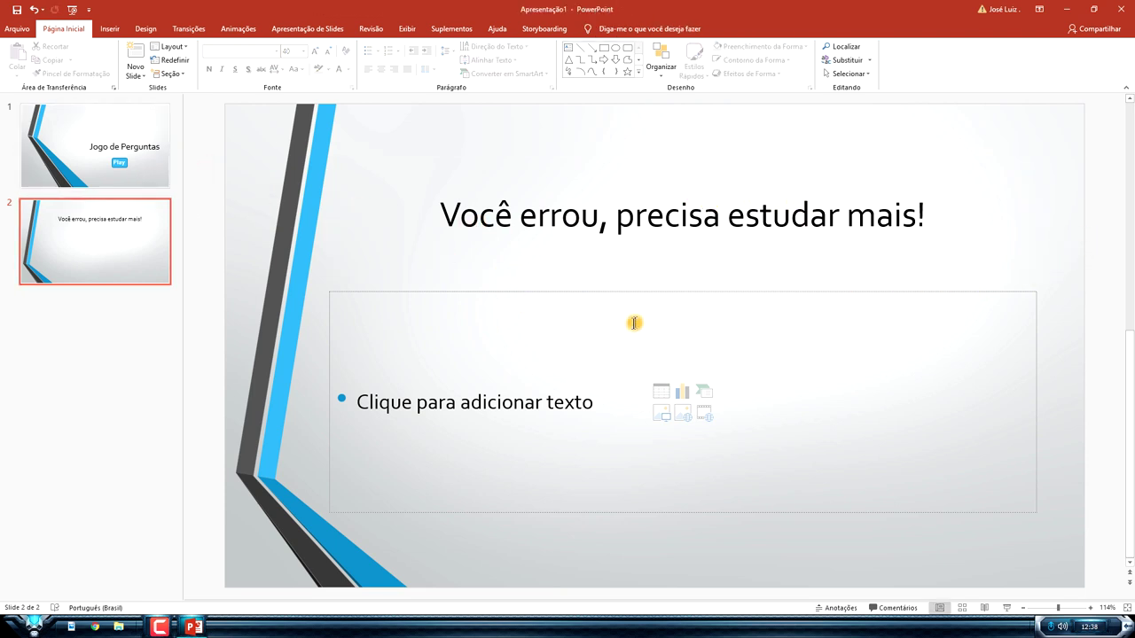
Delete slide 2's empty body text placeholder.
{"action": "left_click", "coordinate": [650, 291]}
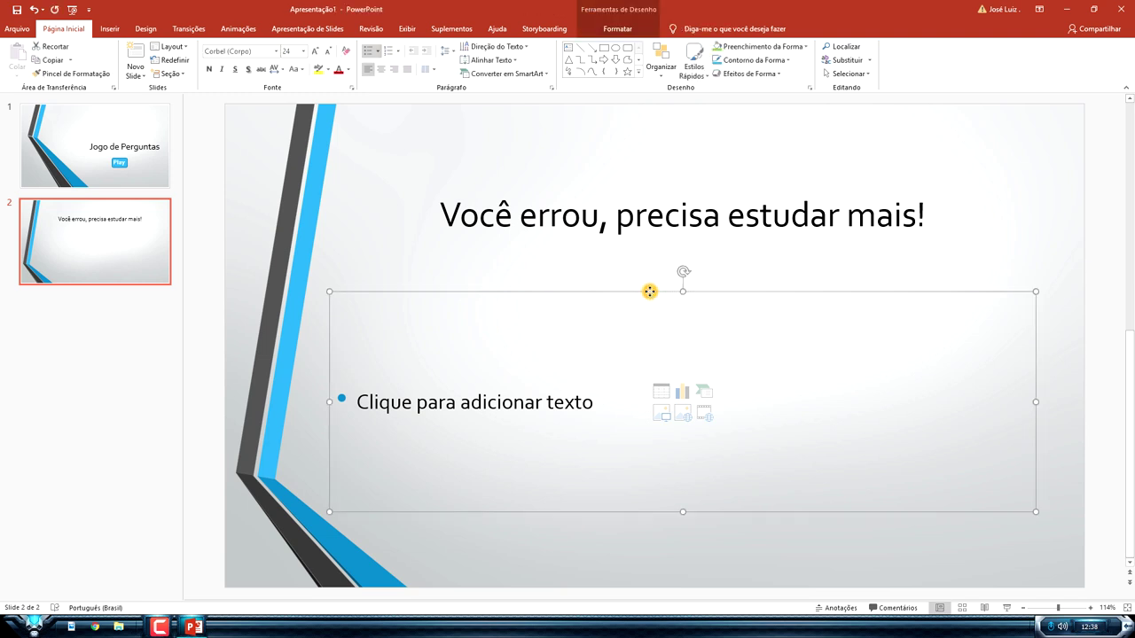
{"action": "key", "text": "Delete"}
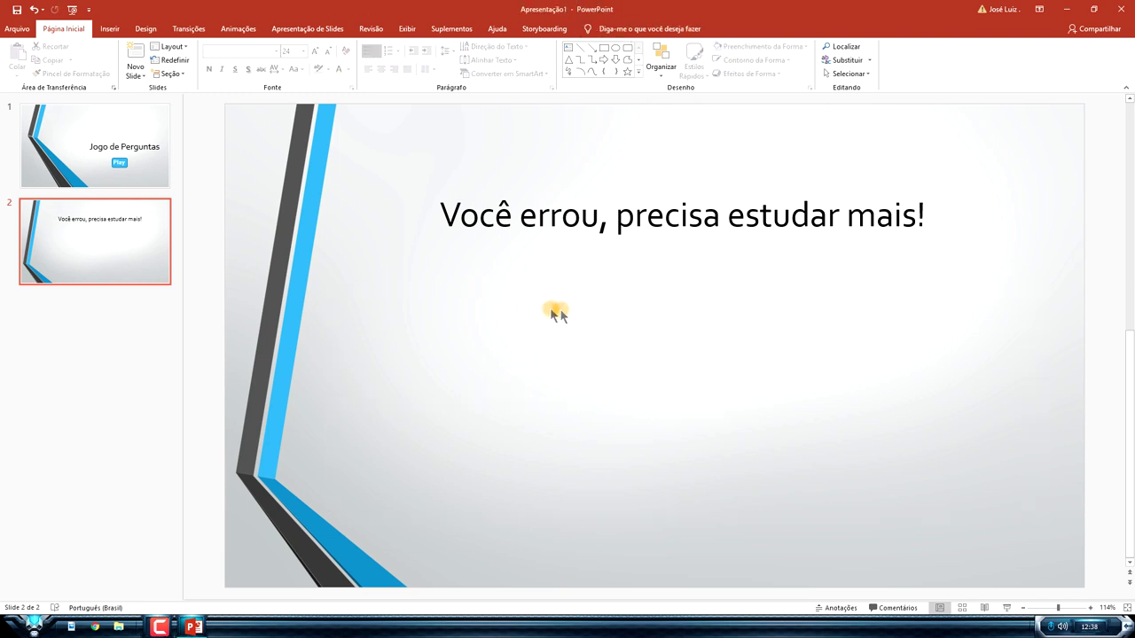
{"action": "left_click", "coordinate": [112, 30]}
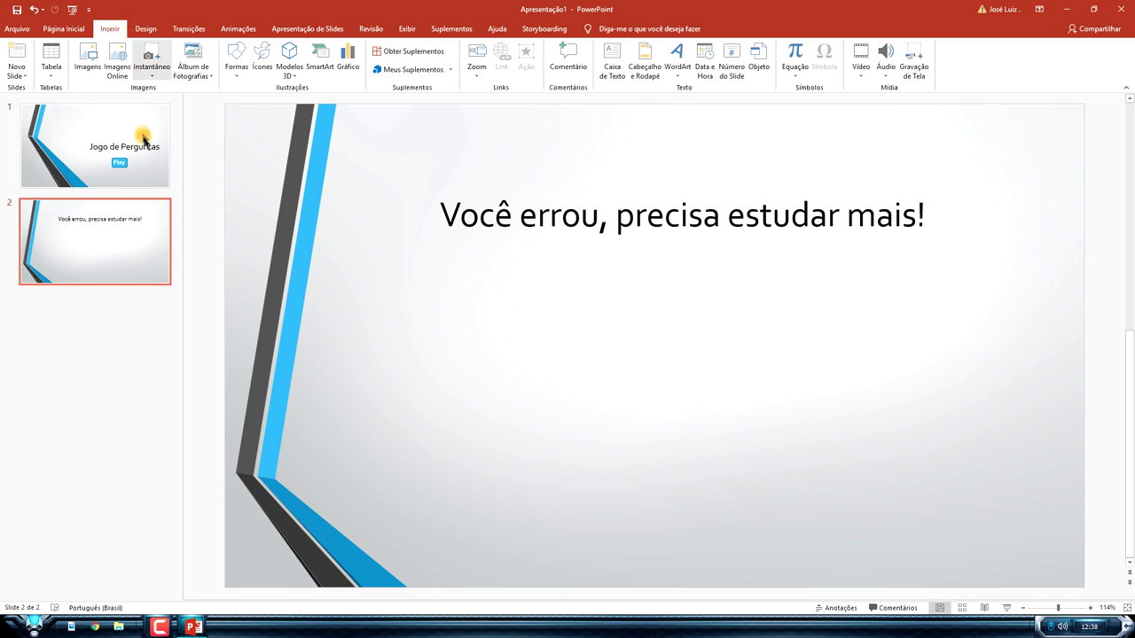
Copy the Play button from slide 1 onto slide 2 and widen it.
{"action": "left_click", "coordinate": [144, 172]}
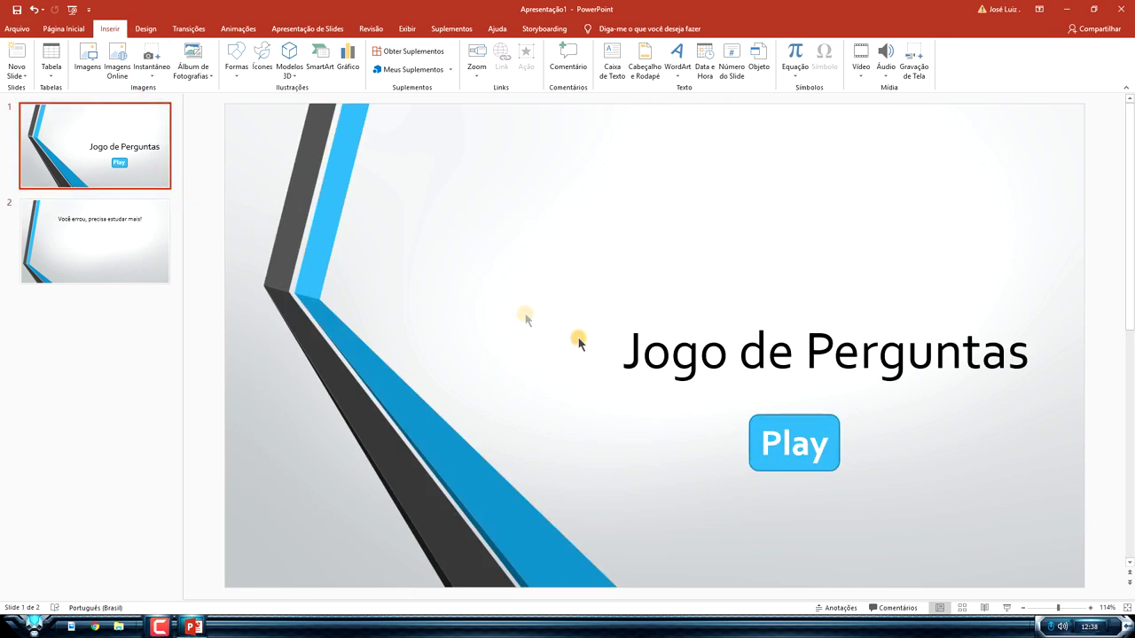
{"action": "left_click", "coordinate": [802, 417]}
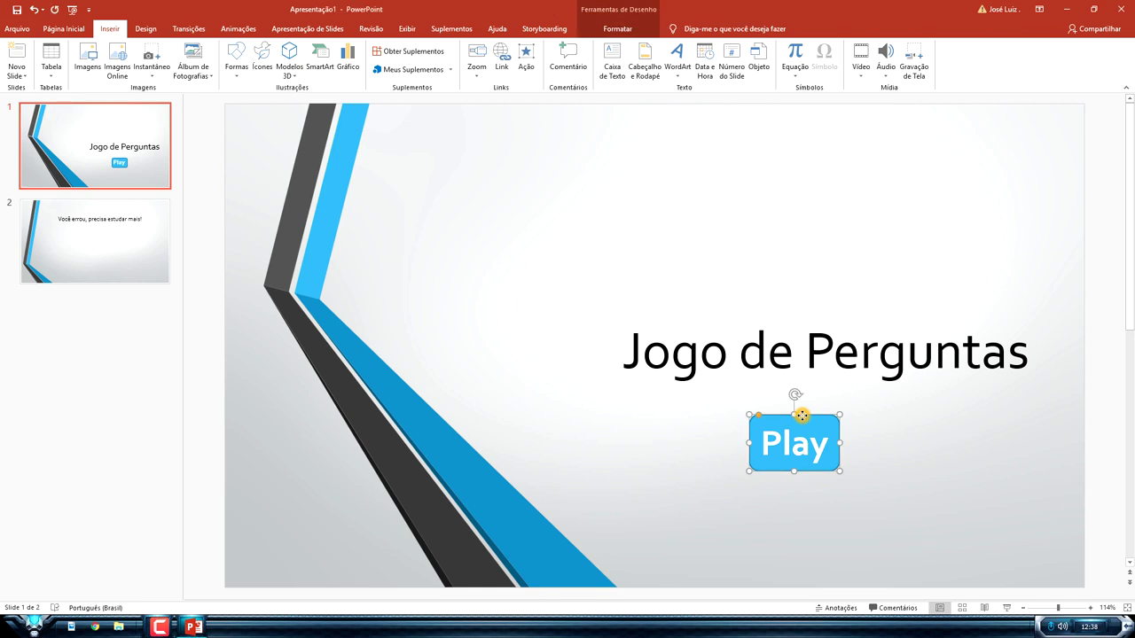
{"action": "left_click", "coordinate": [111, 254]}
{"action": "key", "text": "ctrl+v"}
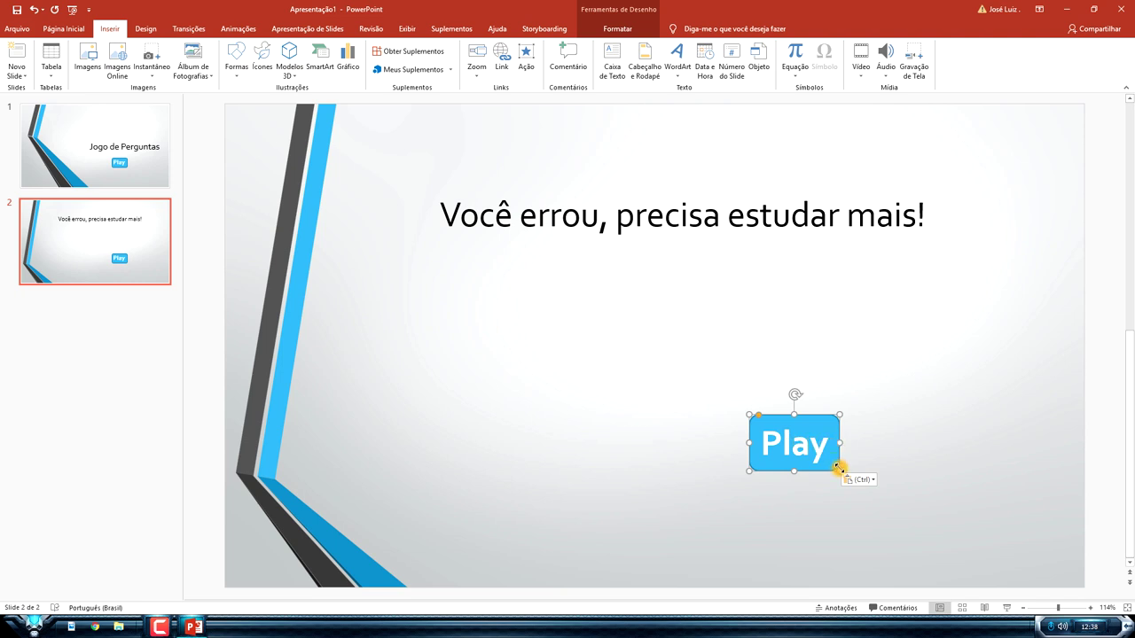
{"action": "left_click_drag", "start_coordinate": [838, 470], "coordinate": [973, 493]}
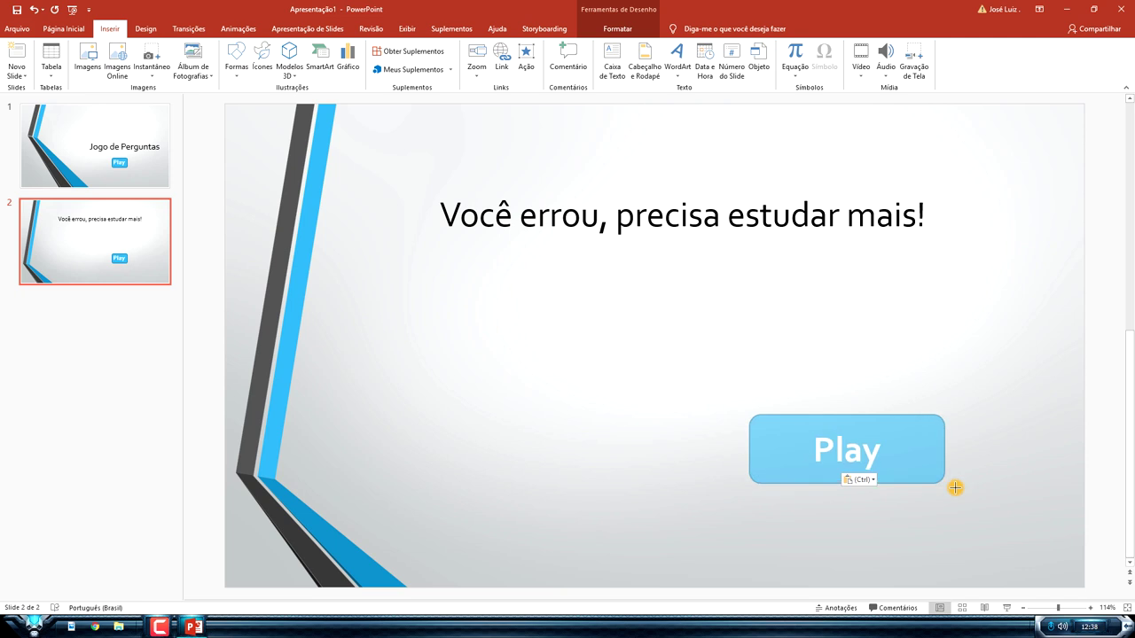
{"action": "left_click_drag", "start_coordinate": [973, 493], "coordinate": [985, 486]}
Relabel the copied button 'Reiniciar', shrink it, and add a blank third slide.
{"action": "double_click", "coordinate": [891, 454]}
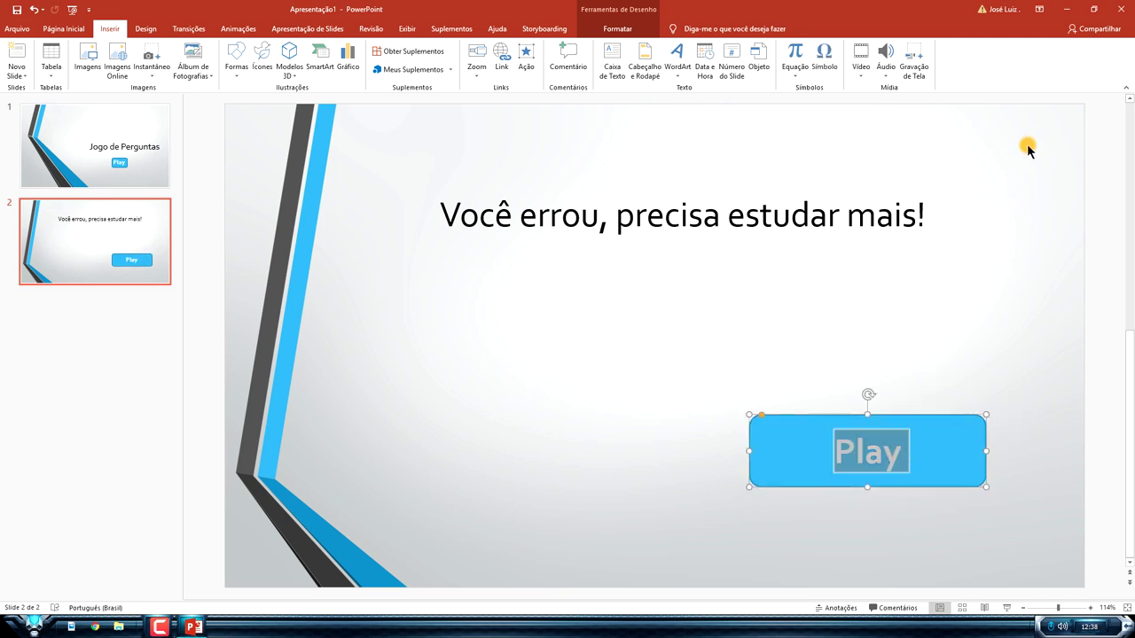
{"action": "type", "text": "Rei"}
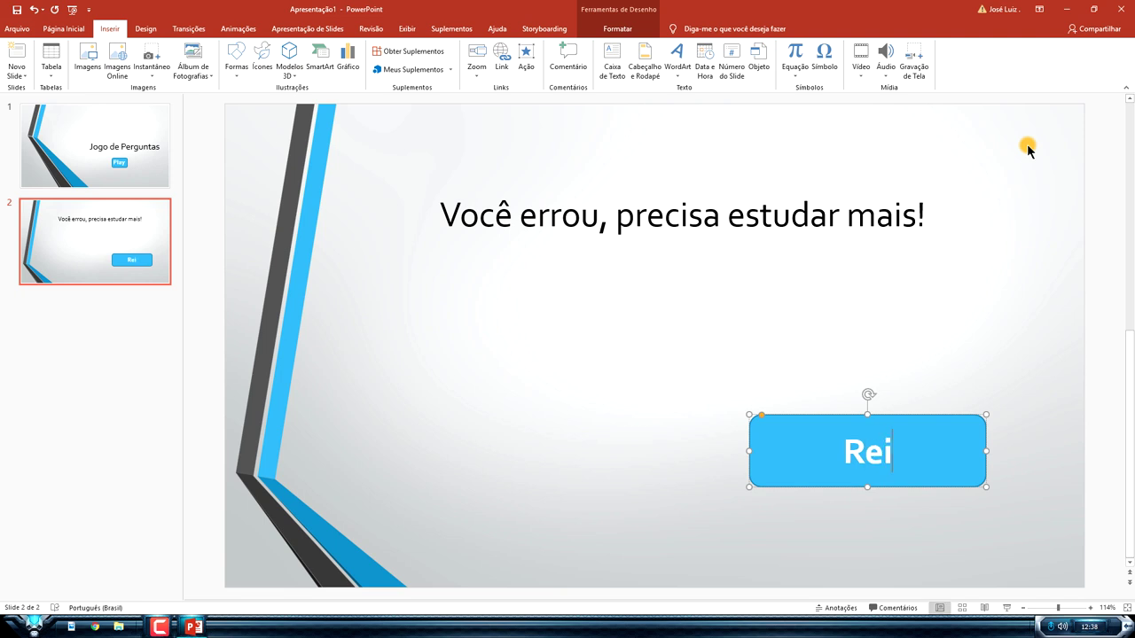
{"action": "type", "text": "niciar"}
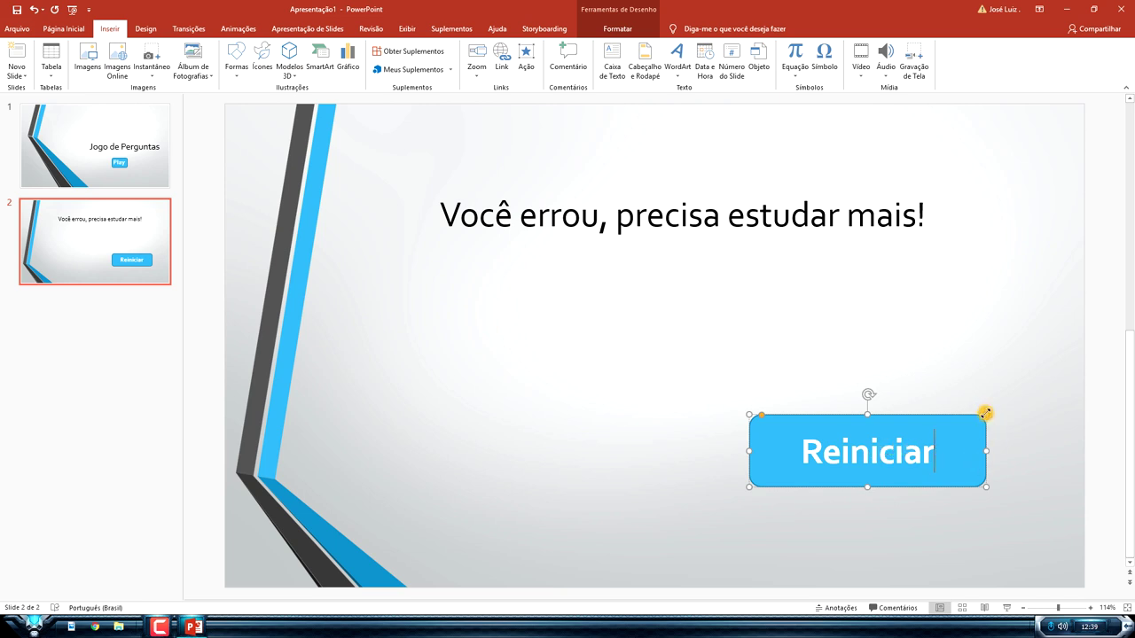
{"action": "left_click_drag", "start_coordinate": [987, 414], "coordinate": [911, 436]}
{"action": "left_click", "coordinate": [879, 359]}
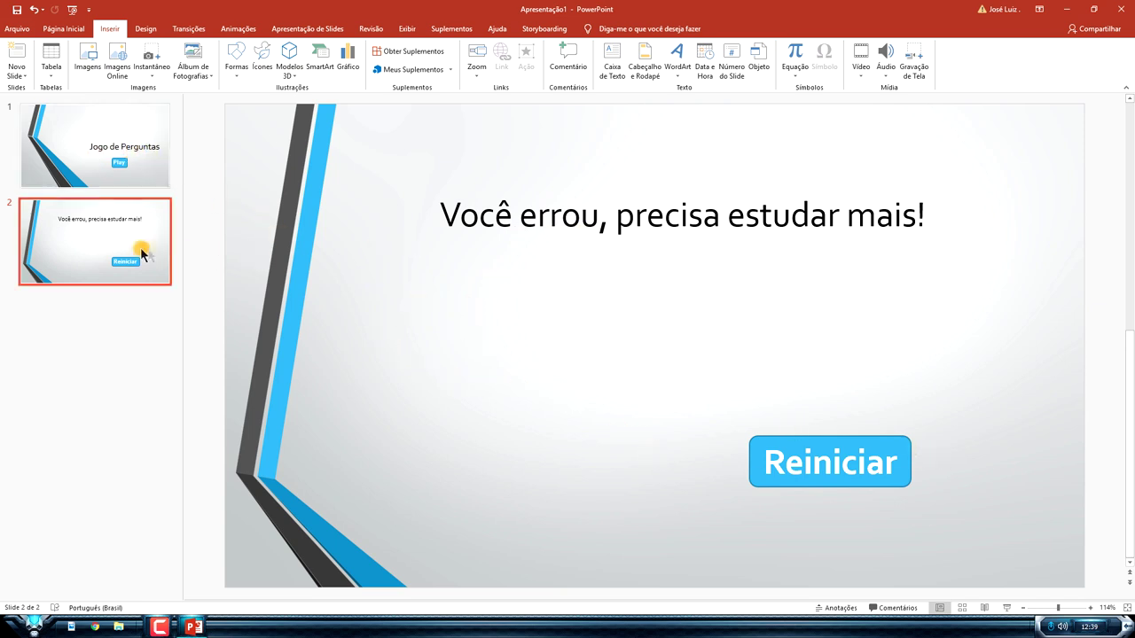
{"action": "key", "text": "ctrl+m"}
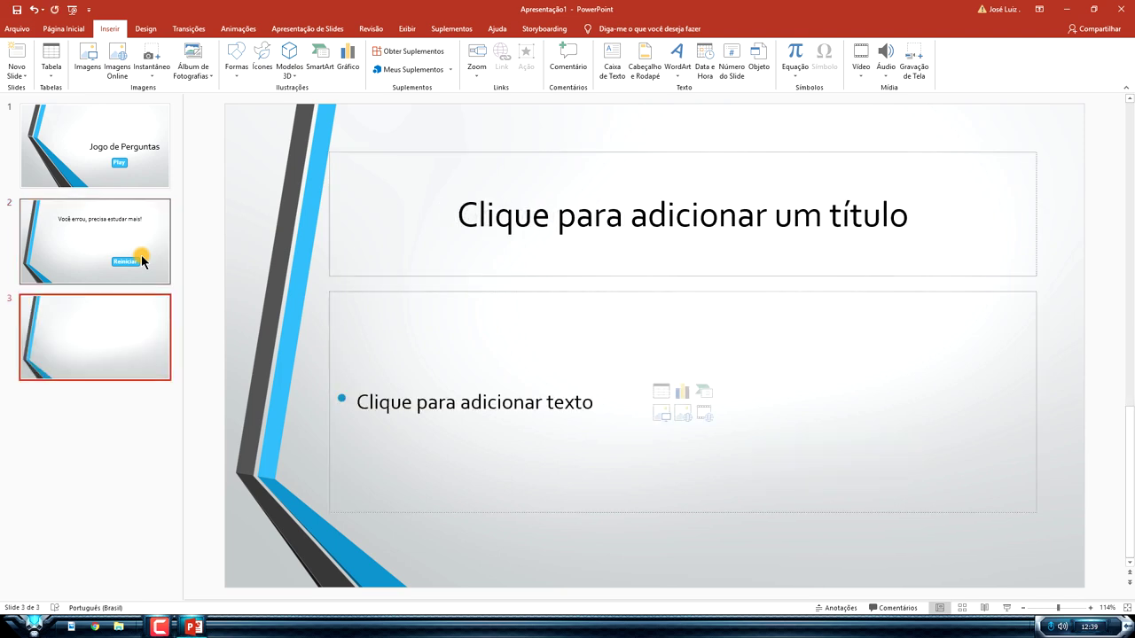
Type 'Parabéns, você zerou o jogo...' as slide 3's title, correcting a typo.
{"action": "left_click", "coordinate": [480, 247]}
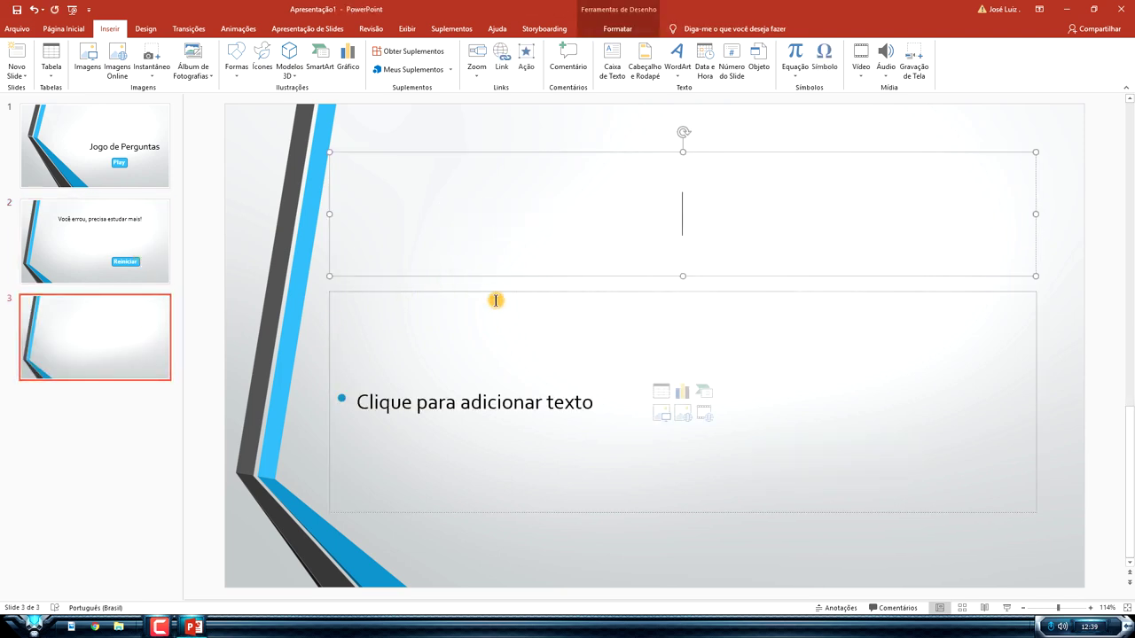
{"action": "type", "text": "Parabéns, voc"}
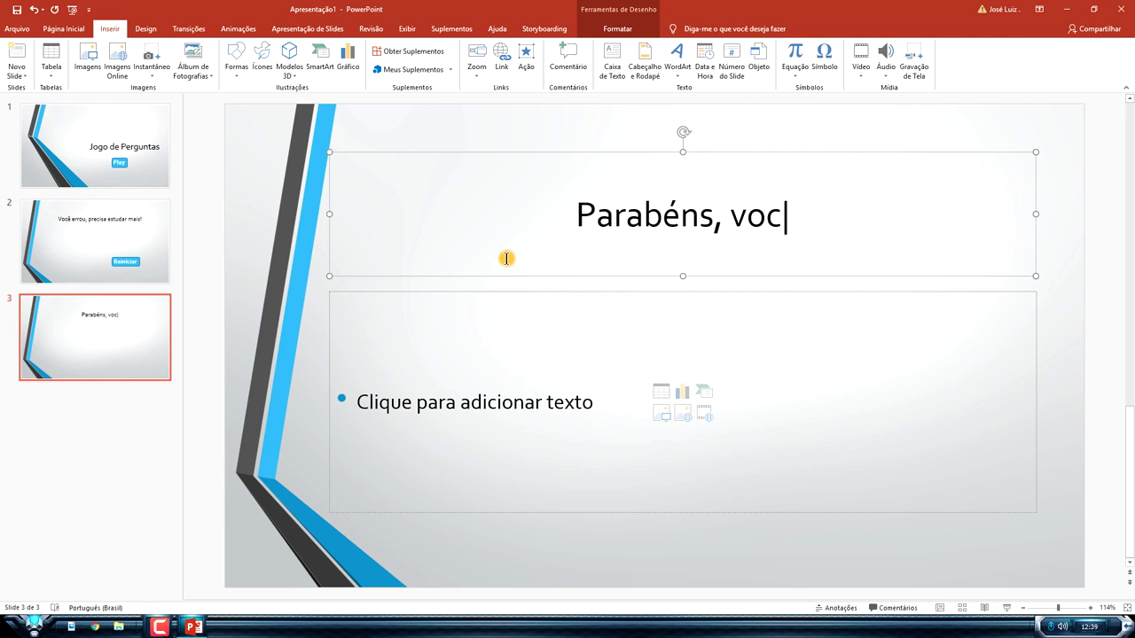
{"action": "type", "text": "Çê"}
{"action": "key", "text": "BackSpace"}
{"action": "key", "text": "BackSpace"}
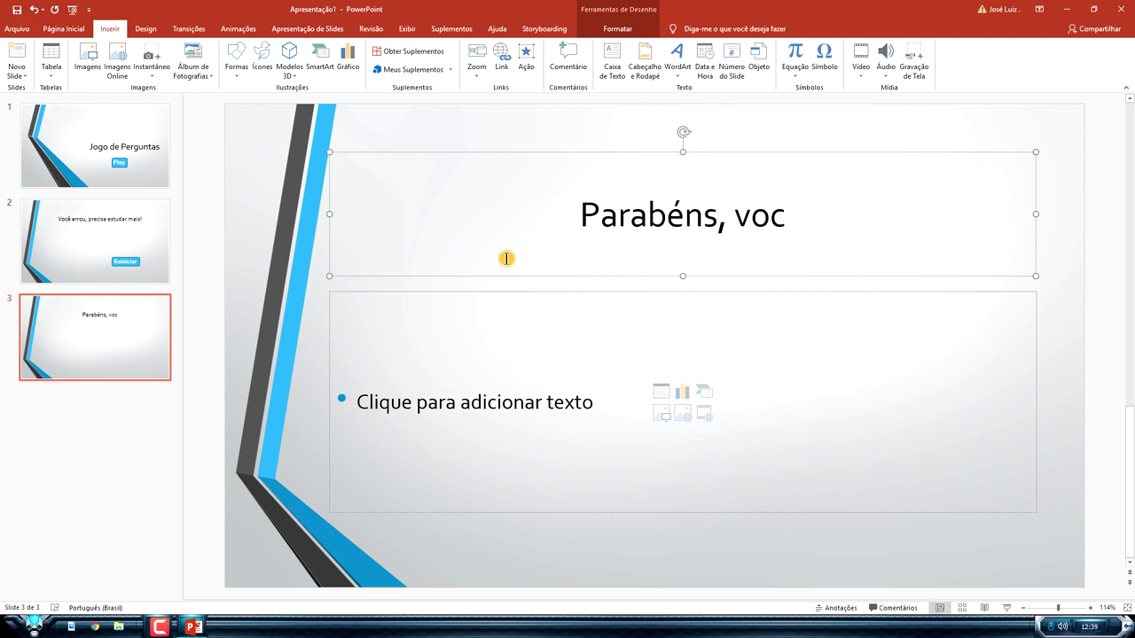
{"action": "type", "text": "ê zerou o jo"}
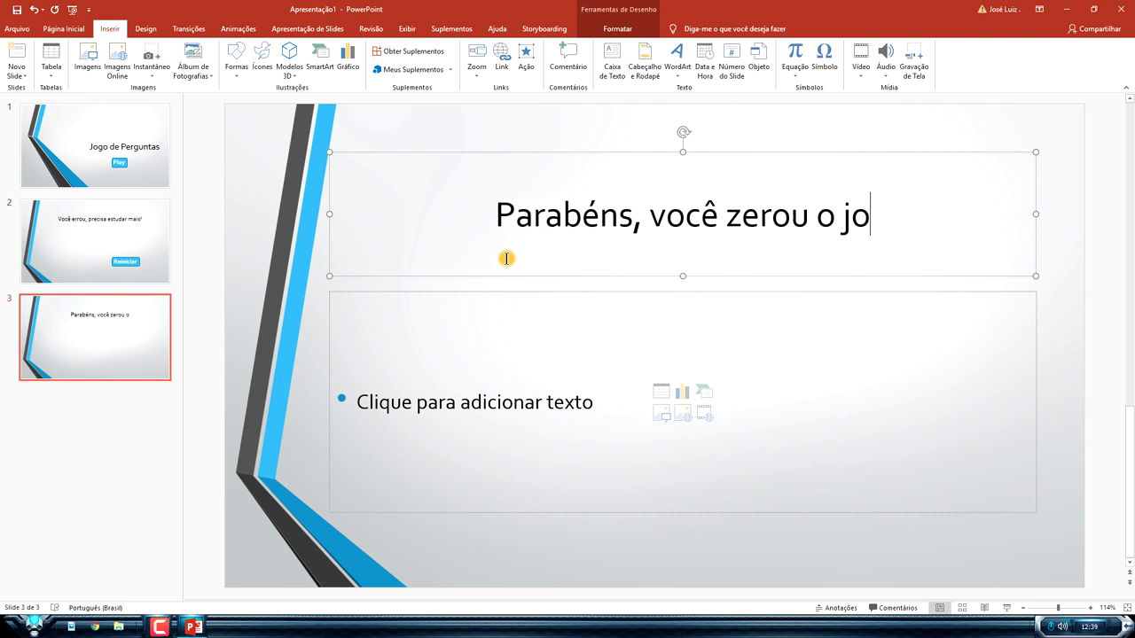
{"action": "type", "text": "go"}
{"action": "type", "text": "..."}
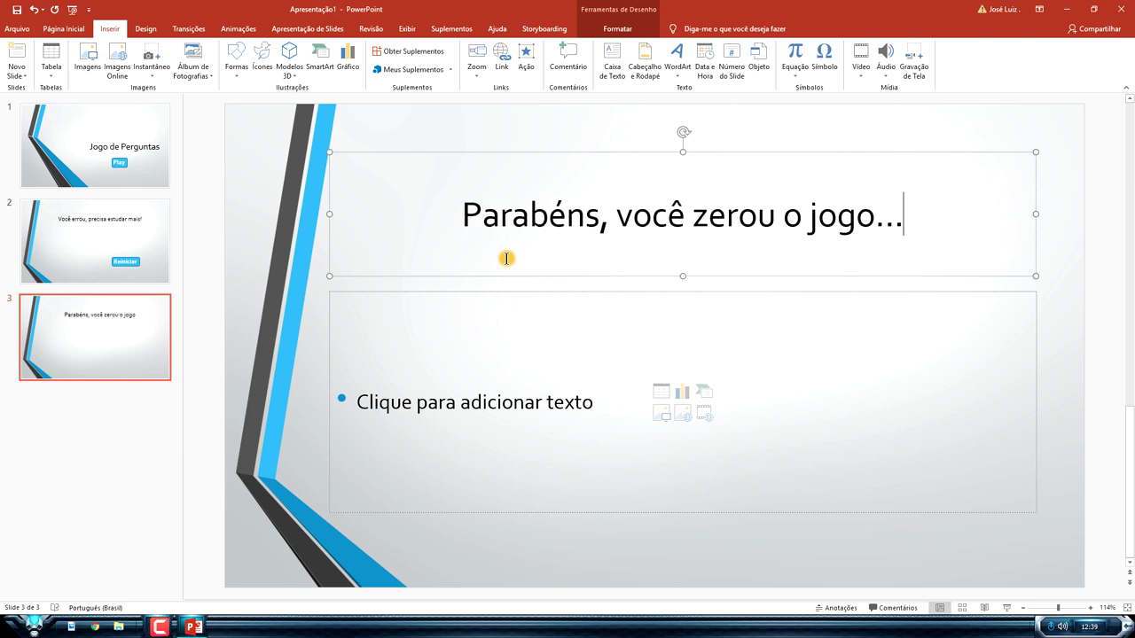
Delete slide 3's empty body text box and return to slide 2.
{"action": "left_click", "coordinate": [674, 293]}
{"action": "left_click", "coordinate": [674, 292]}
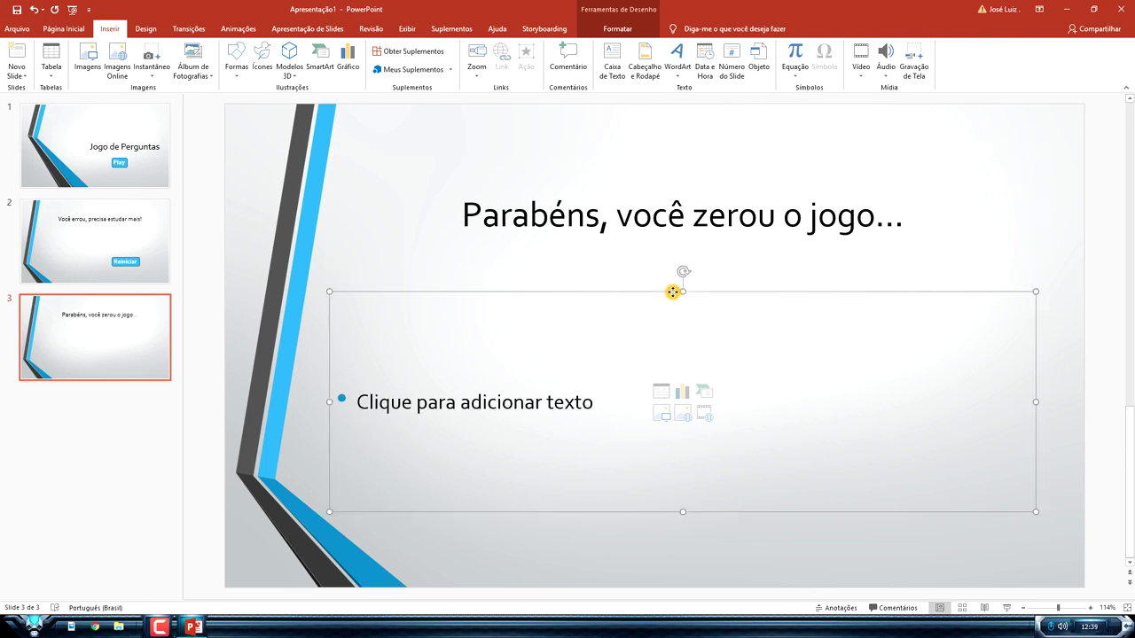
{"action": "key", "text": "Delete"}
{"action": "left_click", "coordinate": [142, 255]}
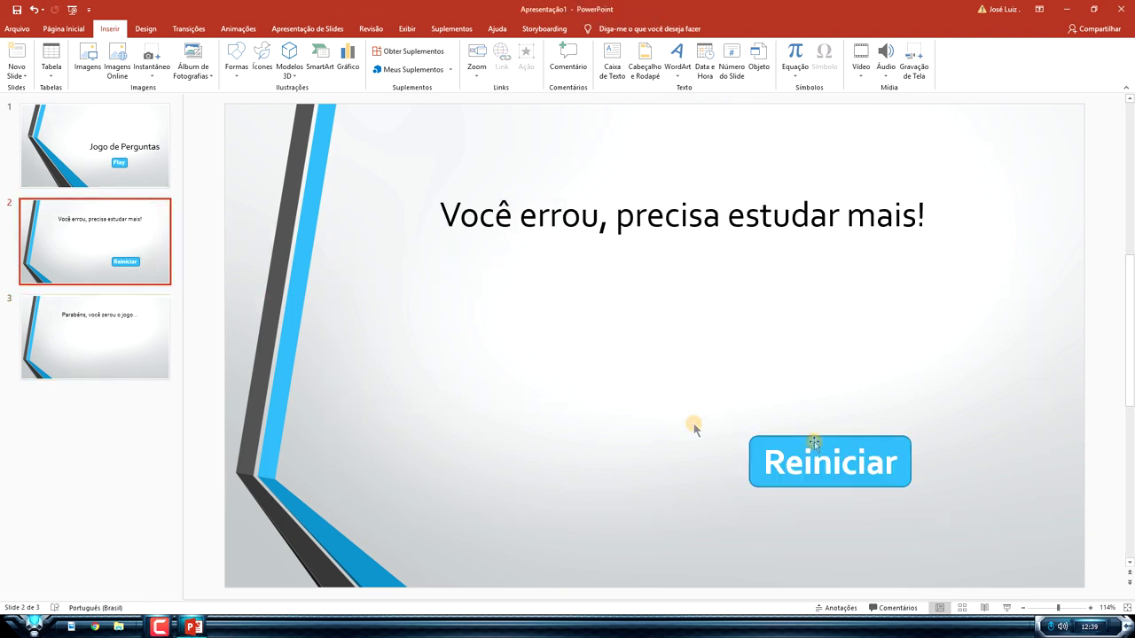
Copy the Reiniciar button from slide 2 onto slide 3 and shift it left.
{"action": "left_click", "coordinate": [850, 438]}
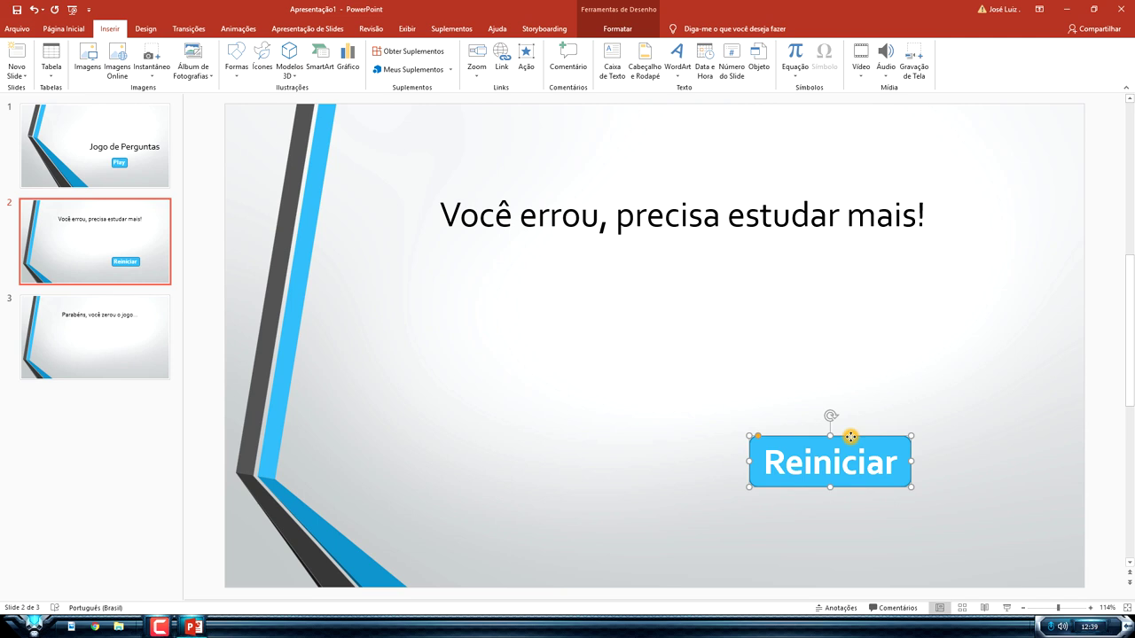
{"action": "key", "text": "ctrl+c"}
{"action": "left_click", "coordinate": [132, 353]}
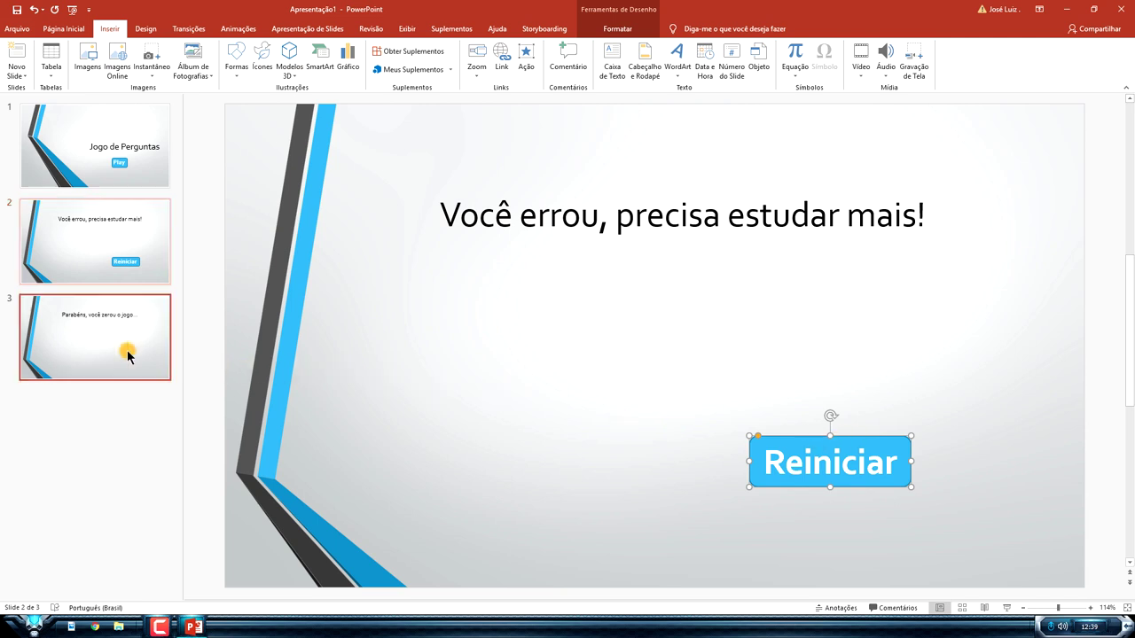
{"action": "key", "text": "ctrl+v"}
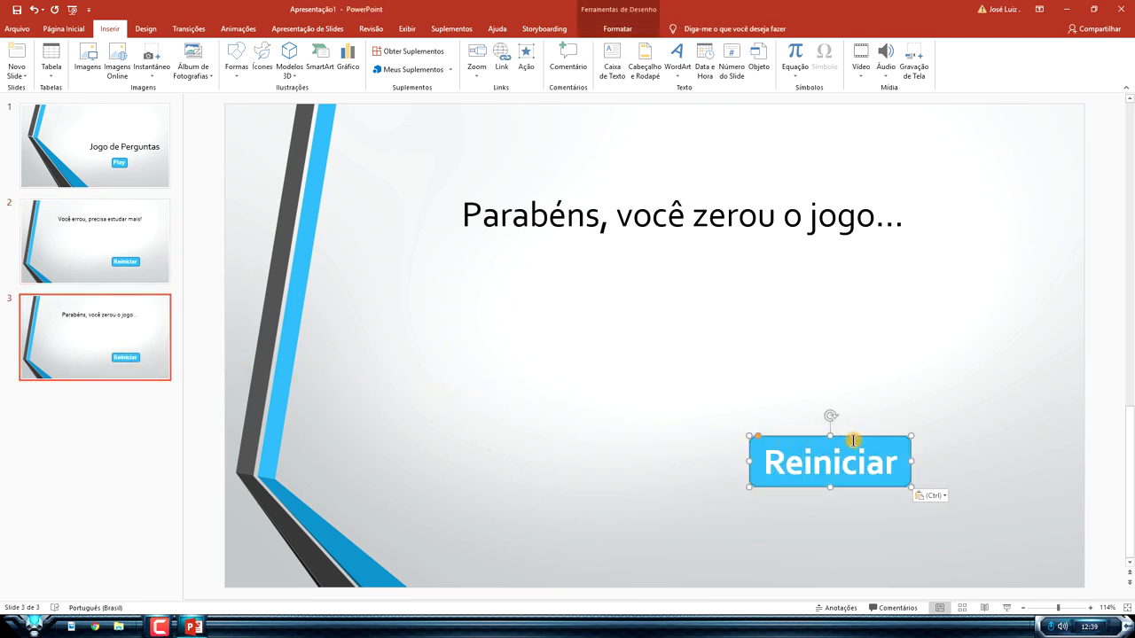
{"action": "left_click_drag", "start_coordinate": [864, 437], "coordinate": [801, 437]}
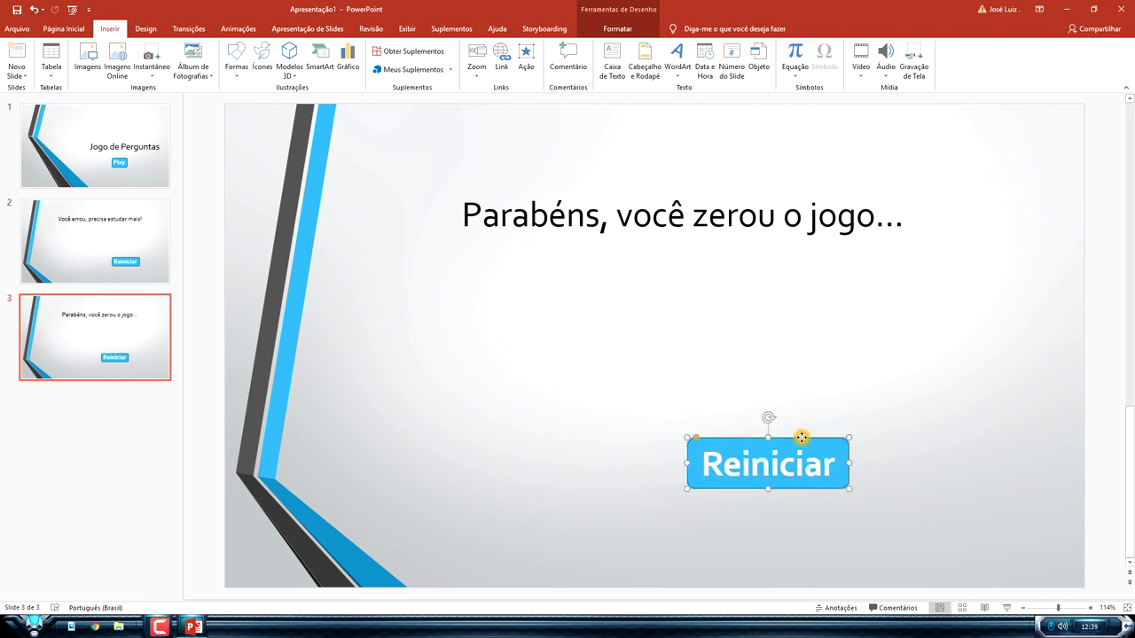
Duplicate the button beside it and relabel the copy 'Fechar'.
{"action": "key", "text": "ctrl+v"}
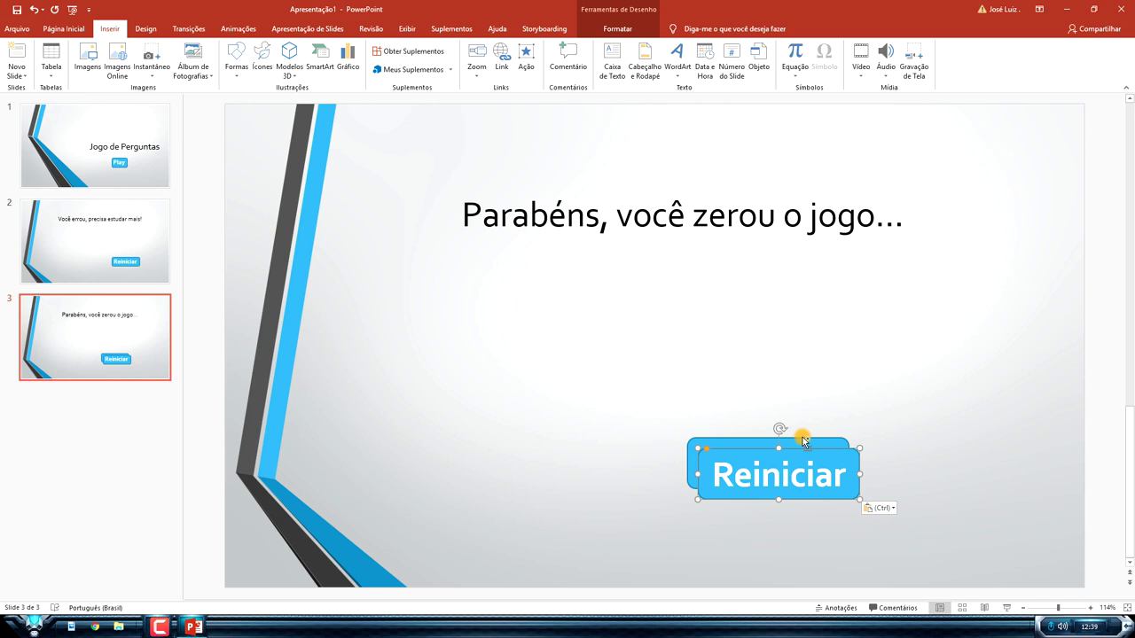
{"action": "left_click_drag", "start_coordinate": [797, 455], "coordinate": [959, 439]}
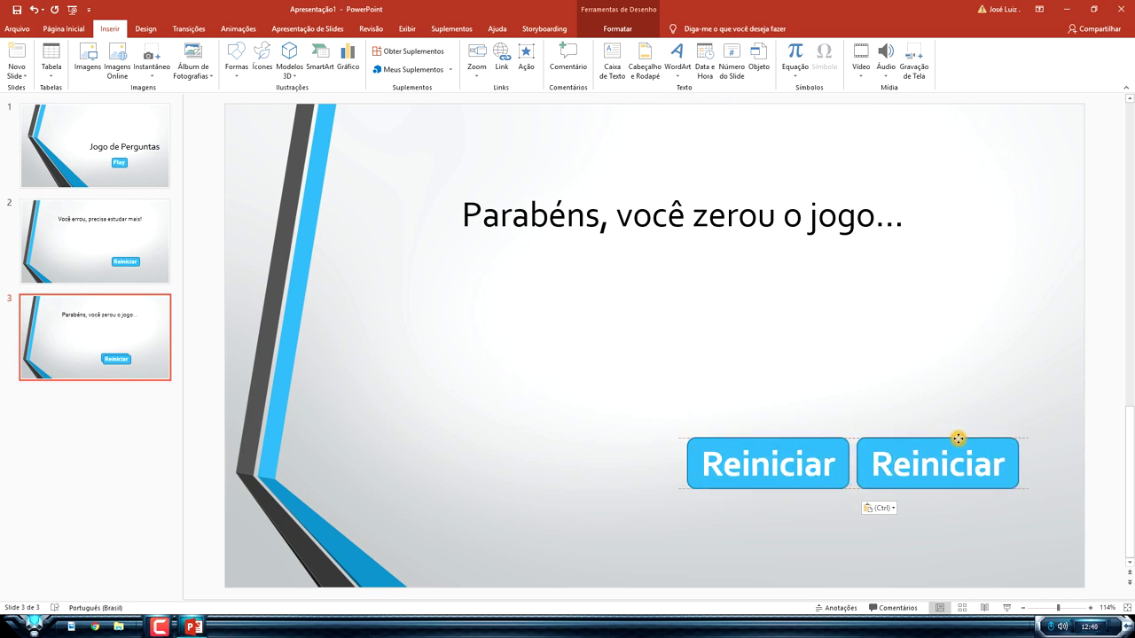
{"action": "left_click", "coordinate": [965, 464]}
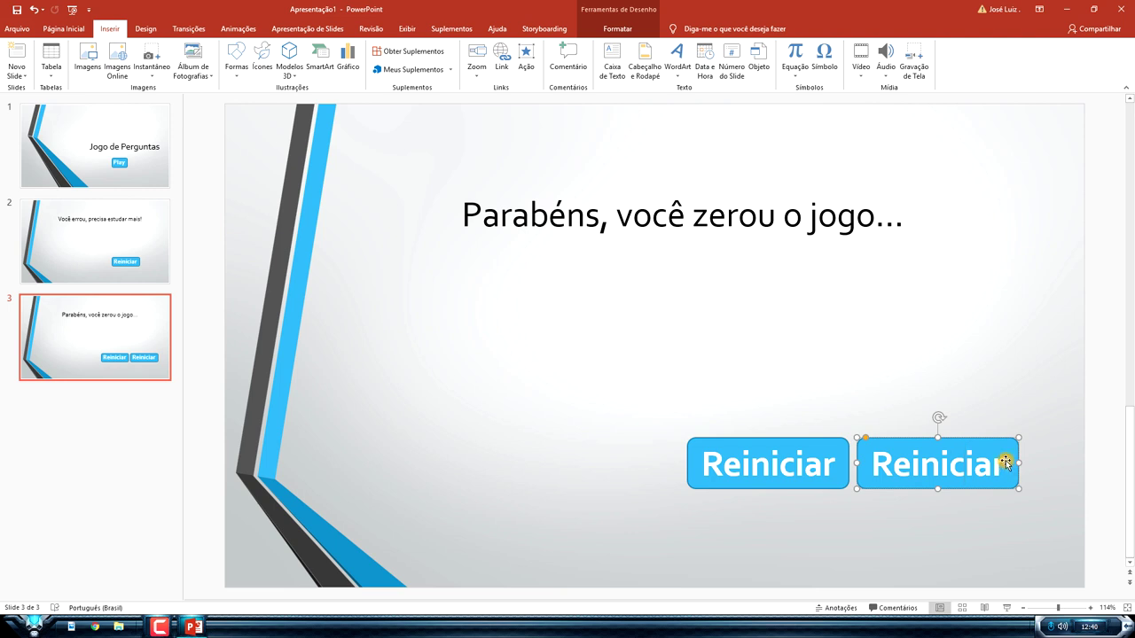
{"action": "left_click_drag", "start_coordinate": [1002, 462], "coordinate": [875, 462]}
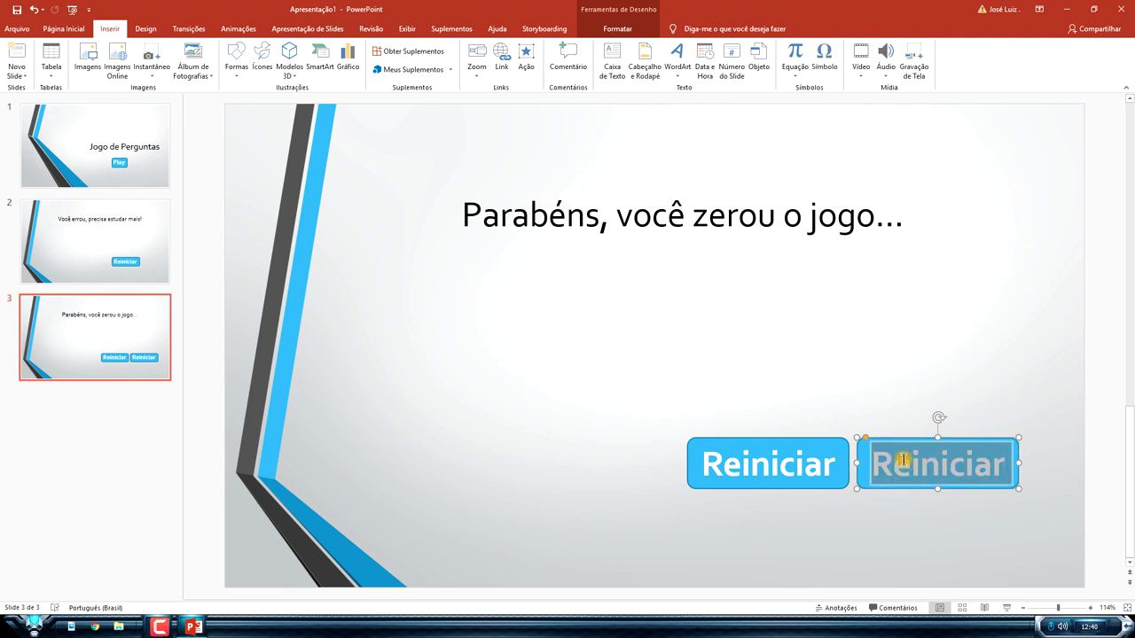
{"action": "type", "text": "Fechar"}
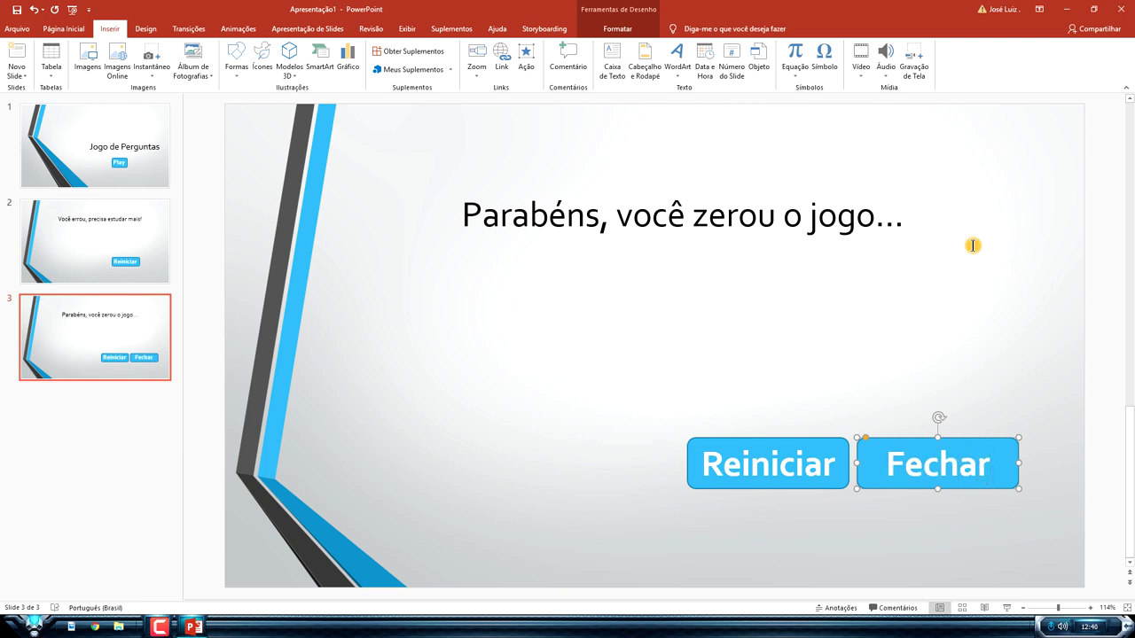
{"action": "left_click", "coordinate": [1024, 213]}
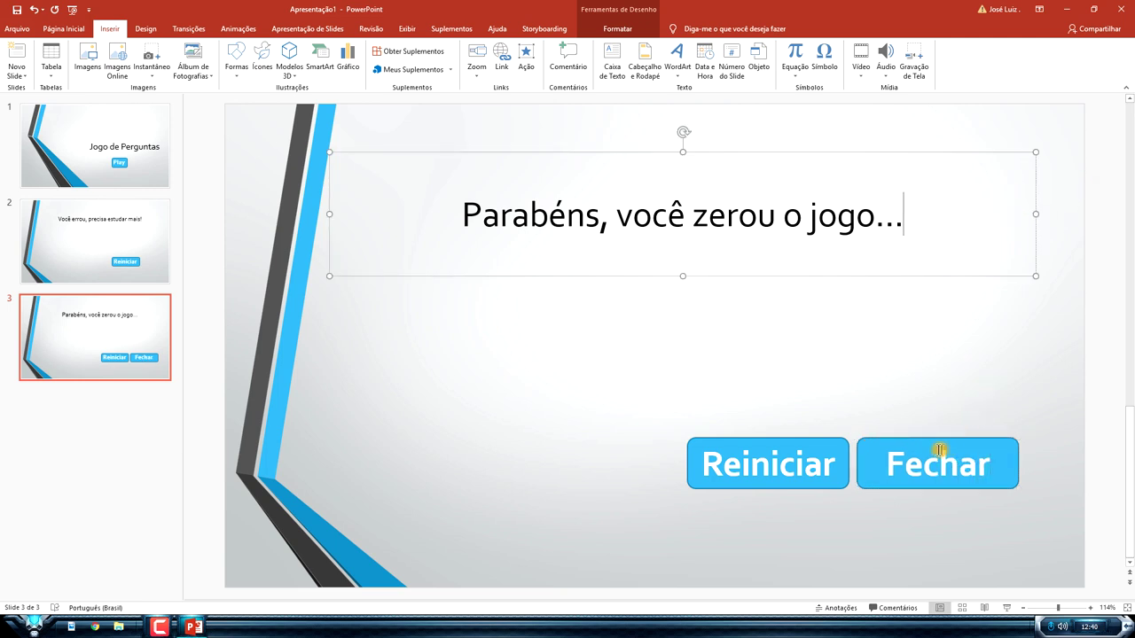
{"action": "left_click", "coordinate": [589, 350]}
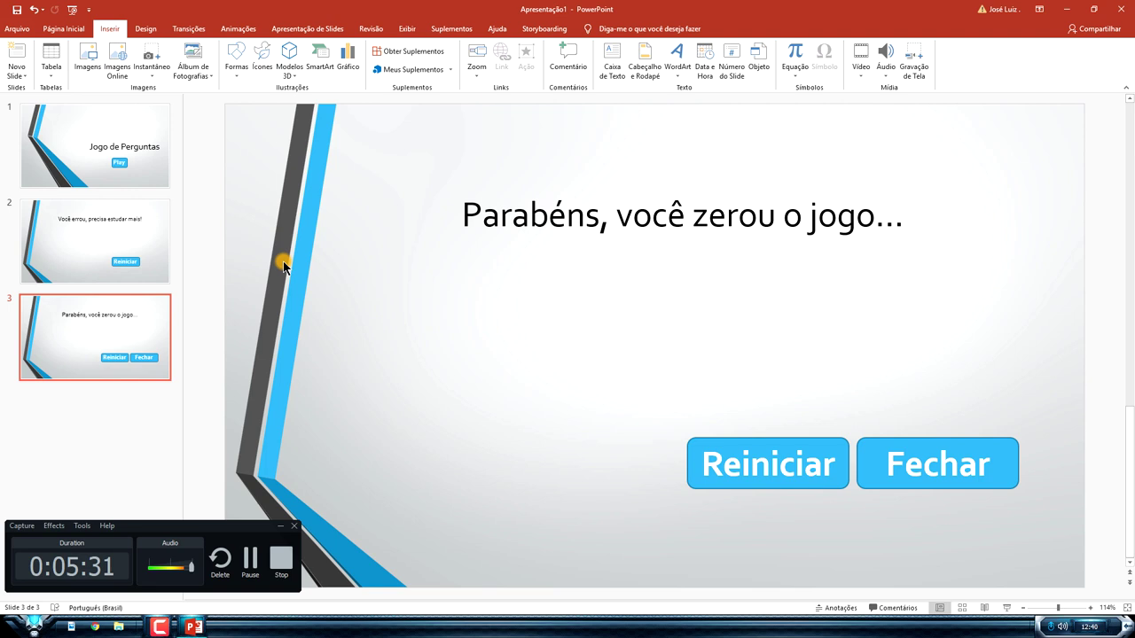
{"action": "left_click", "coordinate": [280, 526]}
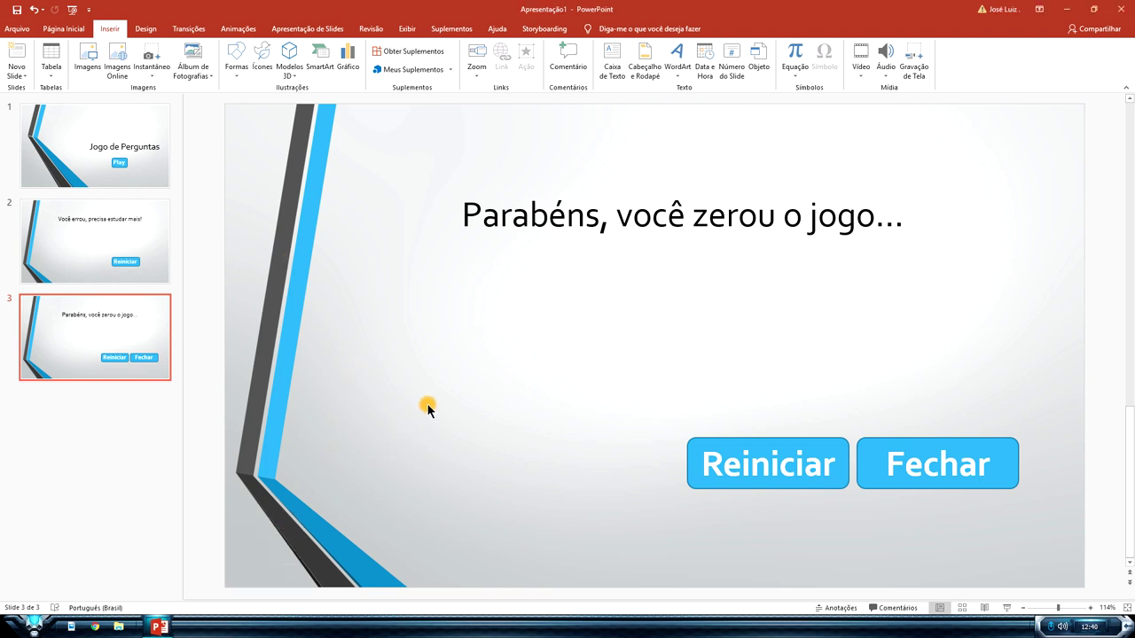
{"action": "left_click", "coordinate": [115, 392]}
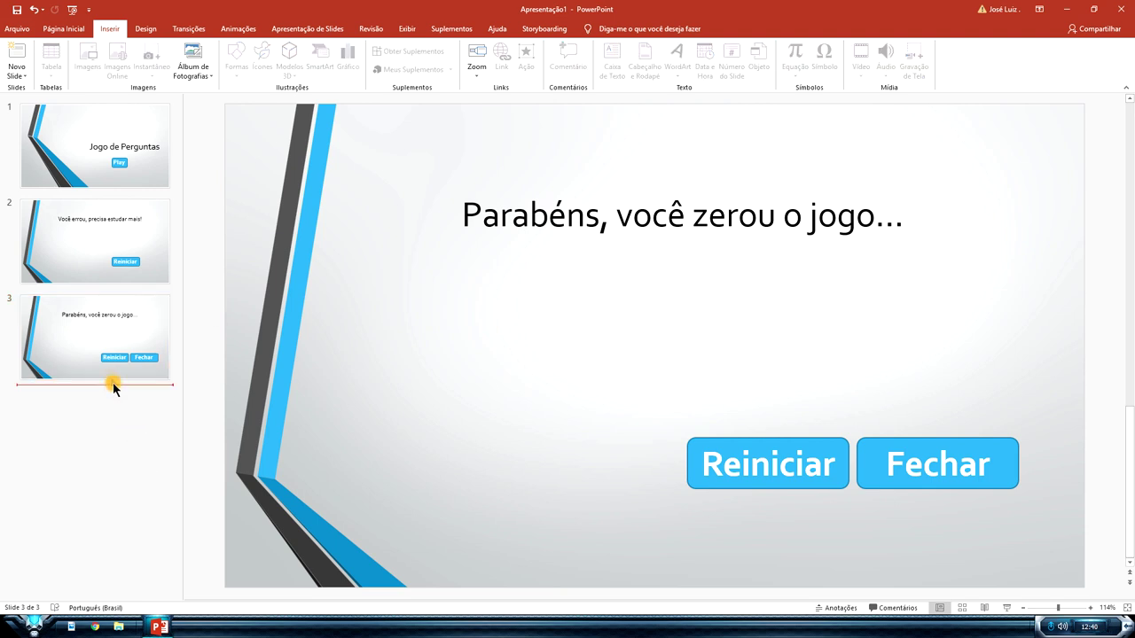
Add a new slide 4 after slide 3 and delete its empty body text box.
{"action": "left_click", "coordinate": [93, 337]}
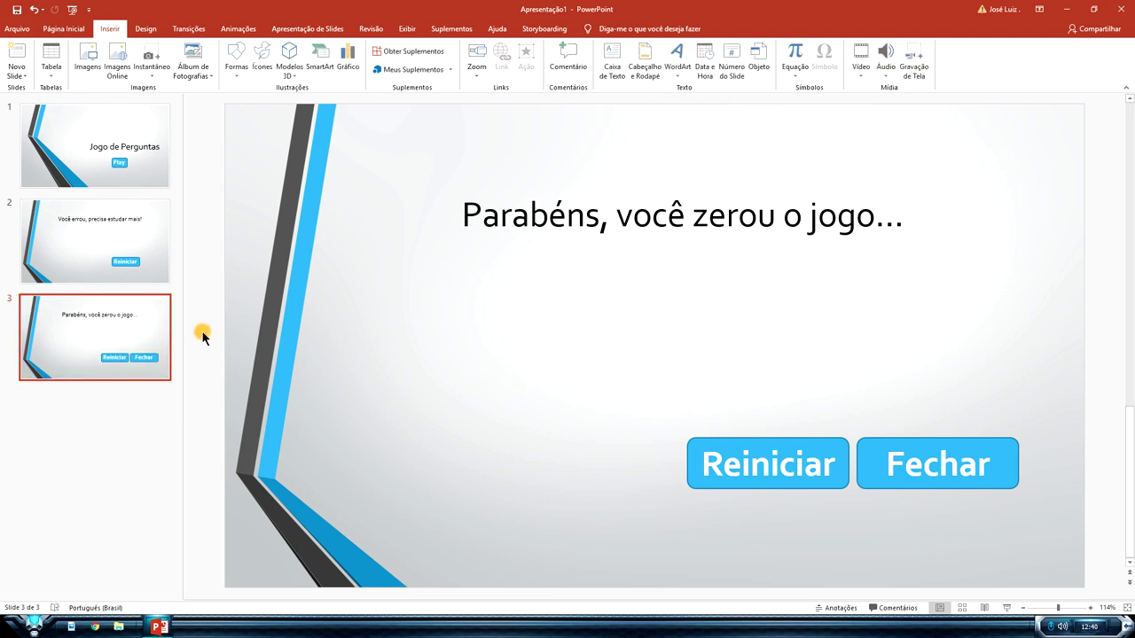
{"action": "key", "text": "ctrl+m"}
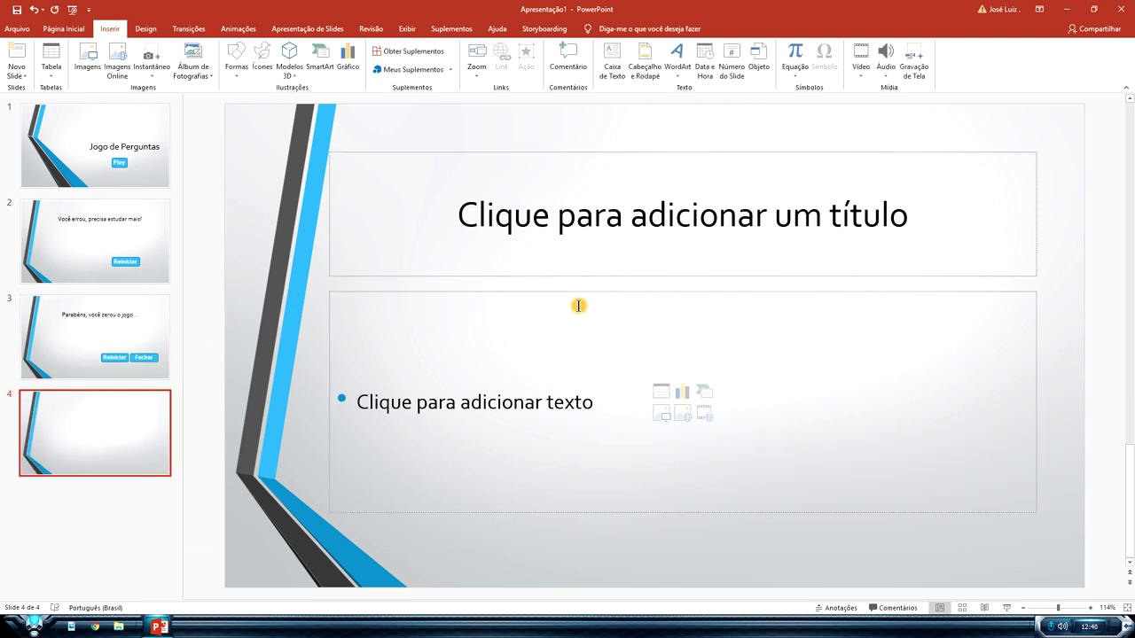
{"action": "left_click", "coordinate": [665, 293]}
{"action": "left_click", "coordinate": [665, 292]}
{"action": "key", "text": "Delete"}
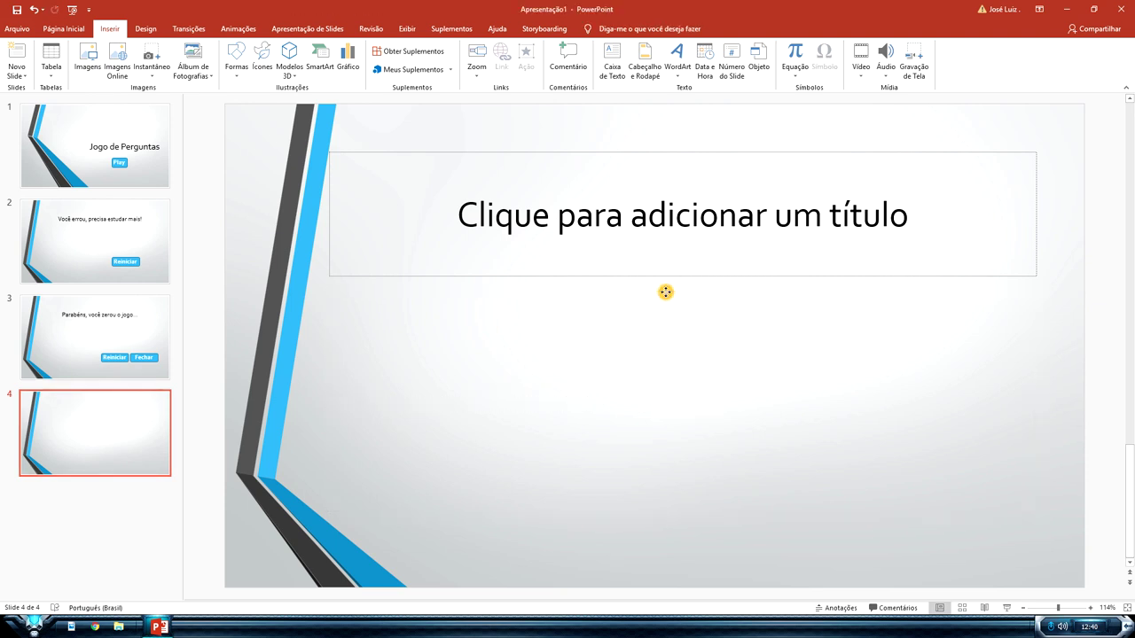
Write the question 'Qual é o atual presidente do EUA?' into slide 4's title.
{"action": "left_click", "coordinate": [651, 230]}
{"action": "type", "text": "1-"}
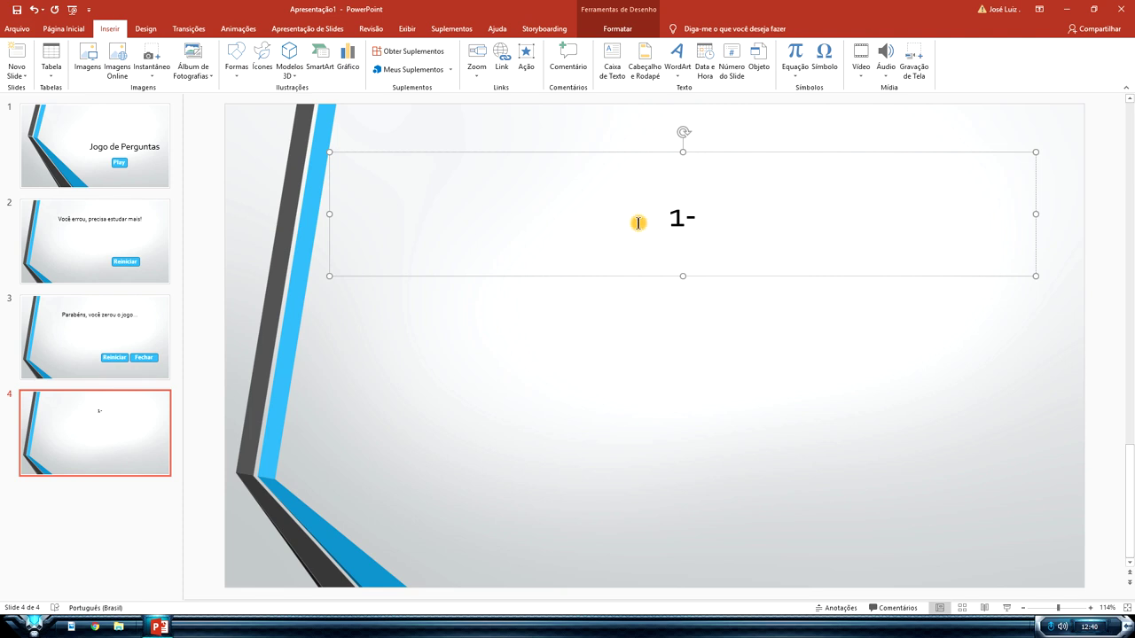
{"action": "type", "text": "Qual é o atual presui"}
{"action": "key", "text": "BackSpace"}
{"action": "key", "text": "BackSpace"}
{"action": "type", "text": "idente "}
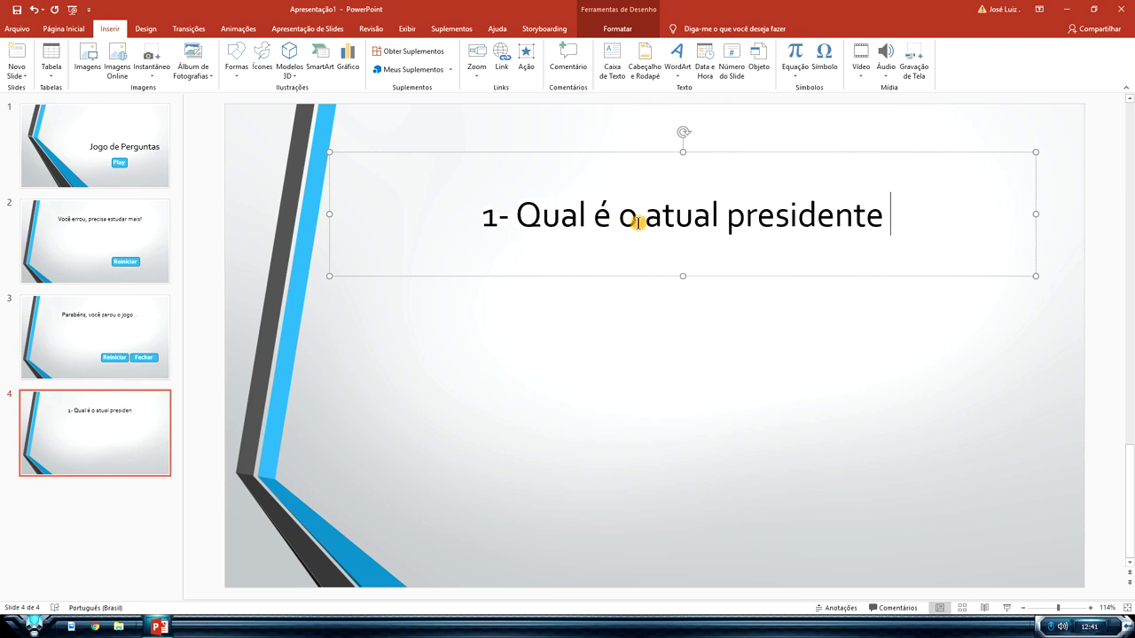
{"action": "type", "text": "d"}
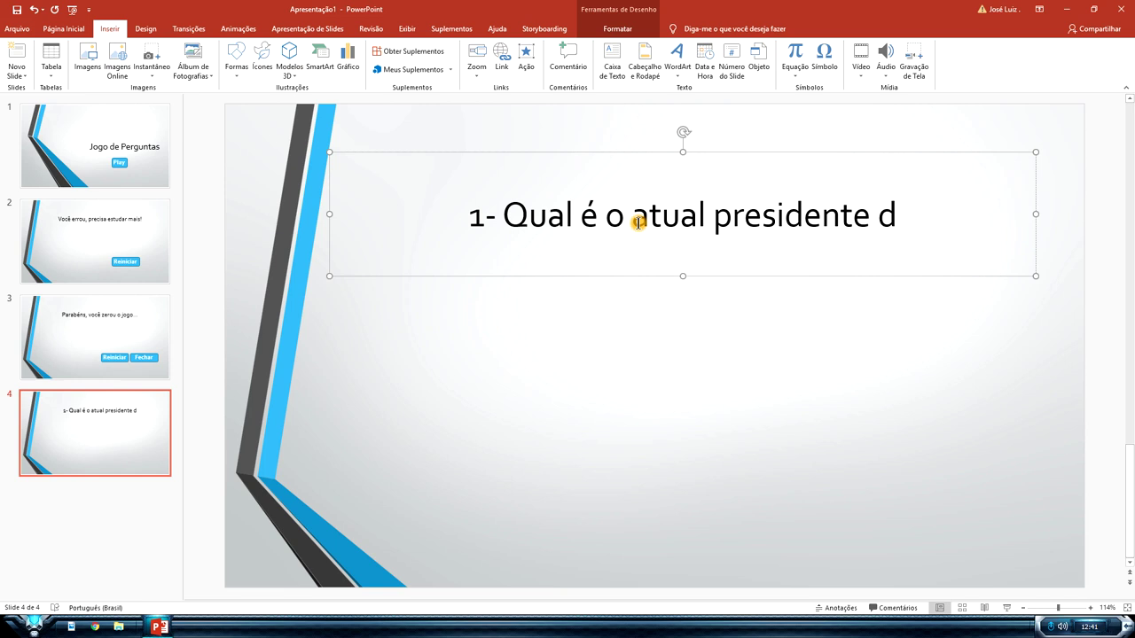
{"action": "type", "text": "o EUA"}
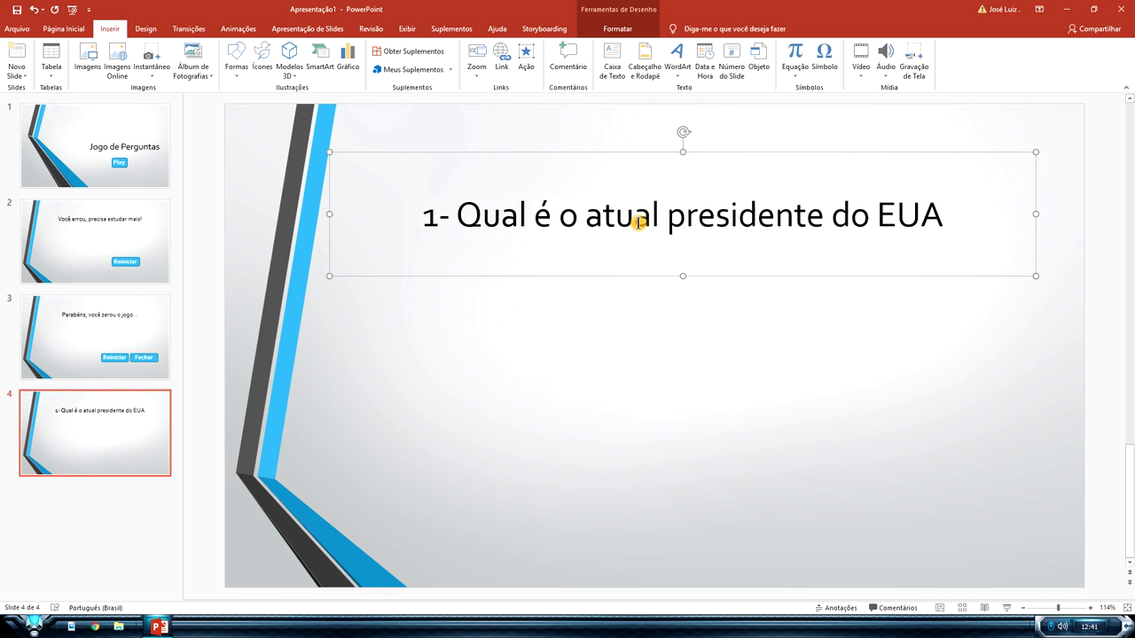
{"action": "type", "text": "?"}
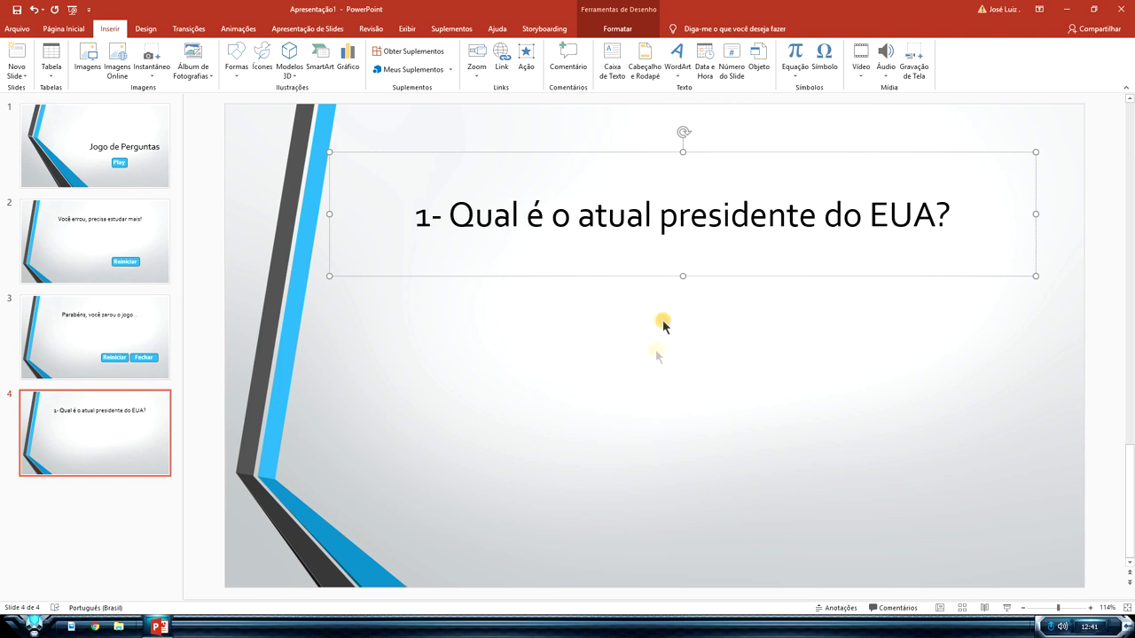
{"action": "left_click", "coordinate": [608, 391]}
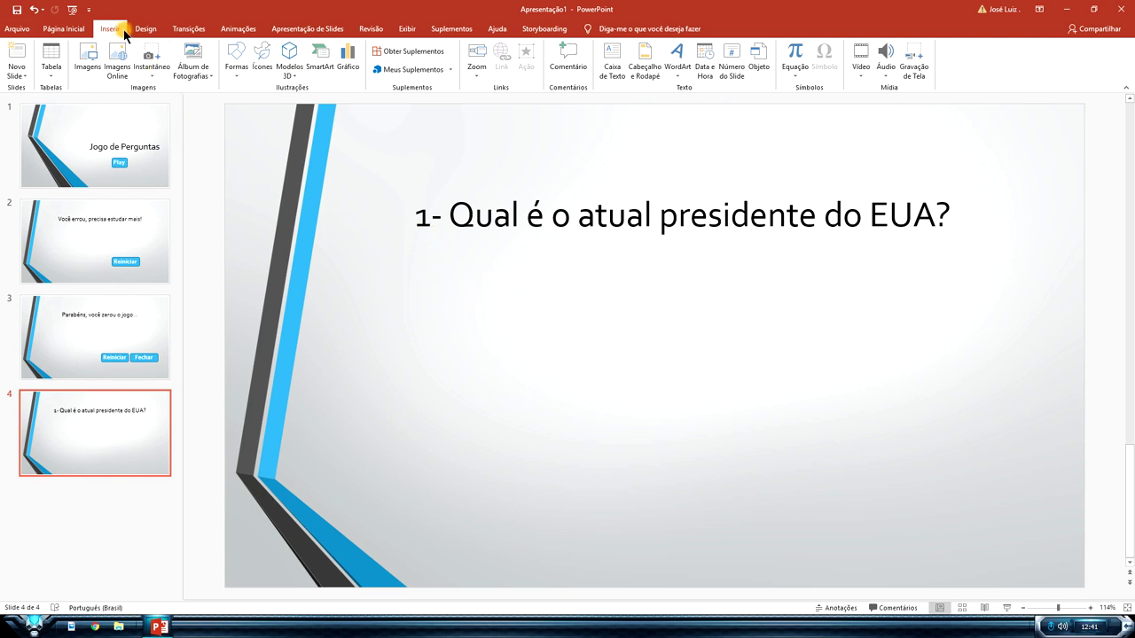
Draw a small oval left of the question, apply the black shape style, and position it.
{"action": "left_click", "coordinate": [236, 71]}
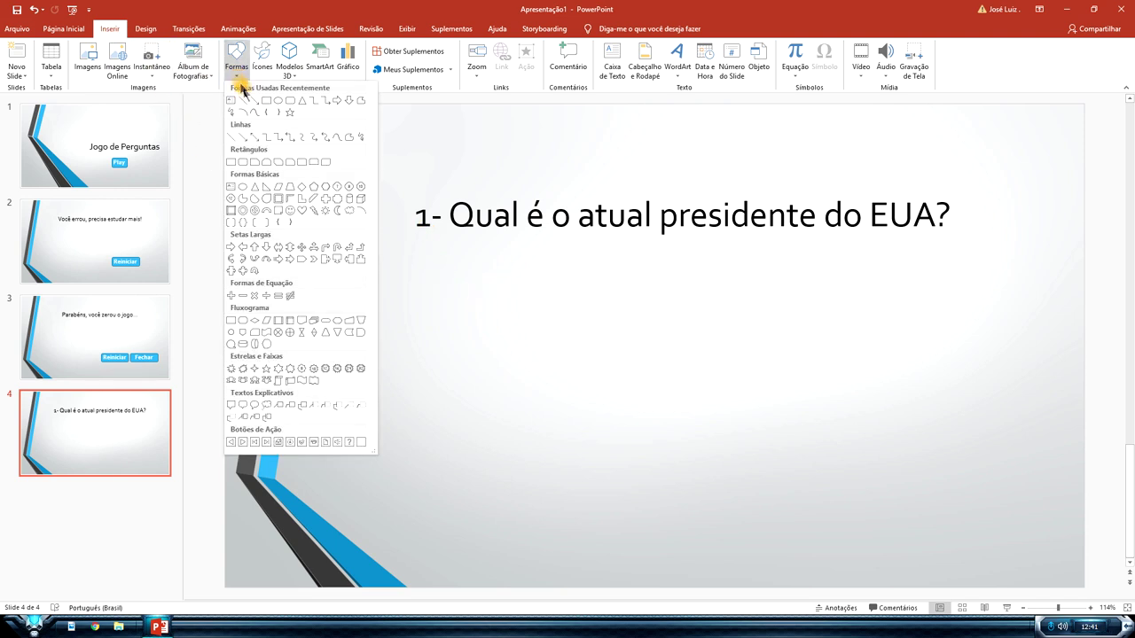
{"action": "left_click", "coordinate": [278, 101]}
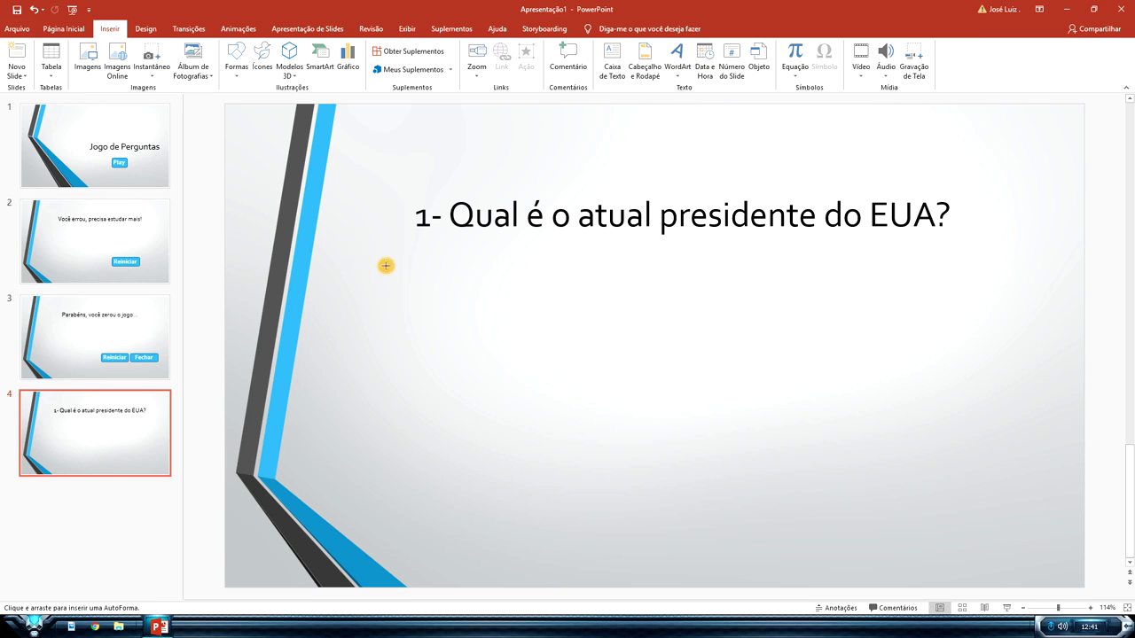
{"action": "left_click_drag", "start_coordinate": [373, 264], "coordinate": [411, 300]}
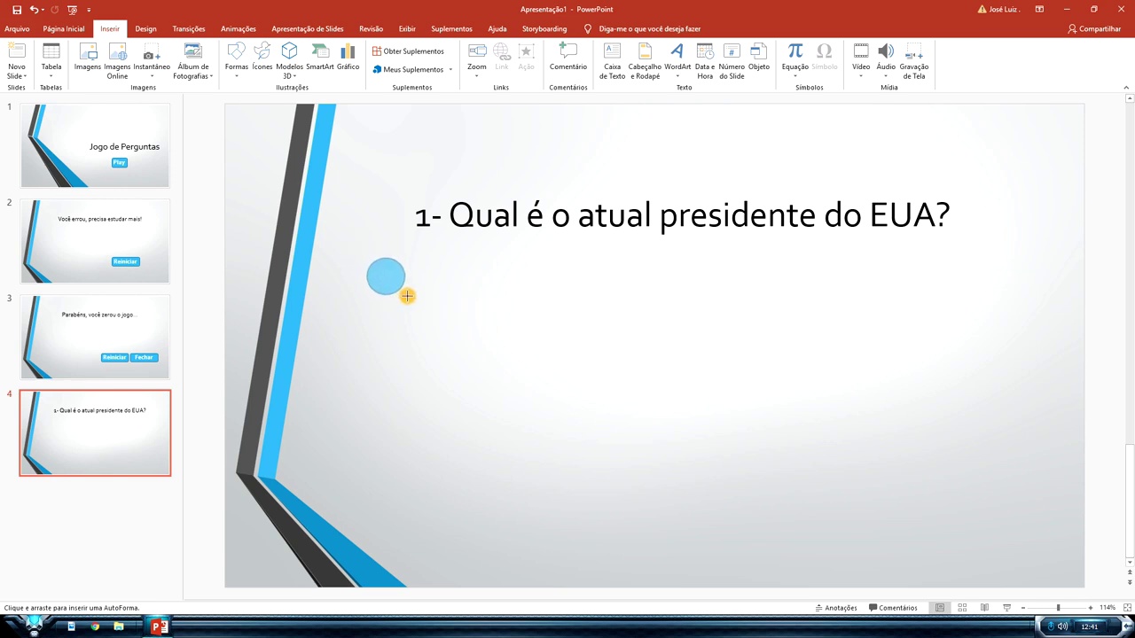
{"action": "left_click_drag", "start_coordinate": [408, 297], "coordinate": [384, 260]}
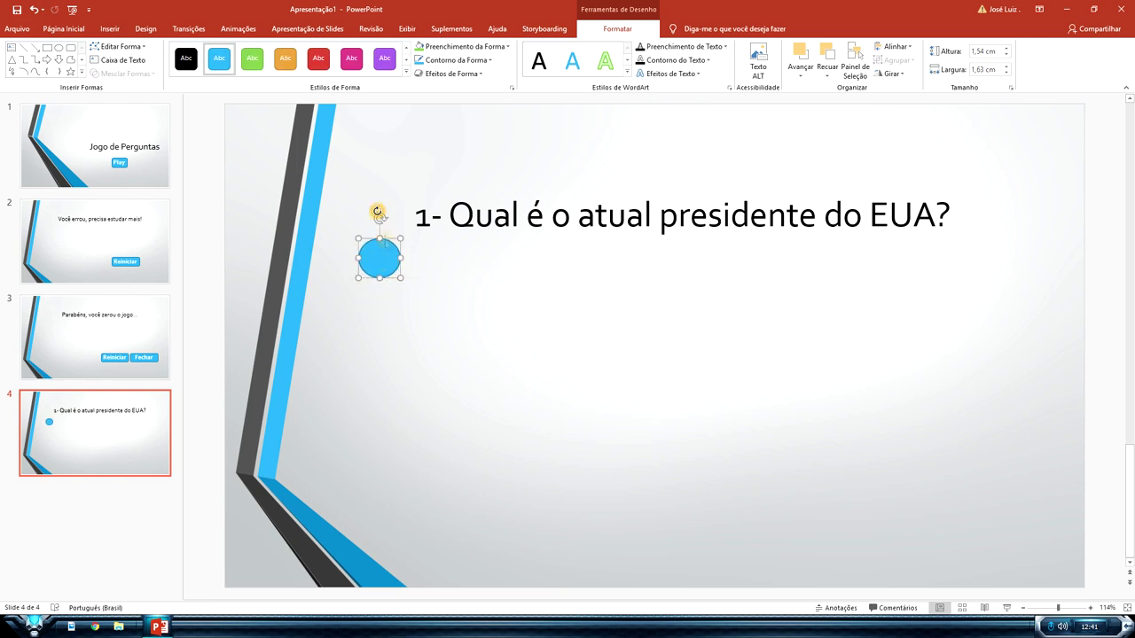
{"action": "left_click", "coordinate": [407, 75]}
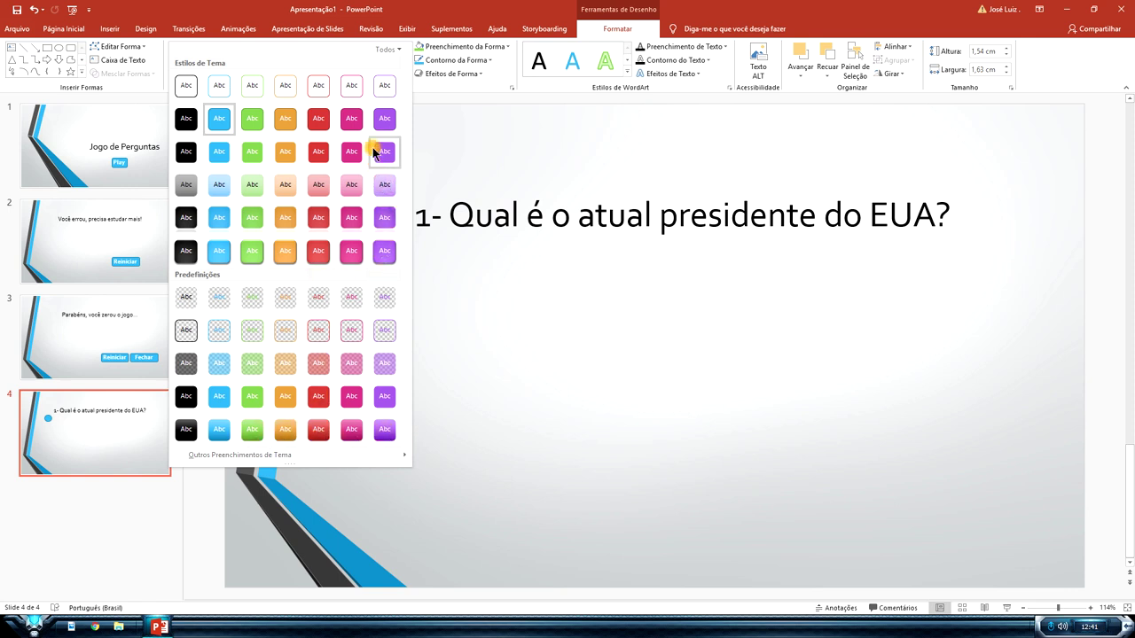
{"action": "left_click", "coordinate": [186, 251]}
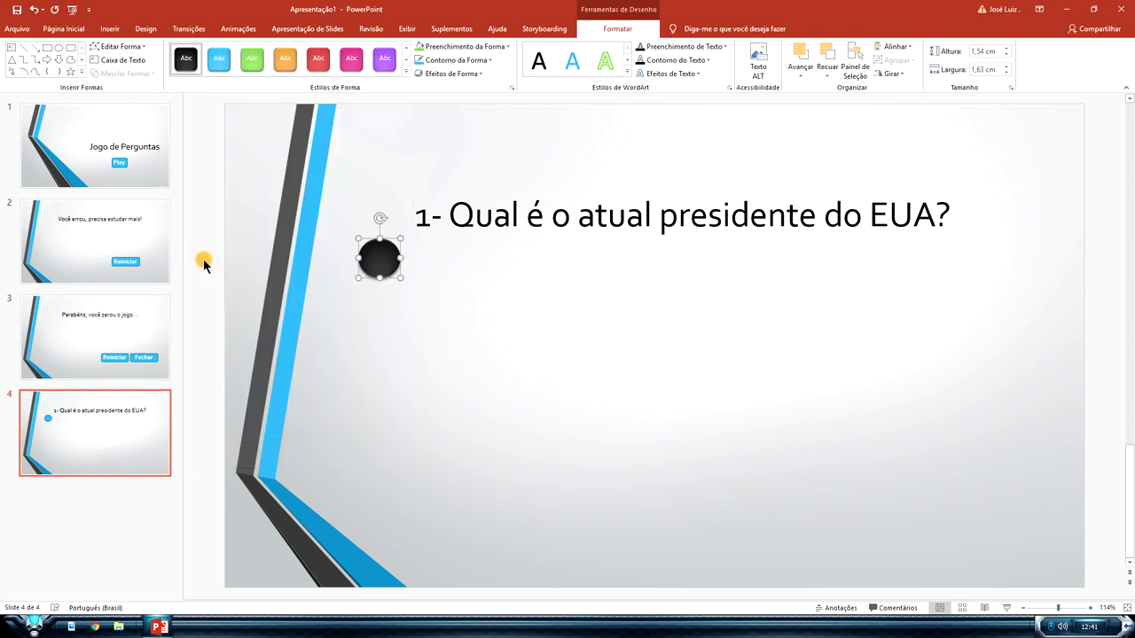
{"action": "left_click_drag", "start_coordinate": [380, 265], "coordinate": [380, 273]}
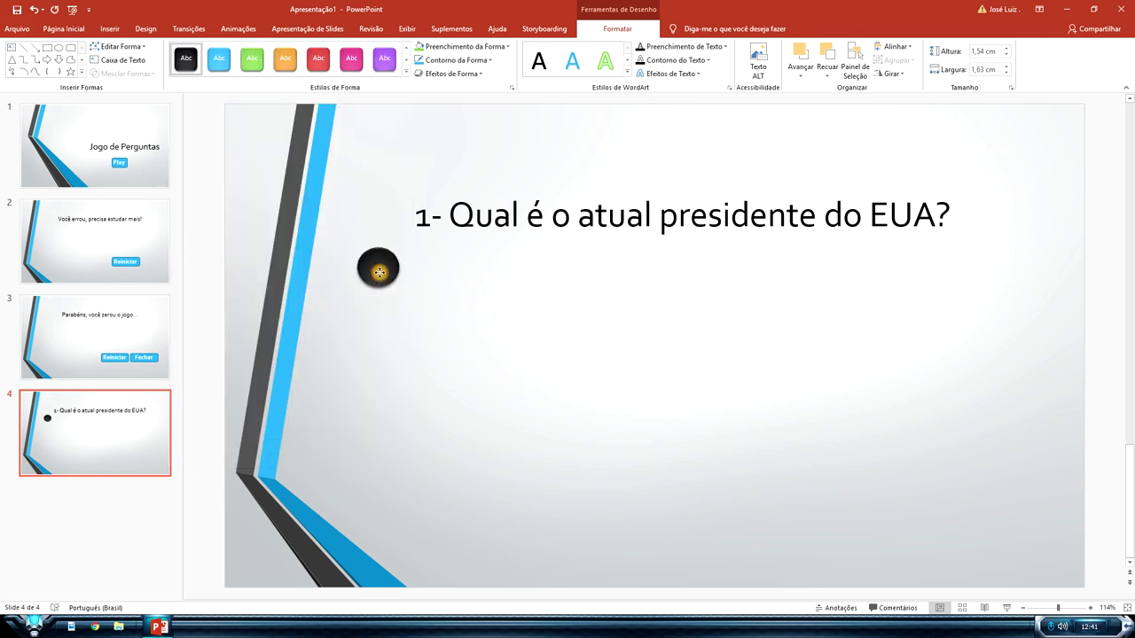
{"action": "left_click_drag", "start_coordinate": [378, 272], "coordinate": [380, 267]}
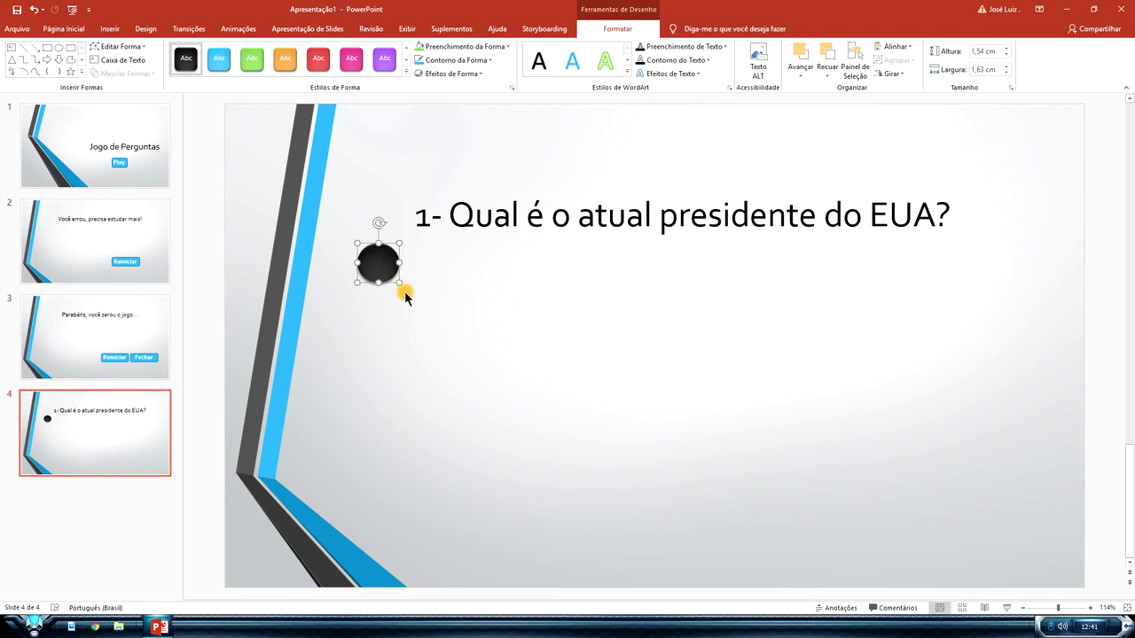
Duplicate the black circle and arrange the copies into an evenly spaced vertical column.
{"action": "key", "text": "ctrl+d"}
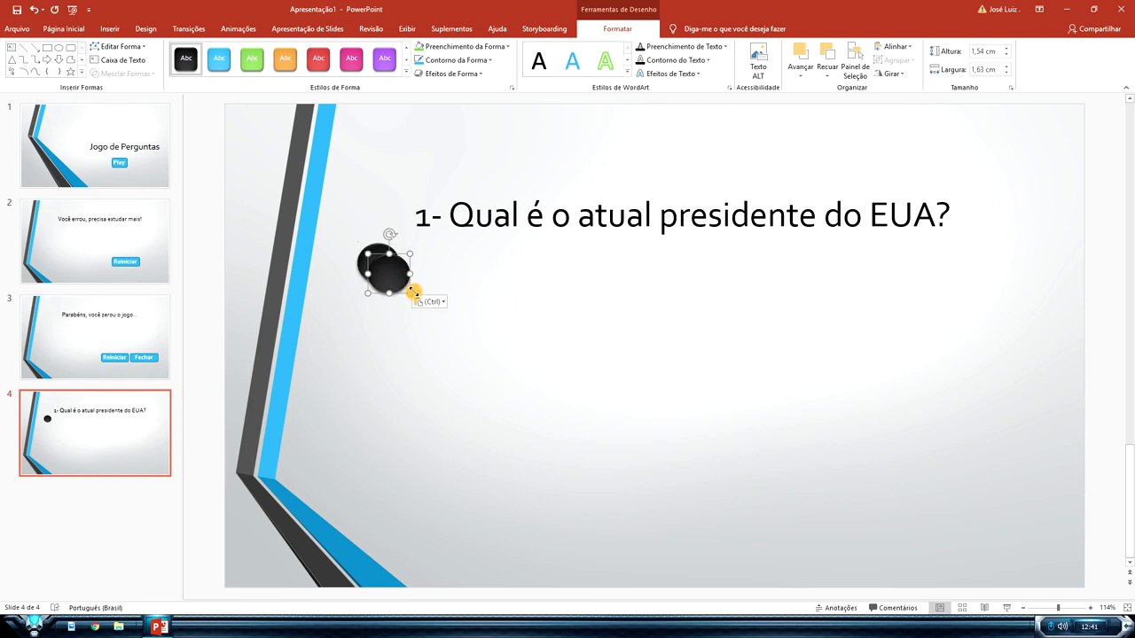
{"action": "key", "text": "ctrl+d"}
{"action": "key", "text": "ctrl+d"}
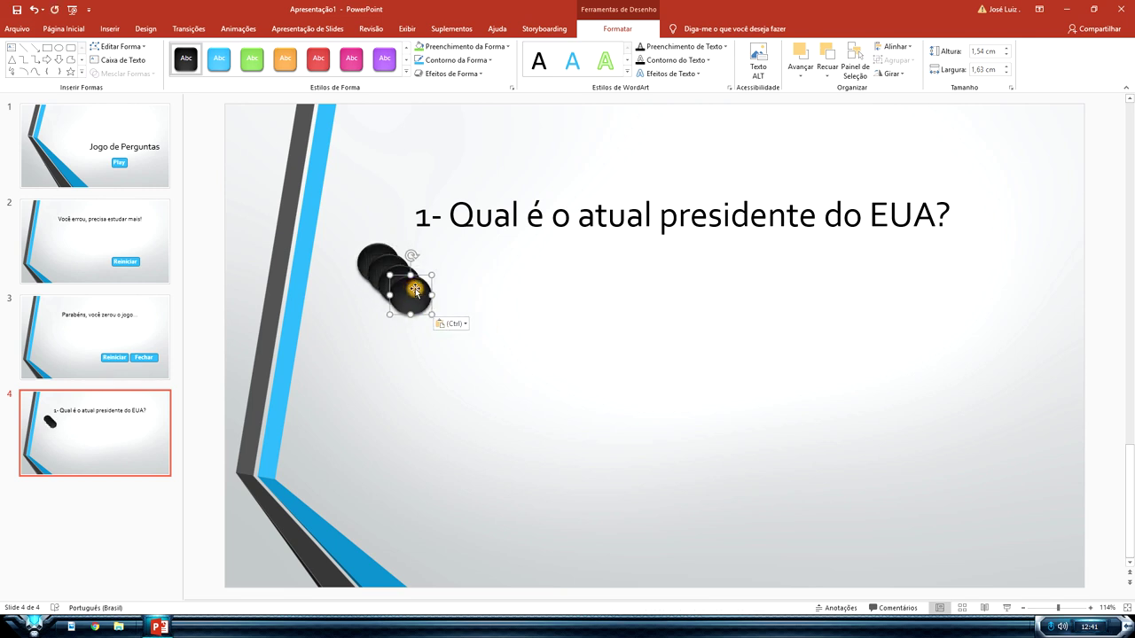
{"action": "left_click_drag", "start_coordinate": [415, 297], "coordinate": [382, 401]}
{"action": "left_click_drag", "start_coordinate": [405, 301], "coordinate": [424, 382]}
{"action": "left_click_drag", "start_coordinate": [385, 277], "coordinate": [381, 306]}
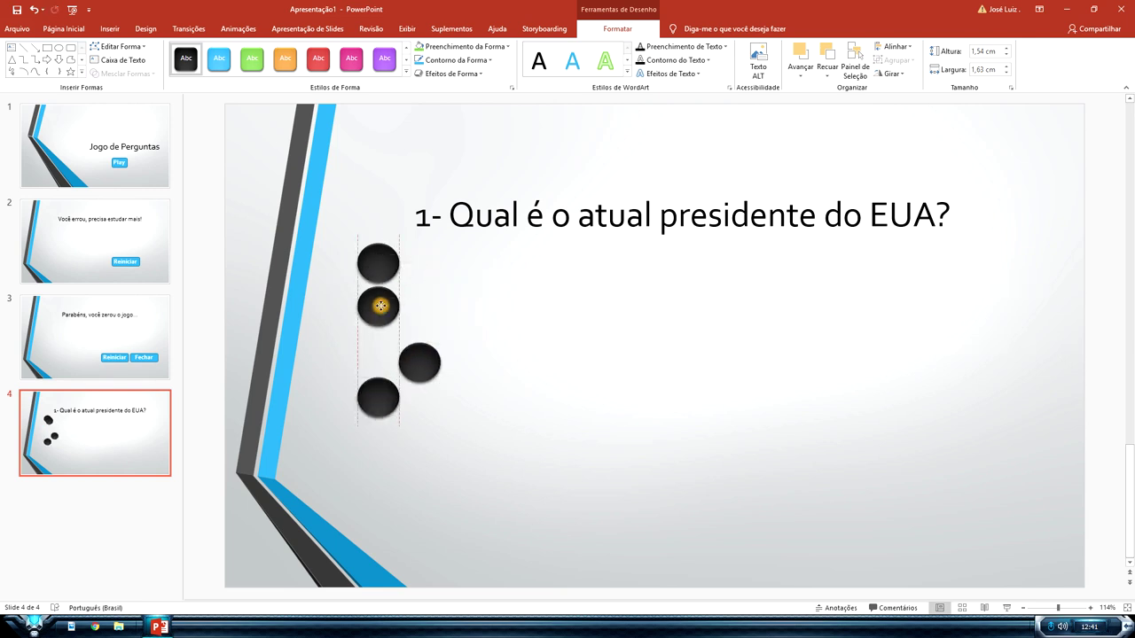
{"action": "left_click_drag", "start_coordinate": [413, 362], "coordinate": [376, 352]}
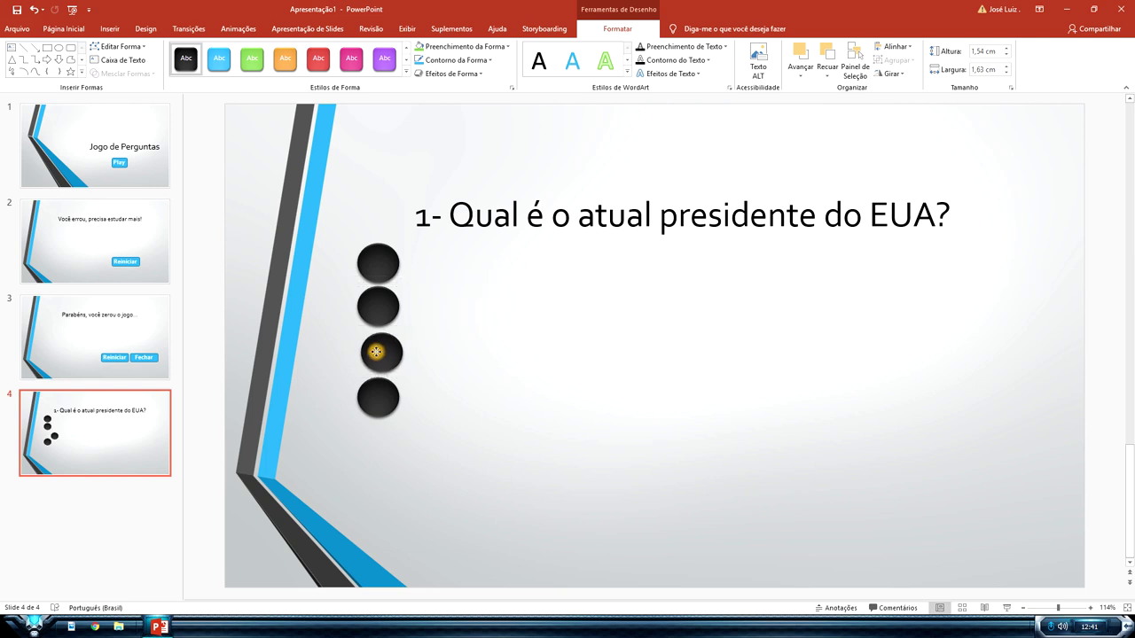
{"action": "left_click_drag", "start_coordinate": [378, 390], "coordinate": [374, 395]}
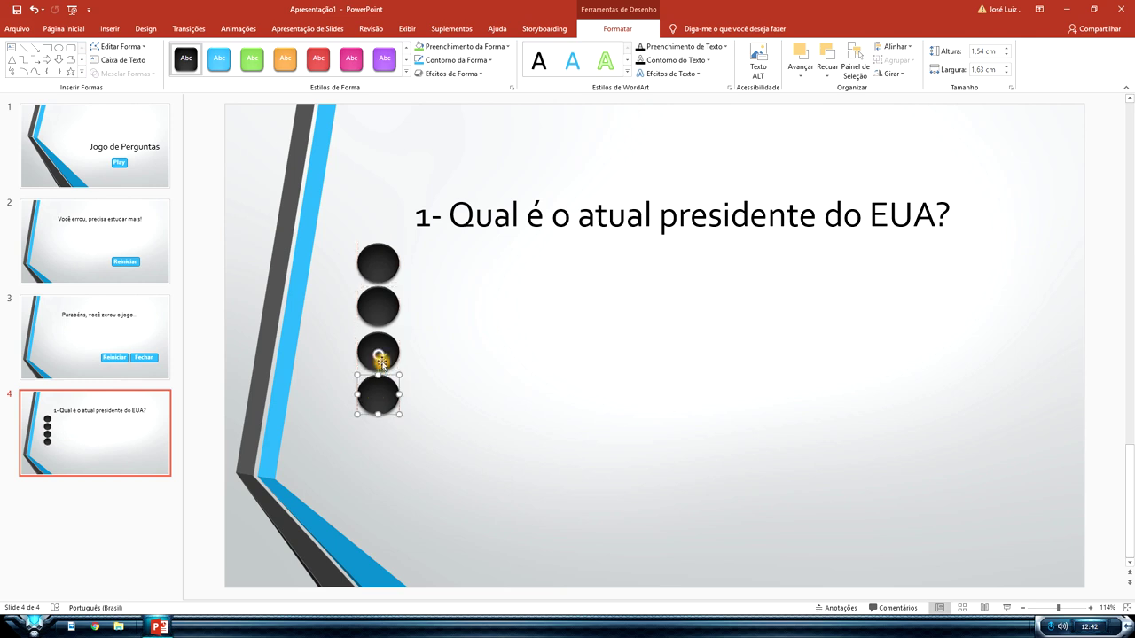
{"action": "left_click_drag", "start_coordinate": [379, 349], "coordinate": [379, 346]}
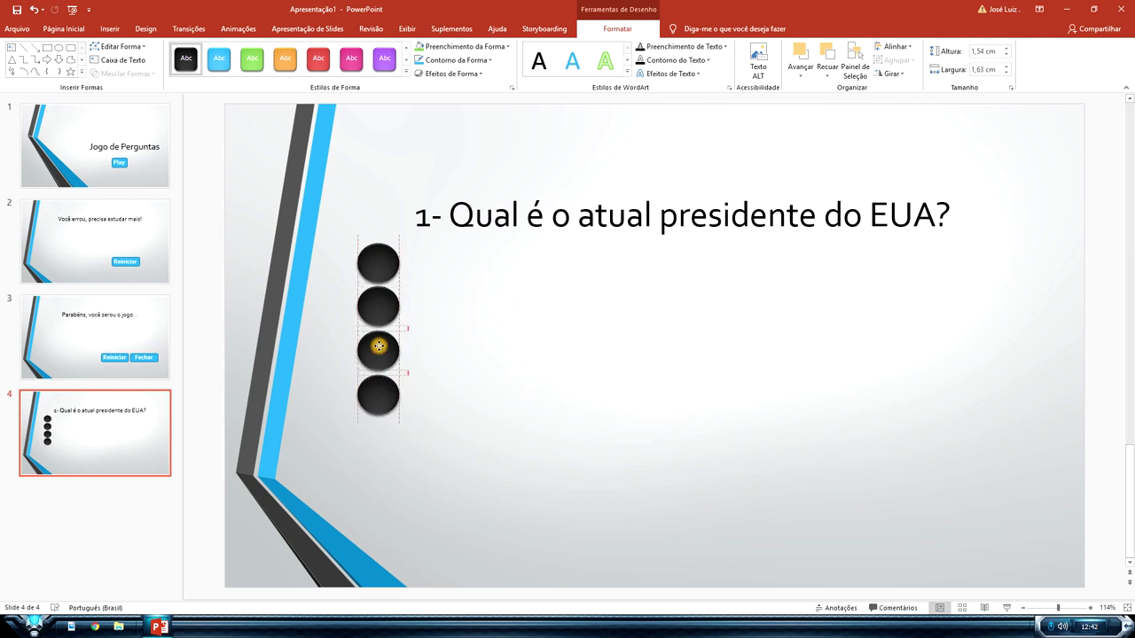
{"action": "left_click", "coordinate": [379, 386]}
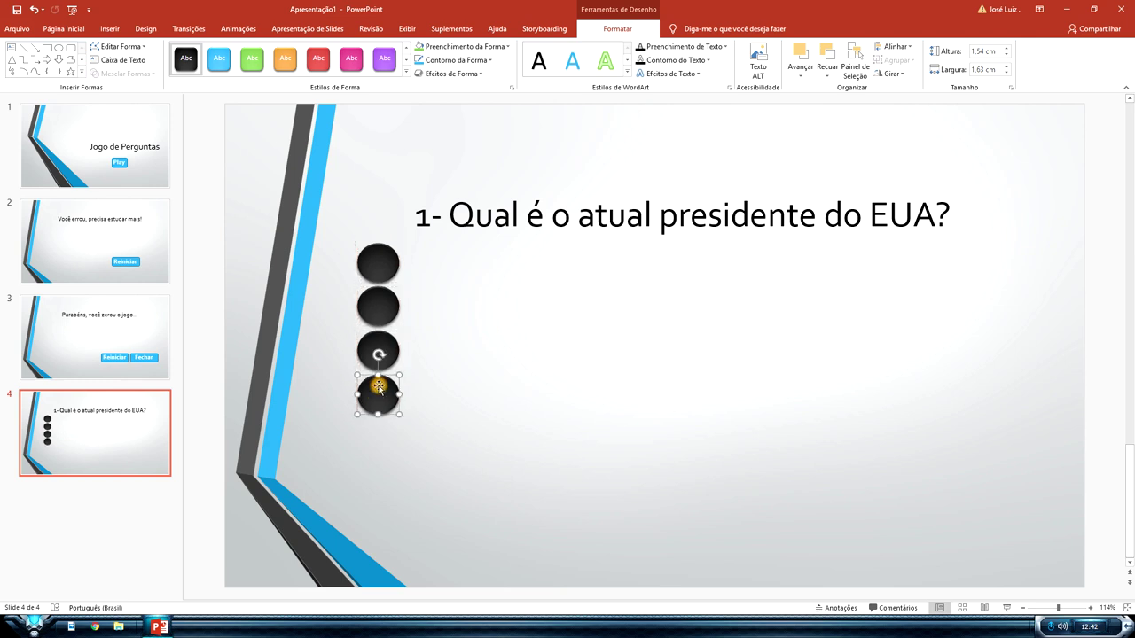
{"action": "left_click", "coordinate": [452, 389]}
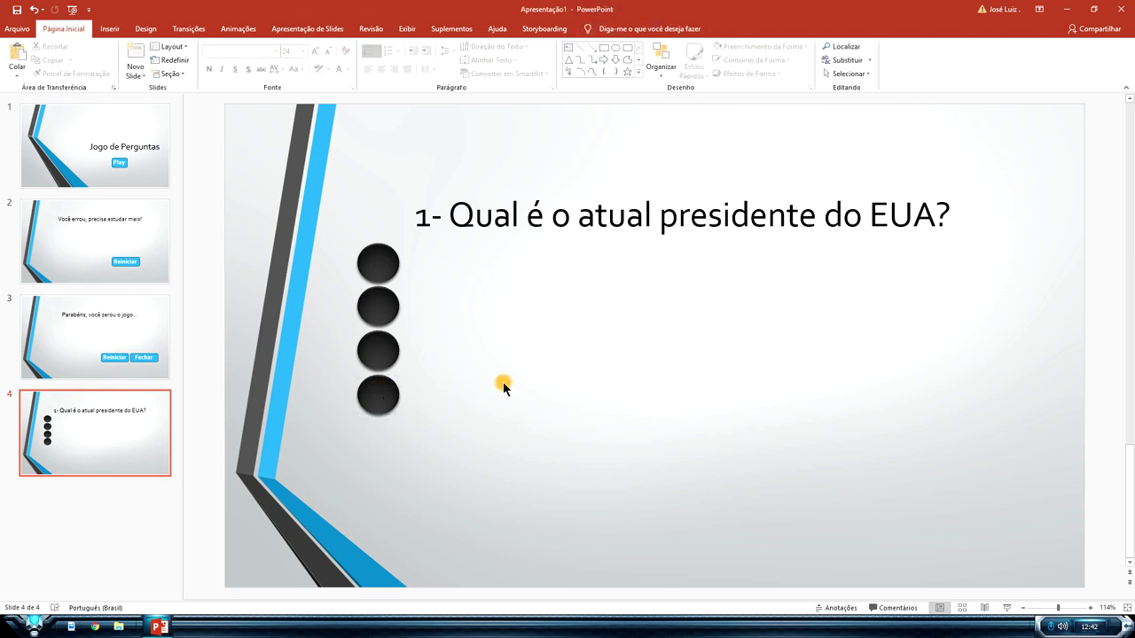
{"action": "left_click", "coordinate": [383, 346]}
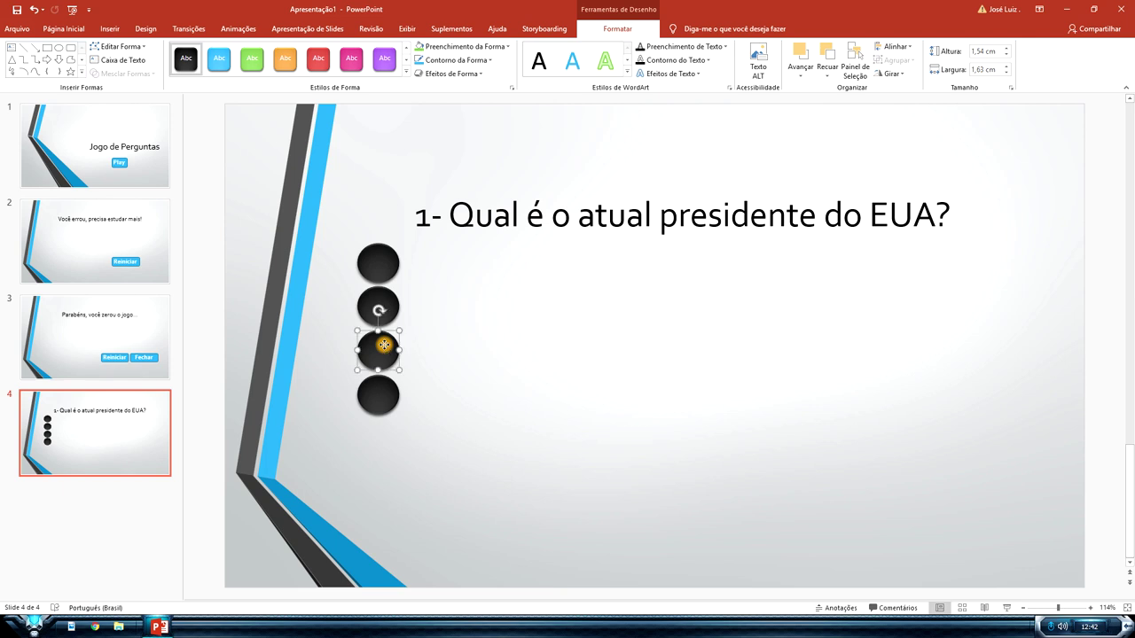
{"action": "left_click", "coordinate": [478, 340]}
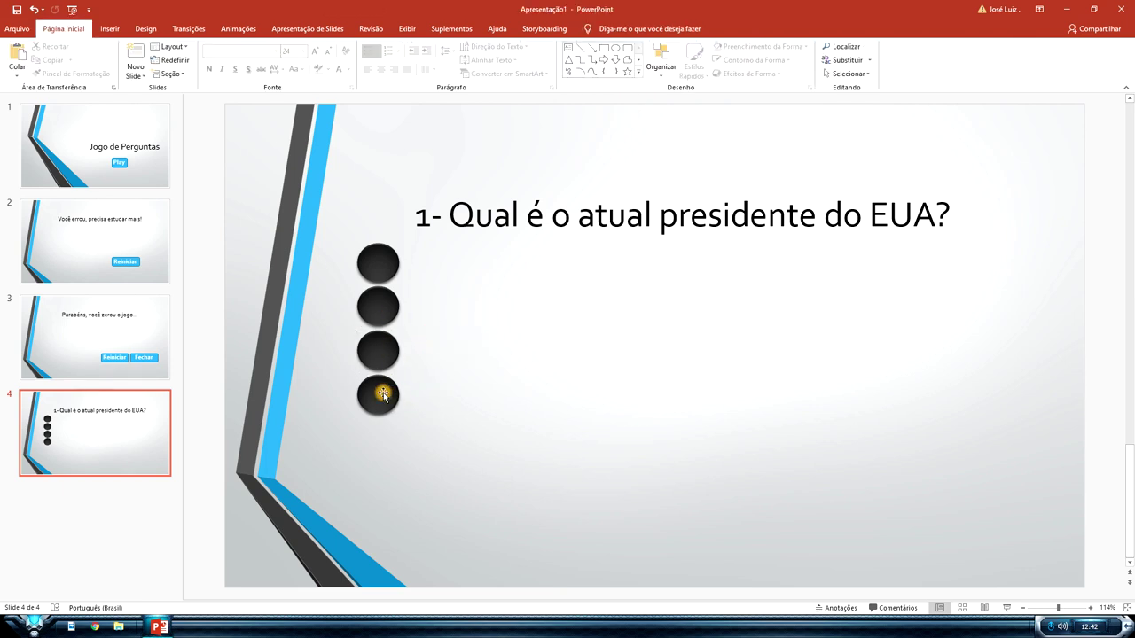
Select all four circles together and nudge the column slightly down.
{"action": "key", "text": "ctrl+a"}
{"action": "left_click_drag", "start_coordinate": [382, 391], "coordinate": [381, 392]}
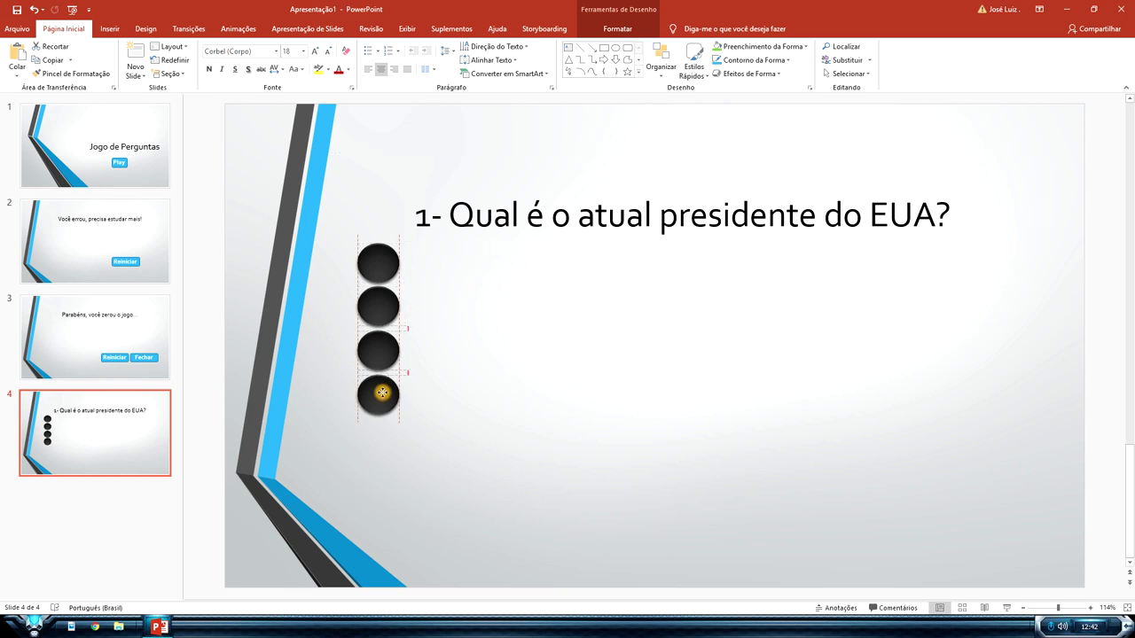
{"action": "left_click", "coordinate": [377, 270]}
{"action": "left_click", "coordinate": [492, 367]}
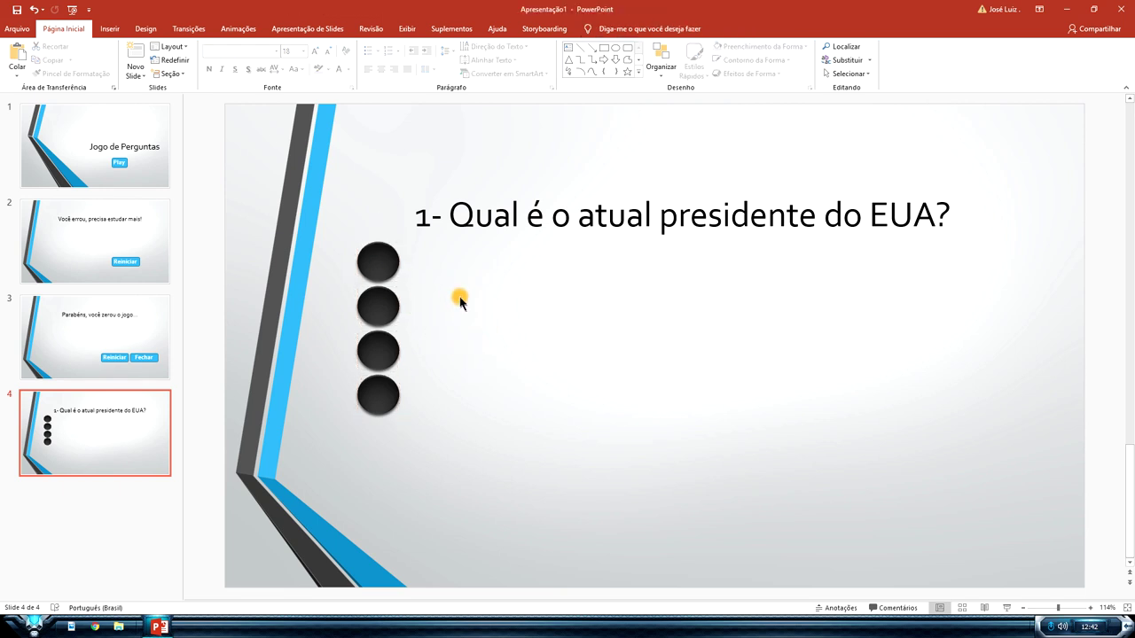
{"action": "left_click", "coordinate": [370, 256]}
{"action": "left_click", "coordinate": [378, 306], "text": "shift"}
{"action": "left_click", "coordinate": [383, 360], "text": "shift"}
{"action": "left_click", "coordinate": [380, 395], "text": "shift"}
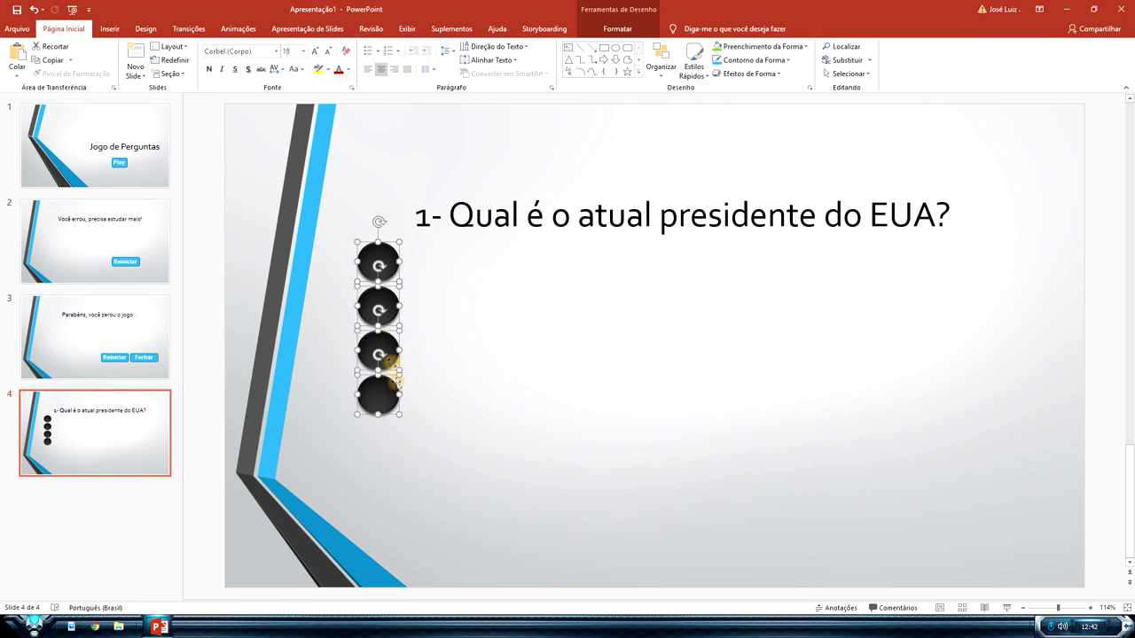
{"action": "key", "text": "Down"}
{"action": "key", "text": "Down"}
{"action": "key", "text": "Down"}
{"action": "key", "text": "Down"}
{"action": "key", "text": "Down"}
{"action": "key", "text": "Down"}
{"action": "left_click", "coordinate": [535, 357]}
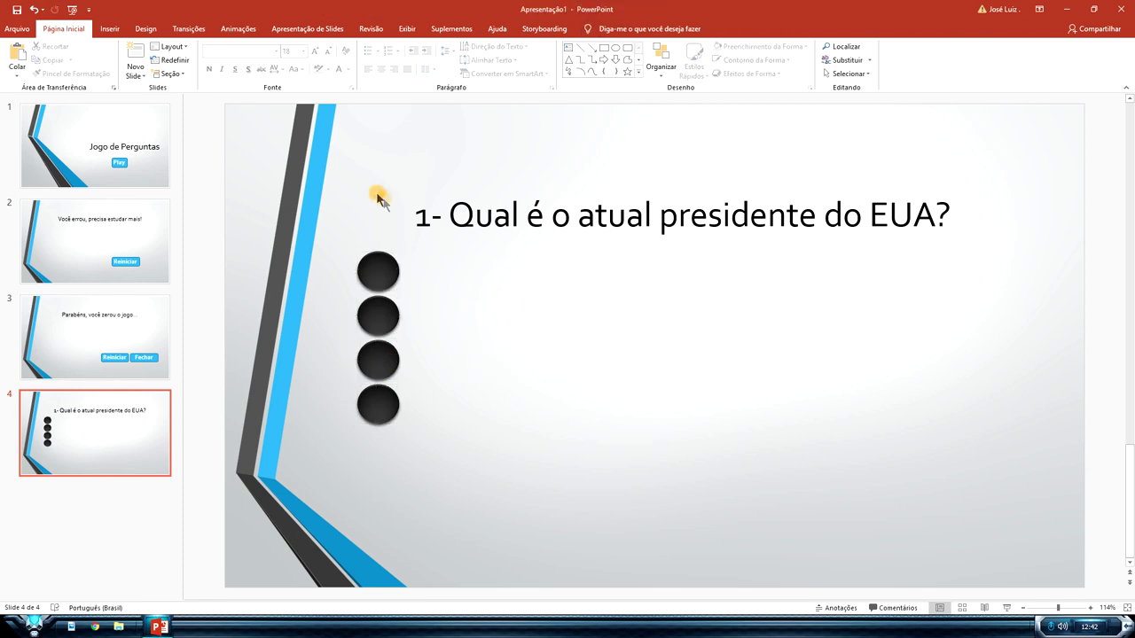
Draw a long rounded-rectangle answer bar from the top circle stretching to the right.
{"action": "left_click", "coordinate": [110, 29]}
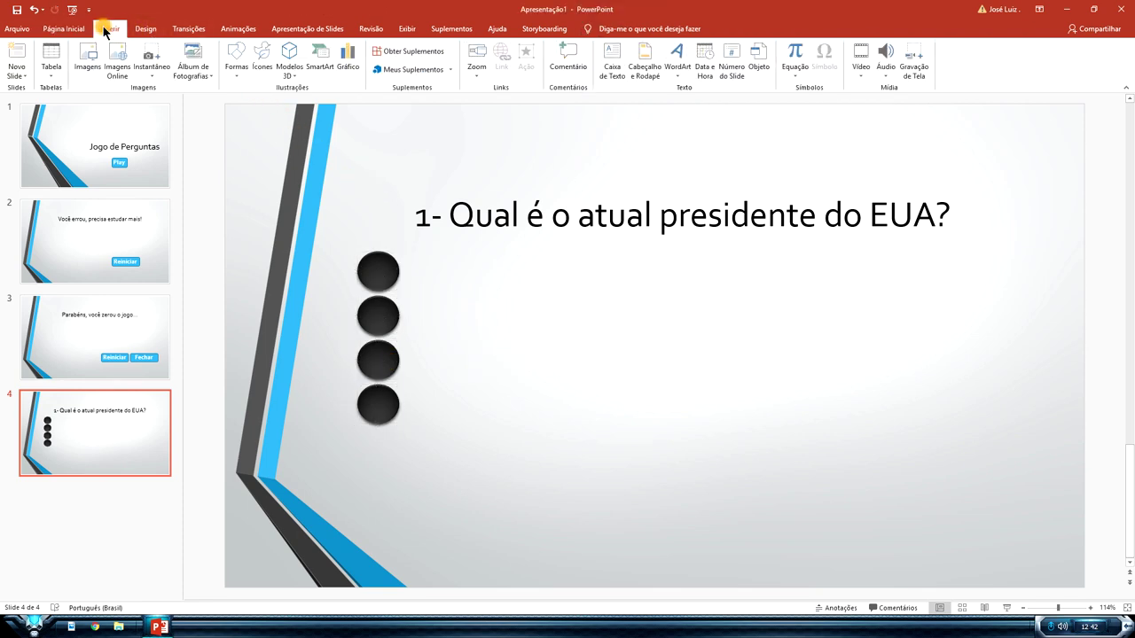
{"action": "left_click", "coordinate": [236, 64]}
{"action": "left_click", "coordinate": [290, 101]}
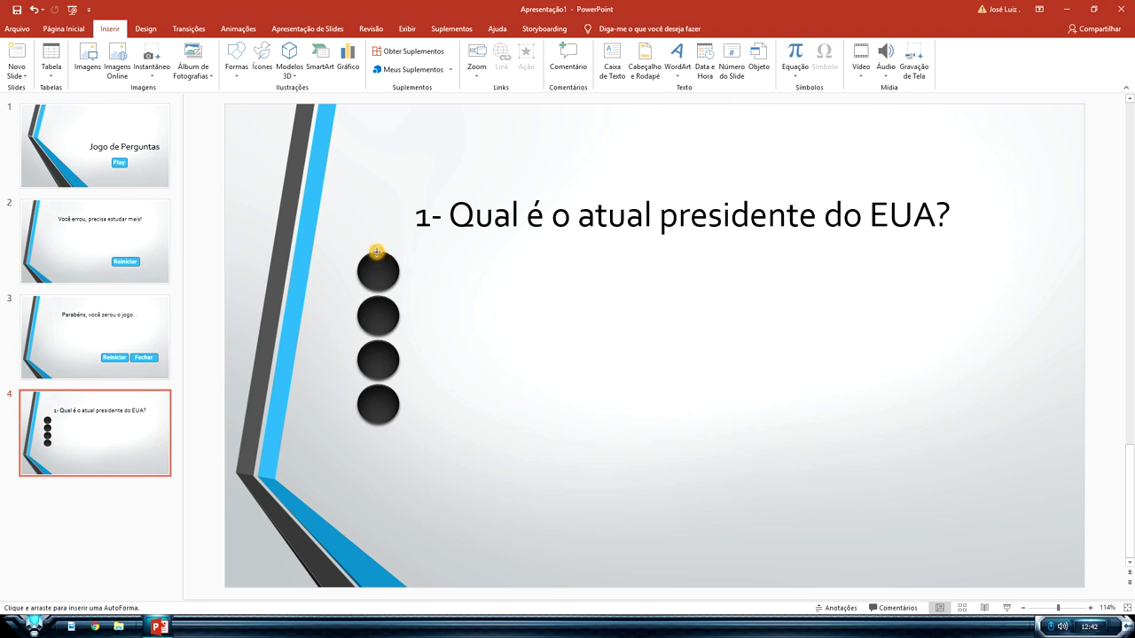
{"action": "left_click_drag", "start_coordinate": [377, 252], "coordinate": [375, 285]}
{"action": "left_click_drag", "start_coordinate": [377, 293], "coordinate": [438, 293]}
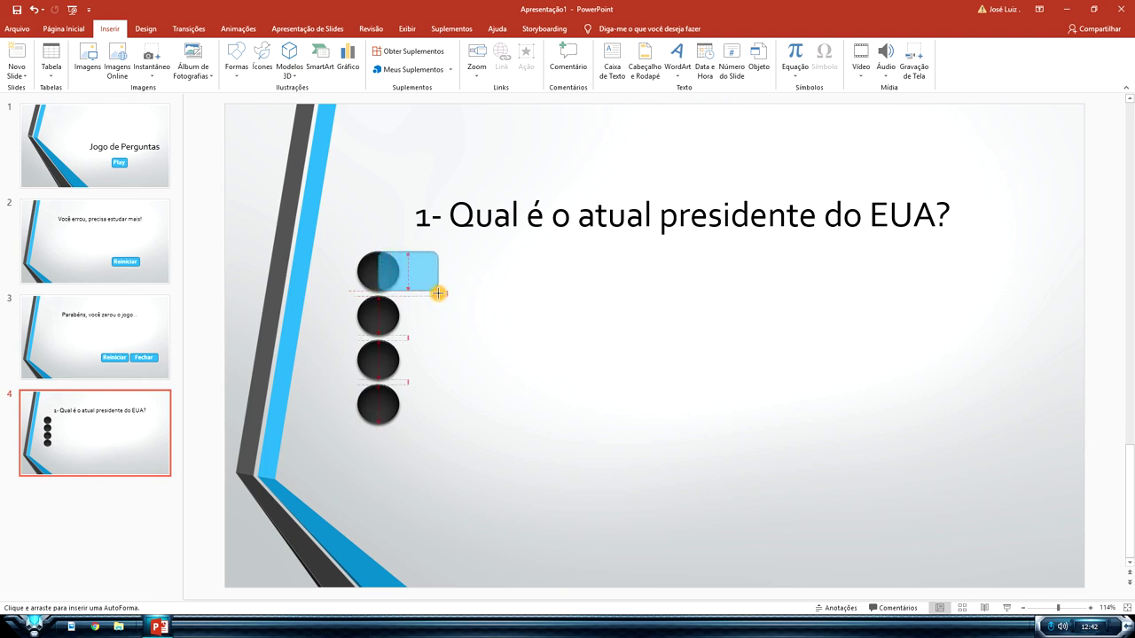
{"action": "left_click_drag", "start_coordinate": [441, 293], "coordinate": [1020, 291]}
Nudge the blue bar so it starts at the top circle's edge.
{"action": "key", "text": "Right"}
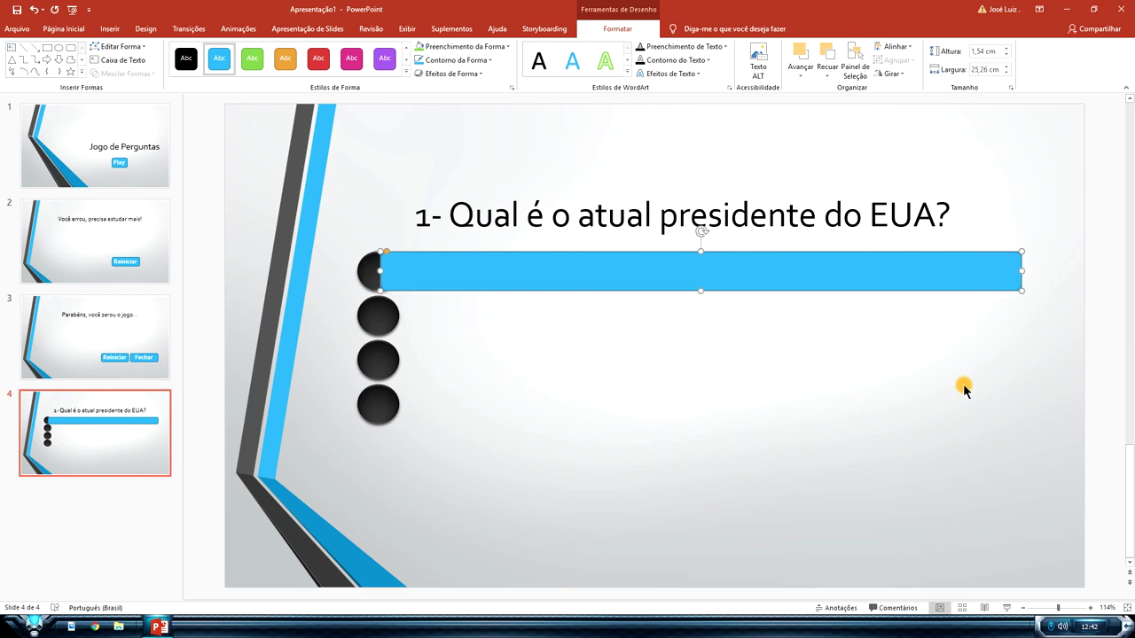
{"action": "key", "text": "Right"}
{"action": "key", "text": "Right"}
{"action": "key", "text": "Right"}
{"action": "key", "text": "Right"}
{"action": "key", "text": "Right"}
{"action": "key", "text": "Right"}
{"action": "key", "text": "Left"}
{"action": "key", "text": "Left"}
{"action": "key", "text": "Left"}
{"action": "key", "text": "Left"}
{"action": "key", "text": "Left"}
{"action": "key", "text": "Left"}
{"action": "key", "text": "Left"}
{"action": "key", "text": "Left"}
{"action": "key", "text": "Left"}
{"action": "left_click", "coordinate": [902, 381]}
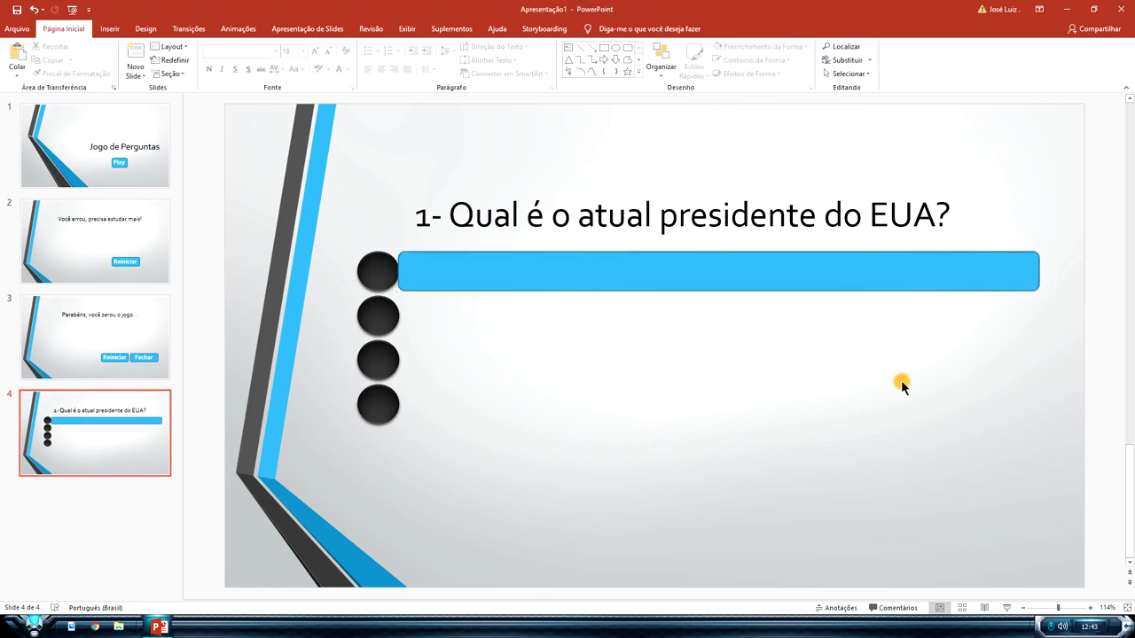
Line the bar up with the top circle and send it behind the circle.
{"action": "left_click_drag", "start_coordinate": [524, 274], "coordinate": [524, 276]}
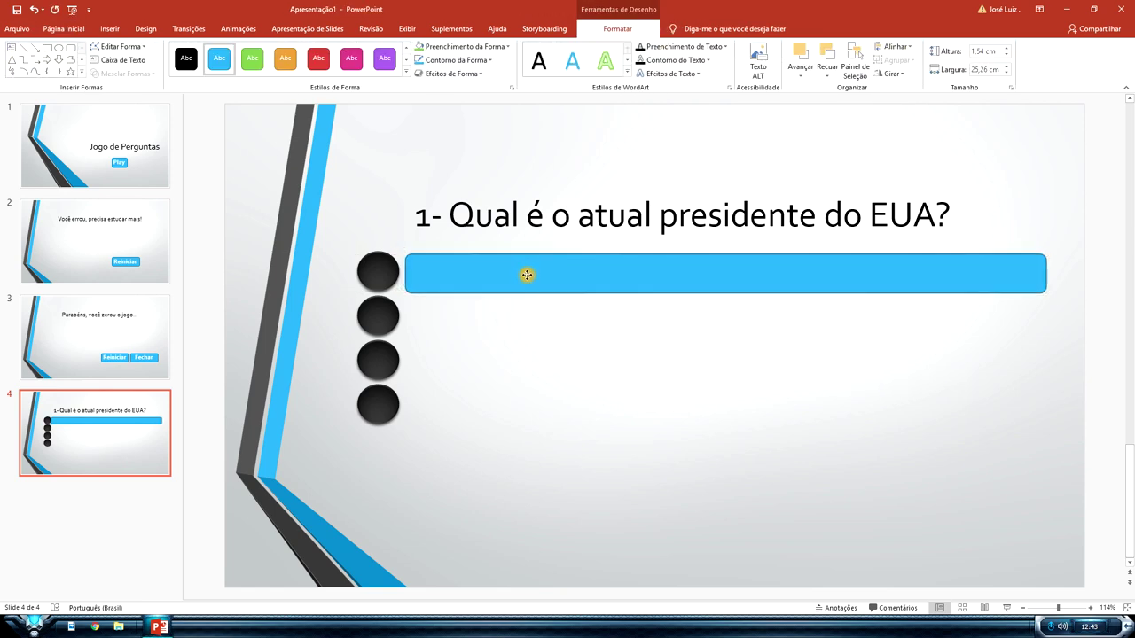
{"action": "left_click_drag", "start_coordinate": [524, 276], "coordinate": [515, 275]}
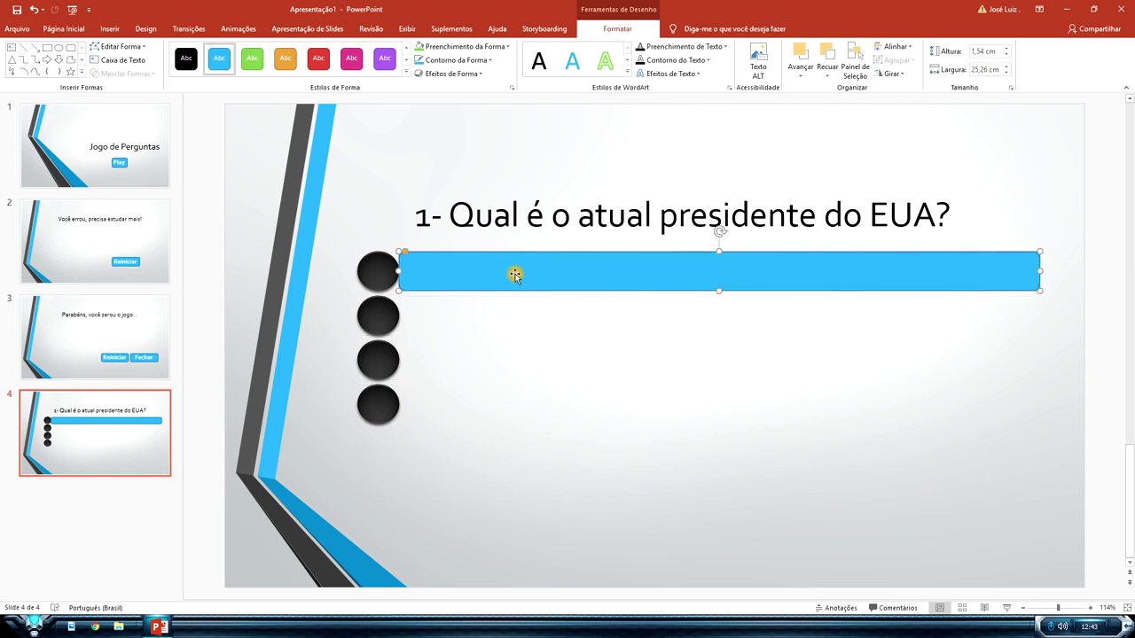
{"action": "key", "text": "Left"}
{"action": "key", "text": "Left"}
{"action": "key", "text": "Left"}
{"action": "key", "text": "Left"}
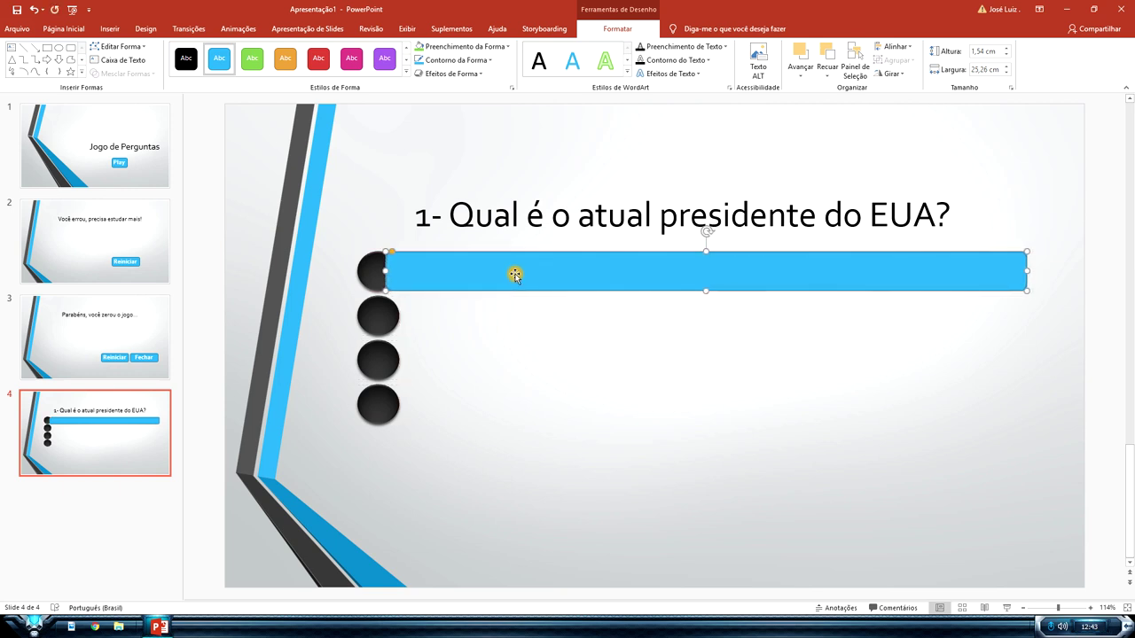
{"action": "key", "text": "Right"}
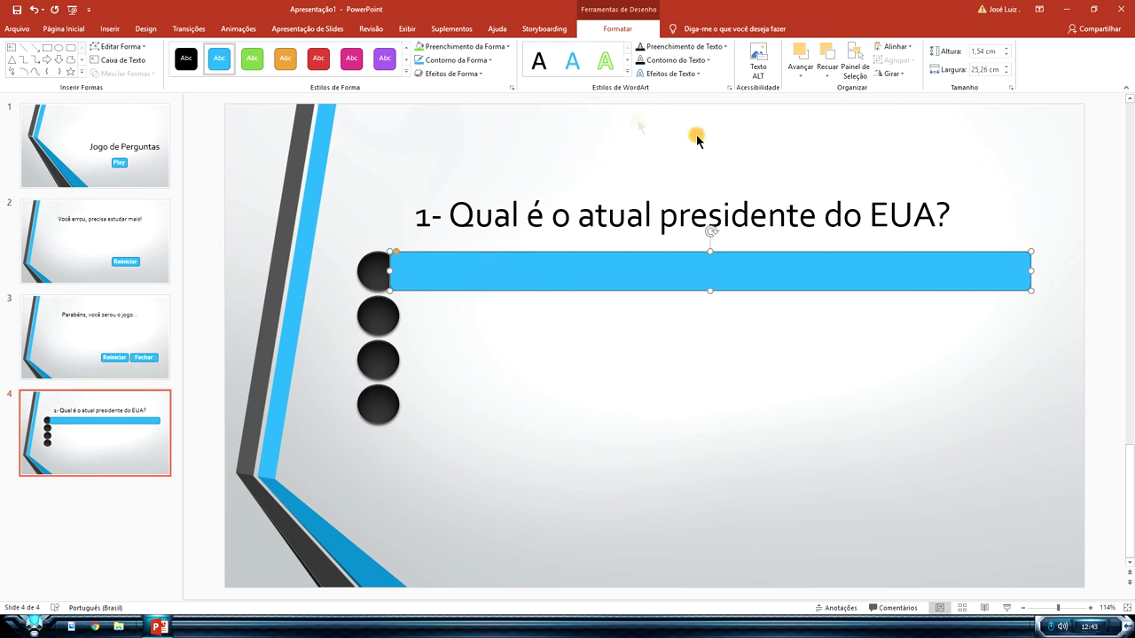
{"action": "left_click", "coordinate": [827, 76]}
{"action": "left_click", "coordinate": [847, 102]}
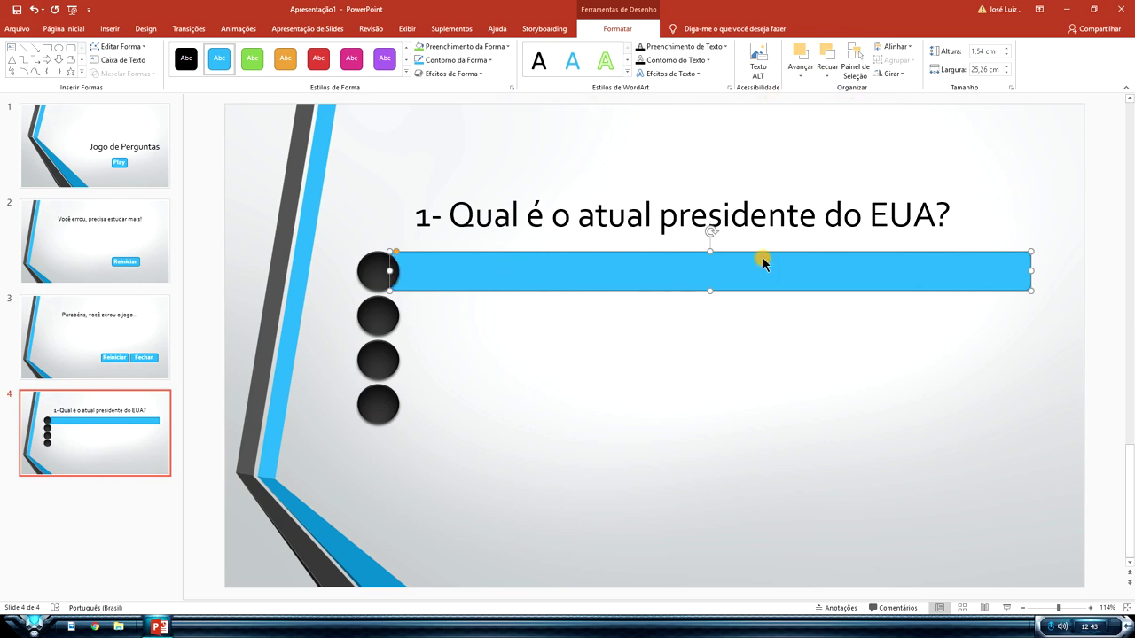
{"action": "left_click", "coordinate": [610, 389]}
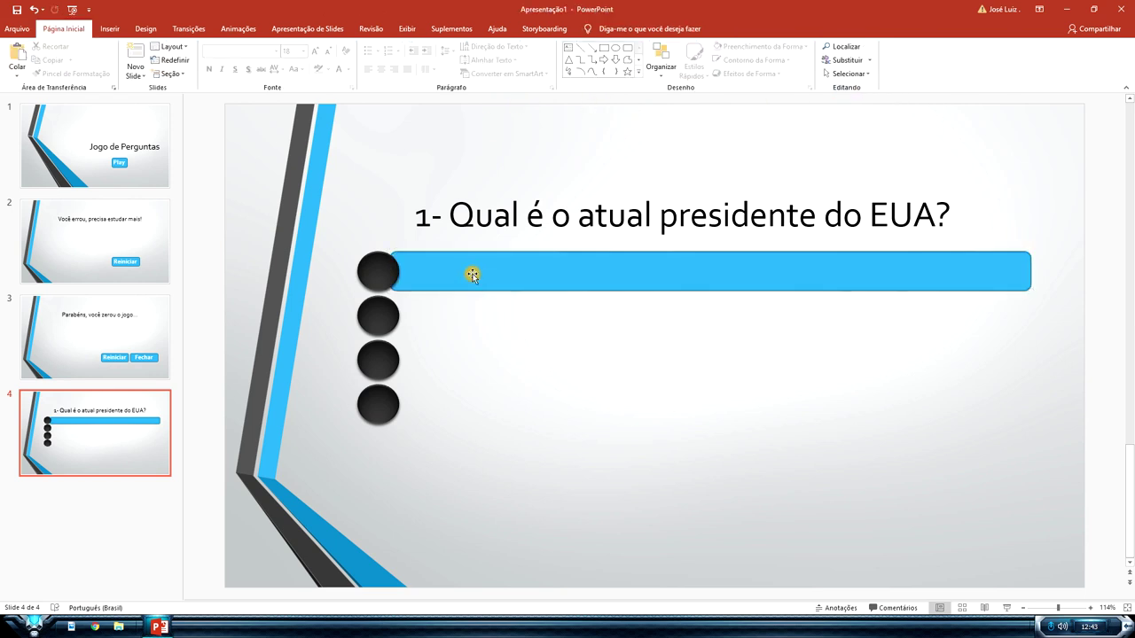
Tuck the bar further under the circle and widen it to 27.22 cm.
{"action": "left_click", "coordinate": [537, 271]}
{"action": "key", "text": "ctrl+Left"}
{"action": "key", "text": "ctrl+Left"}
{"action": "key", "text": "ctrl+Left"}
{"action": "key", "text": "ctrl+Left"}
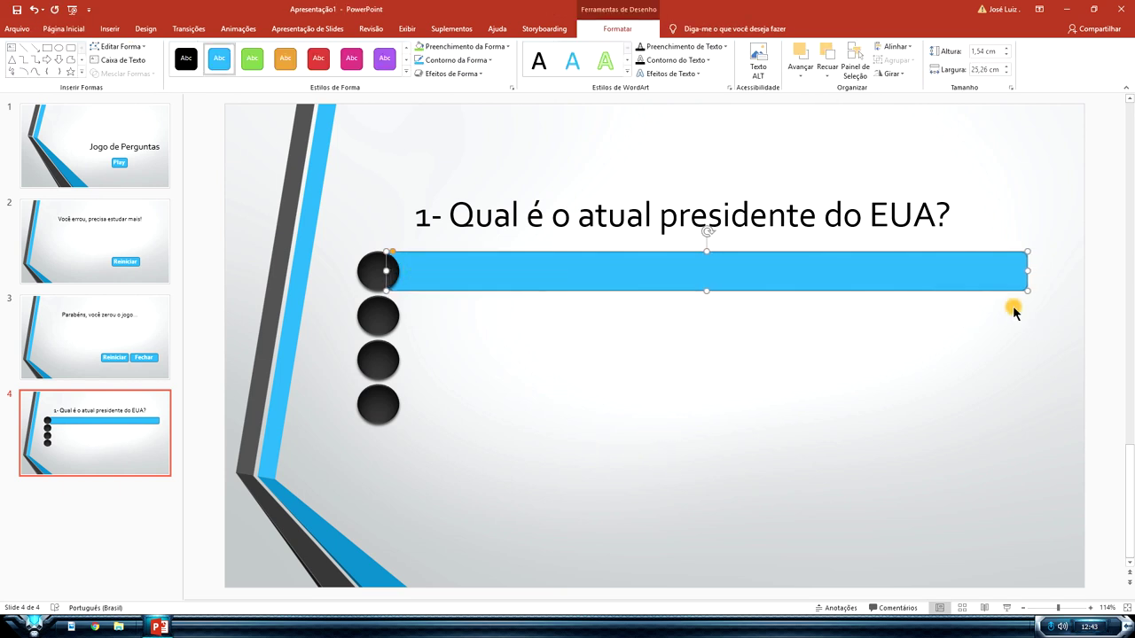
{"action": "key", "text": "ctrl+Left"}
{"action": "key", "text": "ctrl+Left"}
{"action": "key", "text": "ctrl+Left"}
{"action": "key", "text": "ctrl+Left"}
{"action": "key", "text": "ctrl+Left"}
{"action": "key", "text": "ctrl+Left"}
{"action": "left_click", "coordinate": [843, 385]}
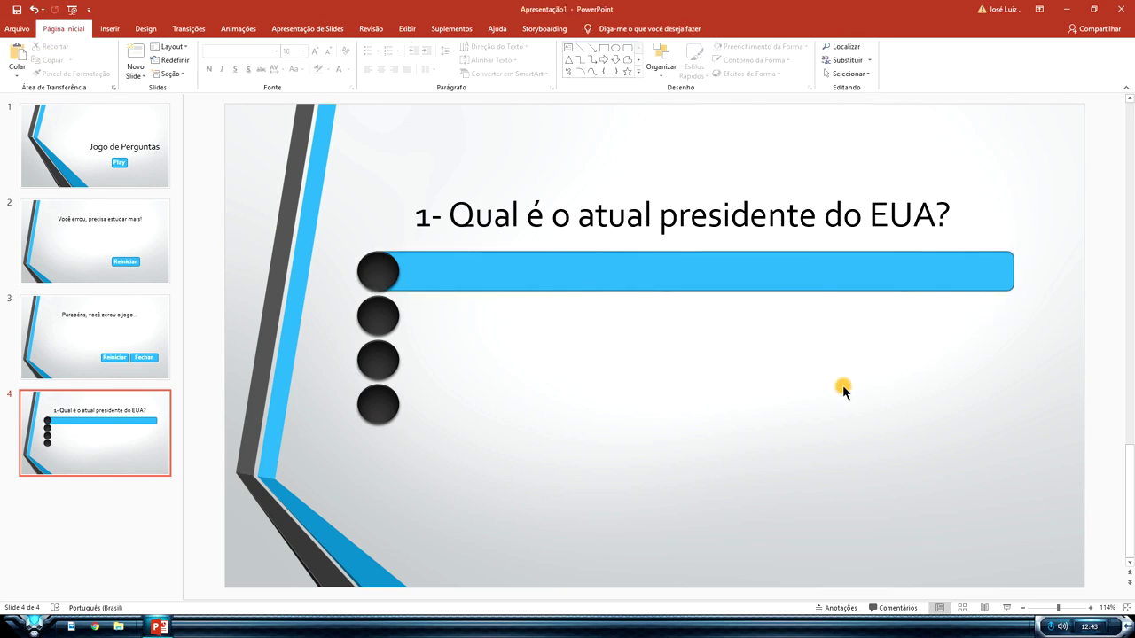
{"action": "left_click", "coordinate": [992, 257]}
{"action": "left_click_drag", "start_coordinate": [1020, 271], "coordinate": [1064, 274]}
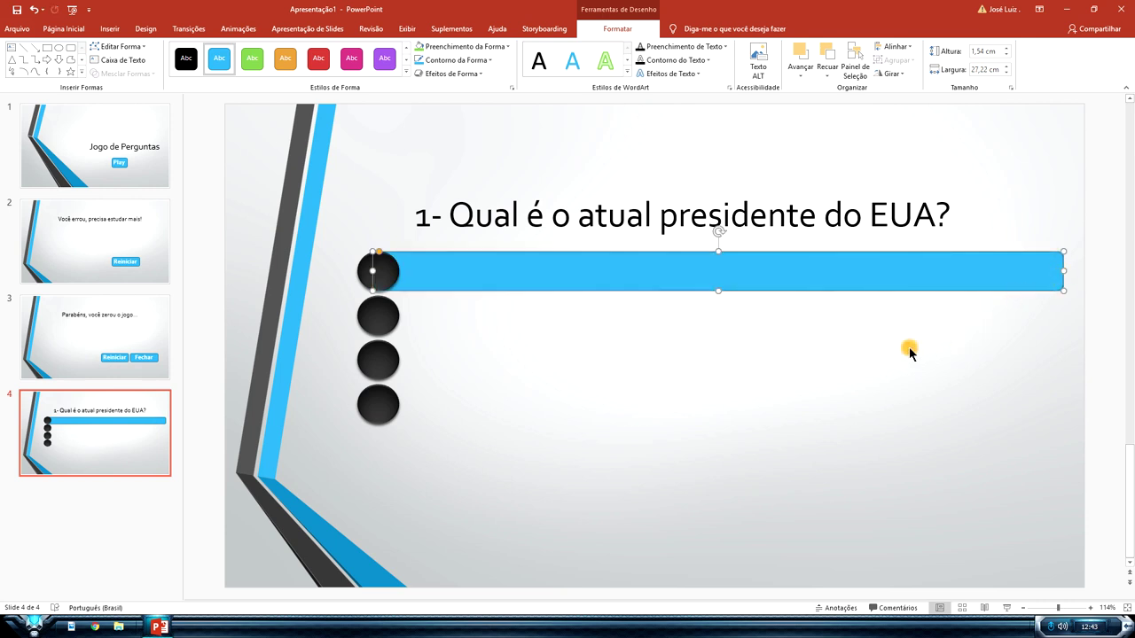
Duplicate the bar onto the second circle's row and send it behind that circle.
{"action": "key", "text": "ctrl+d"}
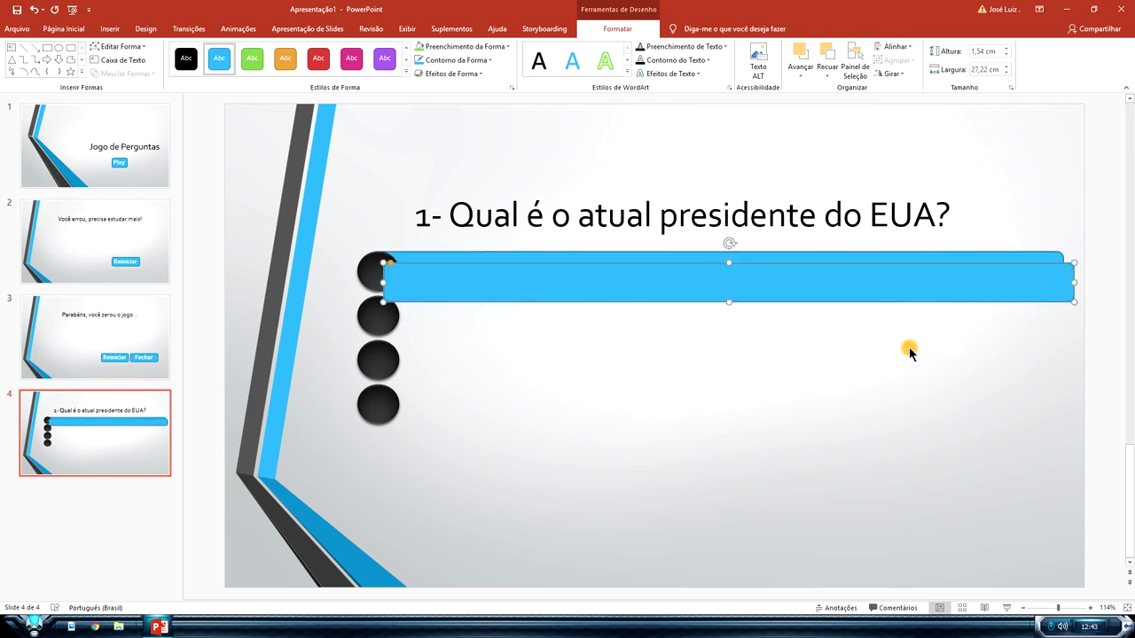
{"action": "key", "text": "Down"}
{"action": "key", "text": "Down"}
{"action": "key", "text": "Down"}
{"action": "key", "text": "Down"}
{"action": "key", "text": "Down"}
{"action": "key", "text": "Down"}
{"action": "key", "text": "Down"}
{"action": "key", "text": "Down"}
{"action": "key", "text": "Up"}
{"action": "key", "text": "Up"}
{"action": "key", "text": "Up"}
{"action": "key", "text": "Up"}
{"action": "key", "text": "Up"}
{"action": "key", "text": "Up"}
{"action": "key", "text": "Up"}
{"action": "key", "text": "Up"}
{"action": "key", "text": "Up"}
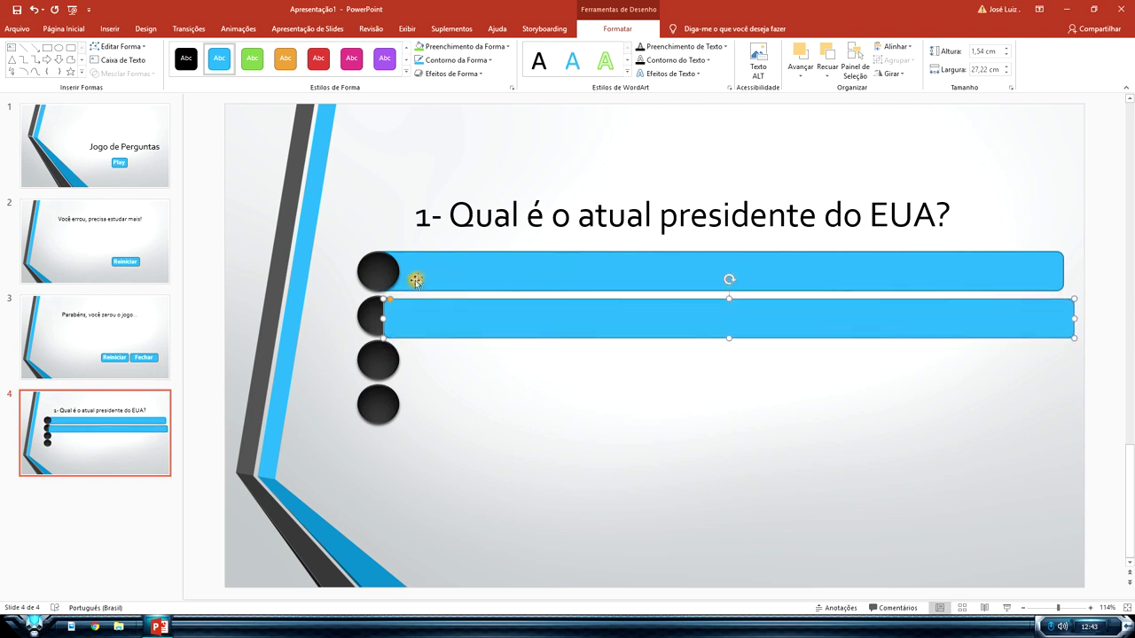
{"action": "left_click_drag", "start_coordinate": [414, 322], "coordinate": [412, 318]}
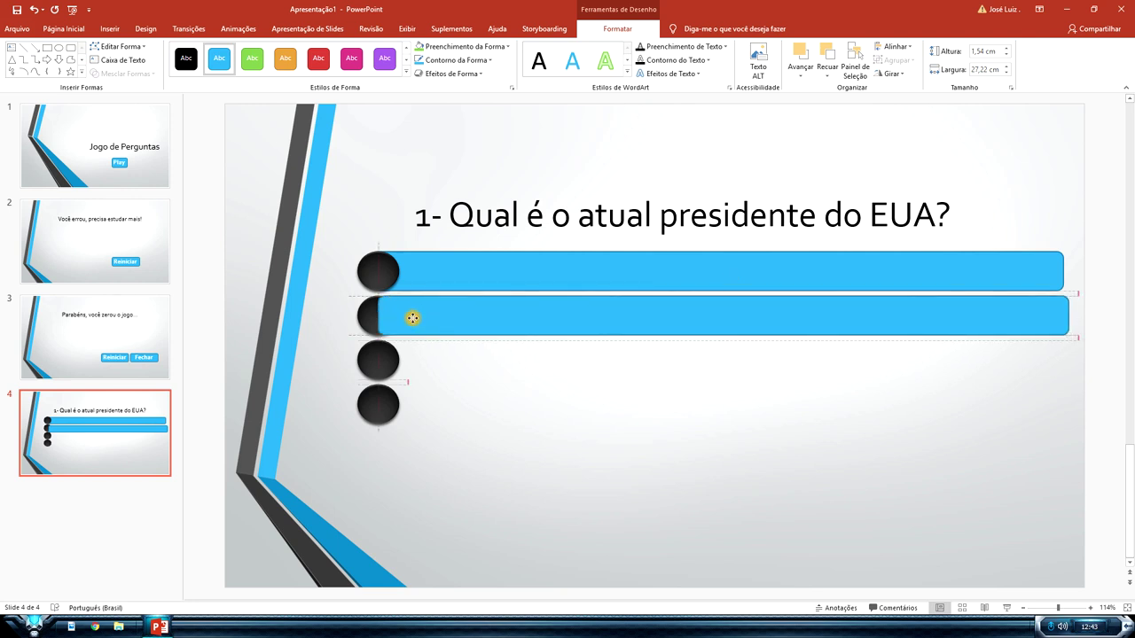
{"action": "left_click_drag", "start_coordinate": [408, 318], "coordinate": [404, 318]}
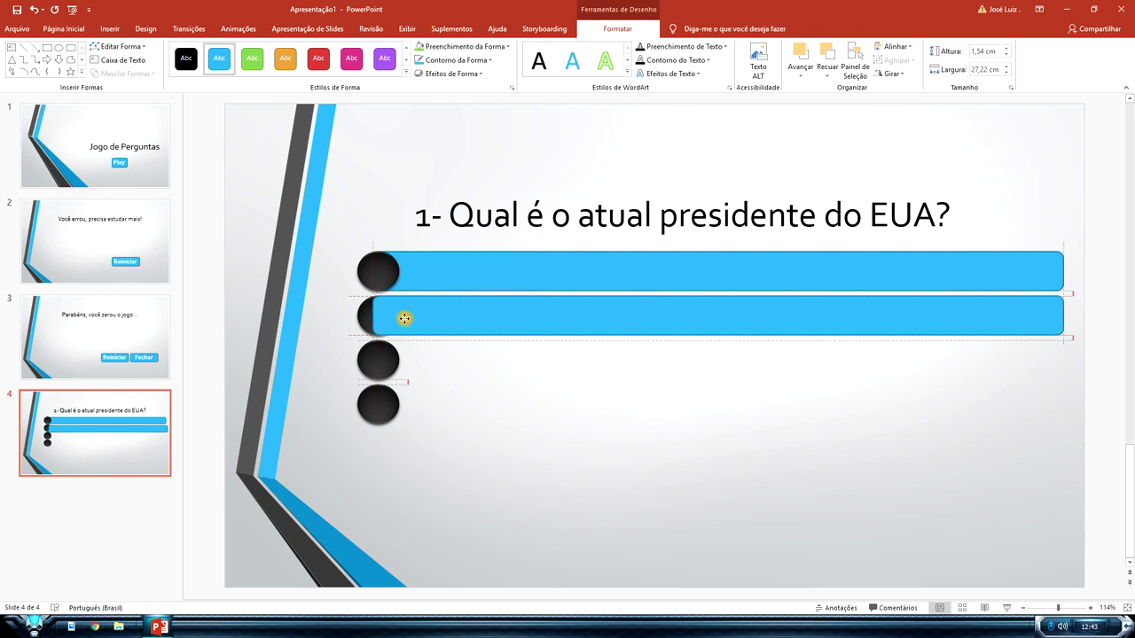
{"action": "left_click_drag", "start_coordinate": [404, 318], "coordinate": [403, 318]}
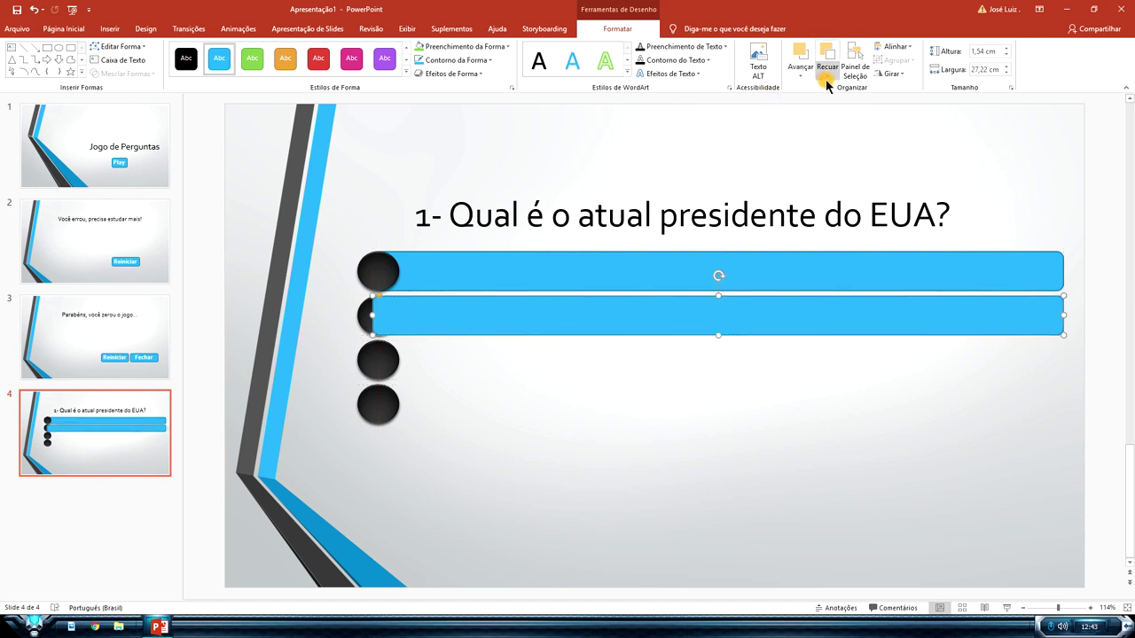
{"action": "left_click", "coordinate": [827, 78]}
{"action": "left_click", "coordinate": [838, 98]}
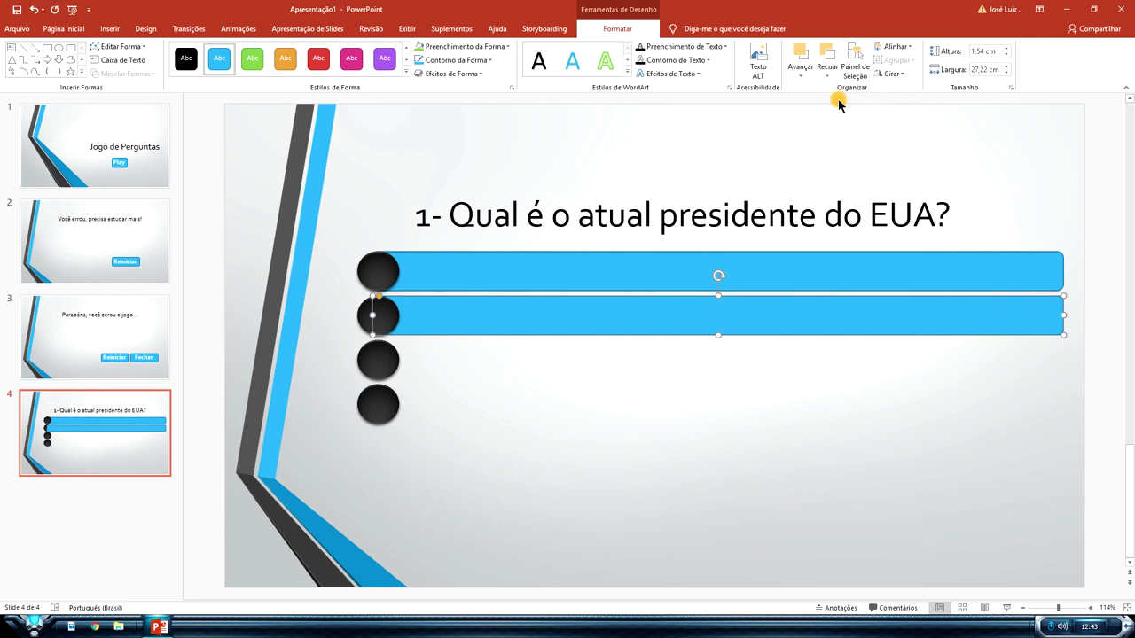
{"action": "left_click", "coordinate": [647, 387]}
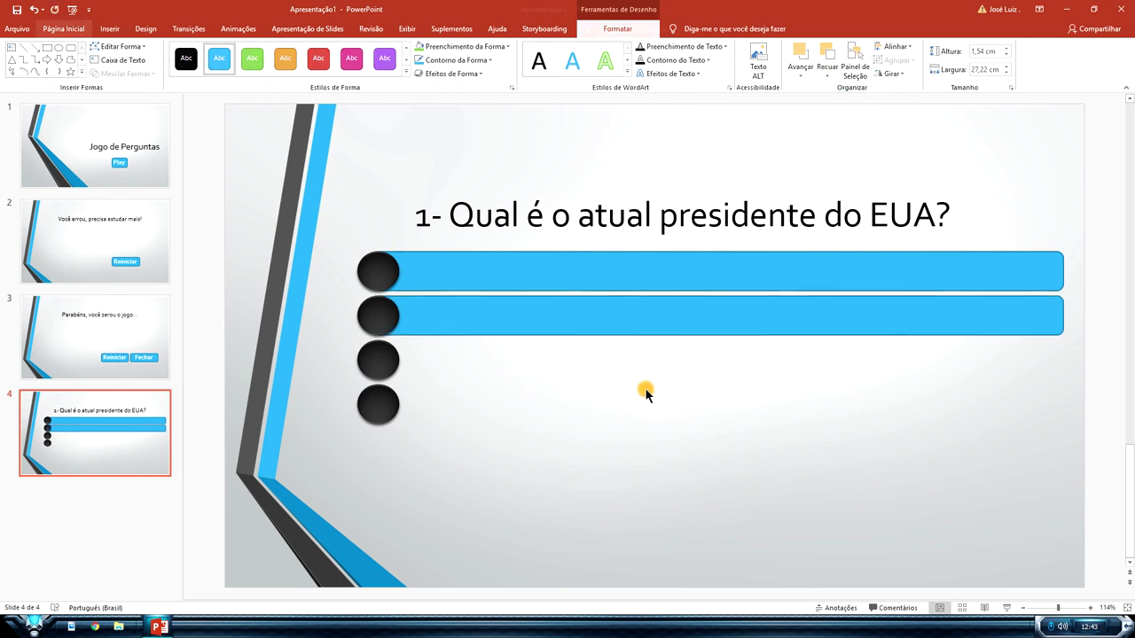
Add third and fourth bars on the lower circle rows, each sent behind its circle.
{"action": "left_click", "coordinate": [381, 316]}
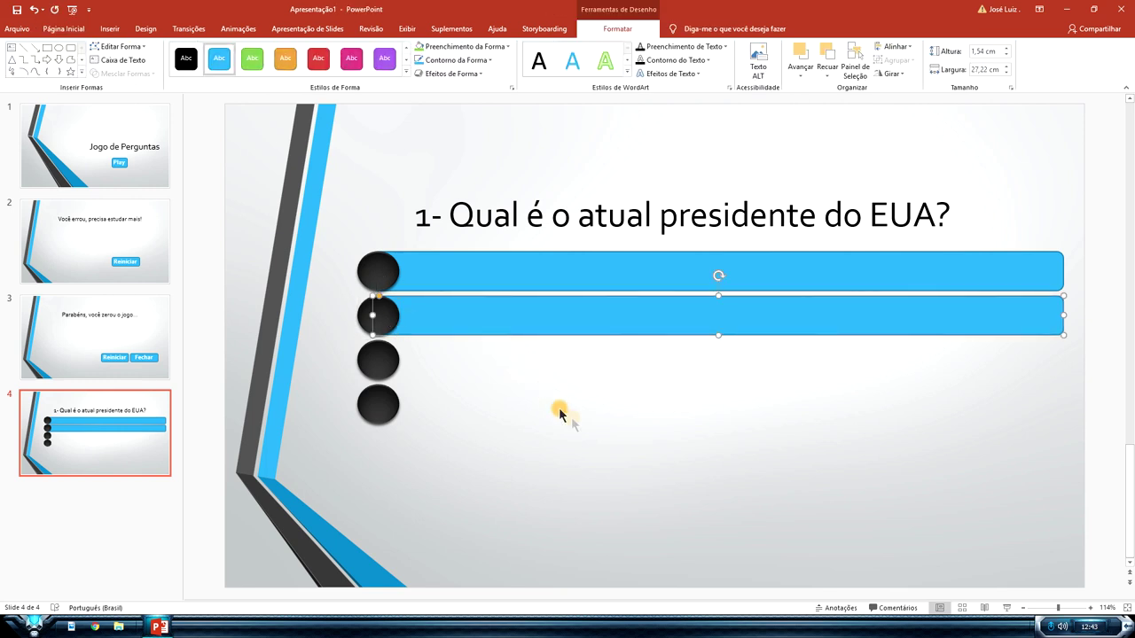
{"action": "key", "text": "ctrl+v"}
{"action": "left_click_drag", "start_coordinate": [494, 332], "coordinate": [483, 364]}
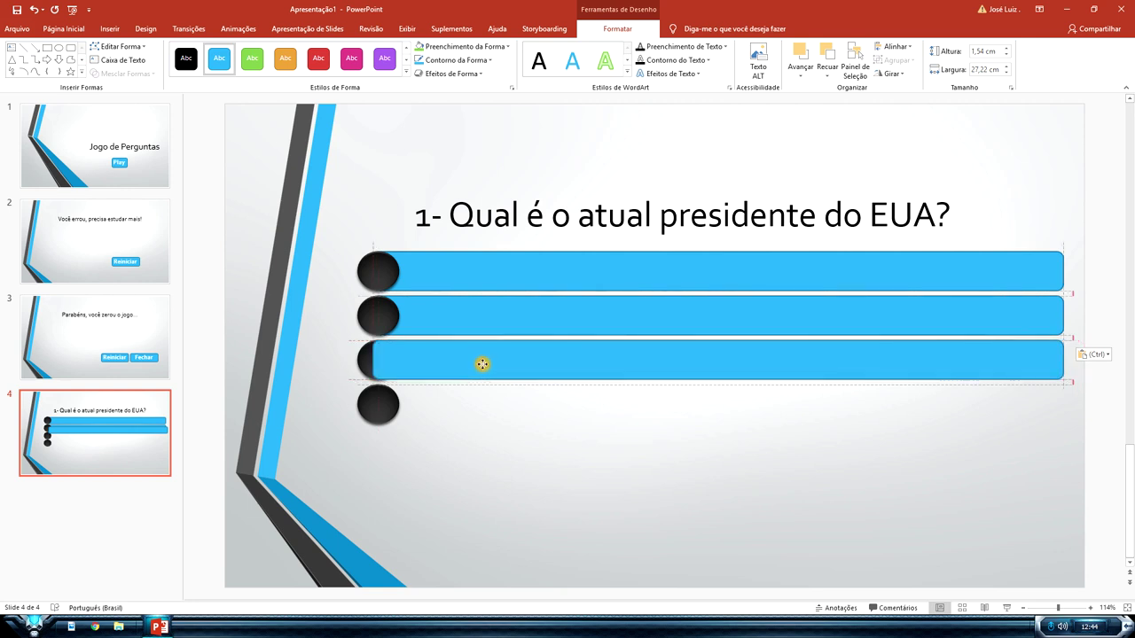
{"action": "left_click_drag", "start_coordinate": [481, 364], "coordinate": [481, 363]}
{"action": "left_click", "coordinate": [828, 78]}
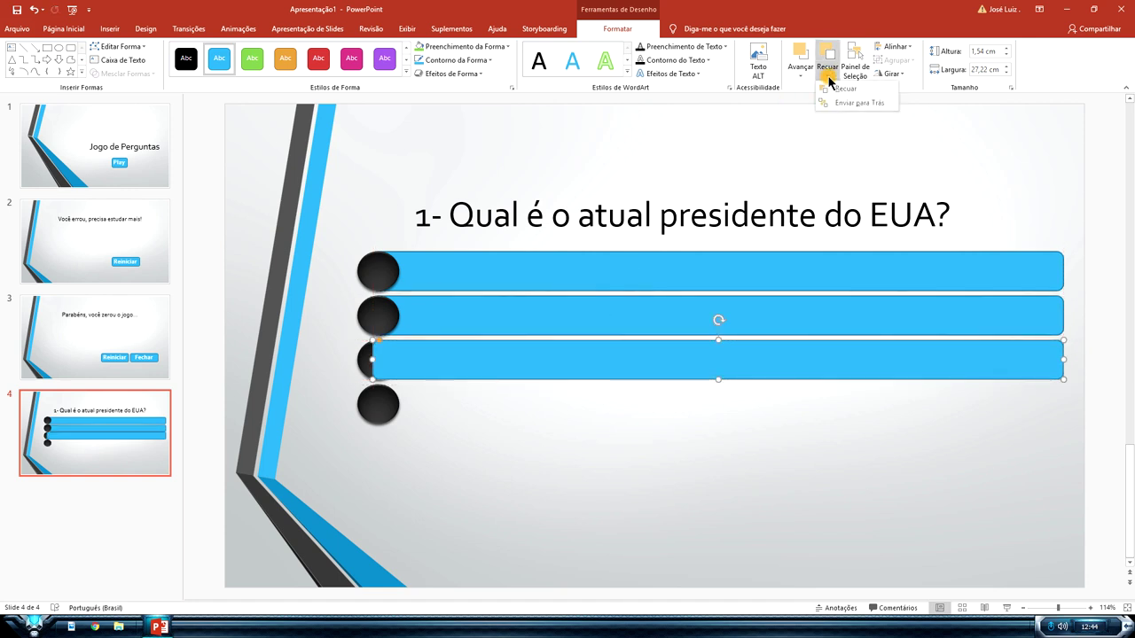
{"action": "left_click", "coordinate": [843, 101]}
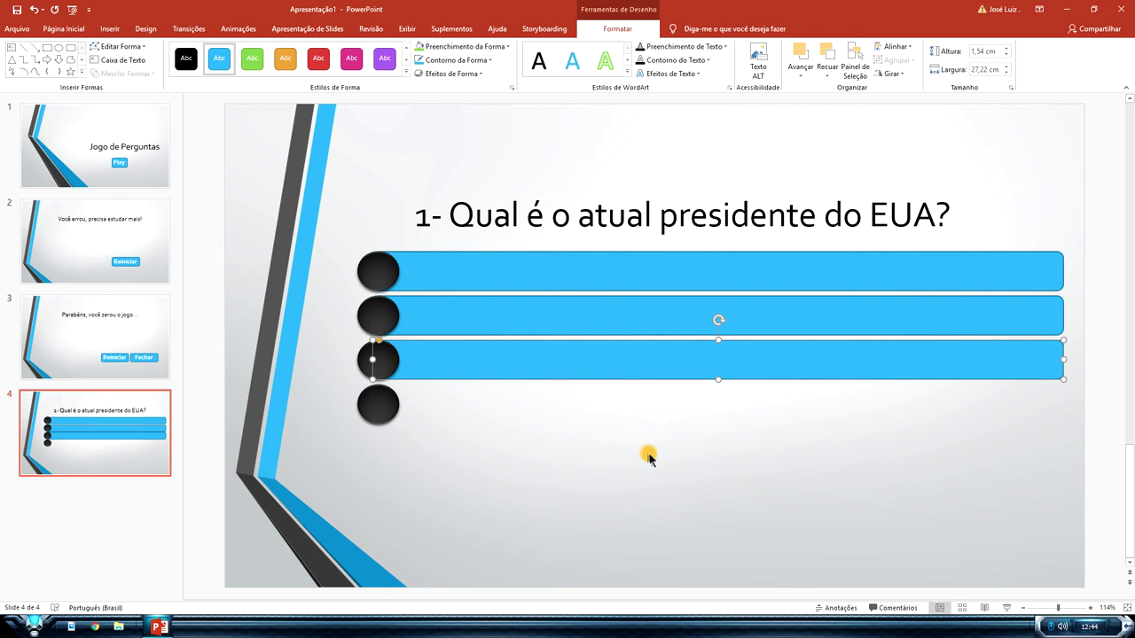
{"action": "key", "text": "ctrl+v"}
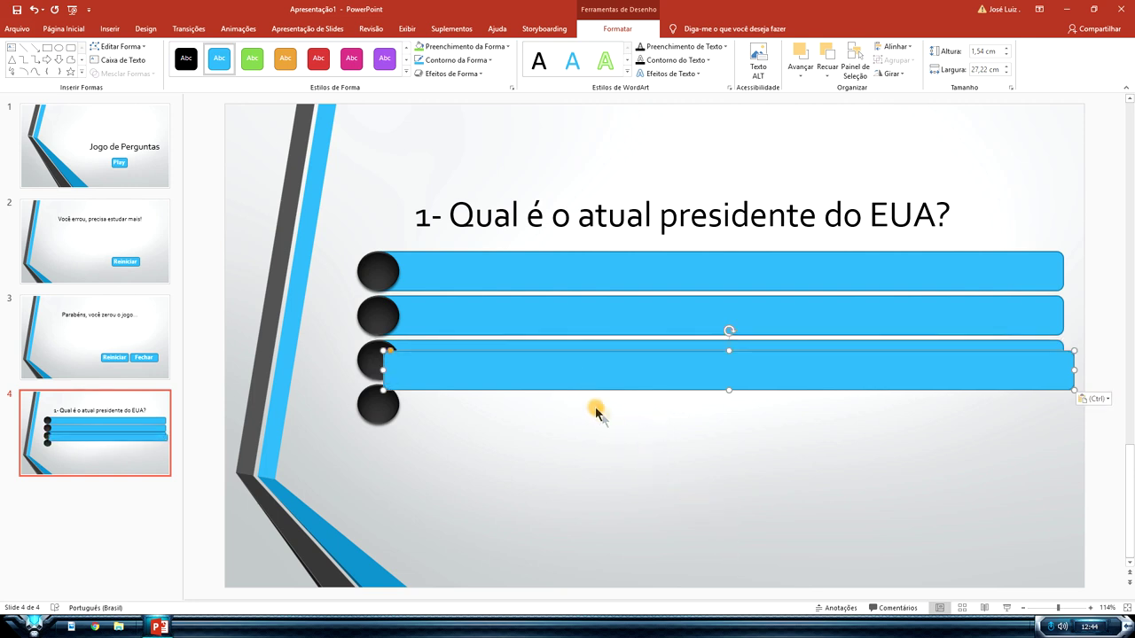
{"action": "left_click_drag", "start_coordinate": [560, 367], "coordinate": [550, 403]}
{"action": "left_click", "coordinate": [828, 79]}
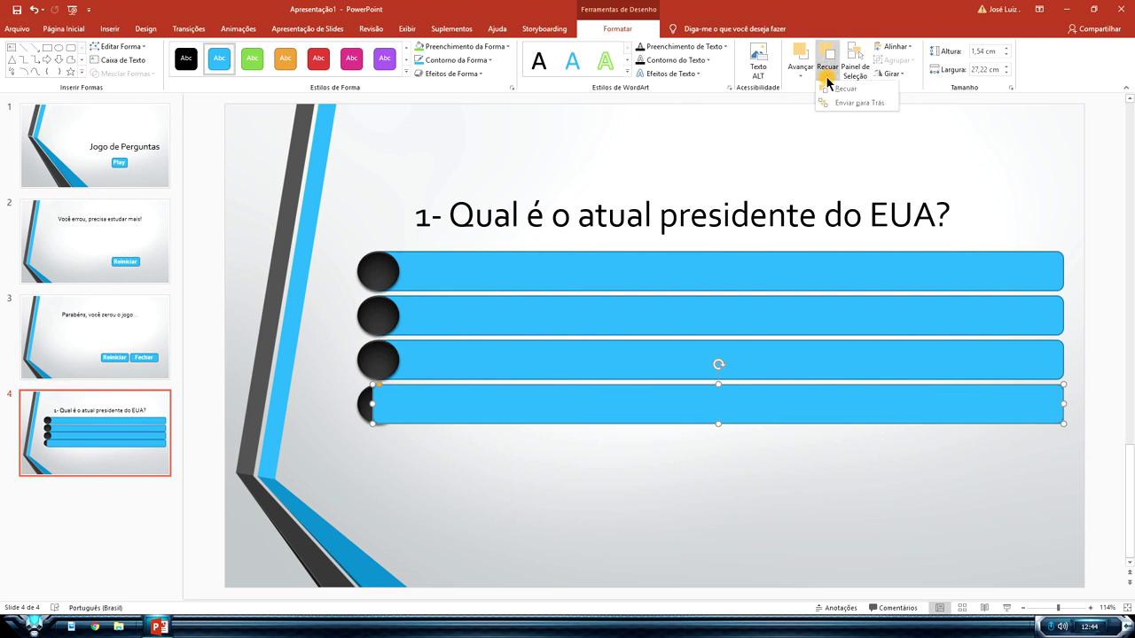
{"action": "left_click", "coordinate": [838, 103]}
{"action": "left_click", "coordinate": [700, 476]}
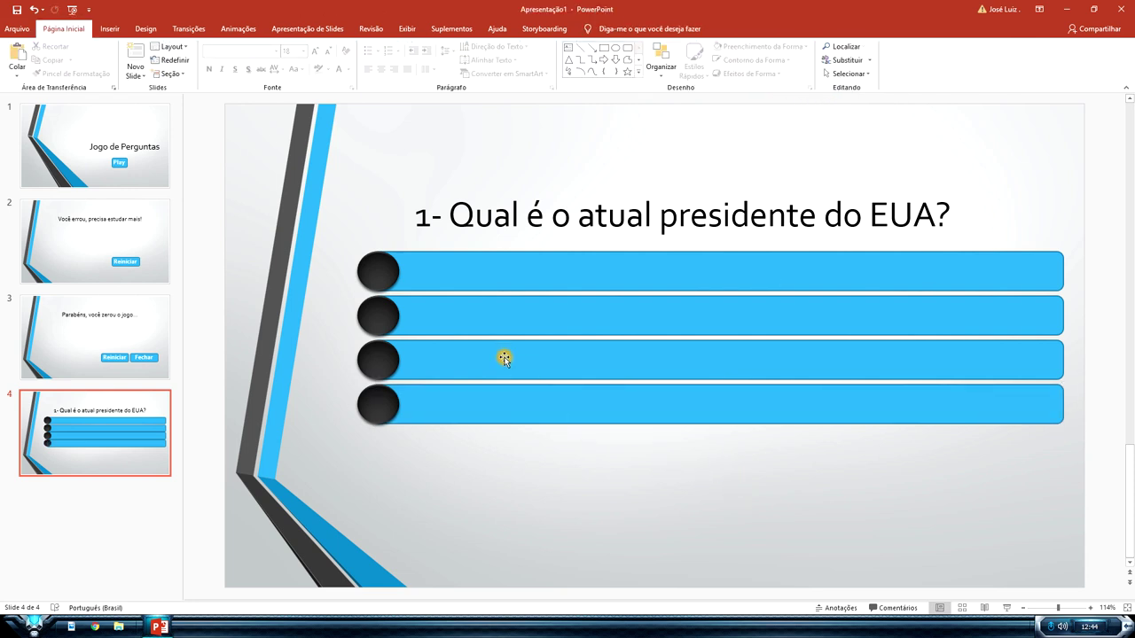
{"action": "left_click", "coordinate": [380, 277]}
Label the four black circles A, B, C and D.
{"action": "type", "text": "A"}
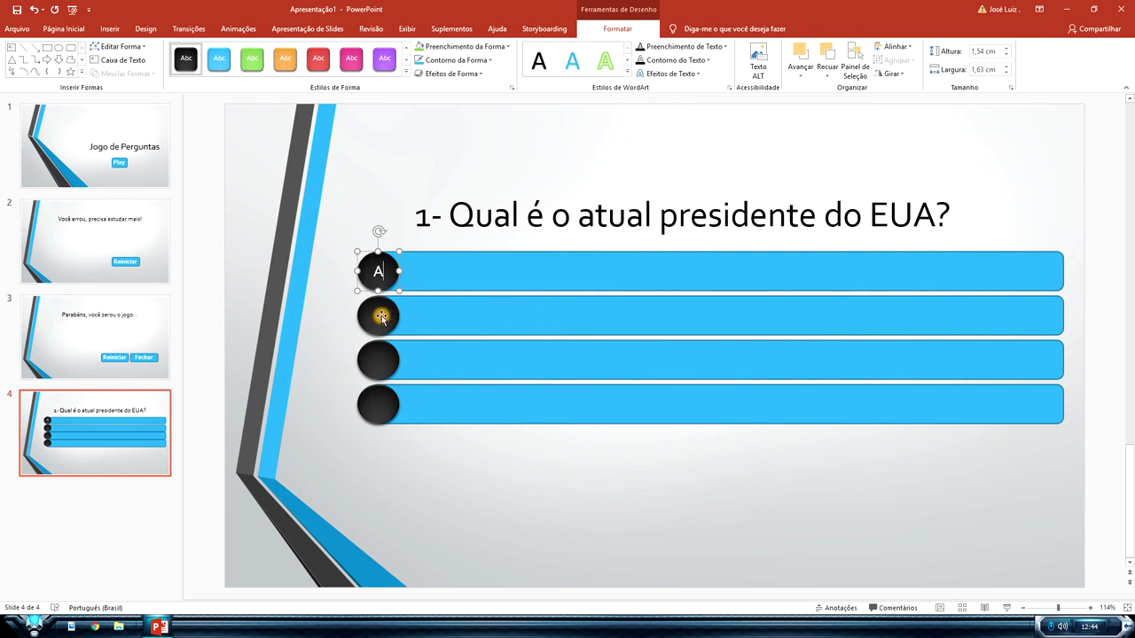
{"action": "left_click", "coordinate": [382, 315]}
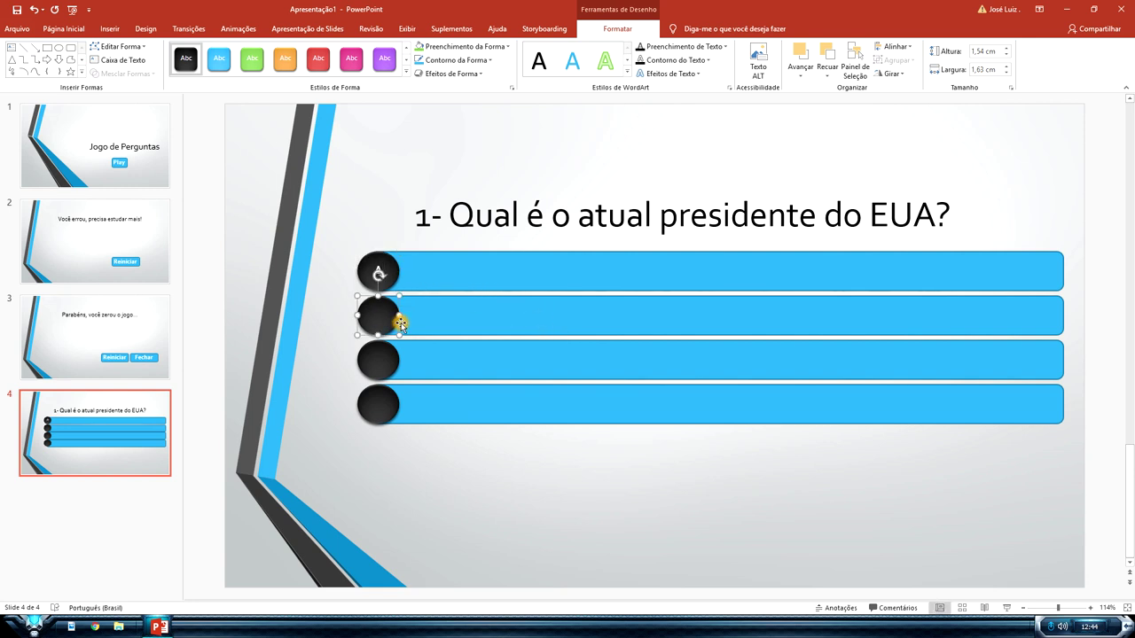
{"action": "type", "text": "B"}
{"action": "left_click", "coordinate": [384, 364]}
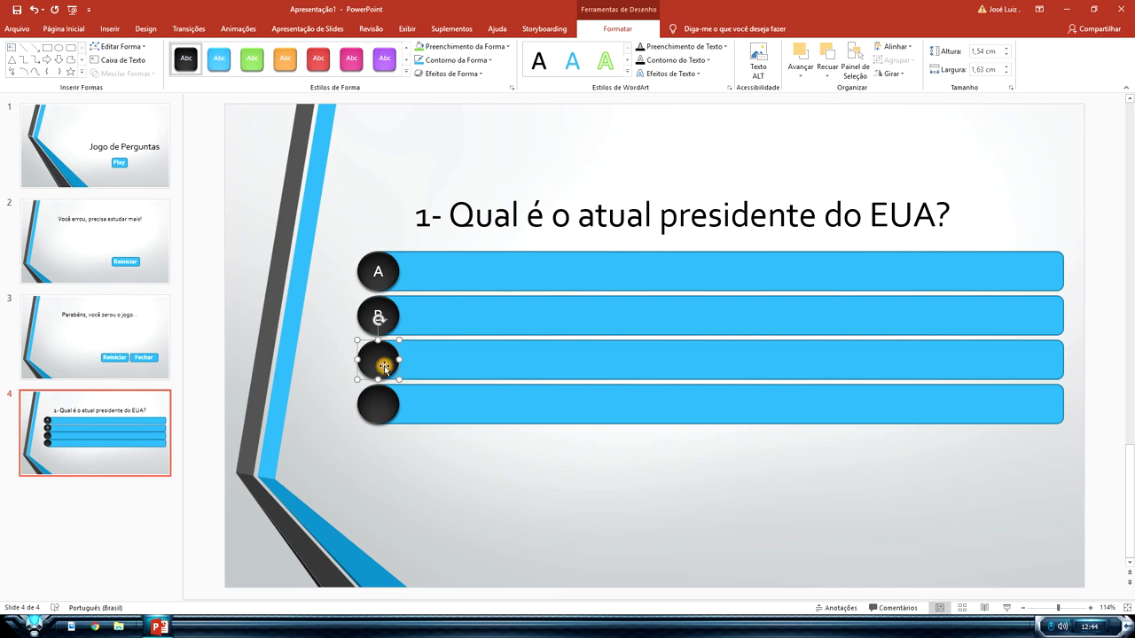
{"action": "type", "text": "C"}
{"action": "left_click", "coordinate": [378, 406]}
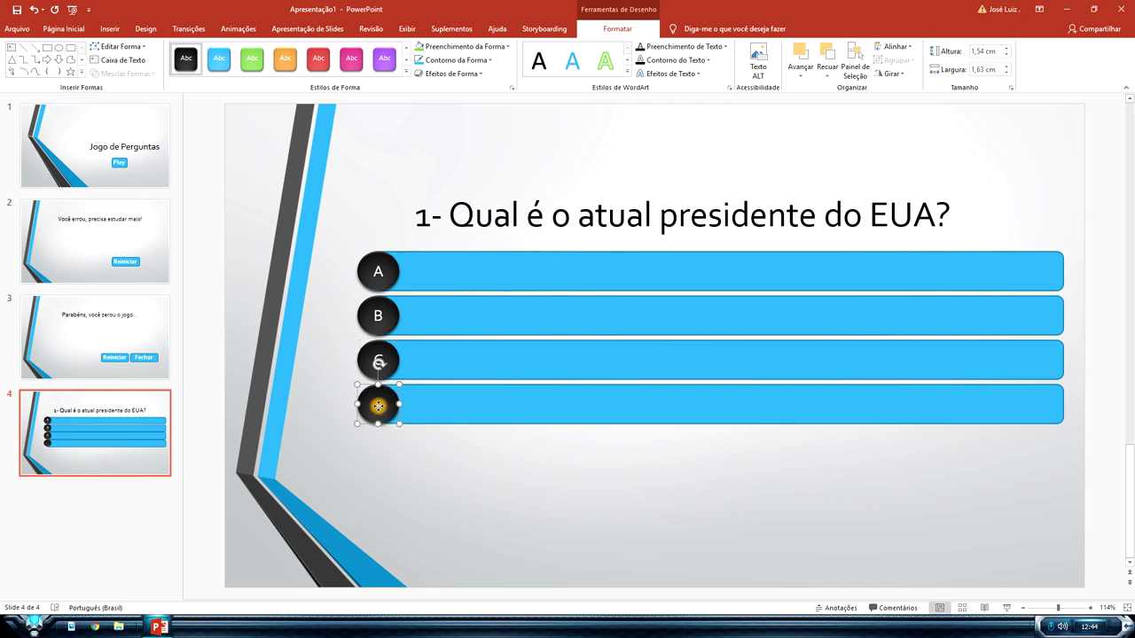
{"action": "type", "text": "D"}
{"action": "left_click", "coordinate": [417, 443]}
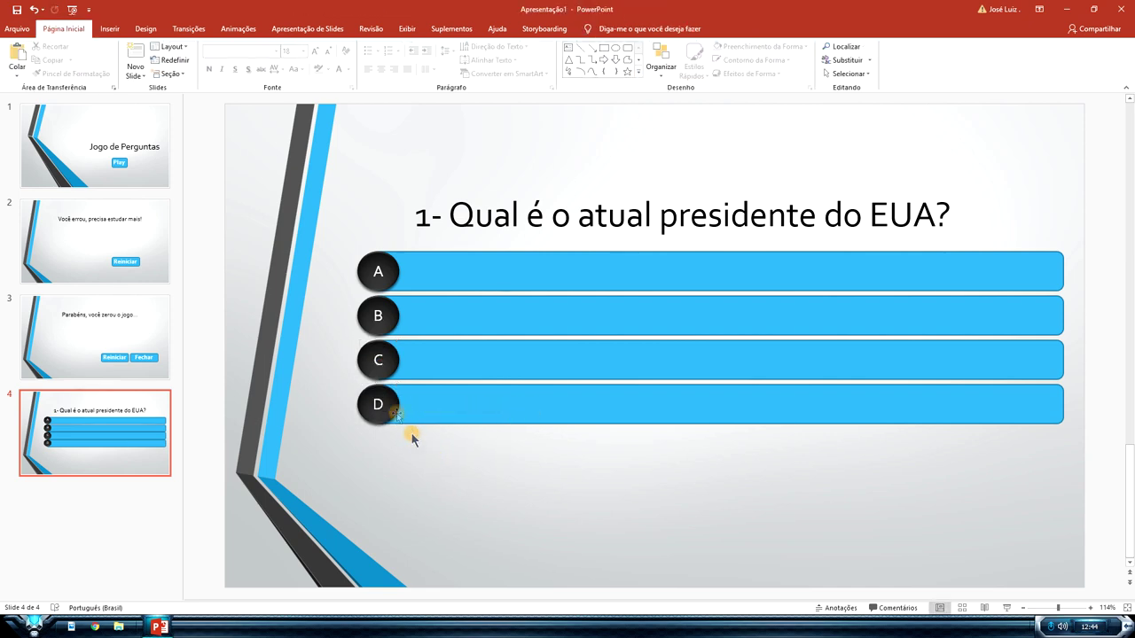
Select the four lettered circles and make the letters A–D bold.
{"action": "left_click", "coordinate": [380, 403]}
{"action": "left_click", "coordinate": [378, 359], "text": "shift"}
{"action": "left_click", "coordinate": [387, 320], "text": "shift"}
{"action": "left_click", "coordinate": [377, 272], "text": "shift"}
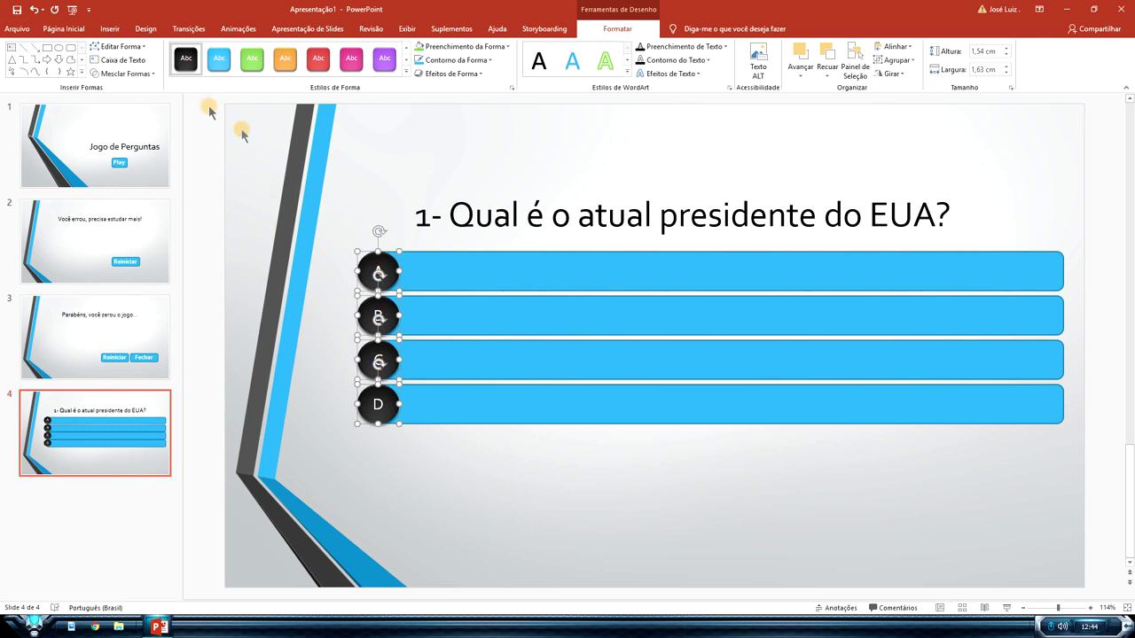
{"action": "left_click", "coordinate": [71, 28]}
{"action": "left_click", "coordinate": [210, 71]}
{"action": "left_click", "coordinate": [444, 454]}
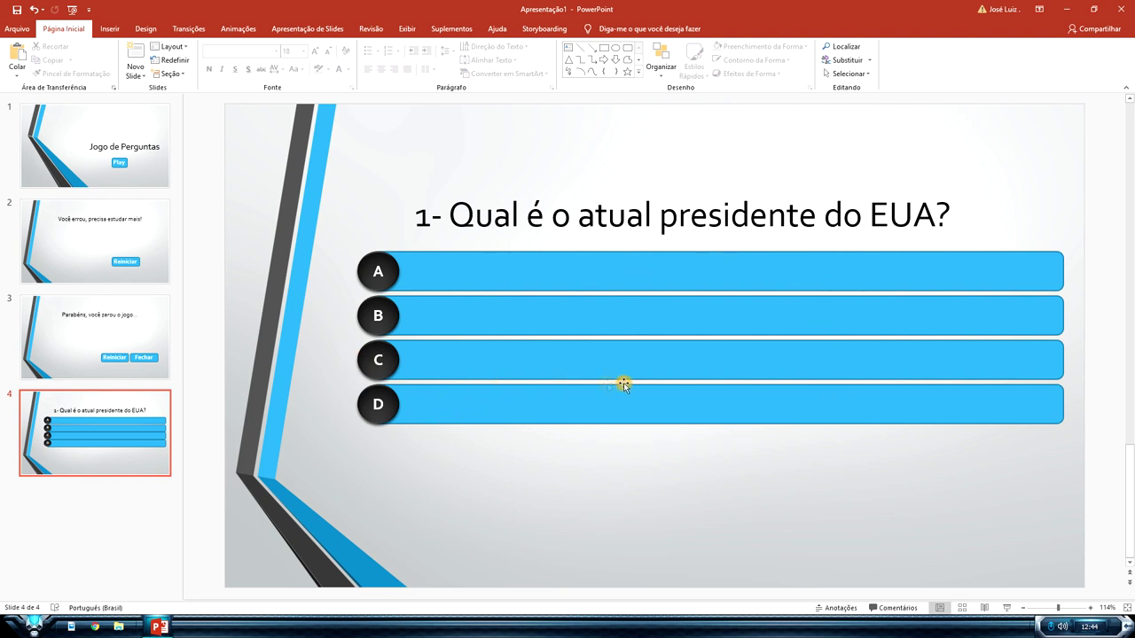
{"action": "left_click_drag", "start_coordinate": [344, 238], "coordinate": [1111, 481]}
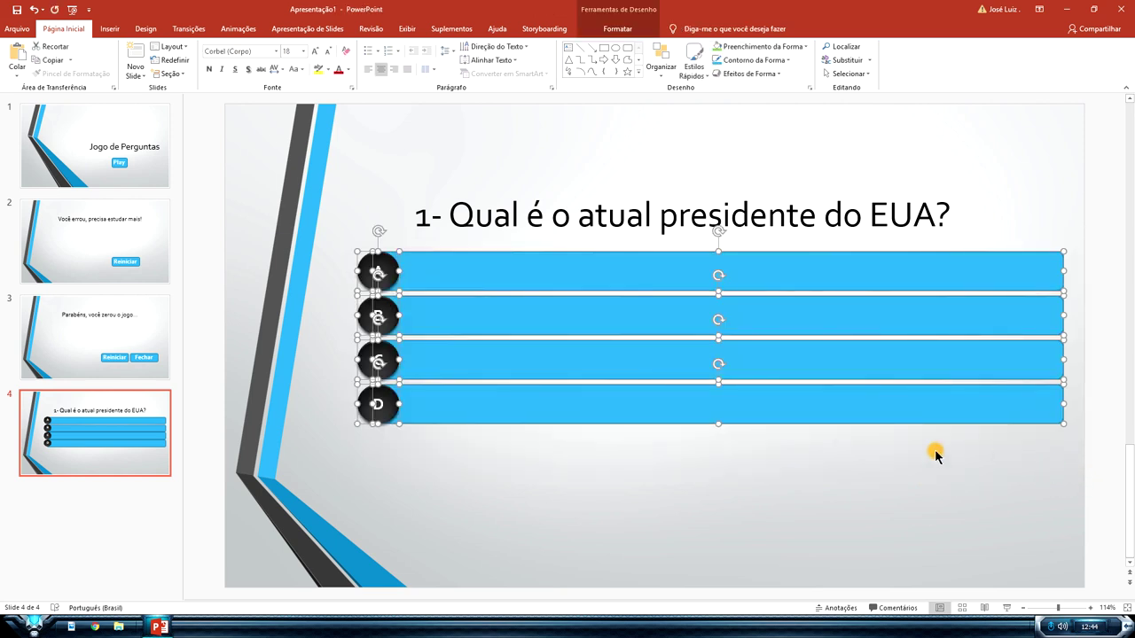
Insert a new blank slide 5 after question slide 4.
{"action": "left_click", "coordinate": [132, 432]}
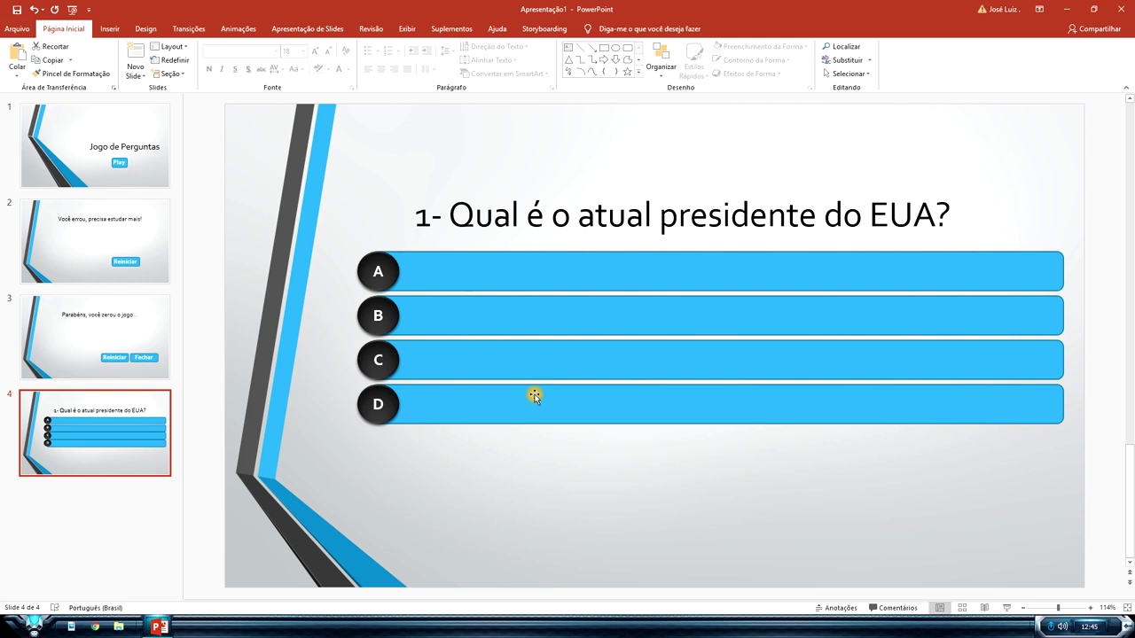
{"action": "key", "text": "ctrl+m"}
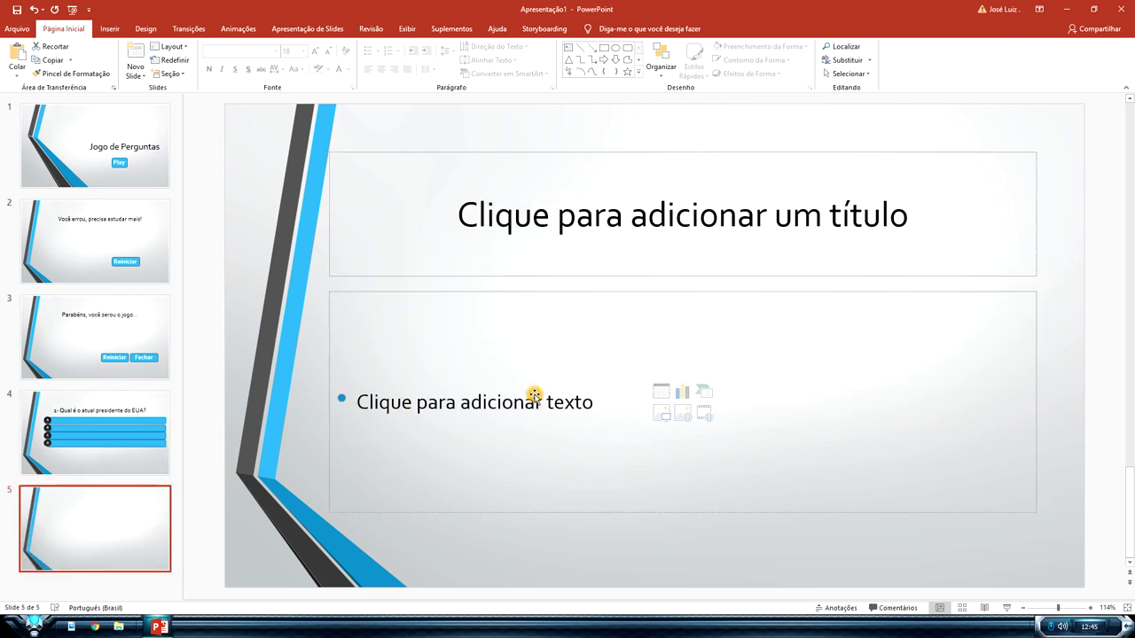
Add two more slides, then replace the body placeholders on slides 5 and 6 with pasted answer bars.
{"action": "key", "text": "ctrl+m"}
{"action": "key", "text": "ctrl+m"}
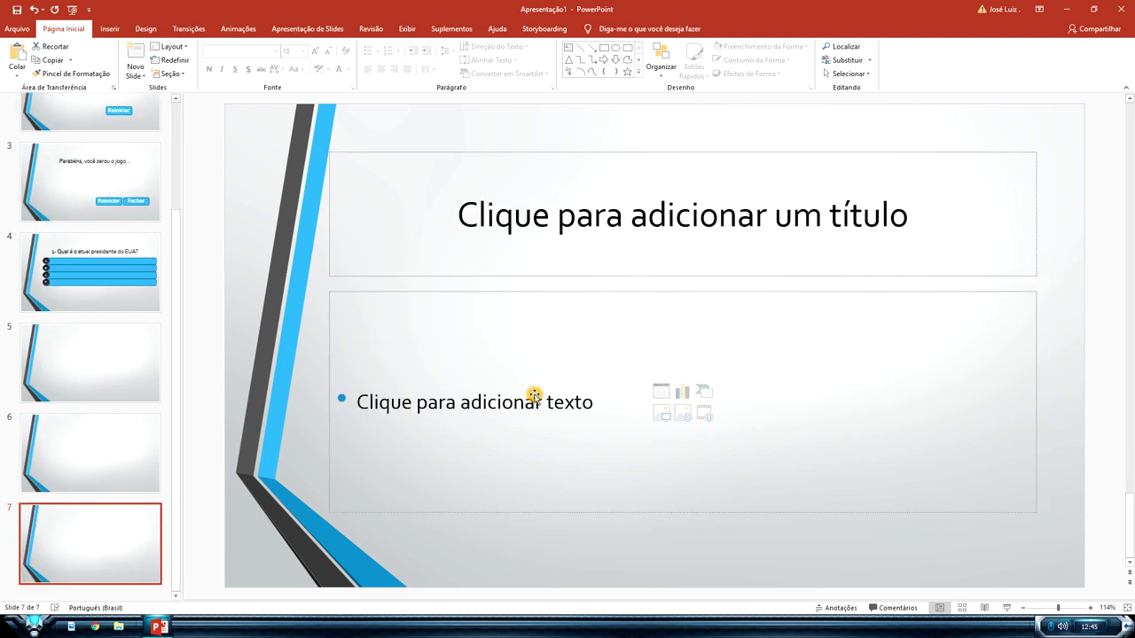
{"action": "key", "text": "ctrl+m"}
{"action": "left_click", "coordinate": [124, 271]}
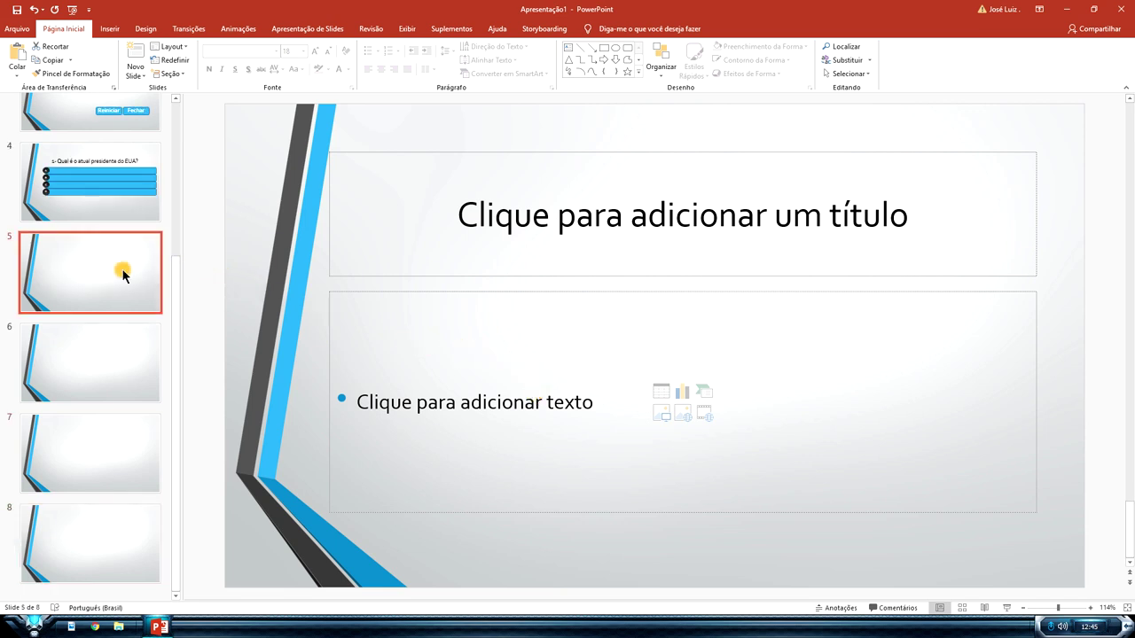
{"action": "left_click", "coordinate": [494, 294]}
{"action": "left_click", "coordinate": [495, 292]}
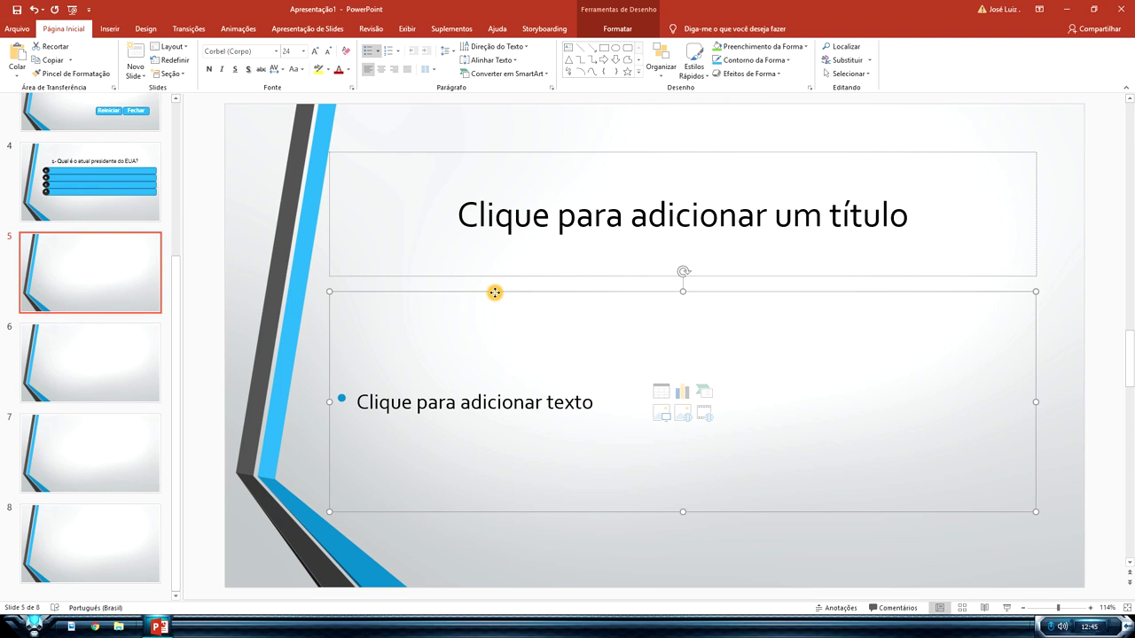
{"action": "key", "text": "Delete"}
{"action": "key", "text": "ctrl+v"}
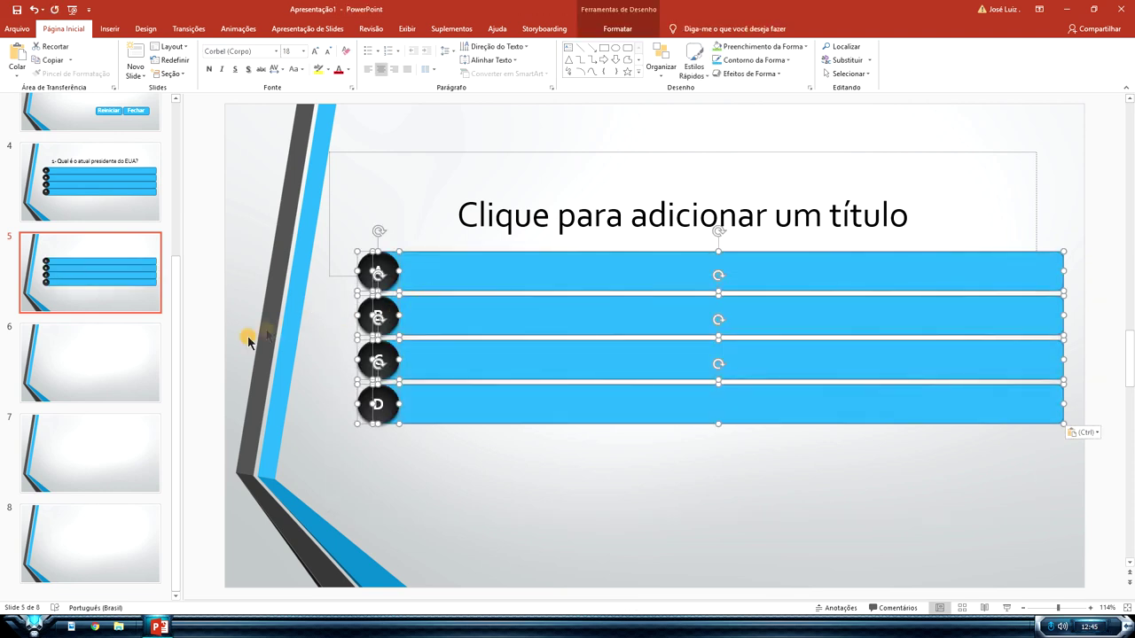
{"action": "left_click", "coordinate": [135, 356]}
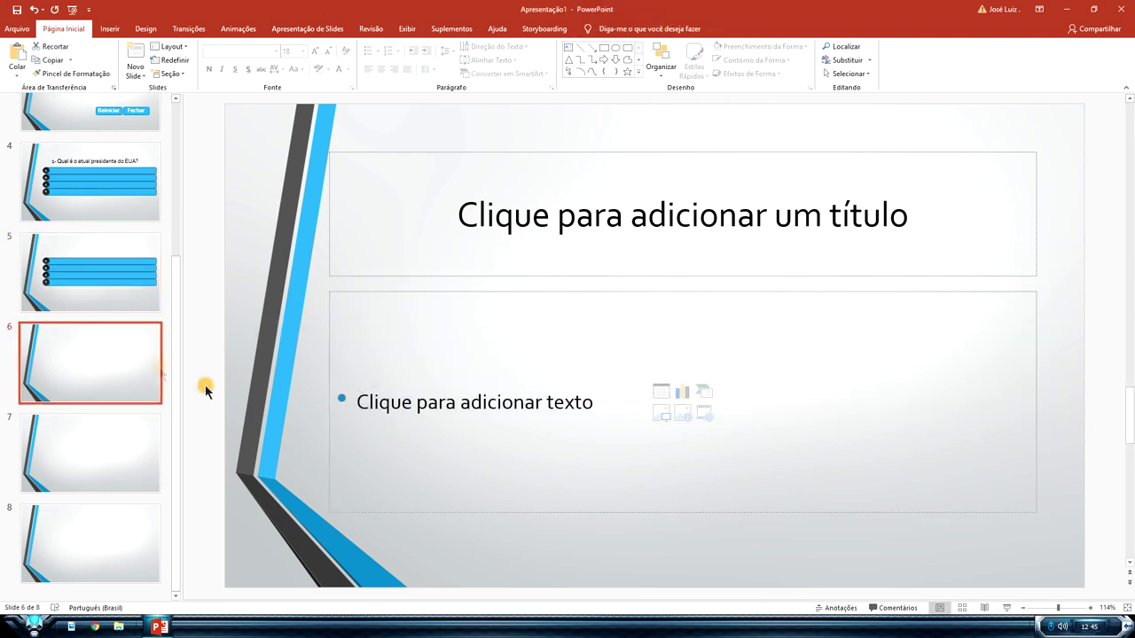
{"action": "left_click", "coordinate": [456, 292]}
{"action": "key", "text": "Delete"}
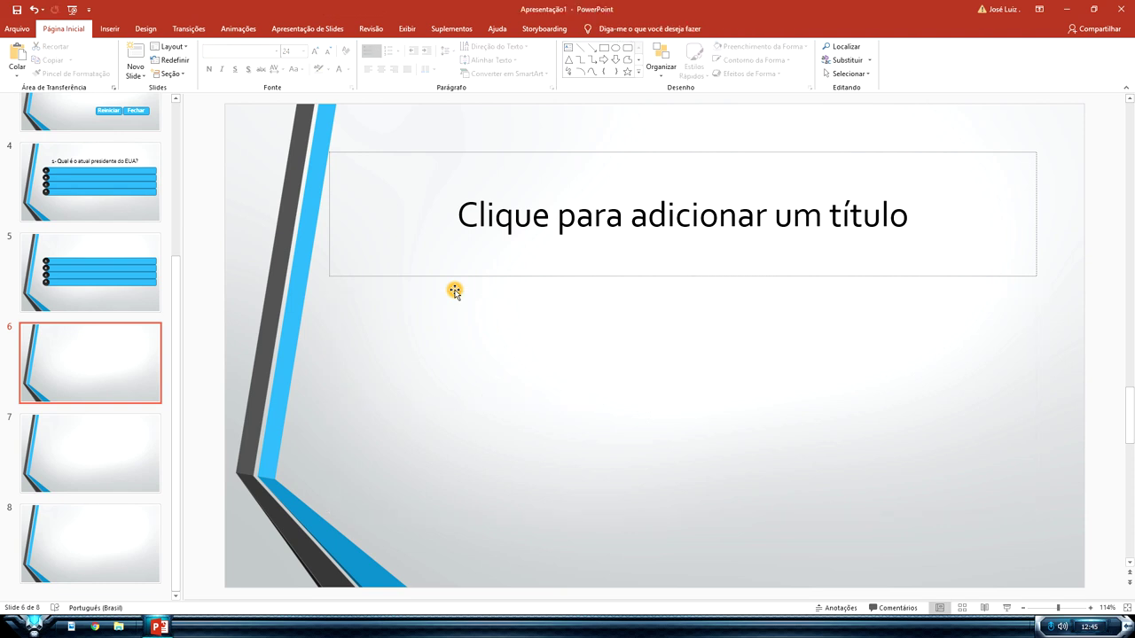
{"action": "key", "text": "ctrl+v"}
Replace the body placeholders on slides 7 and 8 with the answer bars, then return to slide 4.
{"action": "left_click", "coordinate": [124, 442]}
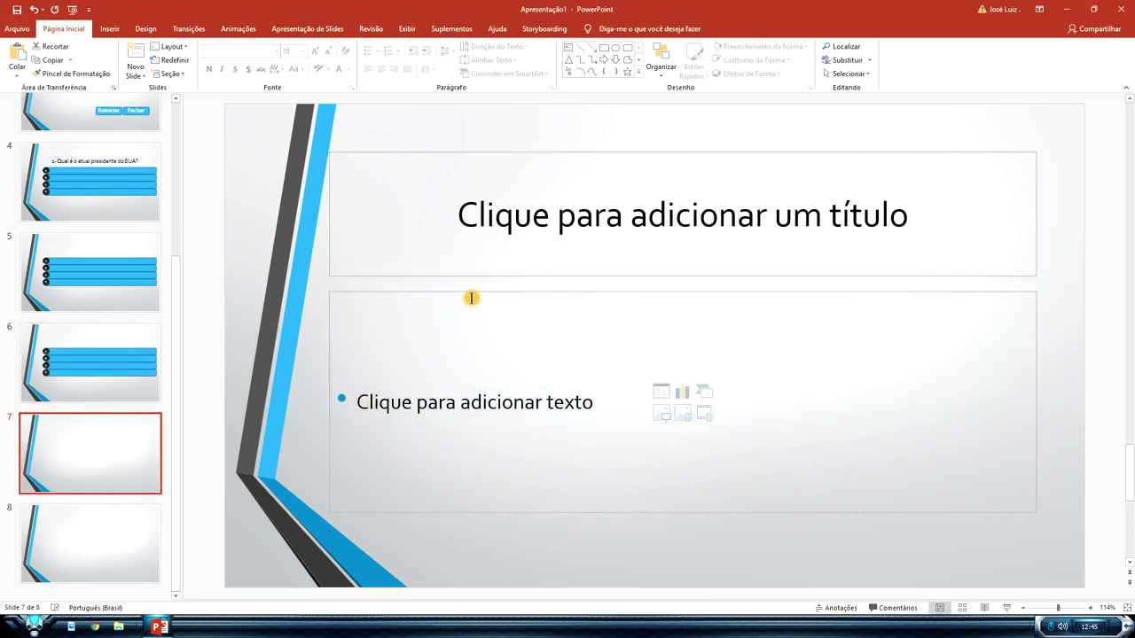
{"action": "left_click", "coordinate": [474, 293]}
{"action": "left_click", "coordinate": [471, 293]}
{"action": "key", "text": "Delete"}
{"action": "key", "text": "ctrl+v"}
{"action": "left_click", "coordinate": [127, 536]}
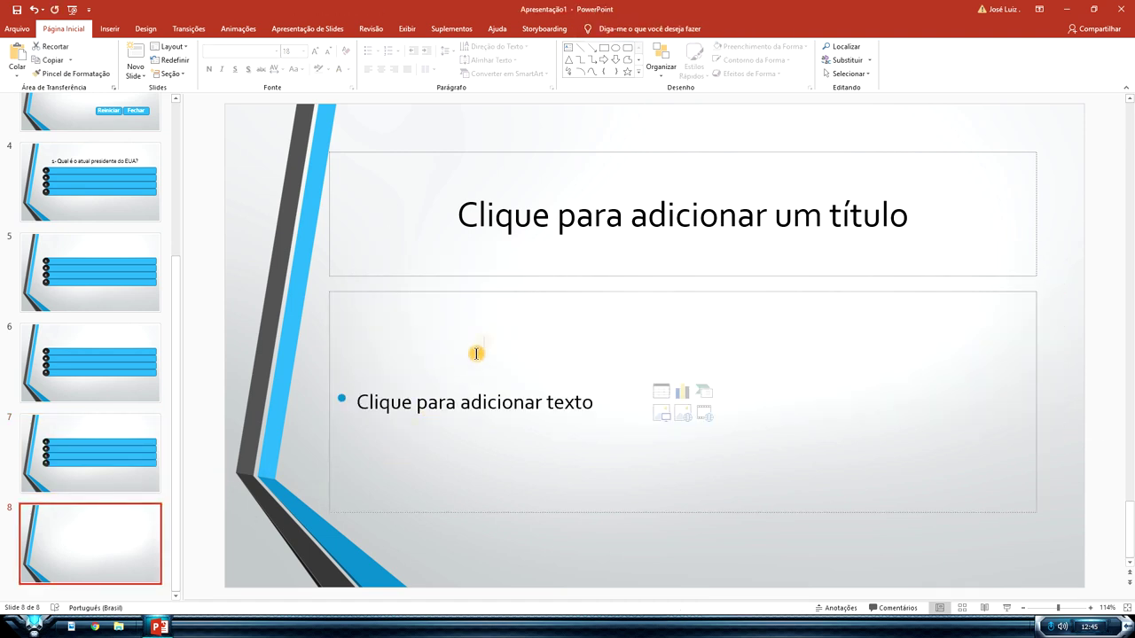
{"action": "left_click", "coordinate": [516, 291]}
{"action": "key", "text": "Delete"}
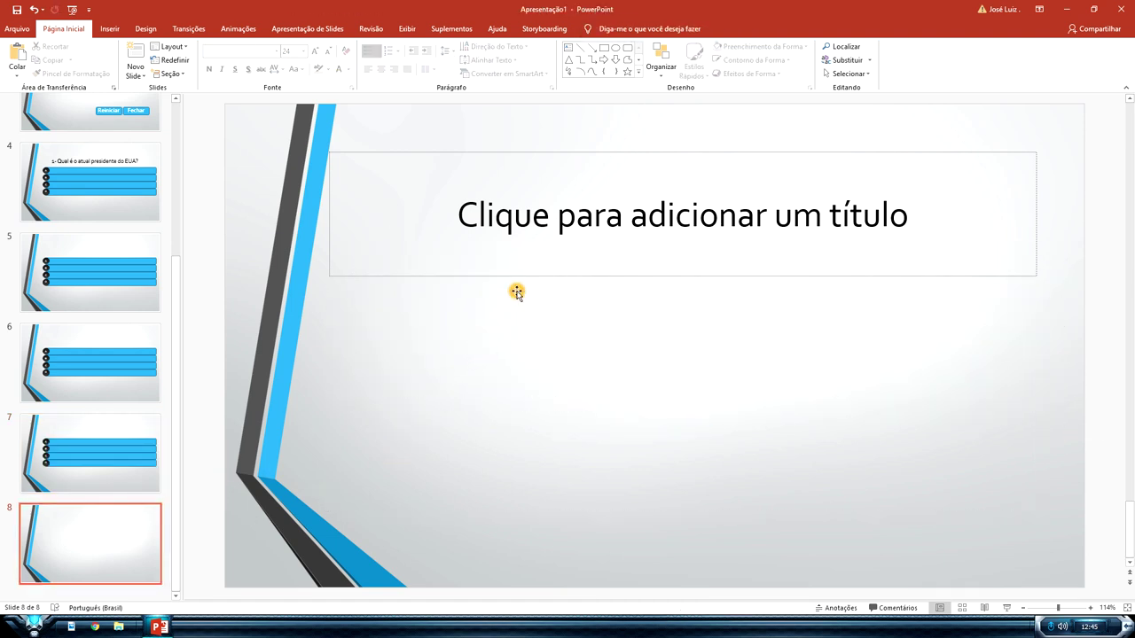
{"action": "key", "text": "ctrl+v"}
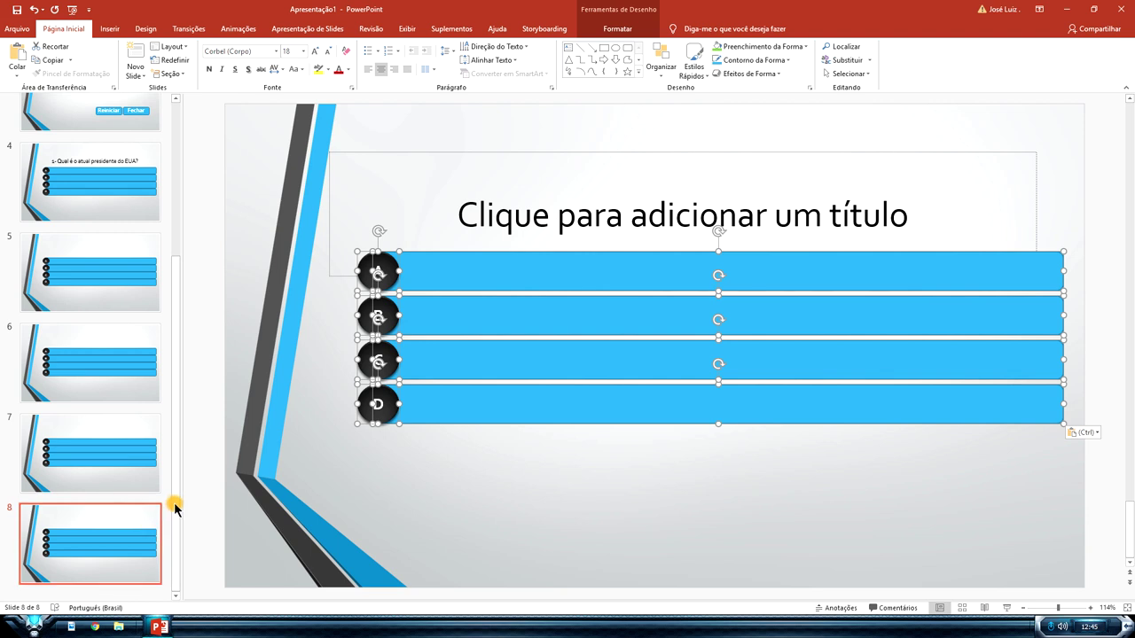
{"action": "left_click_drag", "start_coordinate": [174, 516], "coordinate": [174, 426]}
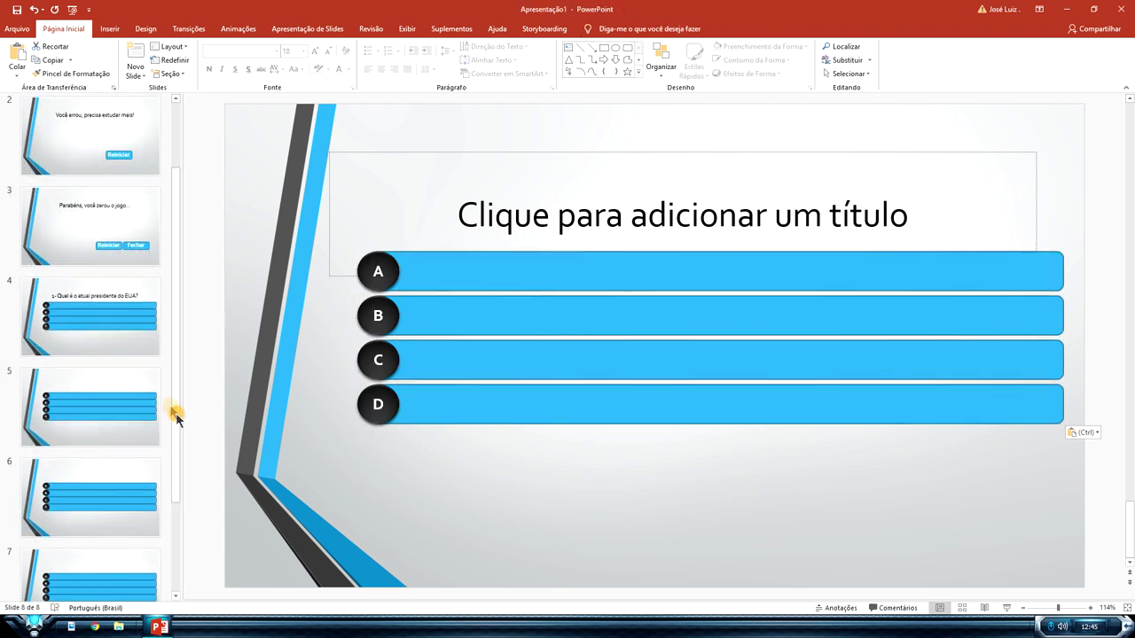
{"action": "left_click", "coordinate": [169, 311]}
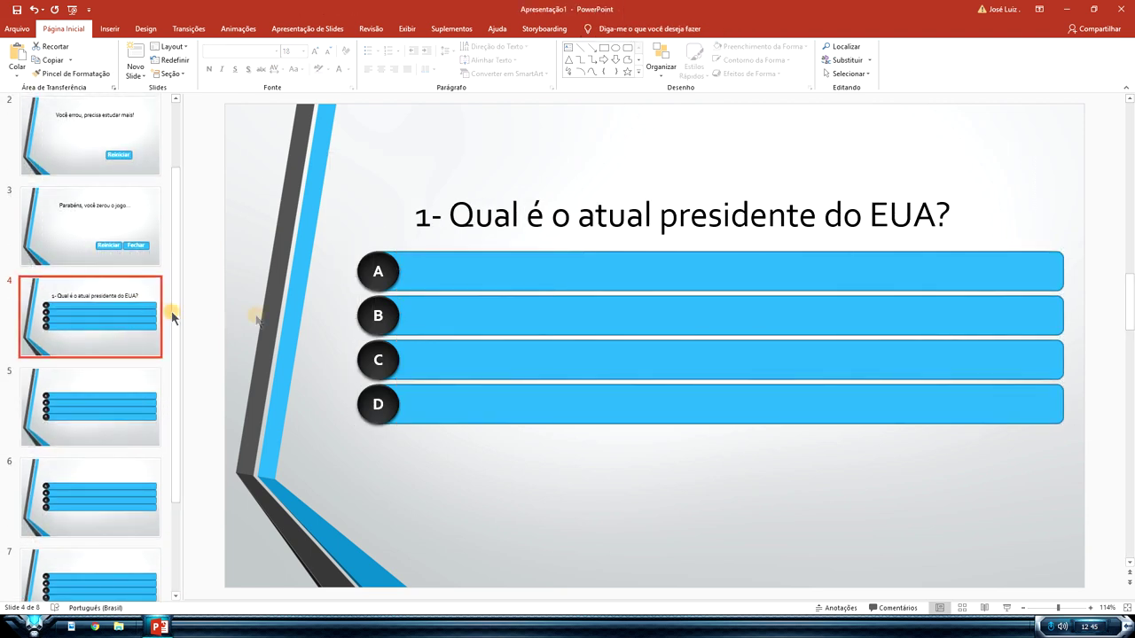
Type 'Jorge W Bush' into answer bar A on slide 4 and left-align it.
{"action": "left_click", "coordinate": [473, 271]}
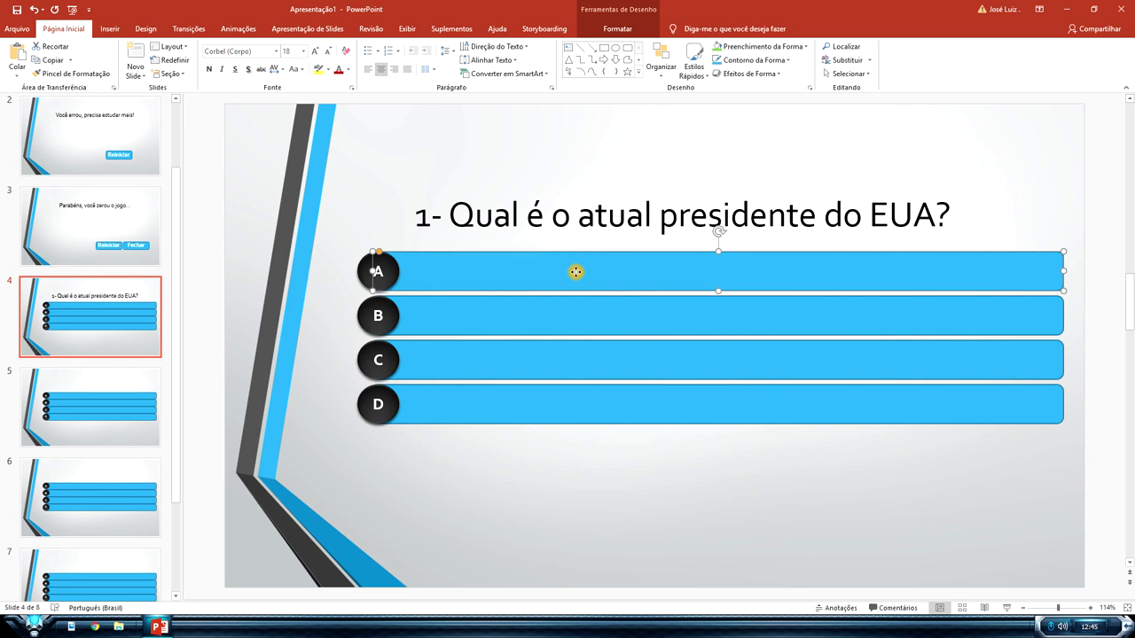
{"action": "type", "text": "Jorge"}
{"action": "type", "text": " W Bu"}
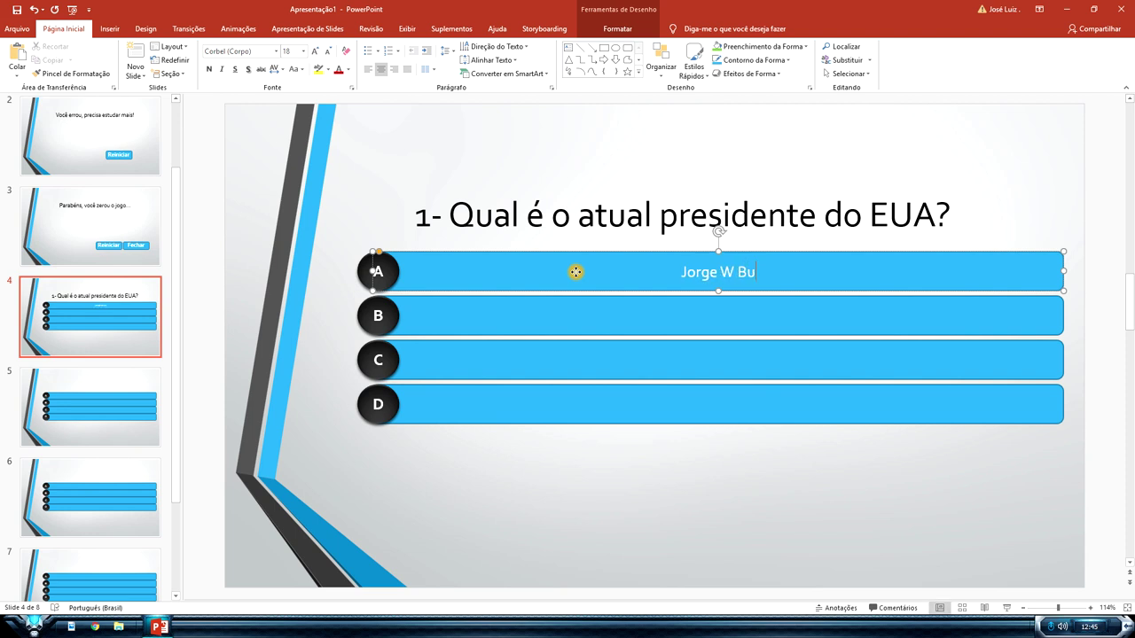
{"action": "type", "text": "sh"}
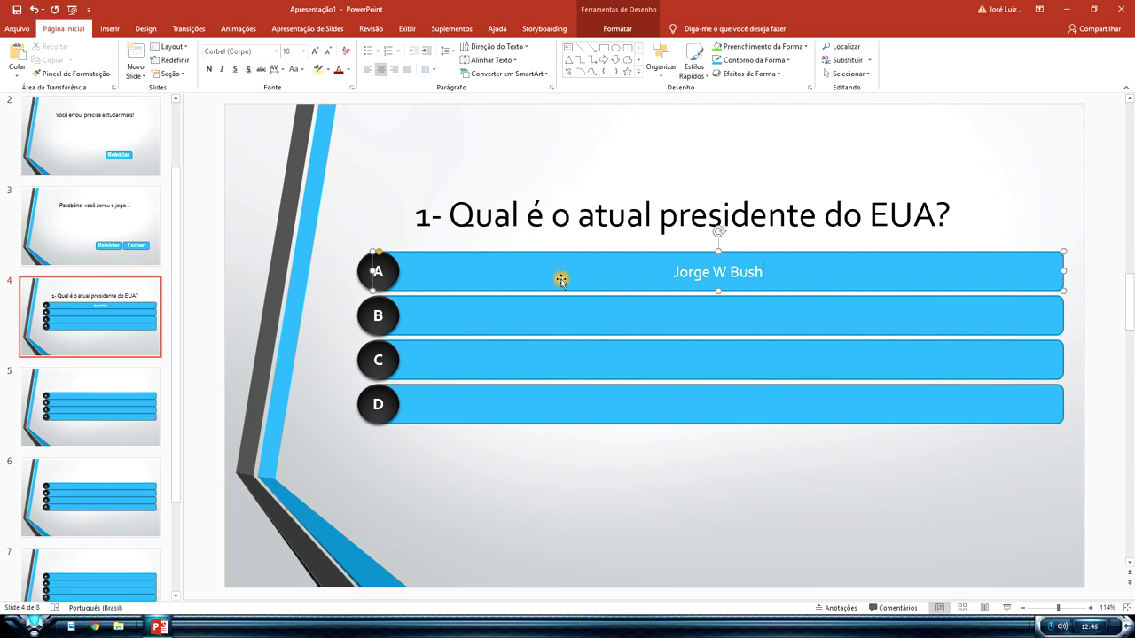
{"action": "left_click", "coordinate": [700, 313]}
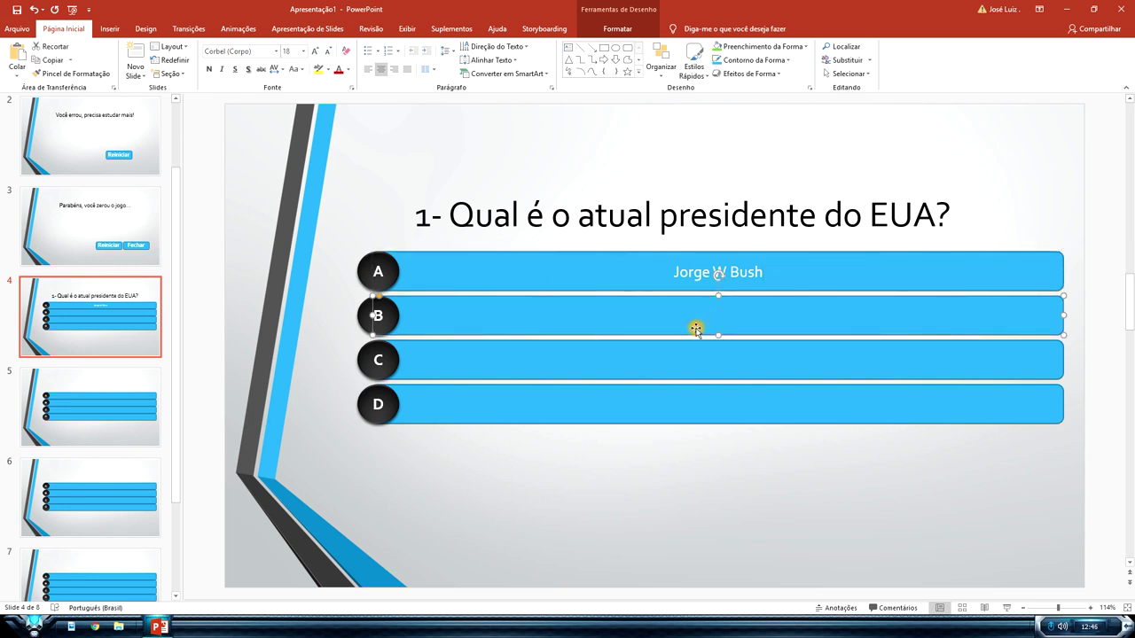
{"action": "left_click", "coordinate": [672, 267]}
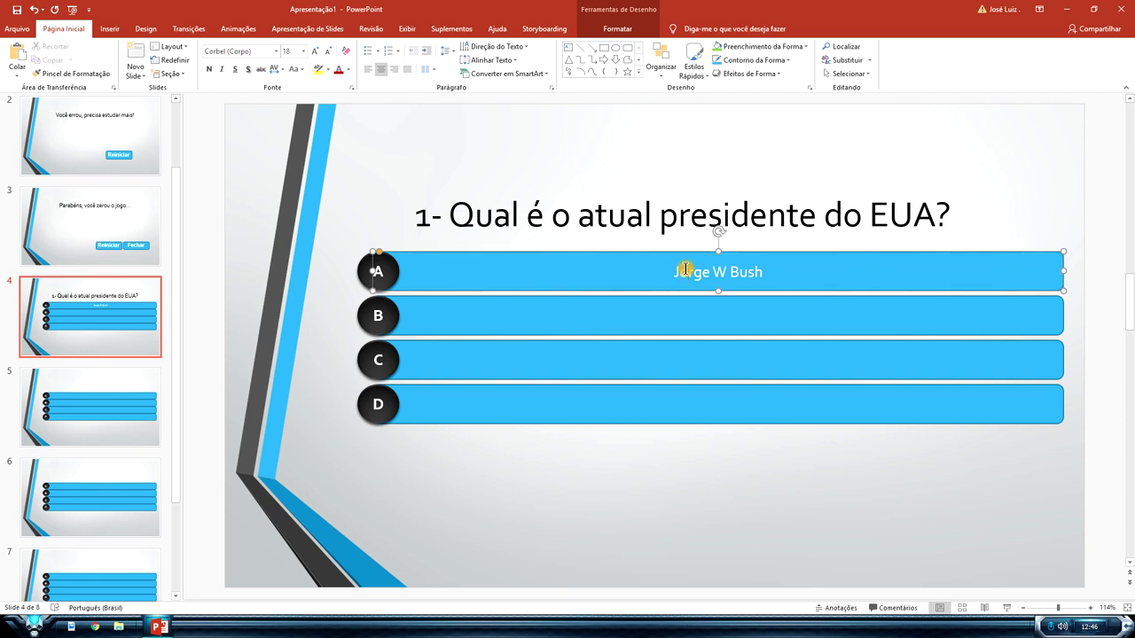
{"action": "left_click", "coordinate": [661, 259]}
{"action": "left_click", "coordinate": [828, 275]}
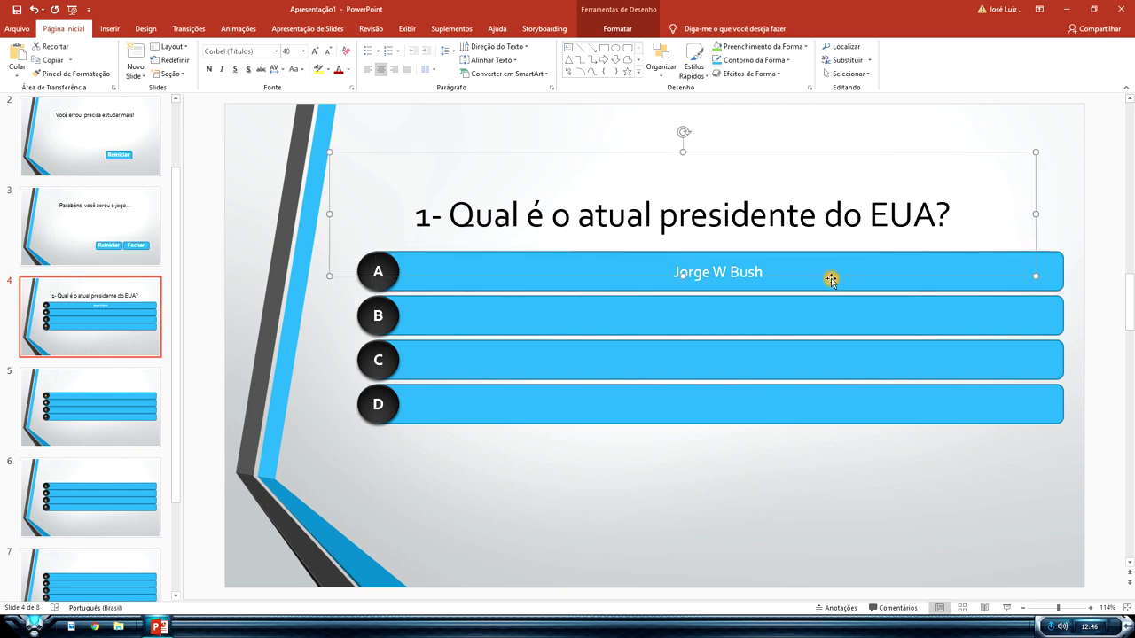
{"action": "left_click", "coordinate": [829, 285]}
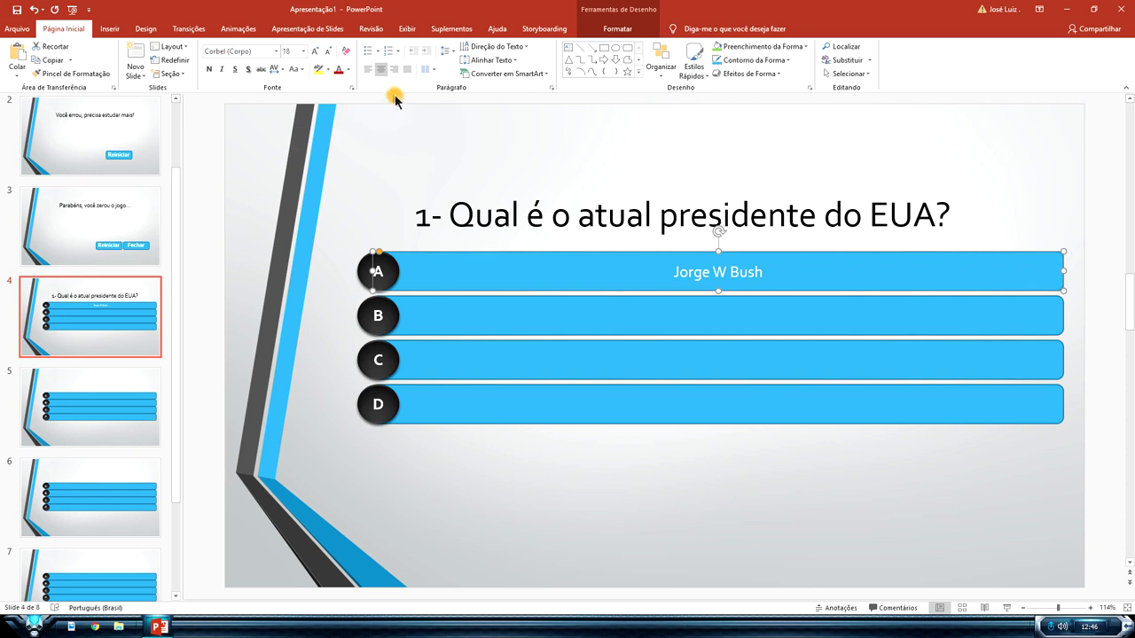
{"action": "left_click", "coordinate": [370, 71]}
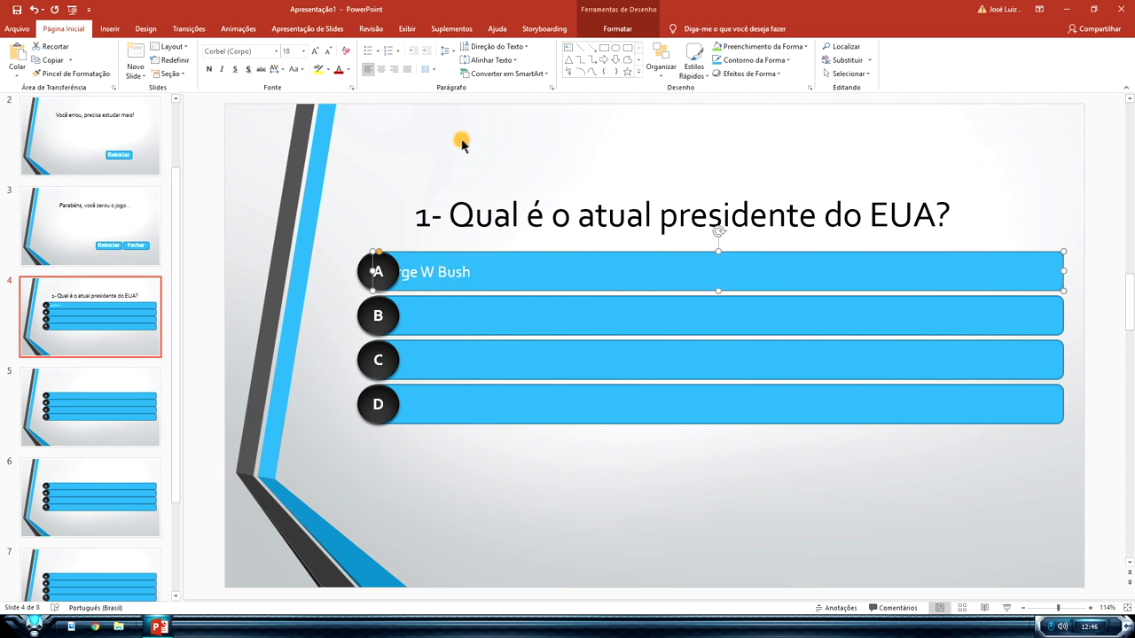
{"action": "left_click", "coordinate": [434, 272]}
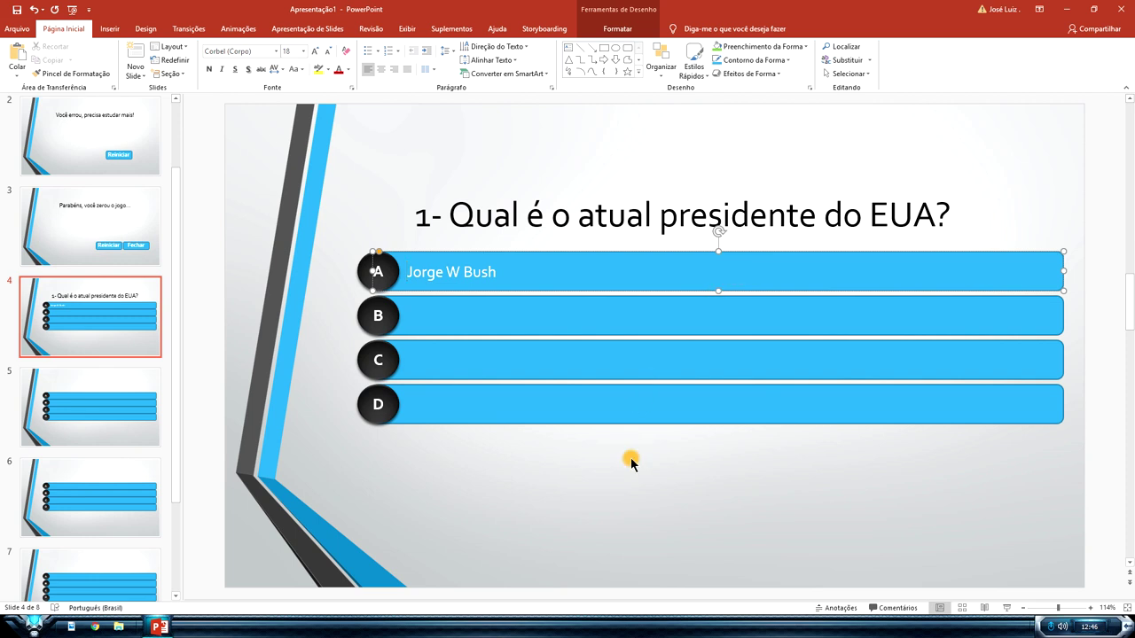
{"action": "left_click", "coordinate": [561, 502]}
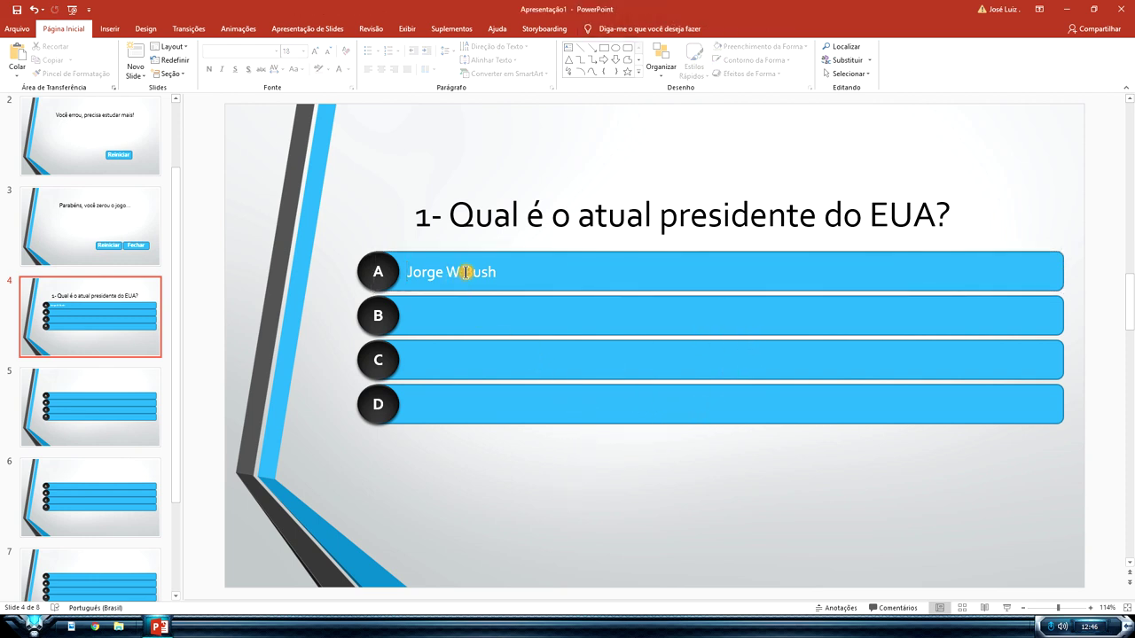
{"action": "left_click", "coordinate": [447, 322]}
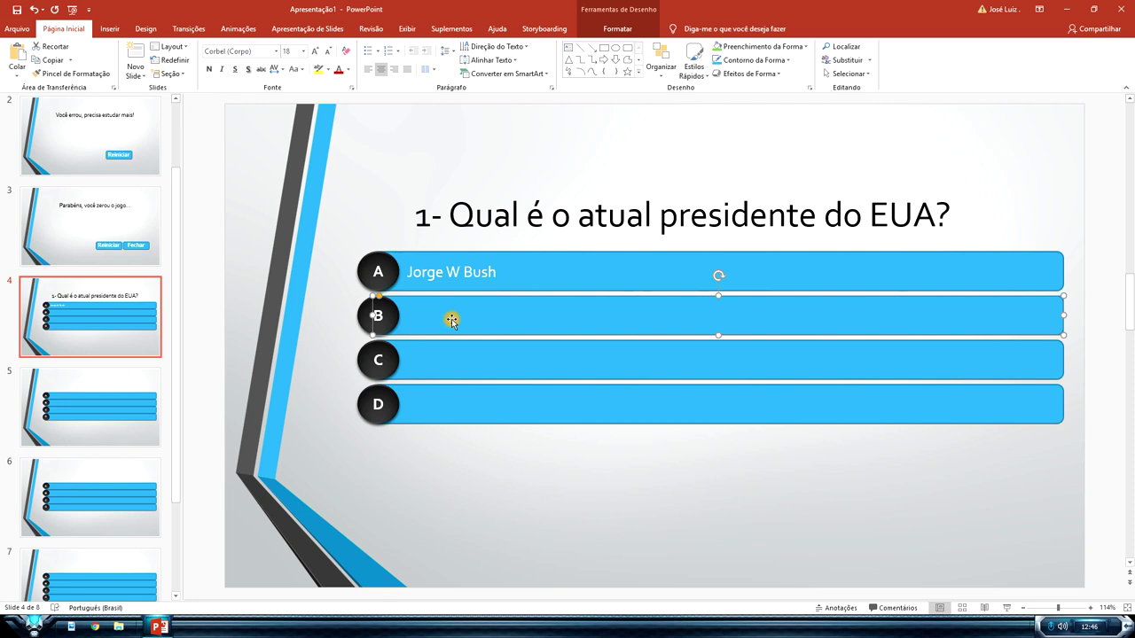
Enter 'Will Smith' in answer bar B and left-align it.
{"action": "type", "text": "Will S"}
{"action": "type", "text": "mith"}
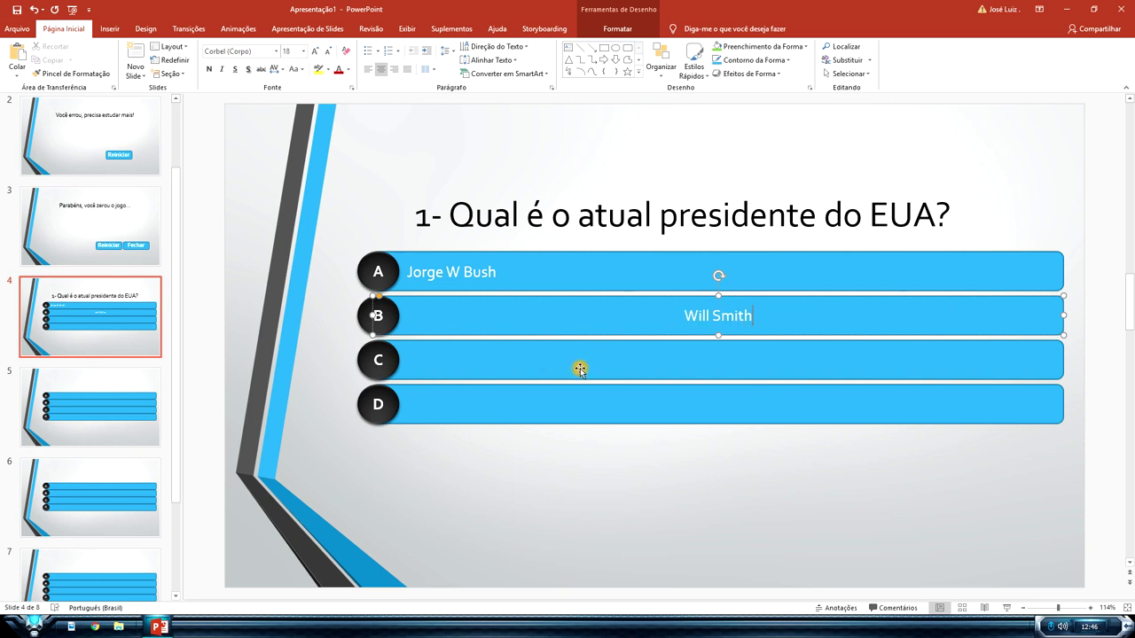
{"action": "left_click", "coordinate": [687, 315]}
{"action": "left_click", "coordinate": [775, 313]}
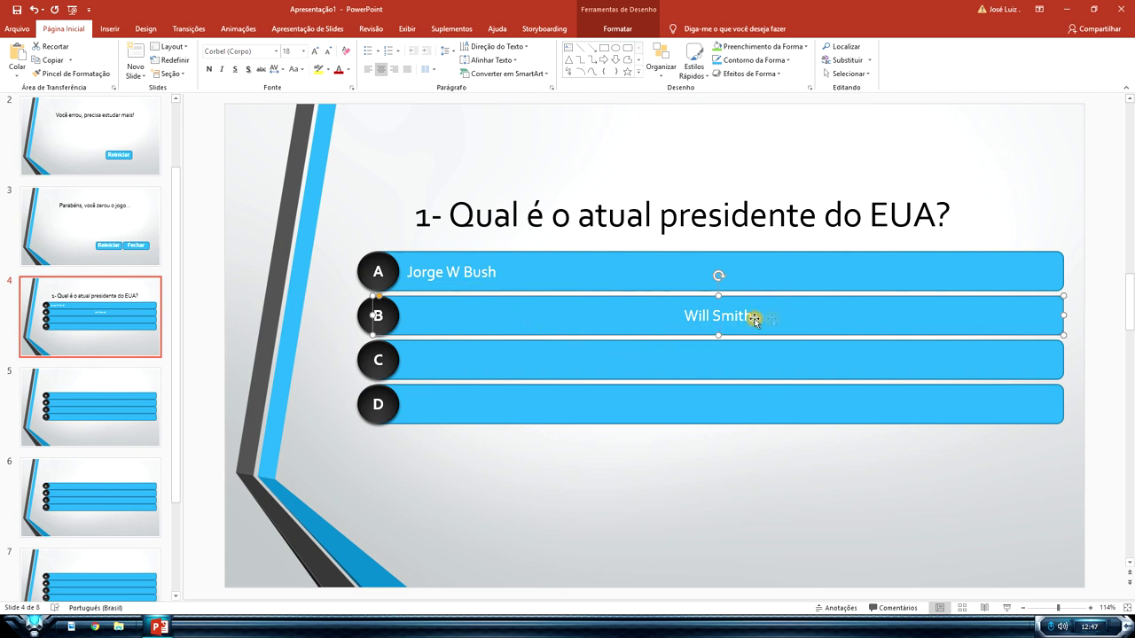
{"action": "left_click", "coordinate": [686, 315]}
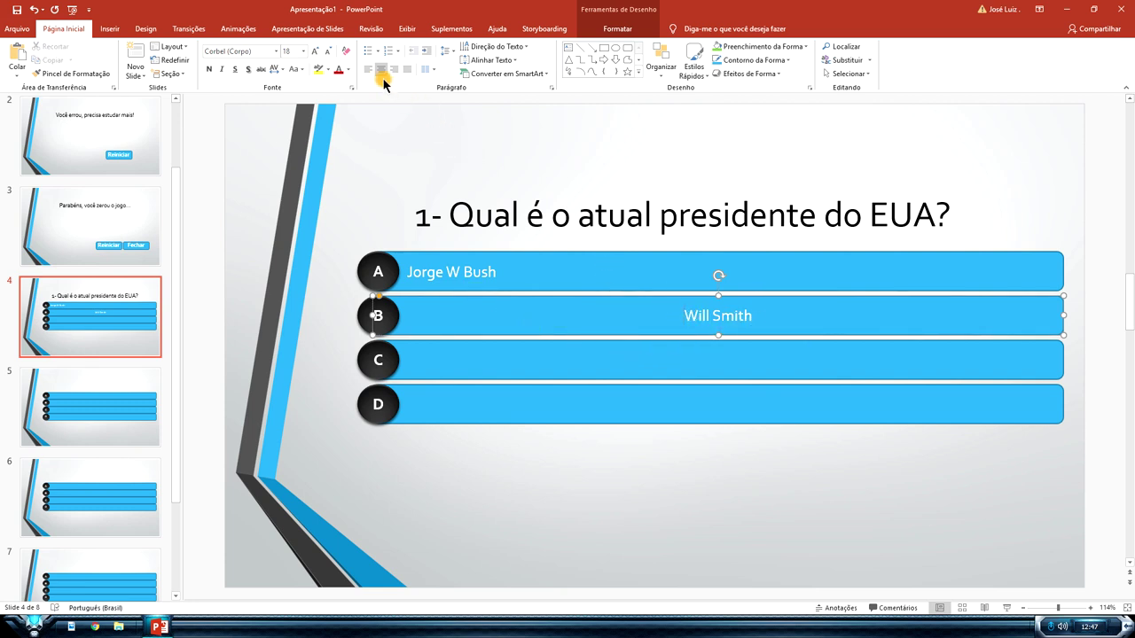
{"action": "left_click", "coordinate": [368, 68]}
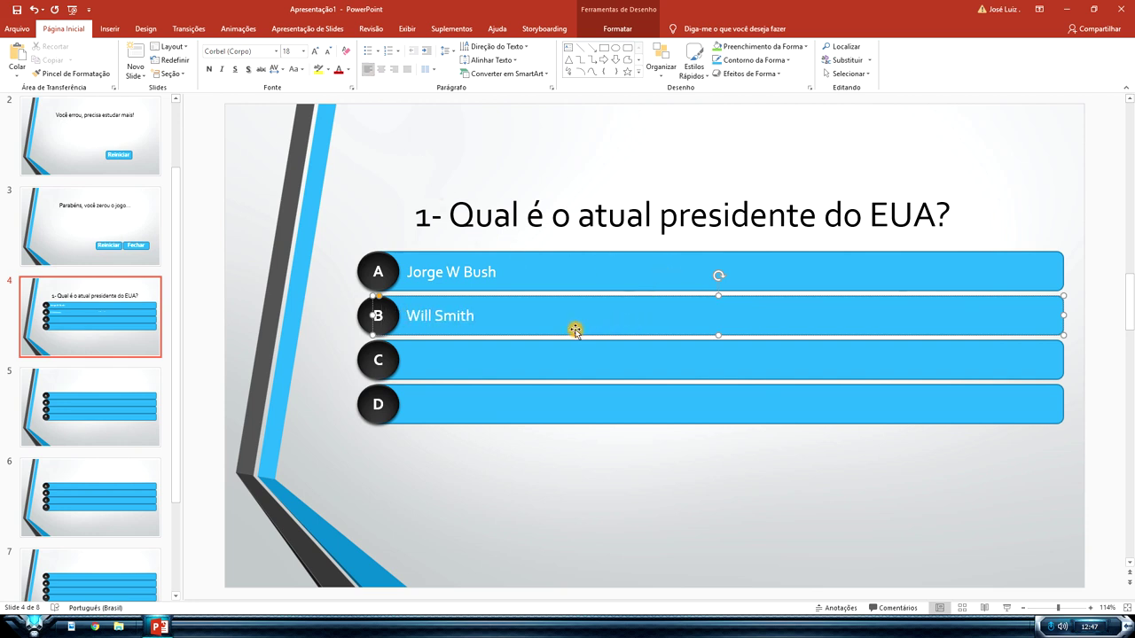
Fill answer bar C with 'Trump', left-aligned.
{"action": "left_click", "coordinate": [471, 366]}
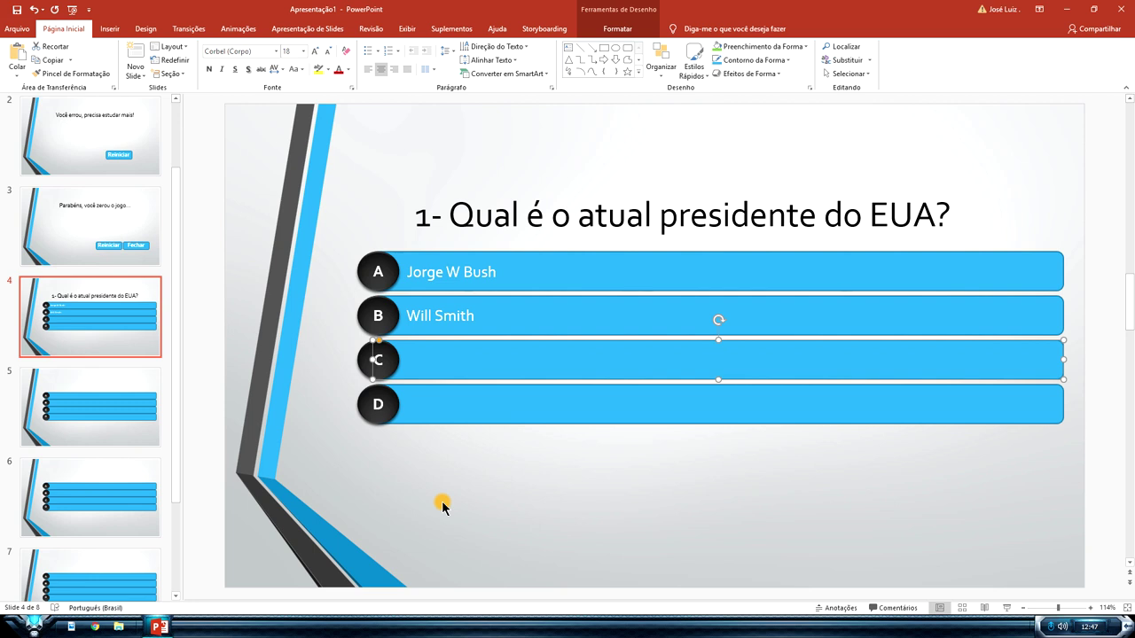
{"action": "type", "text": "Trump"}
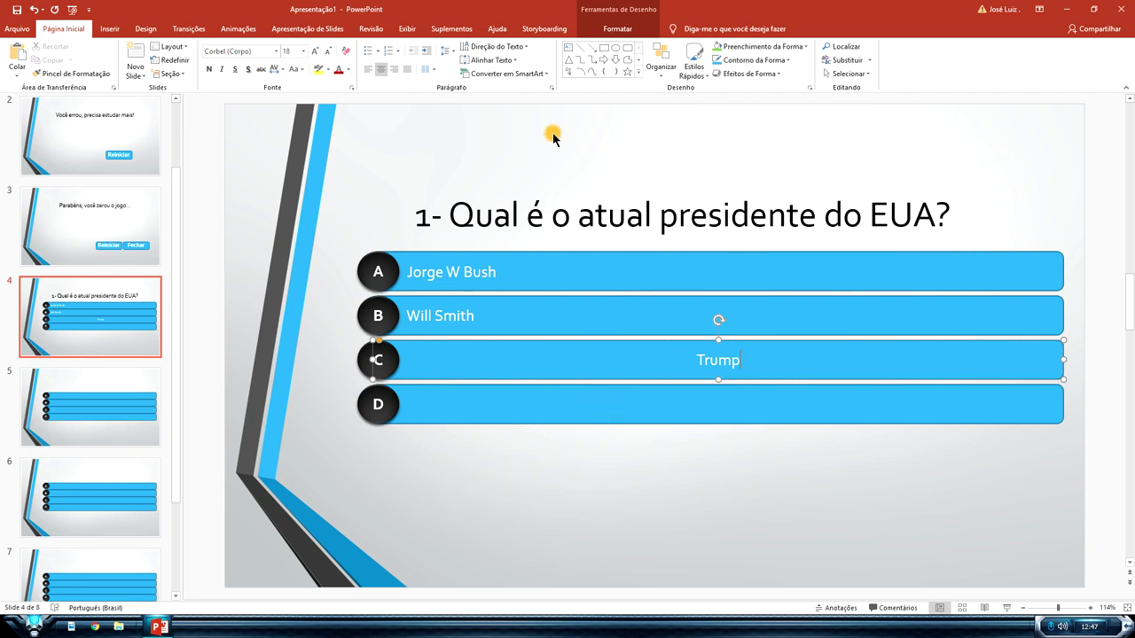
{"action": "left_click", "coordinate": [373, 70]}
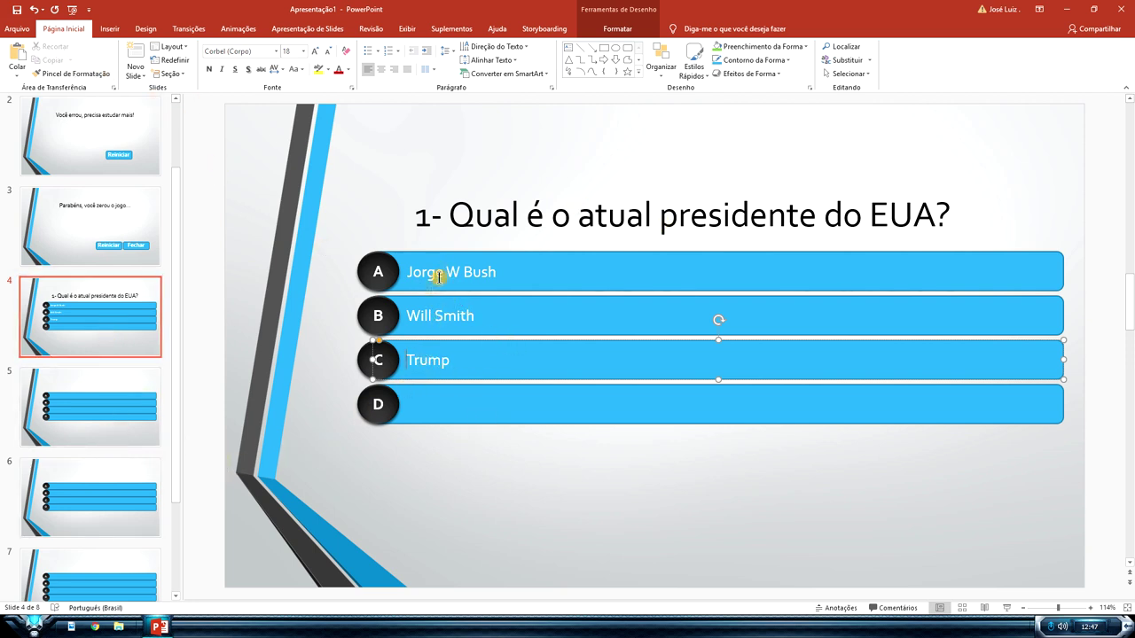
{"action": "left_click", "coordinate": [116, 406]}
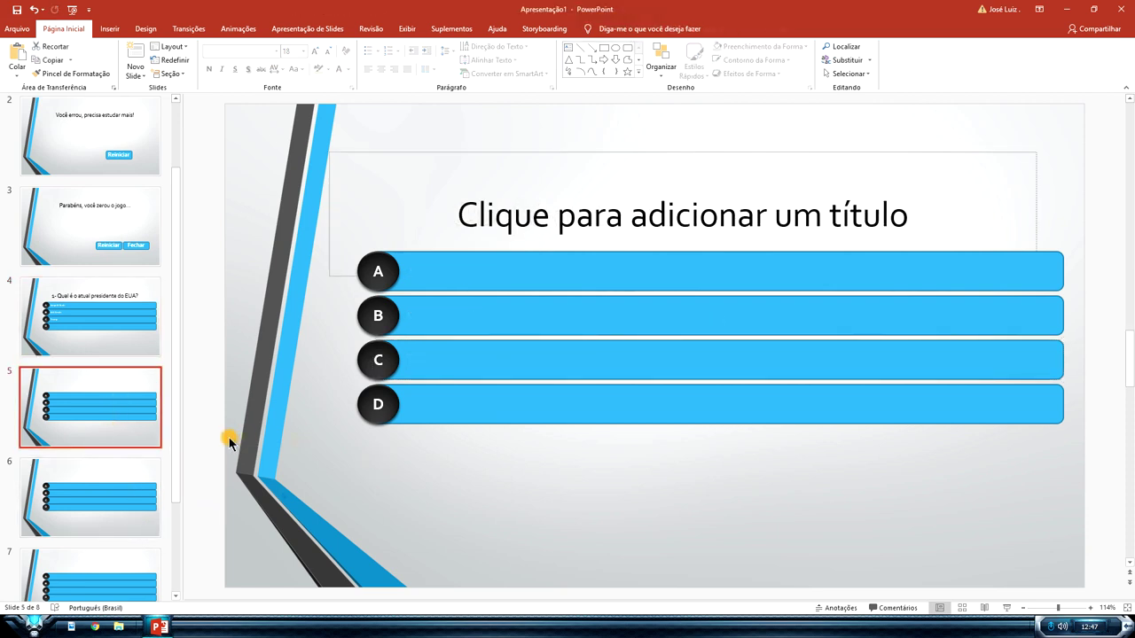
Type 'John Snow' into answer bar D on slide 4 and left-align it.
{"action": "left_click", "coordinate": [147, 299]}
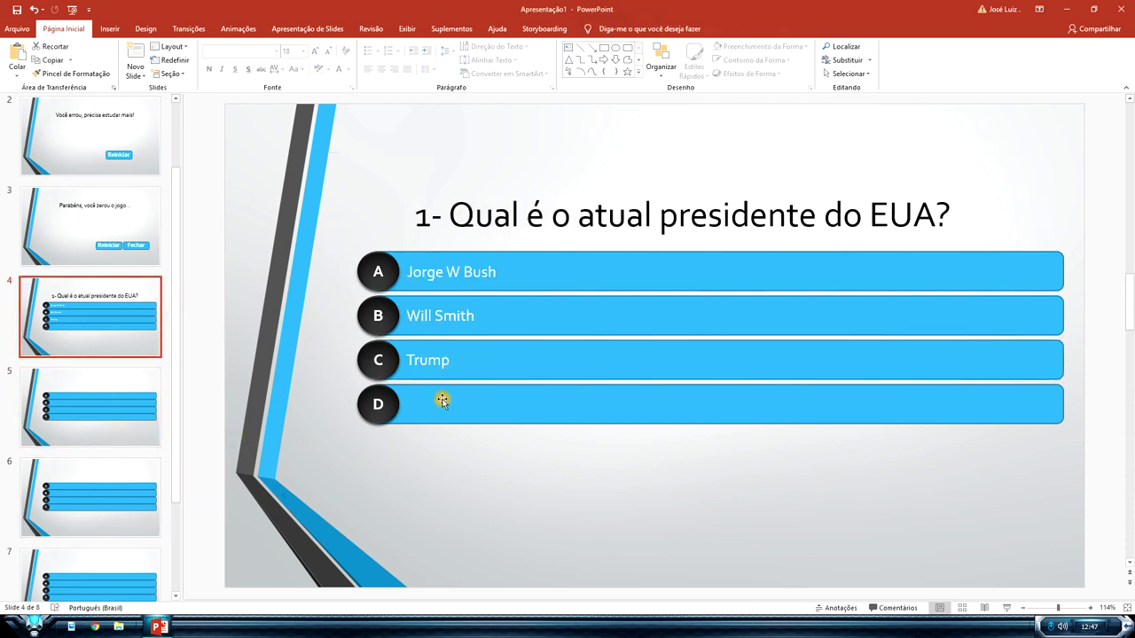
{"action": "left_click", "coordinate": [428, 406]}
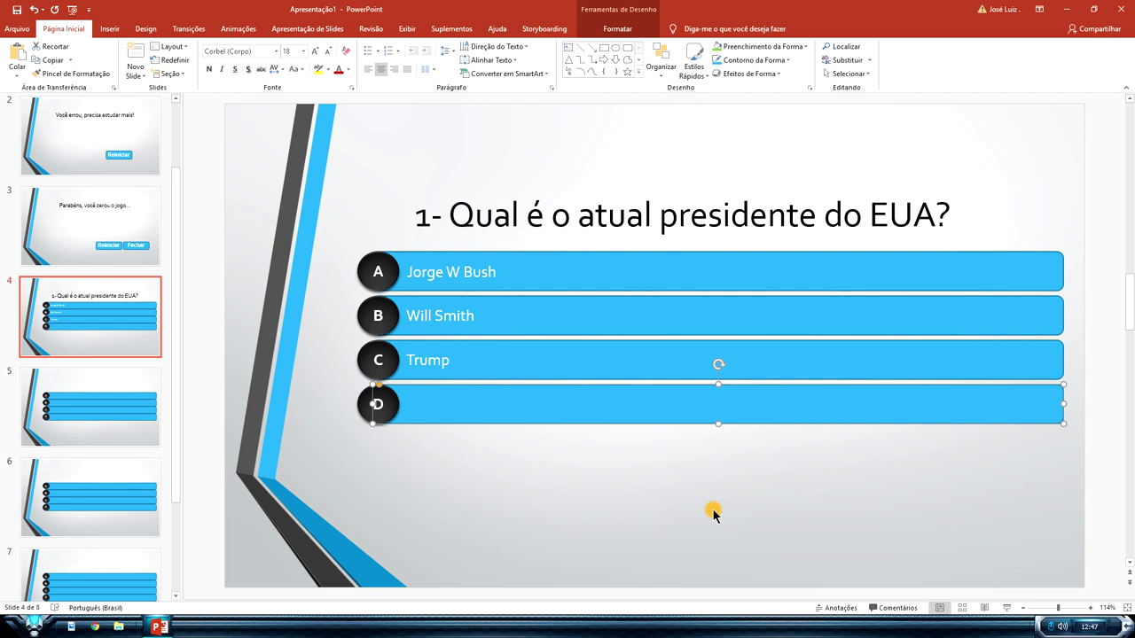
{"action": "key", "text": "Return"}
{"action": "type", "text": "ohn "}
{"action": "type", "text": "A"}
{"action": "key", "text": "BackSpace"}
{"action": "type", "text": "Snow"}
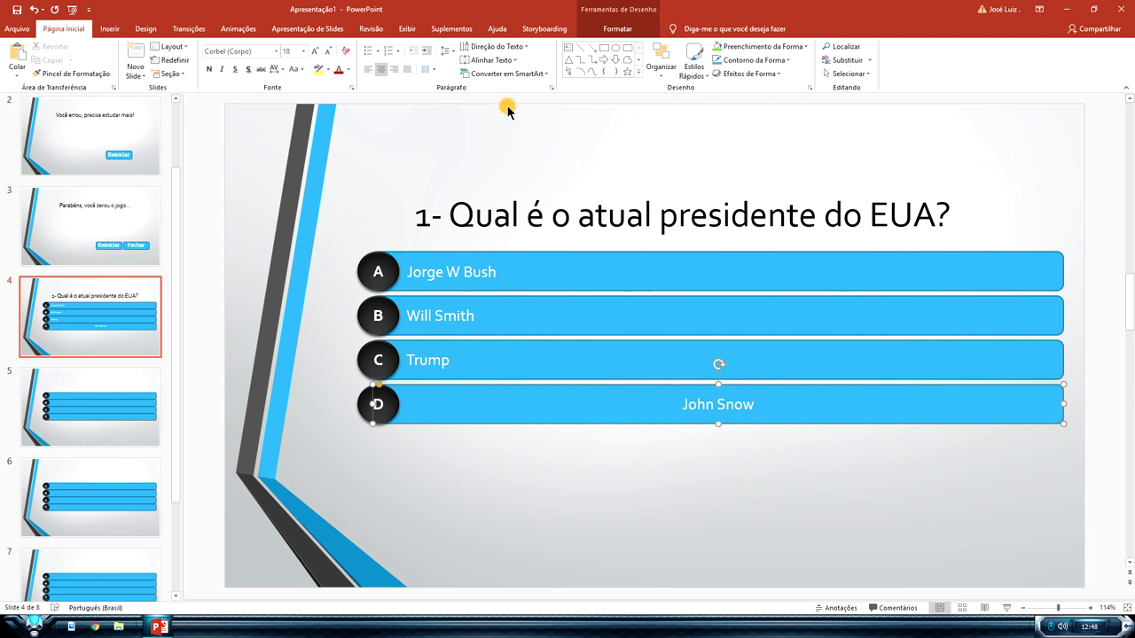
{"action": "left_click", "coordinate": [368, 69]}
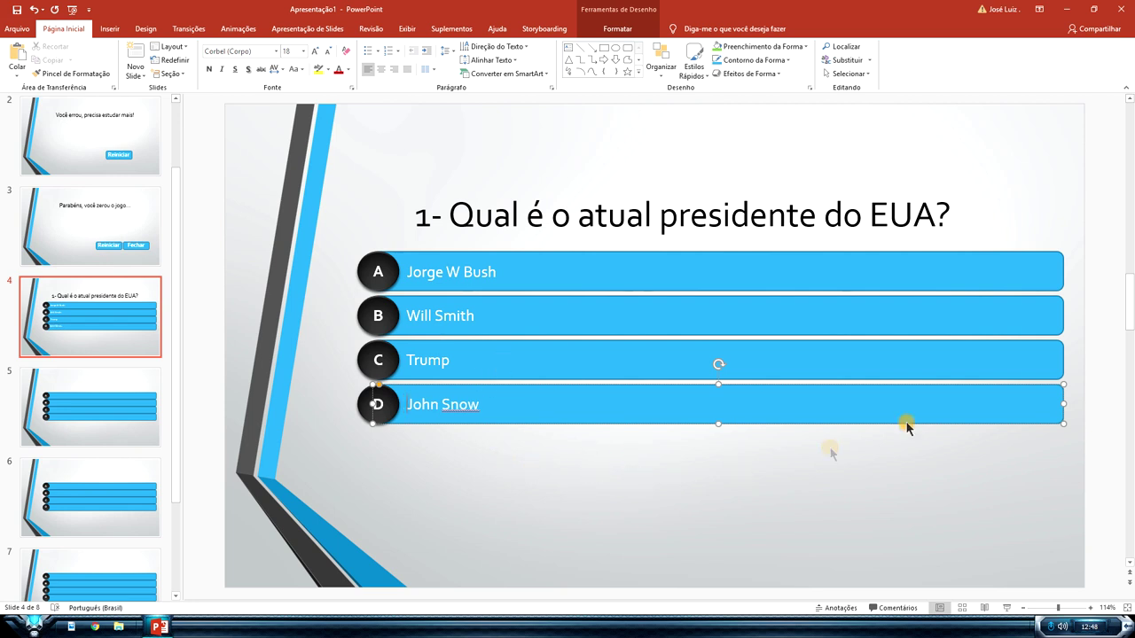
Deselect the answer bar and switch to slide 5.
{"action": "left_click", "coordinate": [1043, 180]}
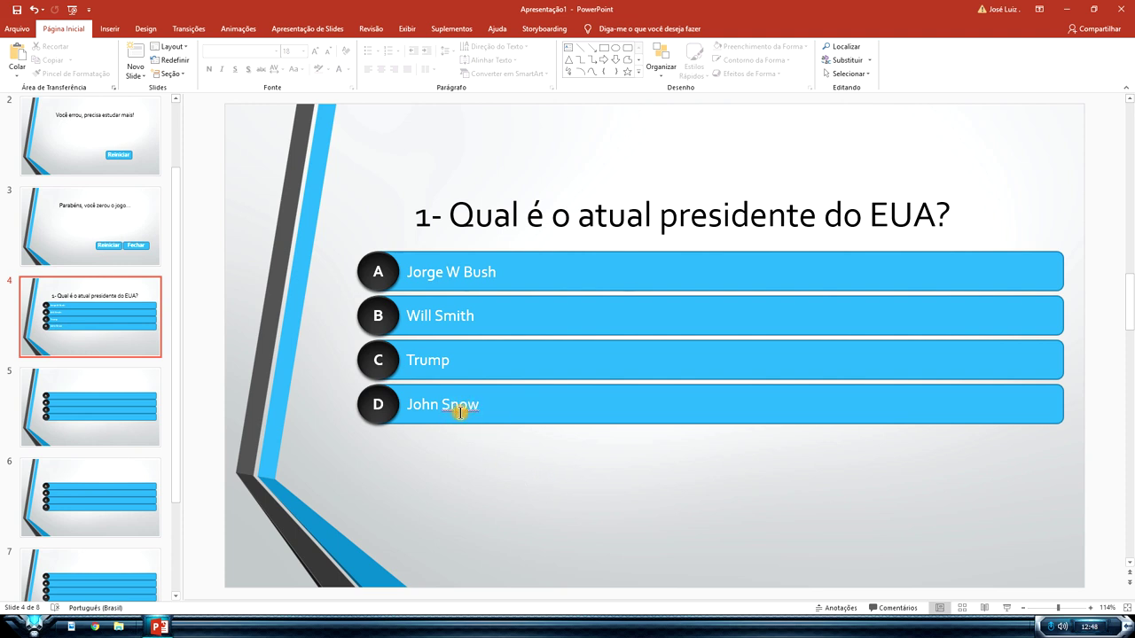
{"action": "left_click", "coordinate": [1029, 160]}
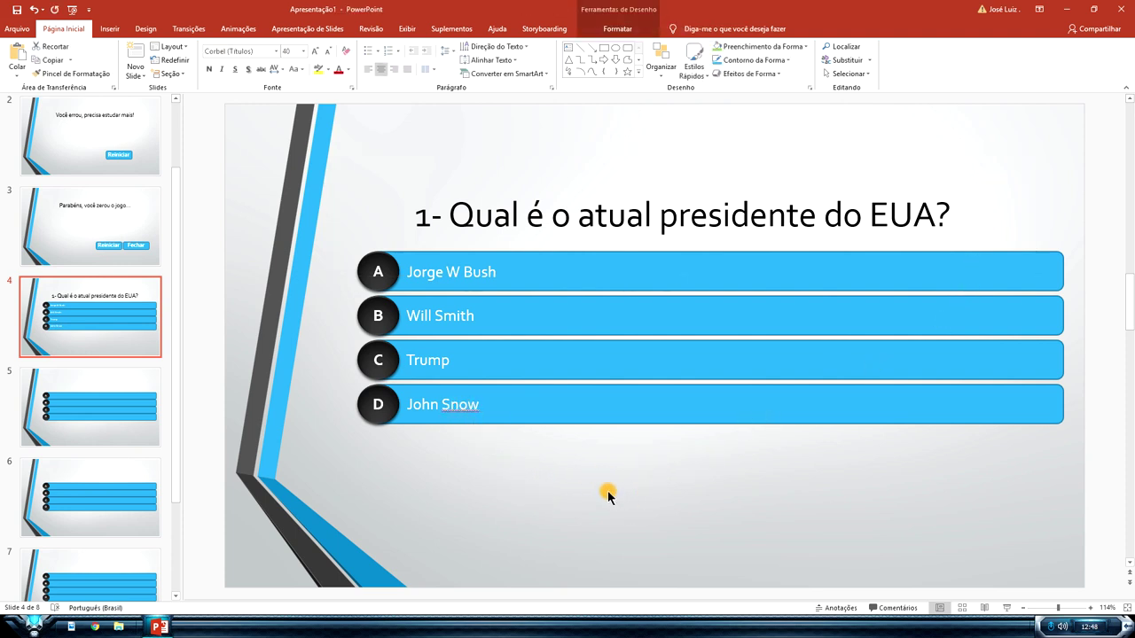
{"action": "left_click", "coordinate": [606, 493]}
{"action": "left_click", "coordinate": [130, 396]}
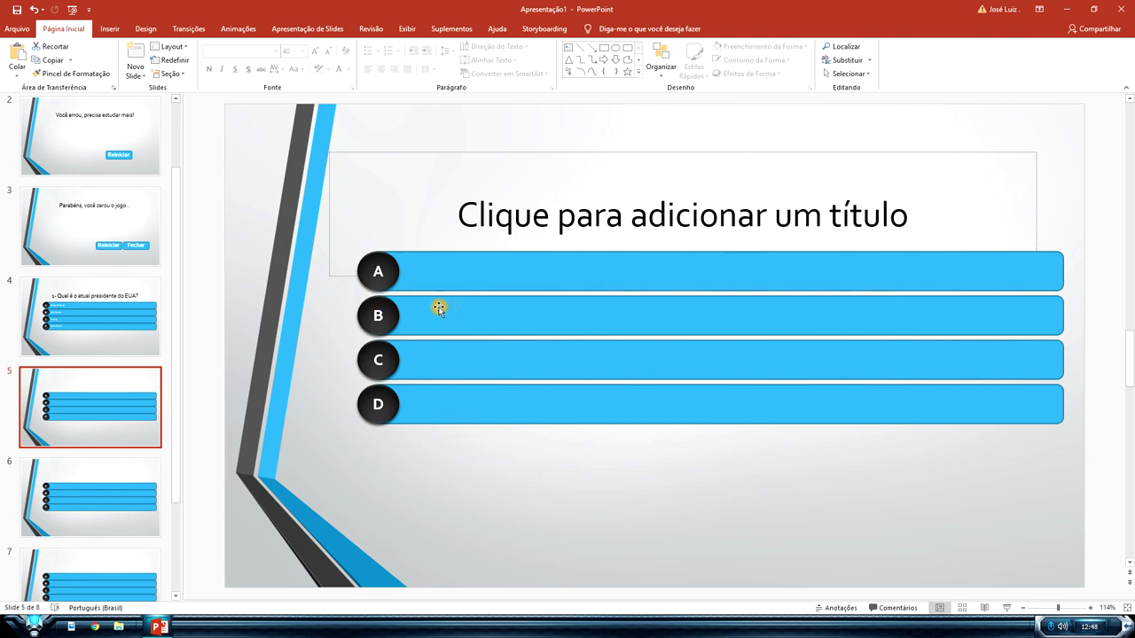
Delete the empty answer bars on slides 5, 6, 7 and 8.
{"action": "left_click_drag", "start_coordinate": [1089, 237], "coordinate": [295, 487]}
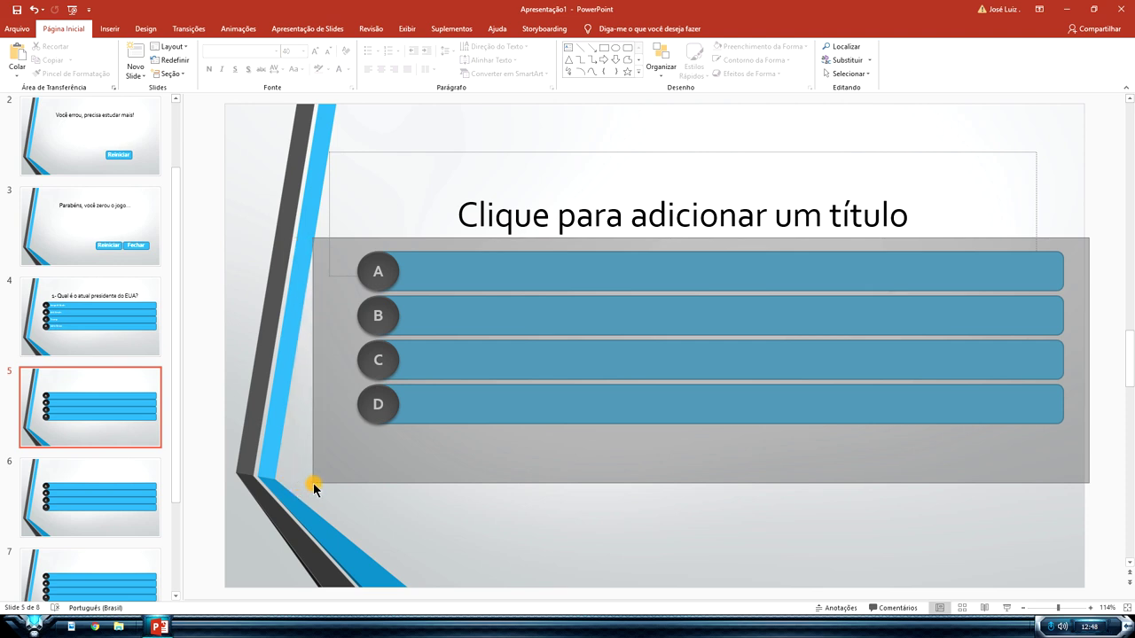
{"action": "left_click_drag", "start_coordinate": [296, 487], "coordinate": [314, 481]}
{"action": "key", "text": "Delete"}
{"action": "left_click", "coordinate": [149, 483]}
{"action": "mouse_move", "coordinate": [1108, 240]}
{"action": "left_mouse_down"}
{"action": "mouse_move", "coordinate": [355, 470]}
{"action": "mouse_move", "coordinate": [286, 464]}
{"action": "left_mouse_up"}
{"action": "key", "text": "Delete"}
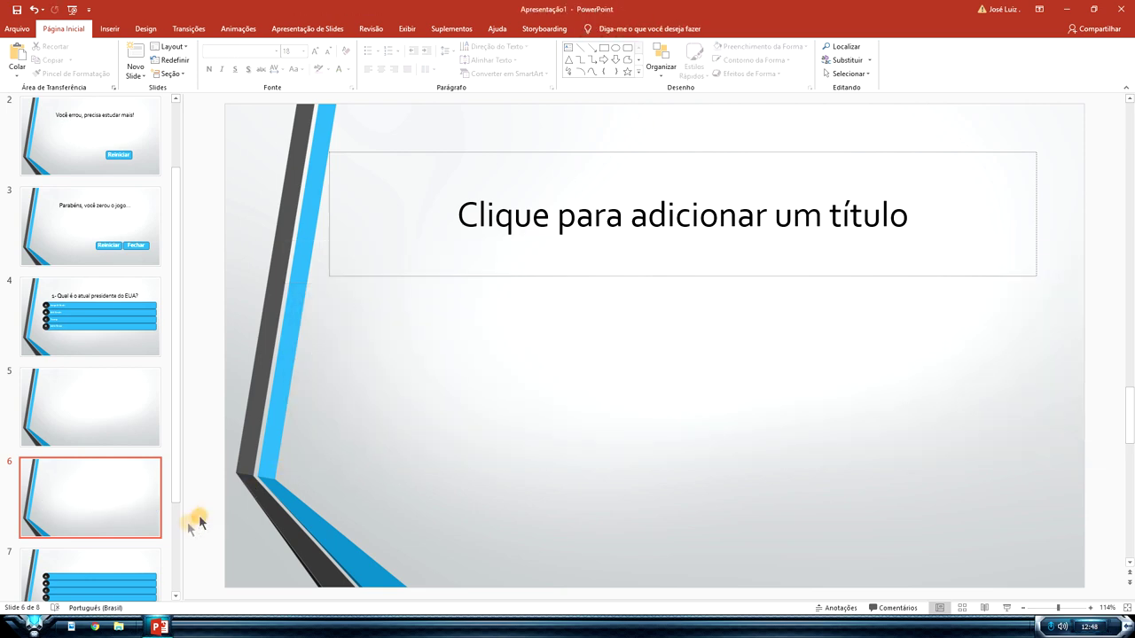
{"action": "left_click", "coordinate": [124, 567]}
{"action": "left_click_drag", "start_coordinate": [1098, 240], "coordinate": [318, 495]}
{"action": "key", "text": "Delete"}
{"action": "left_click", "coordinate": [158, 542]}
{"action": "left_click_drag", "start_coordinate": [1099, 235], "coordinate": [313, 487]}
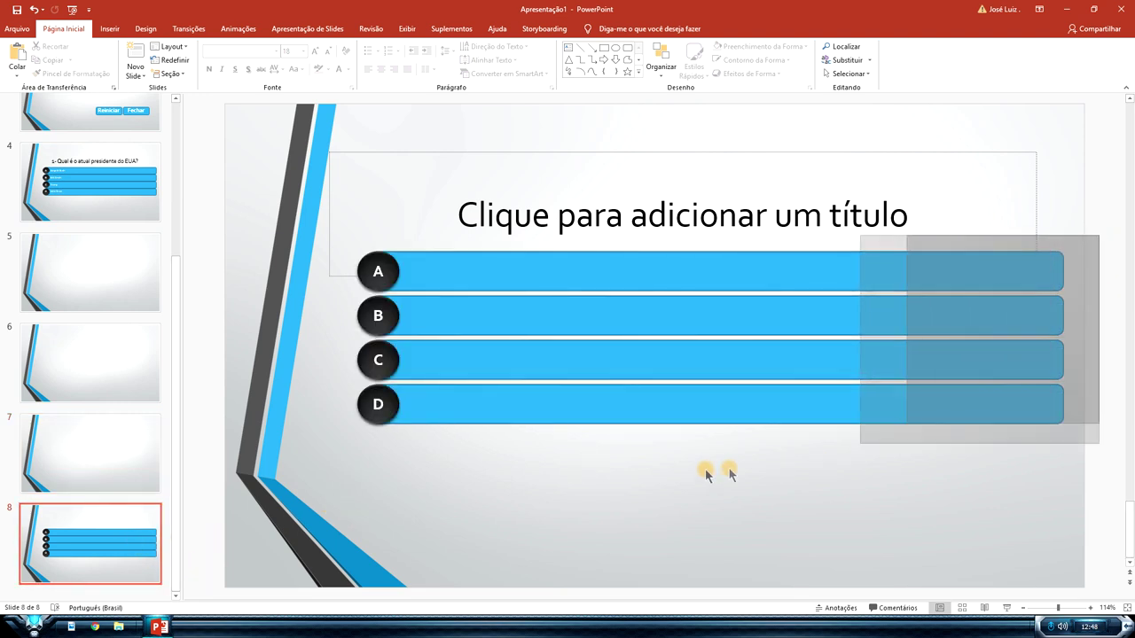
{"action": "key", "text": "Delete"}
Paste slide 4's four filled answer bars onto slides 5, 6, 7 and 8.
{"action": "left_click", "coordinate": [155, 513]}
{"action": "scroll", "coordinate": [146, 486], "scroll_direction": "up", "scroll_amount": 3}
{"action": "left_click", "coordinate": [128, 317]}
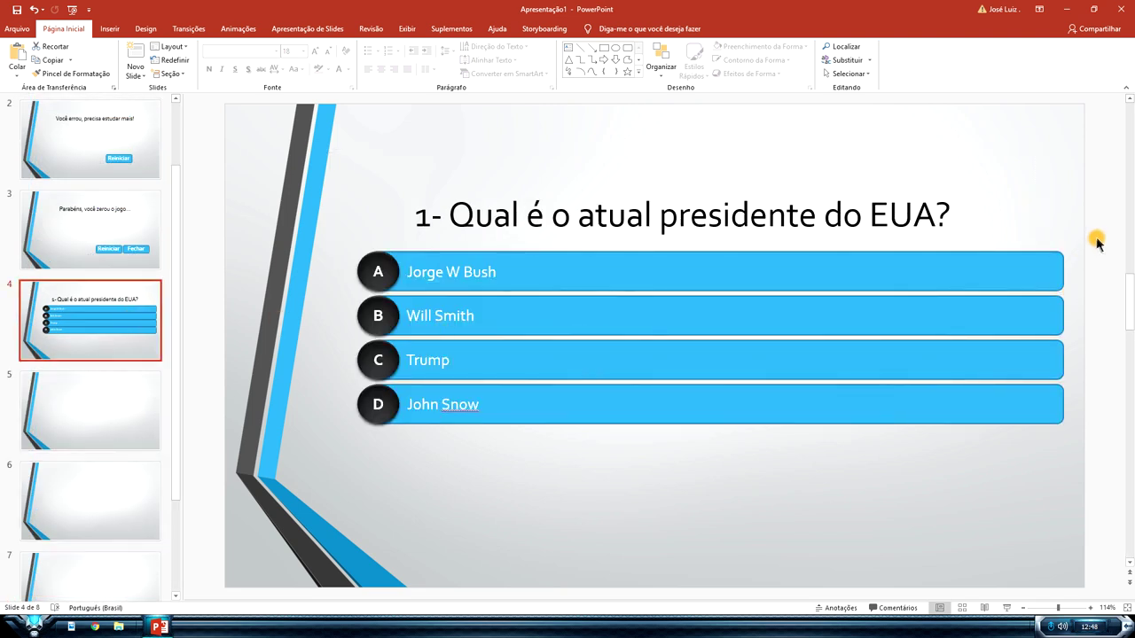
{"action": "left_click_drag", "start_coordinate": [1098, 236], "coordinate": [638, 470]}
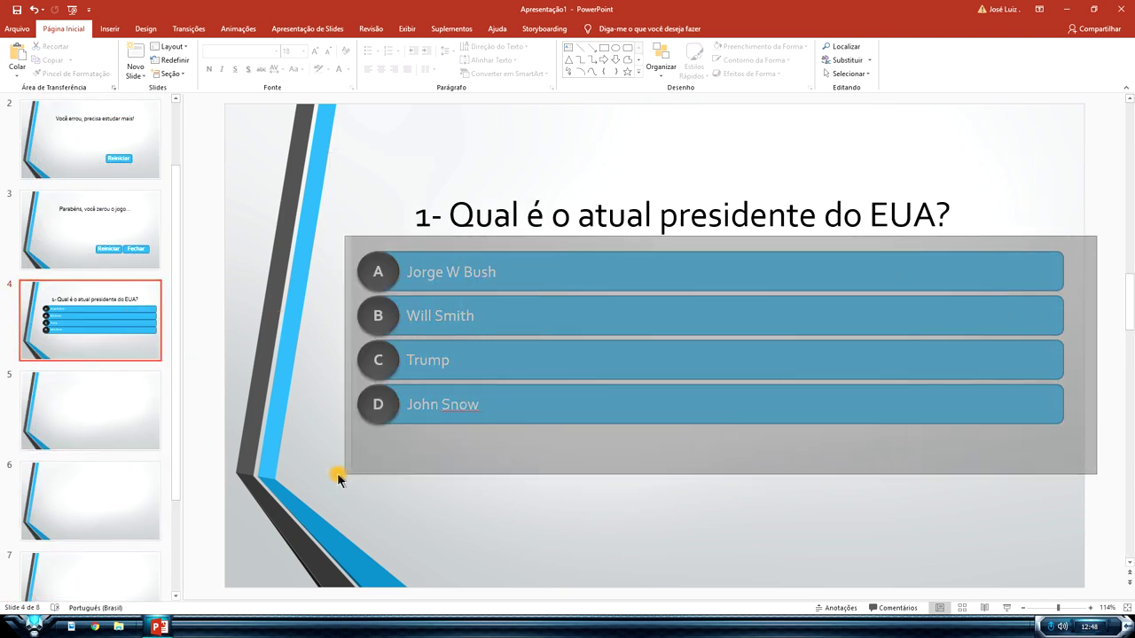
{"action": "left_click_drag", "start_coordinate": [639, 470], "coordinate": [337, 478]}
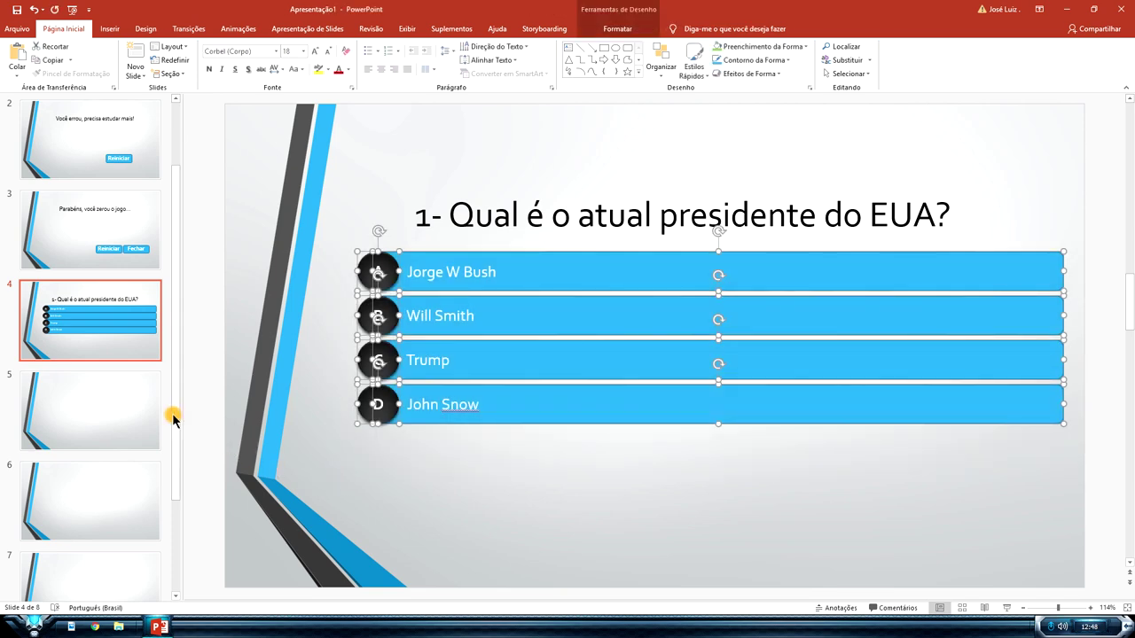
{"action": "left_click", "coordinate": [150, 408]}
{"action": "key", "text": "ctrl+v"}
{"action": "left_click", "coordinate": [140, 470]}
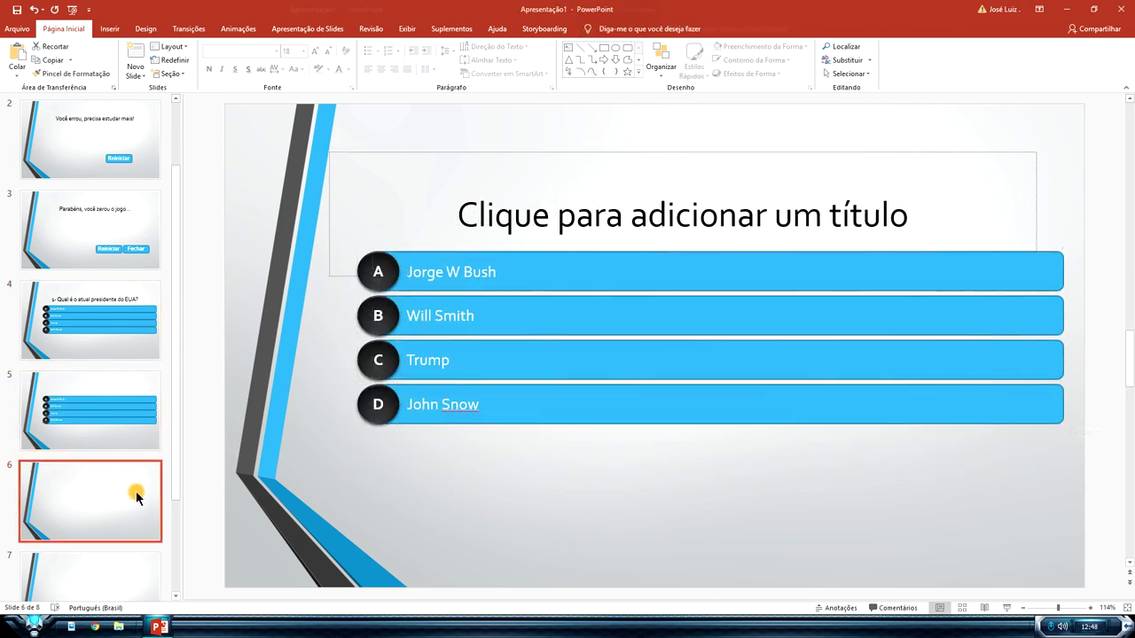
{"action": "key", "text": "ctrl+v"}
{"action": "left_click", "coordinate": [159, 576]}
{"action": "key", "text": "ctrl+v"}
{"action": "left_click", "coordinate": [133, 538]}
{"action": "key", "text": "ctrl+v"}
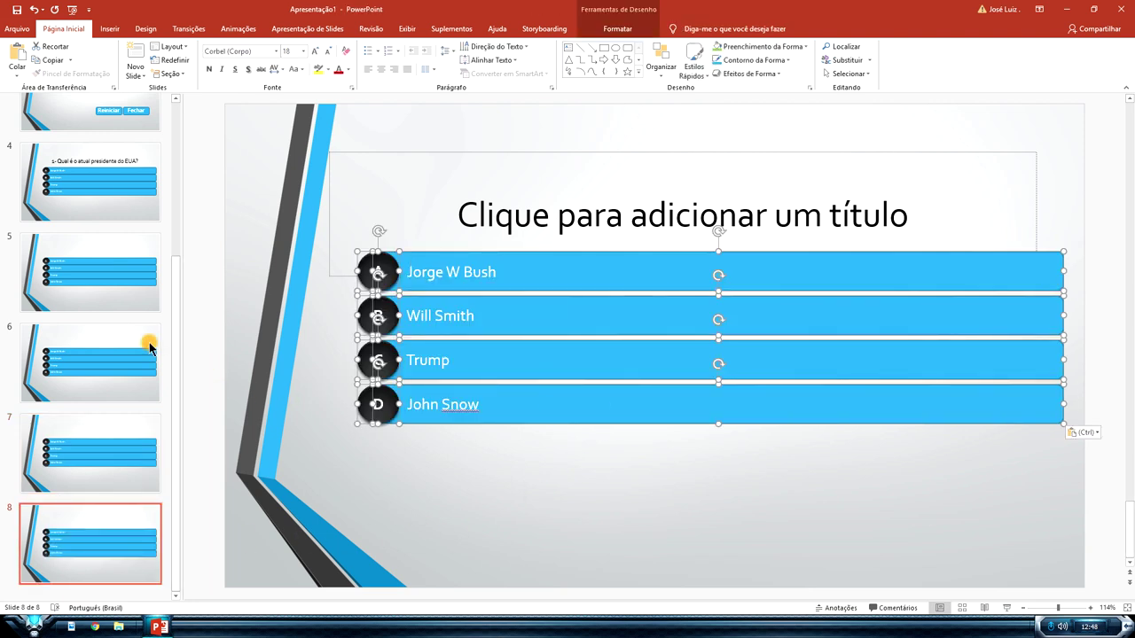
{"action": "left_click", "coordinate": [127, 260]}
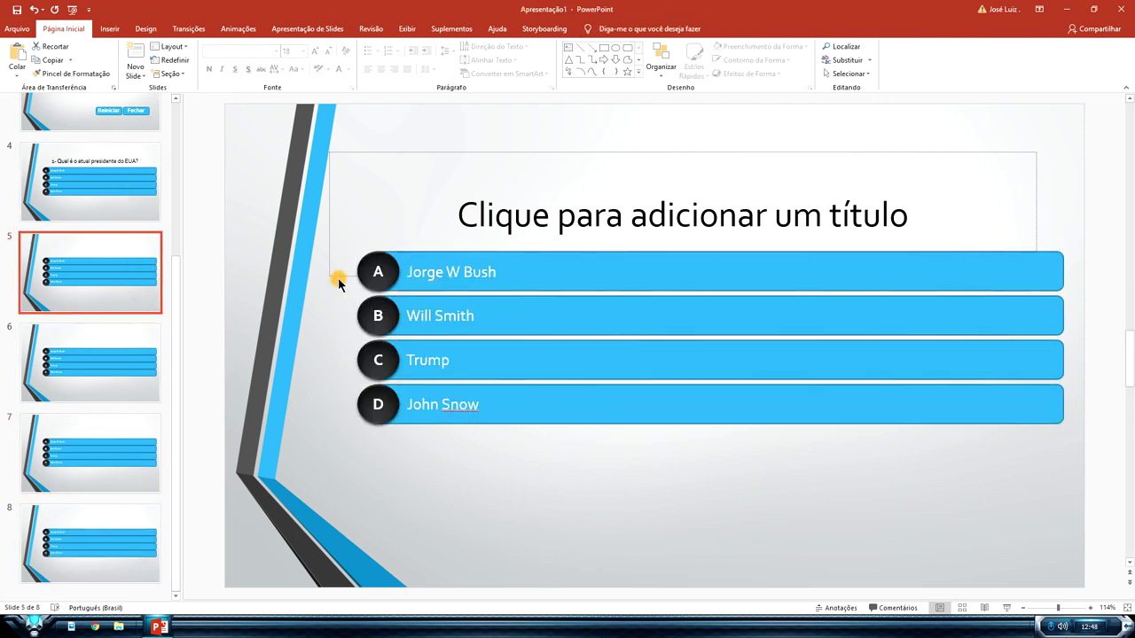
Type the slide 5 title '2- Qual é a Raiz de 49' and remove the space before 49.
{"action": "left_click", "coordinate": [655, 215]}
{"action": "type", "text": "2"}
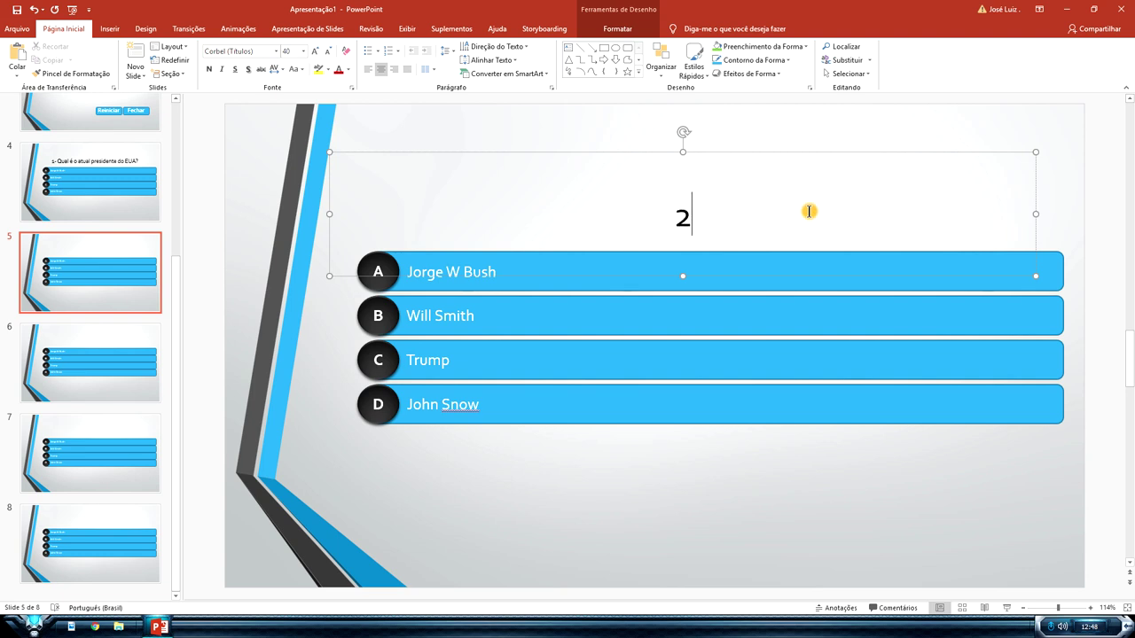
{"action": "type", "text": "- "}
{"action": "type", "text": "Qual "}
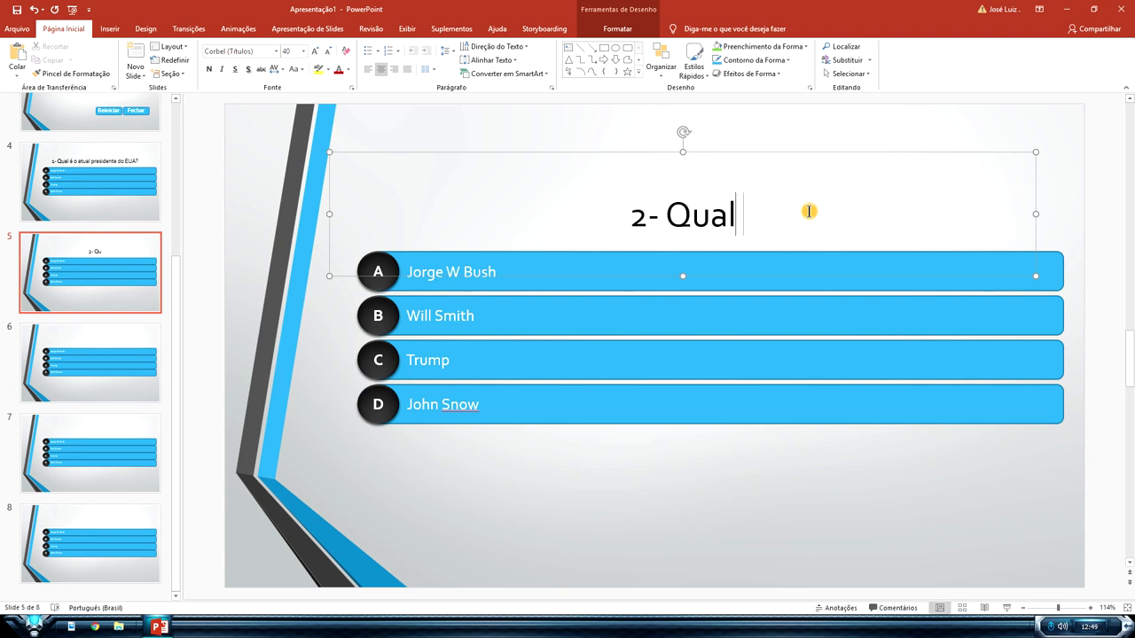
{"action": "type", "text": "é a Raiz de"}
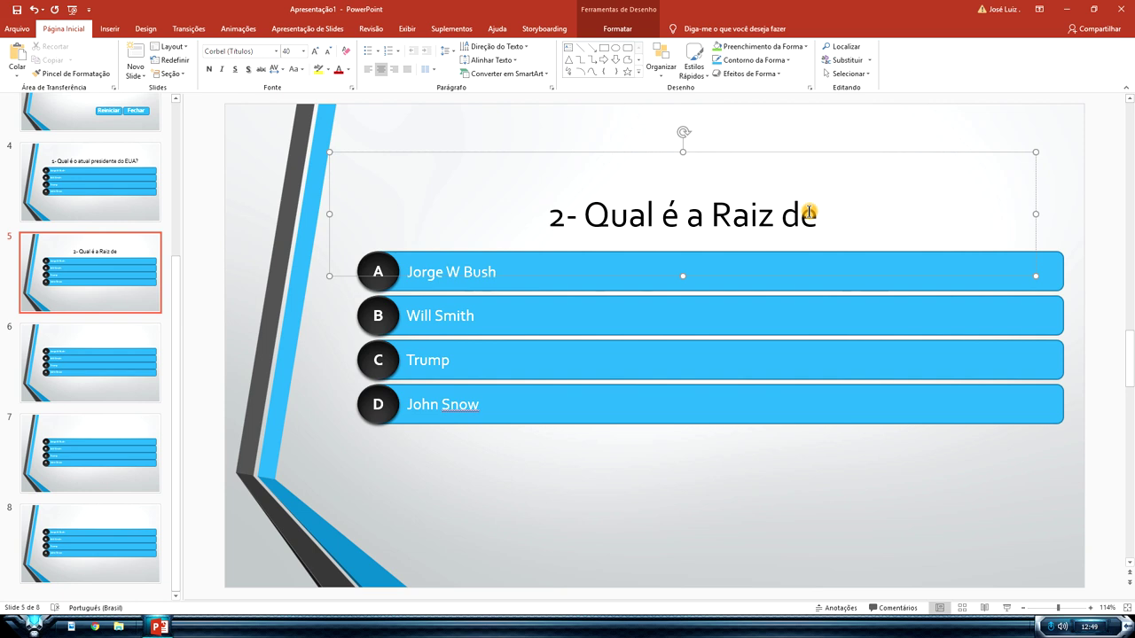
{"action": "type", "text": " 49"}
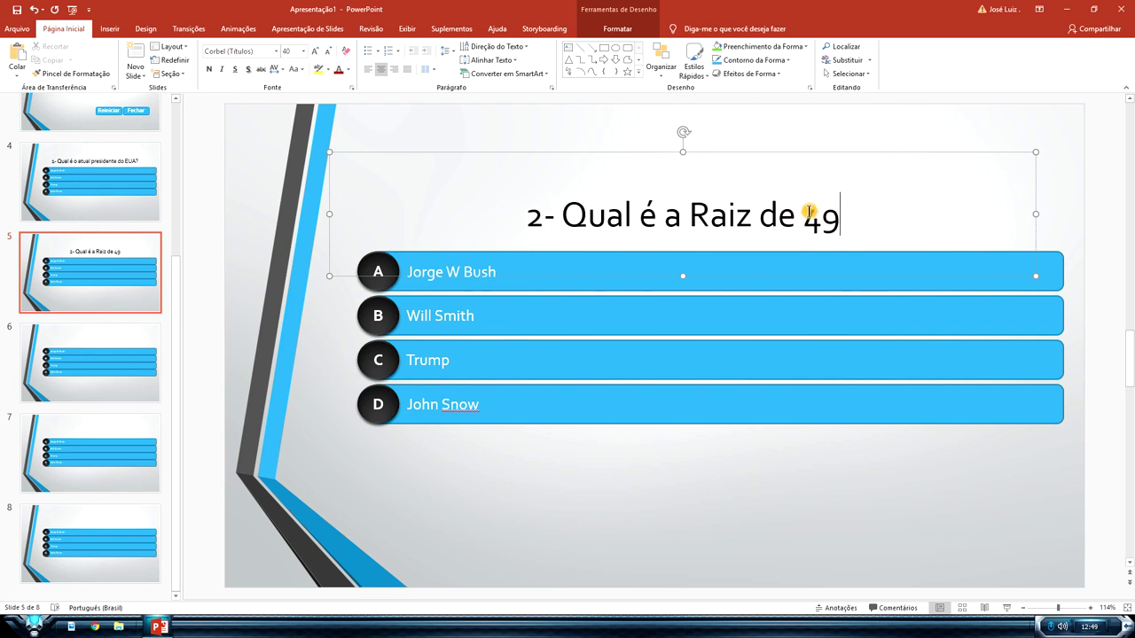
{"action": "left_click", "coordinate": [771, 495]}
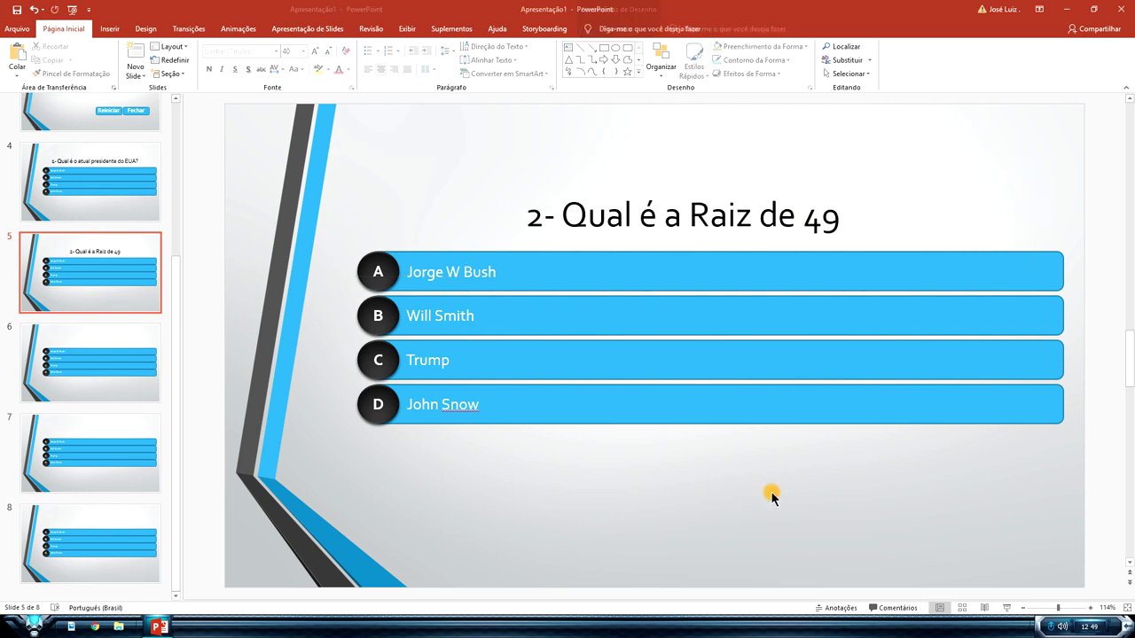
{"action": "left_click", "coordinate": [812, 222]}
{"action": "left_click", "coordinate": [802, 219]}
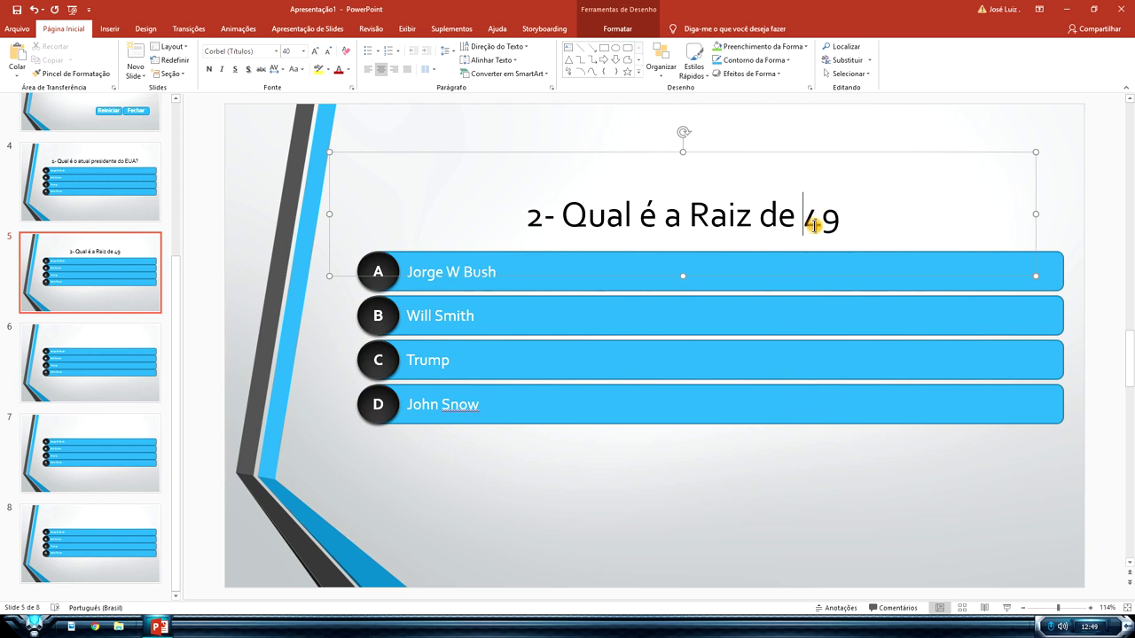
{"action": "key", "text": "BackSpace"}
Set slide 5's question title in Adobe Garamond Pro Bold.
{"action": "left_click", "coordinate": [693, 498]}
{"action": "left_click", "coordinate": [759, 214]}
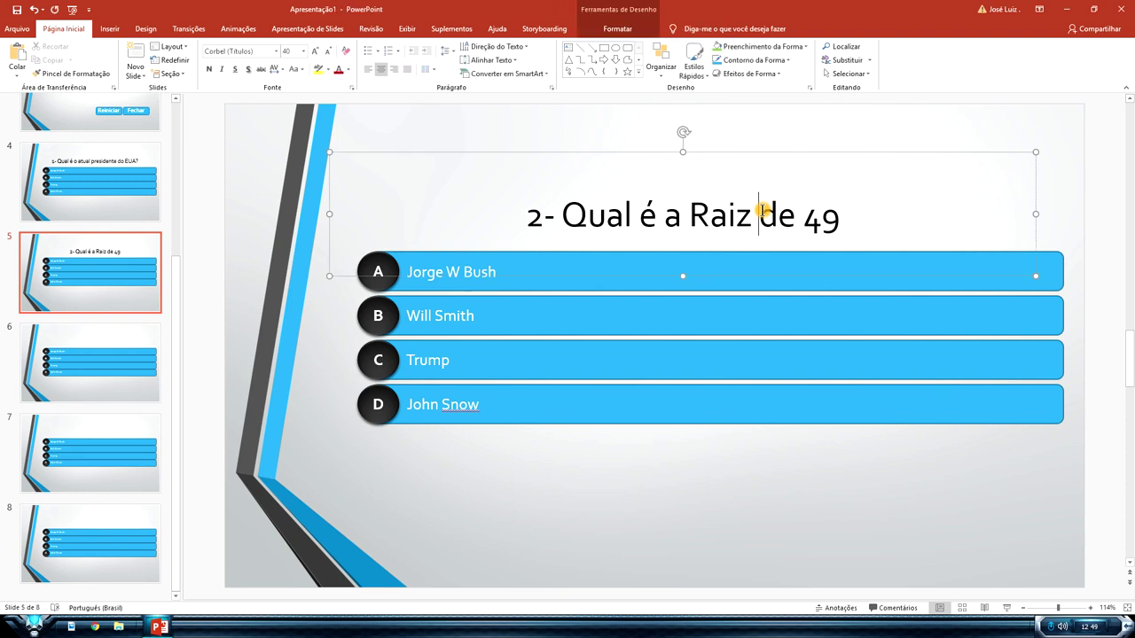
{"action": "left_click", "coordinate": [784, 152]}
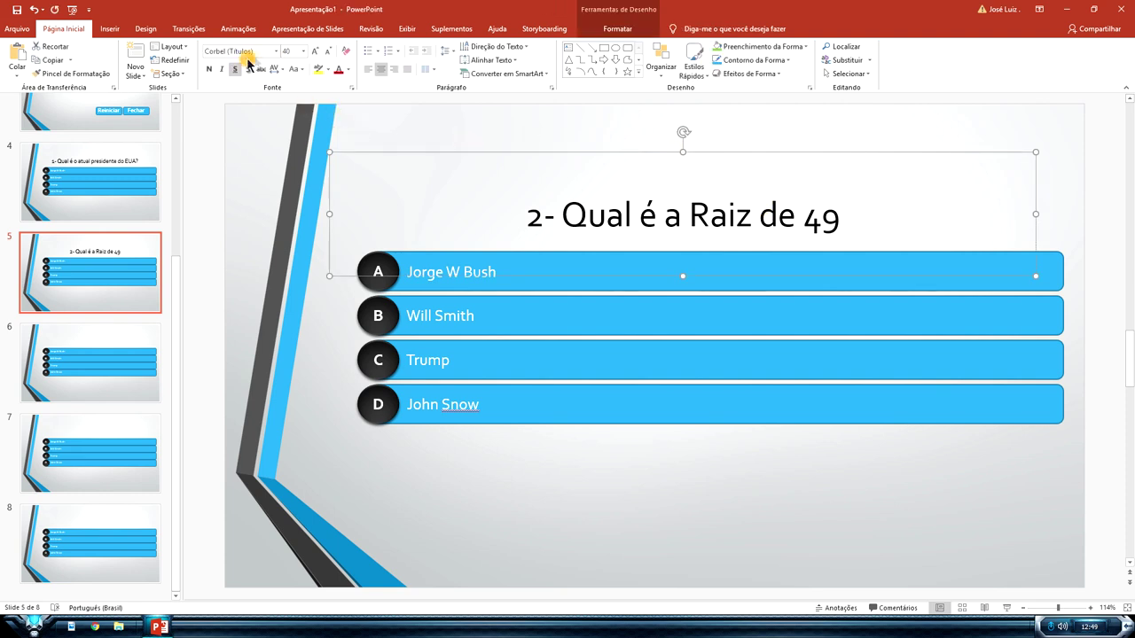
{"action": "left_click", "coordinate": [277, 52]}
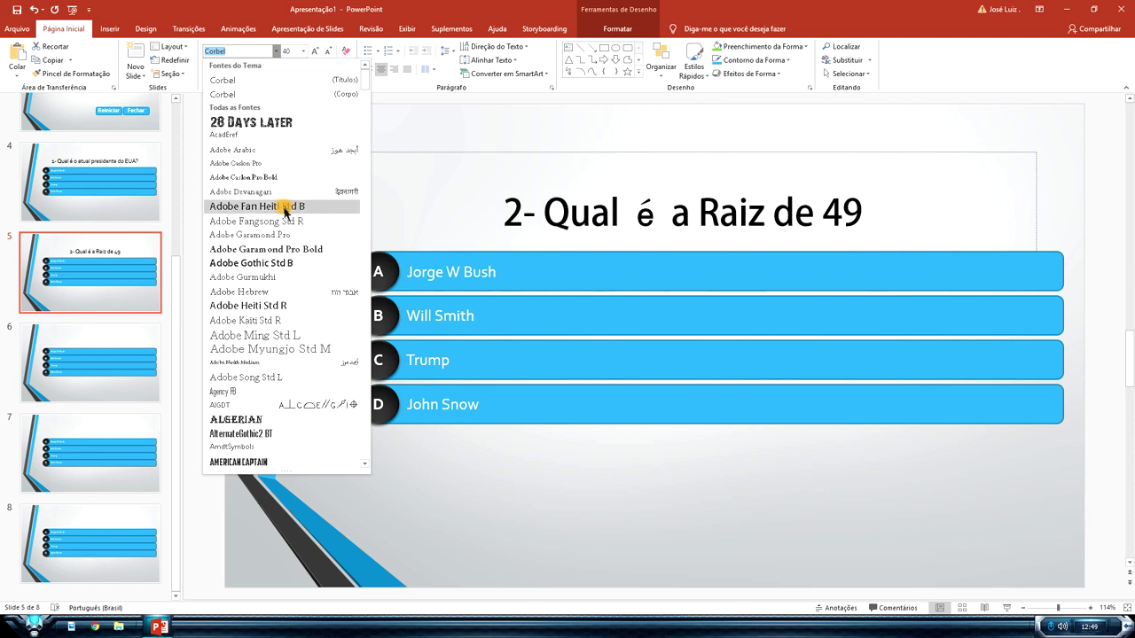
{"action": "left_click", "coordinate": [269, 251]}
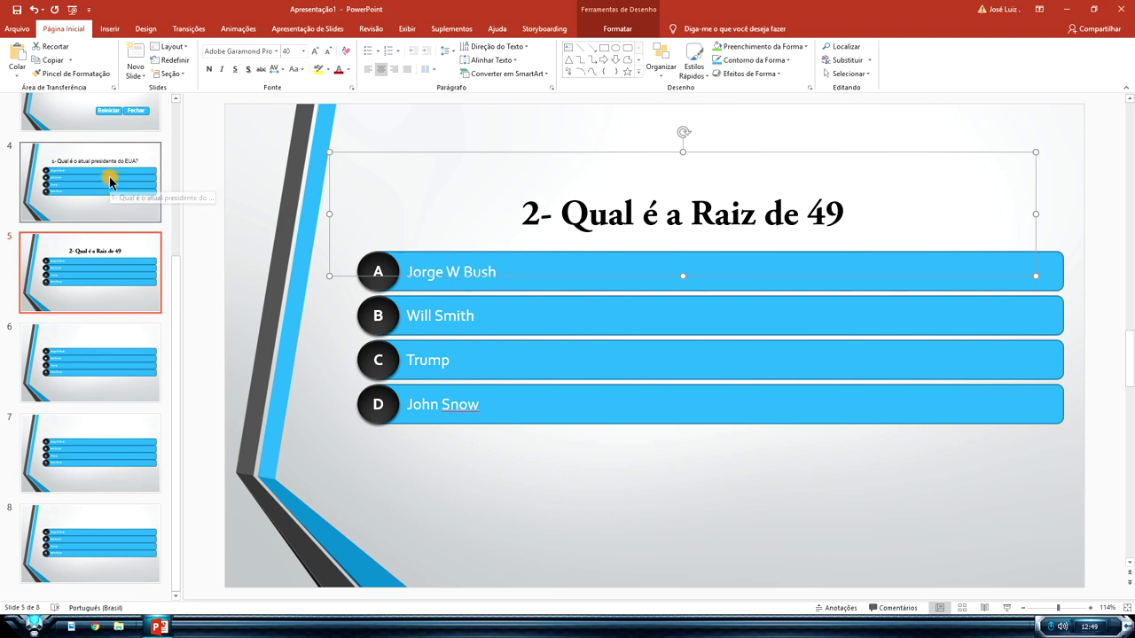
Set slide 4's question title in Adobe Garamond Pro Bold.
{"action": "left_click", "coordinate": [138, 180]}
{"action": "left_click", "coordinate": [590, 227]}
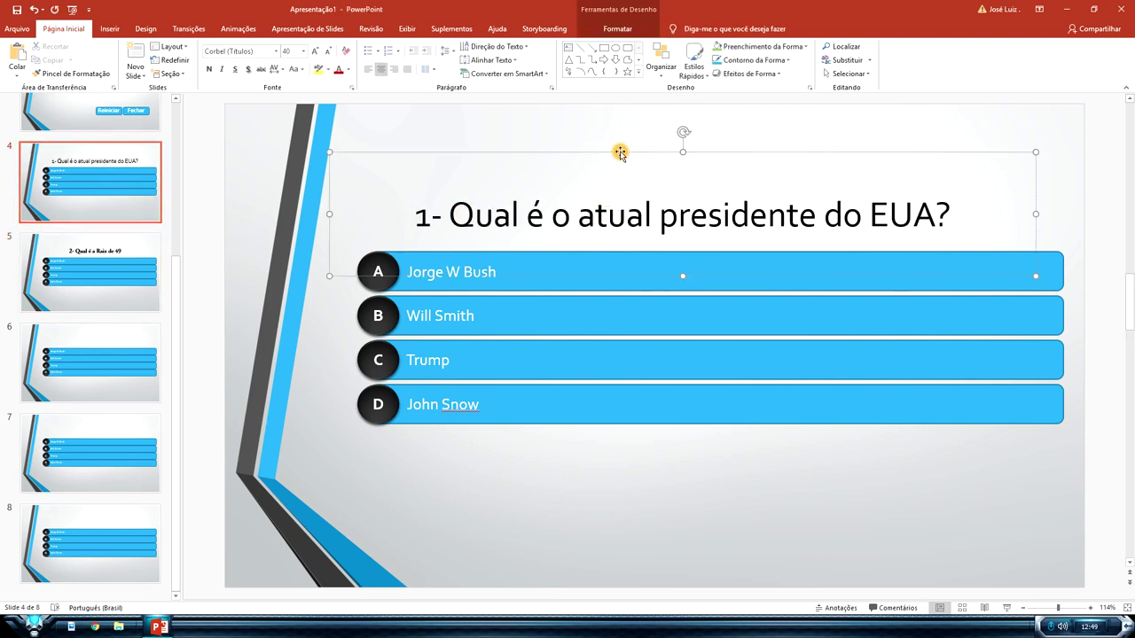
{"action": "left_click", "coordinate": [279, 54]}
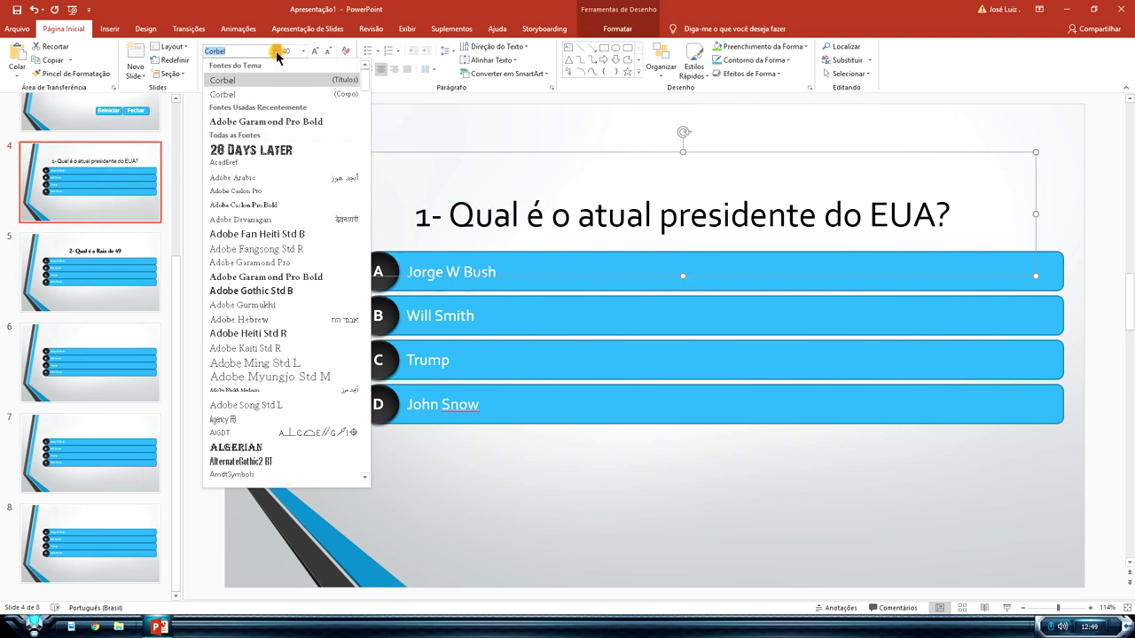
{"action": "left_click", "coordinate": [294, 122]}
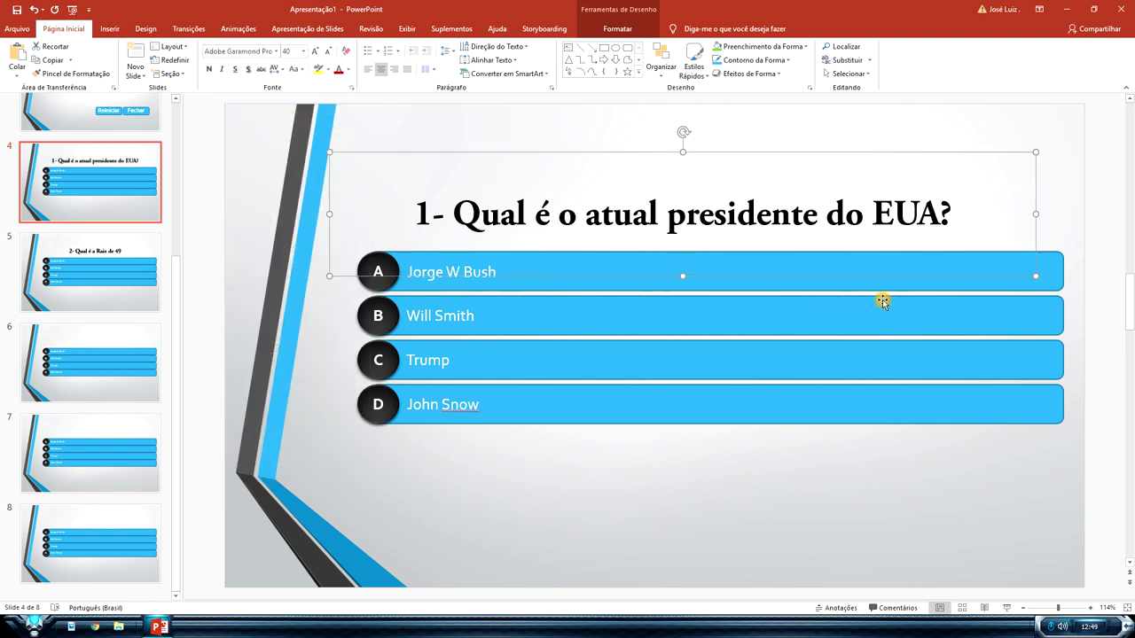
{"action": "left_click", "coordinate": [715, 495]}
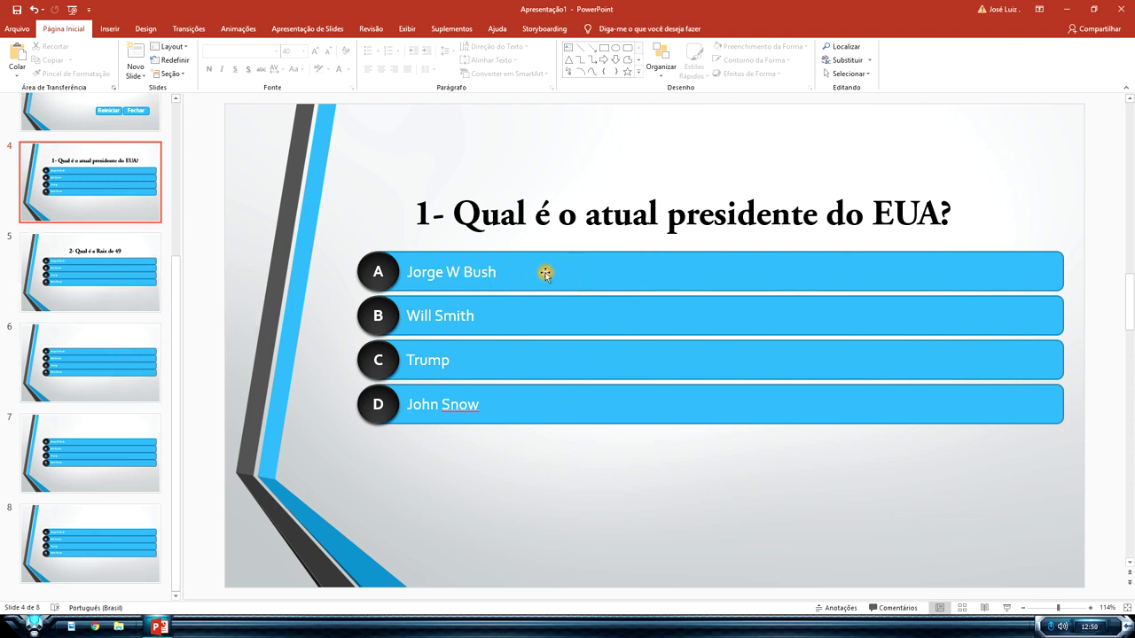
Apply Adobe Garamond Pro Bold to answer bars A–D on slide 4.
{"action": "left_click", "coordinate": [598, 255]}
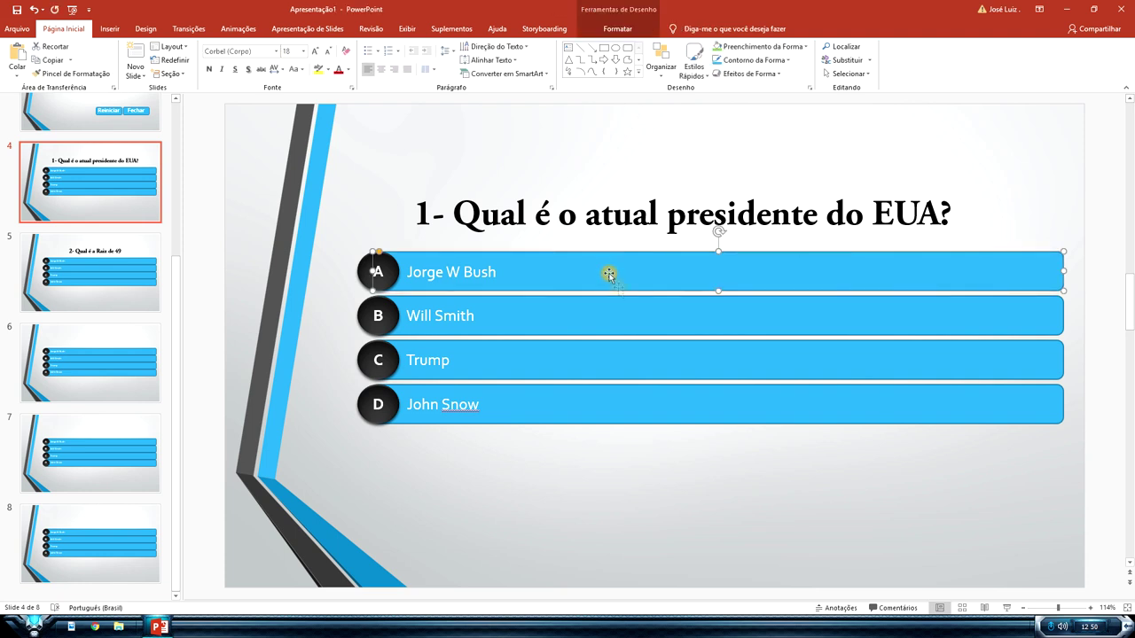
{"action": "left_click", "coordinate": [774, 317], "text": "shift"}
{"action": "left_click", "coordinate": [774, 359], "text": "shift"}
{"action": "left_click", "coordinate": [777, 402], "text": "shift"}
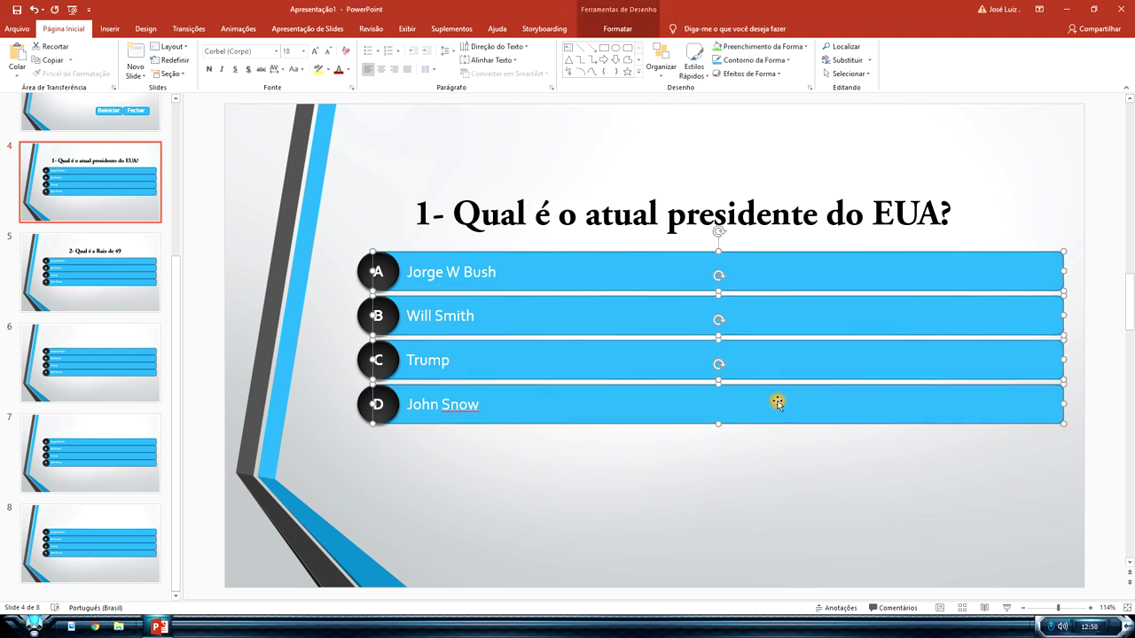
{"action": "left_click", "coordinate": [276, 50]}
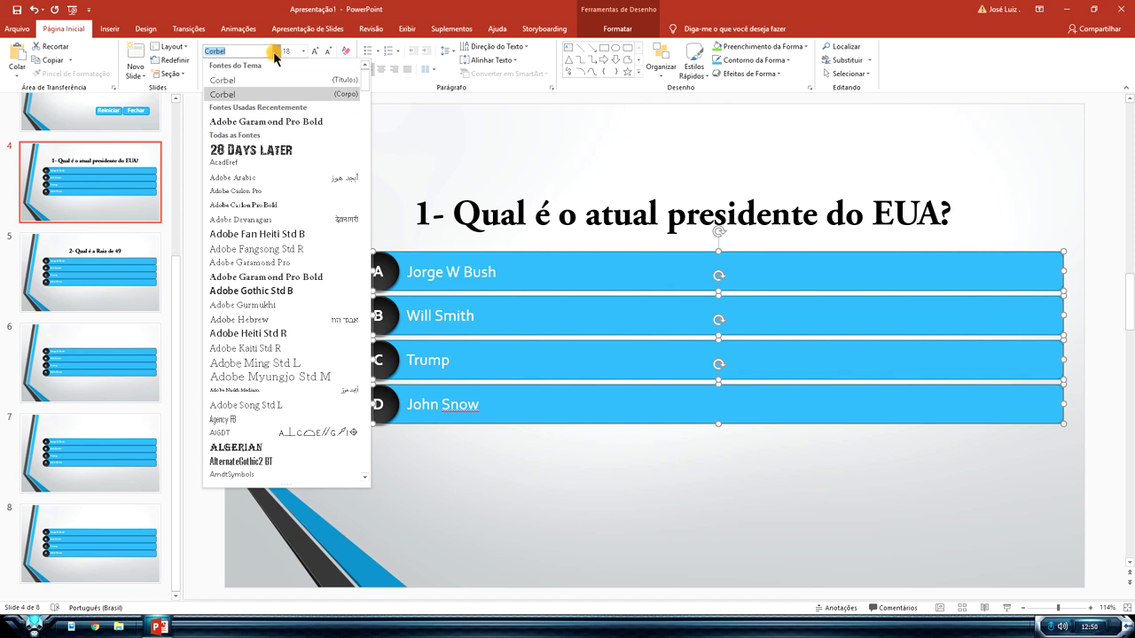
{"action": "left_click", "coordinate": [302, 124]}
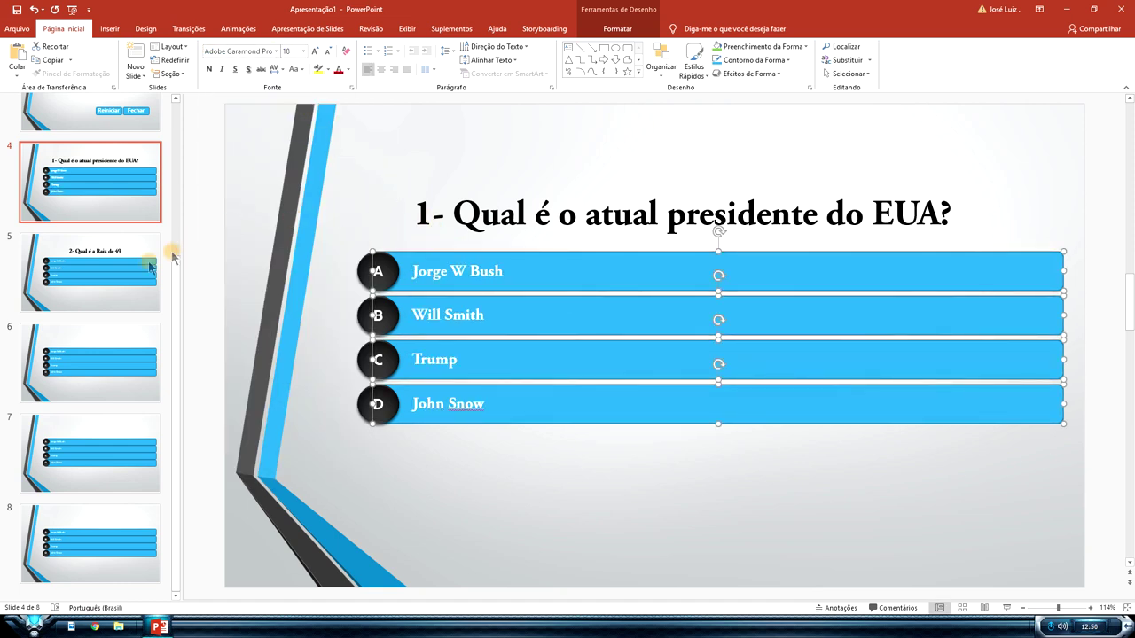
Apply Adobe Garamond Pro Bold to answer bars A–D on slide 5.
{"action": "left_click", "coordinate": [123, 271]}
{"action": "left_click", "coordinate": [579, 268]}
{"action": "left_click", "coordinate": [578, 310], "text": "shift"}
{"action": "left_click", "coordinate": [590, 359], "text": "shift"}
{"action": "left_click", "coordinate": [603, 406], "text": "shift"}
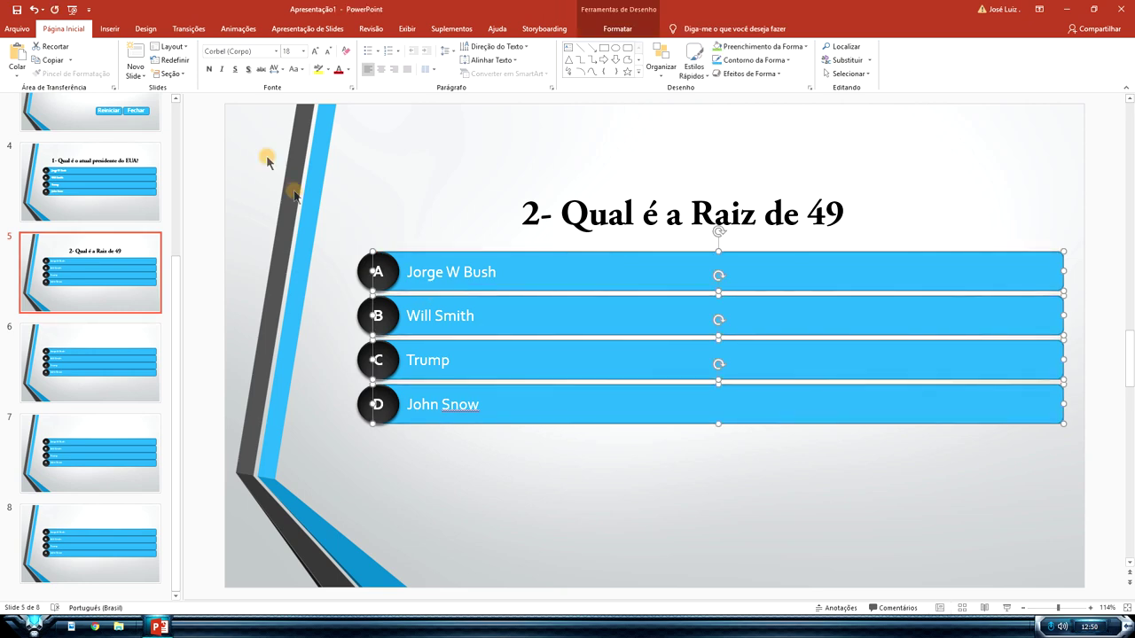
{"action": "left_click", "coordinate": [277, 51]}
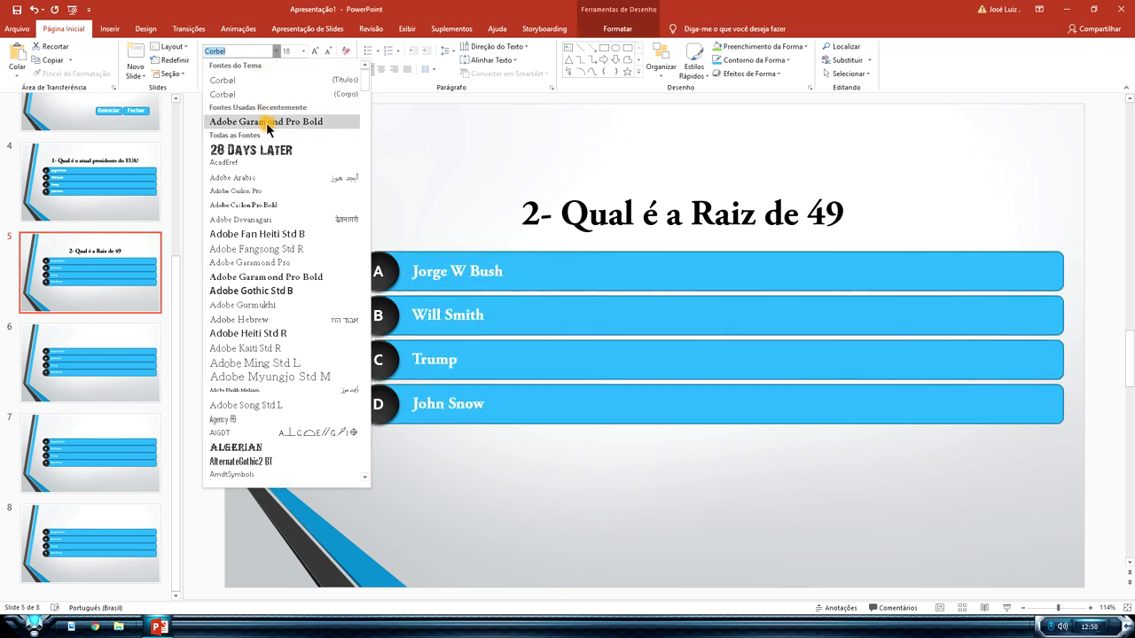
{"action": "left_click", "coordinate": [266, 122]}
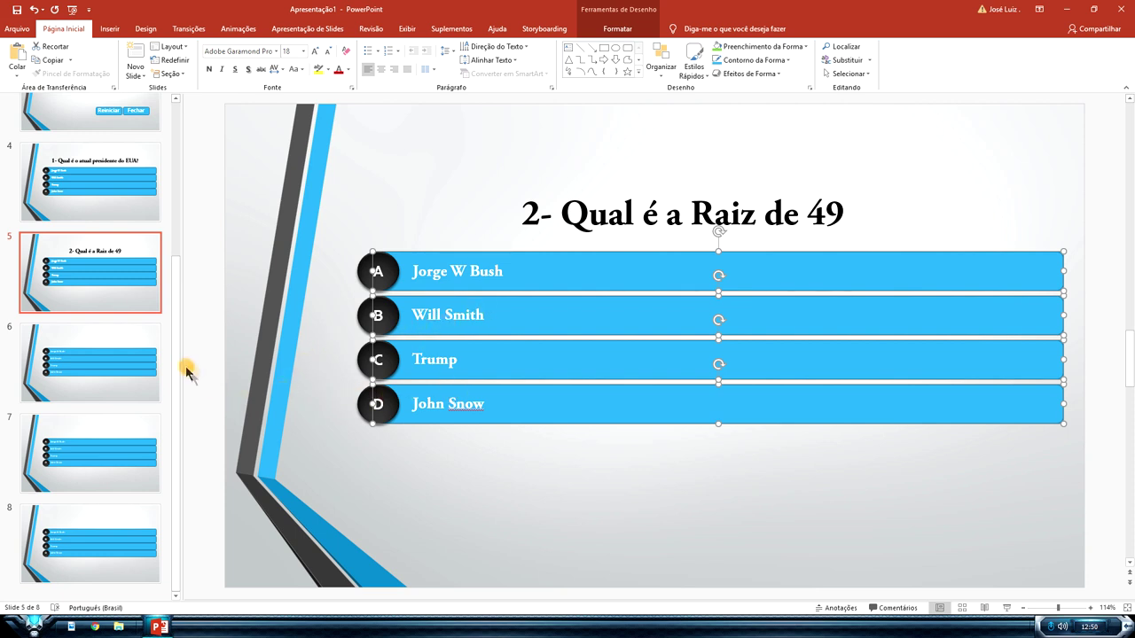
{"action": "left_click", "coordinate": [504, 272]}
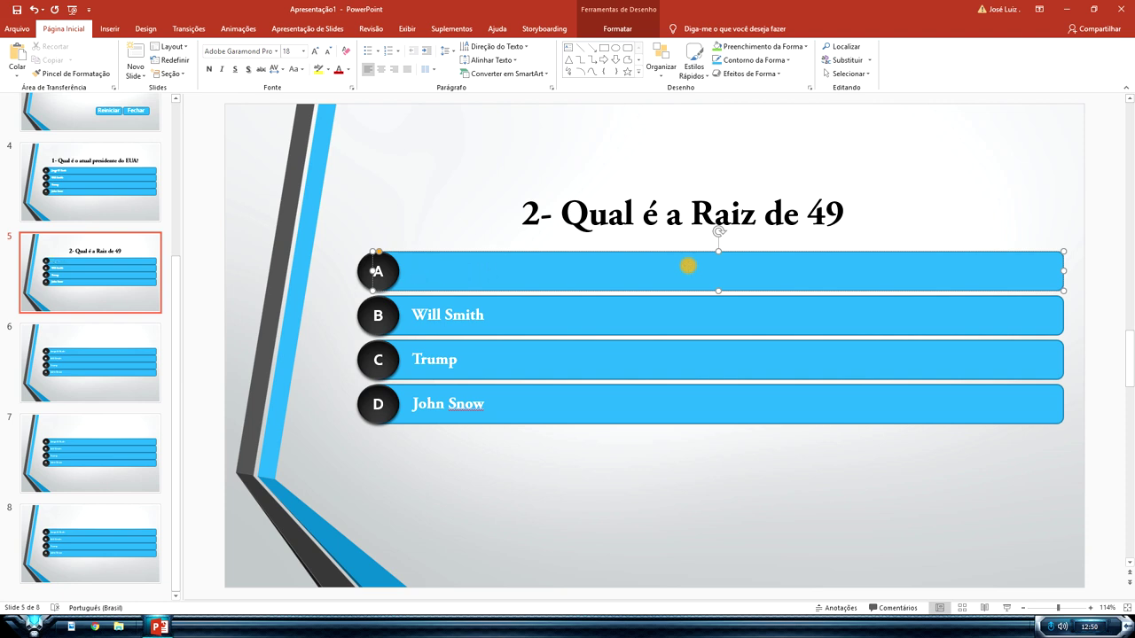
Replace slide 5's answers B, C and D with 7, 4 and 9.
{"action": "left_click", "coordinate": [486, 319]}
{"action": "left_click_drag", "start_coordinate": [486, 317], "coordinate": [424, 321]}
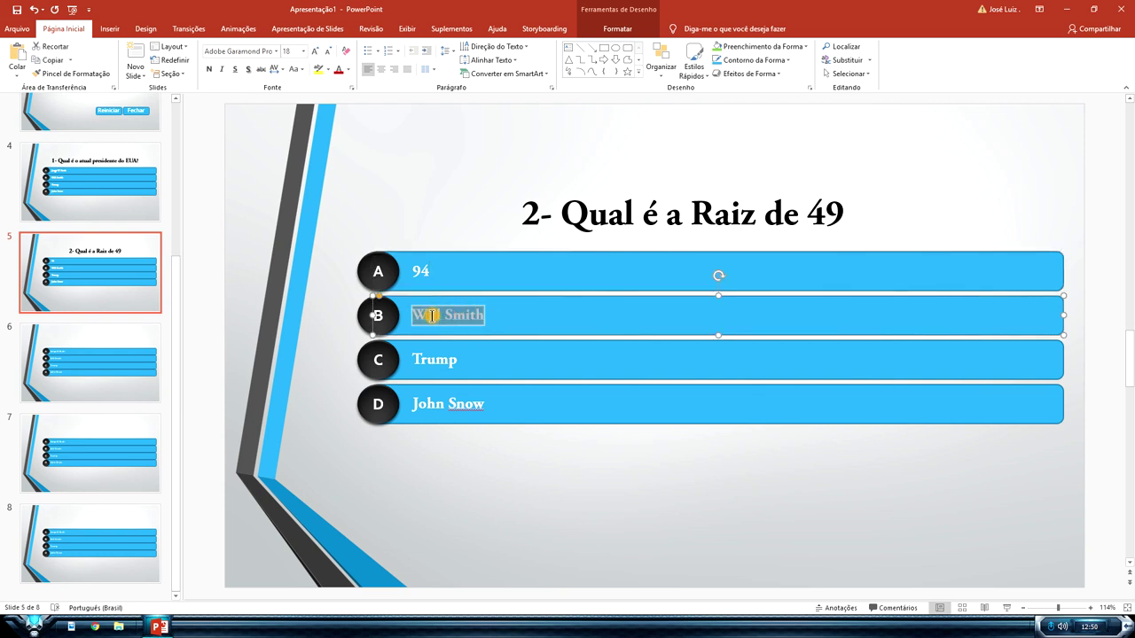
{"action": "type", "text": "7"}
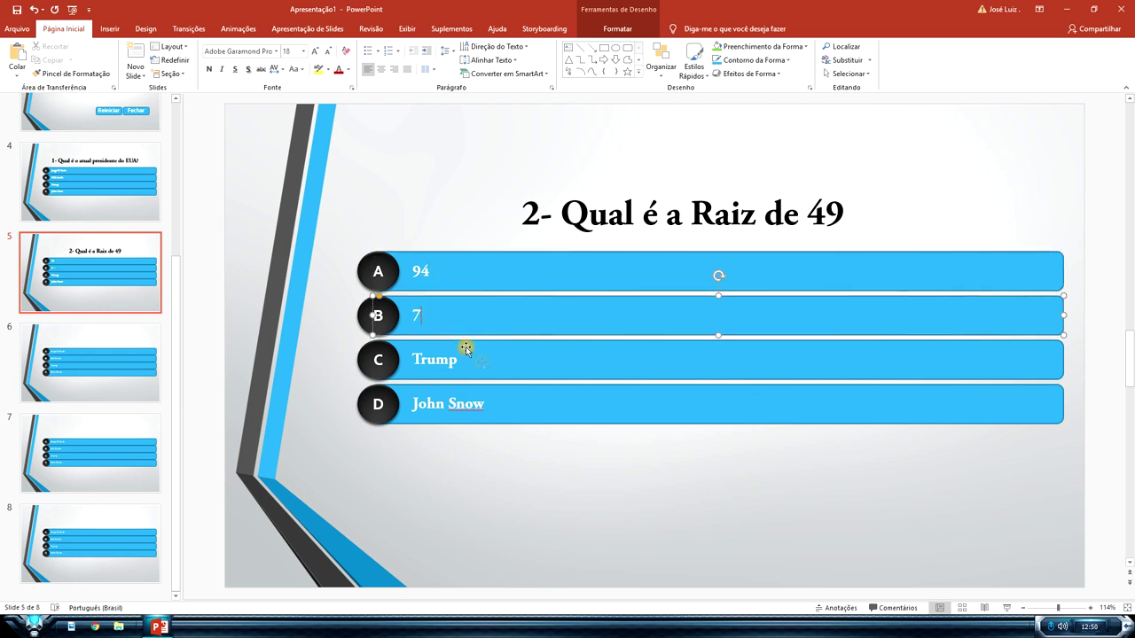
{"action": "left_click", "coordinate": [443, 358]}
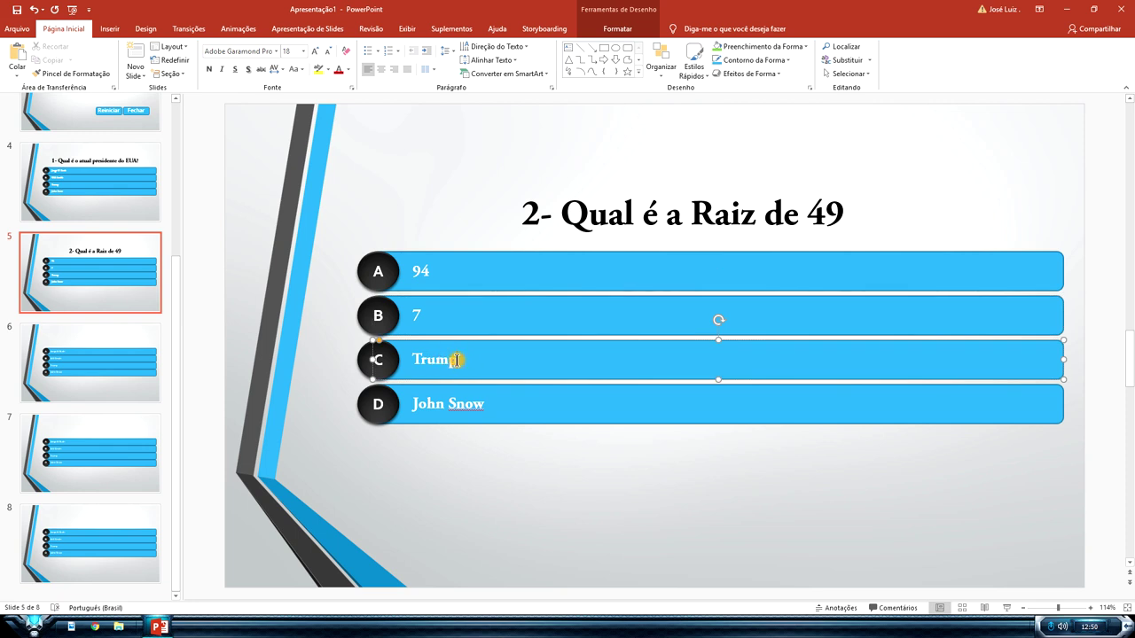
{"action": "left_click_drag", "start_coordinate": [434, 359], "coordinate": [413, 359]}
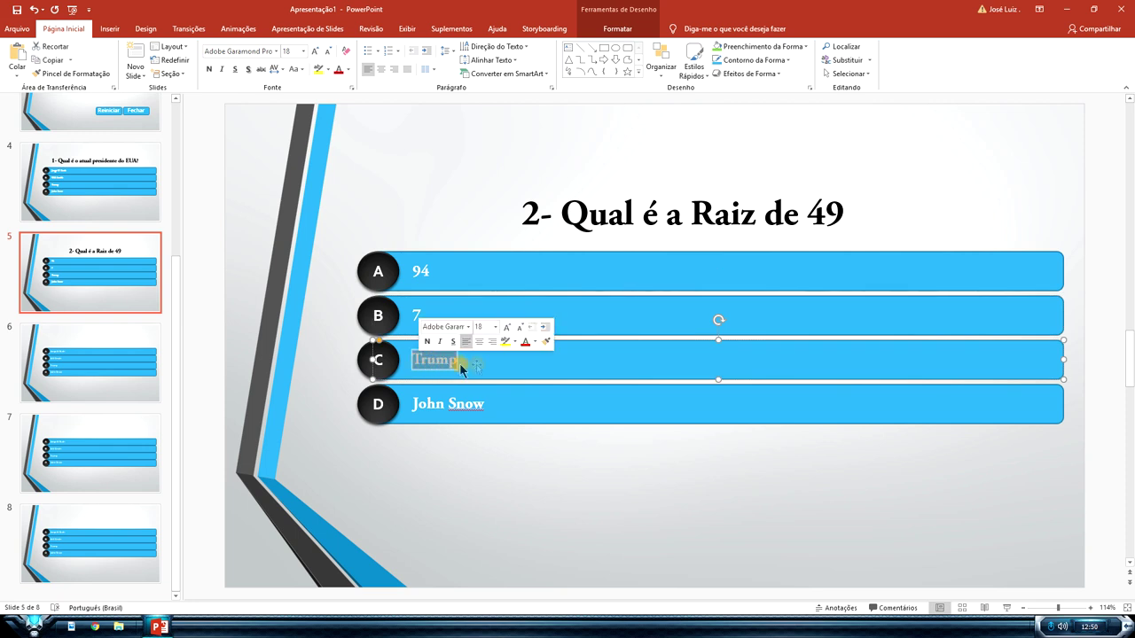
{"action": "type", "text": "4"}
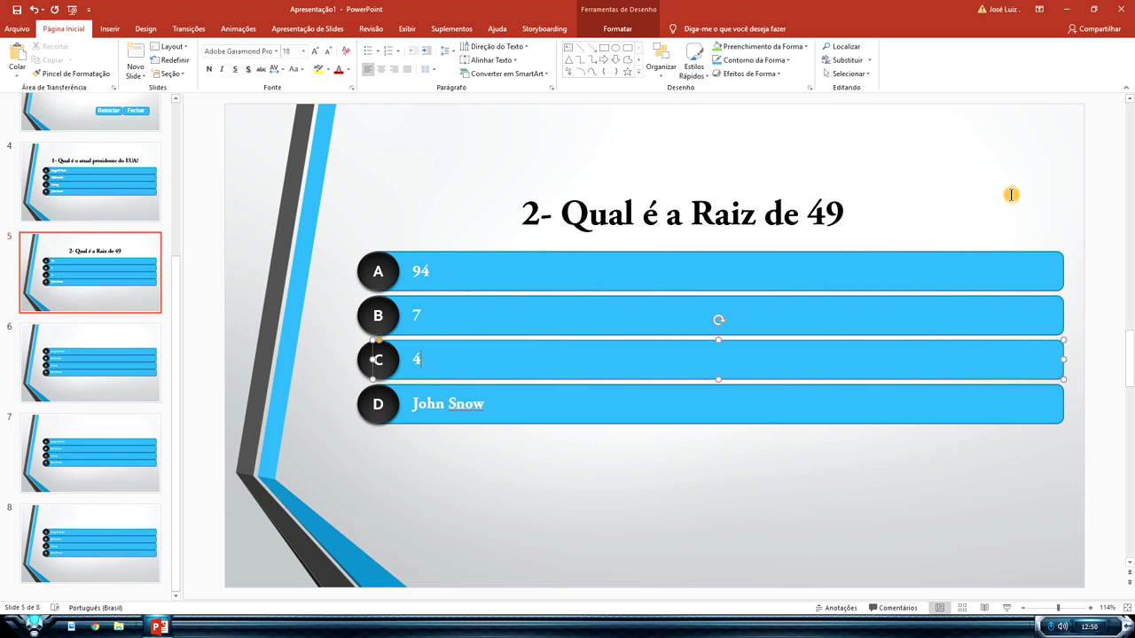
{"action": "left_click", "coordinate": [472, 403]}
{"action": "left_click_drag", "start_coordinate": [486, 405], "coordinate": [414, 403]}
{"action": "type", "text": "9"}
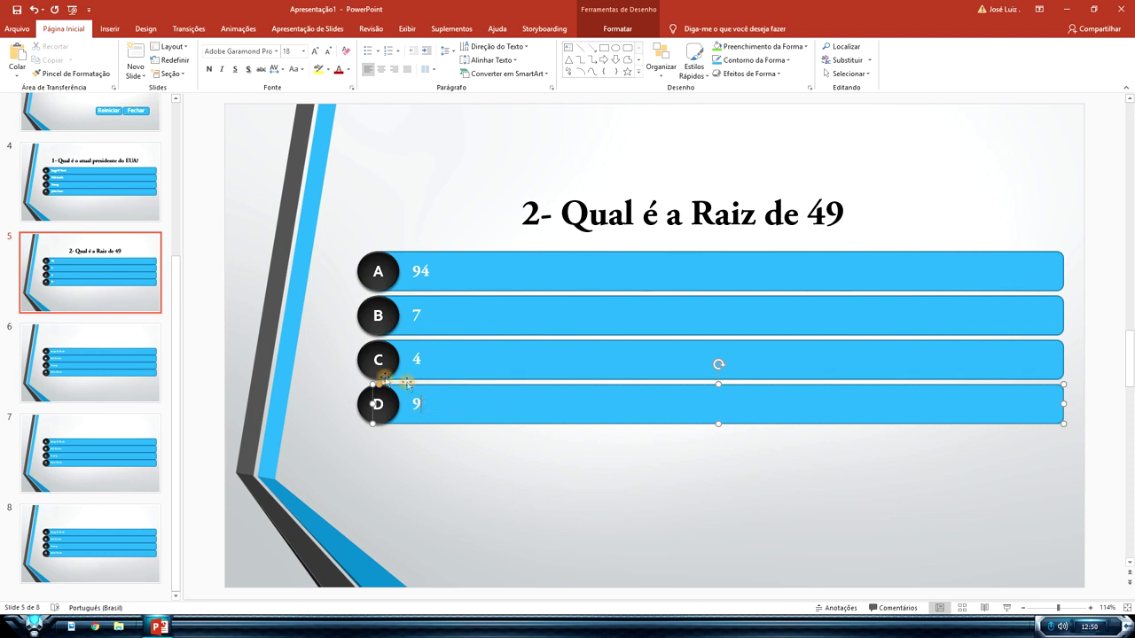
{"action": "left_click", "coordinate": [434, 514]}
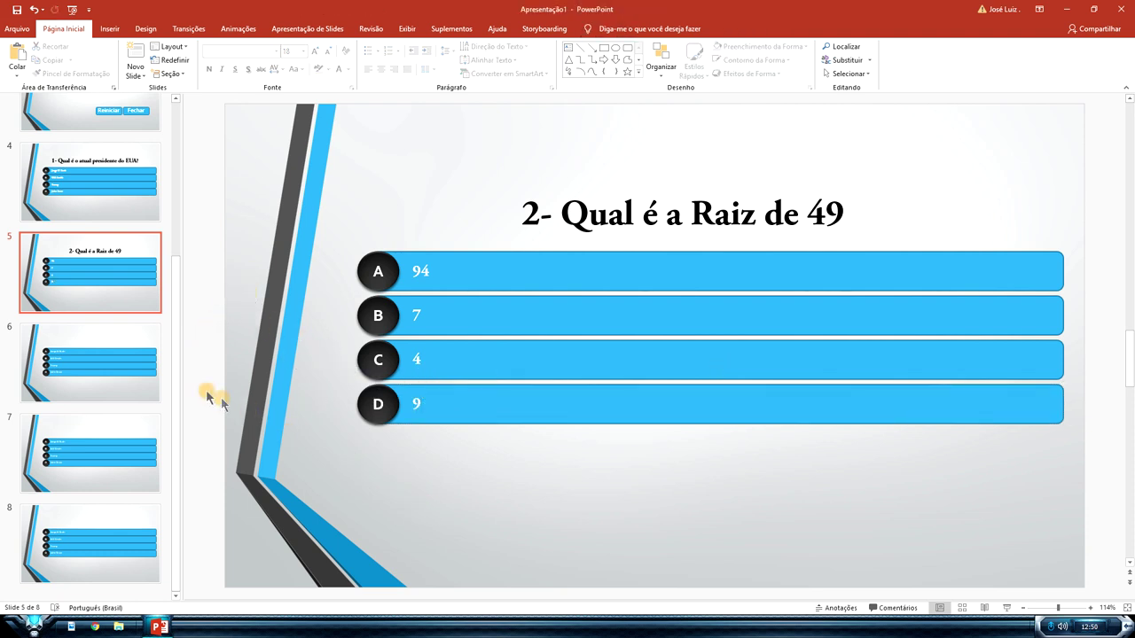
{"action": "left_click", "coordinate": [113, 370]}
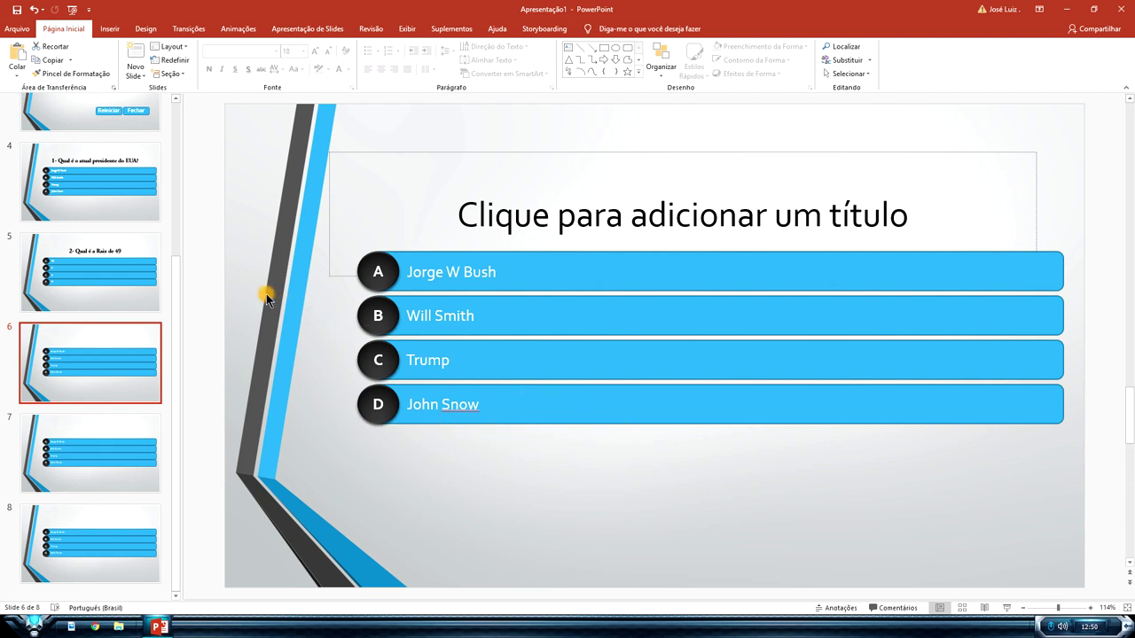
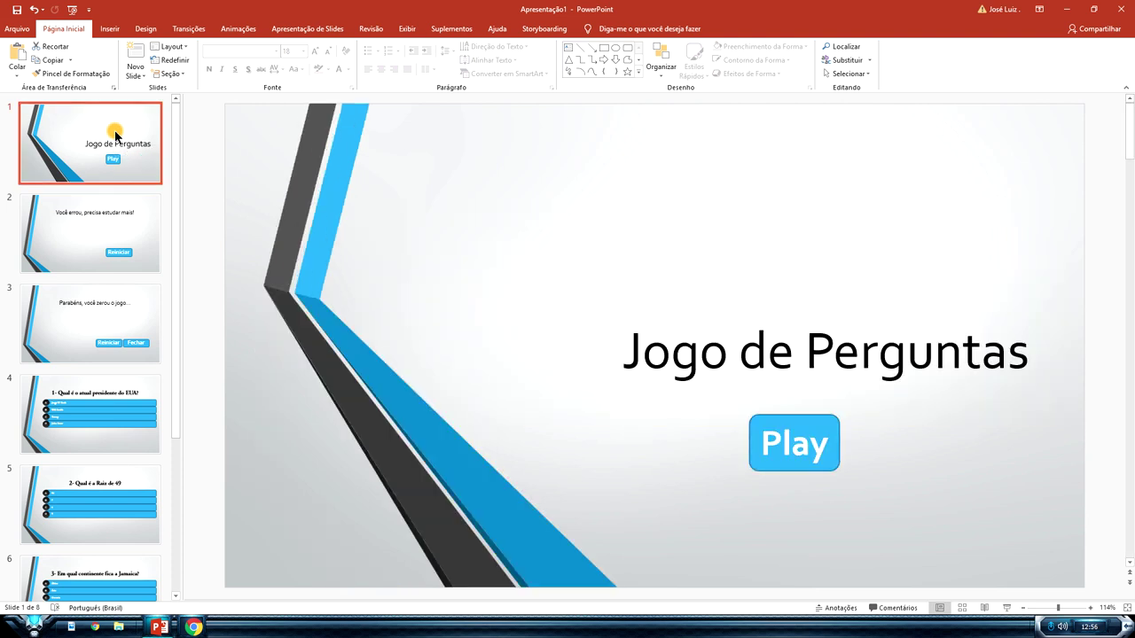
Left-align the question titles on slides 4, 5 and 6.
{"action": "scroll", "coordinate": [125, 334], "scroll_direction": "down", "scroll_amount": 1}
{"action": "scroll", "coordinate": [125, 334], "scroll_direction": "down", "scroll_amount": 4}
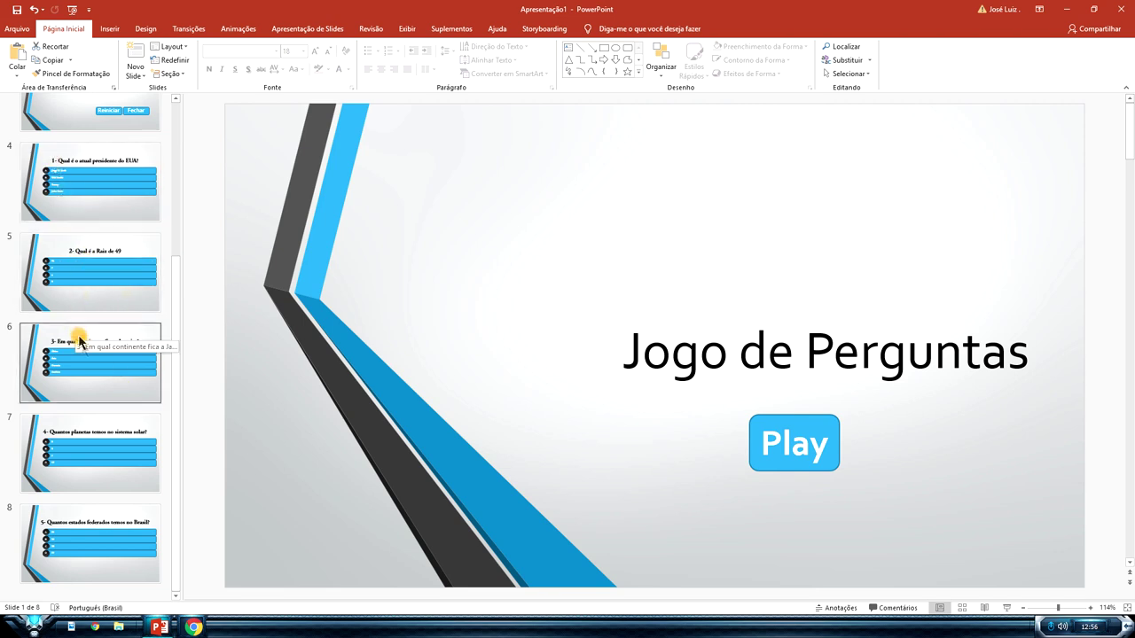
{"action": "left_click", "coordinate": [81, 182]}
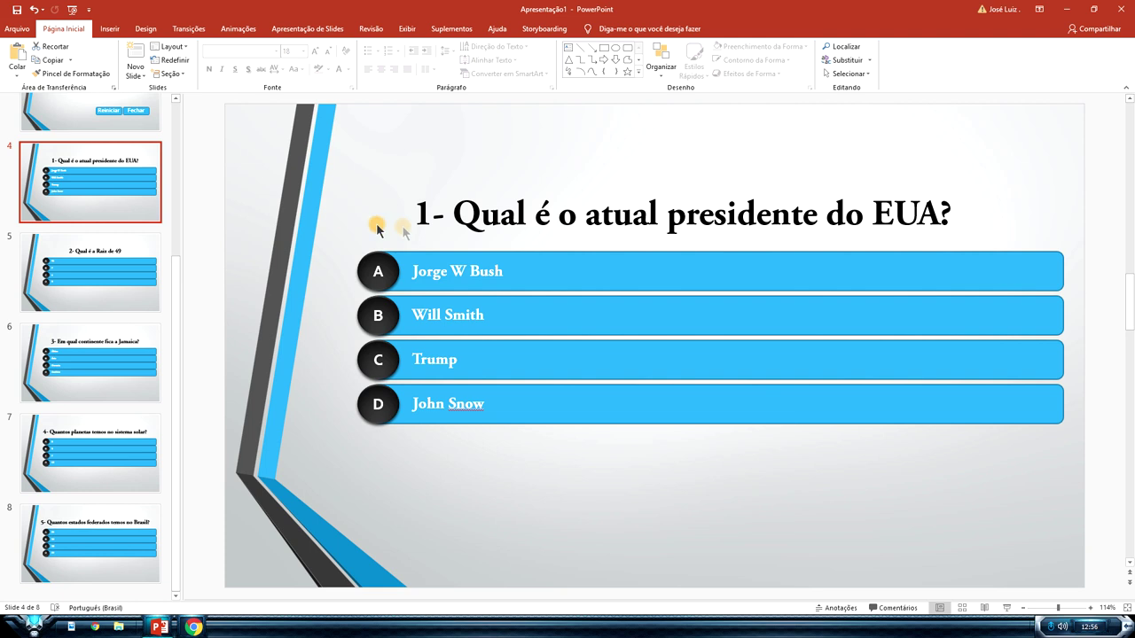
{"action": "left_click", "coordinate": [440, 220]}
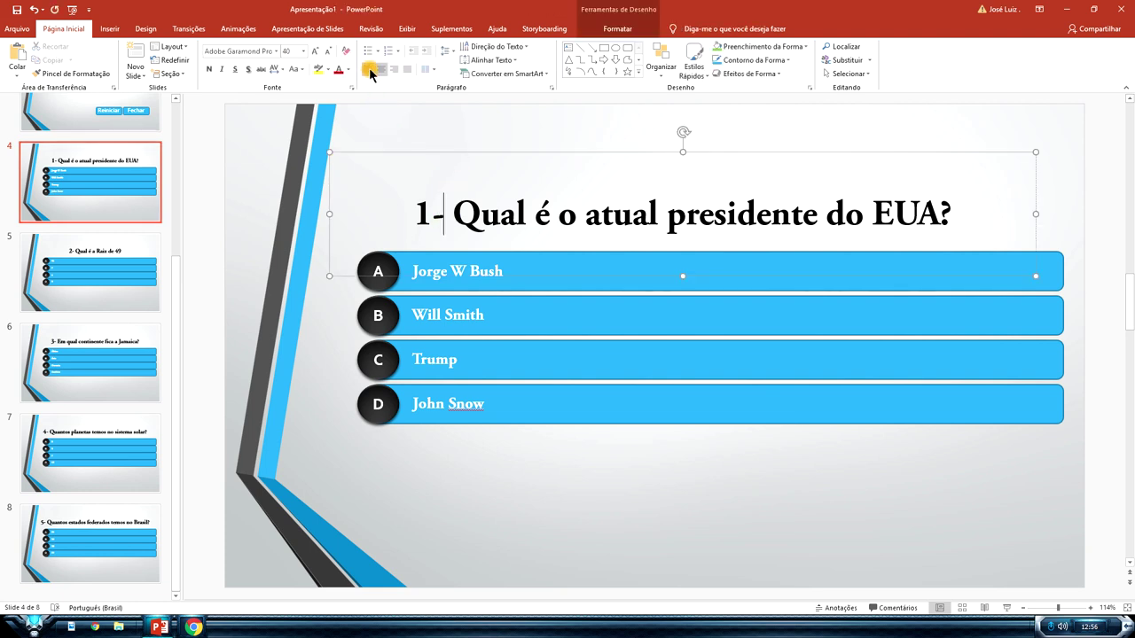
{"action": "left_click", "coordinate": [371, 71]}
{"action": "left_click", "coordinate": [147, 262]}
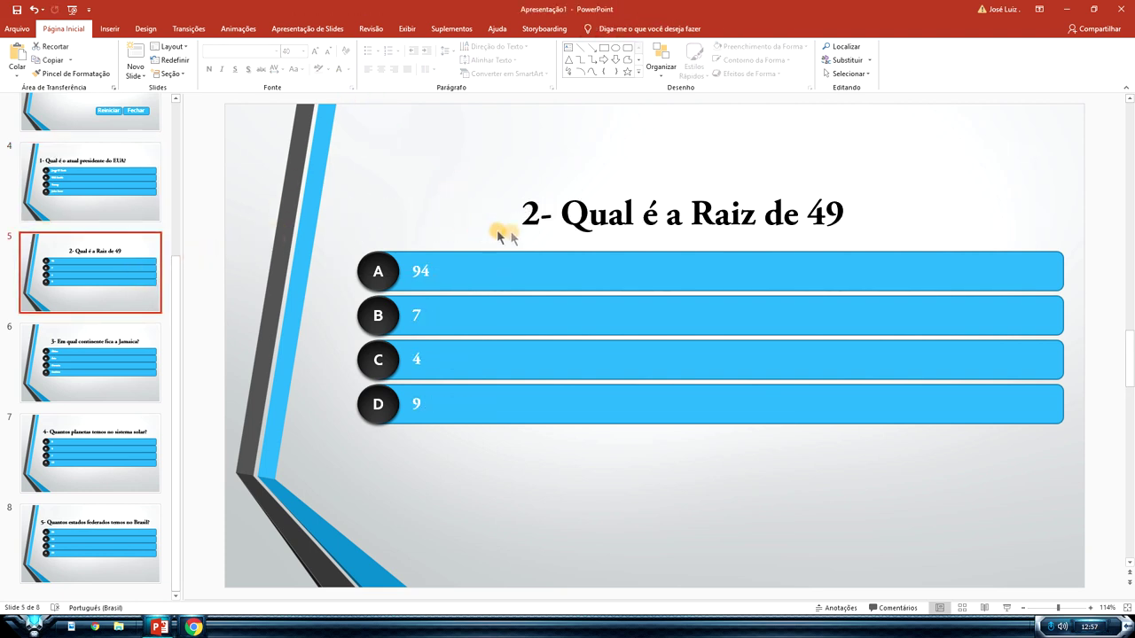
{"action": "left_click", "coordinate": [545, 213]}
{"action": "left_click", "coordinate": [371, 70]}
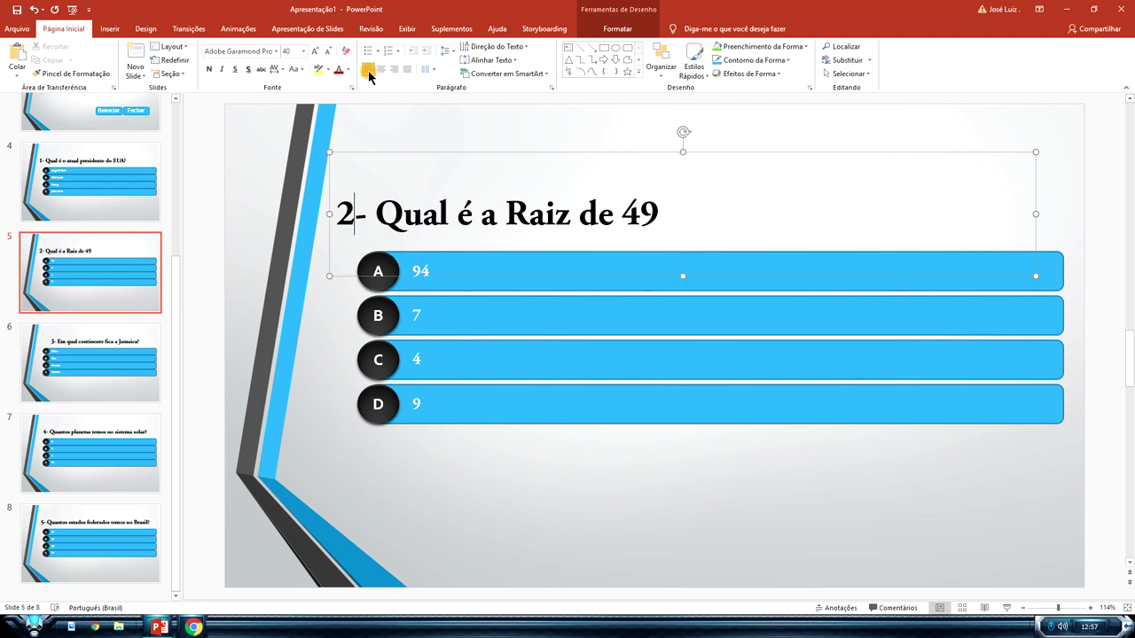
{"action": "left_click", "coordinate": [116, 376]}
{"action": "left_click", "coordinate": [441, 227]}
{"action": "left_click", "coordinate": [371, 70]}
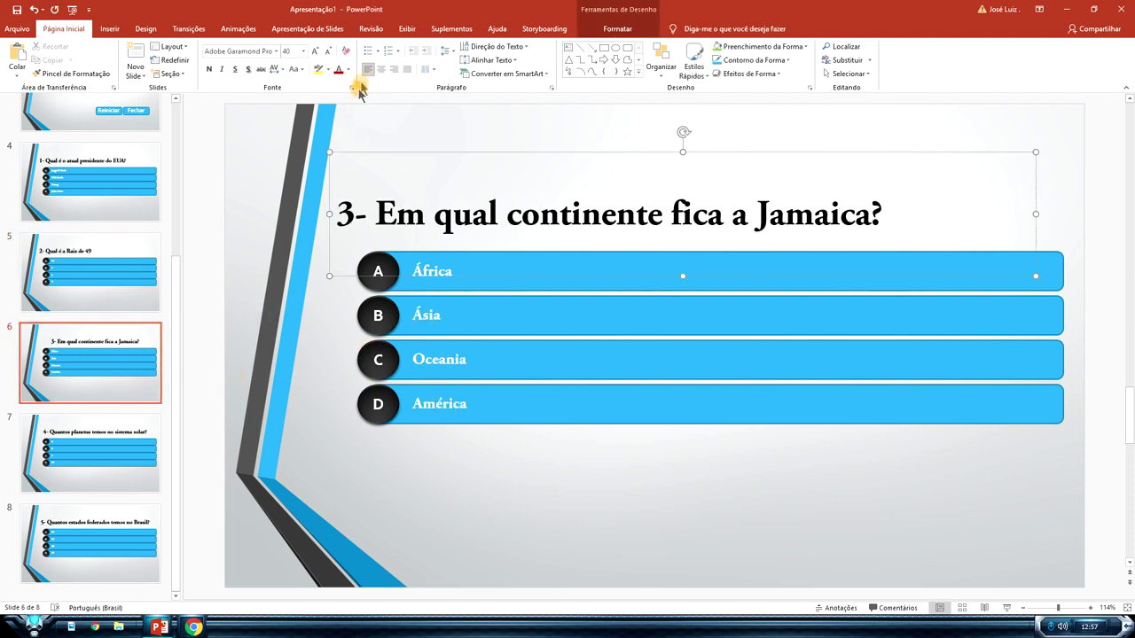
Left-align the planets question title on slide 7 and the Brazilian states title on slide 8.
{"action": "left_click", "coordinate": [132, 421]}
{"action": "left_click", "coordinate": [431, 221]}
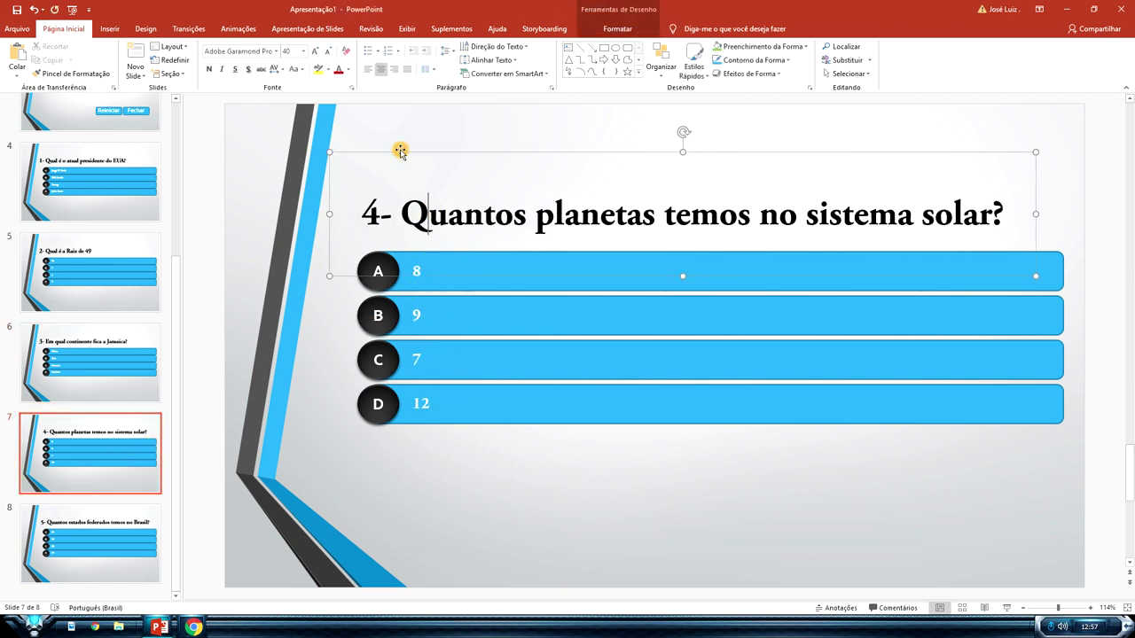
{"action": "left_click", "coordinate": [371, 70]}
{"action": "left_click", "coordinate": [127, 456]}
{"action": "left_click", "coordinate": [119, 537]}
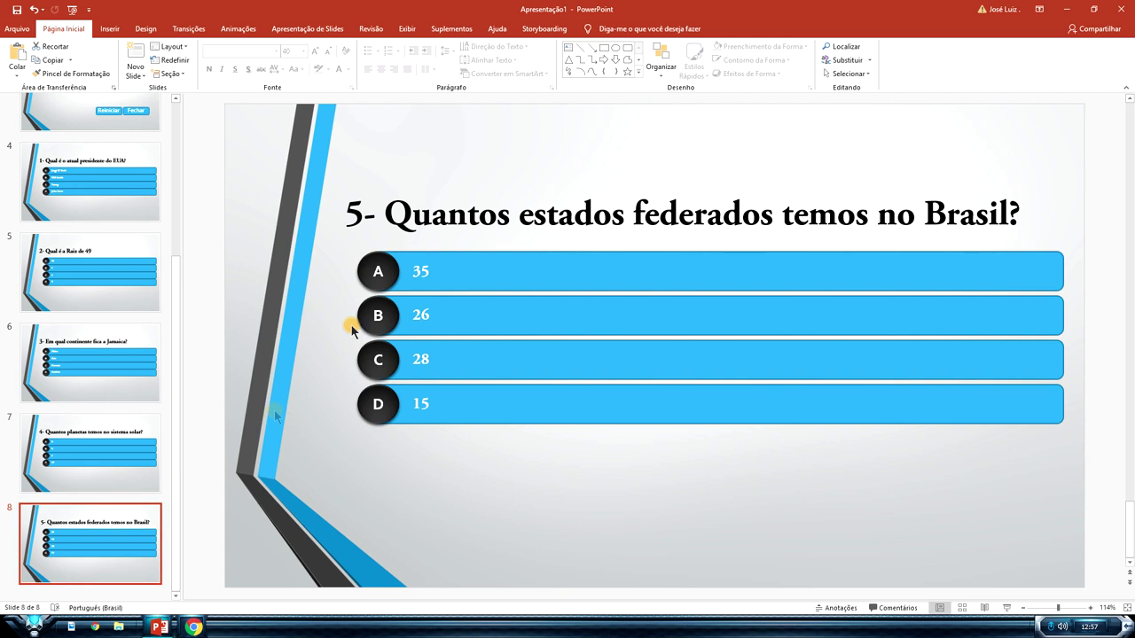
{"action": "left_click", "coordinate": [387, 219]}
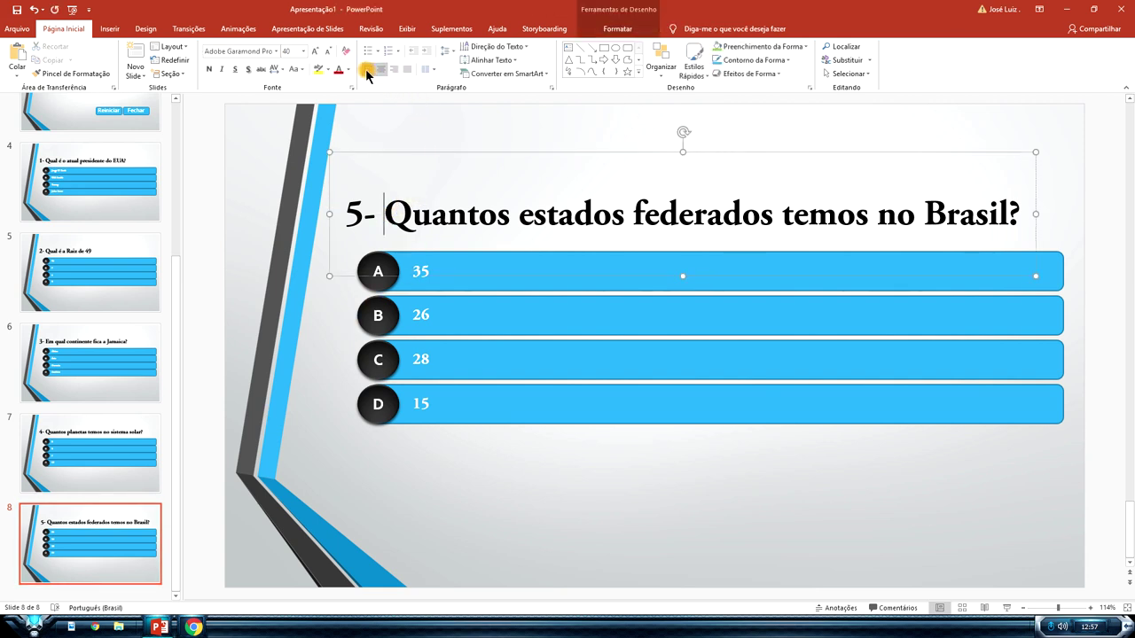
{"action": "left_click", "coordinate": [368, 69]}
{"action": "key", "text": "Escape"}
{"action": "scroll", "coordinate": [120, 417], "scroll_direction": "up", "scroll_amount": 2}
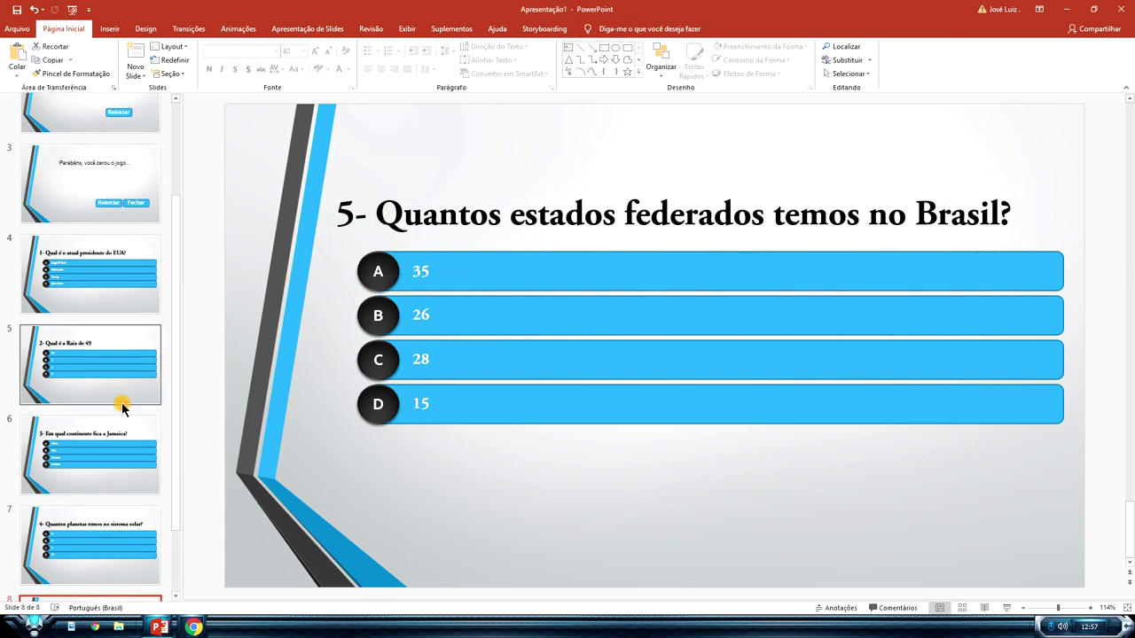
Scroll back through the thumbnails and return to title slide 1, 'Jogo de Perguntas'.
{"action": "scroll", "coordinate": [138, 381], "scroll_direction": "down", "scroll_amount": 2}
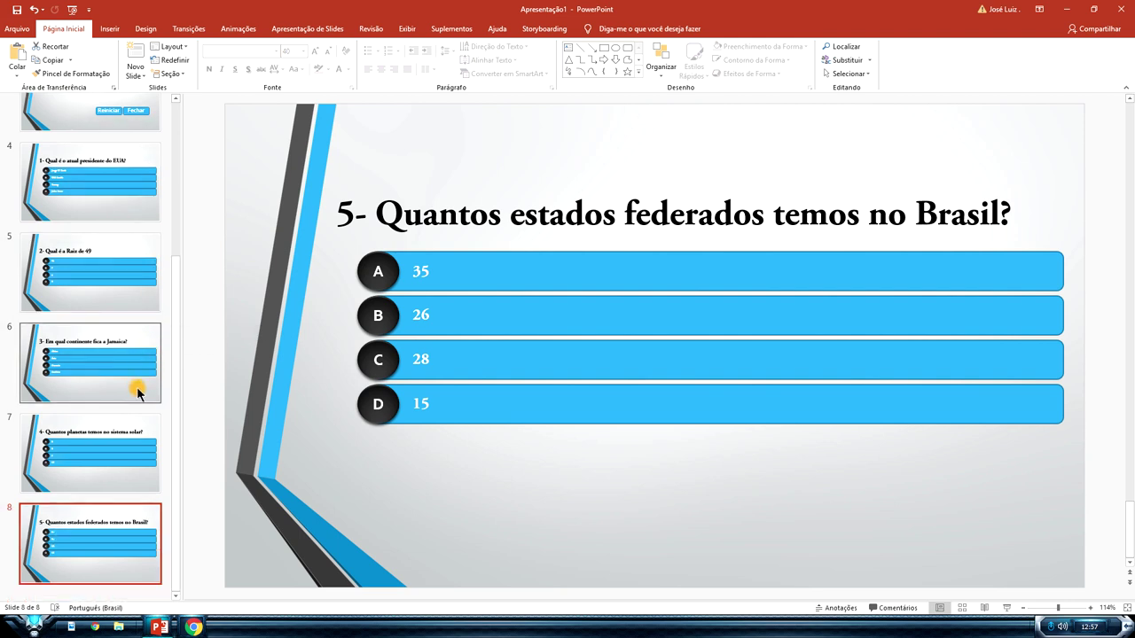
{"action": "scroll", "coordinate": [140, 388], "scroll_direction": "up", "scroll_amount": 3}
{"action": "scroll", "coordinate": [132, 379], "scroll_direction": "up", "scroll_amount": 2}
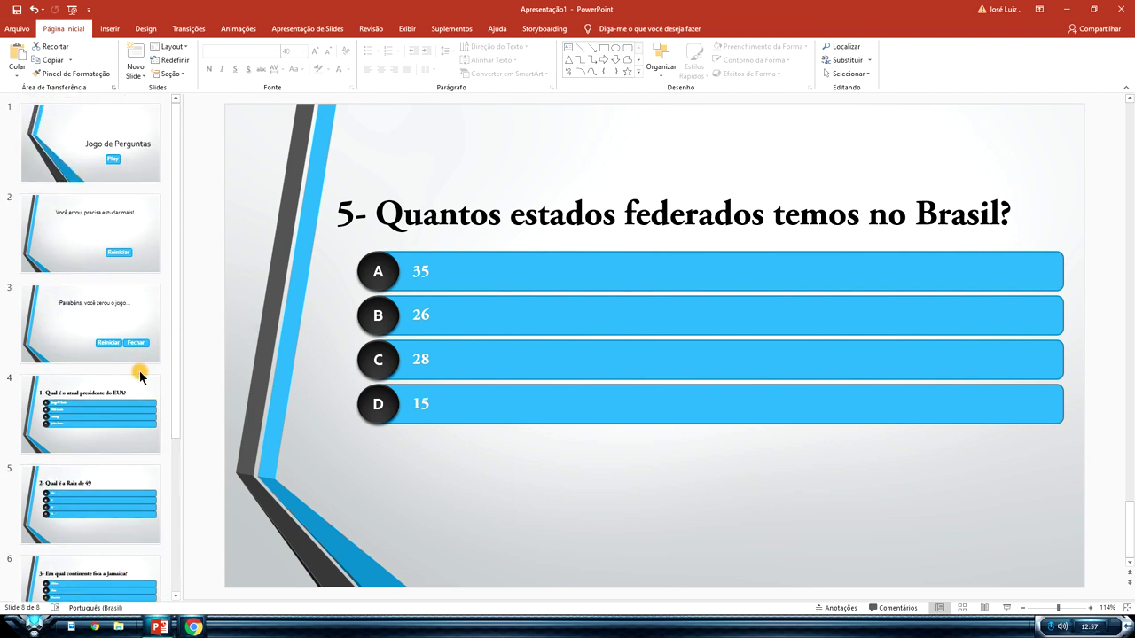
{"action": "scroll", "coordinate": [142, 363], "scroll_direction": "down", "scroll_amount": 3}
{"action": "scroll", "coordinate": [132, 406], "scroll_direction": "down", "scroll_amount": 2}
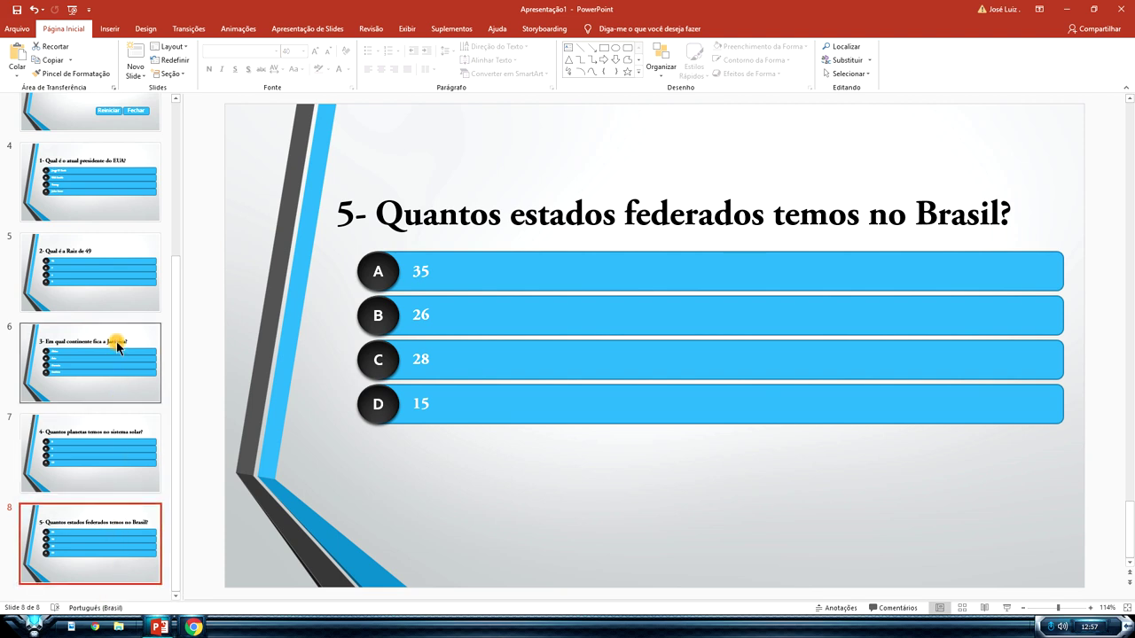
{"action": "scroll", "coordinate": [93, 351], "scroll_direction": "up", "scroll_amount": 3}
{"action": "scroll", "coordinate": [100, 344], "scroll_direction": "up", "scroll_amount": 2}
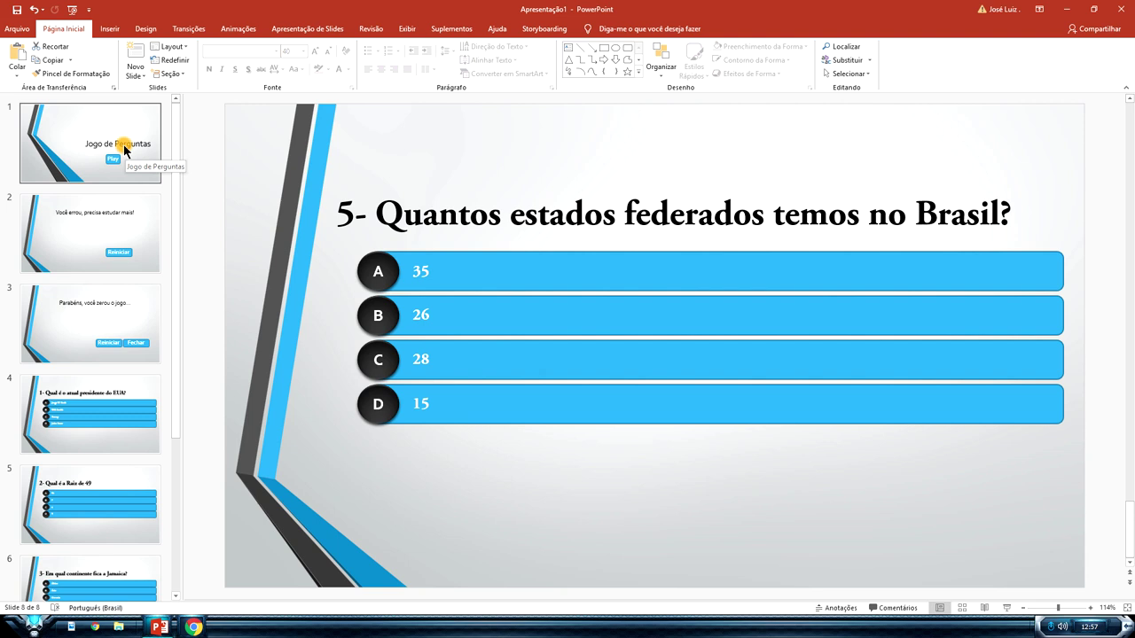
{"action": "left_click", "coordinate": [114, 144]}
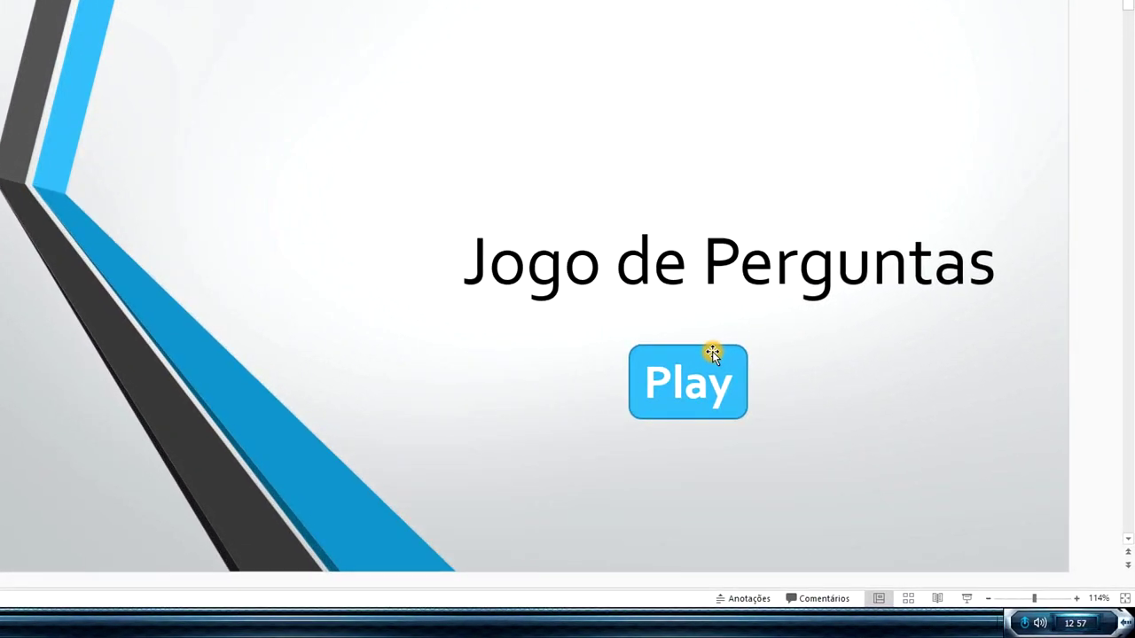
Hyperlink the Play button to slide 4, the first question, then bring up slide 2.
{"action": "left_click", "coordinate": [716, 351]}
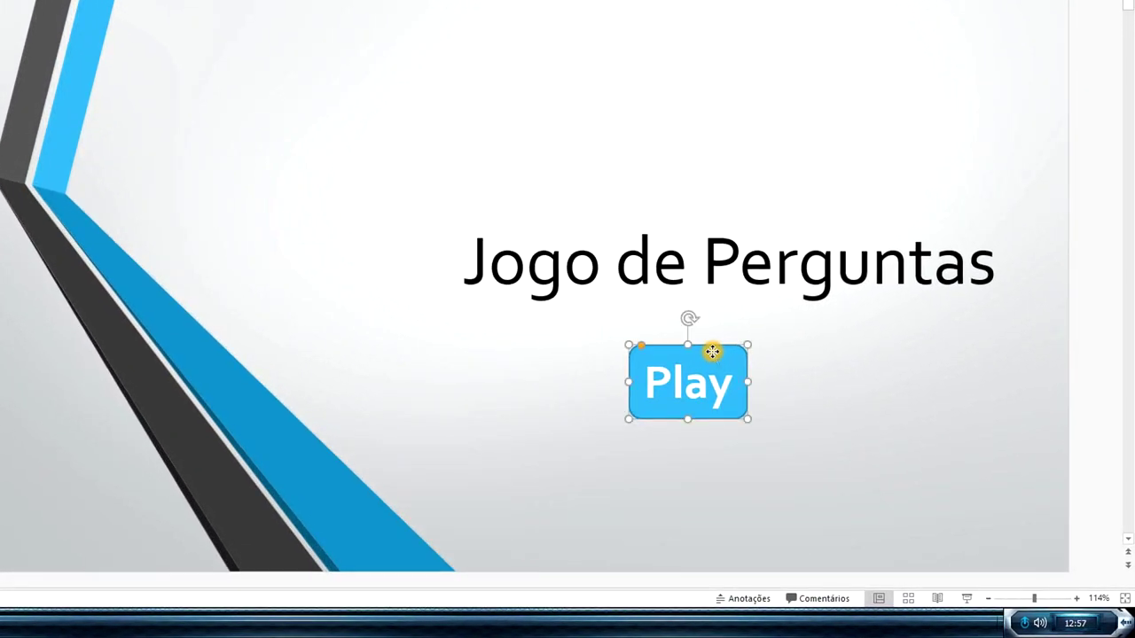
{"action": "right_click", "coordinate": [718, 351]}
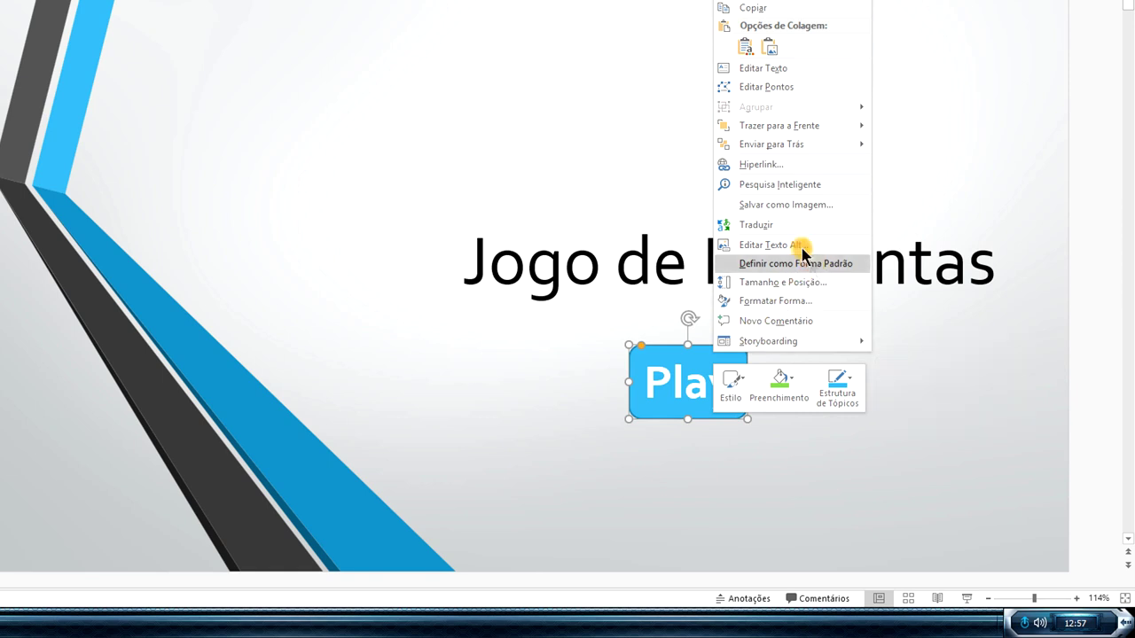
{"action": "left_click", "coordinate": [761, 165]}
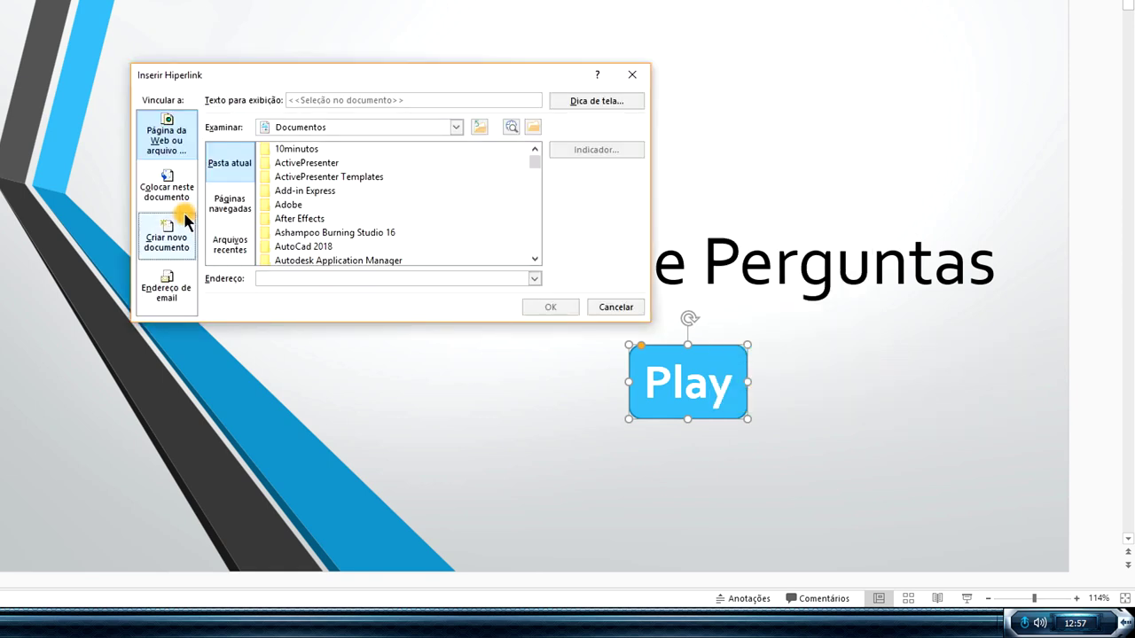
{"action": "left_click", "coordinate": [170, 192]}
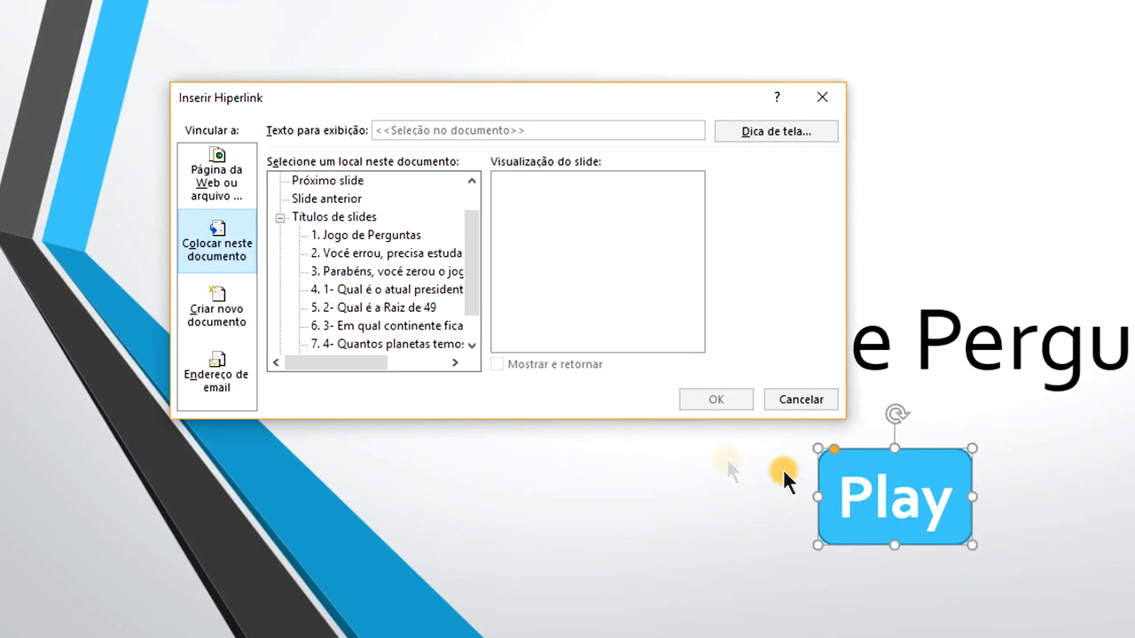
{"action": "left_click", "coordinate": [367, 290]}
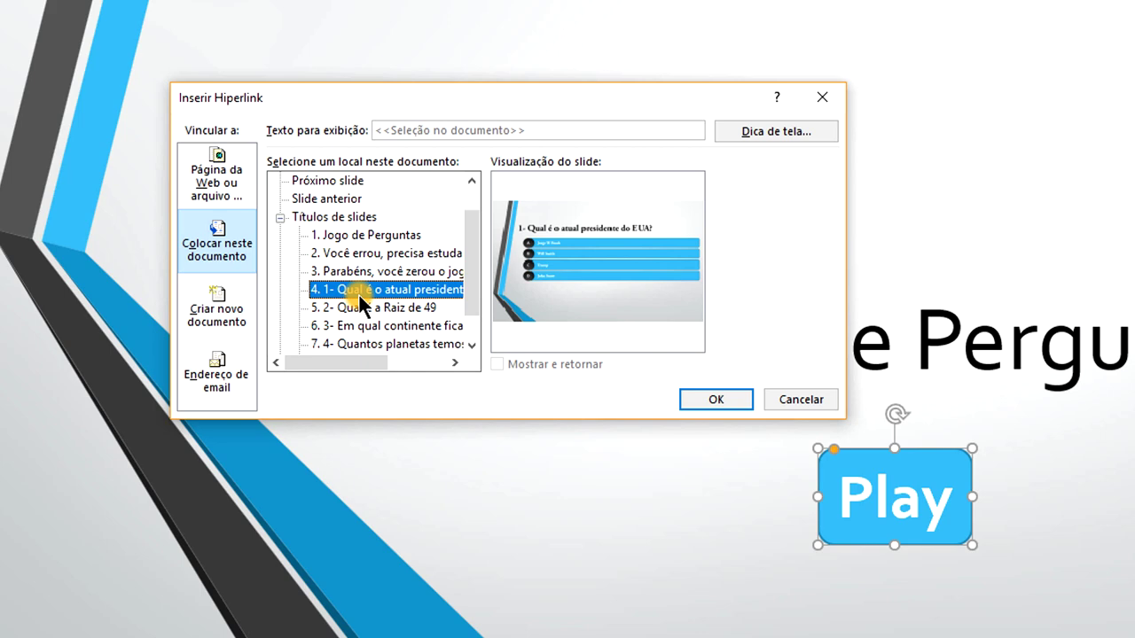
{"action": "left_click", "coordinate": [715, 401]}
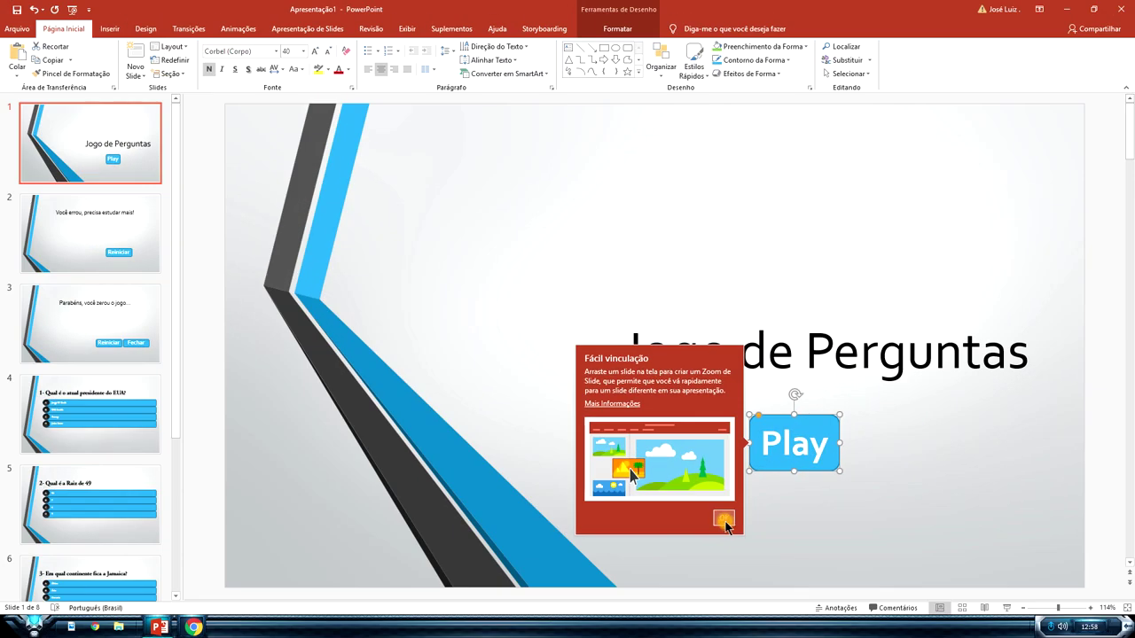
{"action": "left_click", "coordinate": [722, 520]}
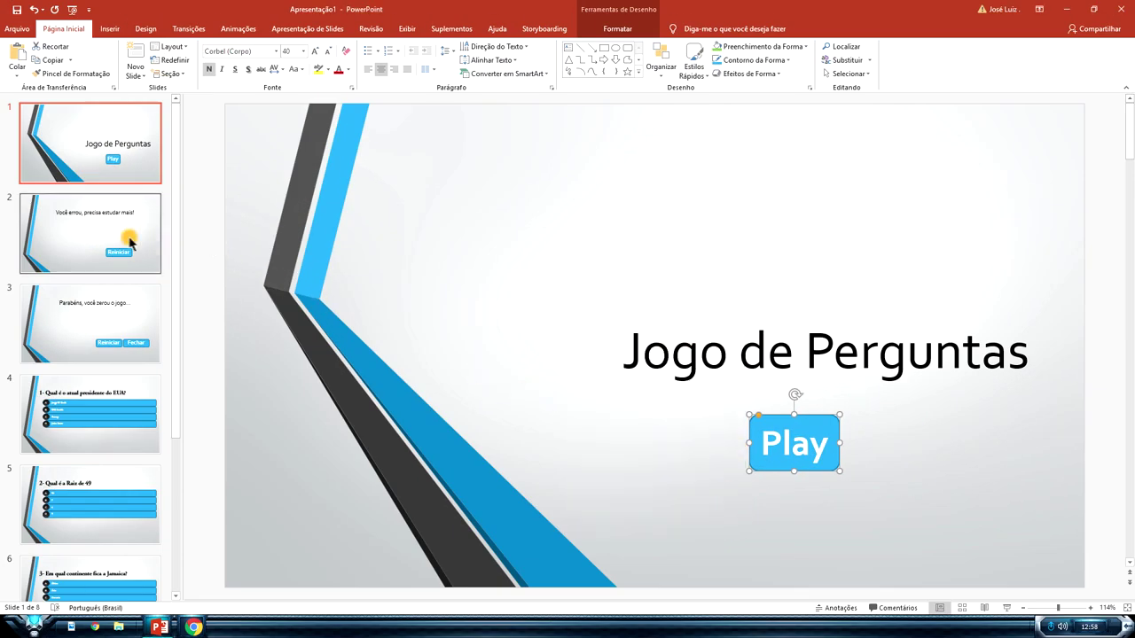
{"action": "left_click", "coordinate": [122, 244]}
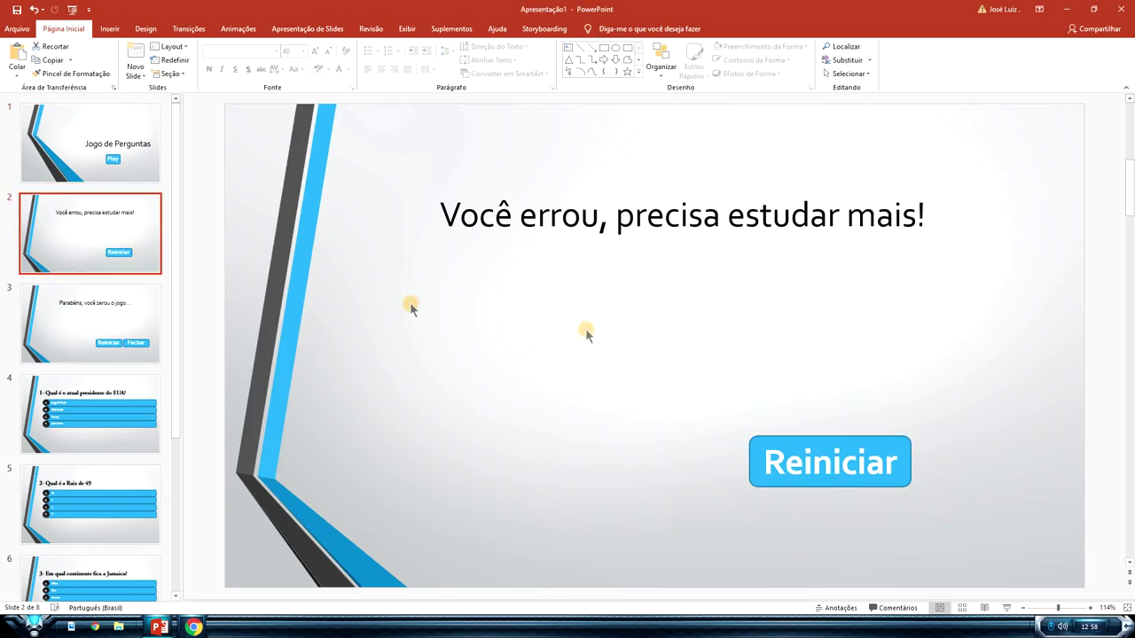
Hyperlink slide 2's Reiniciar button back to slide 1, 'Jogo de Perguntas'.
{"action": "left_click", "coordinate": [777, 440]}
{"action": "right_click", "coordinate": [777, 441]}
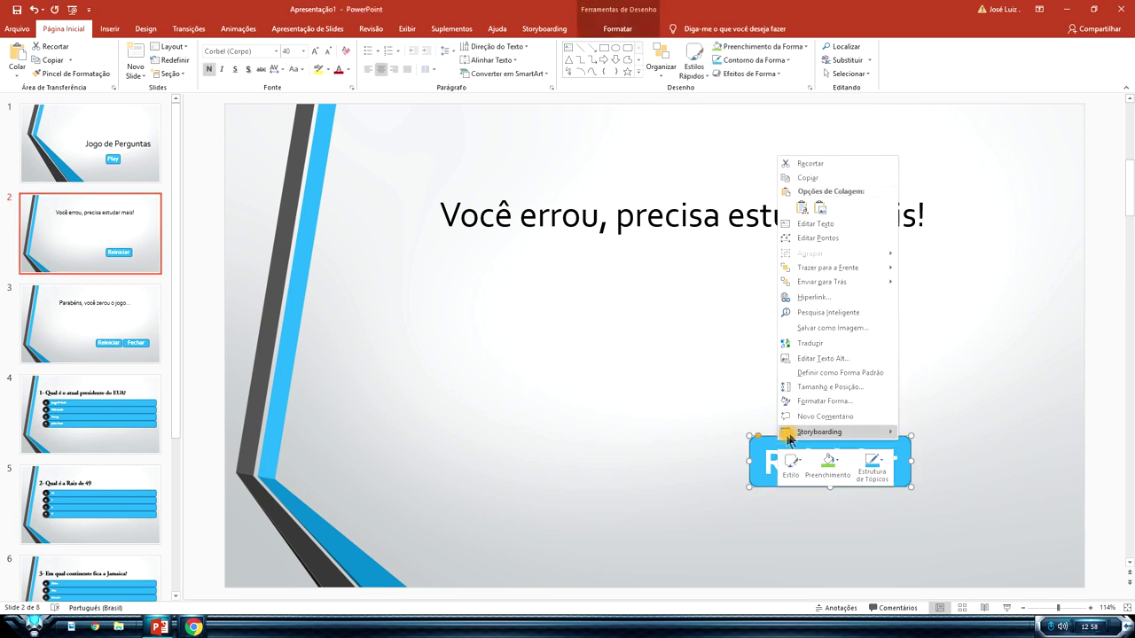
{"action": "left_click", "coordinate": [814, 298]}
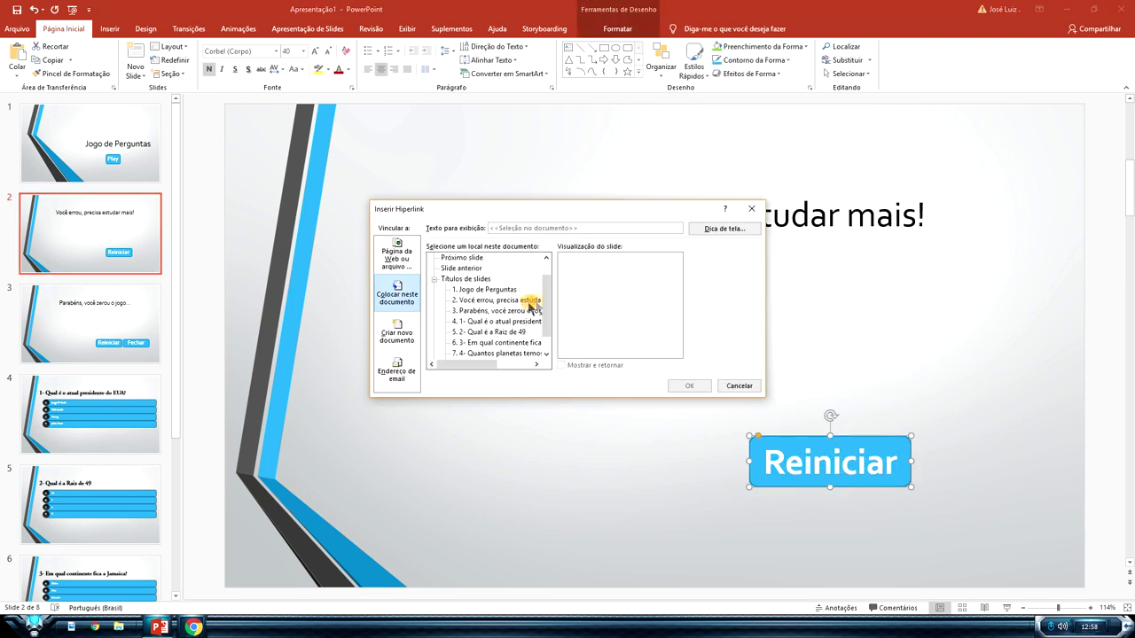
{"action": "left_click", "coordinate": [488, 290]}
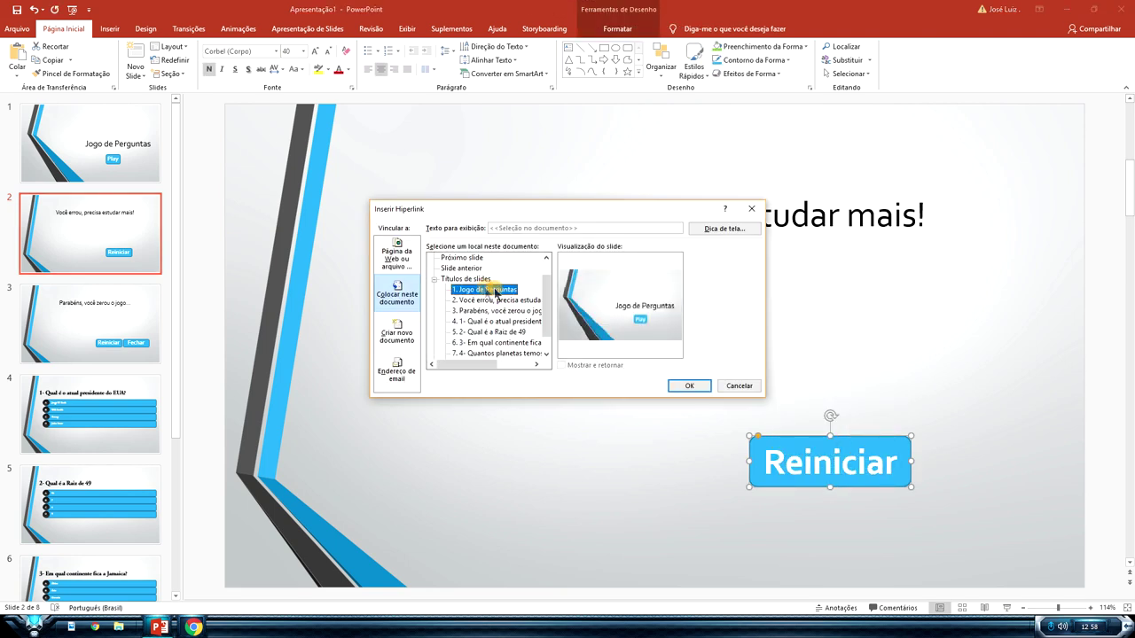
{"action": "left_click", "coordinate": [689, 385]}
Hyperlink slide 3's Reiniciar button to slide 1 as well.
{"action": "left_click", "coordinate": [140, 333]}
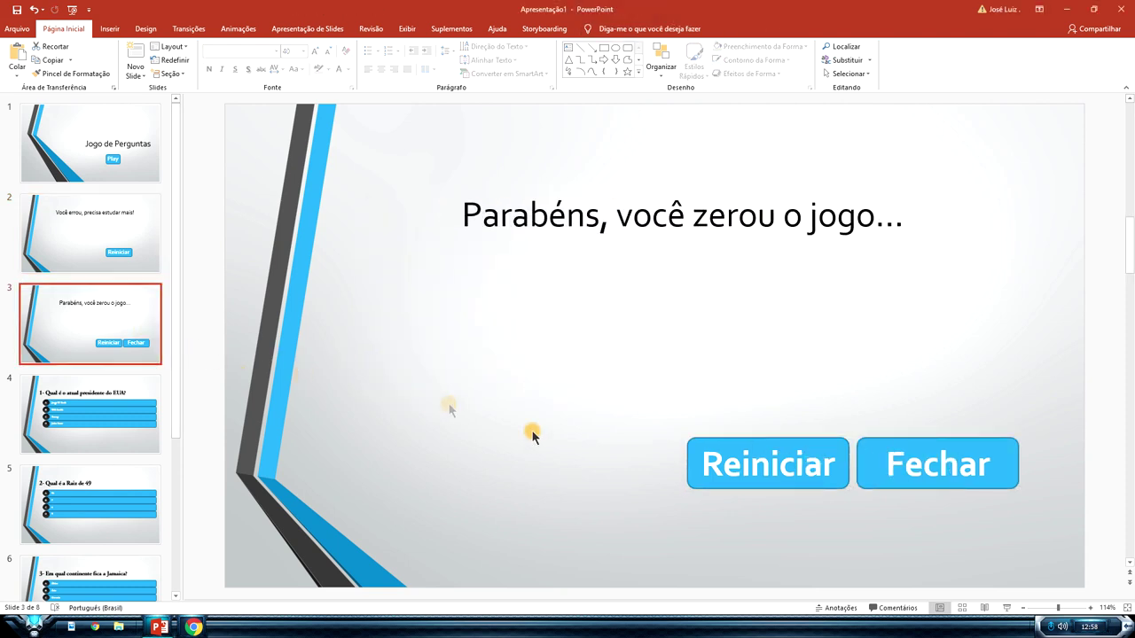
{"action": "right_click", "coordinate": [790, 443]}
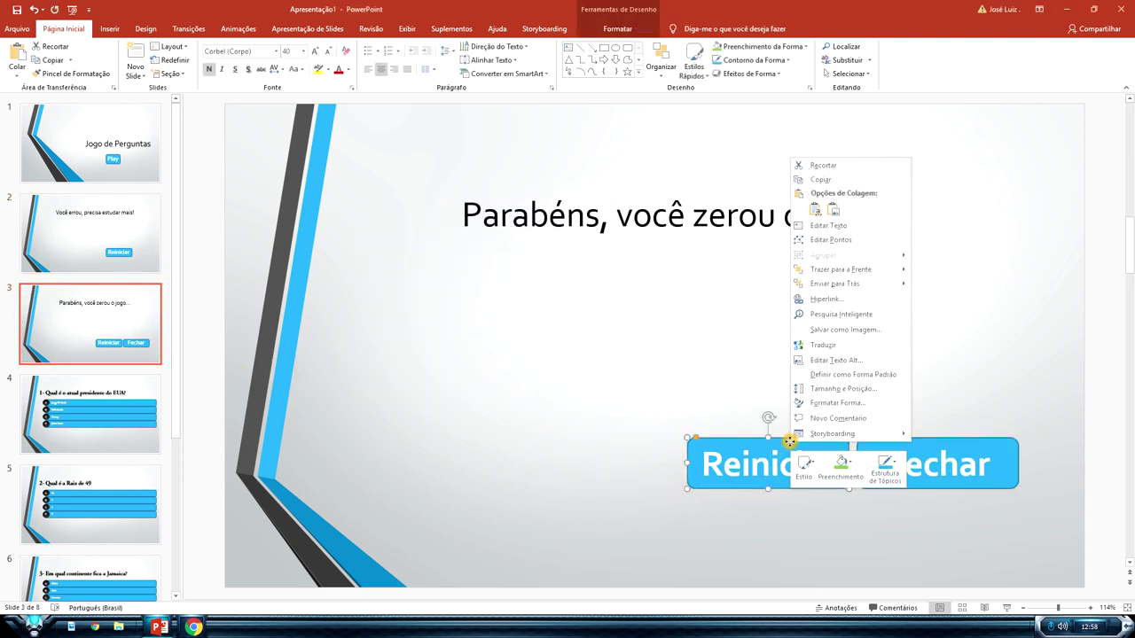
{"action": "left_click", "coordinate": [826, 300]}
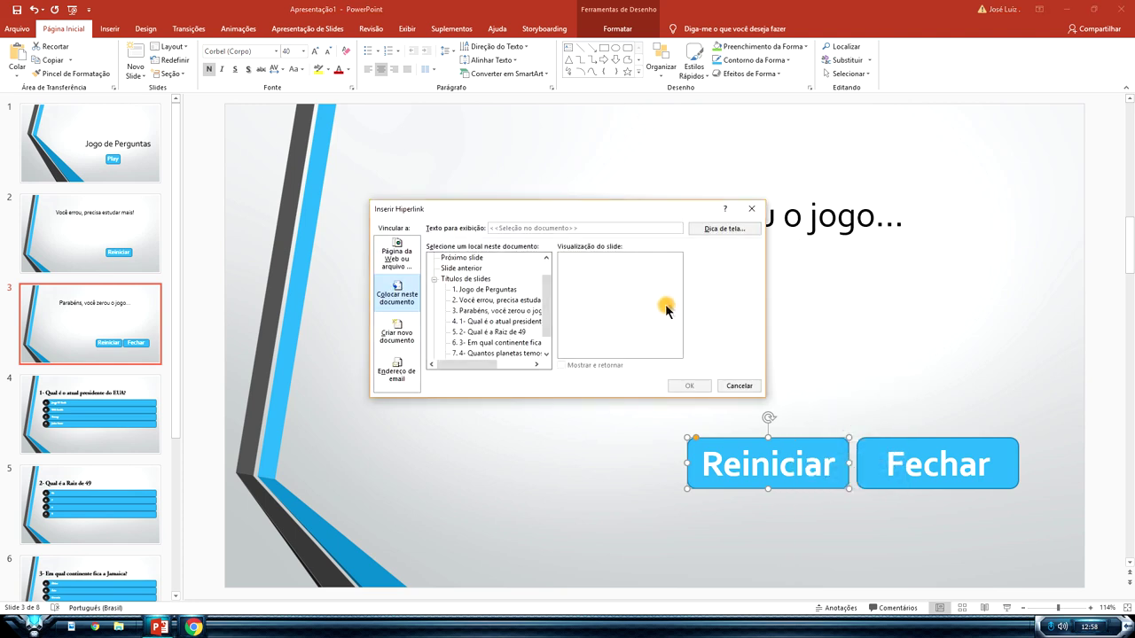
{"action": "left_click", "coordinate": [478, 291]}
{"action": "left_click", "coordinate": [698, 387]}
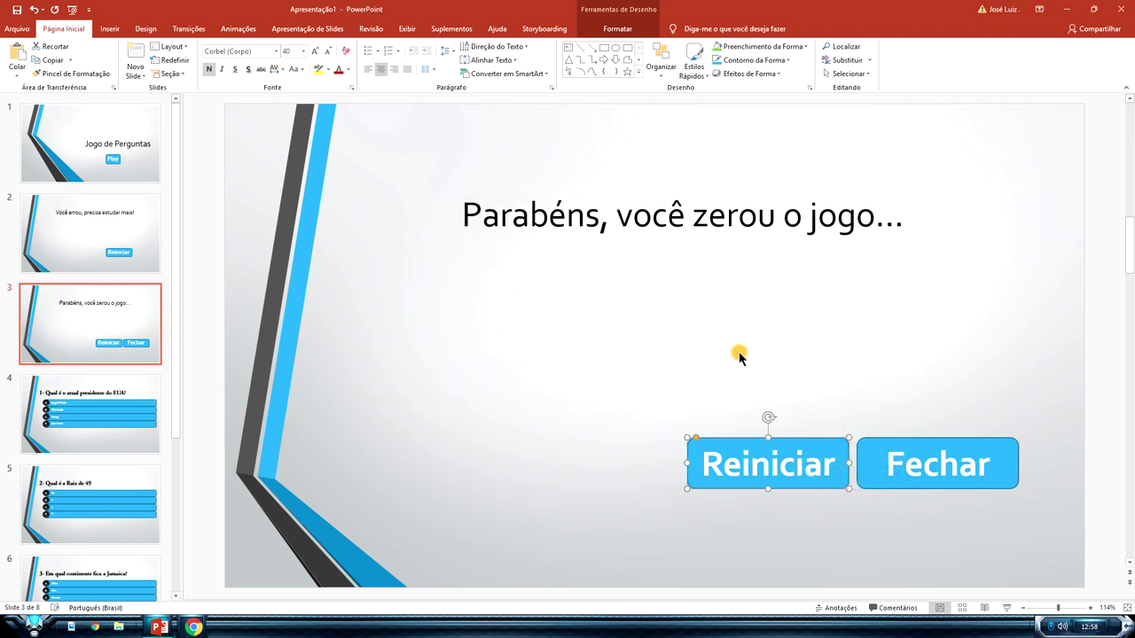
{"action": "left_click", "coordinate": [716, 340]}
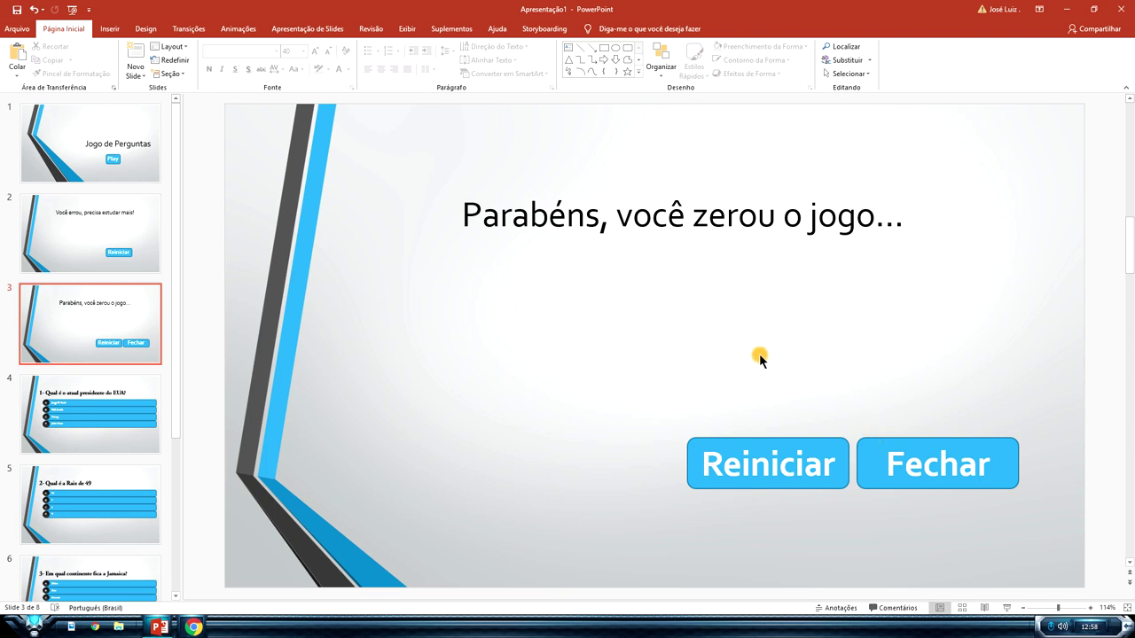
Run the slideshow from the start, check Play jumps to question 1, then return to slide 3.
{"action": "key", "text": "F5"}
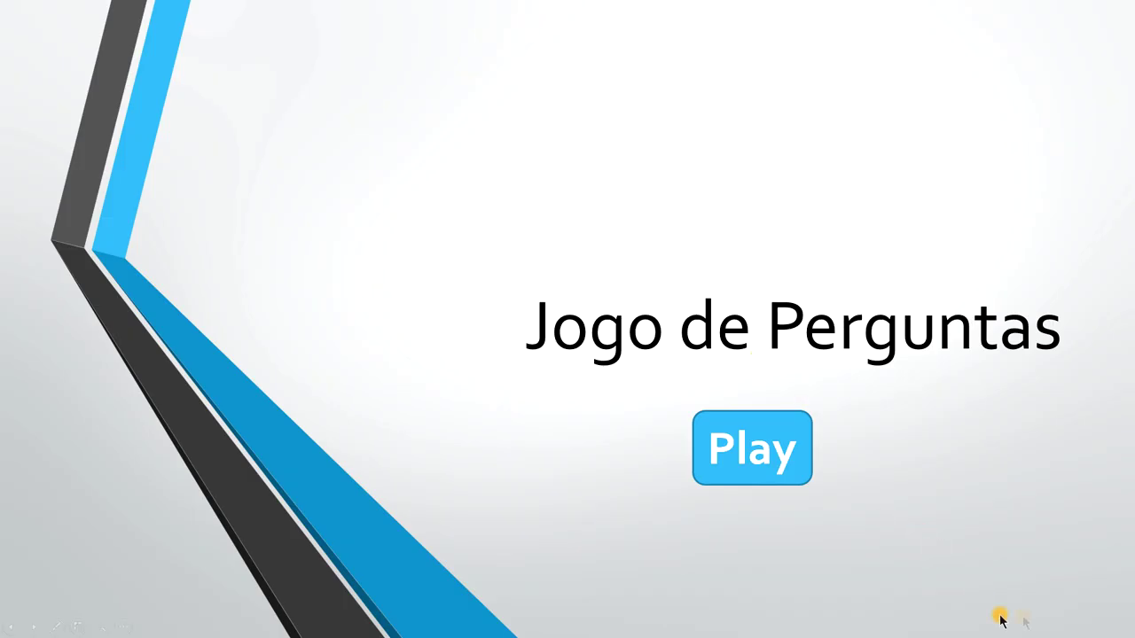
{"action": "left_click", "coordinate": [781, 432]}
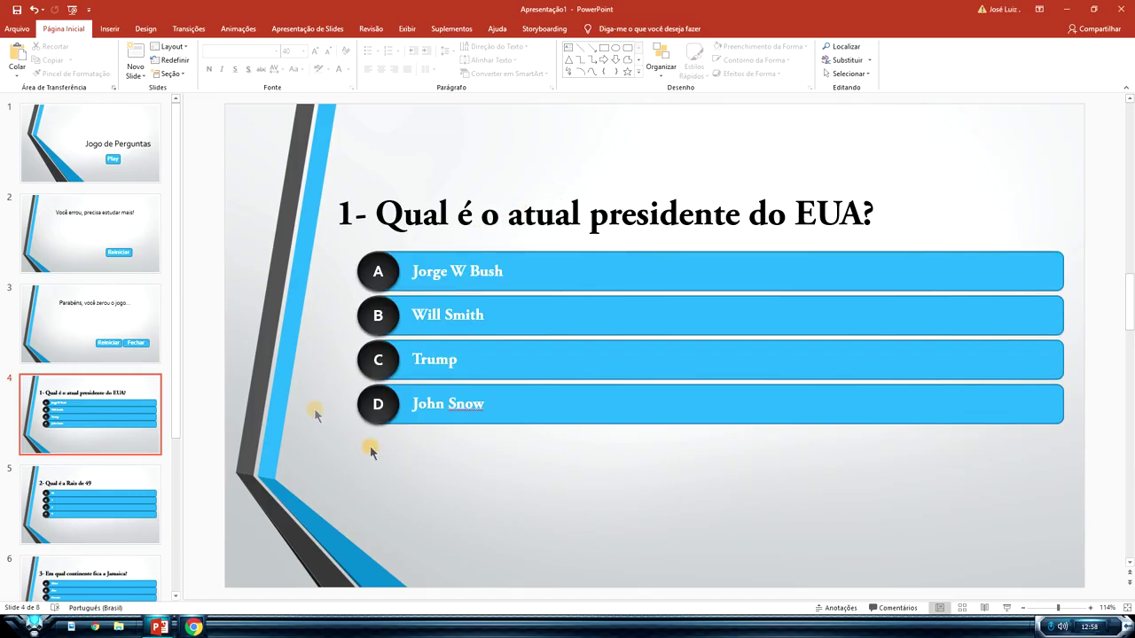
{"action": "left_click", "coordinate": [140, 316]}
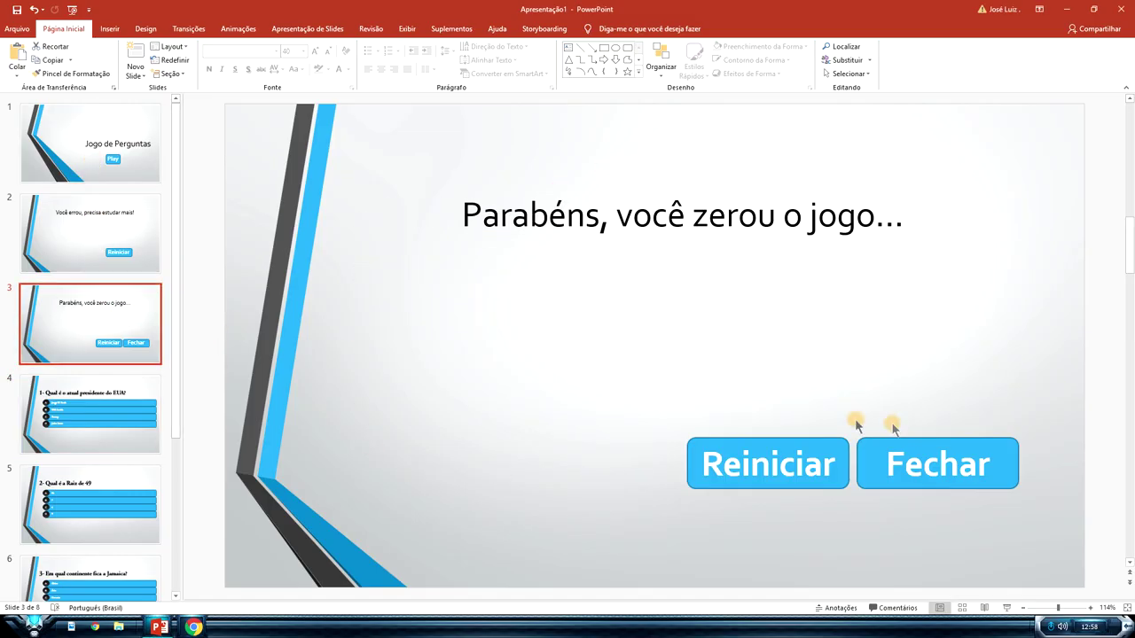
Browse the Fechar button's hyperlink target types on slide 3 and close without linking.
{"action": "right_click", "coordinate": [1006, 446]}
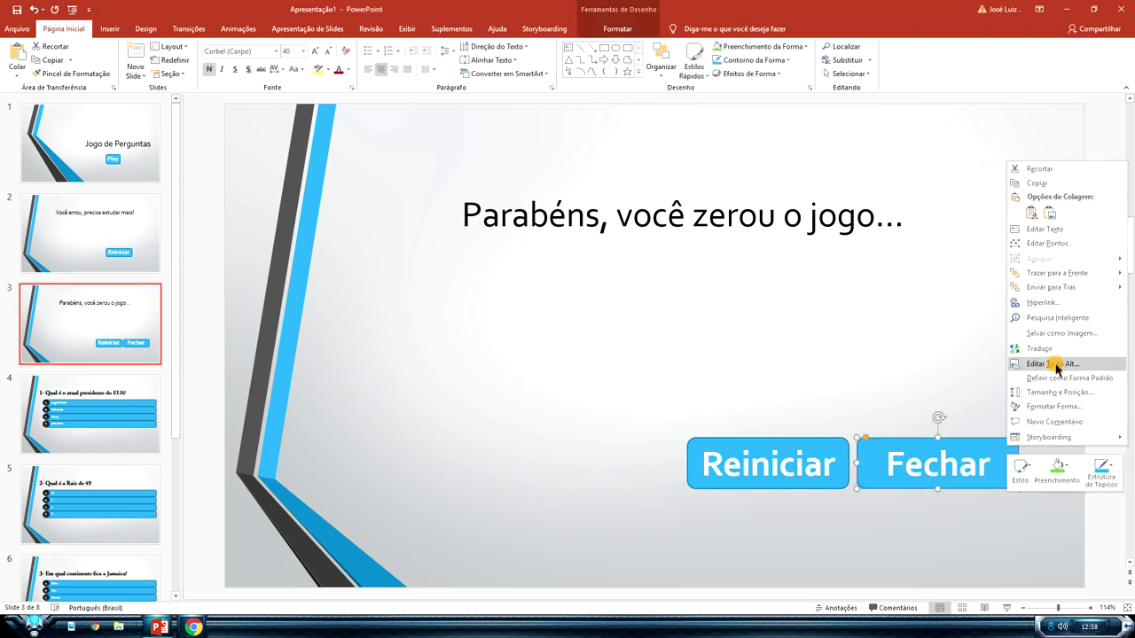
{"action": "left_click", "coordinate": [1039, 303]}
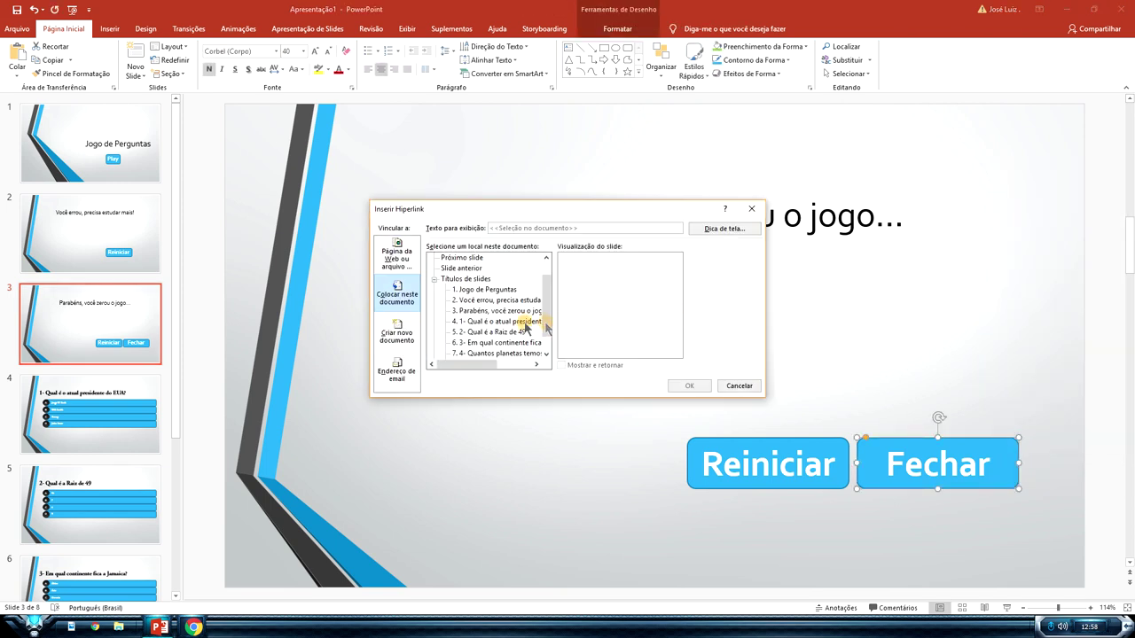
{"action": "left_click", "coordinate": [397, 257]}
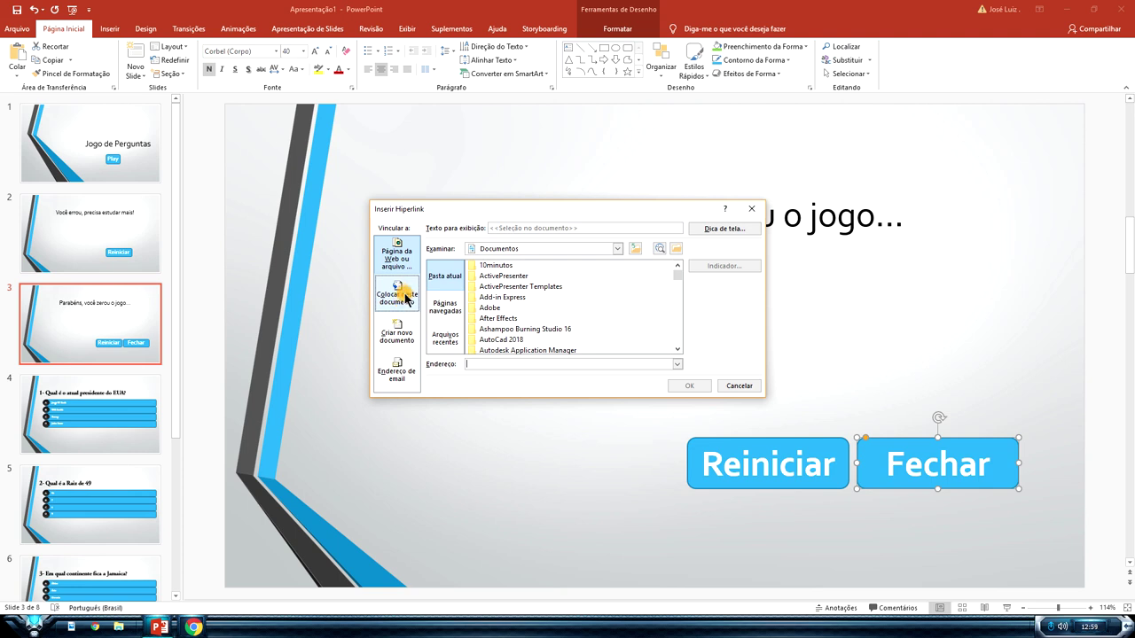
{"action": "left_click", "coordinate": [410, 294]}
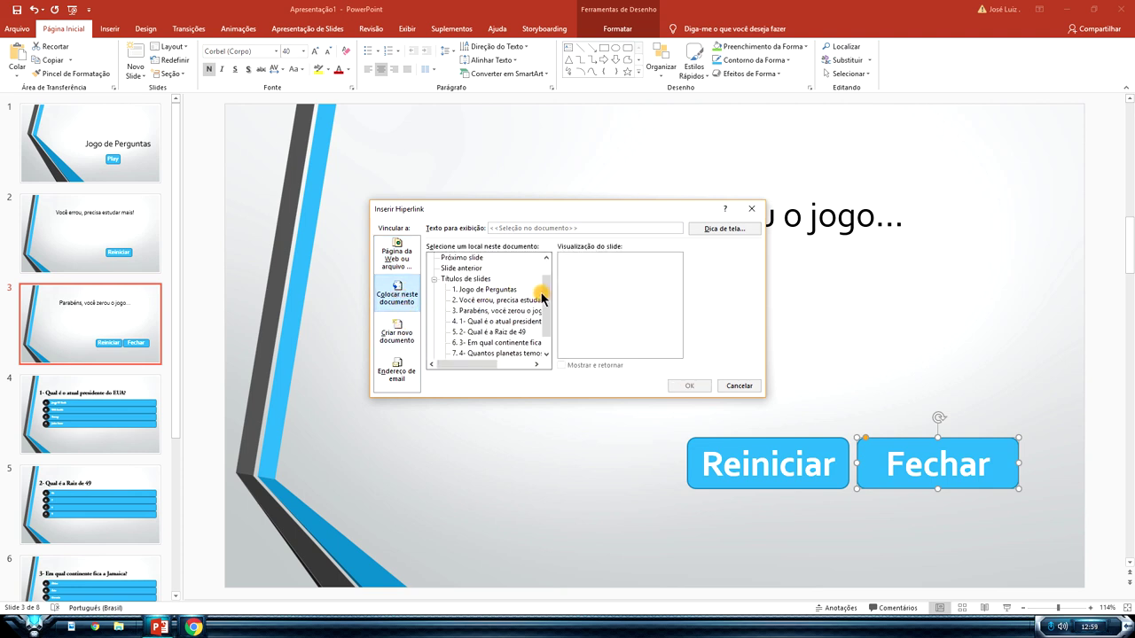
{"action": "left_click_drag", "start_coordinate": [542, 300], "coordinate": [549, 284]}
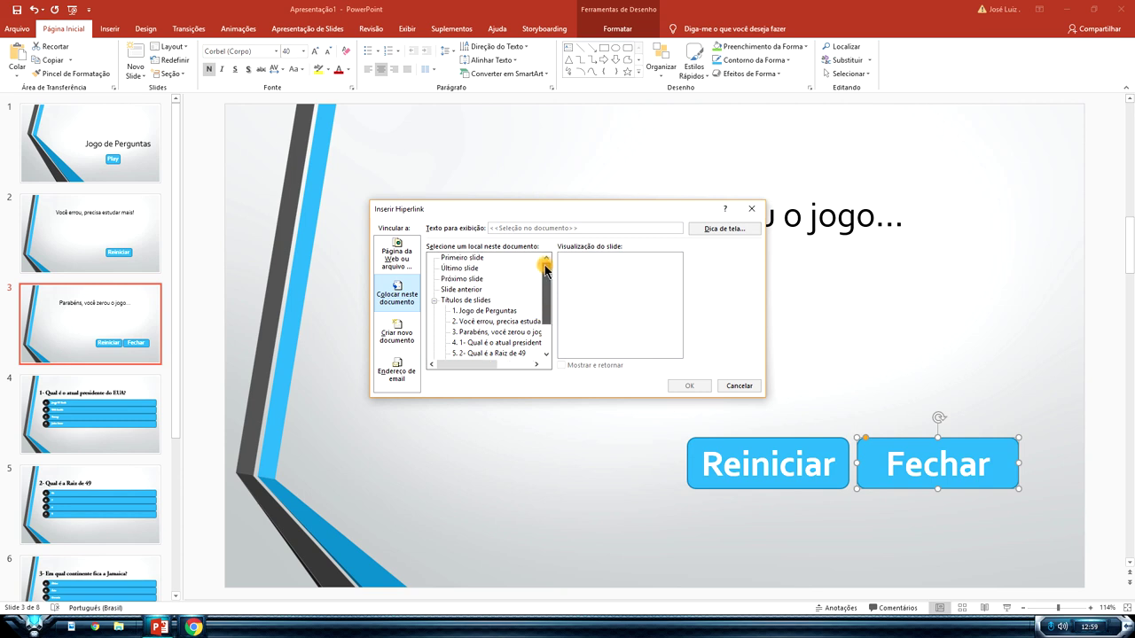
{"action": "left_click_drag", "start_coordinate": [543, 276], "coordinate": [548, 330]}
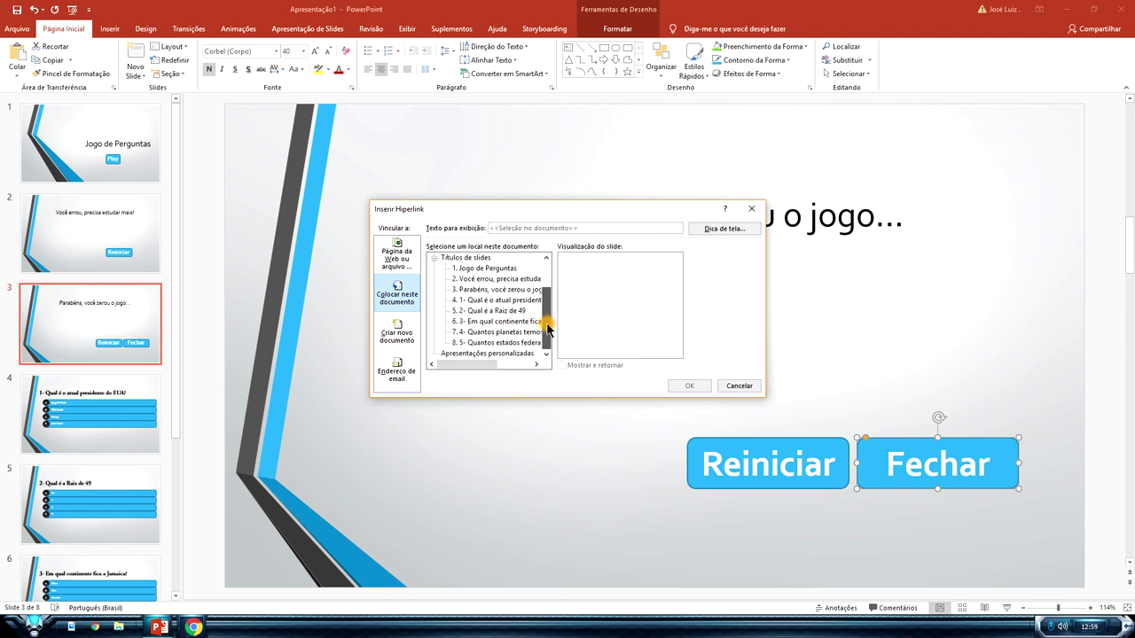
{"action": "left_click", "coordinate": [516, 354]}
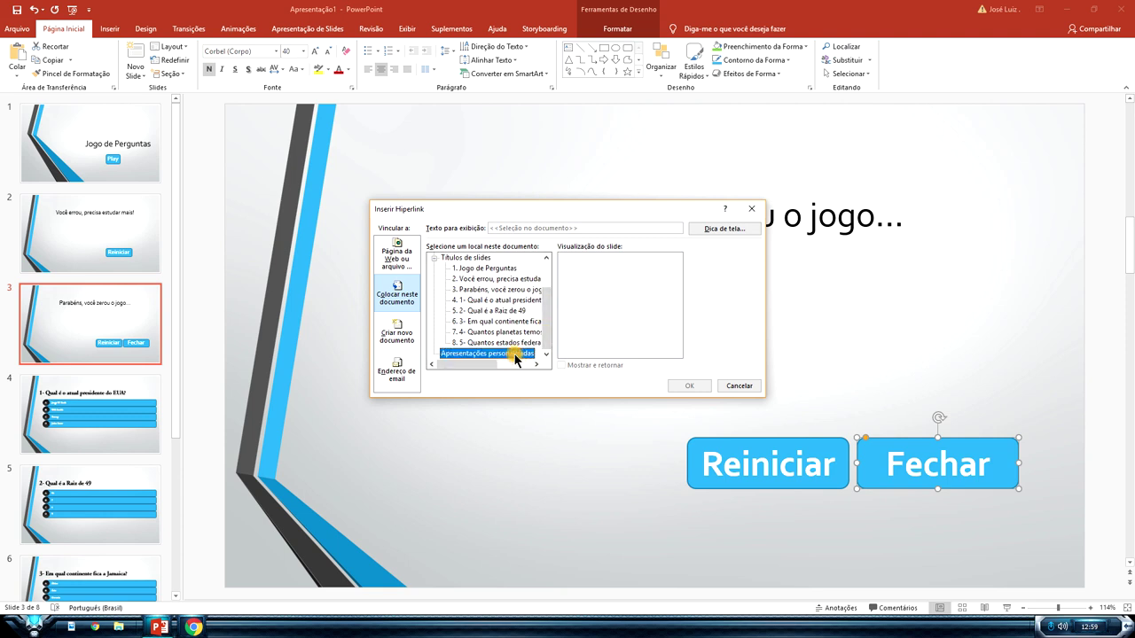
{"action": "left_click_drag", "start_coordinate": [483, 365], "coordinate": [466, 371]}
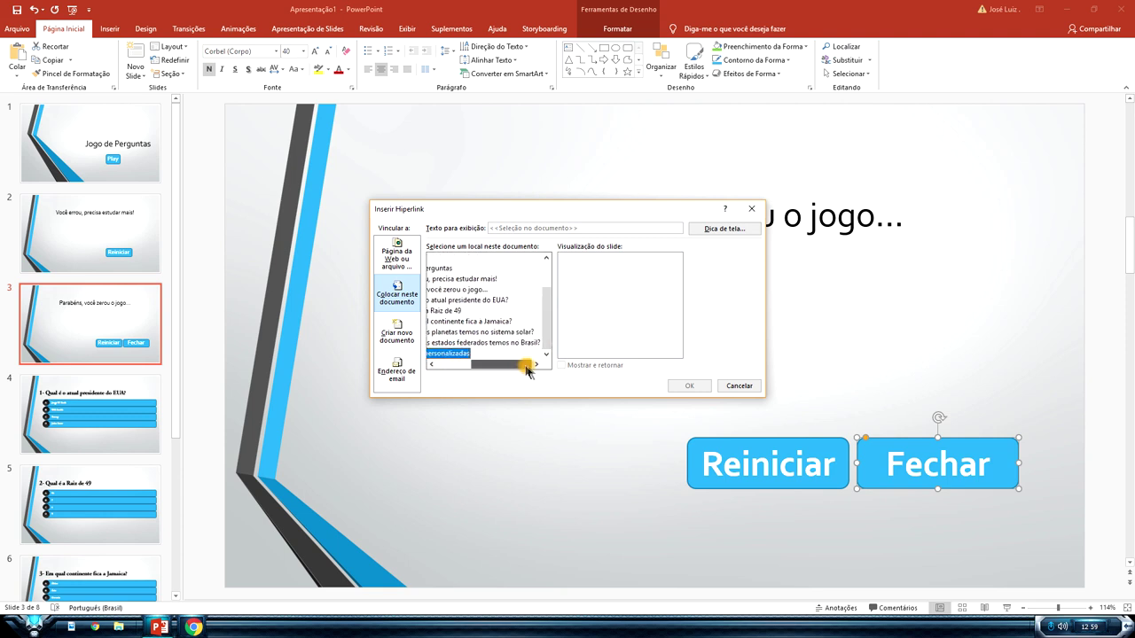
{"action": "left_click", "coordinate": [397, 334]}
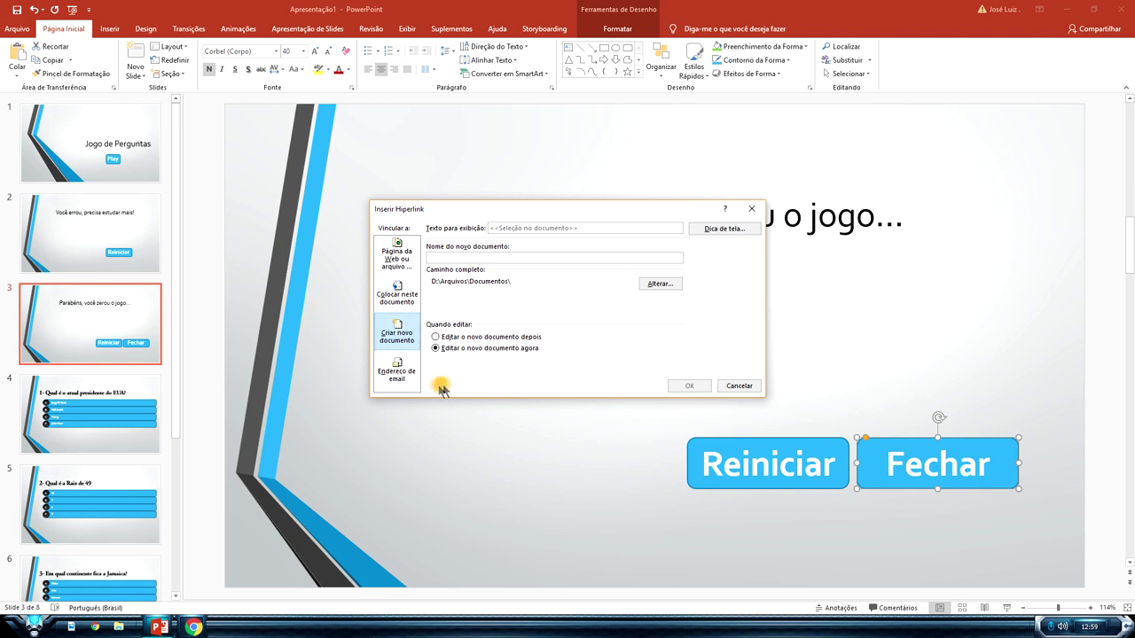
{"action": "left_click", "coordinate": [753, 213]}
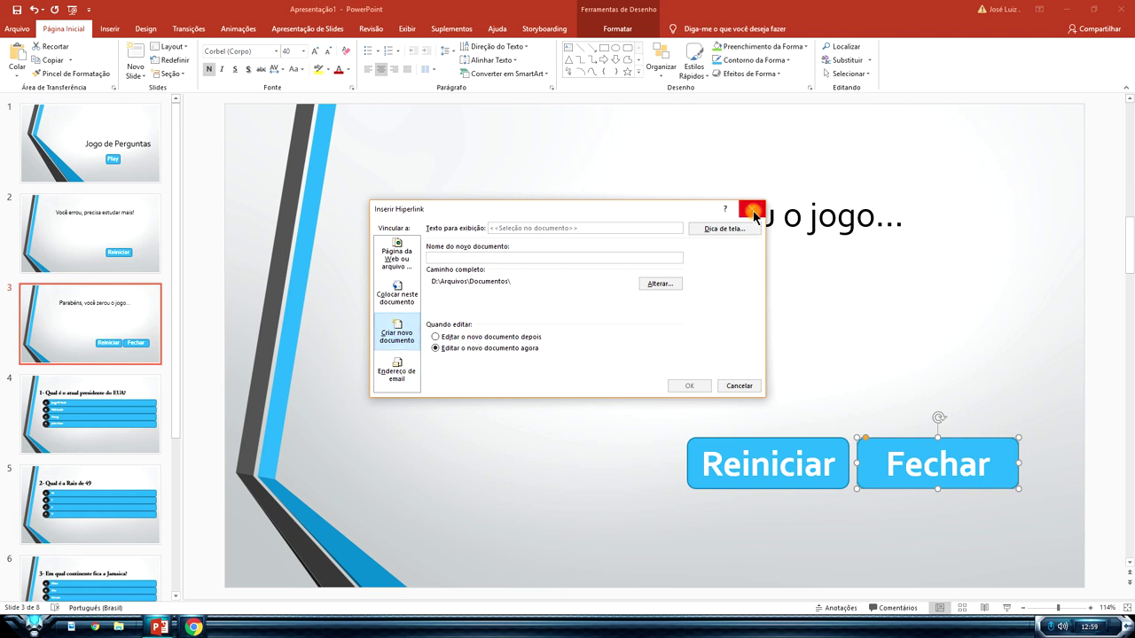
{"action": "left_click", "coordinate": [924, 377]}
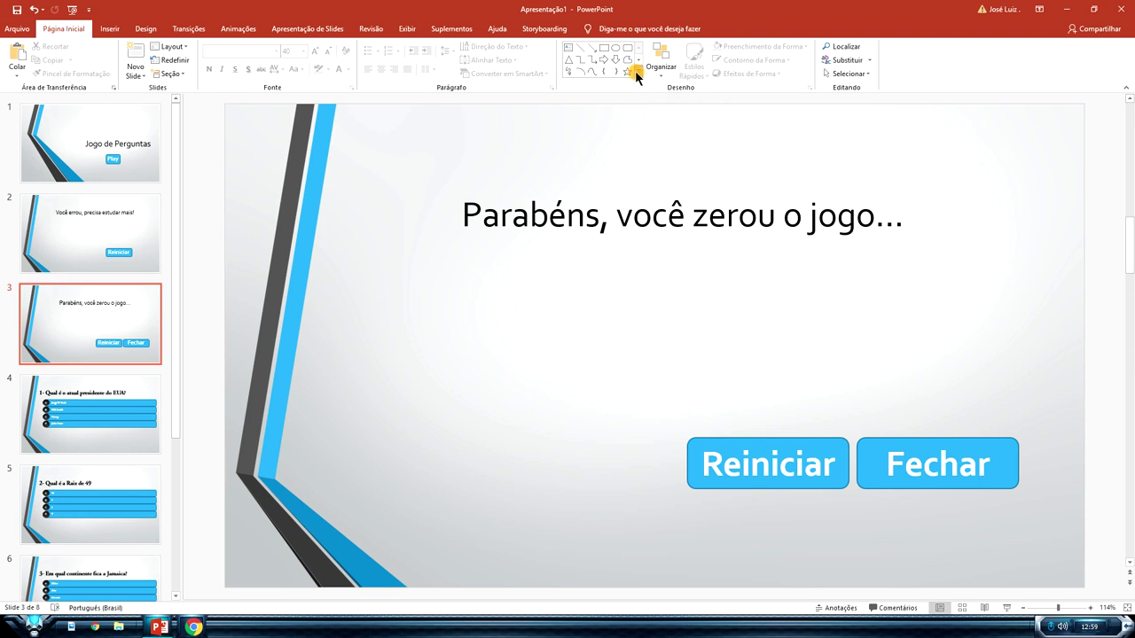
Draw a Flowchart Process rectangle below slide 3's title and open its hyperlink settings.
{"action": "left_click", "coordinate": [639, 71]}
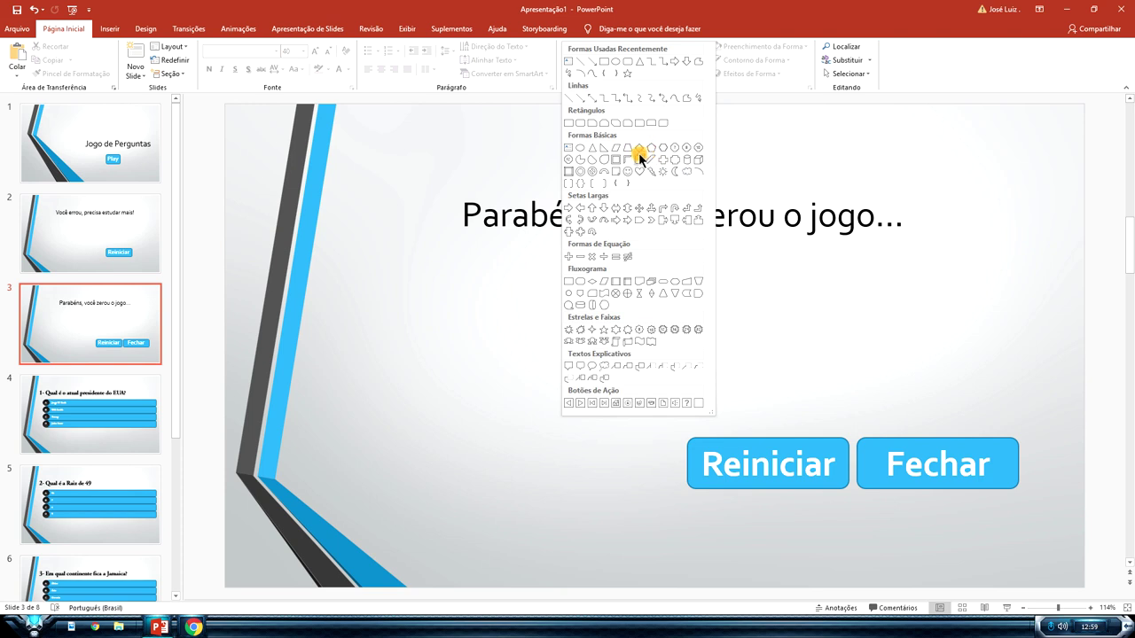
{"action": "left_click", "coordinate": [569, 284]}
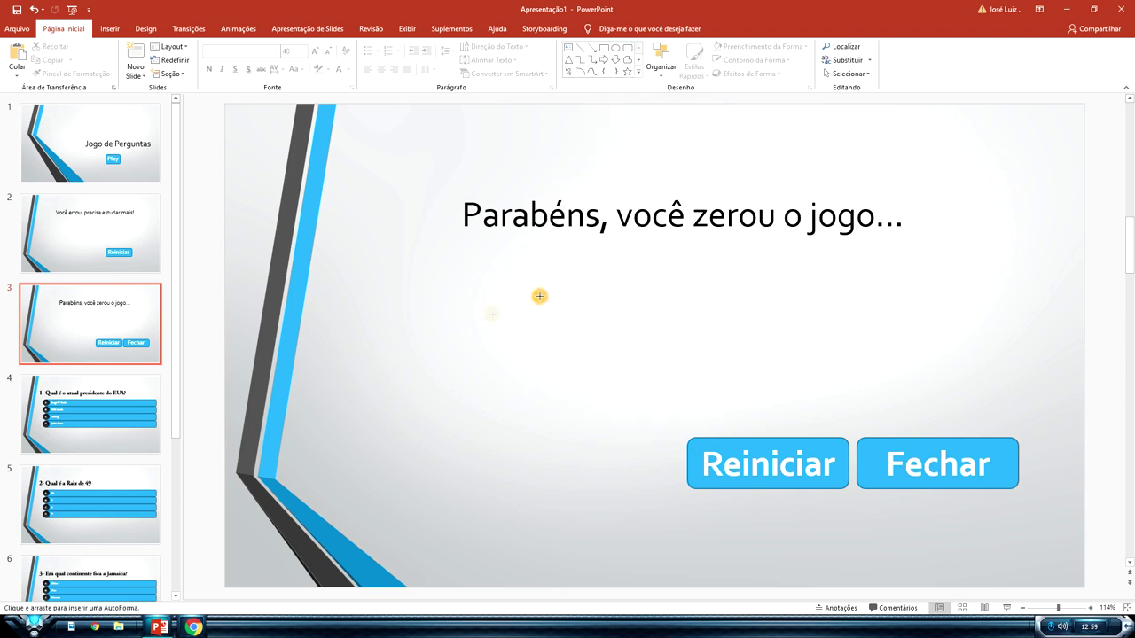
{"action": "left_click_drag", "start_coordinate": [418, 335], "coordinate": [561, 423]}
{"action": "right_click", "coordinate": [505, 367]}
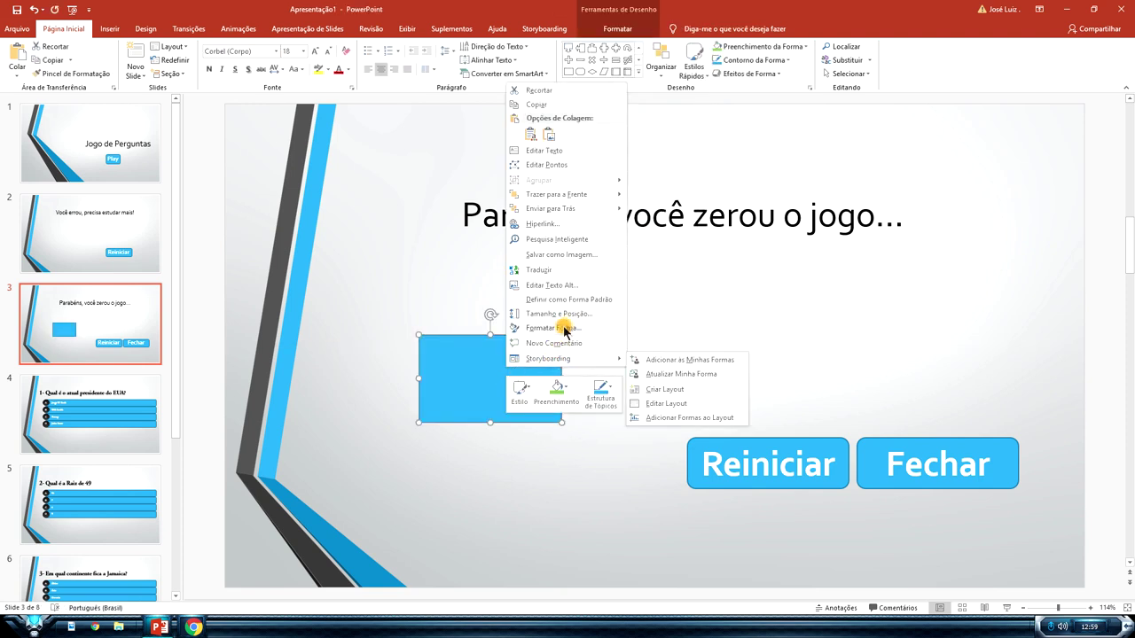
{"action": "left_click", "coordinate": [543, 224]}
Review the rectangle's link targets: web page or file lists, new document, e-mail, then cancel.
{"action": "scroll", "coordinate": [548, 293], "scroll_direction": "down", "scroll_amount": 1}
{"action": "left_click_drag", "start_coordinate": [548, 292], "coordinate": [548, 273]}
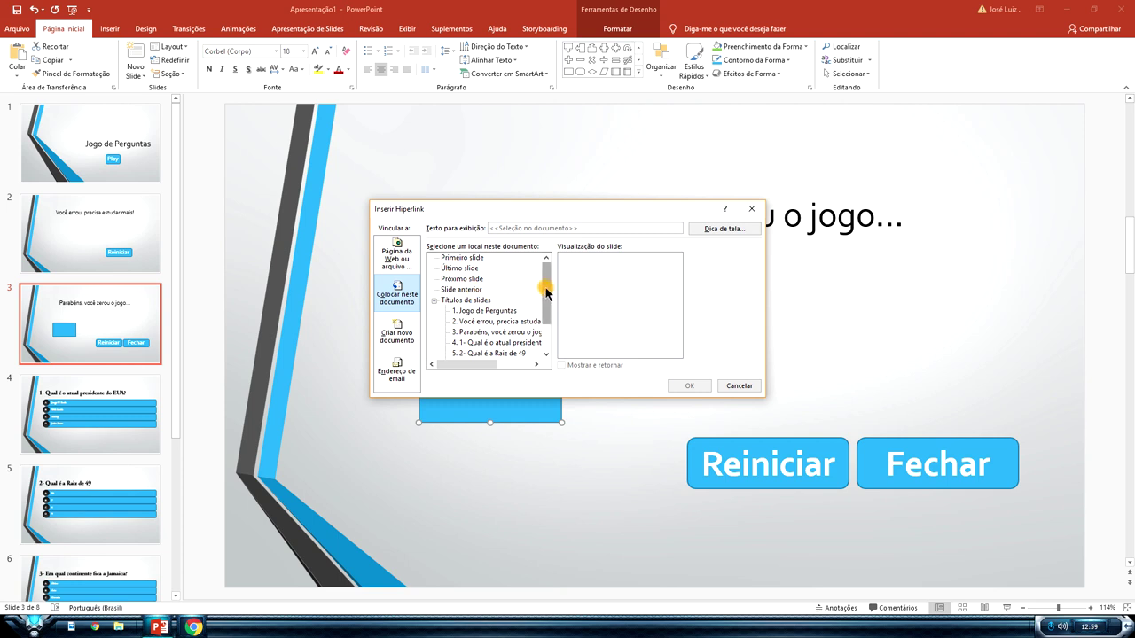
{"action": "left_click_drag", "start_coordinate": [547, 295], "coordinate": [547, 313]}
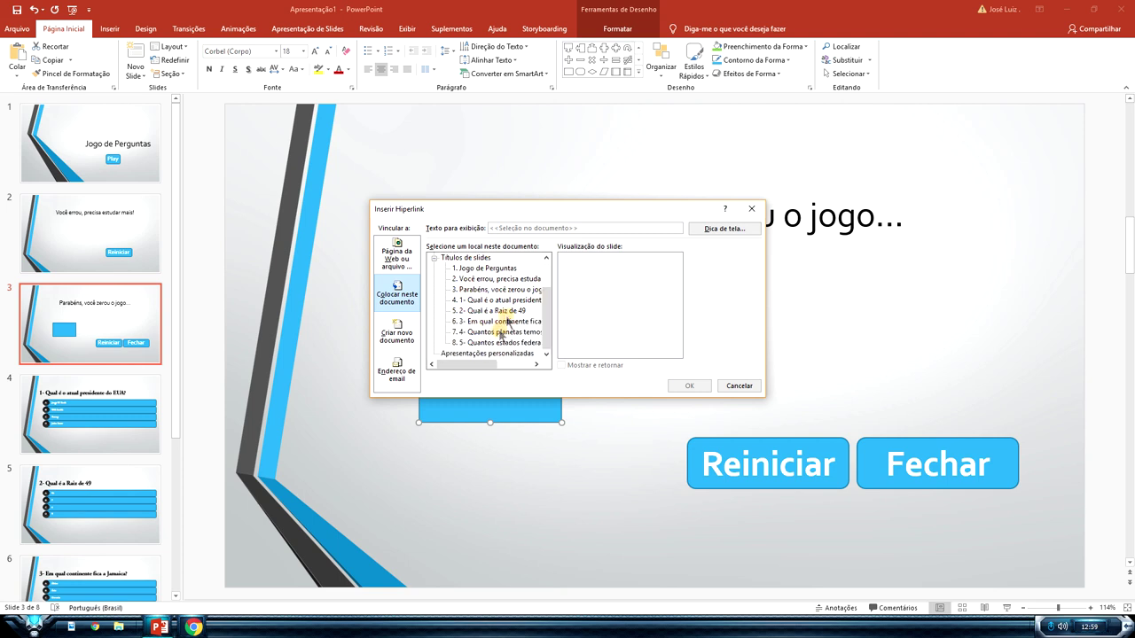
{"action": "left_click", "coordinate": [409, 254]}
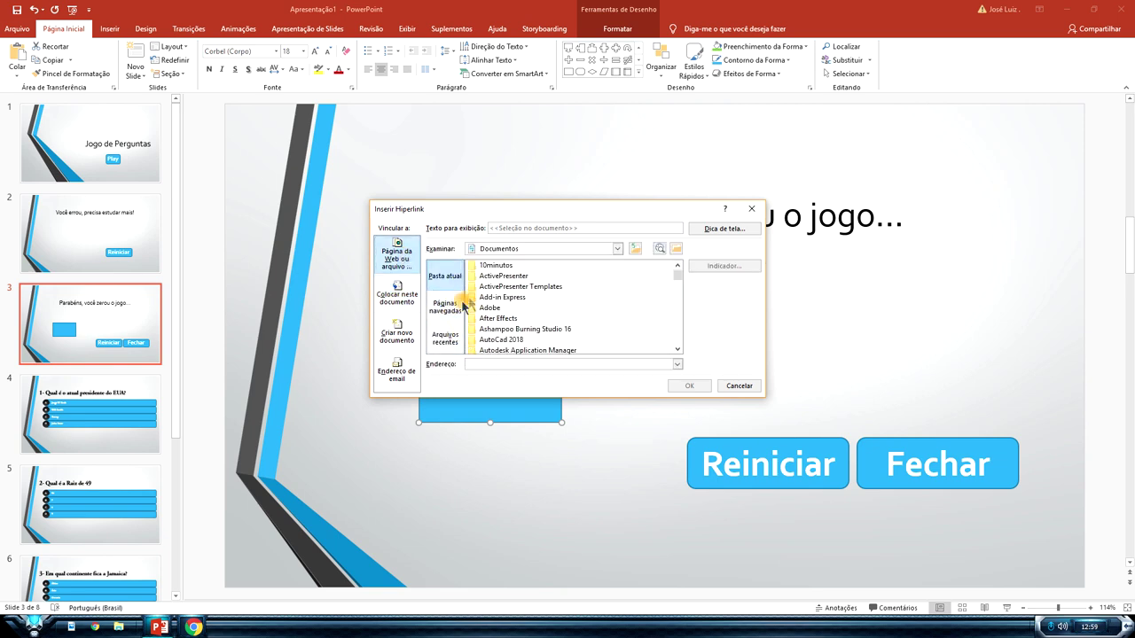
{"action": "left_click", "coordinate": [445, 307]}
{"action": "left_click", "coordinate": [448, 343]}
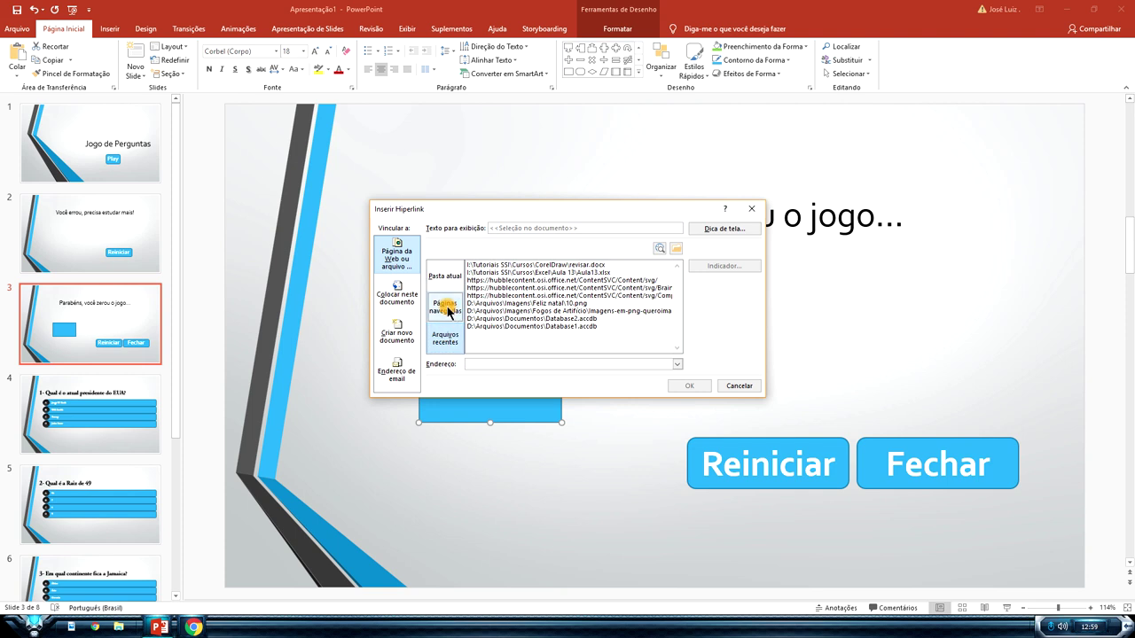
{"action": "left_click", "coordinate": [445, 306]}
{"action": "left_click", "coordinate": [446, 278]}
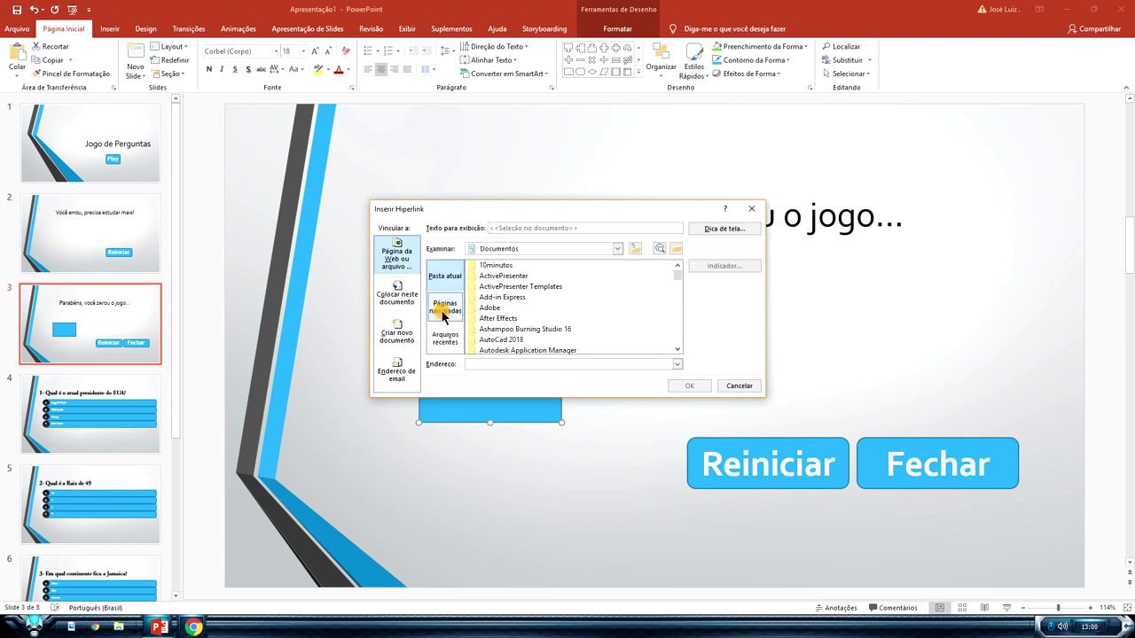
{"action": "left_click", "coordinate": [445, 306]}
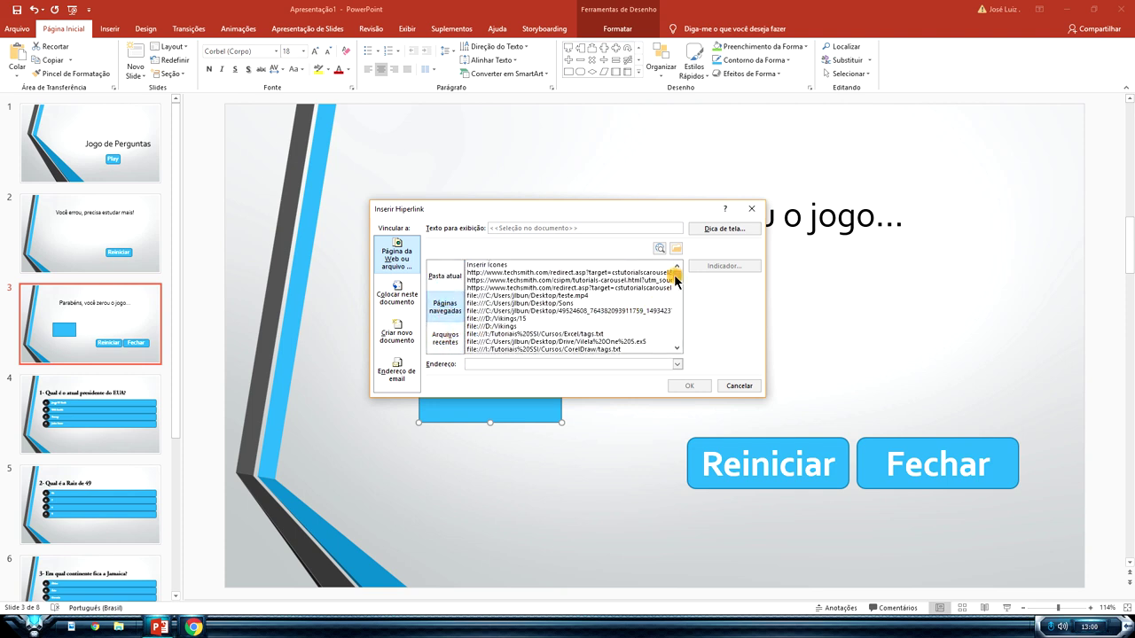
{"action": "left_click_drag", "start_coordinate": [676, 280], "coordinate": [677, 337]}
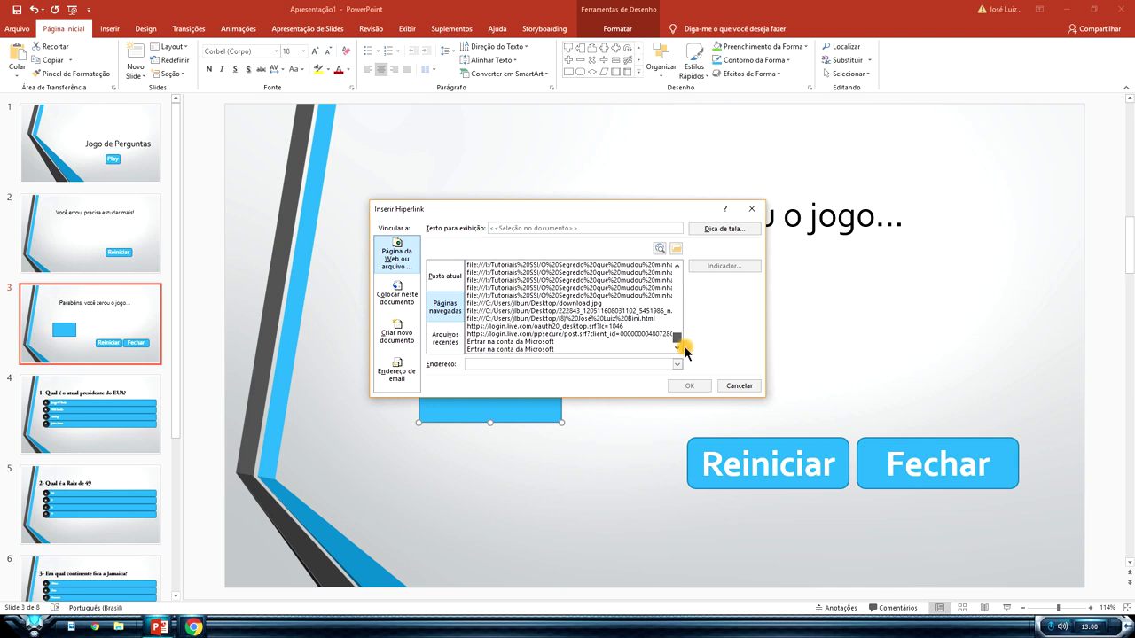
{"action": "left_click", "coordinate": [446, 341]}
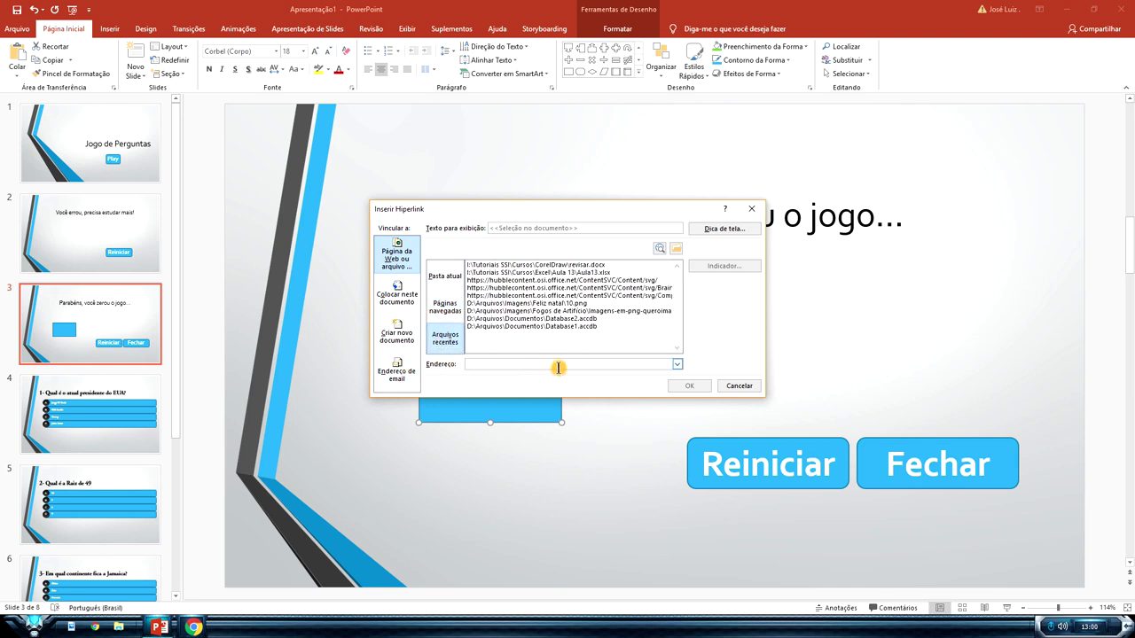
{"action": "left_click", "coordinate": [406, 342]}
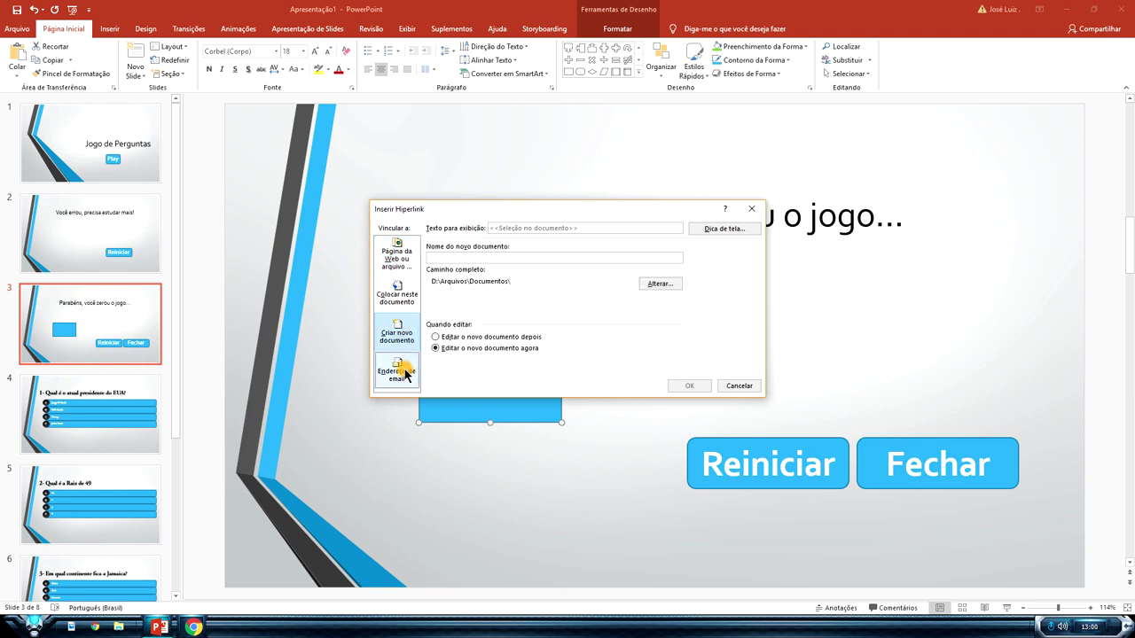
{"action": "left_click", "coordinate": [398, 379]}
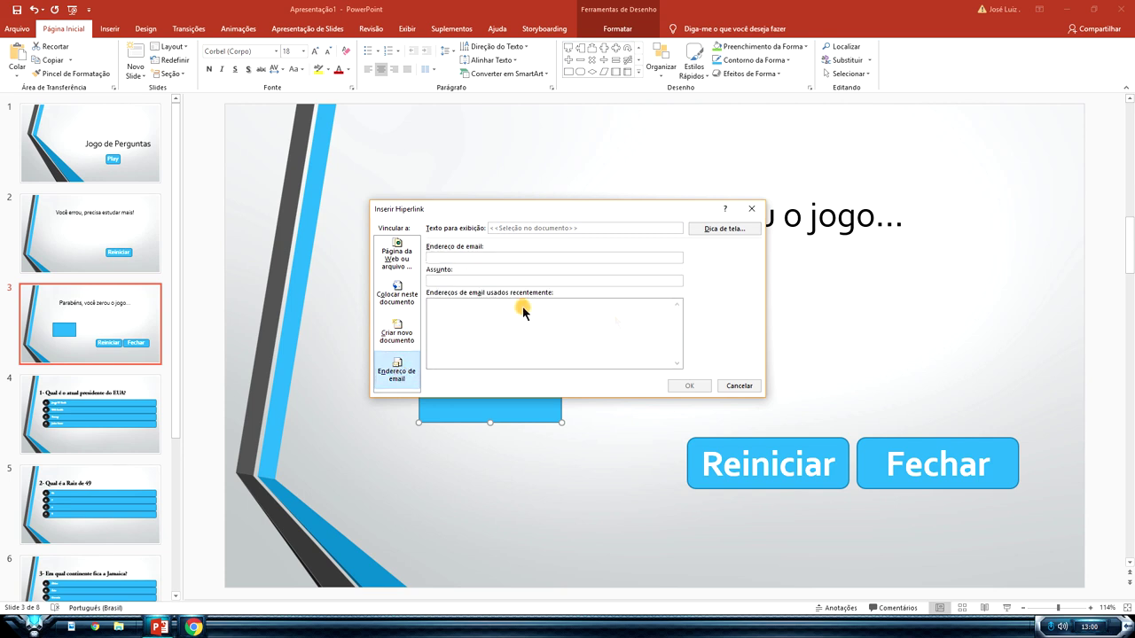
{"action": "left_click", "coordinate": [756, 211]}
Delete the practice rectangle from slide 3.
{"action": "left_click", "coordinate": [772, 329]}
{"action": "left_click", "coordinate": [525, 367]}
{"action": "key", "text": "Delete"}
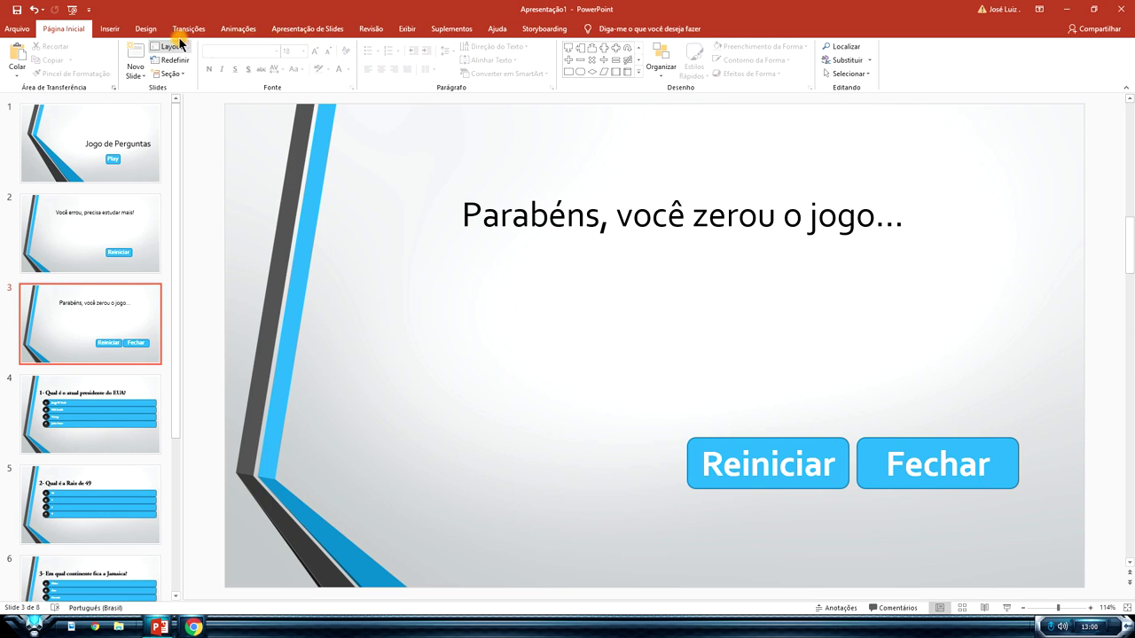
Draw a custom action button on slide 3 that hyperlinks to Finalizar apresentação.
{"action": "left_click", "coordinate": [109, 29]}
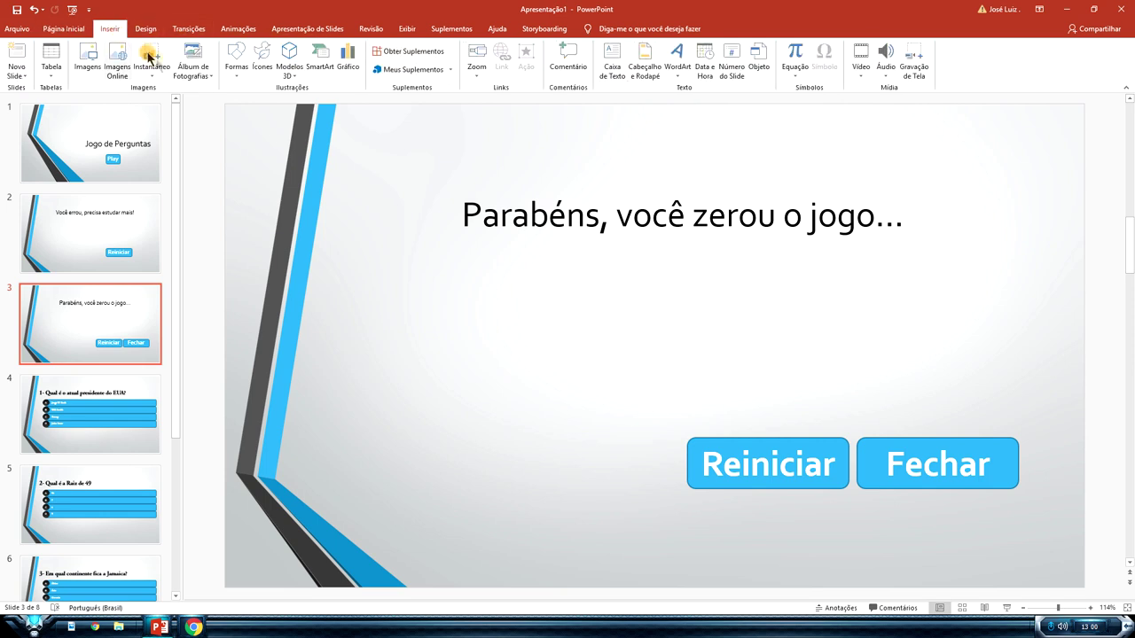
{"action": "left_click", "coordinate": [236, 62]}
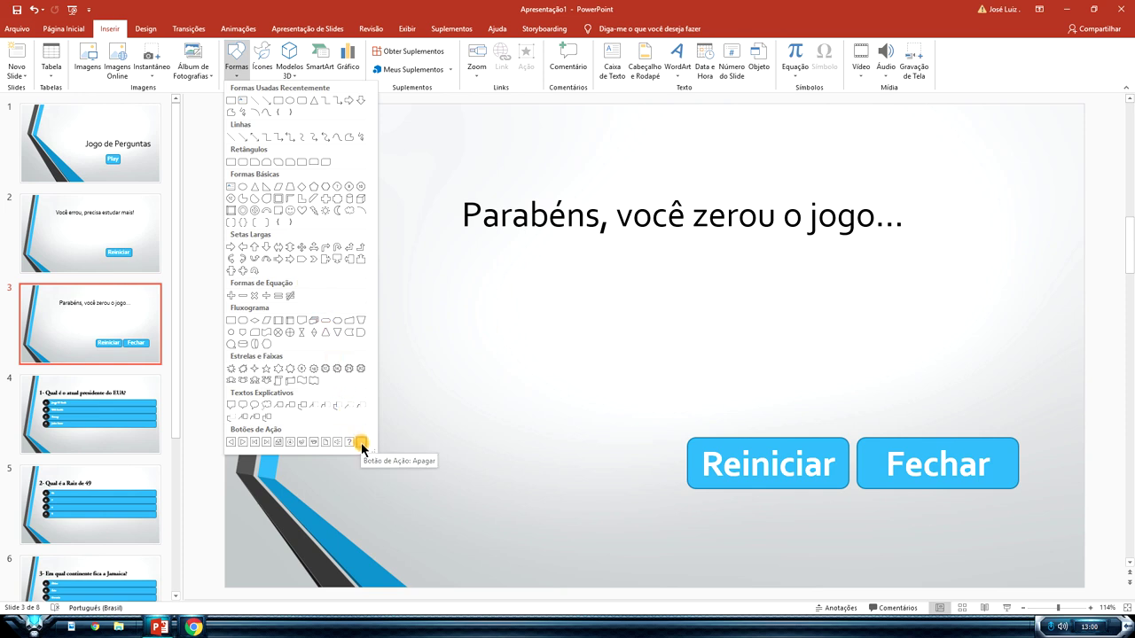
{"action": "left_click", "coordinate": [362, 443]}
{"action": "left_click_drag", "start_coordinate": [383, 403], "coordinate": [546, 526]}
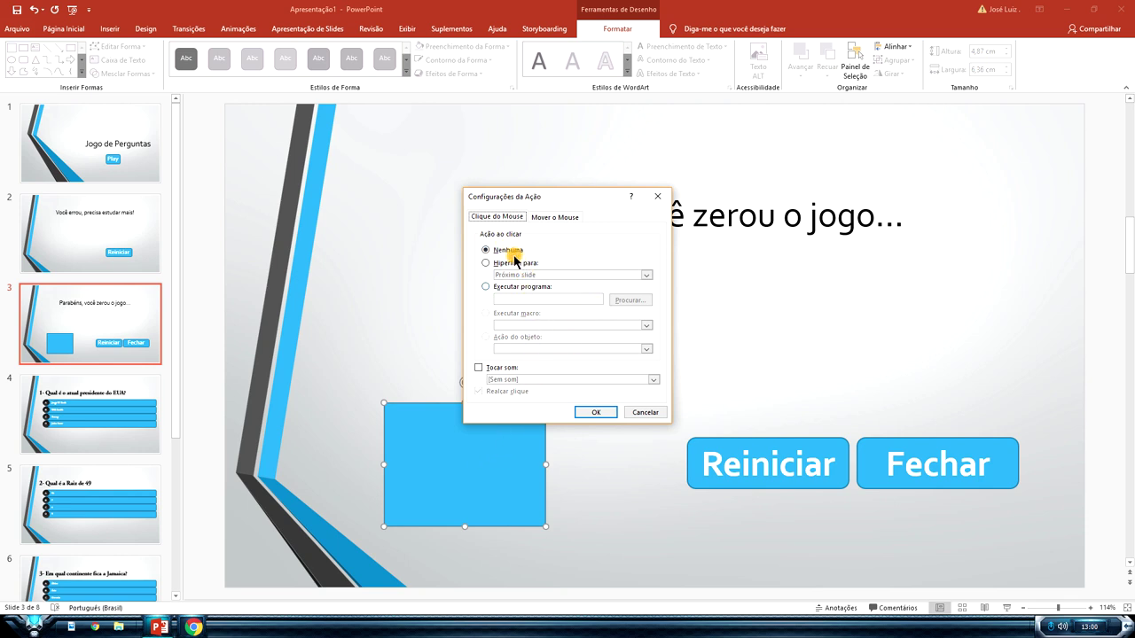
{"action": "left_click", "coordinate": [485, 262]}
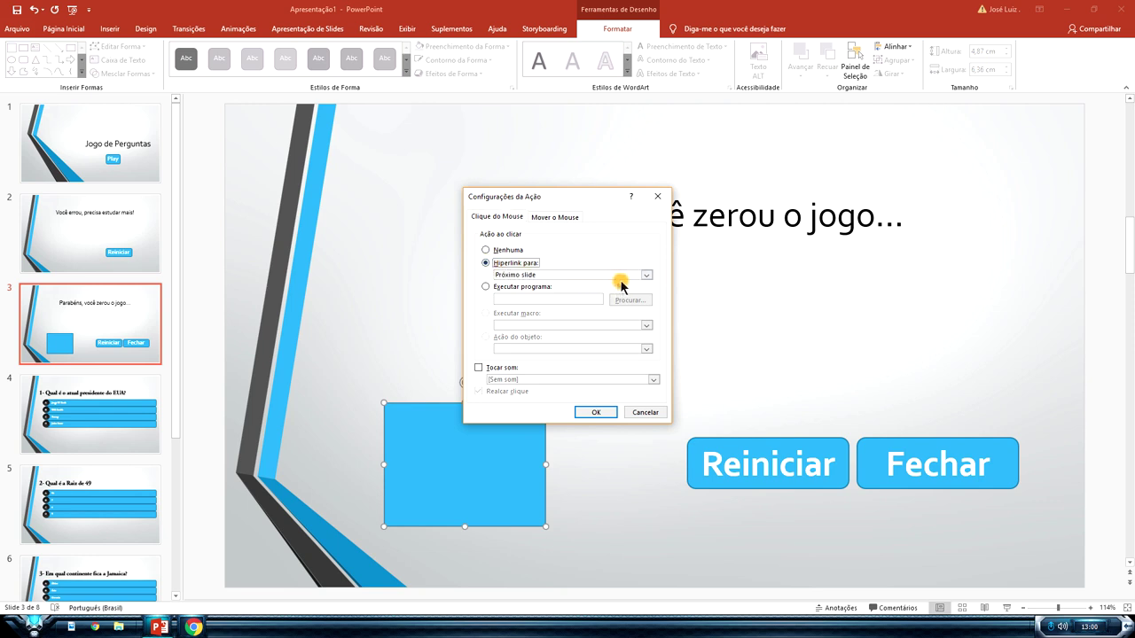
{"action": "left_click", "coordinate": [648, 275]}
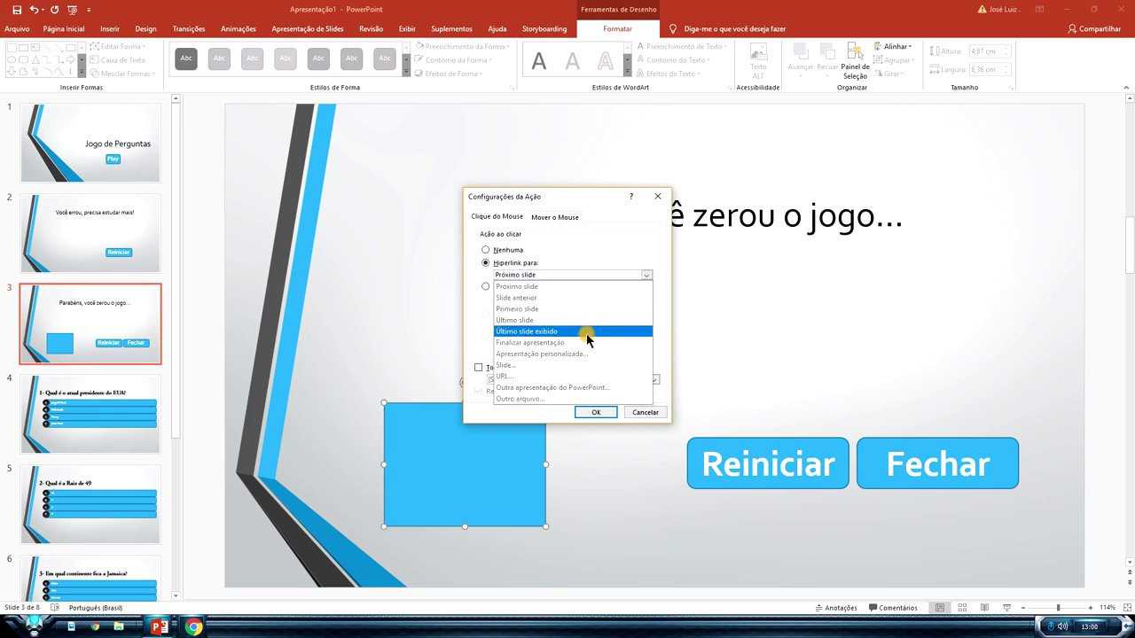
{"action": "left_click", "coordinate": [543, 344]}
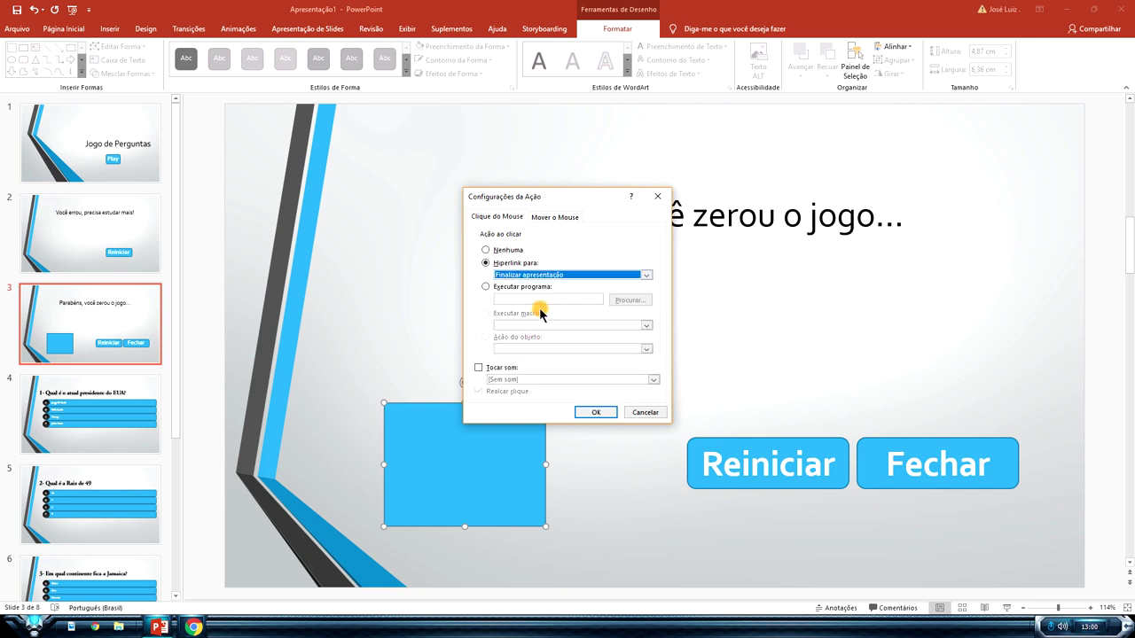
{"action": "left_click", "coordinate": [597, 412]}
{"action": "left_click", "coordinate": [456, 523]}
{"action": "type", "text": "Fechar"}
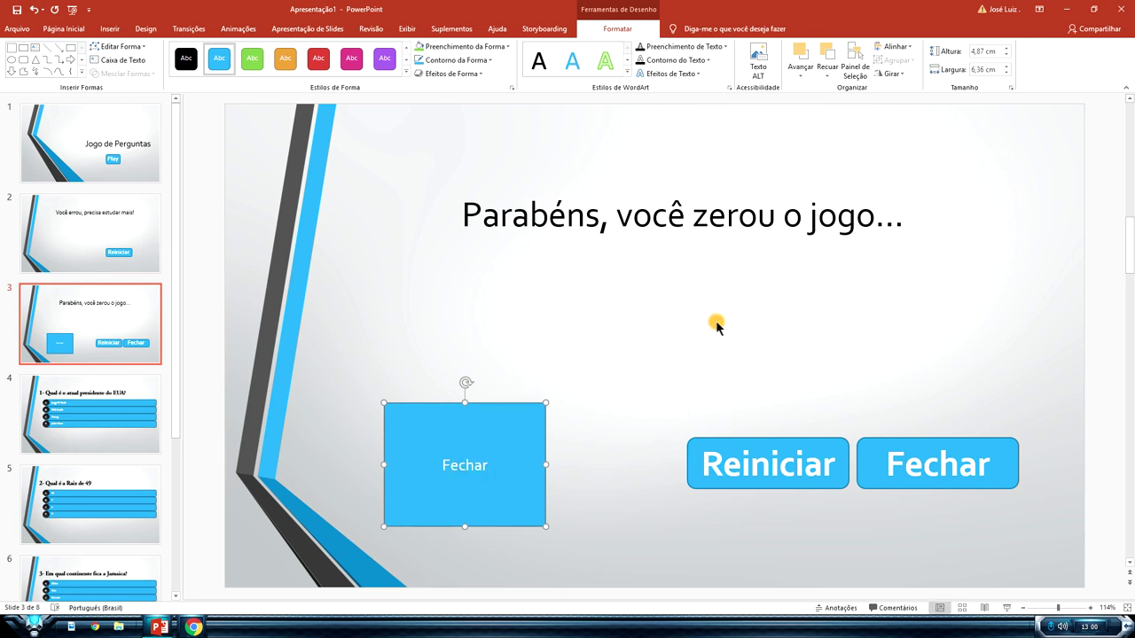
Shrink the new Fechar button, delete the old Fechar, and move the new one beside Reiniciar.
{"action": "left_click", "coordinate": [717, 327]}
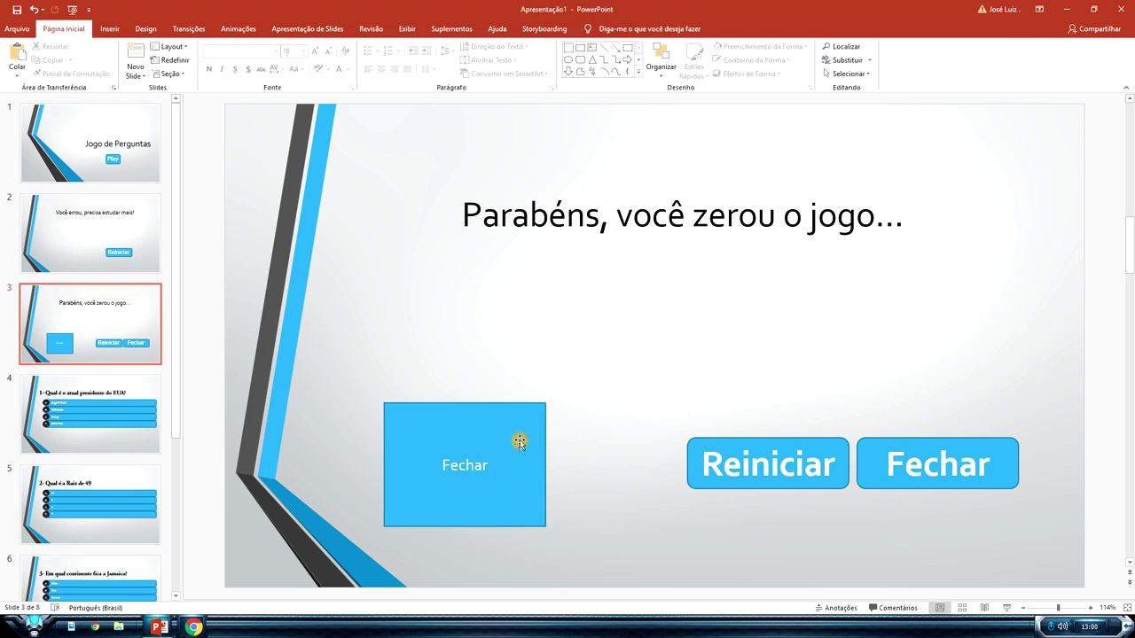
{"action": "left_click", "coordinate": [913, 454]}
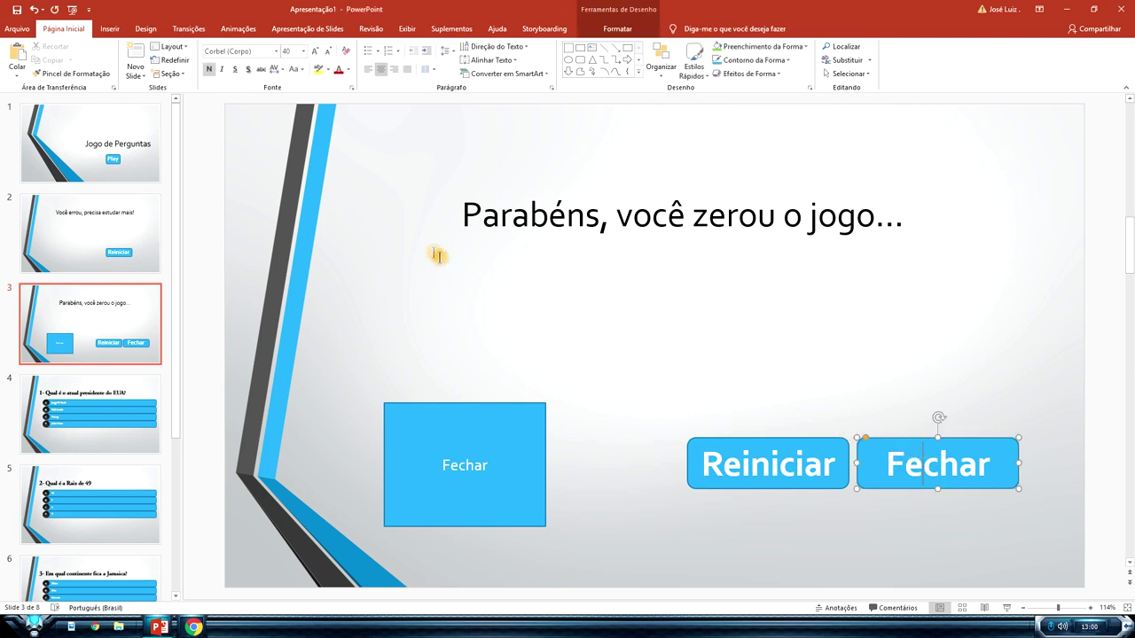
{"action": "left_click", "coordinate": [491, 436]}
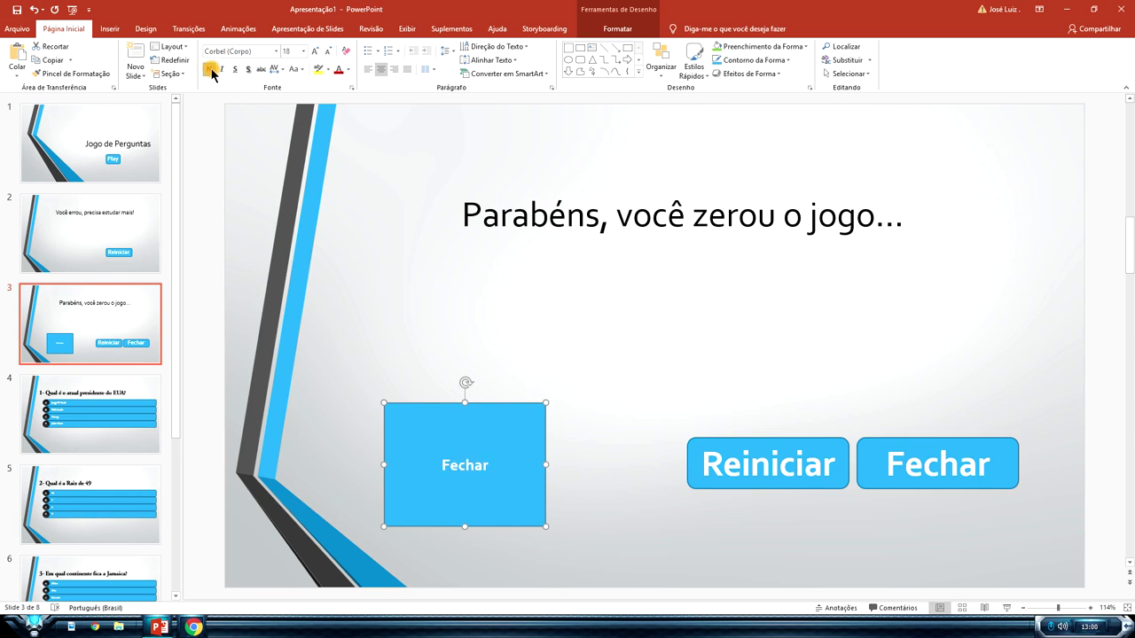
{"action": "left_click_drag", "start_coordinate": [544, 404], "coordinate": [472, 492]}
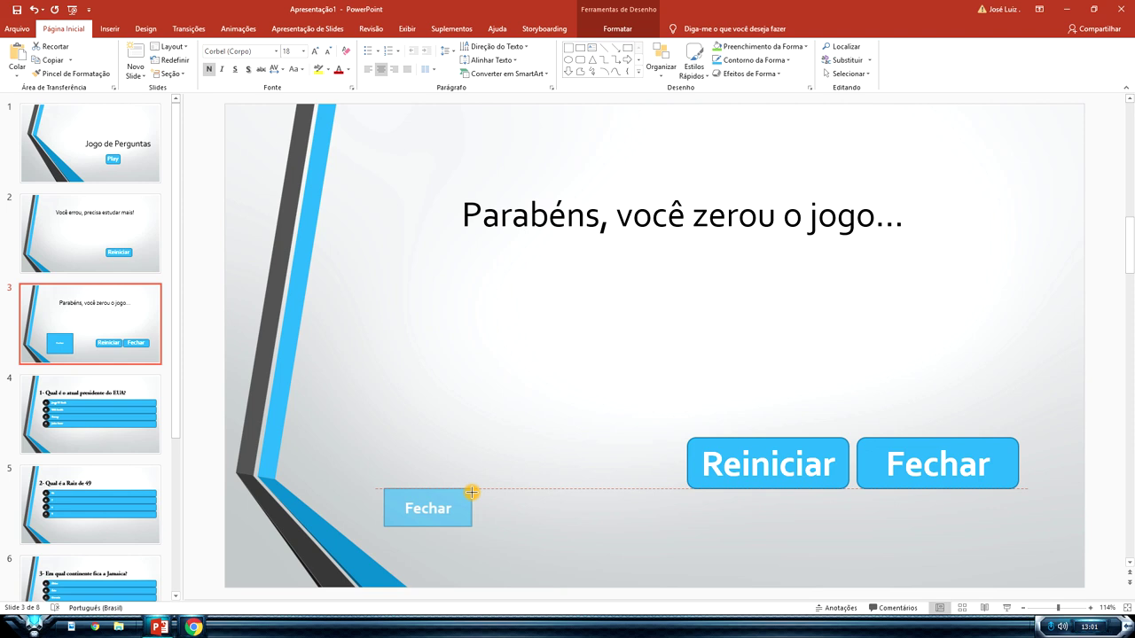
{"action": "left_click_drag", "start_coordinate": [472, 492], "coordinate": [472, 490]}
{"action": "double_click", "coordinate": [443, 501]}
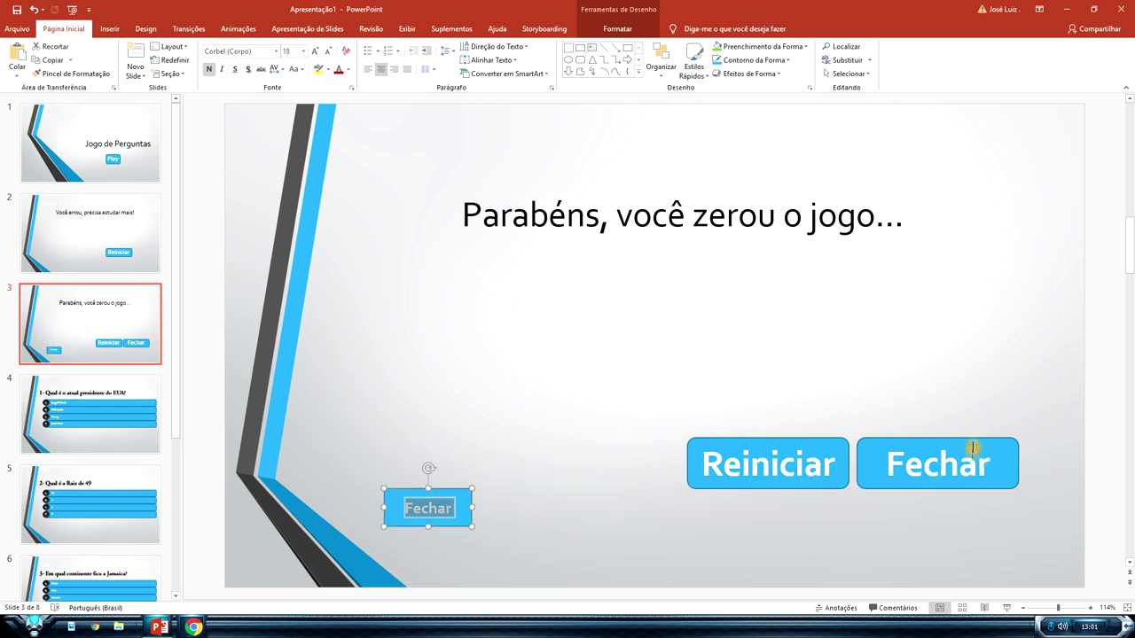
{"action": "left_click", "coordinate": [973, 448]}
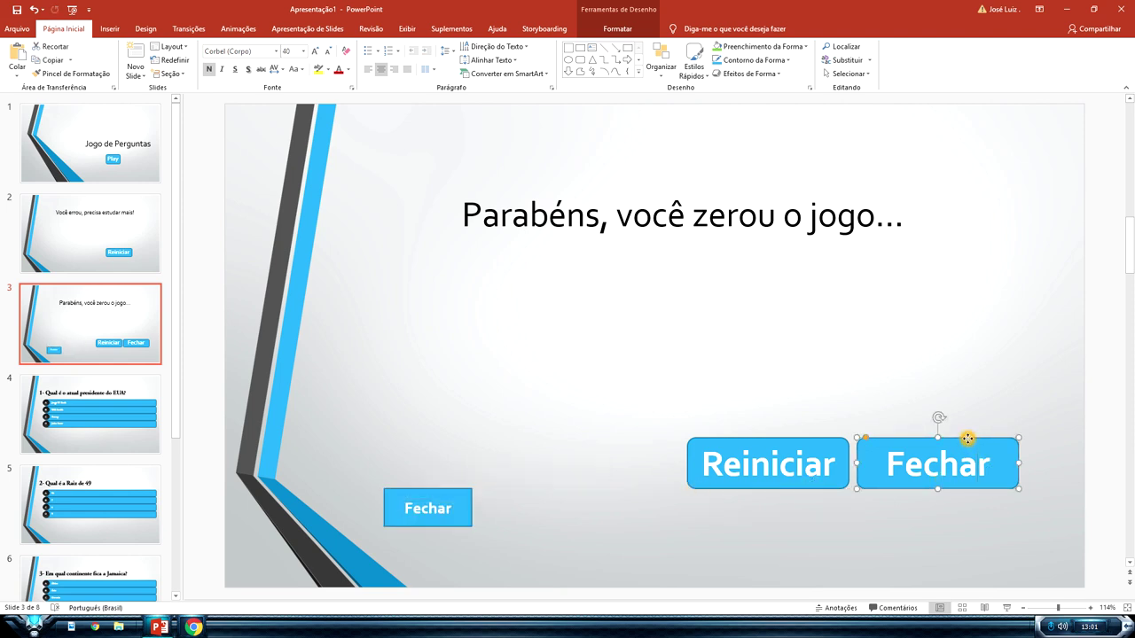
{"action": "key", "text": "Delete"}
{"action": "mouse_move", "coordinate": [454, 501]}
{"action": "left_mouse_down"}
{"action": "mouse_move", "coordinate": [994, 489]}
{"action": "mouse_move", "coordinate": [923, 461]}
{"action": "mouse_move", "coordinate": [982, 438]}
{"action": "left_mouse_up"}
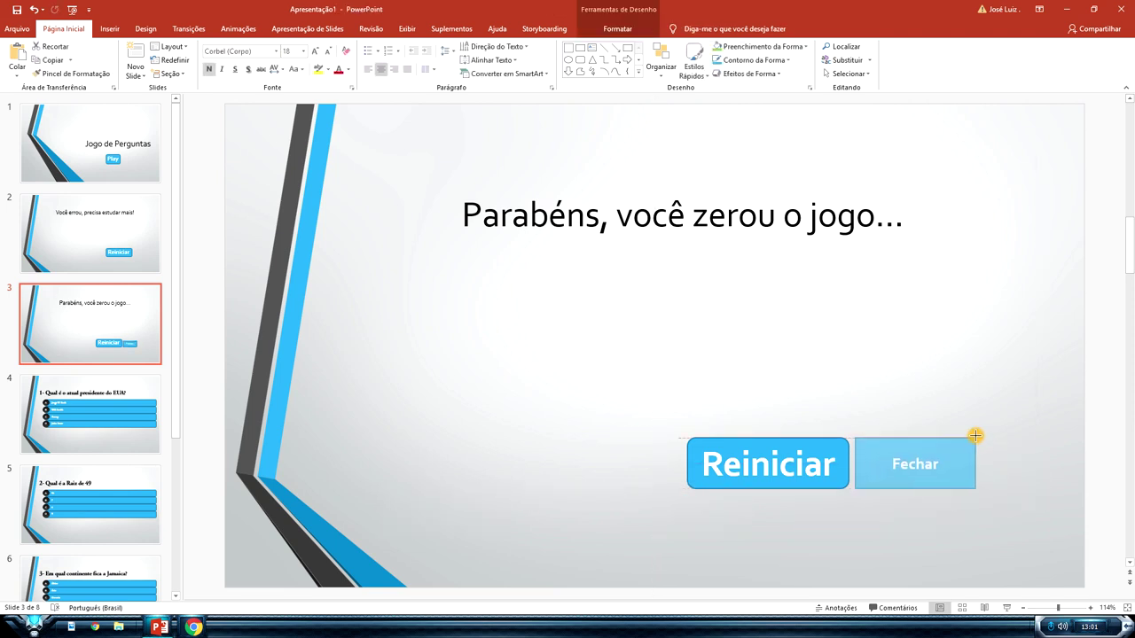
Set the new Fechar button's text size to 40 to match Reiniciar.
{"action": "left_click", "coordinate": [816, 459]}
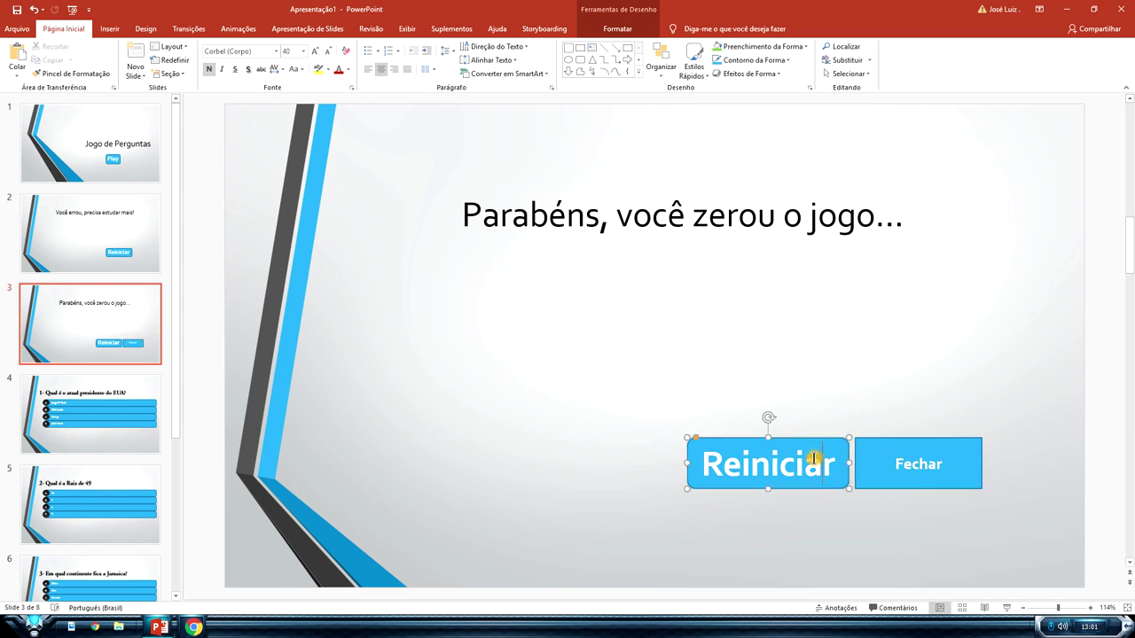
{"action": "left_click", "coordinate": [902, 455]}
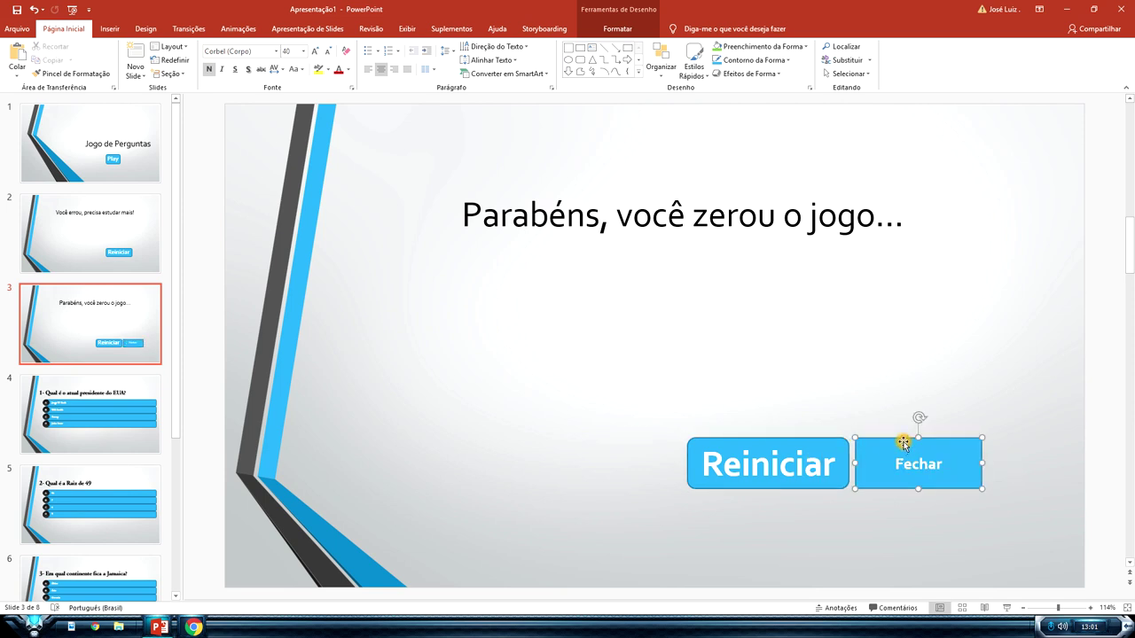
{"action": "left_click", "coordinate": [303, 51]}
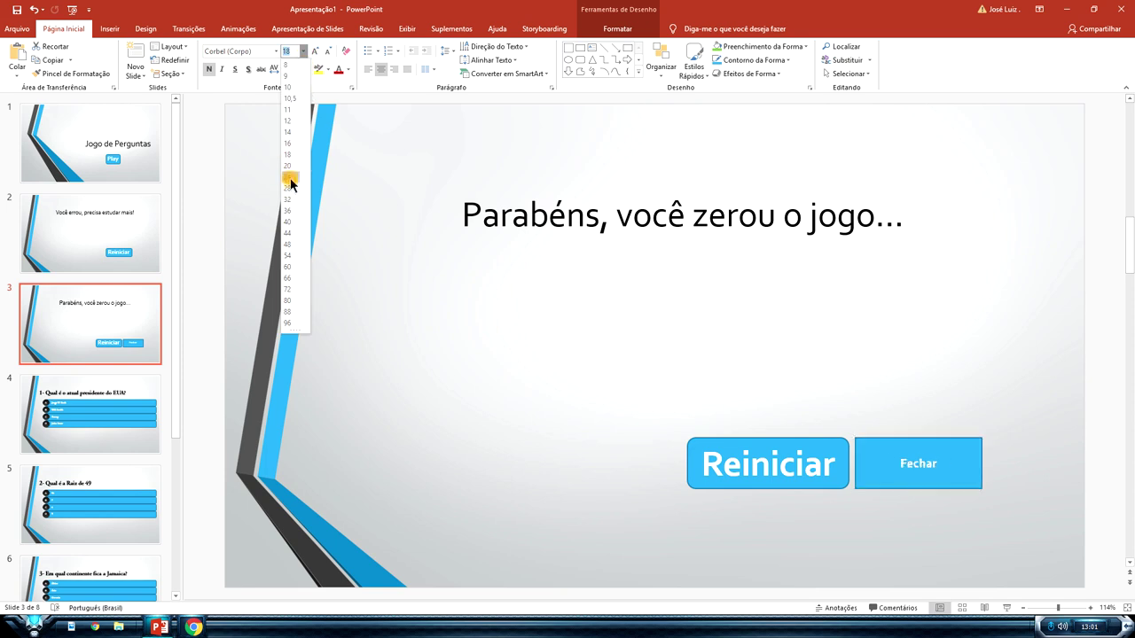
{"action": "left_click", "coordinate": [293, 222]}
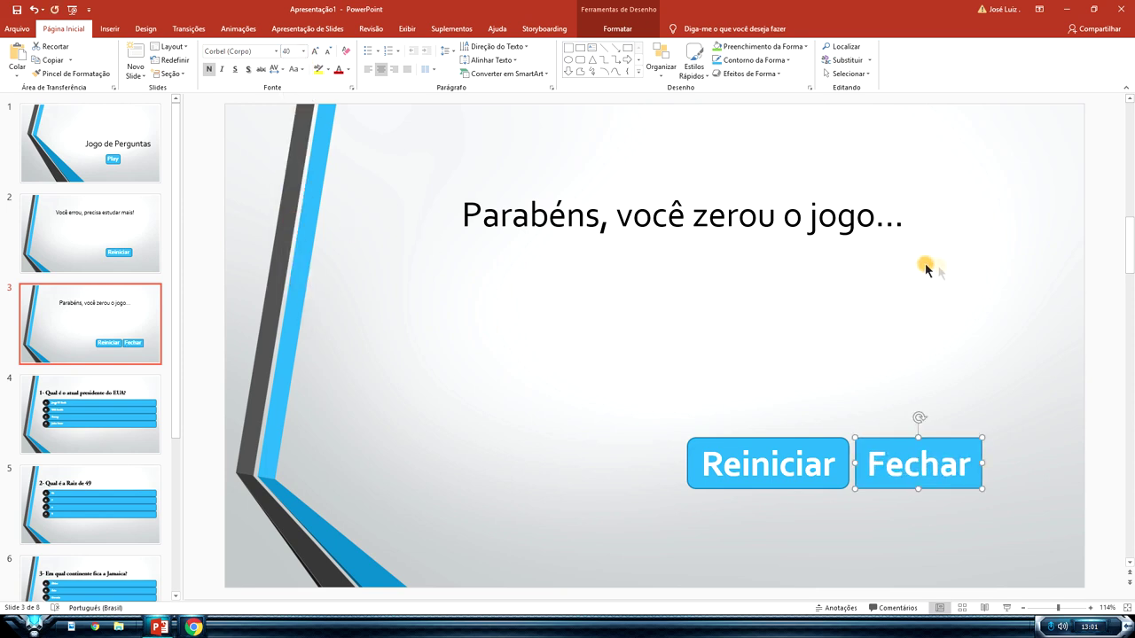
{"action": "left_click", "coordinate": [979, 266]}
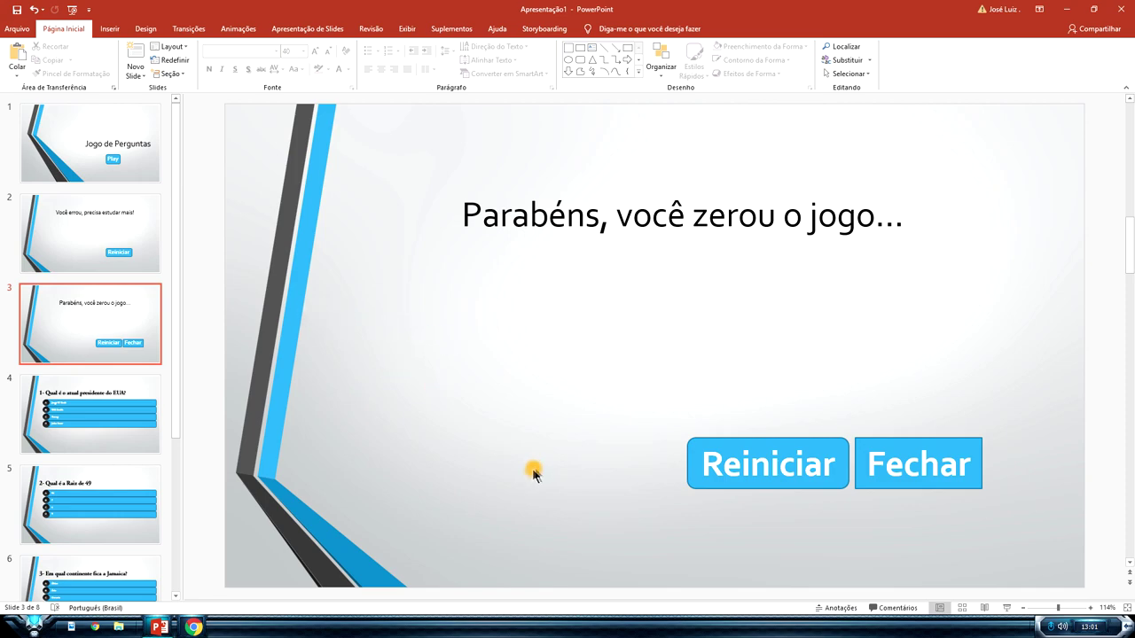
Run the slide show from the title slide, confirm Play reaches question 1, then return to editing.
{"action": "key", "text": "F5"}
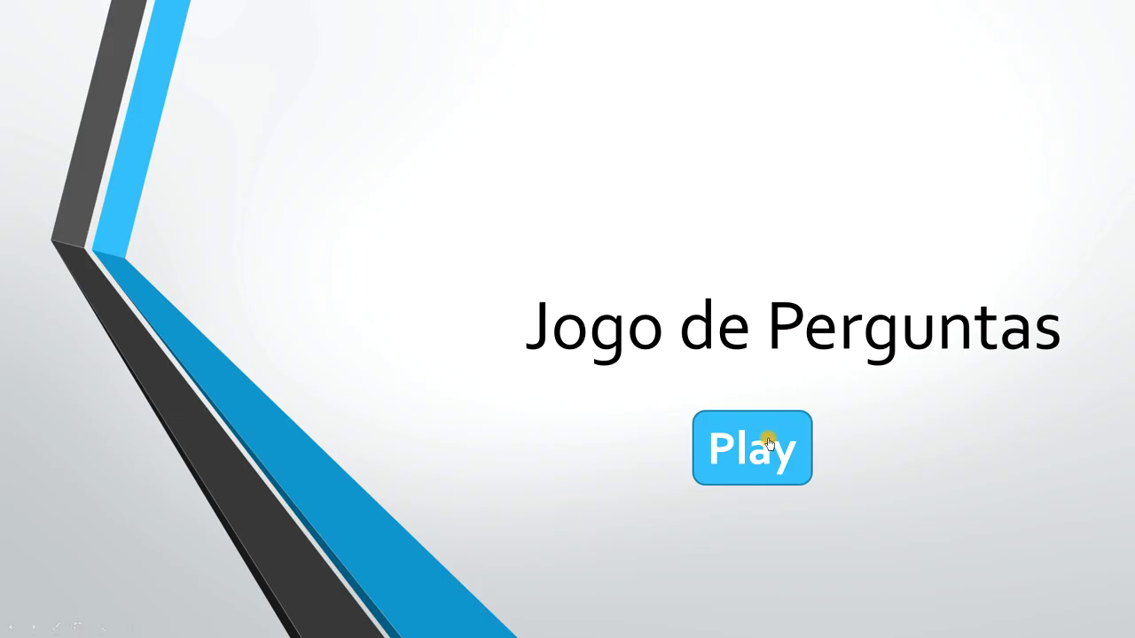
{"action": "left_click", "coordinate": [767, 440]}
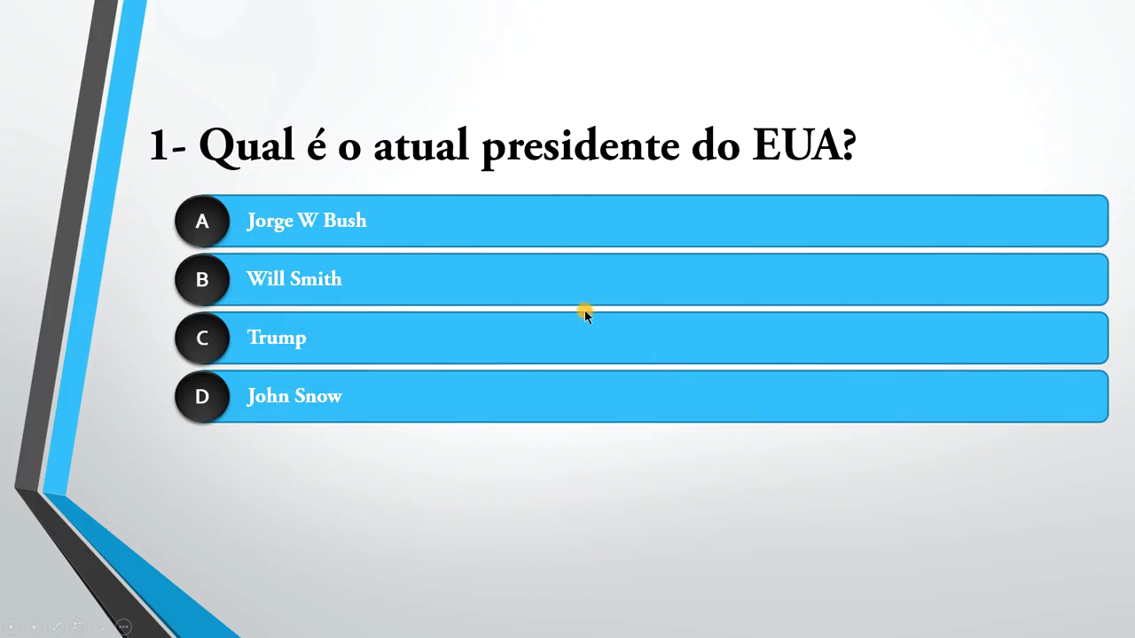
{"action": "key", "text": "Escape"}
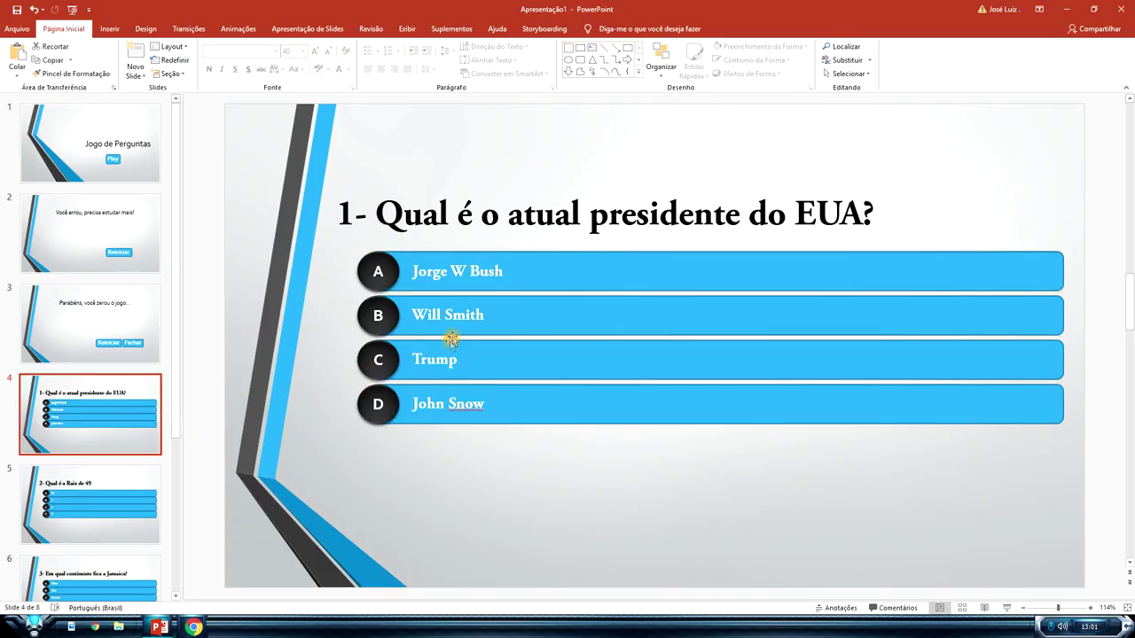
Hyperlink answer A's bar to the 'Você errou' wrong-answer slide.
{"action": "right_click", "coordinate": [597, 272]}
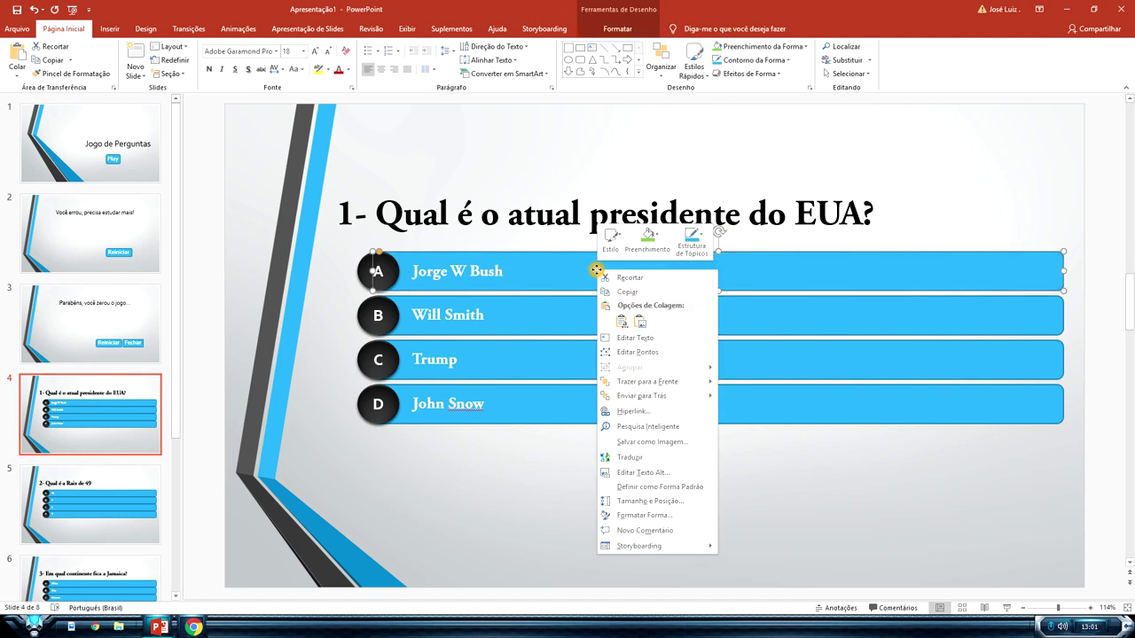
{"action": "left_click", "coordinate": [641, 415]}
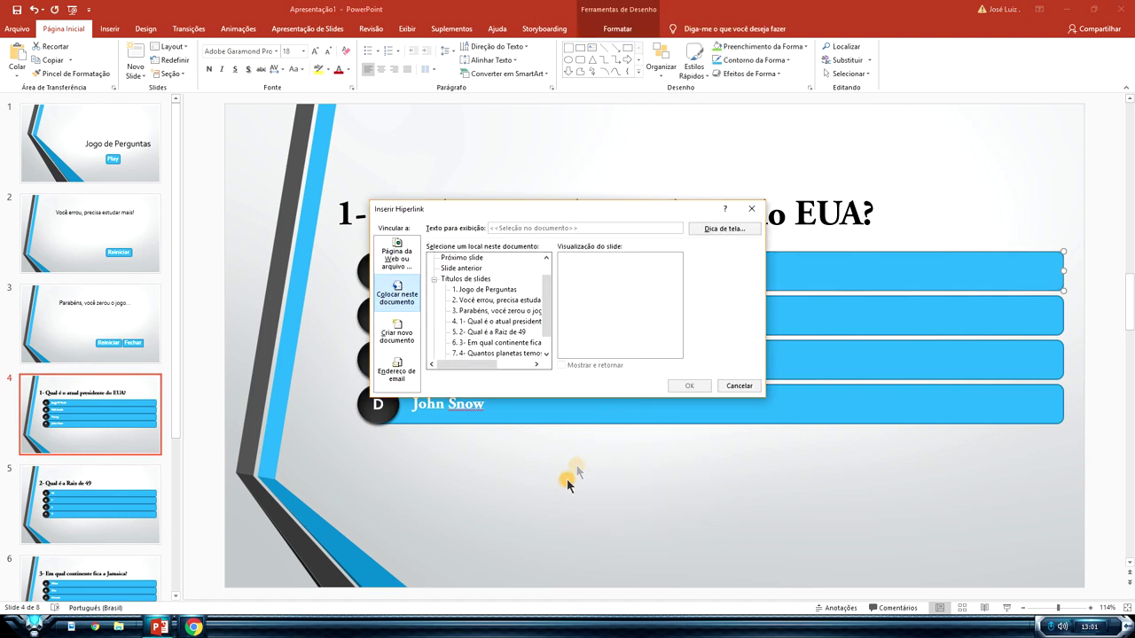
{"action": "left_click", "coordinate": [744, 391]}
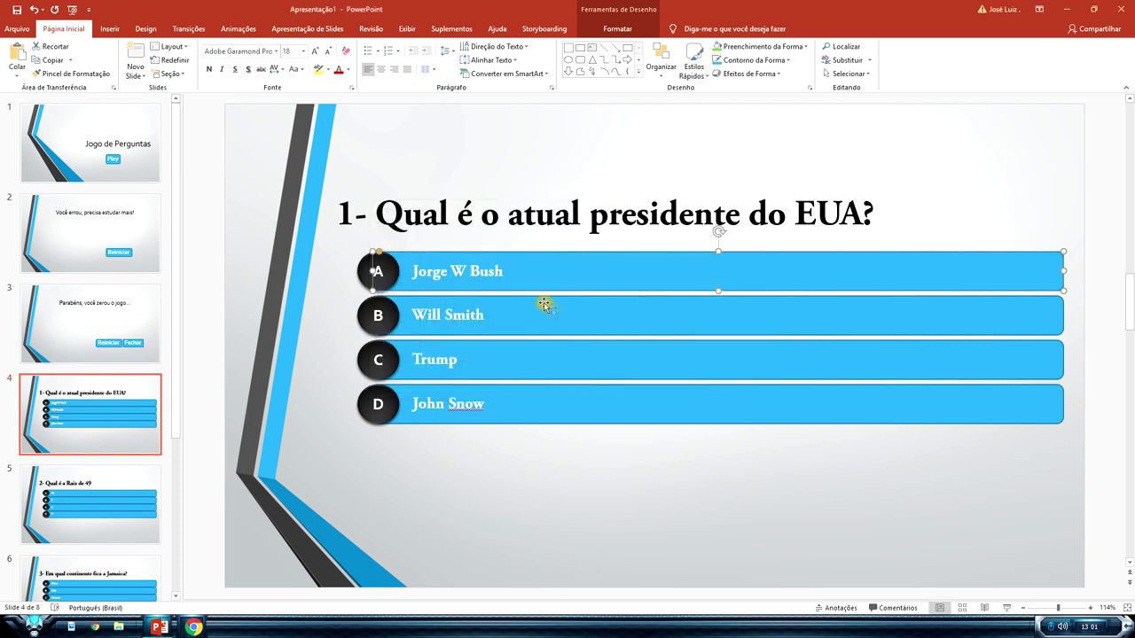
{"action": "right_click", "coordinate": [475, 272]}
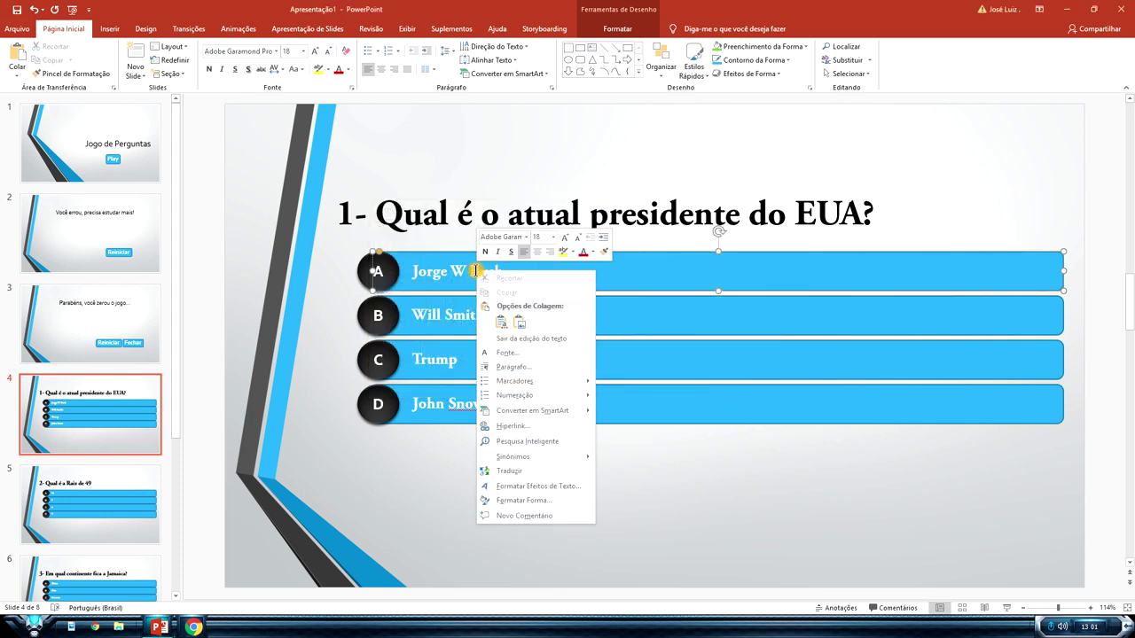
{"action": "left_click", "coordinate": [391, 519]}
{"action": "left_click", "coordinate": [770, 516]}
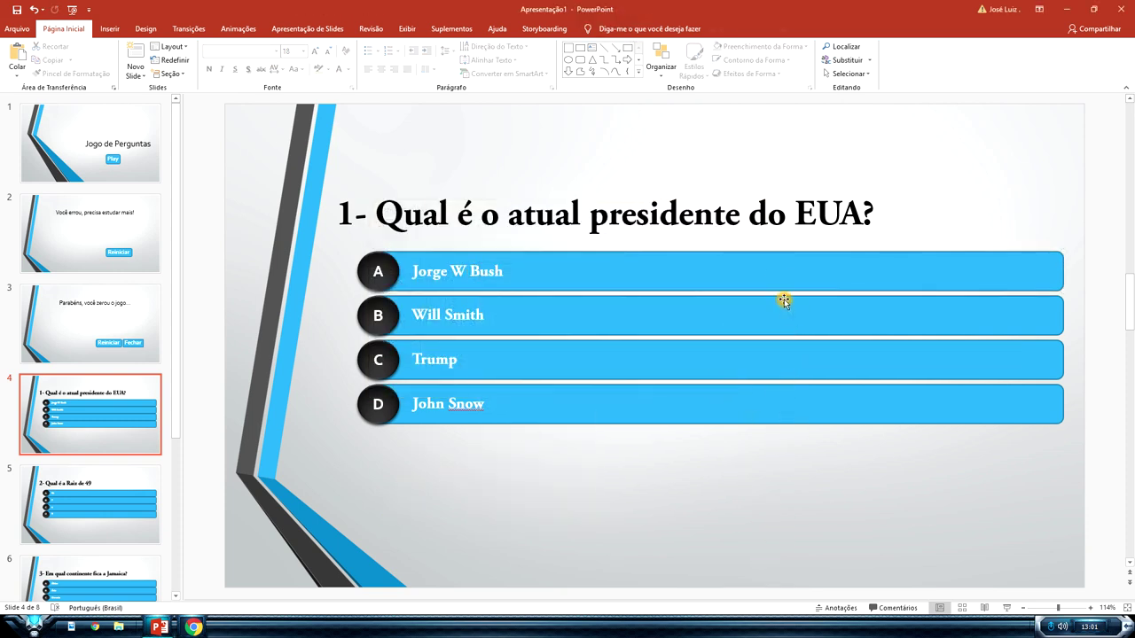
{"action": "right_click", "coordinate": [729, 275]}
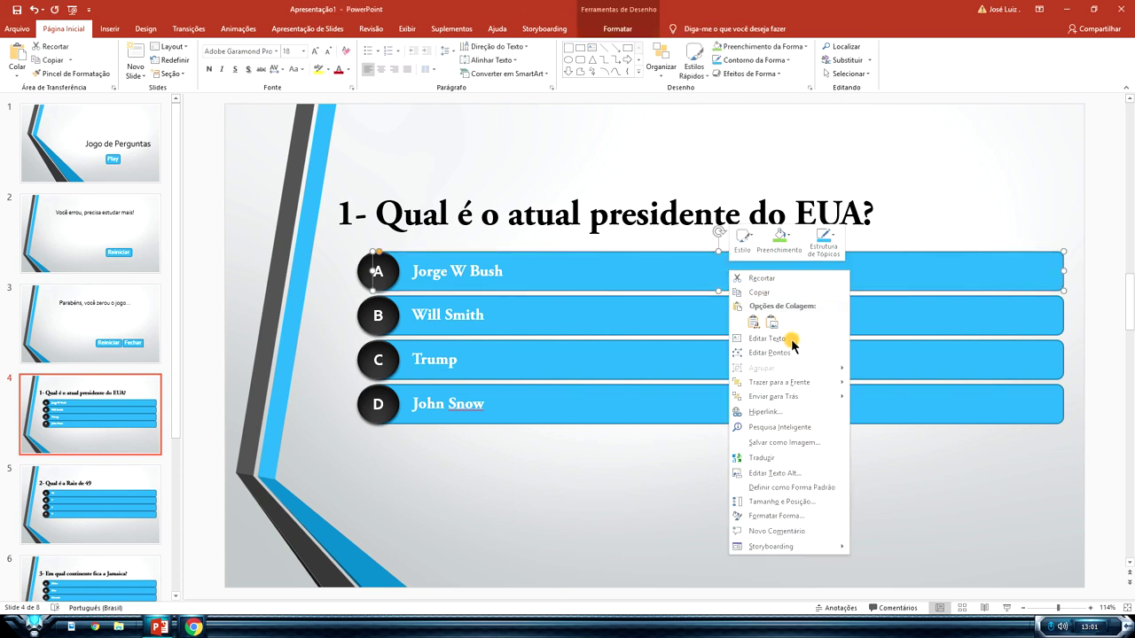
{"action": "left_click", "coordinate": [778, 415]}
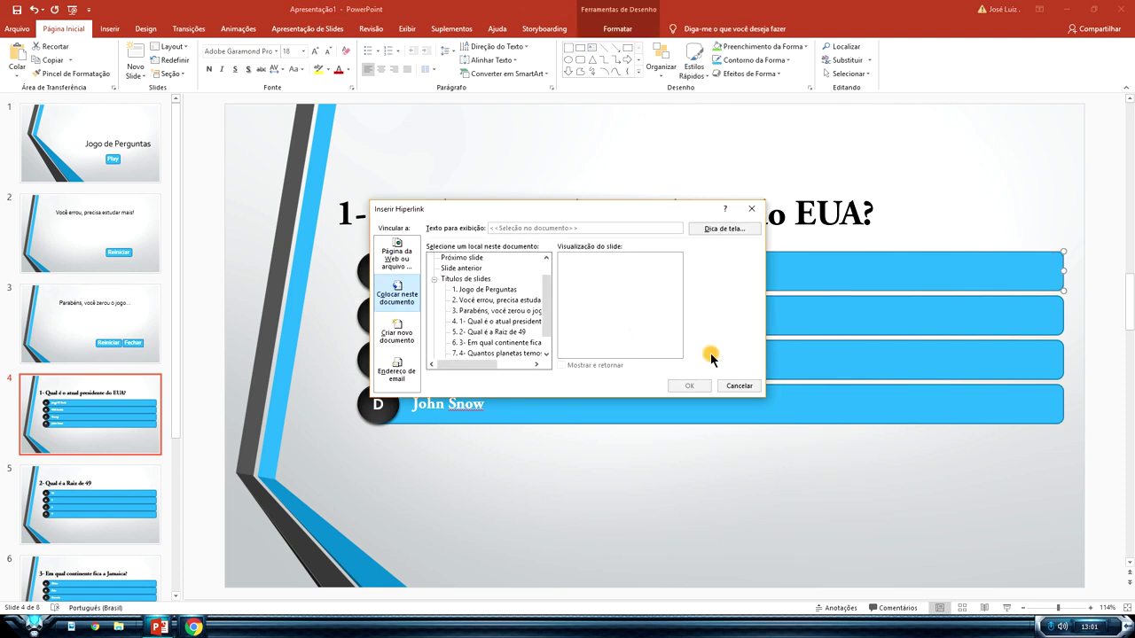
{"action": "left_click", "coordinate": [517, 301]}
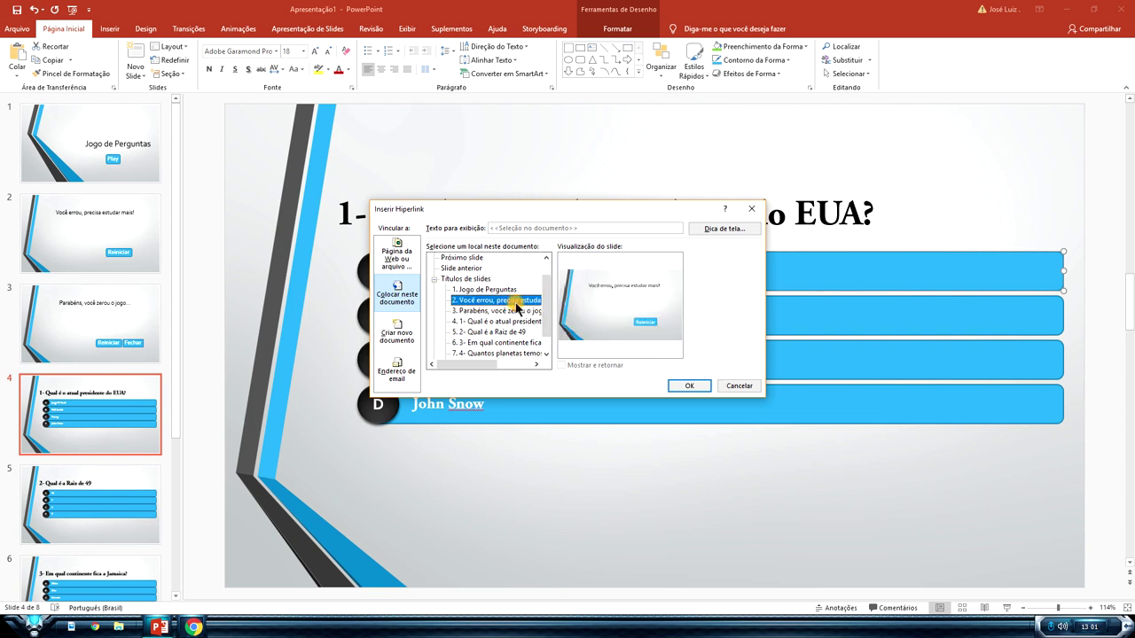
{"action": "left_click", "coordinate": [692, 386]}
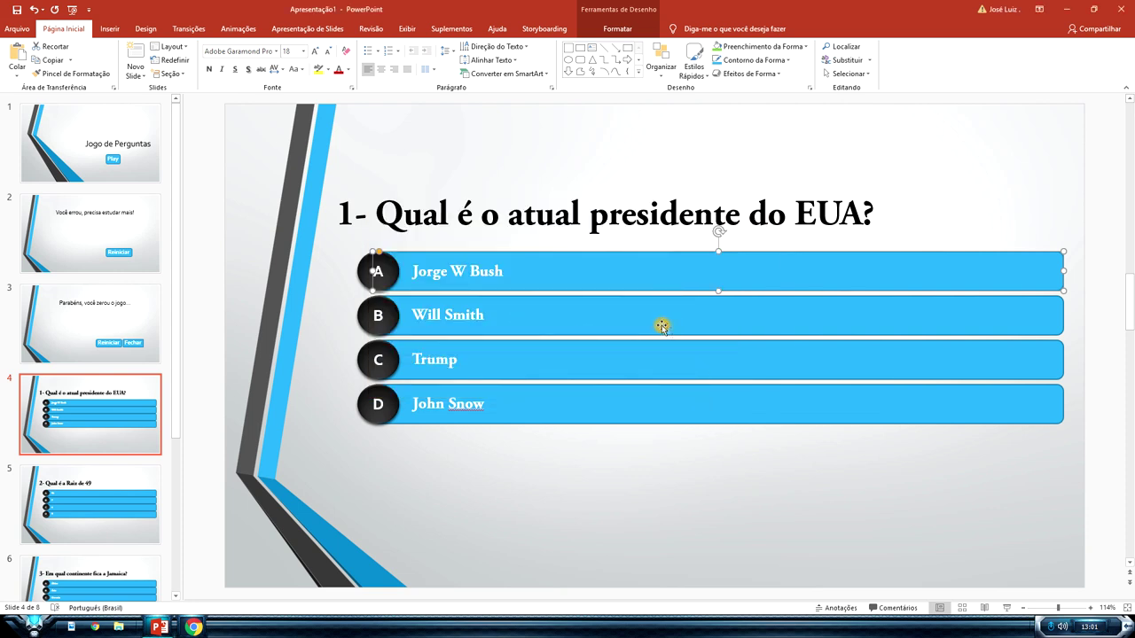
Link the Will Smith answer to 'Você errou' and the Trump answer to the question 2 slide.
{"action": "right_click", "coordinate": [799, 328]}
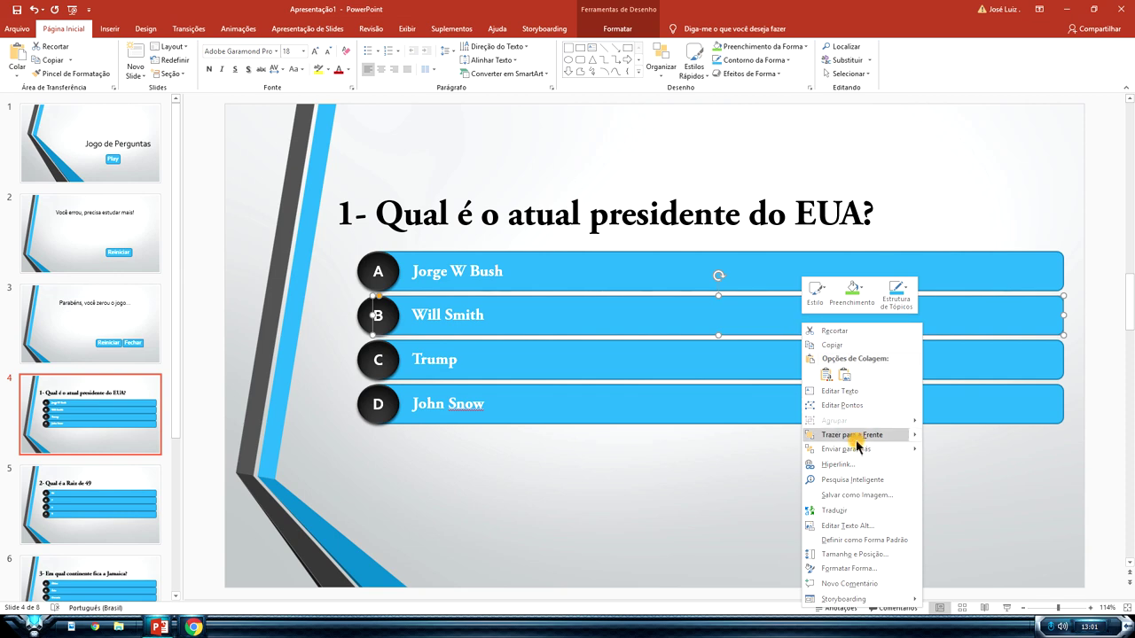
{"action": "left_click", "coordinate": [849, 465]}
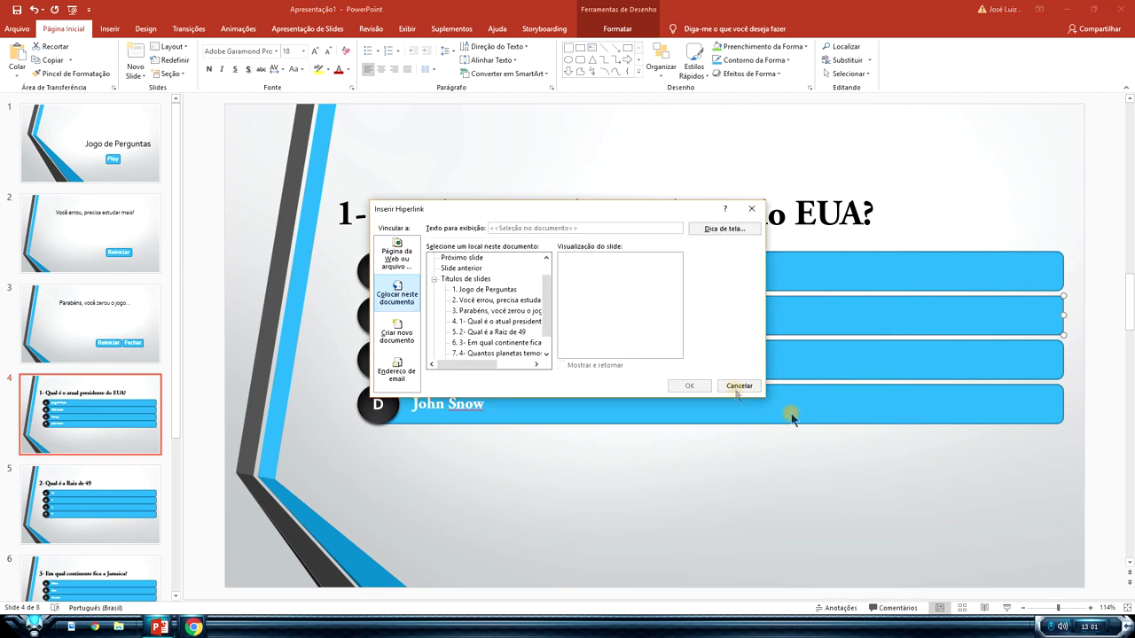
{"action": "left_click", "coordinate": [510, 302]}
{"action": "left_click", "coordinate": [691, 385]}
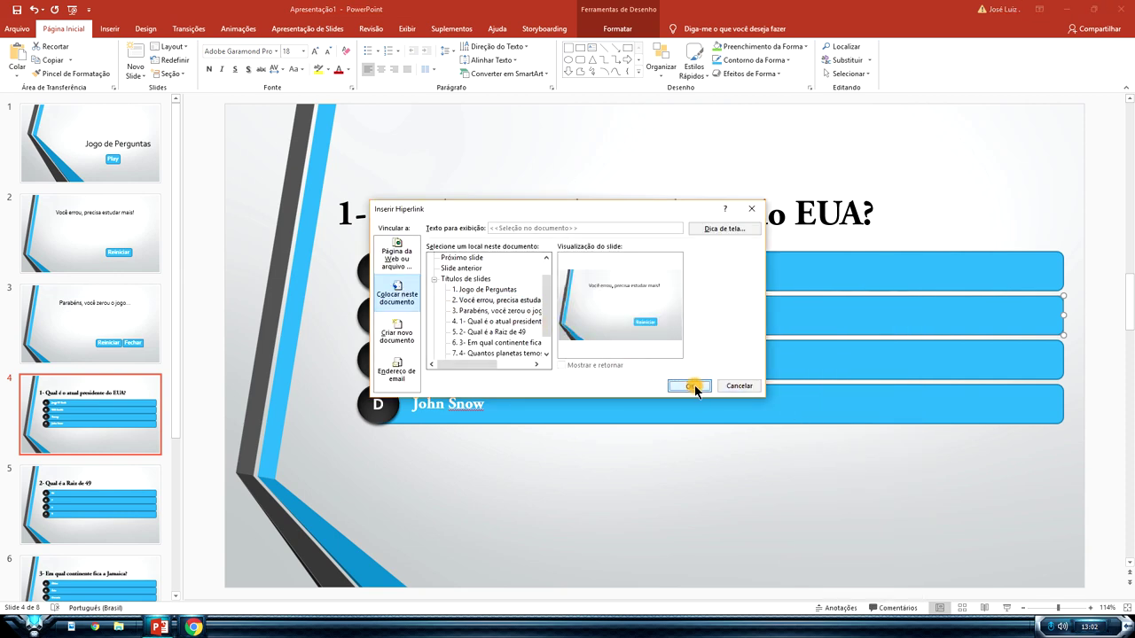
{"action": "right_click", "coordinate": [859, 369]}
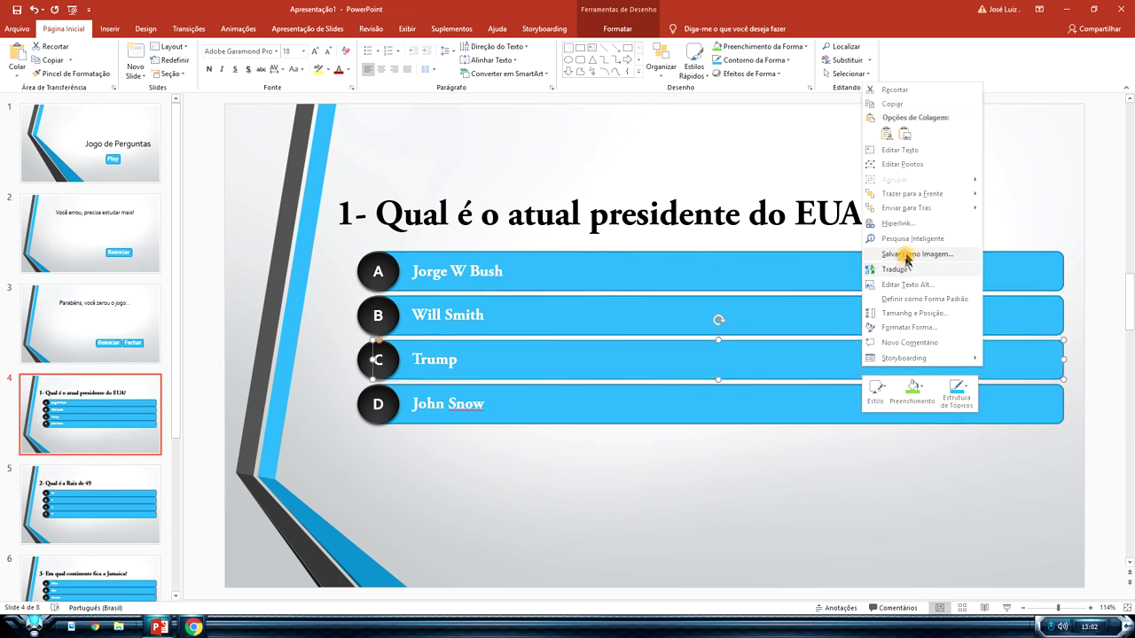
{"action": "left_click", "coordinate": [908, 223]}
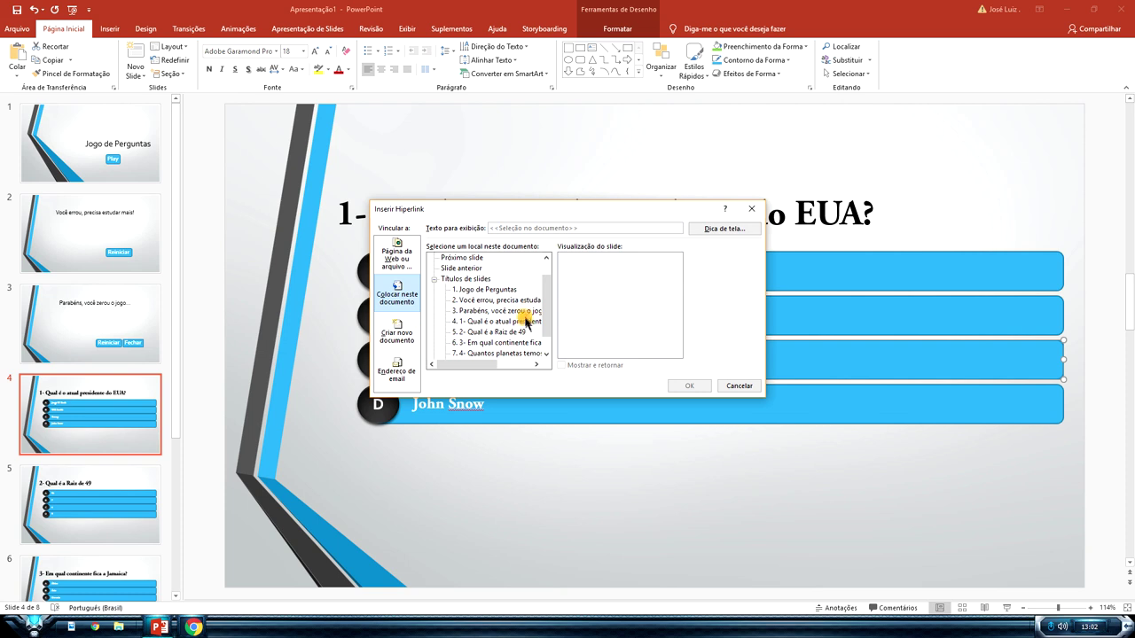
{"action": "left_click", "coordinate": [487, 332]}
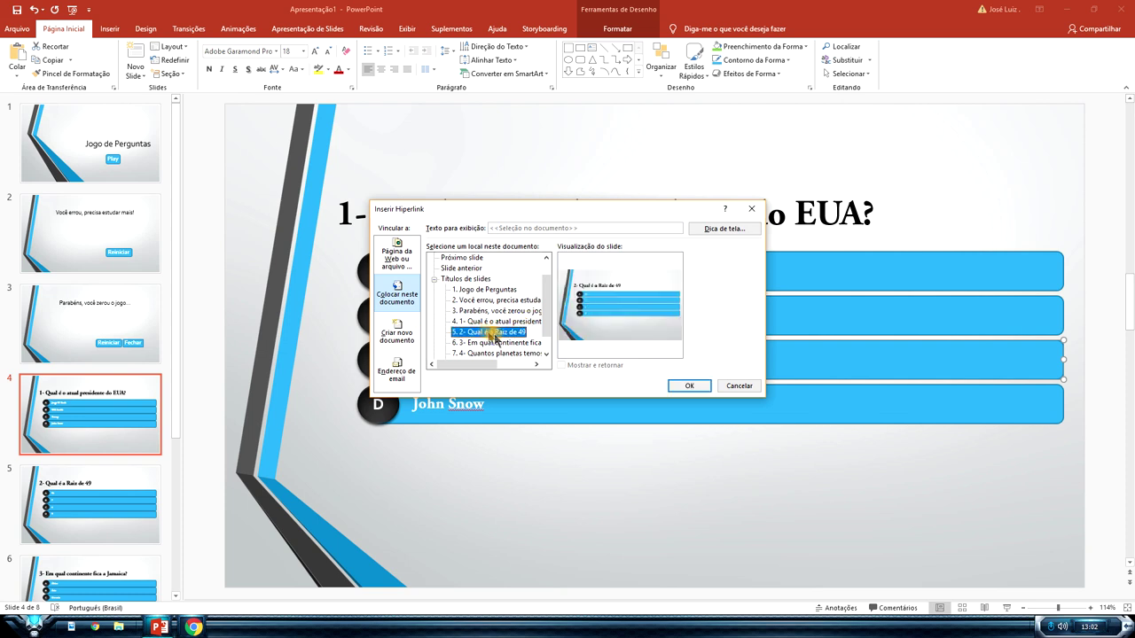
{"action": "left_click", "coordinate": [680, 387]}
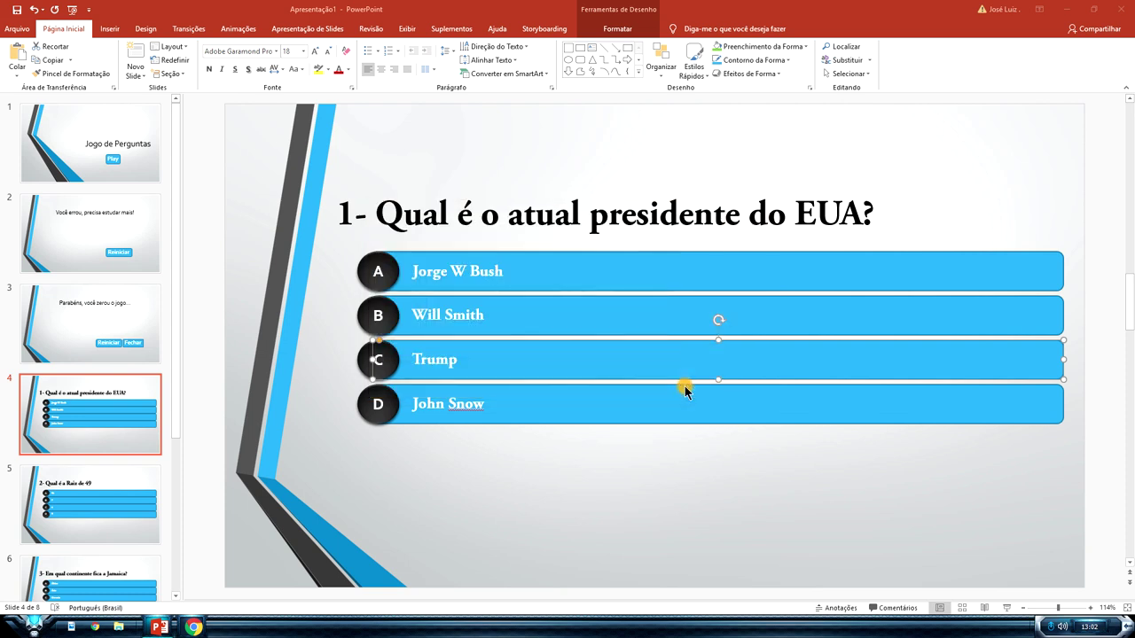
Link the John Snow answer to 'Você errou', then start the slide show from the beginning.
{"action": "right_click", "coordinate": [743, 408]}
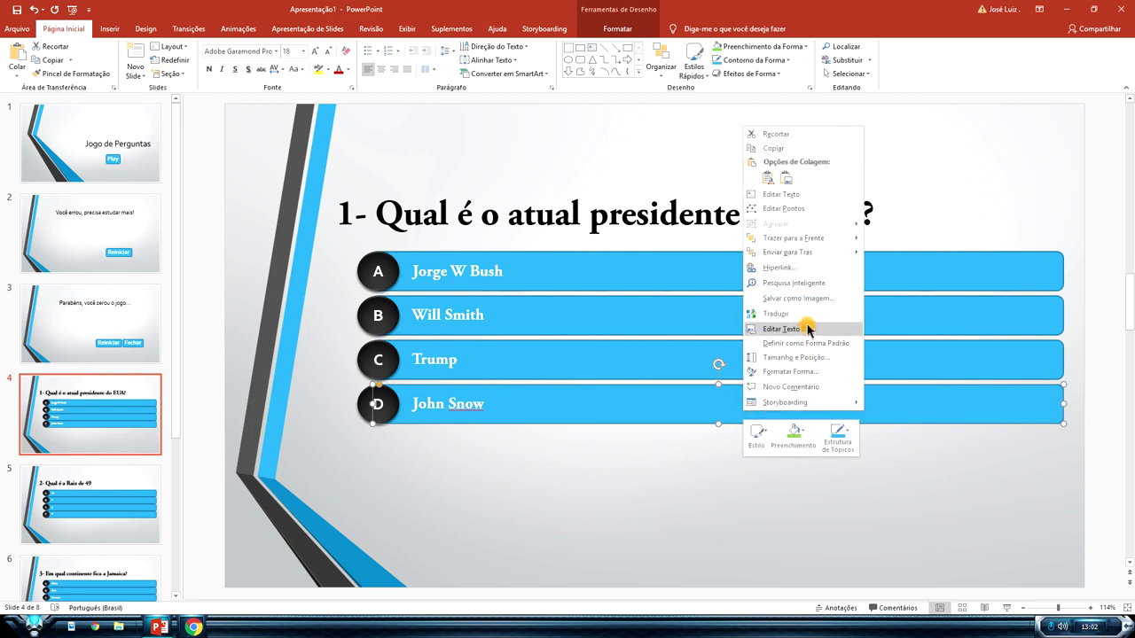
{"action": "left_click", "coordinate": [790, 269]}
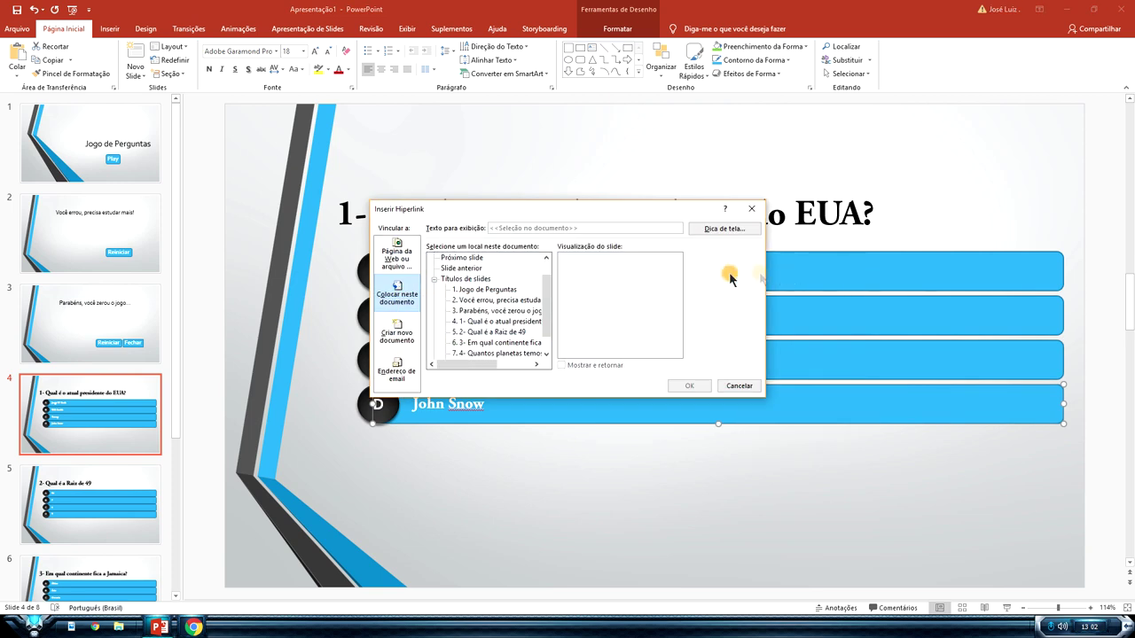
{"action": "left_click", "coordinate": [497, 301]}
{"action": "left_click", "coordinate": [689, 386]}
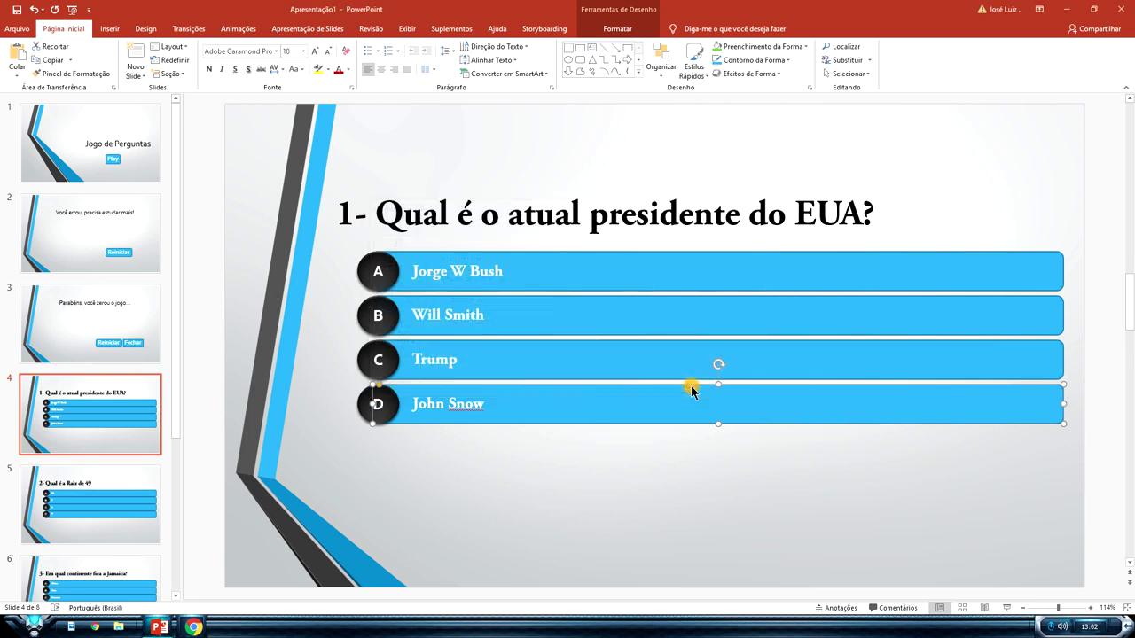
{"action": "key", "text": "F5"}
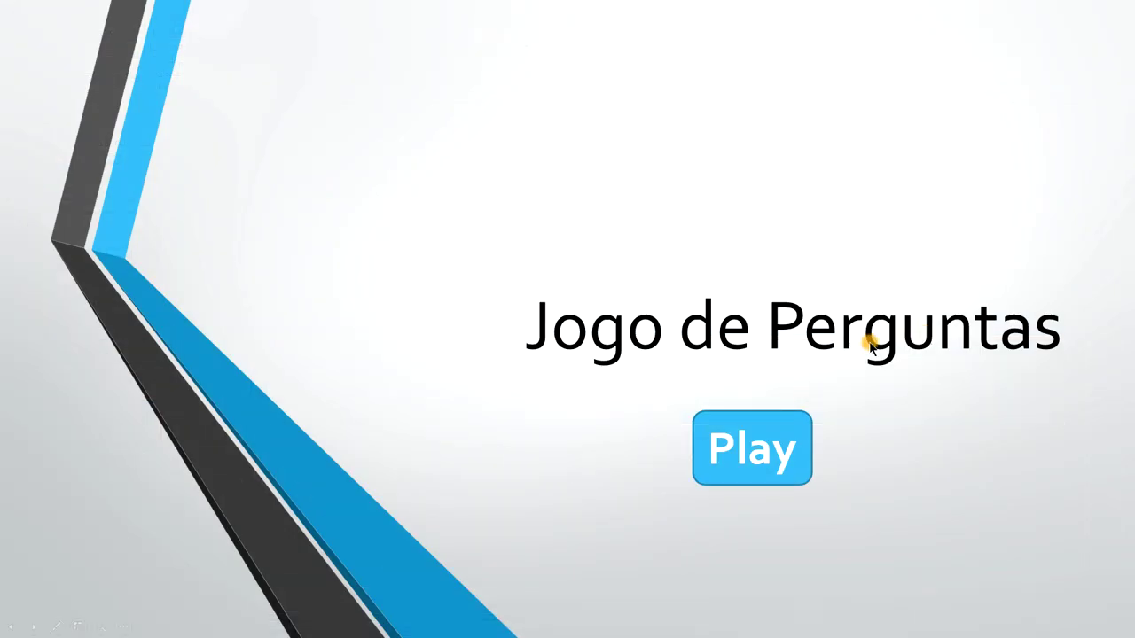
Play the quiz, answer Jorge W Bush to reach 'Você errou', restart via Reiniciar, then exit the show.
{"action": "left_click", "coordinate": [775, 431]}
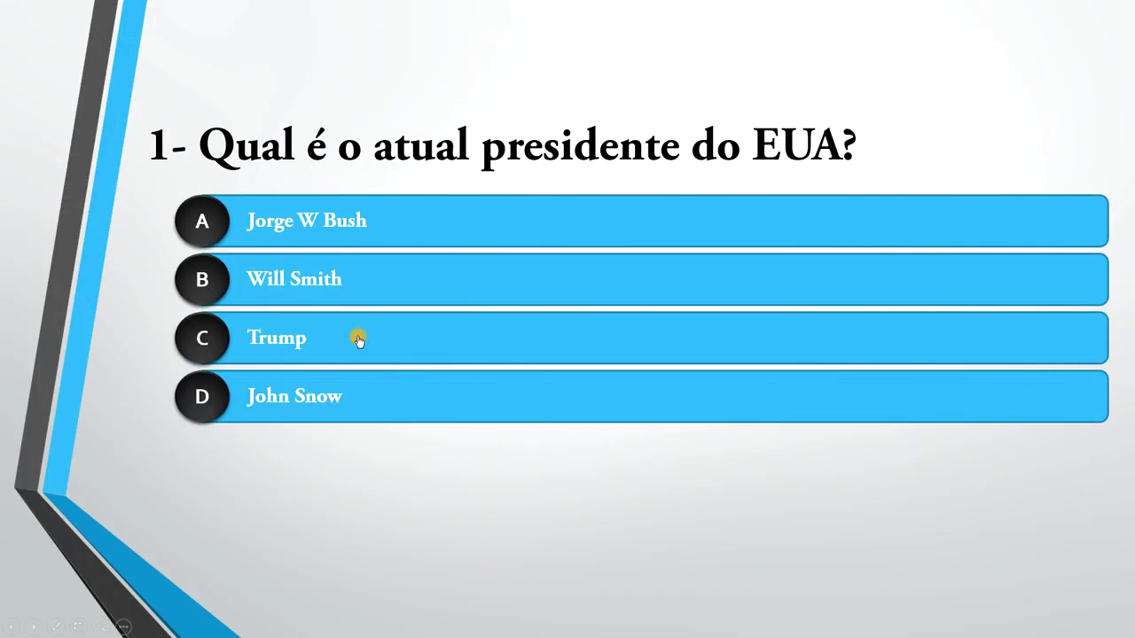
{"action": "left_click", "coordinate": [332, 229]}
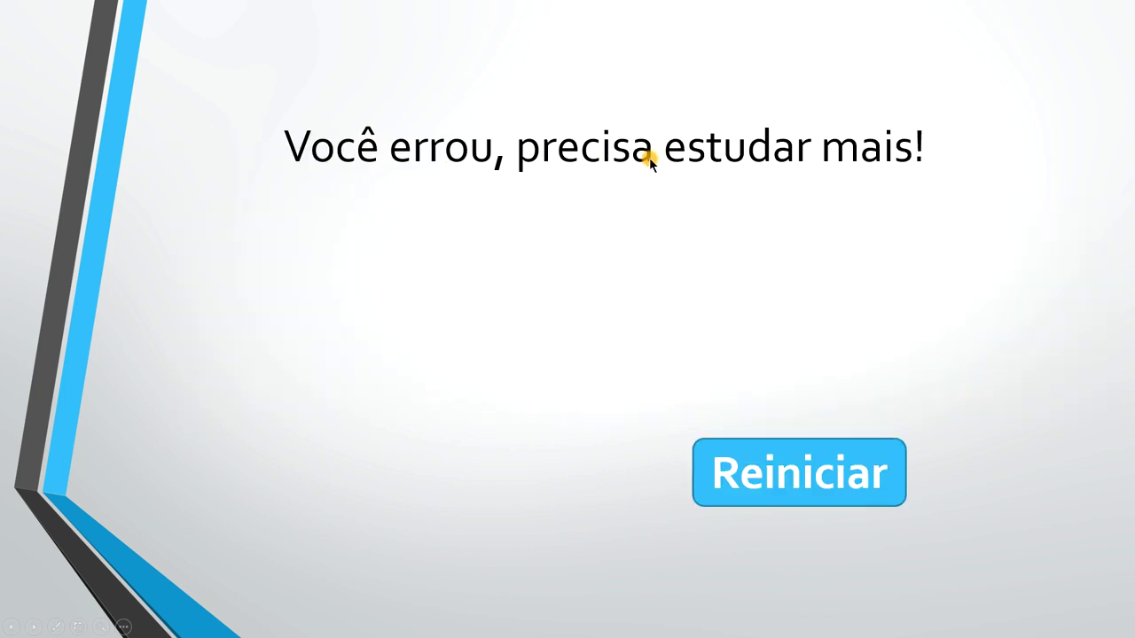
{"action": "left_click", "coordinate": [801, 465]}
{"action": "left_click", "coordinate": [780, 451]}
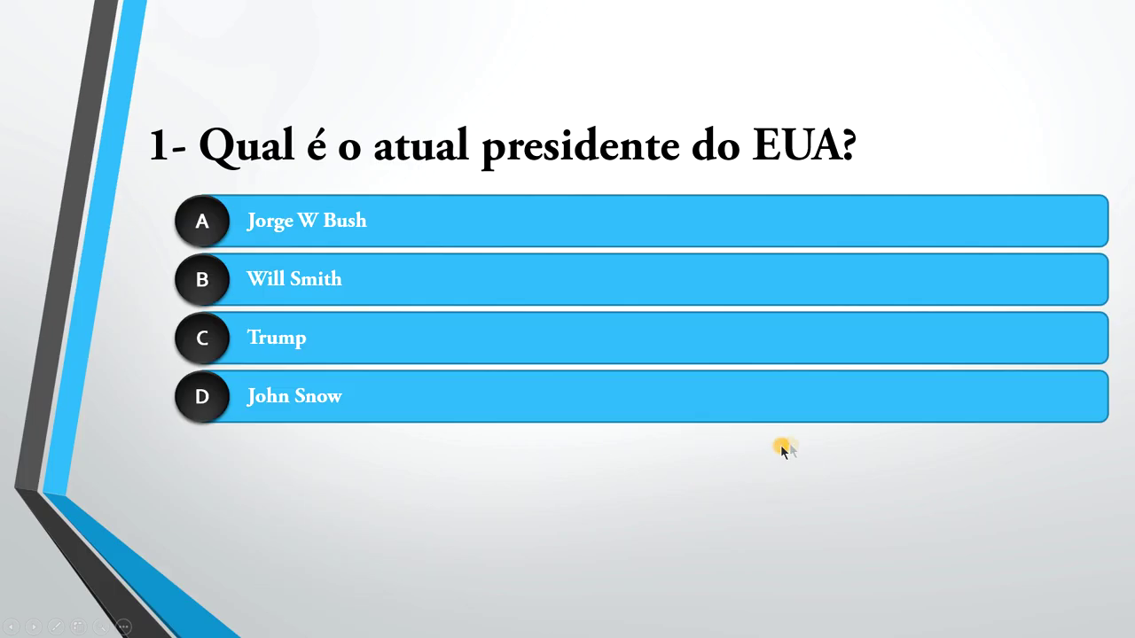
{"action": "key", "text": "Escape"}
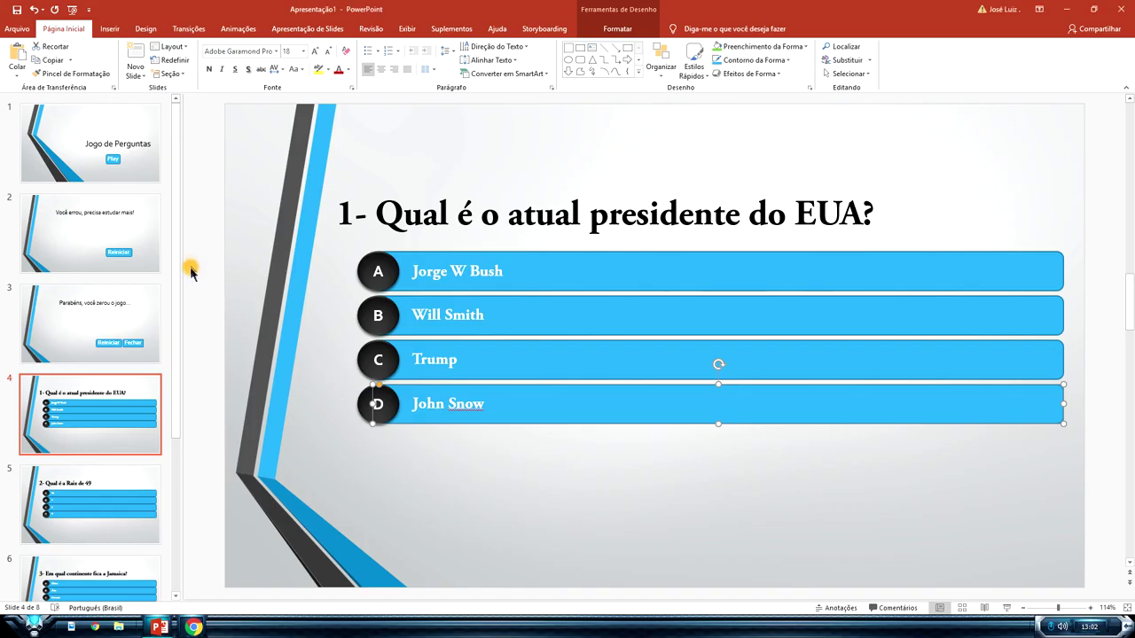
Copy the Fechar button from the 'Parabéns' slide and paste it onto the 'Você errou' slide.
{"action": "left_click", "coordinate": [132, 331]}
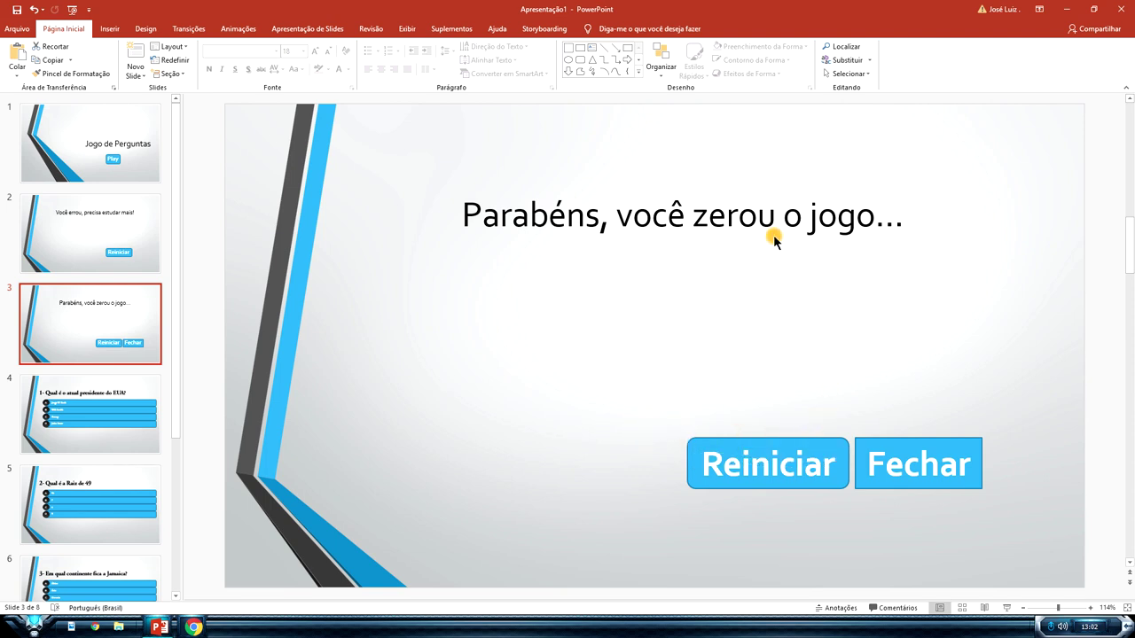
{"action": "left_click", "coordinate": [896, 443]}
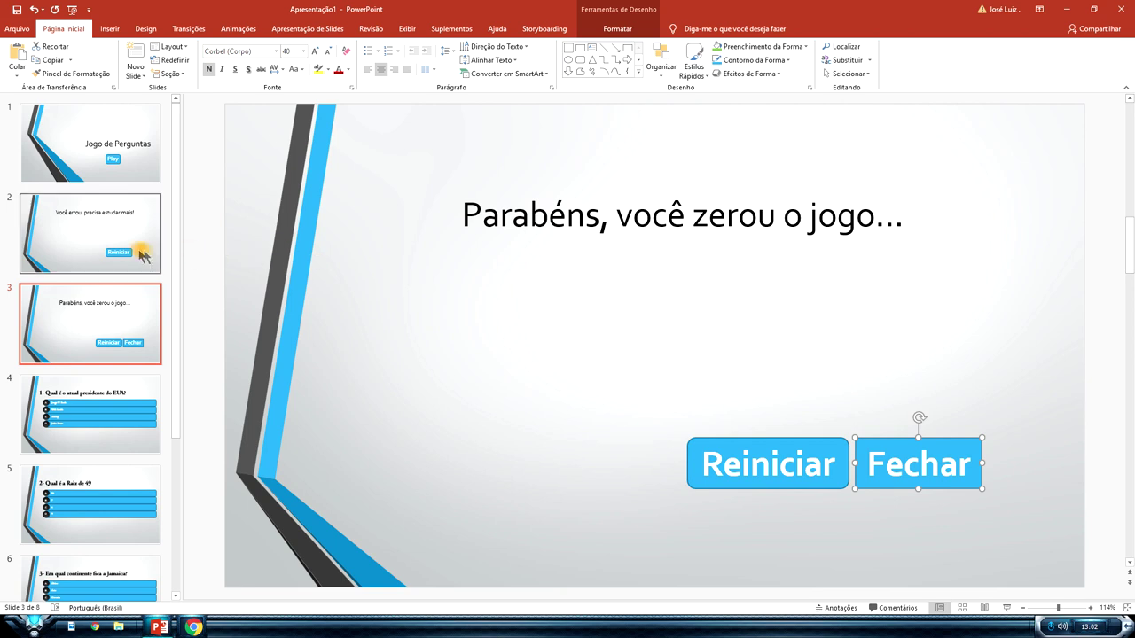
{"action": "left_click", "coordinate": [142, 244]}
{"action": "key", "text": "ctrl+v"}
Nudge Reiniciar with arrow keys so it sits beside Fechar, then start the slide show.
{"action": "left_click", "coordinate": [786, 444]}
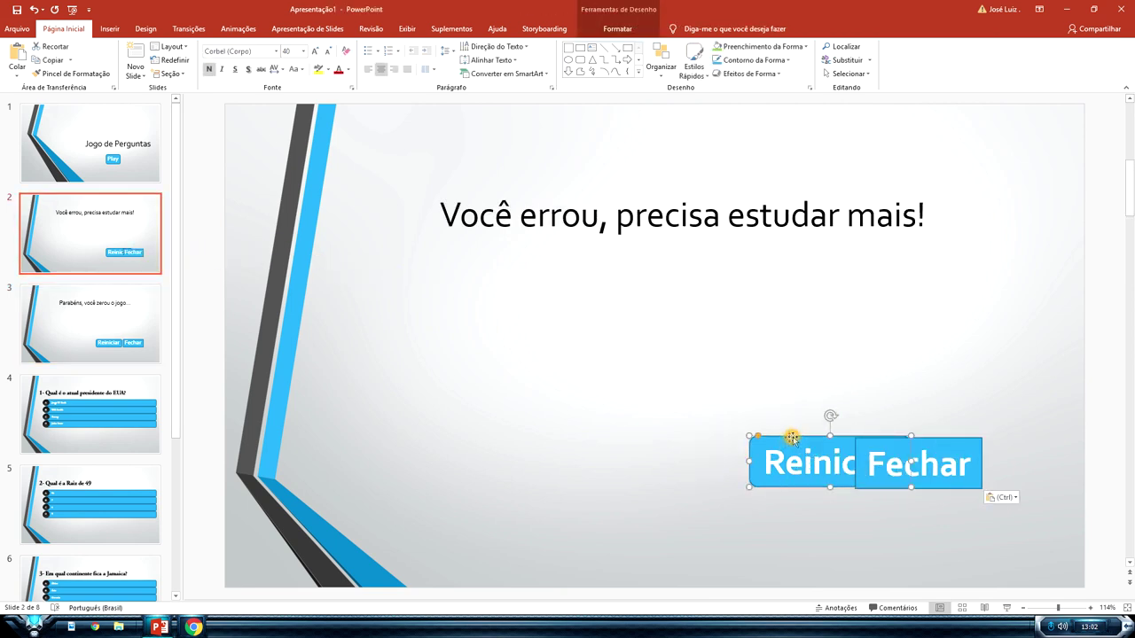
{"action": "key", "text": "Left"}
{"action": "key", "text": "Left"}
{"action": "key", "text": "Left"}
{"action": "key", "text": "Left"}
{"action": "key", "text": "Left"}
{"action": "key", "text": "Left"}
{"action": "key", "text": "Left"}
{"action": "key", "text": "Left"}
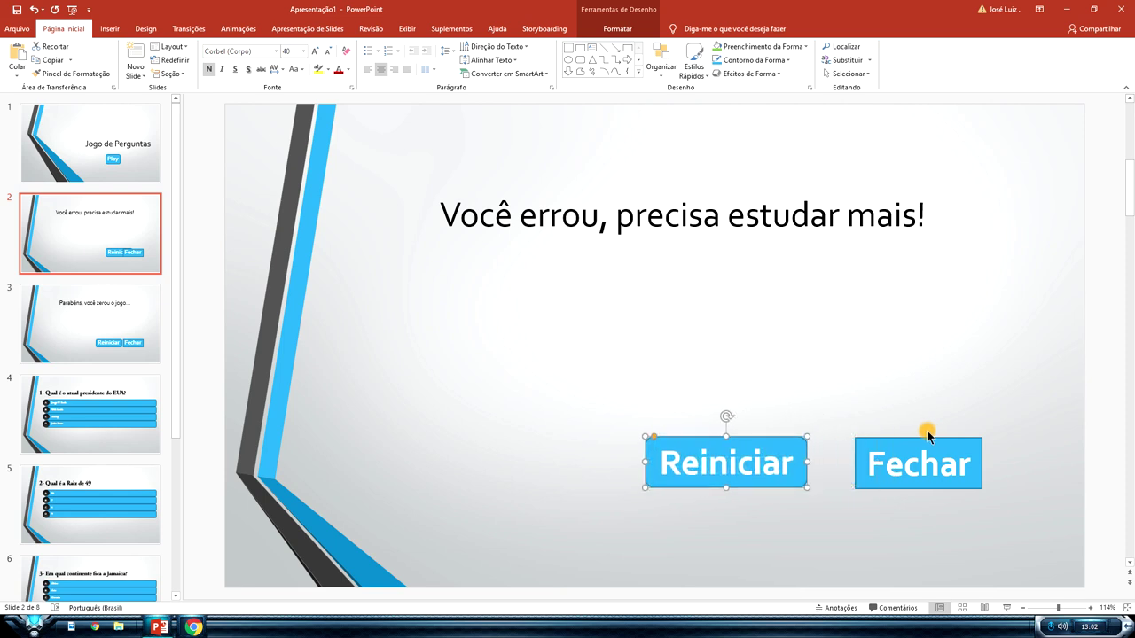
{"action": "key", "text": "Right"}
{"action": "key", "text": "Right"}
{"action": "key", "text": "Right"}
{"action": "key", "text": "Right"}
{"action": "key", "text": "Right"}
{"action": "key", "text": "Left"}
{"action": "key", "text": "Down"}
{"action": "key", "text": "Down"}
{"action": "key", "text": "Down"}
{"action": "left_click", "coordinate": [919, 381]}
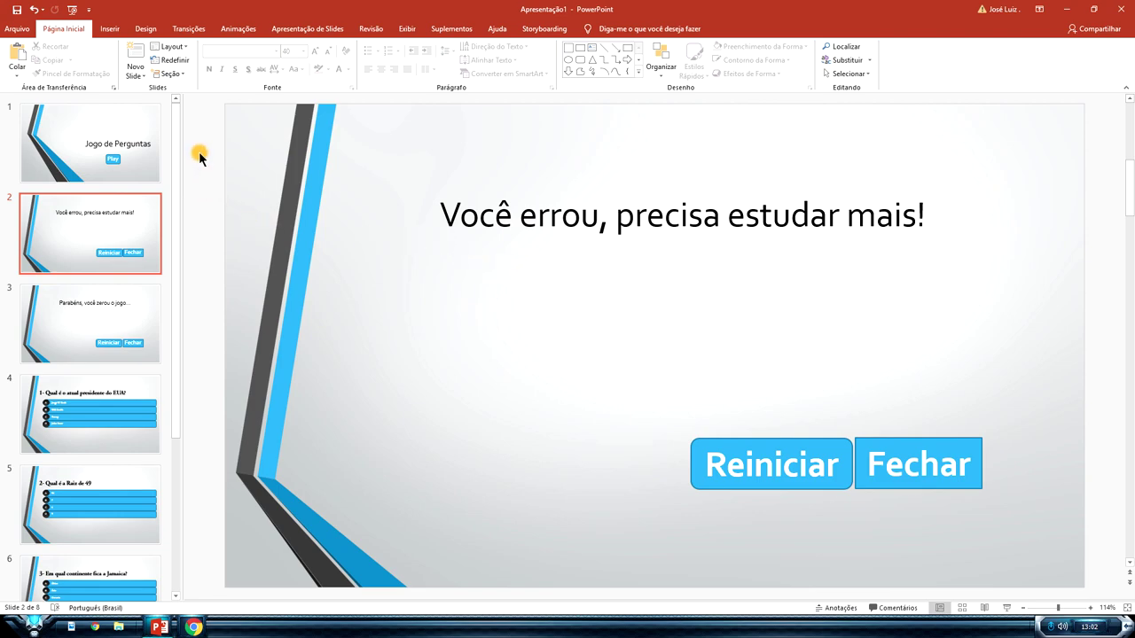
{"action": "key", "text": "F5"}
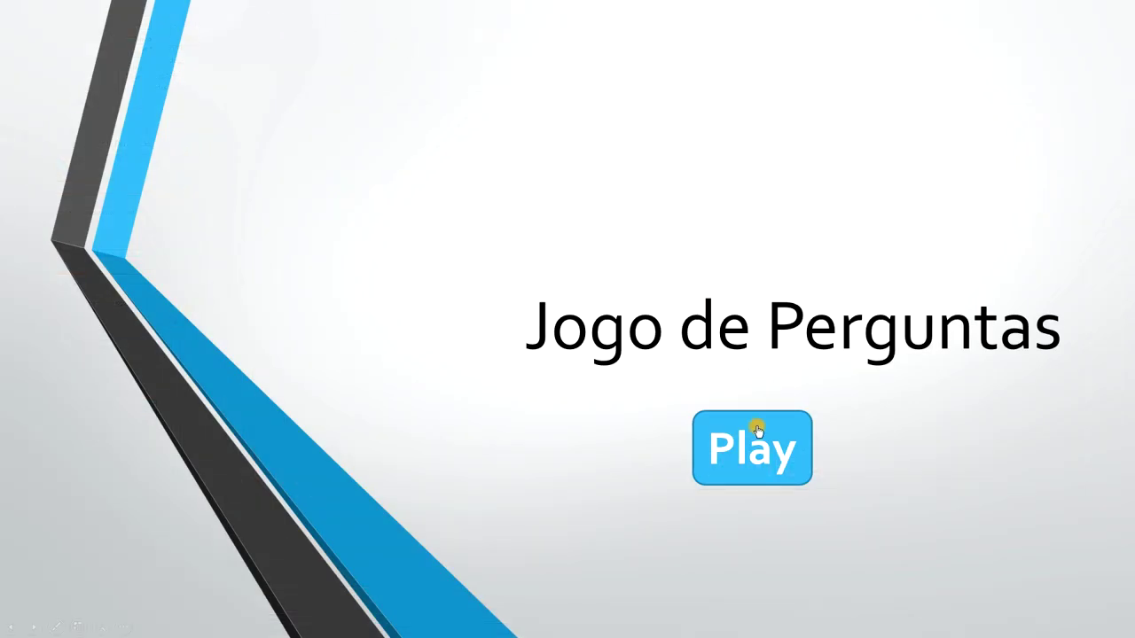
Play the quiz, choose Will Smith to reach 'Você errou', end the show with Fechar, and return to slide 4.
{"action": "left_click", "coordinate": [758, 430]}
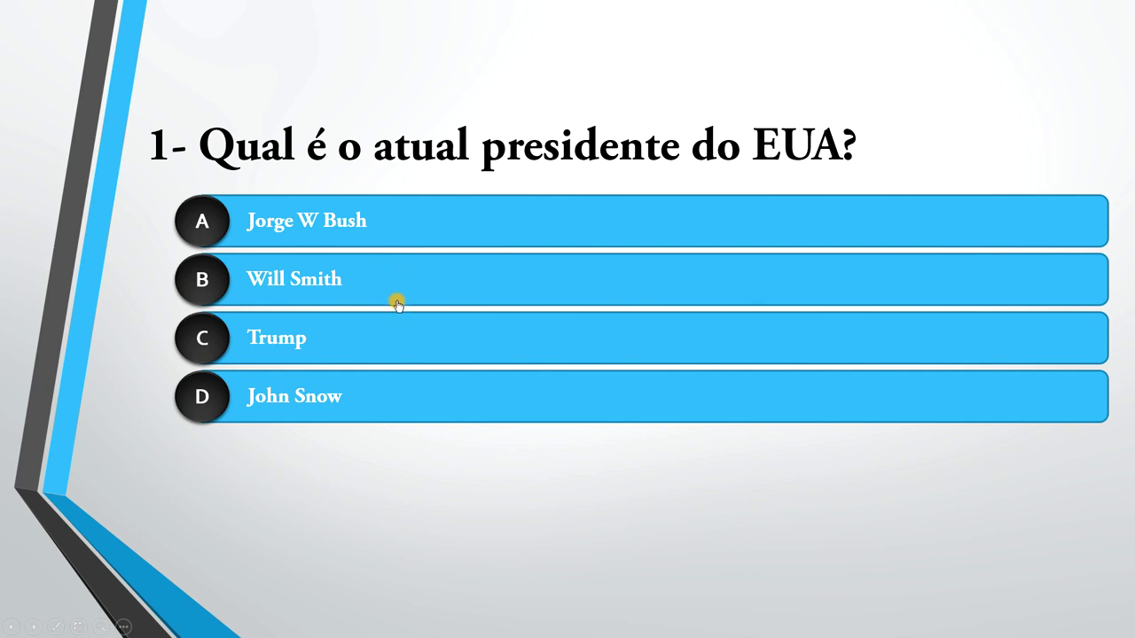
{"action": "left_click", "coordinate": [423, 388]}
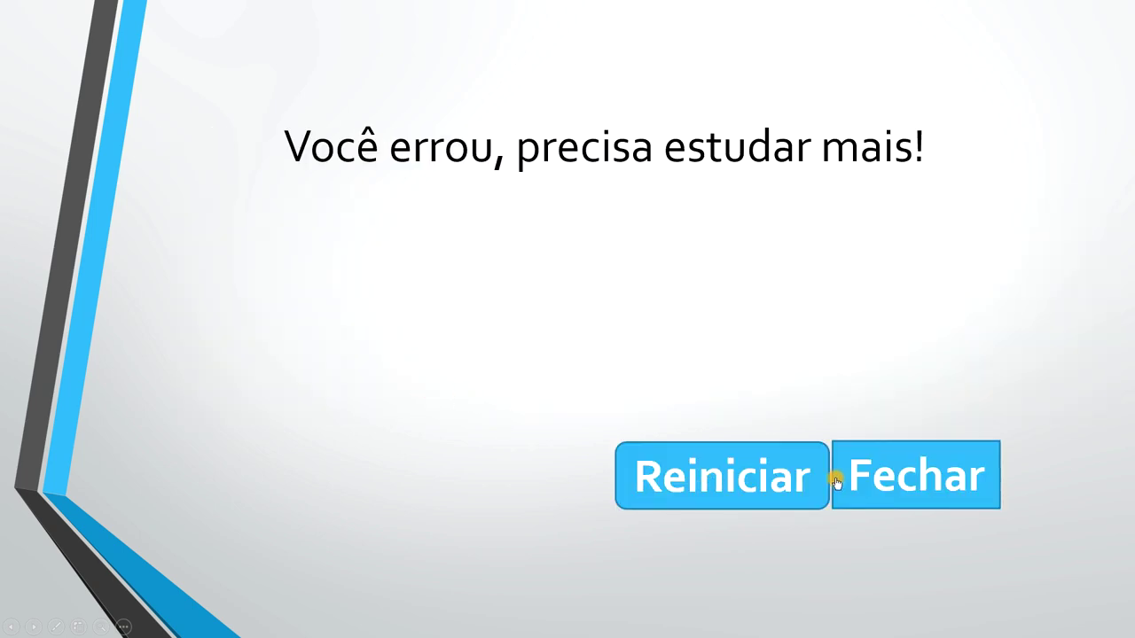
{"action": "left_click", "coordinate": [873, 477]}
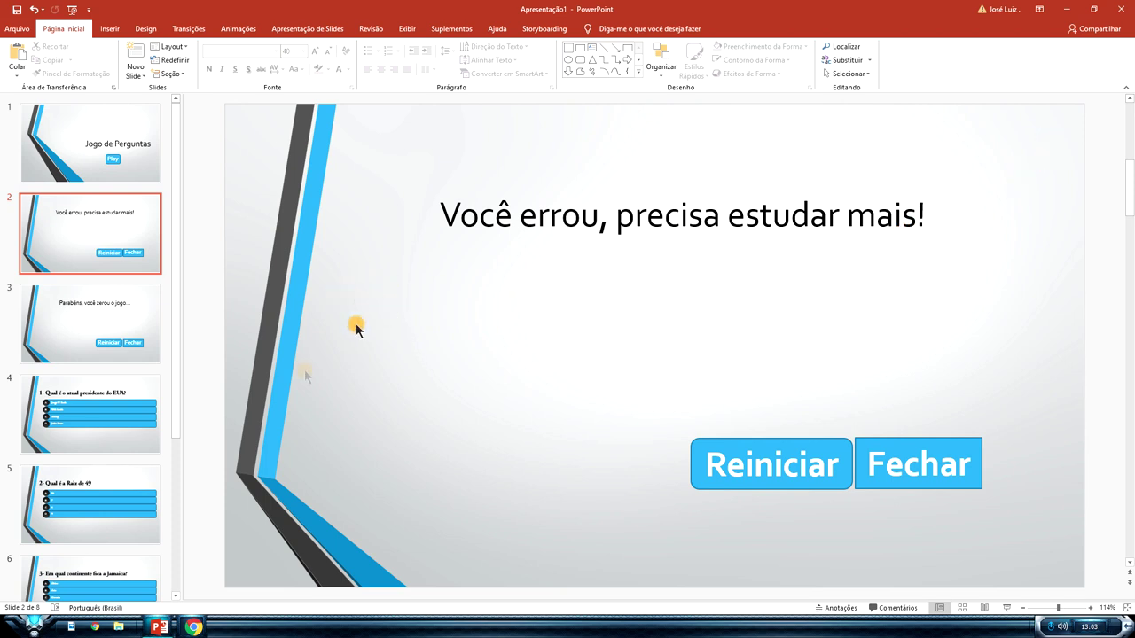
{"action": "left_click", "coordinate": [134, 408]}
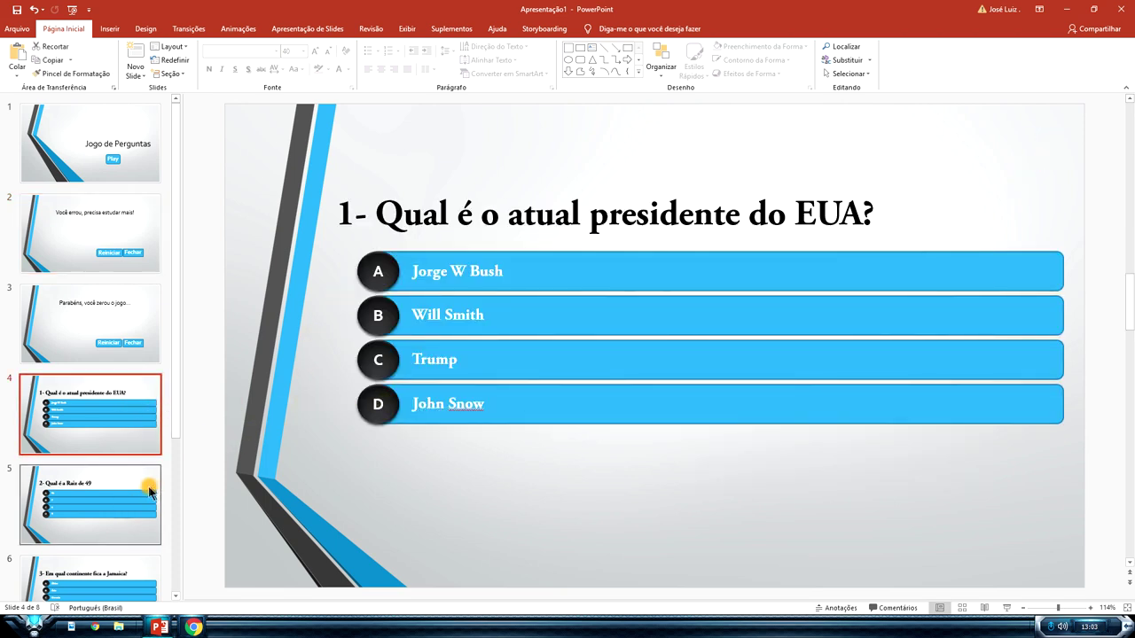
Link answer 94 on the root of 49 slide to the 'Você errou' slide.
{"action": "left_click", "coordinate": [125, 505]}
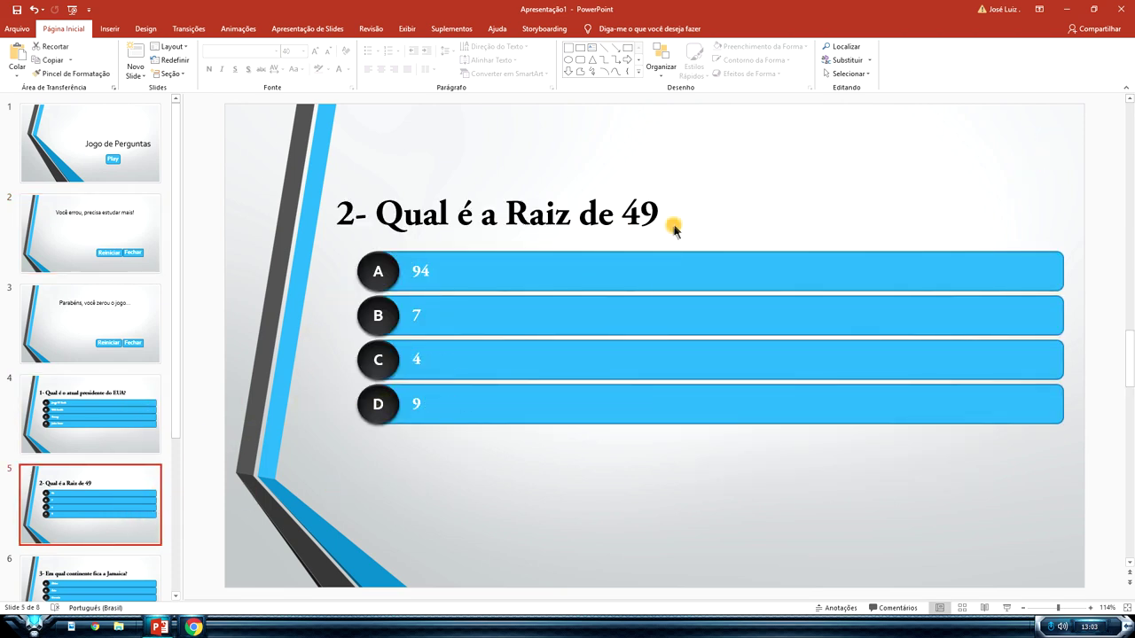
{"action": "left_click", "coordinate": [584, 272]}
{"action": "right_click", "coordinate": [581, 274]}
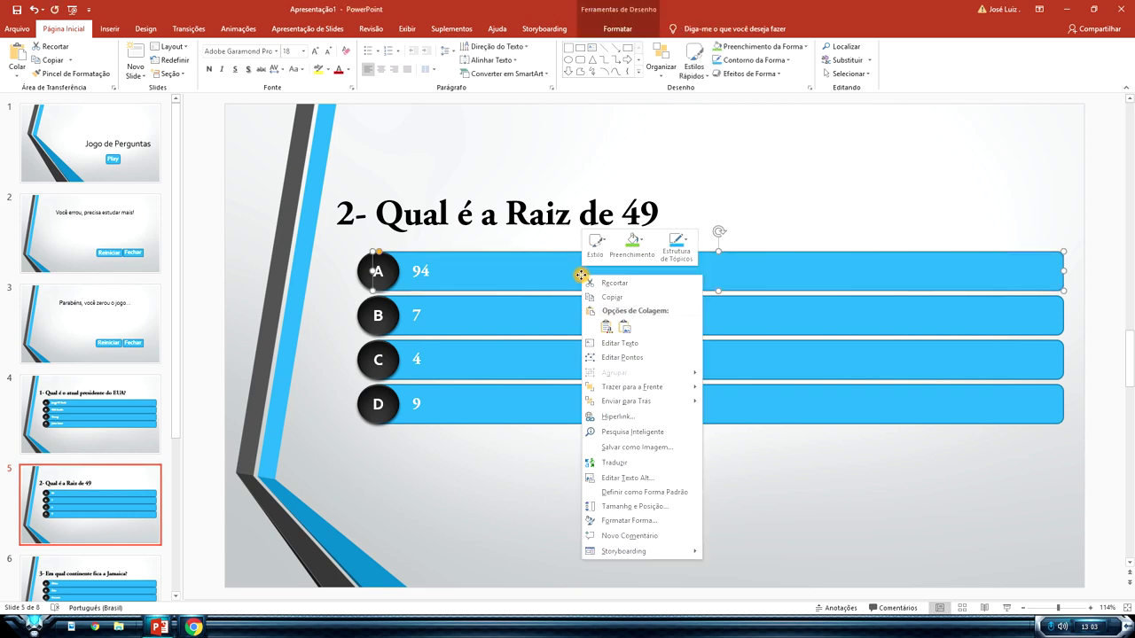
{"action": "left_click", "coordinate": [628, 417]}
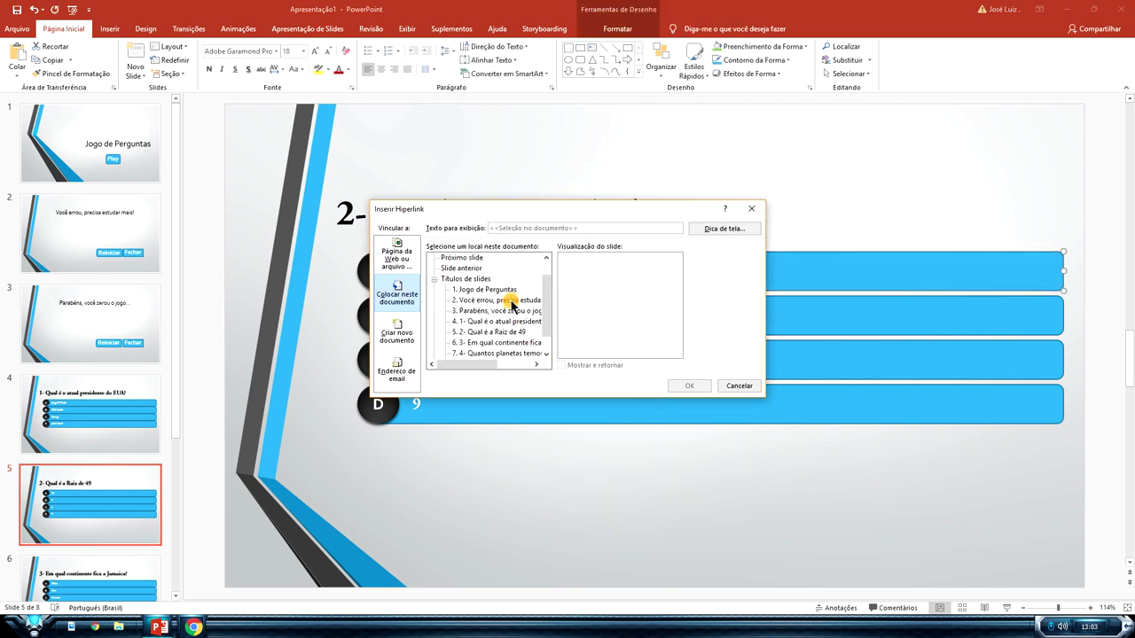
{"action": "left_click", "coordinate": [512, 301]}
{"action": "left_click", "coordinate": [687, 386]}
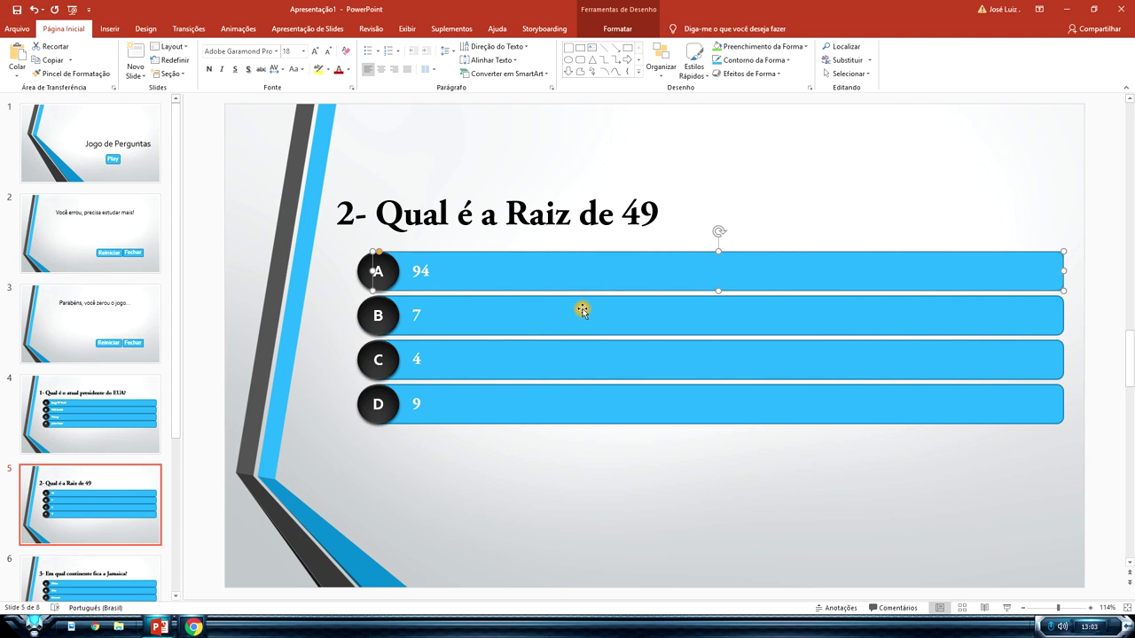
Check the existing links on question 1's Trump answer and on answer 94.
{"action": "left_click", "coordinate": [133, 408]}
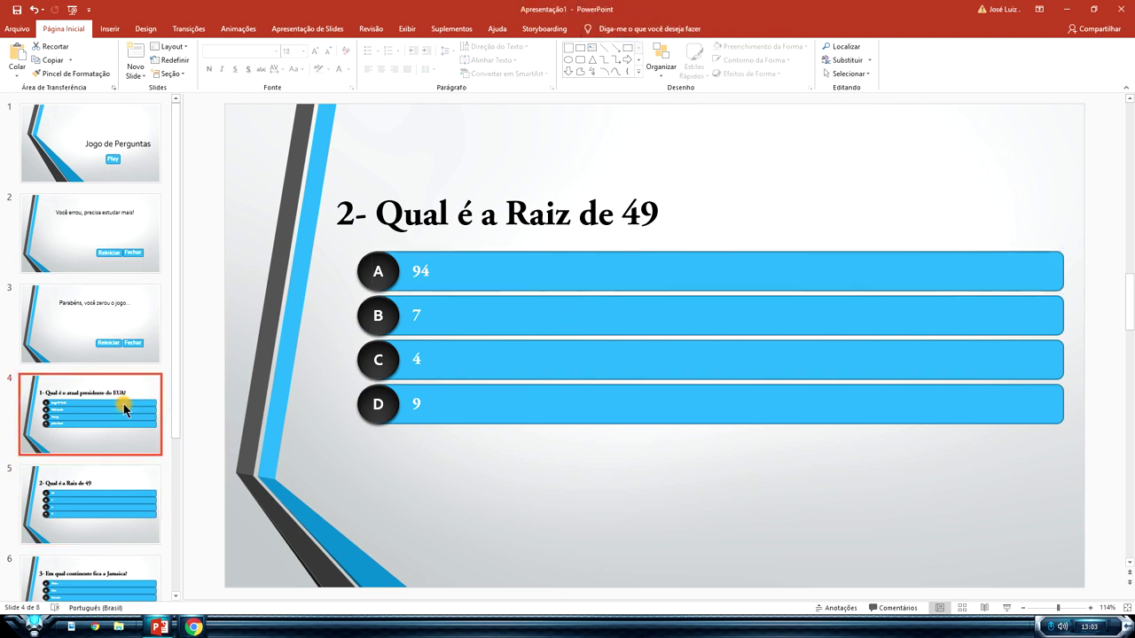
{"action": "right_click", "coordinate": [487, 358]}
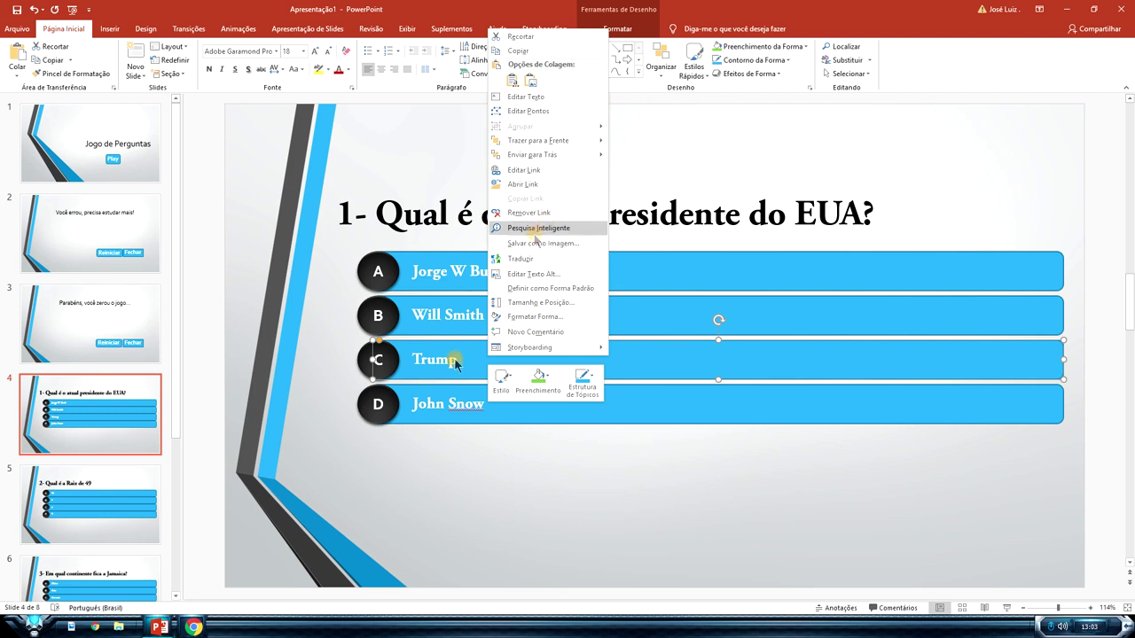
{"action": "key", "text": "Escape"}
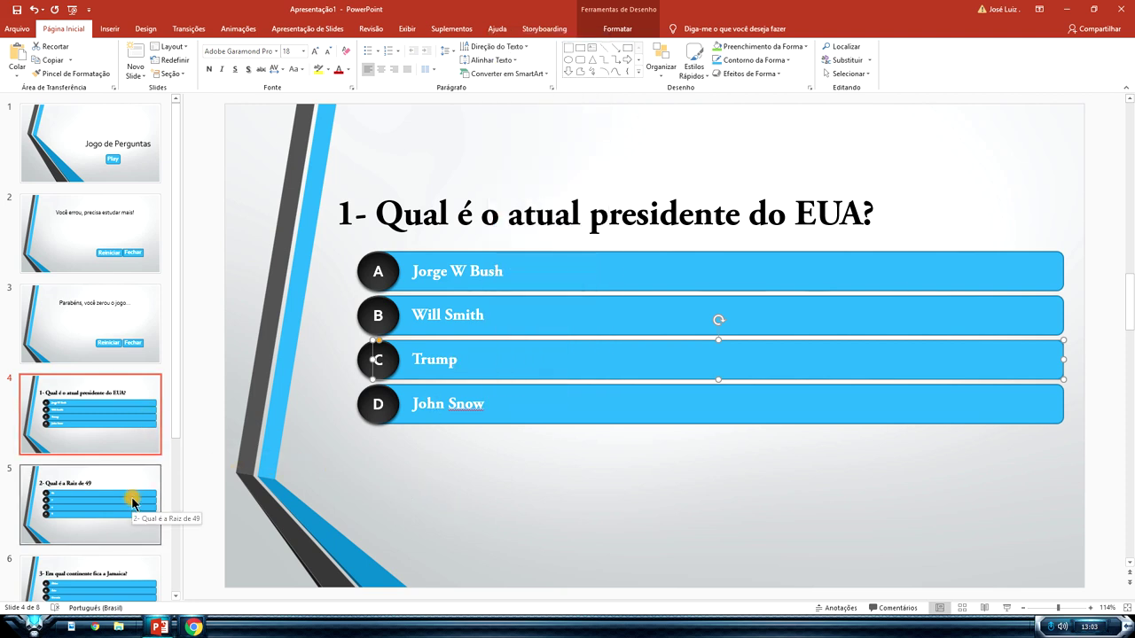
{"action": "left_click", "coordinate": [133, 503]}
{"action": "left_click", "coordinate": [149, 412]}
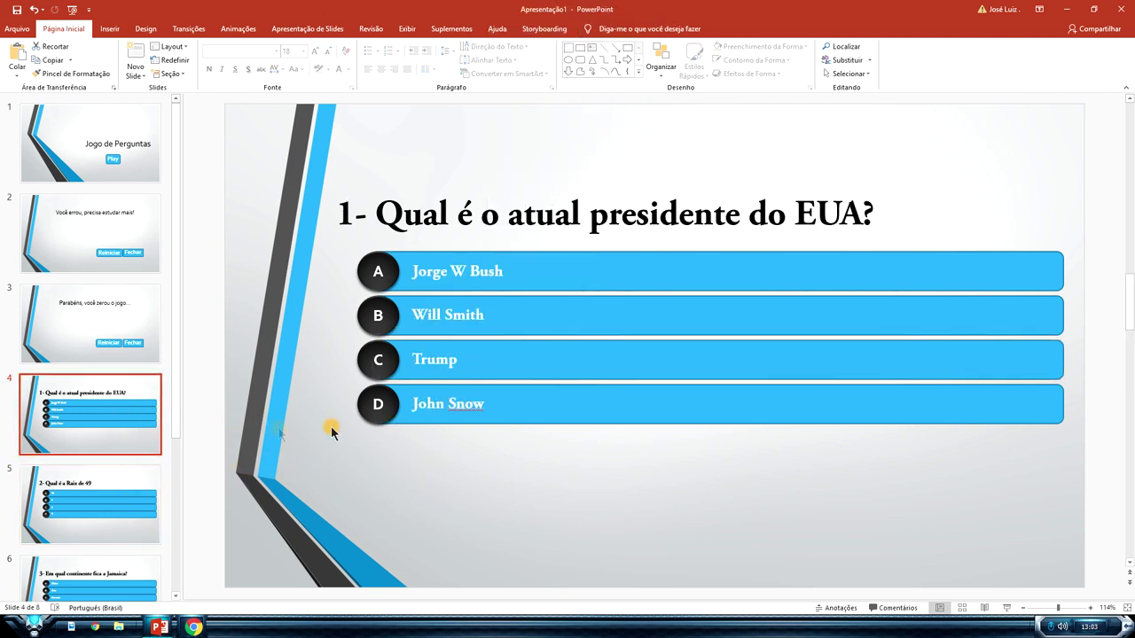
{"action": "left_click", "coordinate": [535, 356]}
{"action": "right_click", "coordinate": [534, 356]}
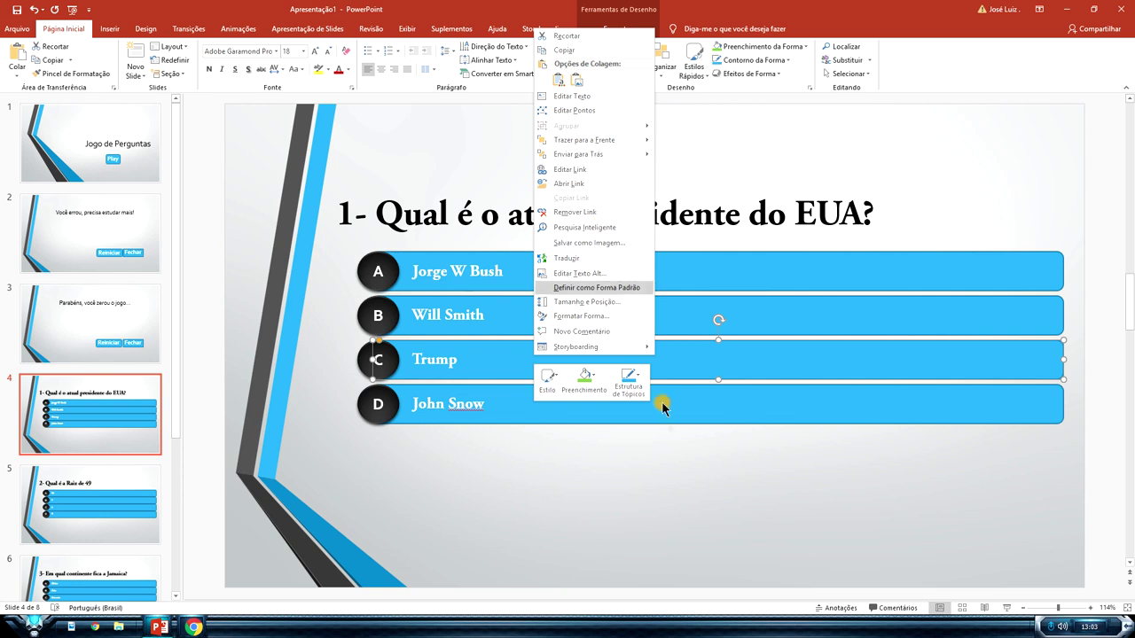
{"action": "key", "text": "Escape"}
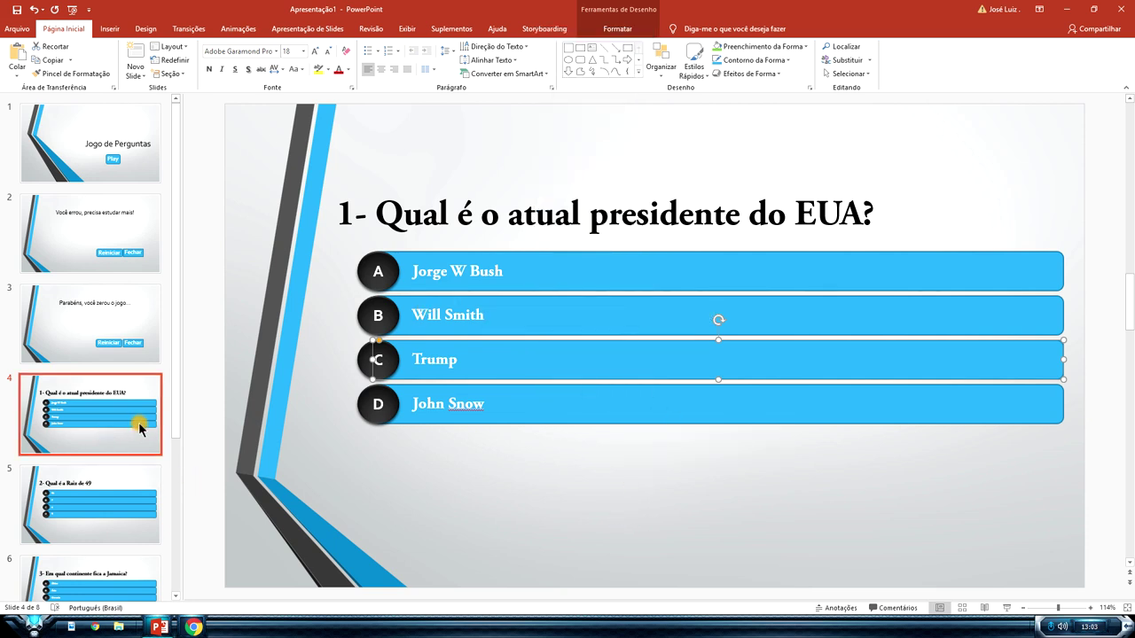
{"action": "scroll", "coordinate": [177, 431], "scroll_direction": "down", "scroll_amount": 1}
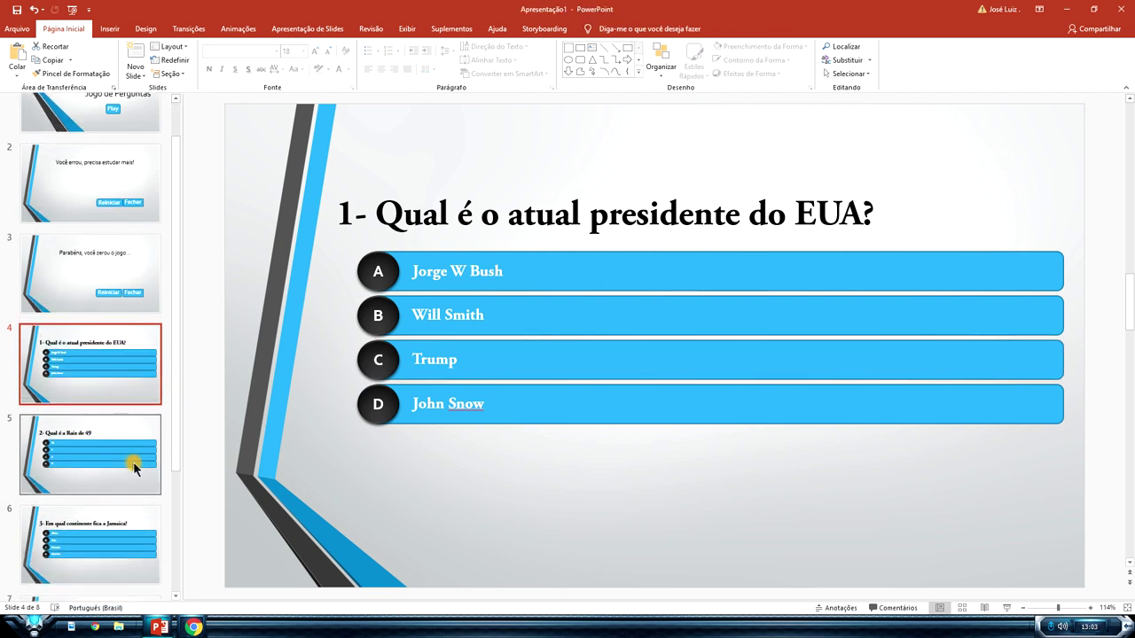
{"action": "left_click", "coordinate": [139, 464]}
{"action": "right_click", "coordinate": [565, 280]}
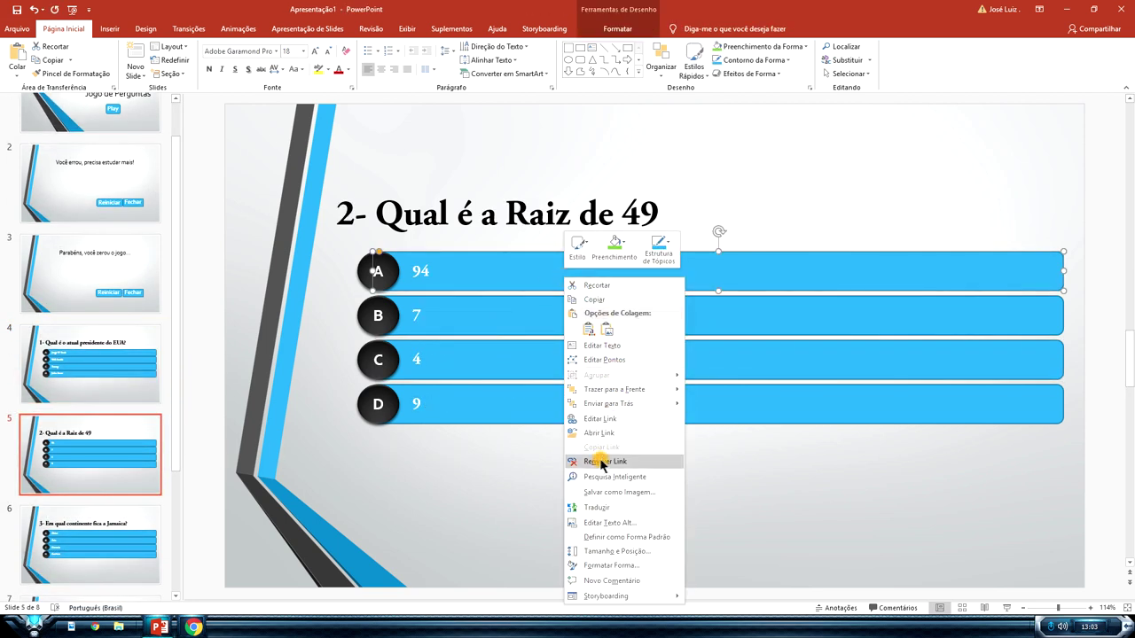
Link answer 7 to the Jamaica question slide.
{"action": "right_click", "coordinate": [733, 314]}
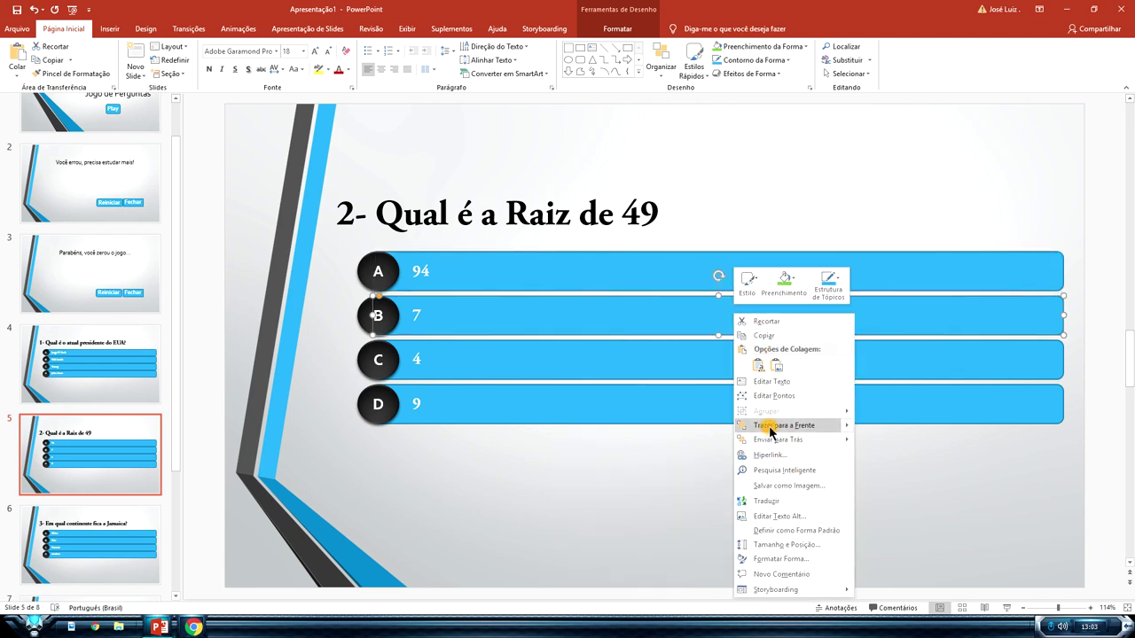
{"action": "left_click", "coordinate": [770, 455]}
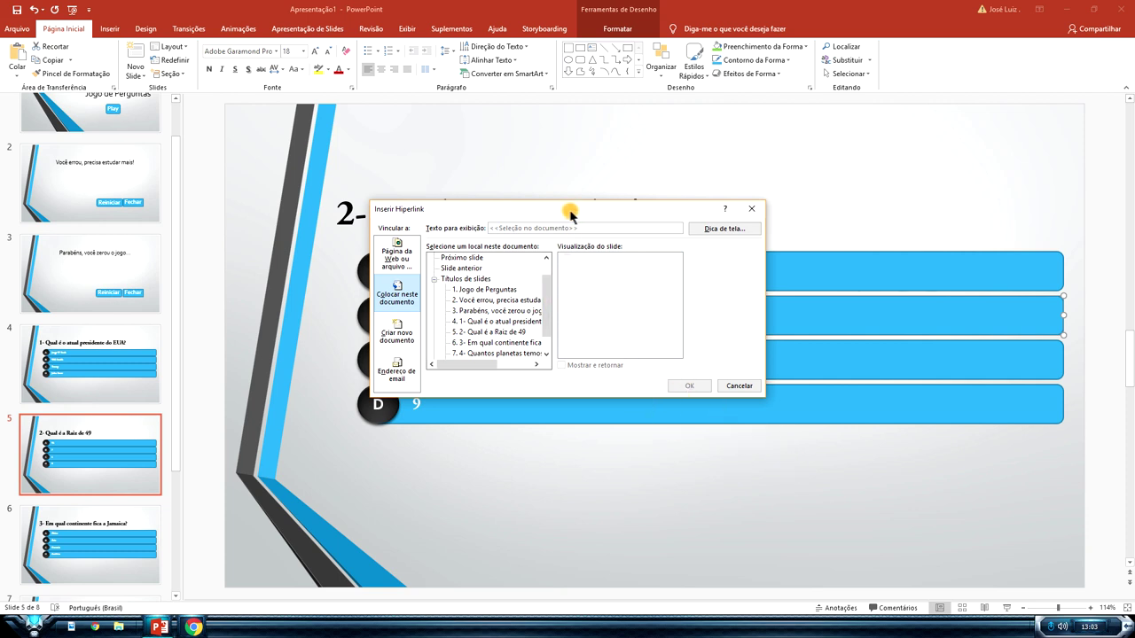
{"action": "left_click", "coordinate": [510, 344]}
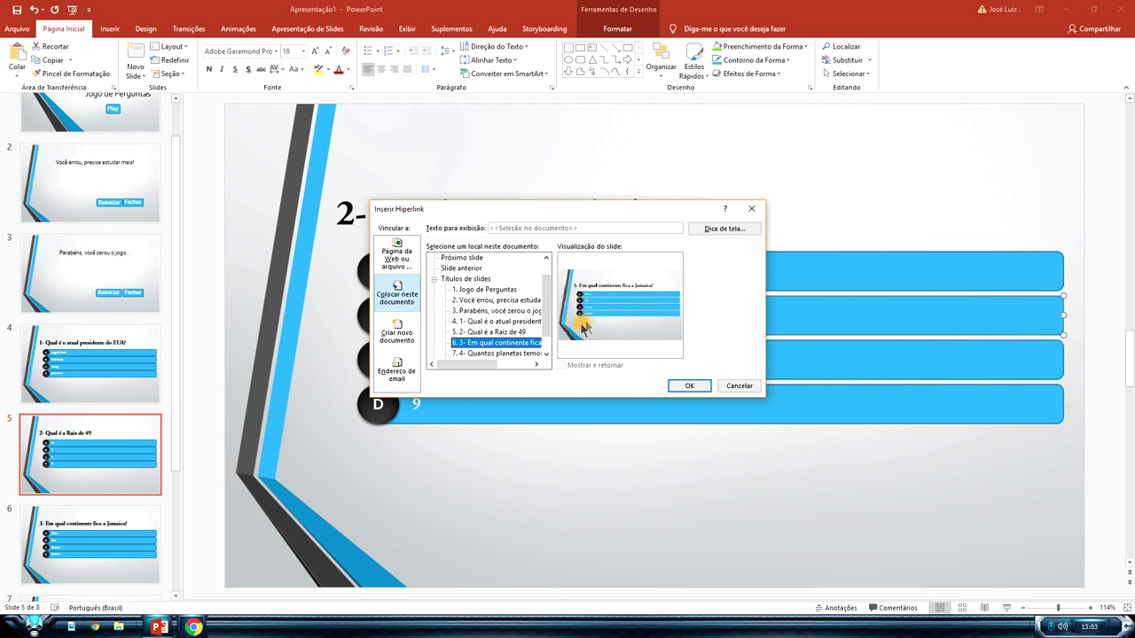
{"action": "left_click", "coordinate": [689, 386]}
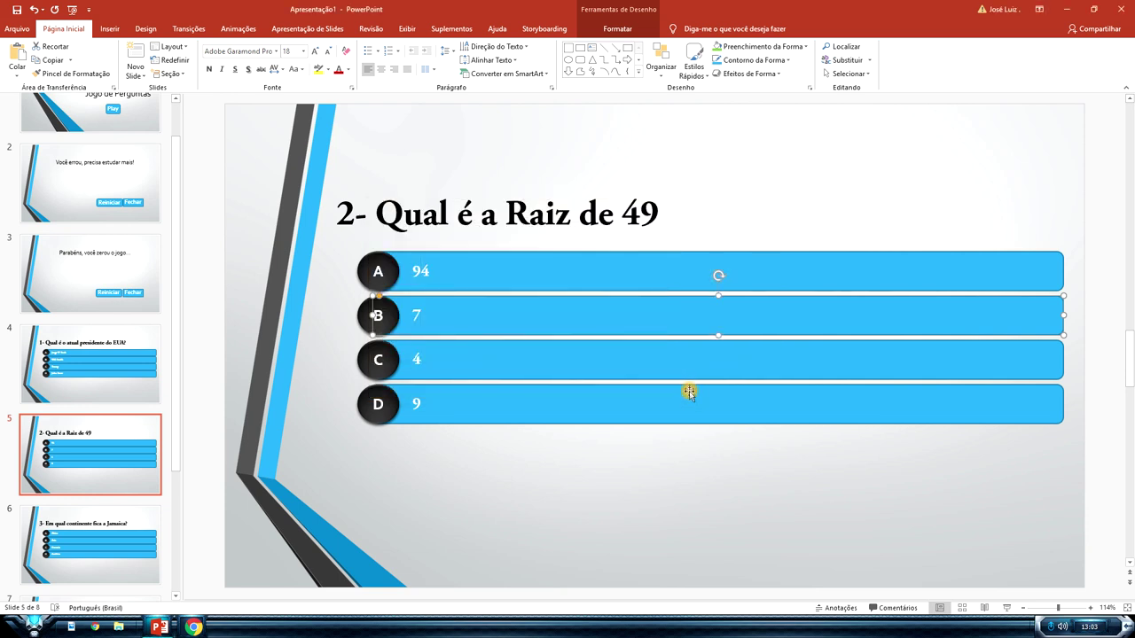
Link answers 4 and 9 to the wrong-answer slide.
{"action": "right_click", "coordinate": [643, 365]}
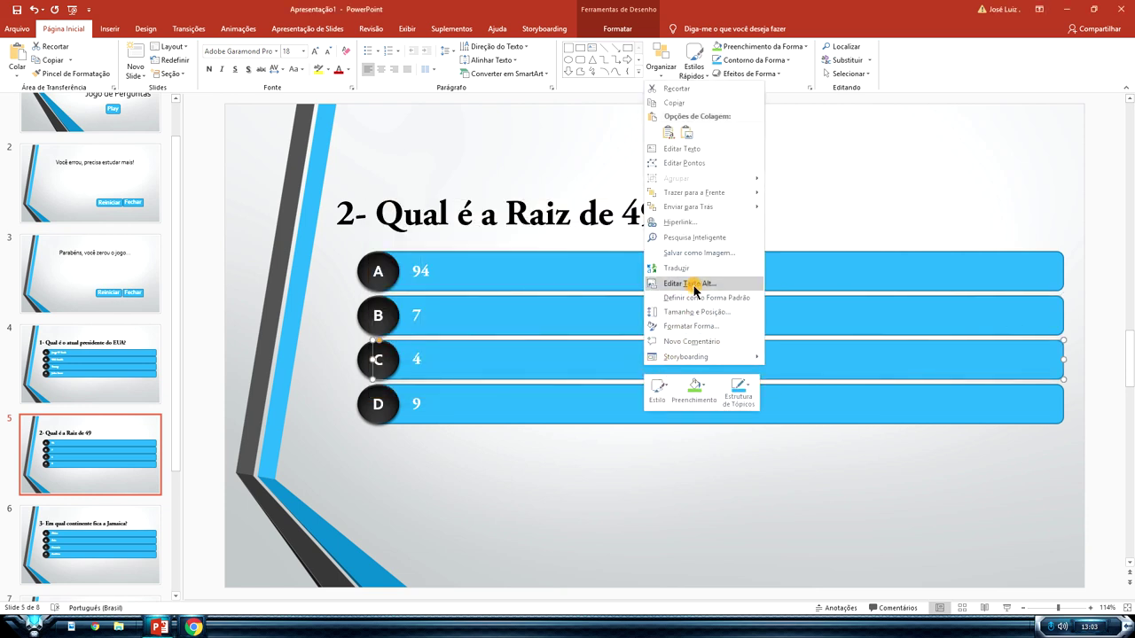
{"action": "left_click", "coordinate": [681, 223]}
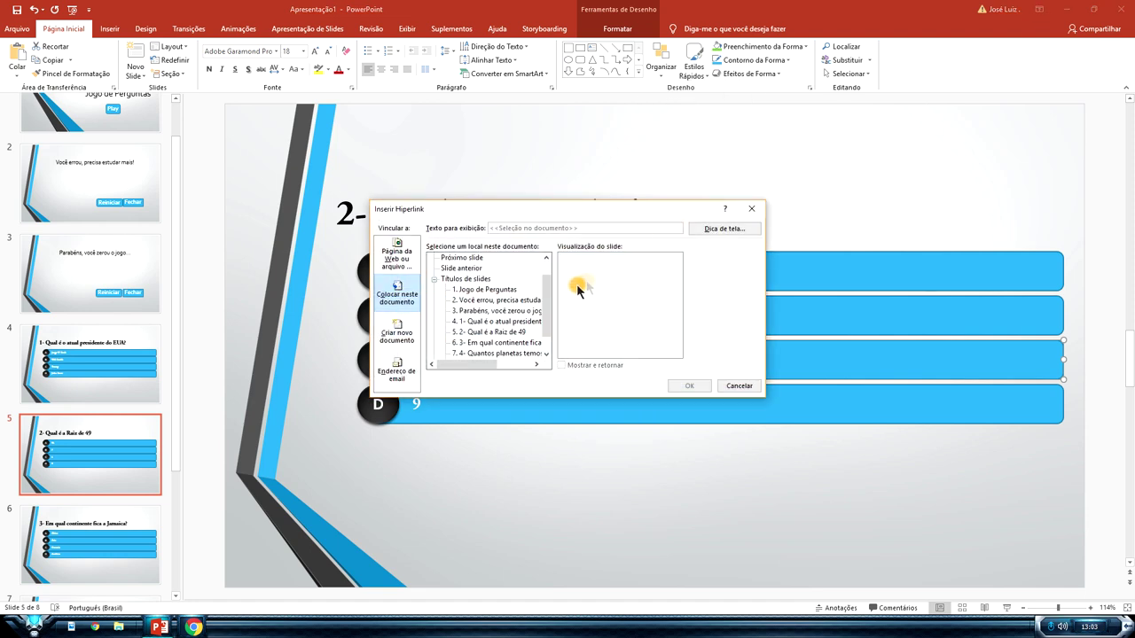
{"action": "left_click", "coordinate": [505, 301]}
{"action": "left_click", "coordinate": [683, 386]}
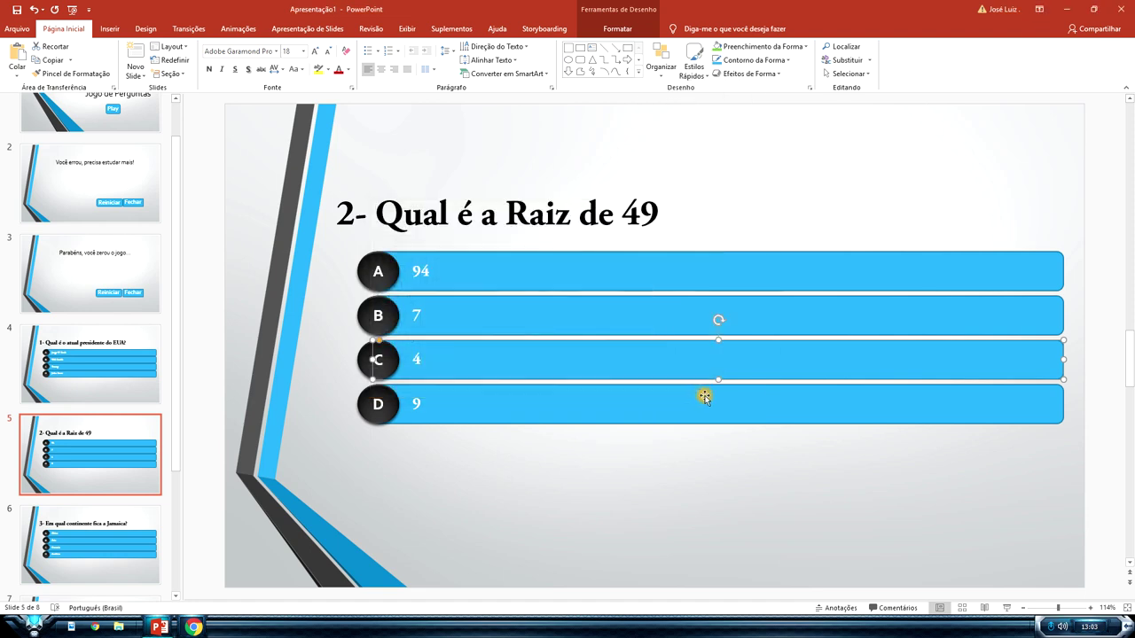
{"action": "right_click", "coordinate": [710, 408]}
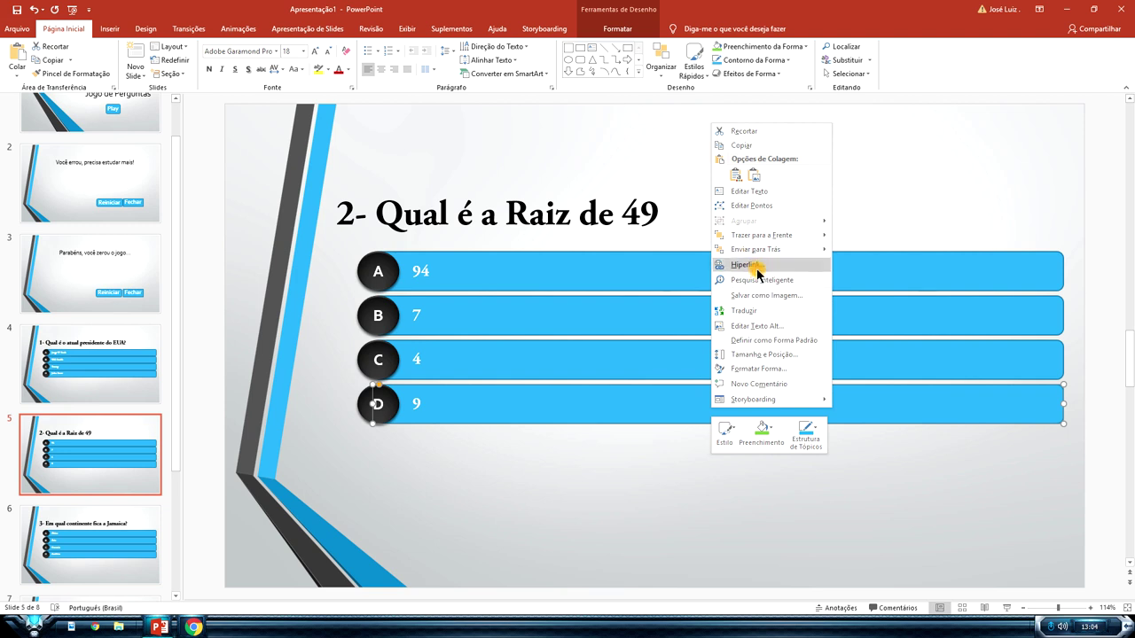
{"action": "left_click", "coordinate": [745, 265]}
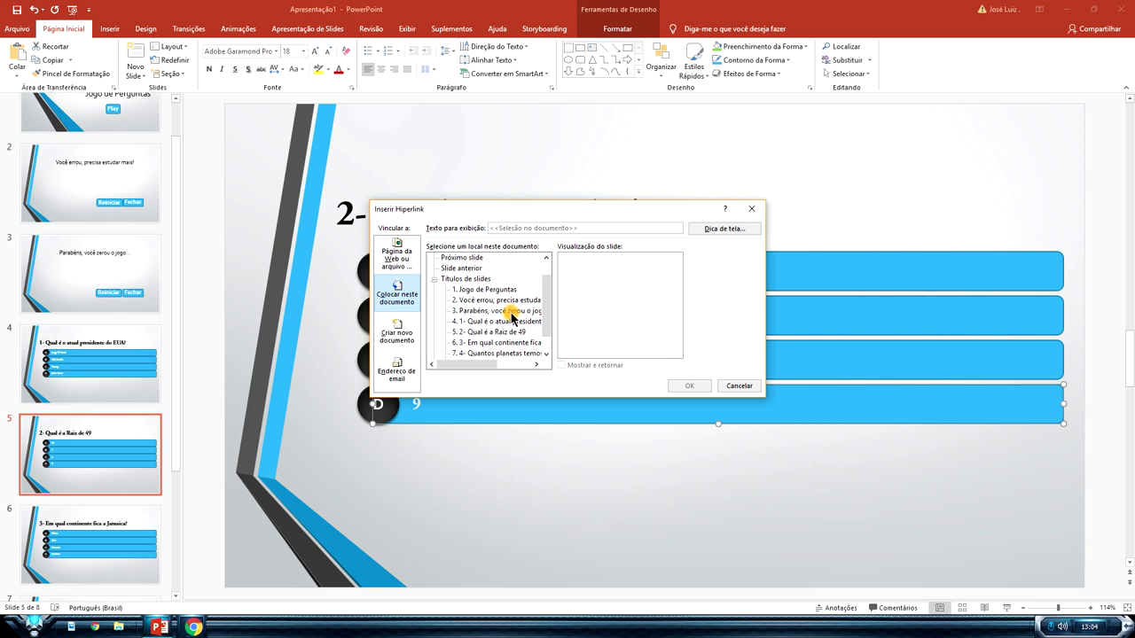
{"action": "left_click", "coordinate": [507, 302]}
{"action": "left_click", "coordinate": [689, 386]}
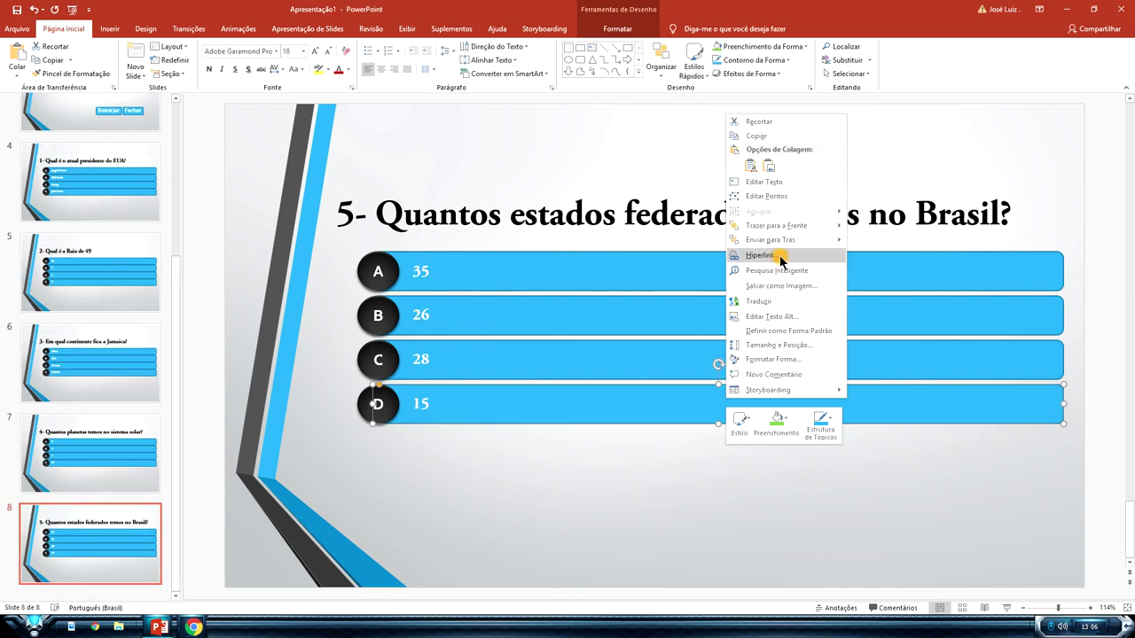
Link answer 15 to the wrong-answer slide and start the slideshow from the beginning.
{"action": "left_click", "coordinate": [761, 255]}
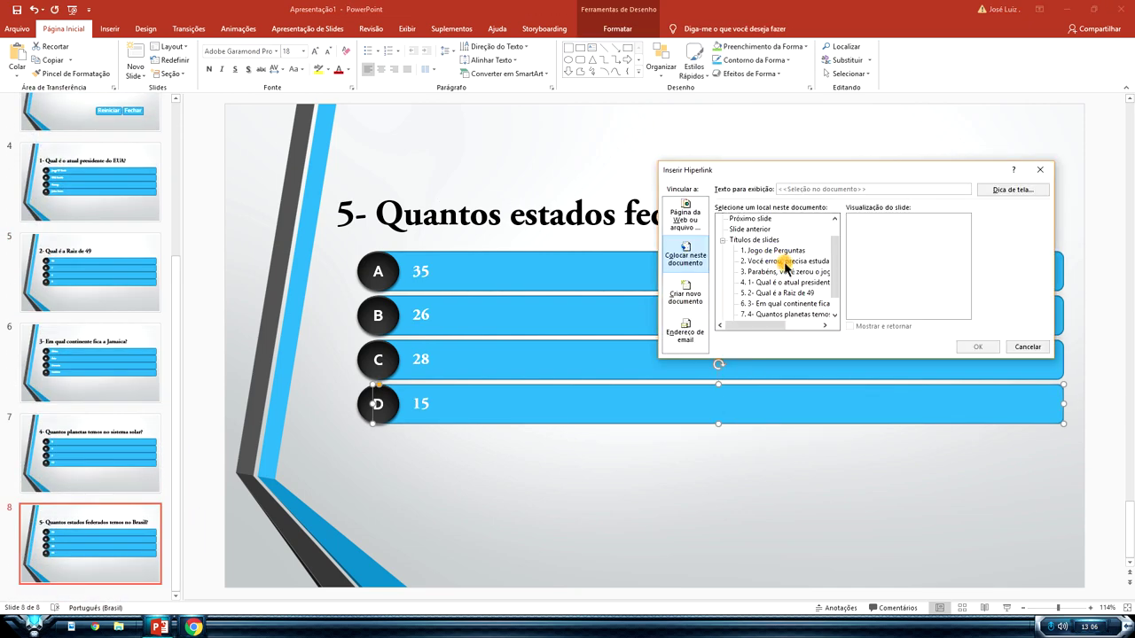
{"action": "left_click", "coordinate": [784, 261]}
{"action": "left_click", "coordinate": [977, 347]}
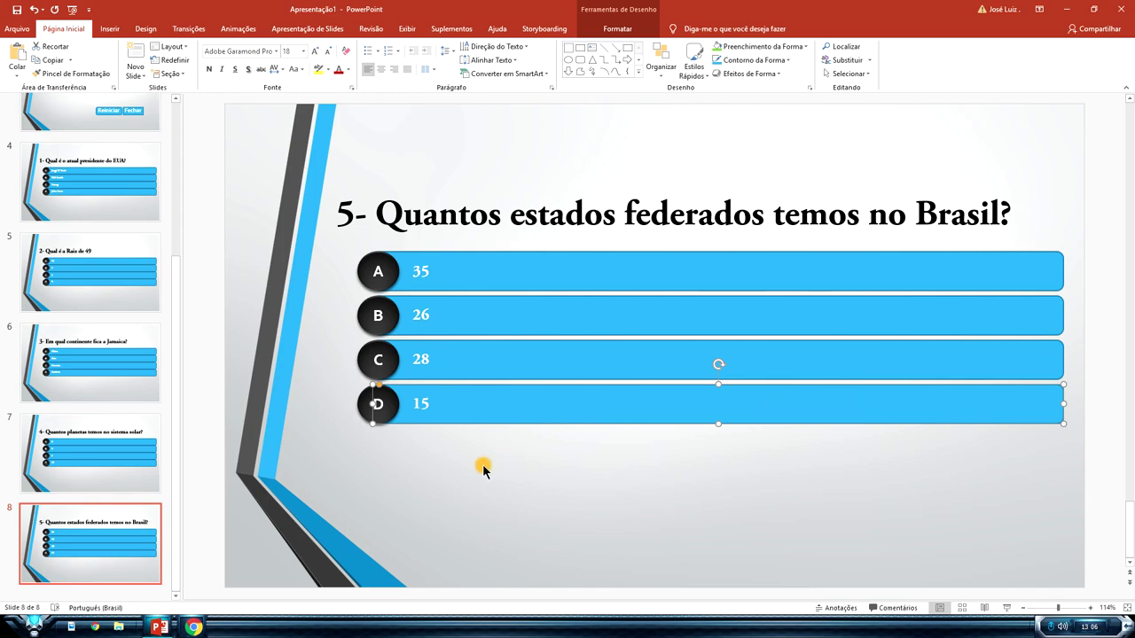
{"action": "key", "text": "F5"}
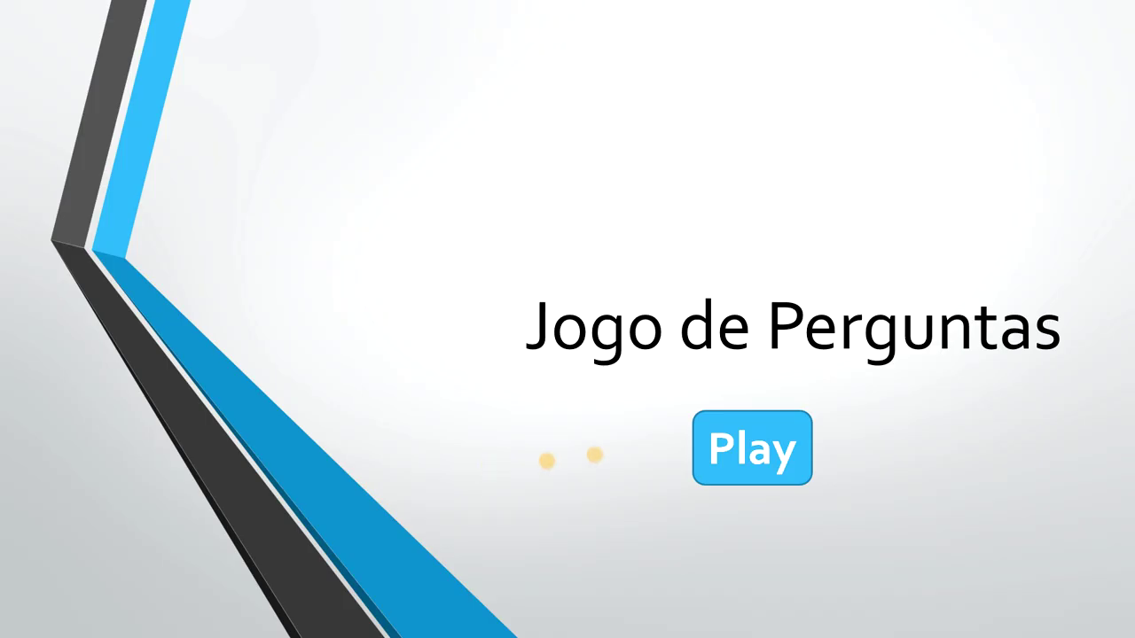
Play the quiz answering Trump, 7, América, 8 and question 5 correctly, then close with Fechar.
{"action": "left_click", "coordinate": [727, 449]}
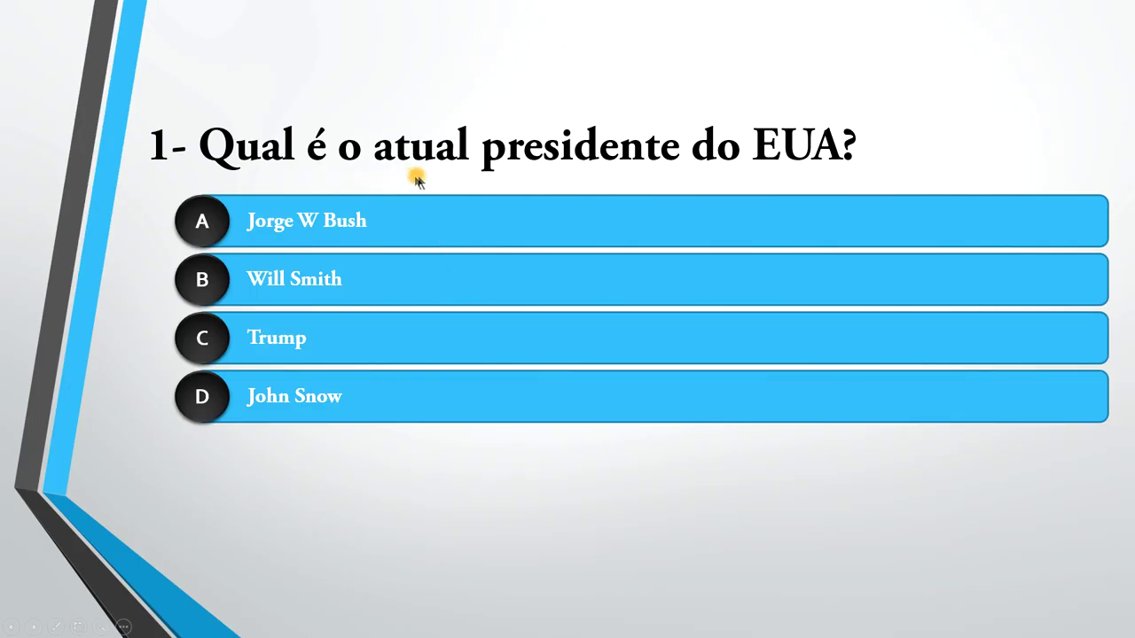
{"action": "left_click", "coordinate": [407, 337]}
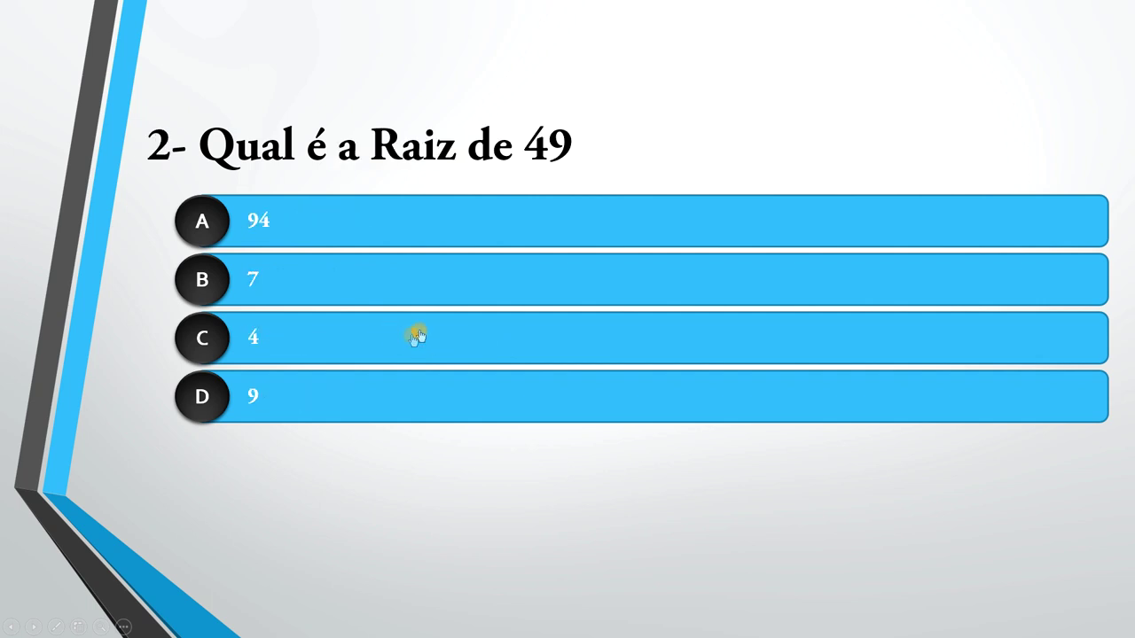
{"action": "left_click", "coordinate": [359, 279]}
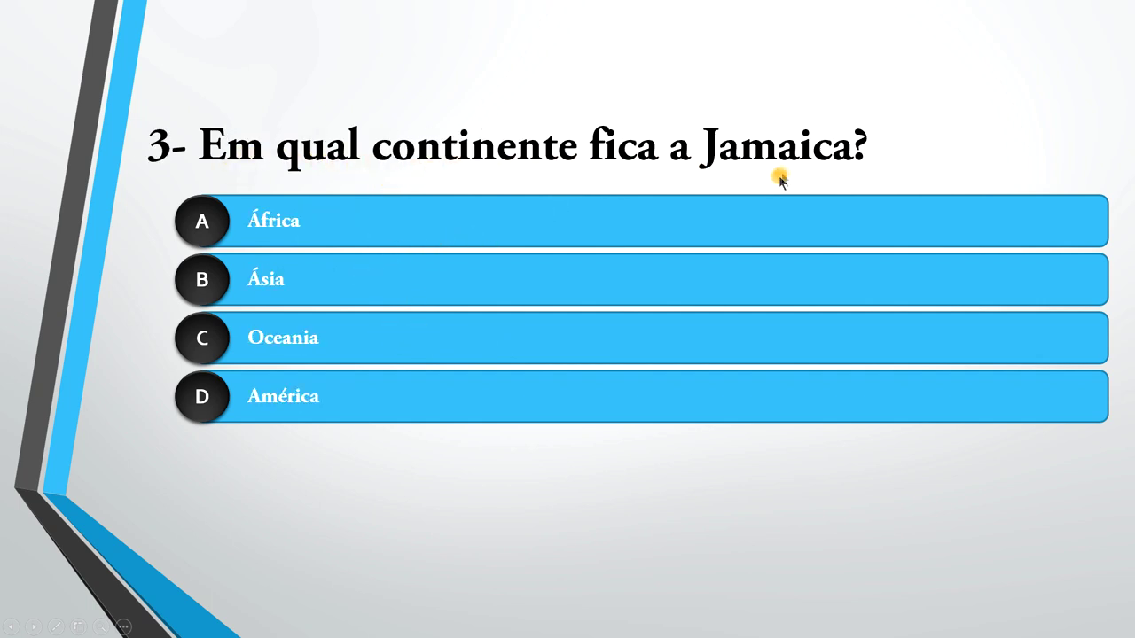
{"action": "left_click", "coordinate": [415, 398]}
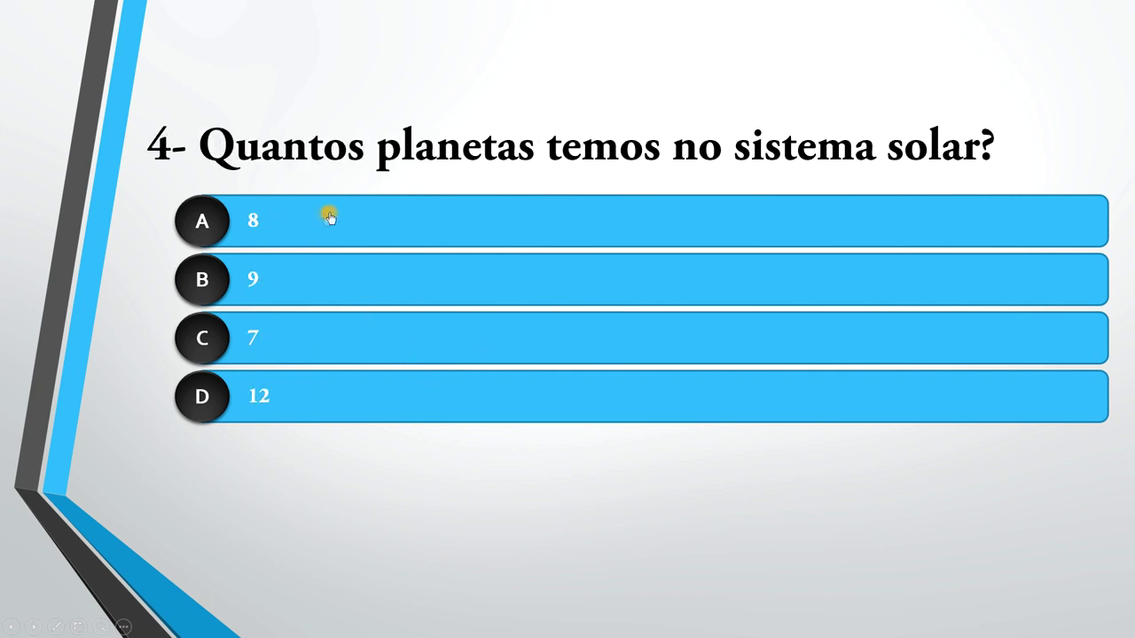
{"action": "left_click", "coordinate": [401, 221]}
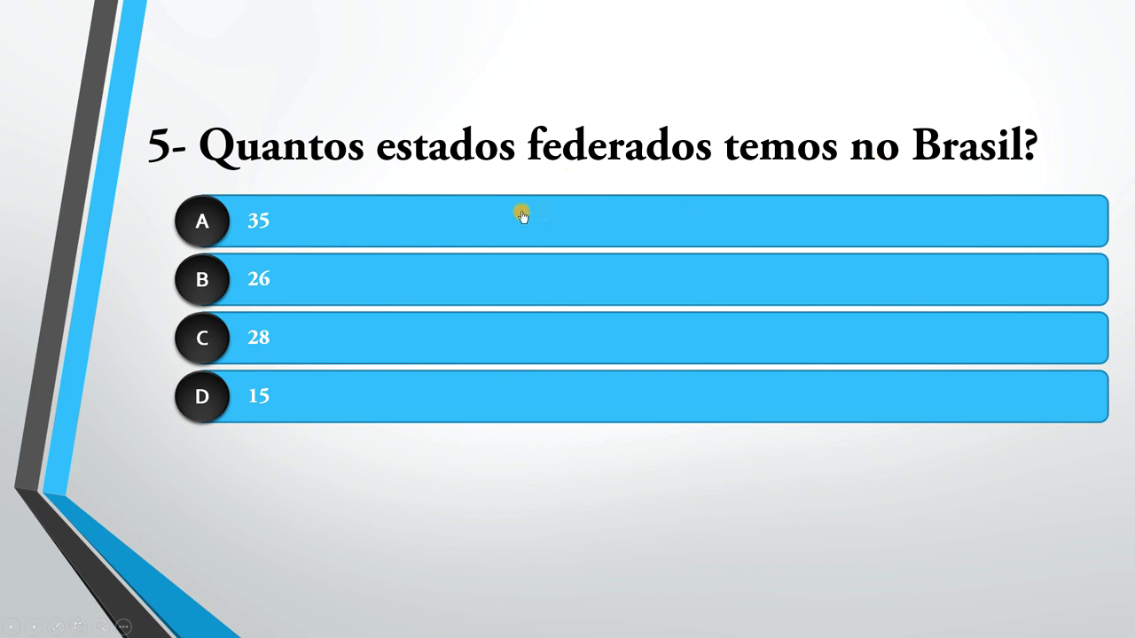
{"action": "left_click", "coordinate": [314, 291]}
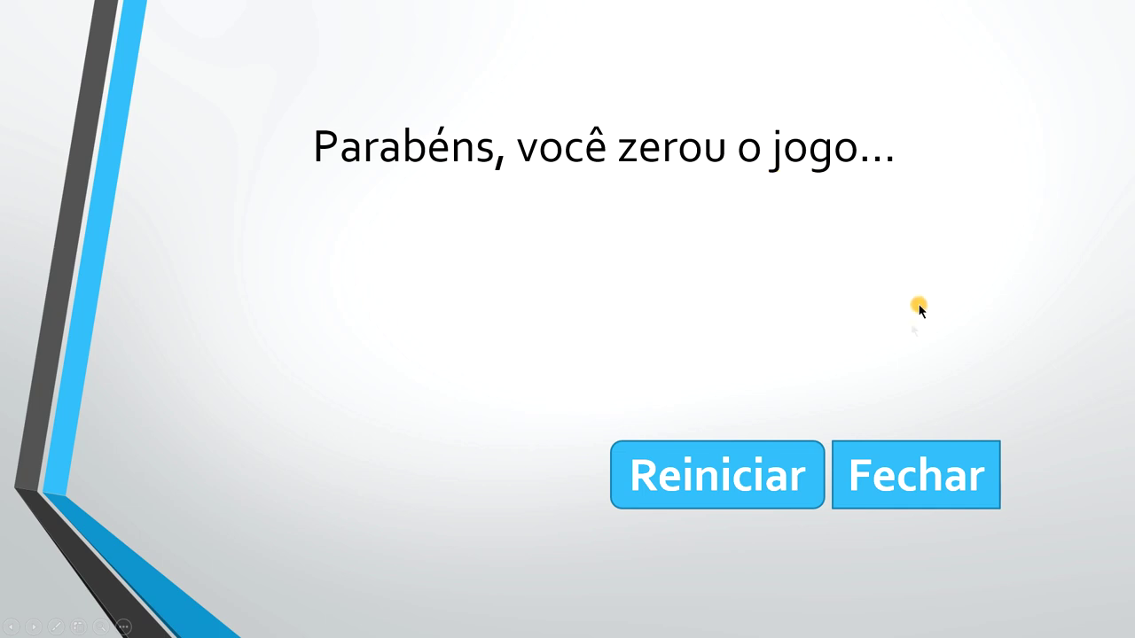
{"action": "left_click", "coordinate": [892, 480]}
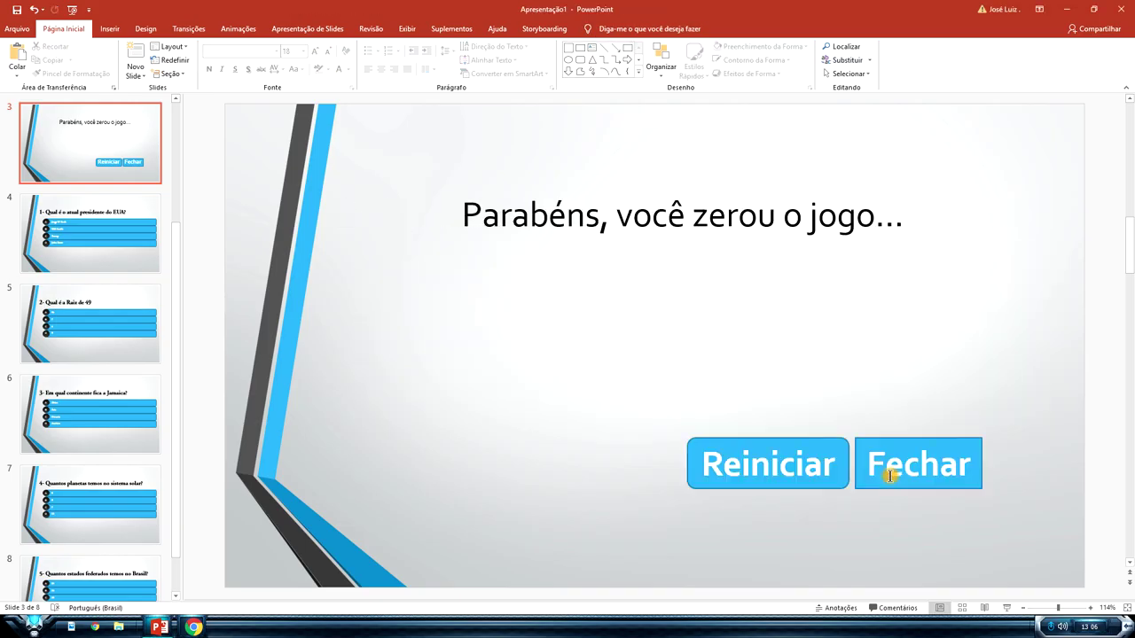
{"action": "left_click", "coordinate": [109, 142]}
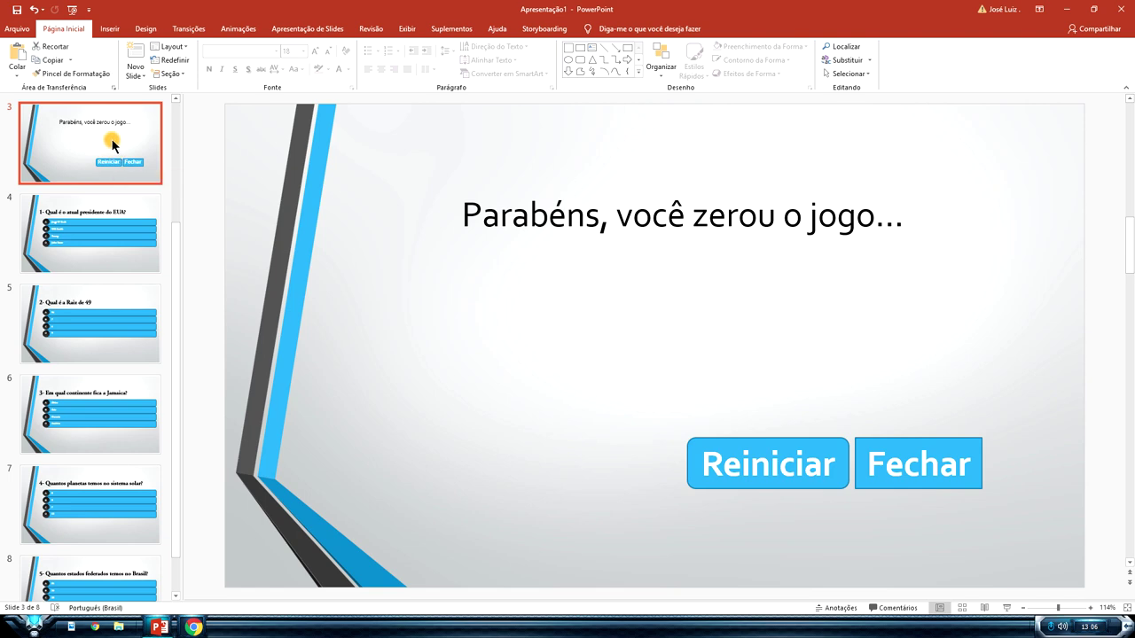
{"action": "scroll", "coordinate": [93, 151], "scroll_direction": "up", "scroll_amount": 5}
{"action": "left_click", "coordinate": [98, 171]}
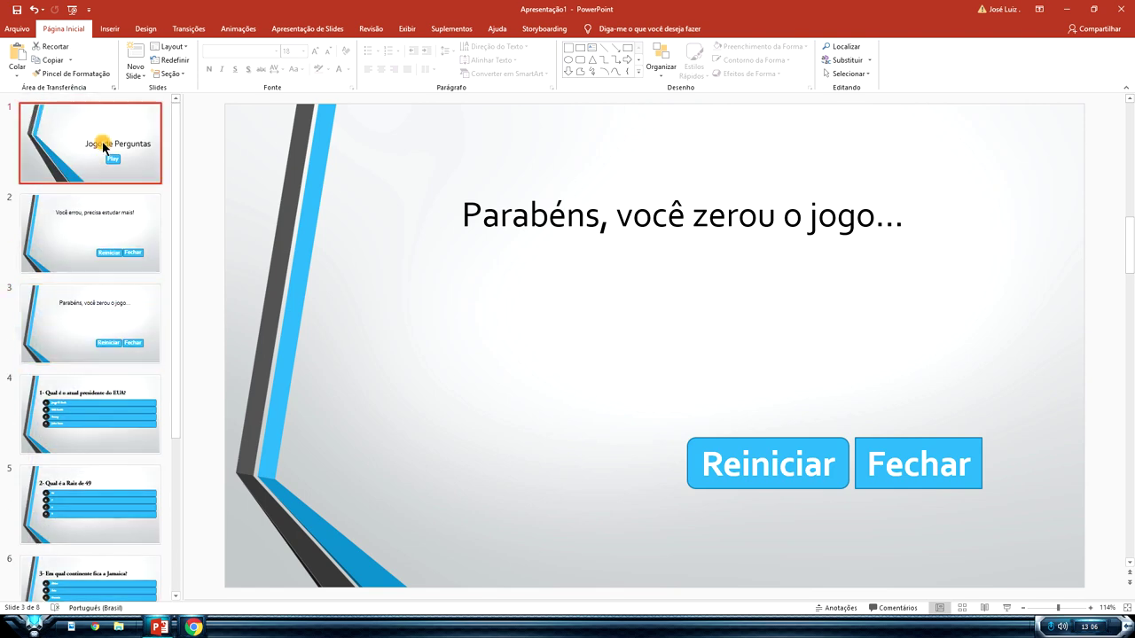
{"action": "left_click", "coordinate": [1104, 200]}
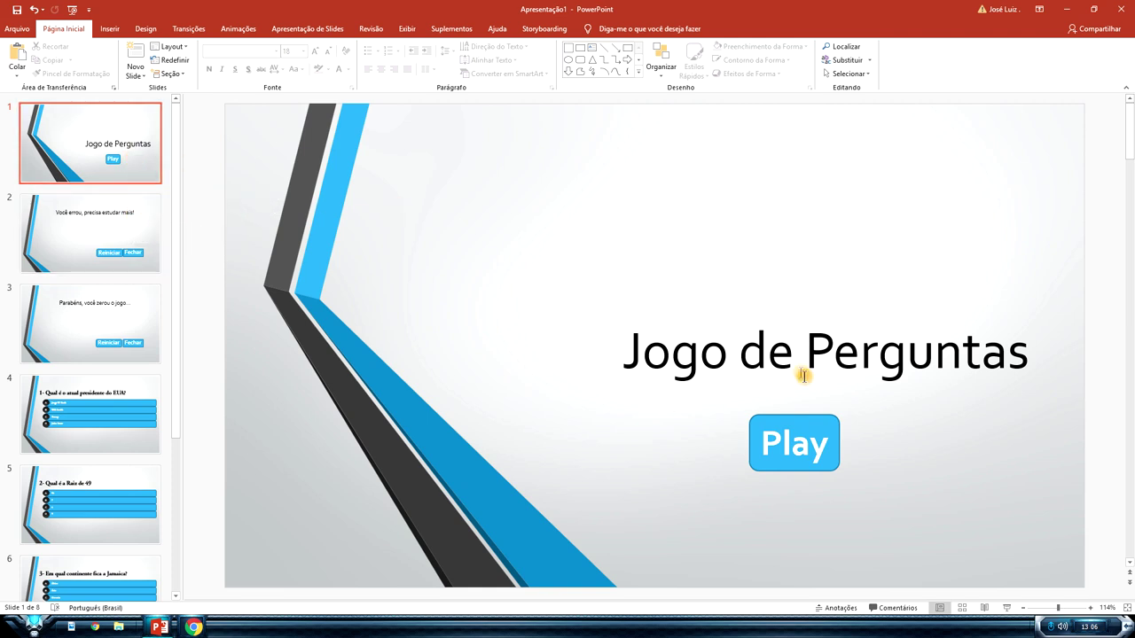
{"action": "left_click", "coordinate": [811, 419]}
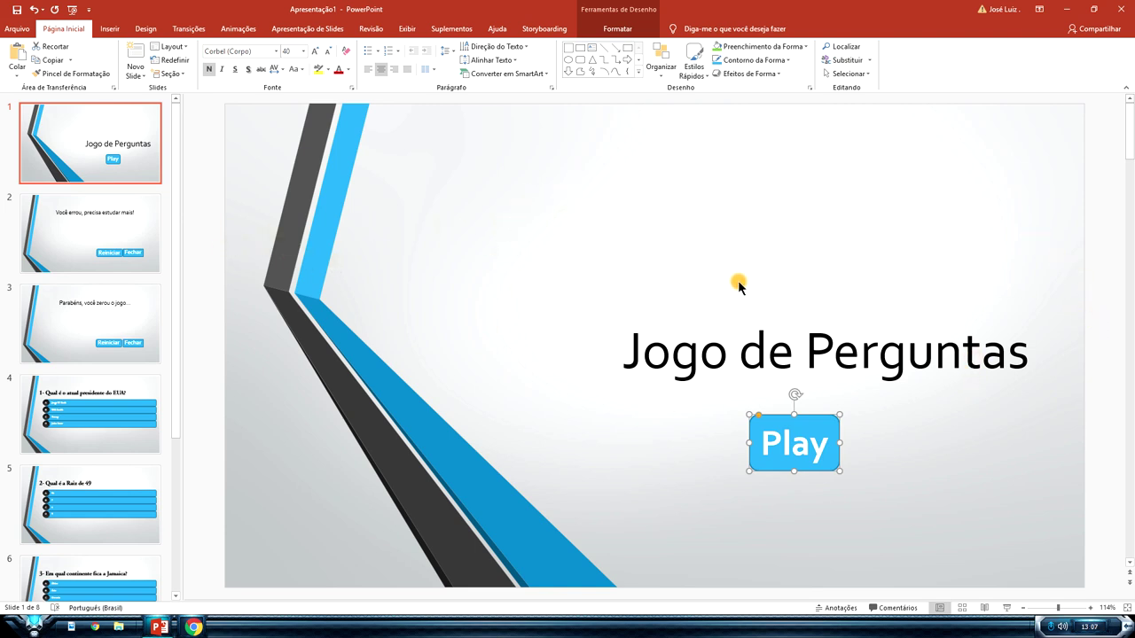
{"action": "right_click", "coordinate": [821, 426]}
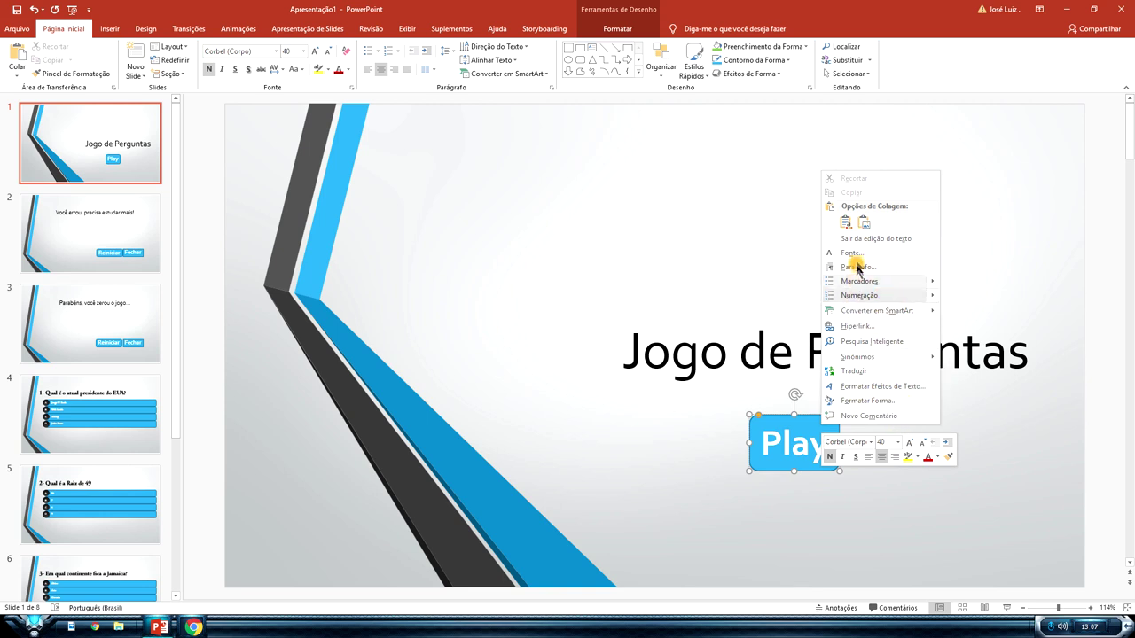
{"action": "left_click", "coordinate": [881, 401]}
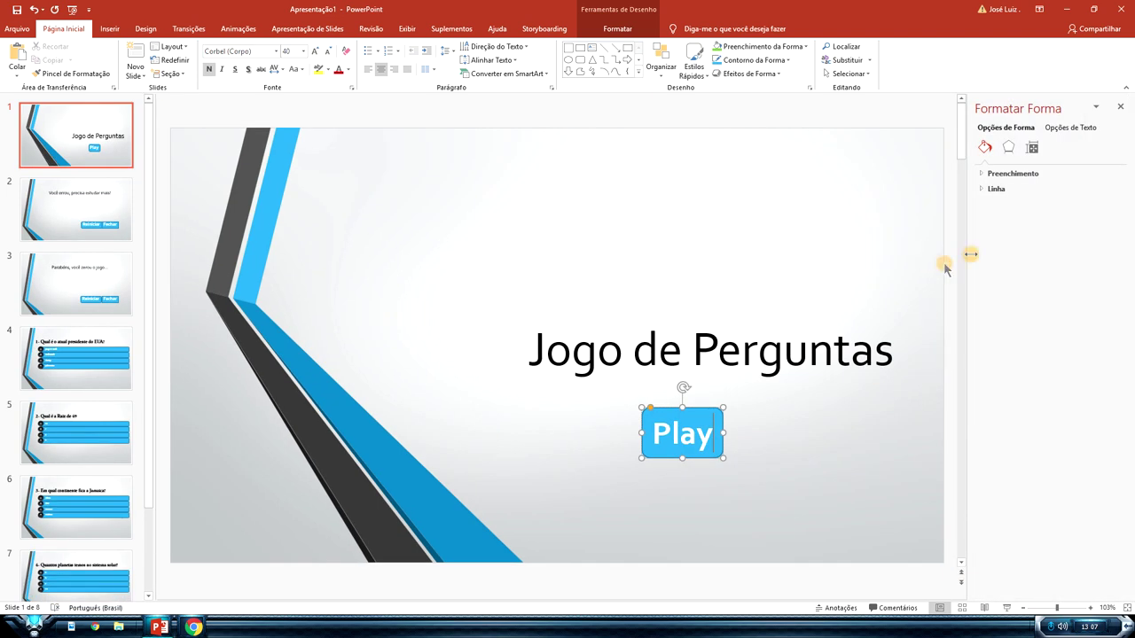
{"action": "left_click", "coordinate": [1119, 107]}
{"action": "left_click", "coordinate": [884, 178]}
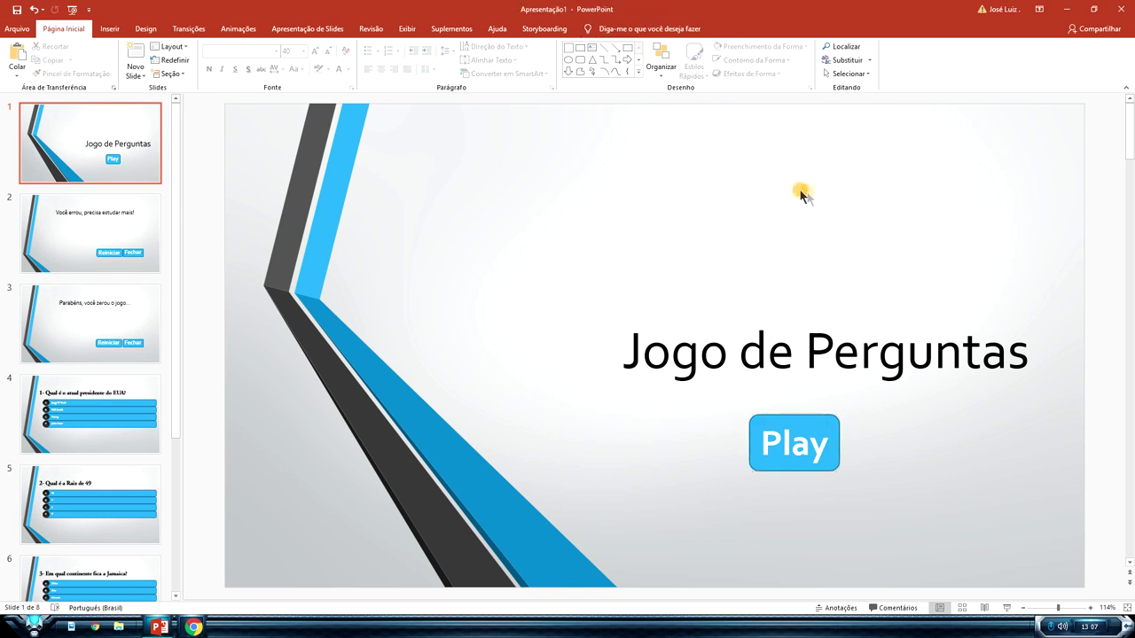
Insert the Ideia sound from the desktop Sons folder onto slide 2.
{"action": "left_click", "coordinate": [142, 220]}
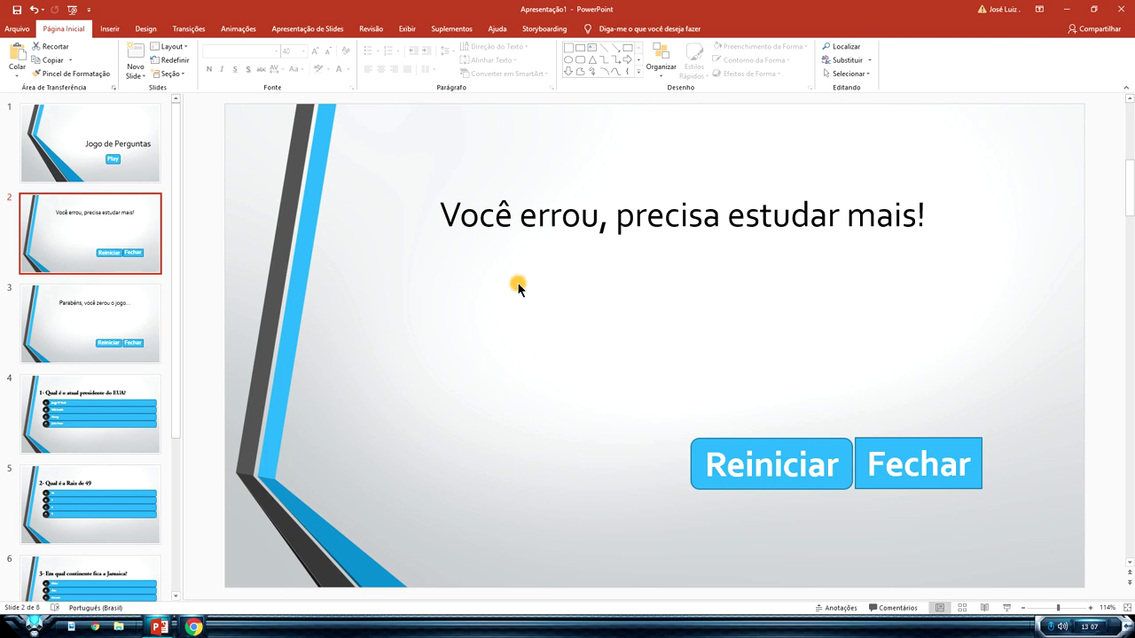
{"action": "left_click", "coordinate": [111, 29]}
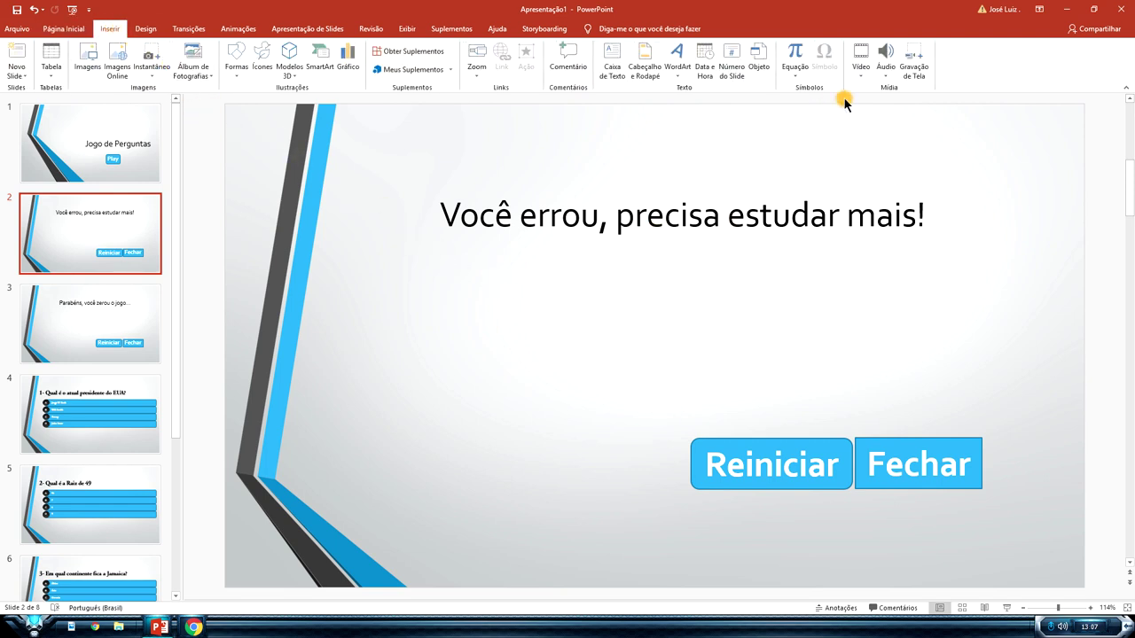
{"action": "left_click", "coordinate": [883, 62]}
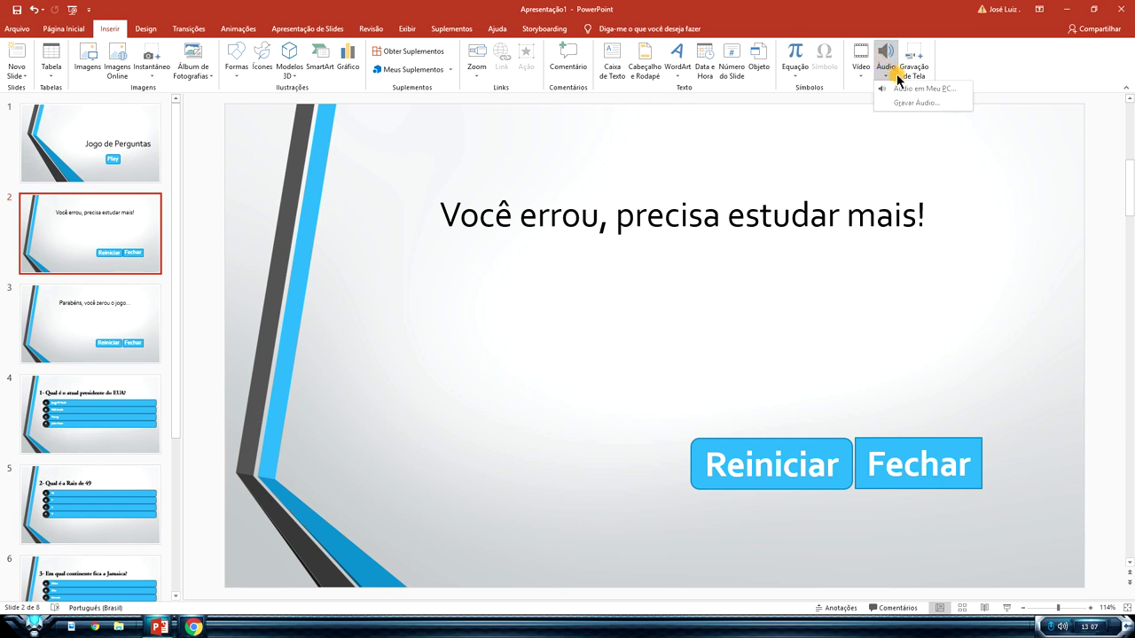
{"action": "left_click", "coordinate": [916, 90]}
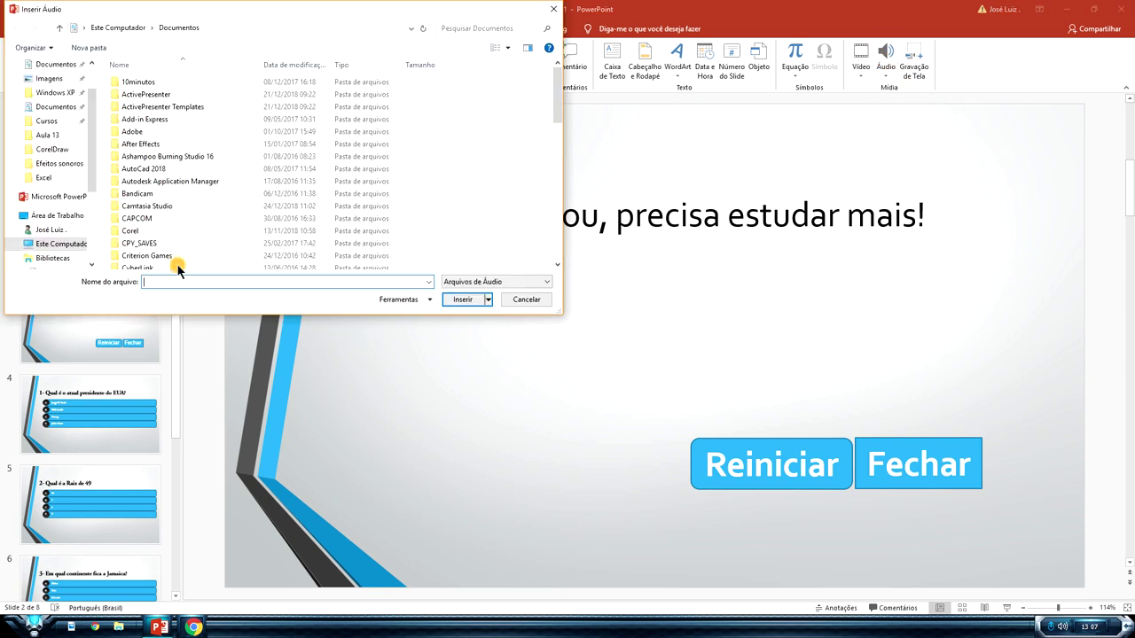
{"action": "left_click", "coordinate": [60, 215]}
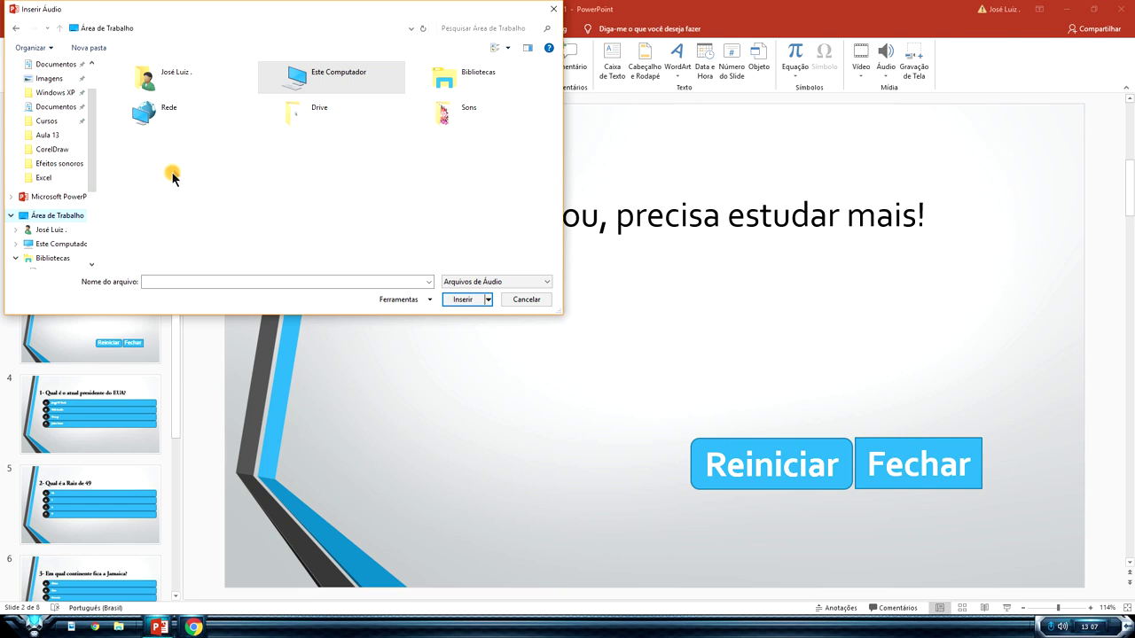
{"action": "double_click", "coordinate": [461, 113]}
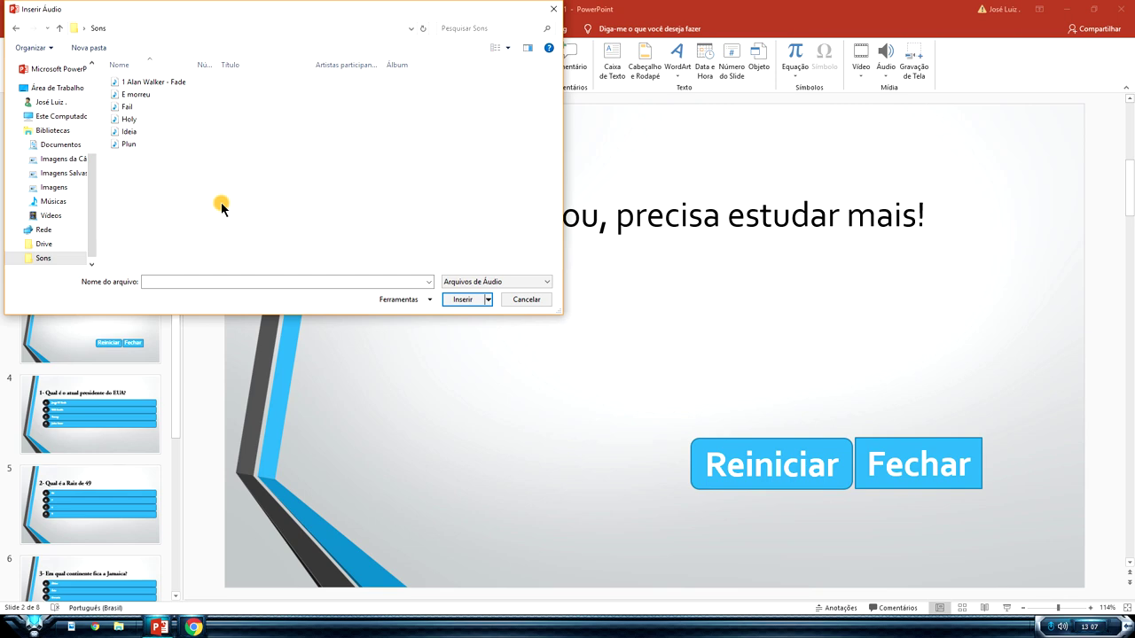
{"action": "left_click", "coordinate": [129, 132]}
{"action": "left_click", "coordinate": [457, 301]}
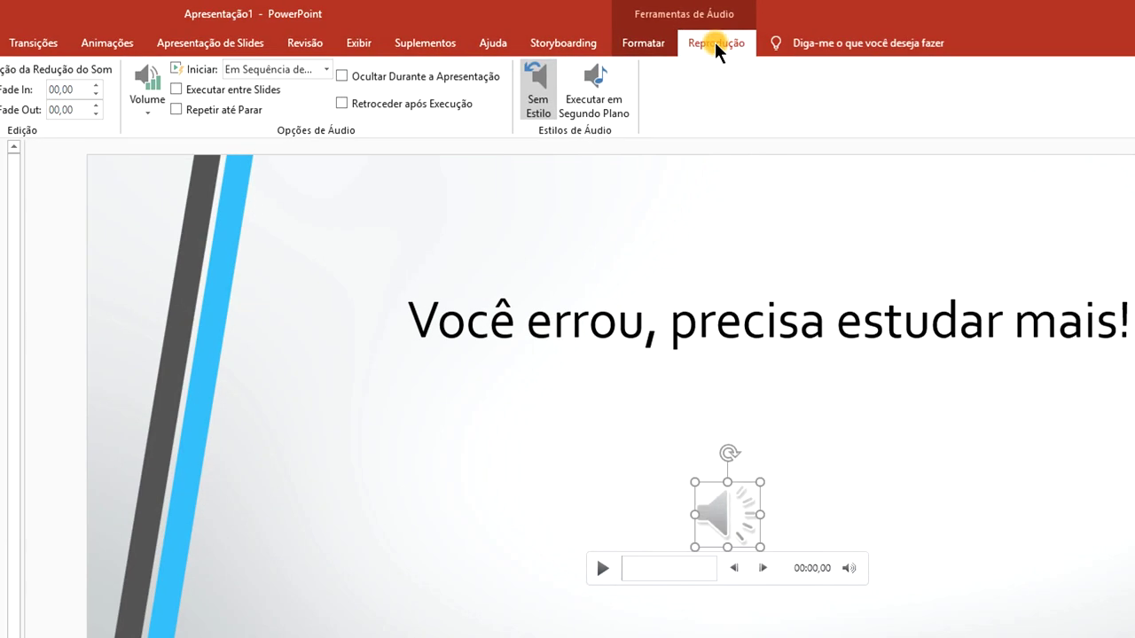
Hide the clip during the show, start it automatically, and move it to slide 4's upper-right corner.
{"action": "left_click", "coordinate": [401, 80]}
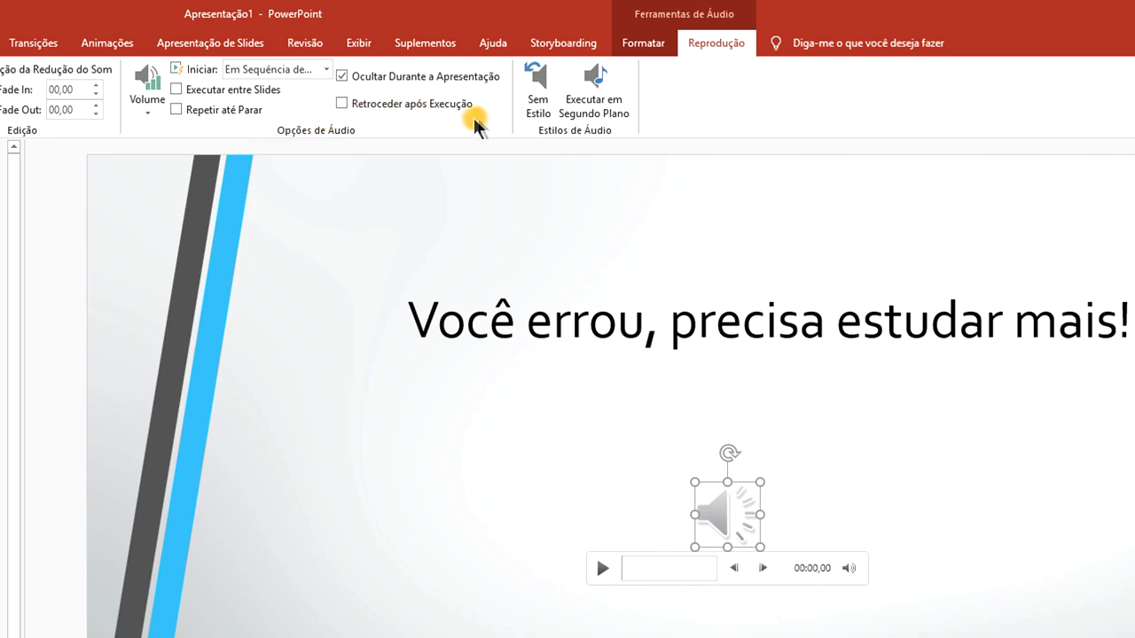
{"action": "left_click", "coordinate": [326, 69]}
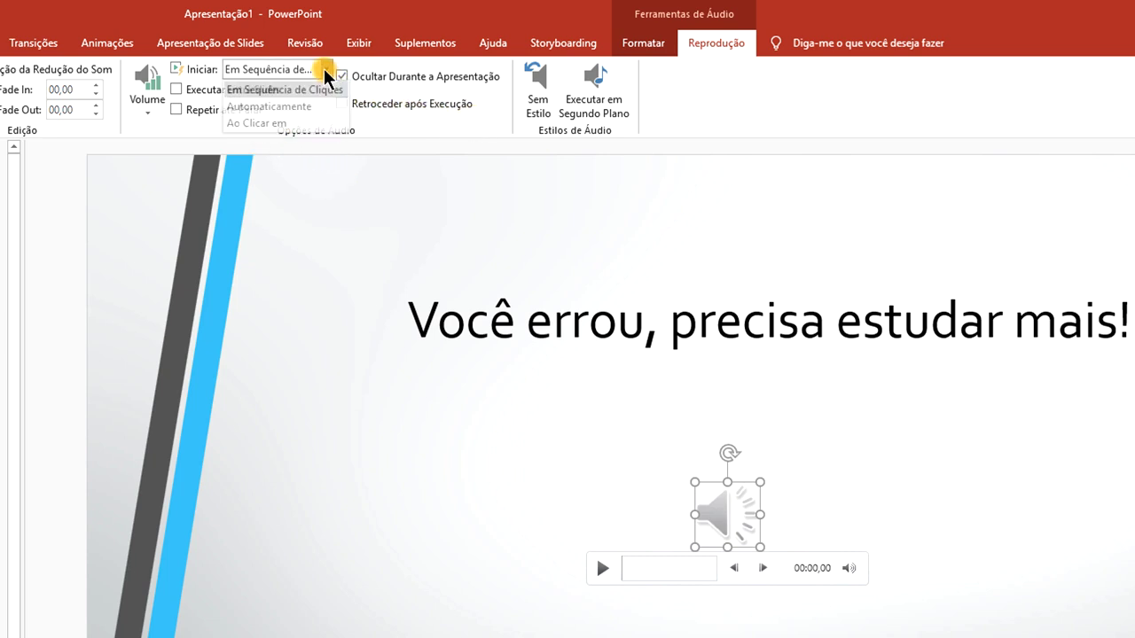
{"action": "left_click", "coordinate": [307, 111]}
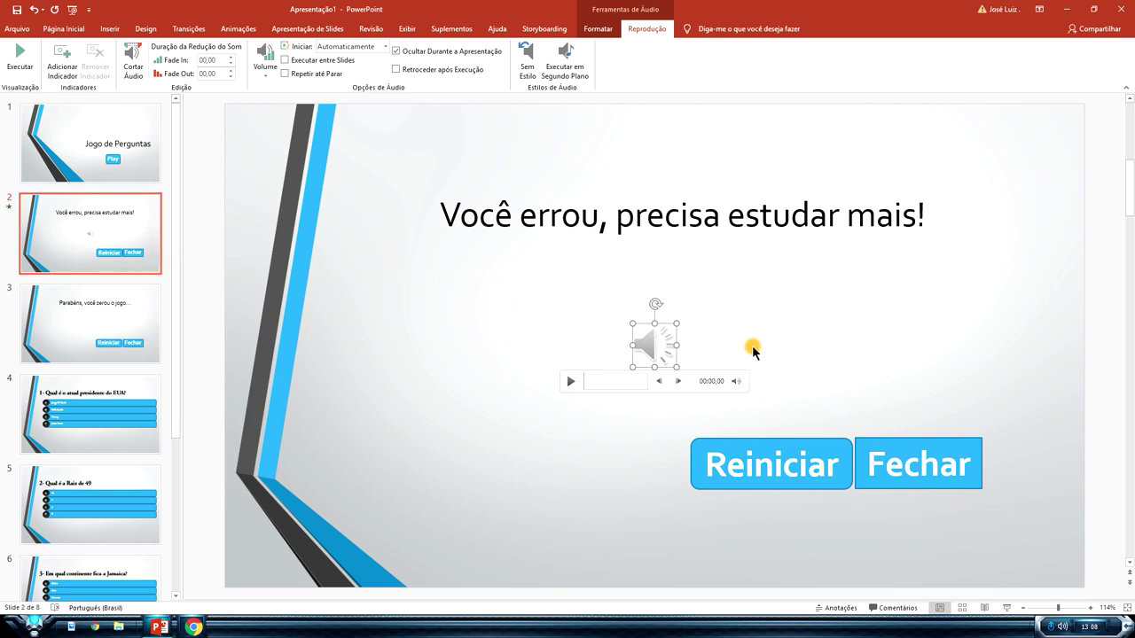
{"action": "key", "text": "Delete"}
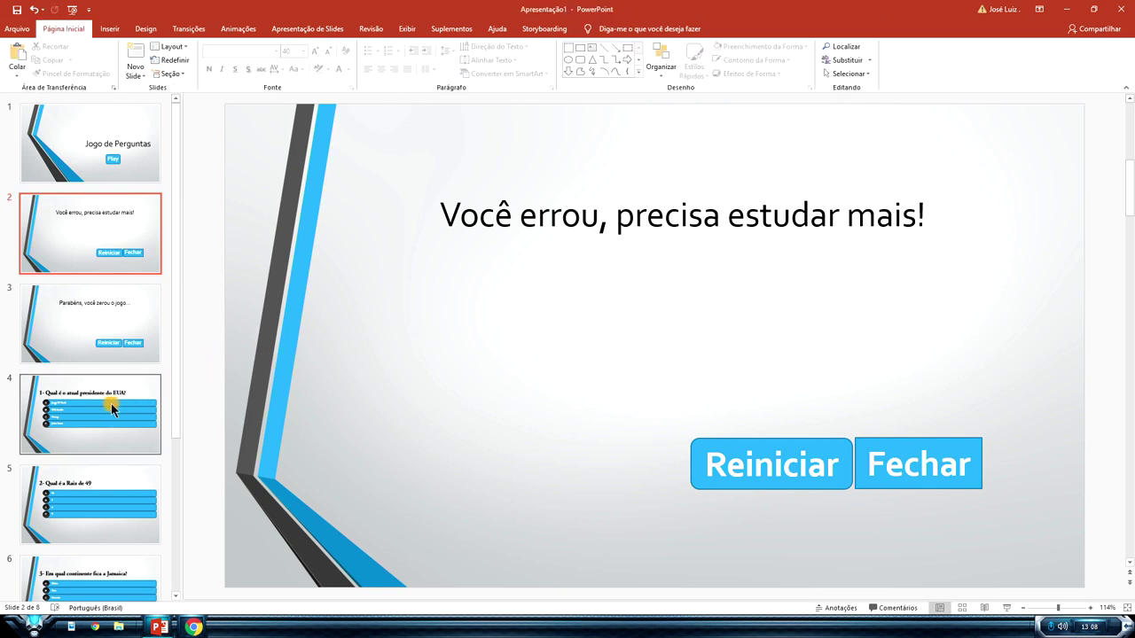
{"action": "left_click", "coordinate": [114, 404]}
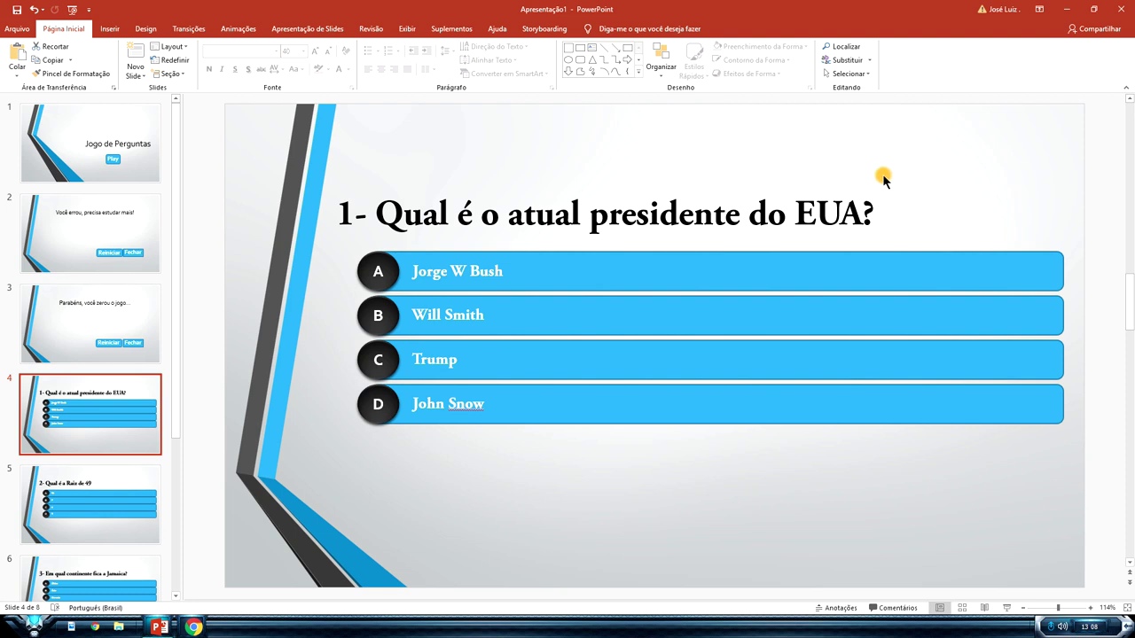
{"action": "key", "text": "ctrl+v"}
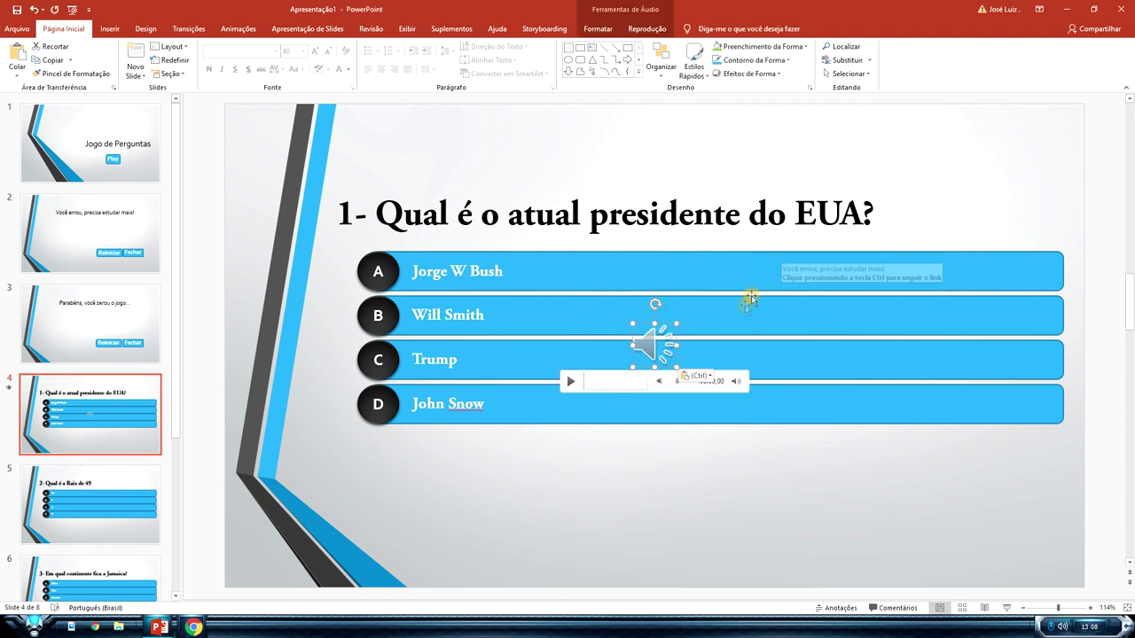
{"action": "left_click_drag", "start_coordinate": [648, 347], "coordinate": [967, 157]}
{"action": "key", "text": "F5"}
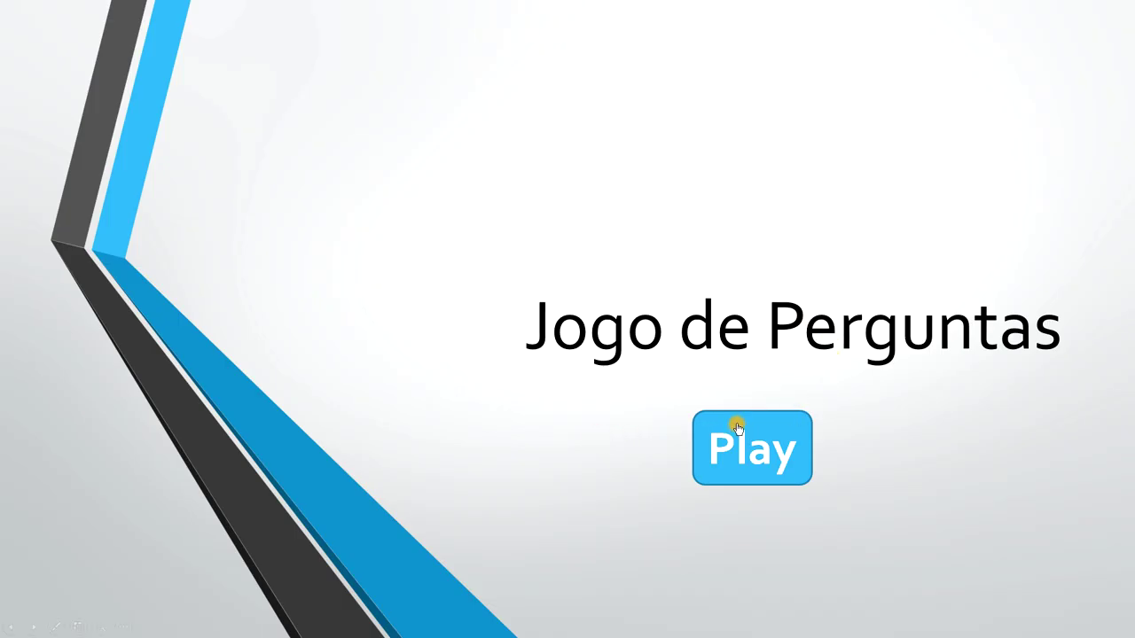
{"action": "left_click", "coordinate": [738, 428]}
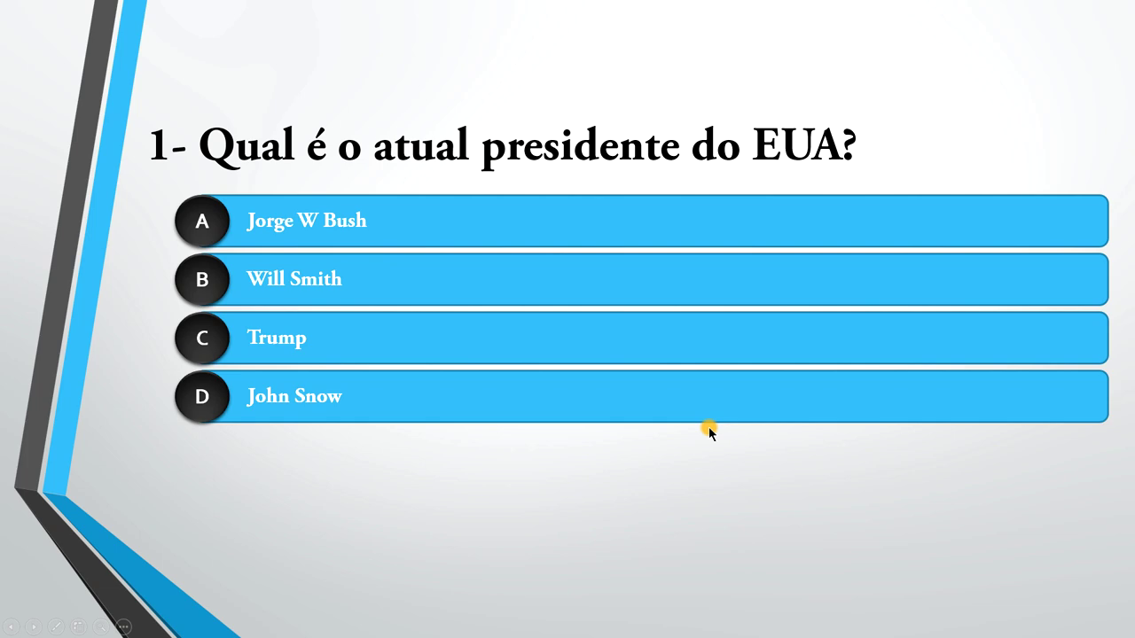
{"action": "key", "text": "Escape"}
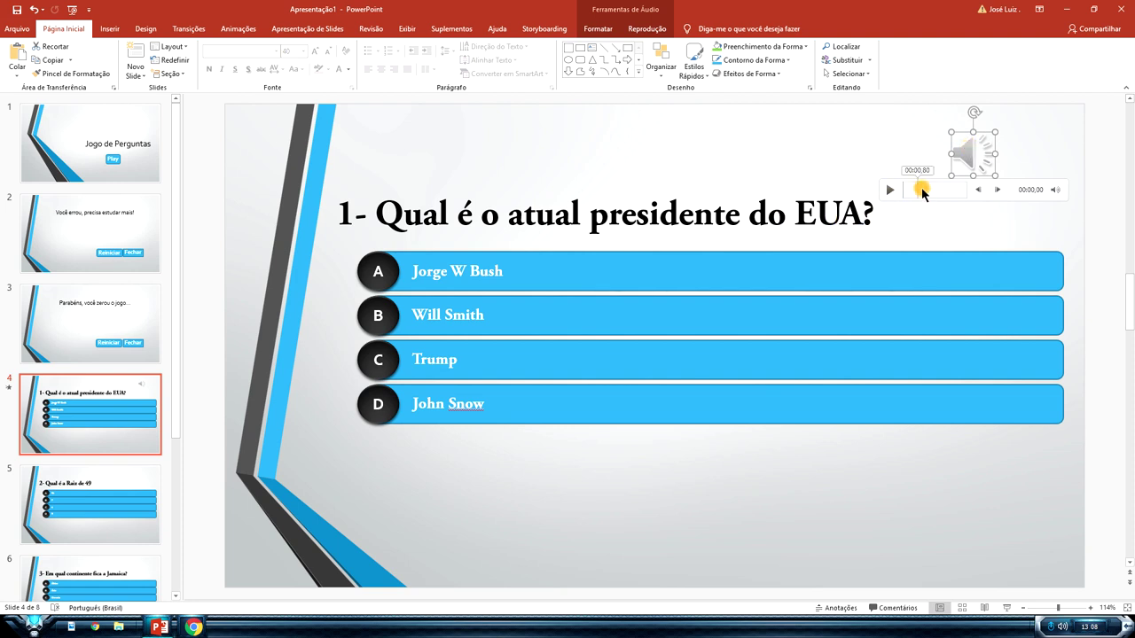
Paste the sound clip onto slides 5, 6, 7 and 8, then start the slideshow.
{"action": "left_click", "coordinate": [905, 173]}
{"action": "left_click", "coordinate": [146, 483]}
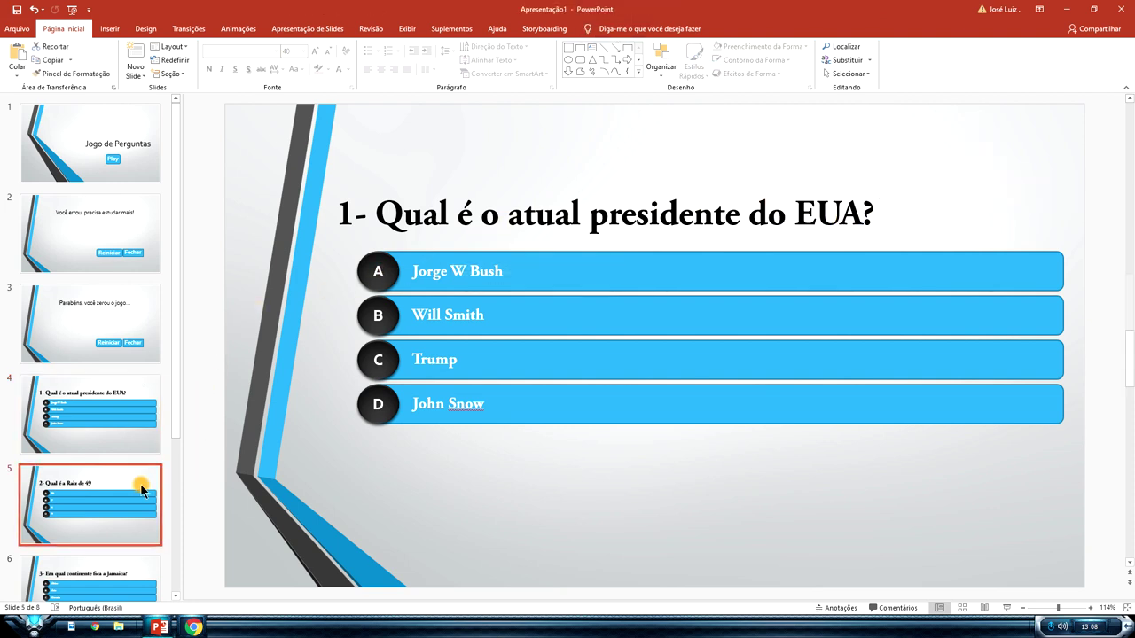
{"action": "key", "text": "ctrl+v"}
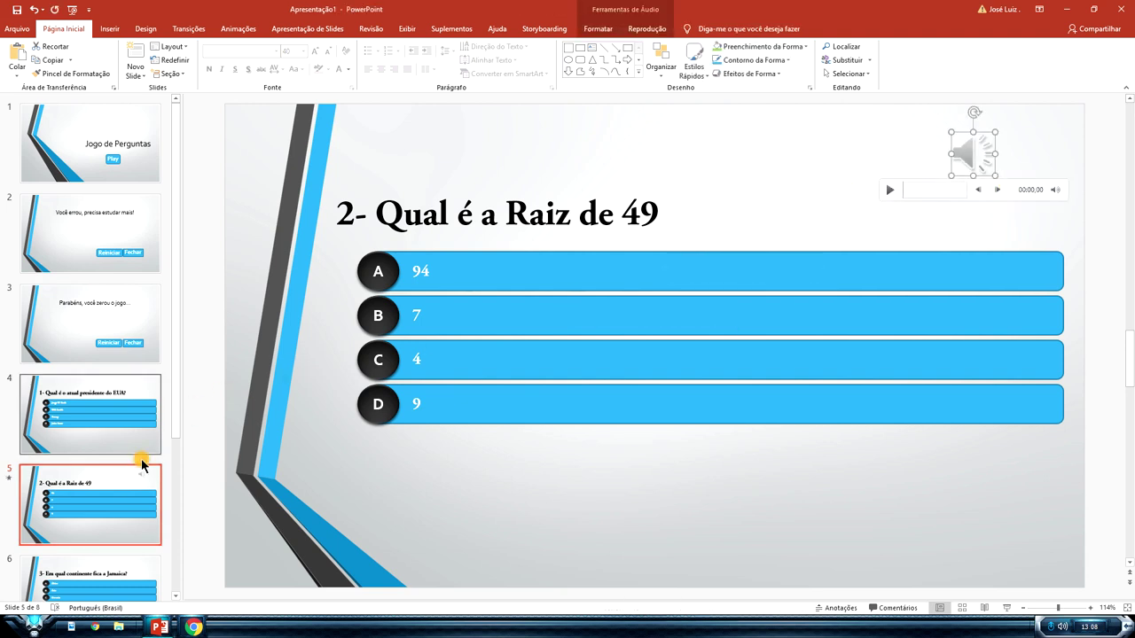
{"action": "left_click", "coordinate": [131, 570]}
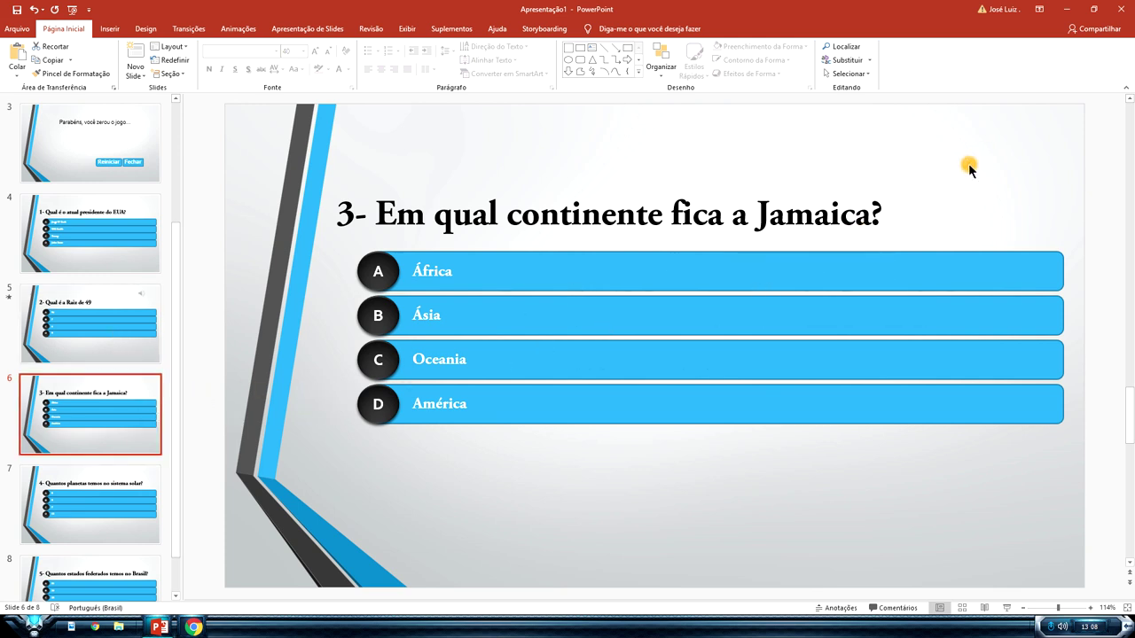
{"action": "key", "text": "ctrl+v"}
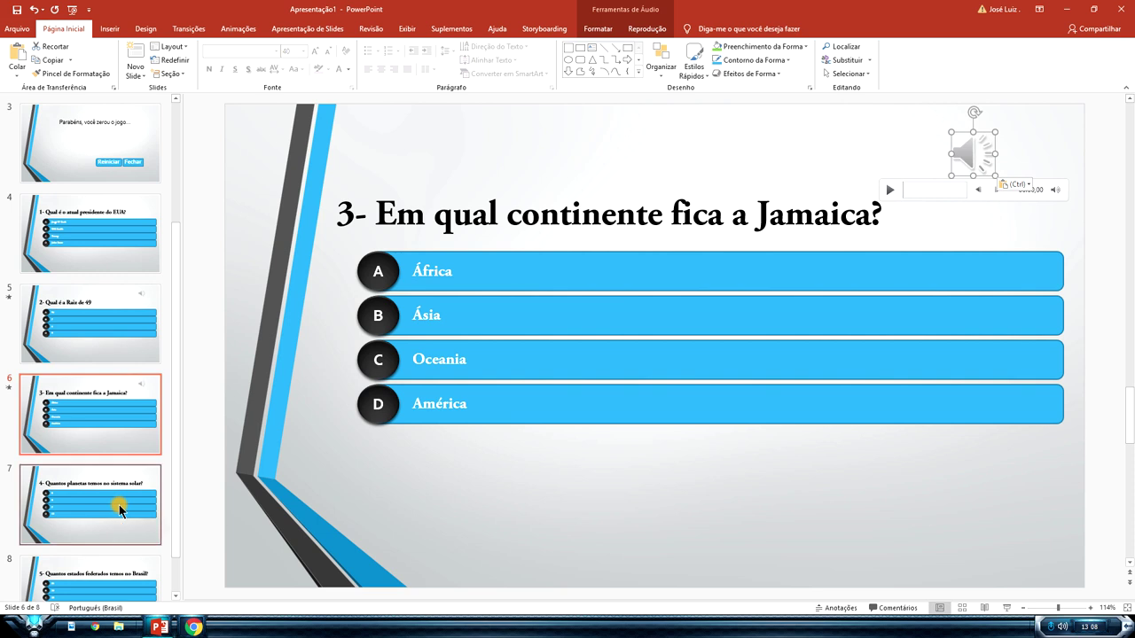
{"action": "left_click", "coordinate": [120, 508]}
{"action": "key", "text": "ctrl+v"}
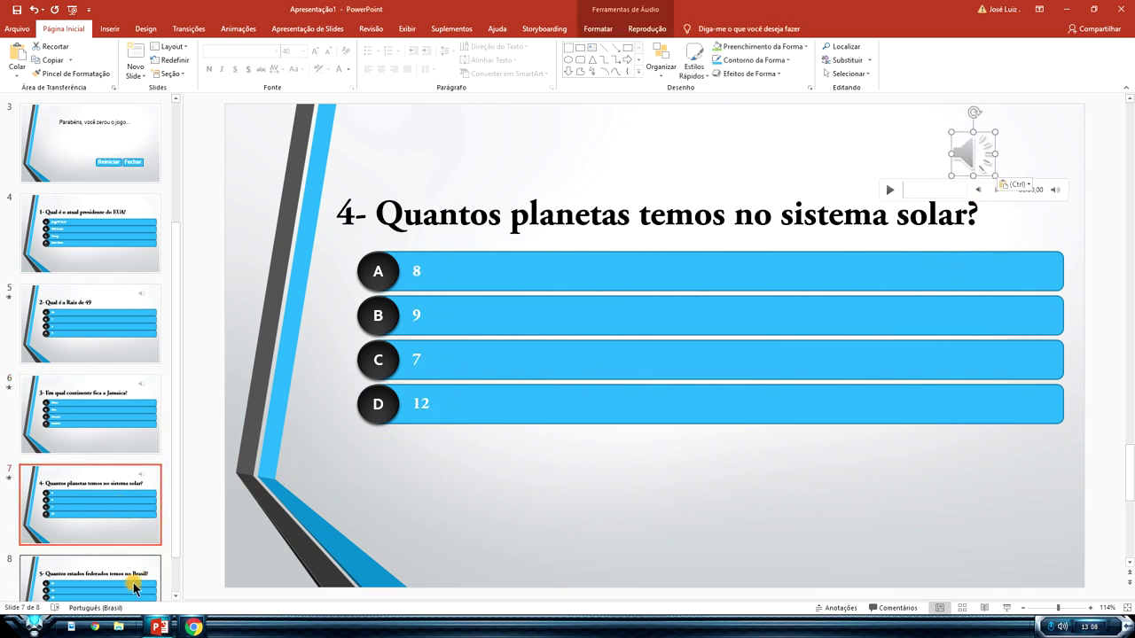
{"action": "left_click", "coordinate": [134, 587]}
{"action": "key", "text": "ctrl+v"}
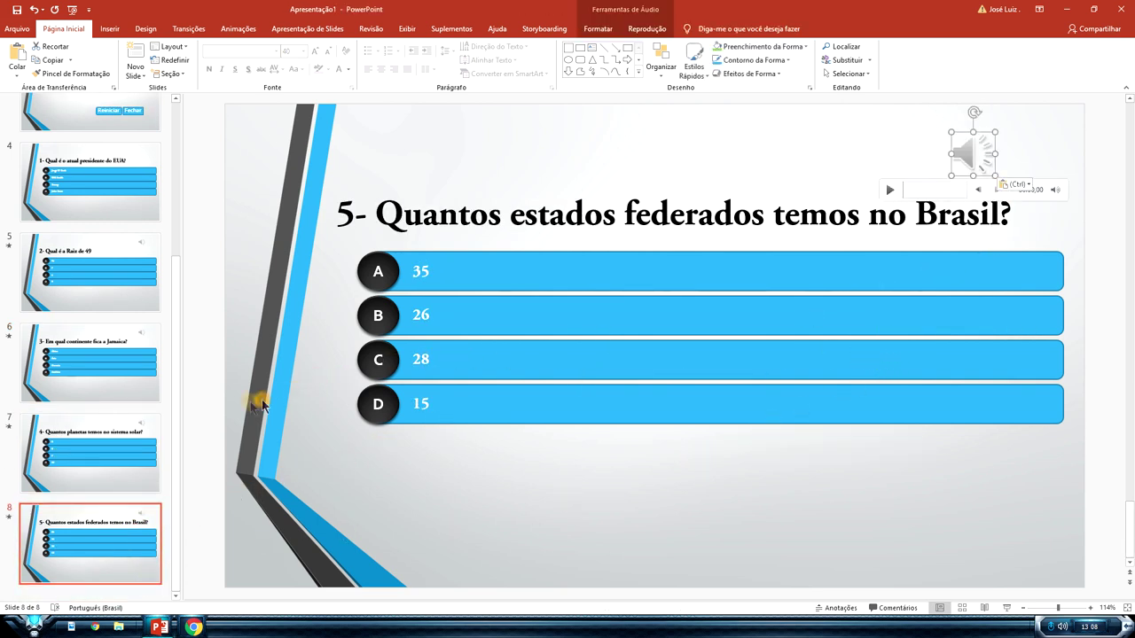
{"action": "key", "text": "F5"}
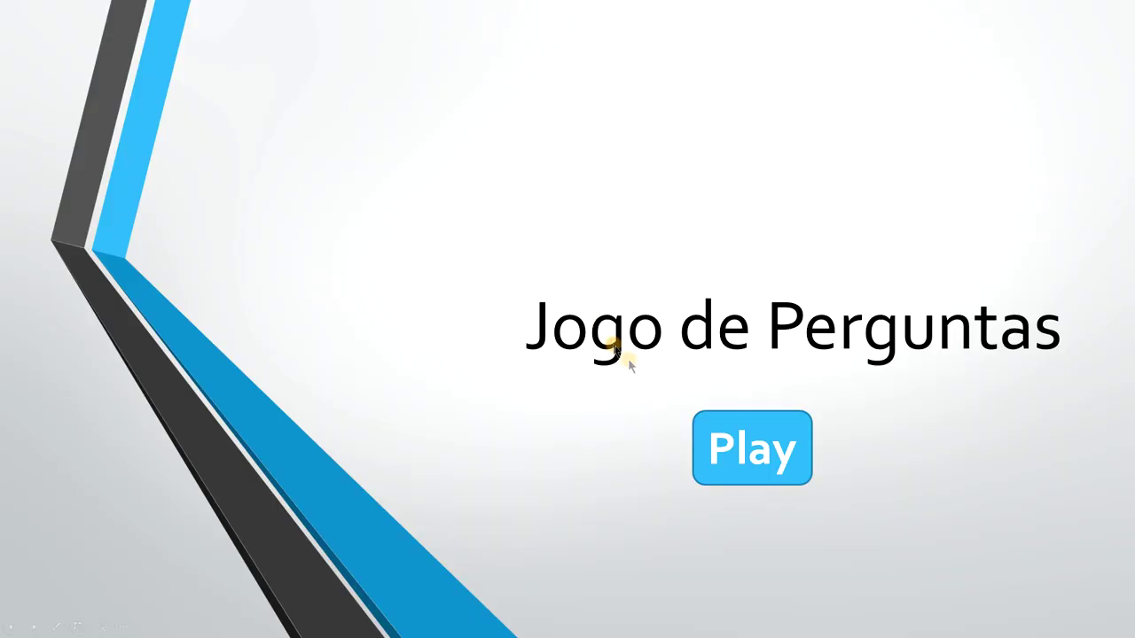
Play through questions answering Trump, 7 and América, exit at question 5, and open 'Você errou'.
{"action": "left_click", "coordinate": [748, 428]}
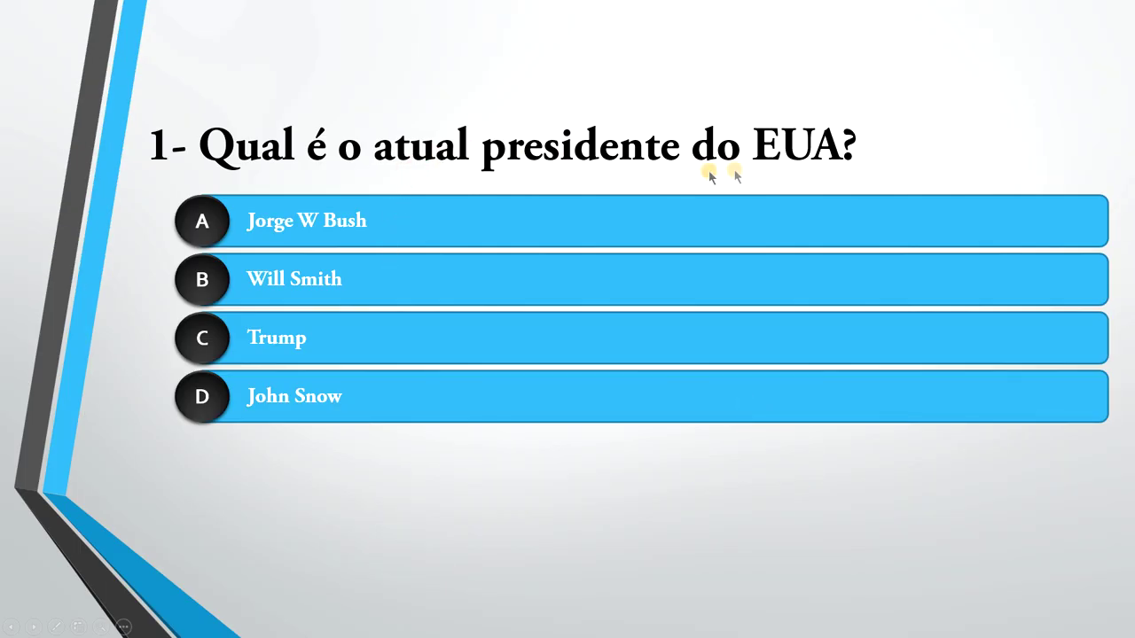
{"action": "left_click", "coordinate": [401, 342]}
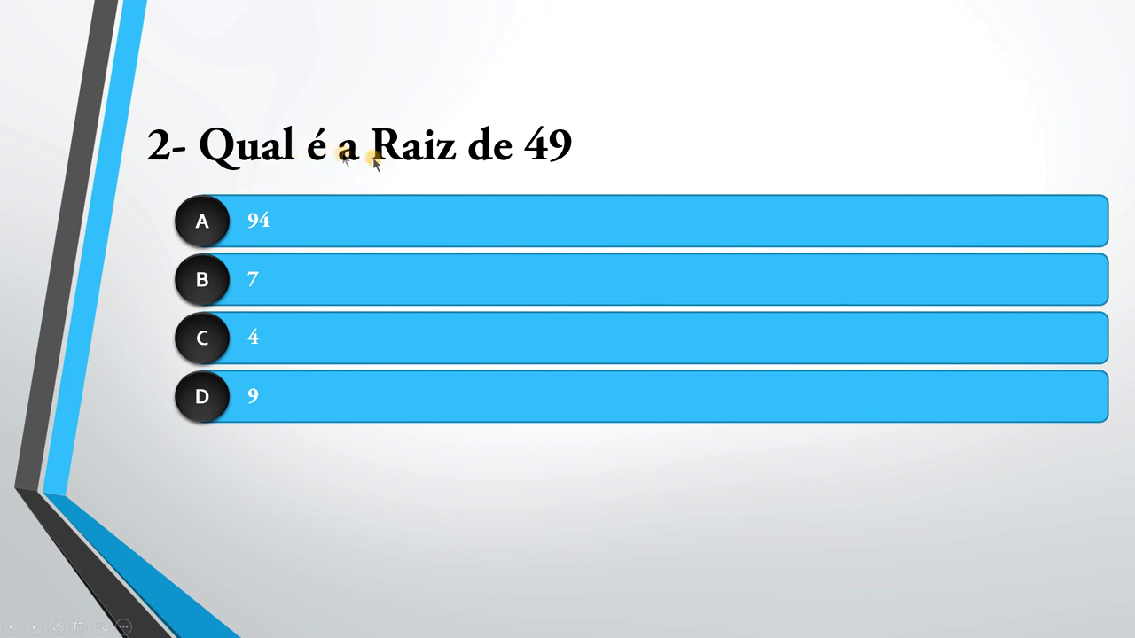
{"action": "left_click", "coordinate": [341, 279]}
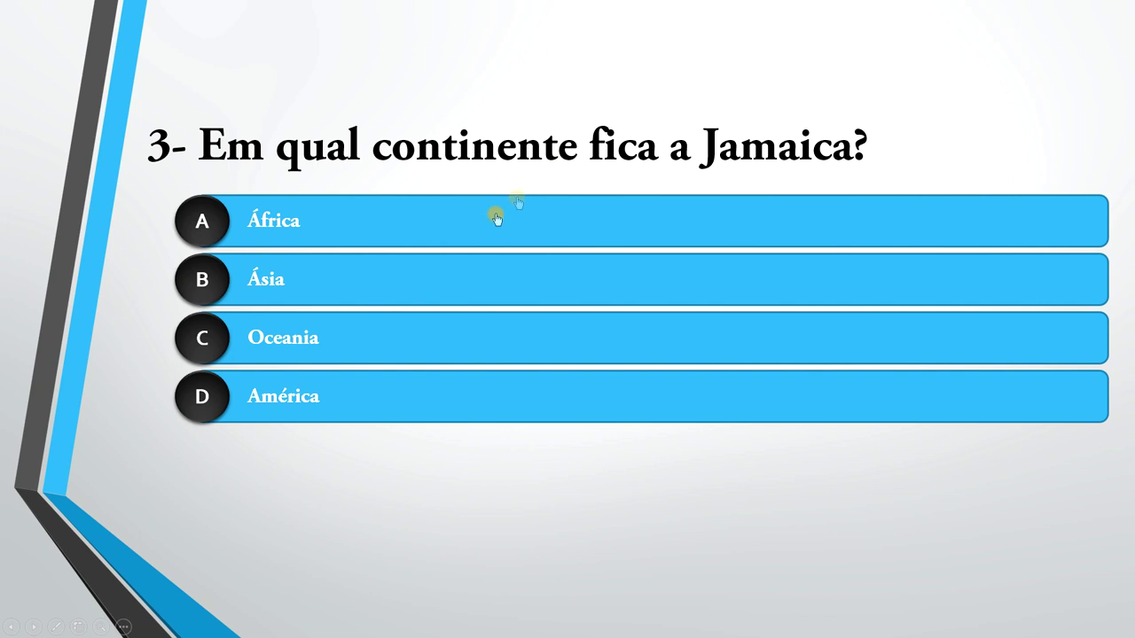
{"action": "left_click", "coordinate": [408, 393]}
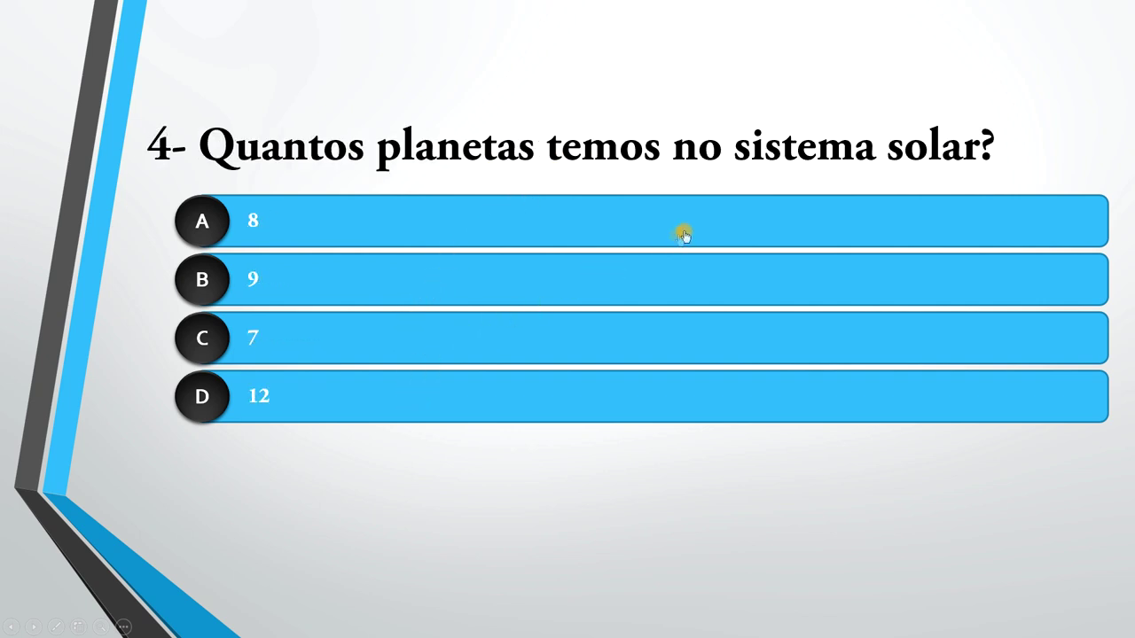
{"action": "left_click", "coordinate": [322, 226]}
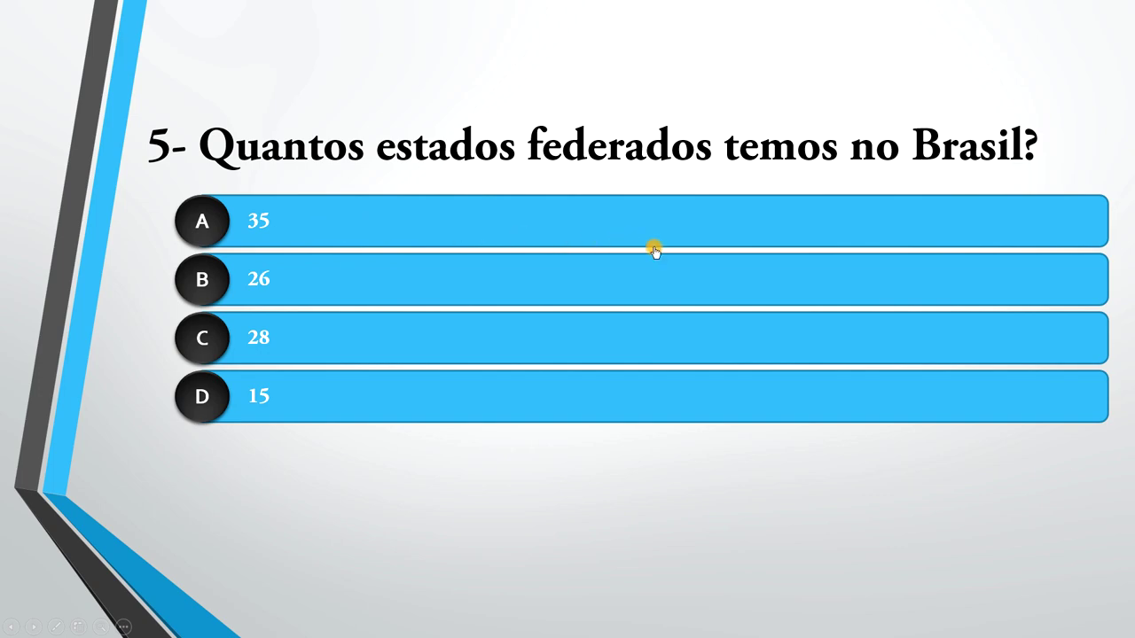
{"action": "key", "text": "Escape"}
{"action": "scroll", "coordinate": [124, 196], "scroll_direction": "up", "scroll_amount": 5}
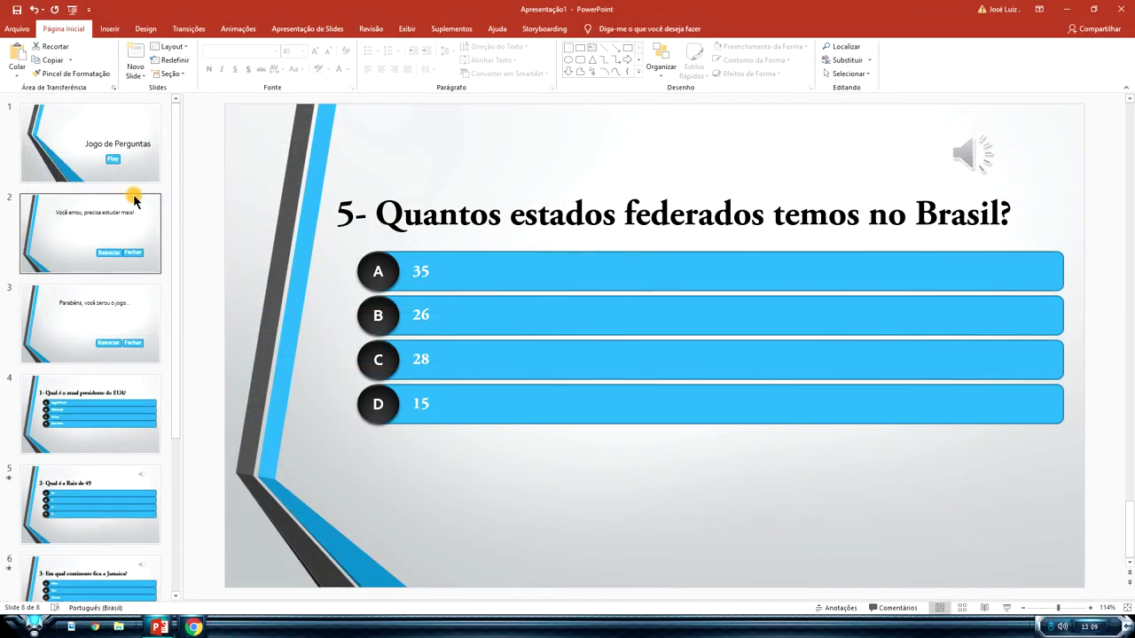
{"action": "left_click", "coordinate": [124, 217]}
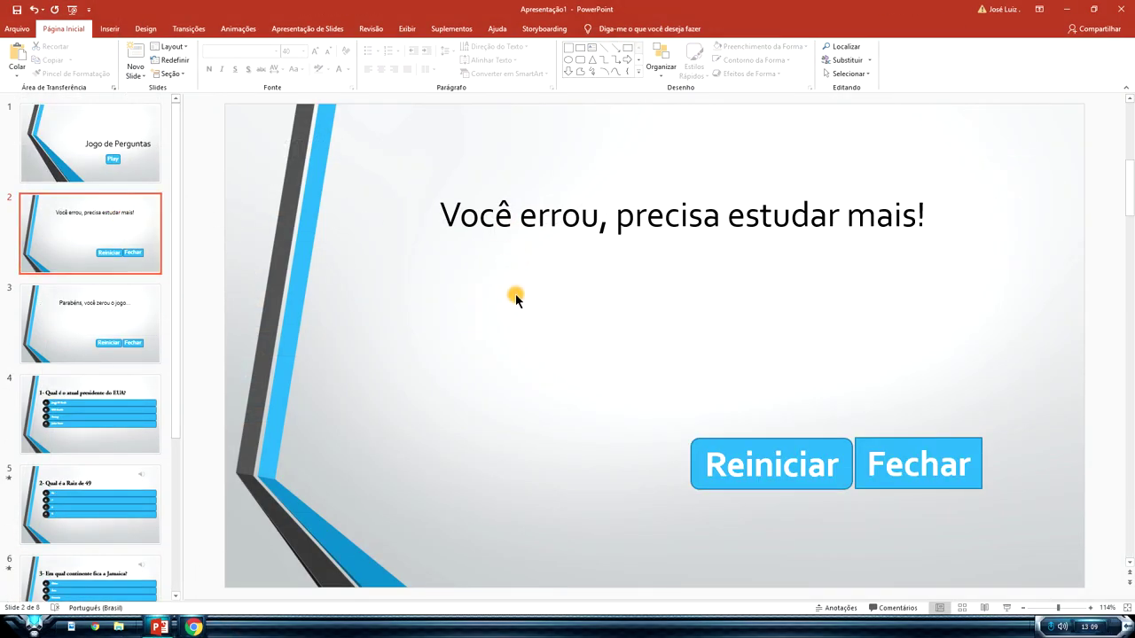
Insert the Fail sound file from the computer onto the 'Você errou' slide.
{"action": "left_click", "coordinate": [110, 29]}
{"action": "left_click", "coordinate": [882, 70]}
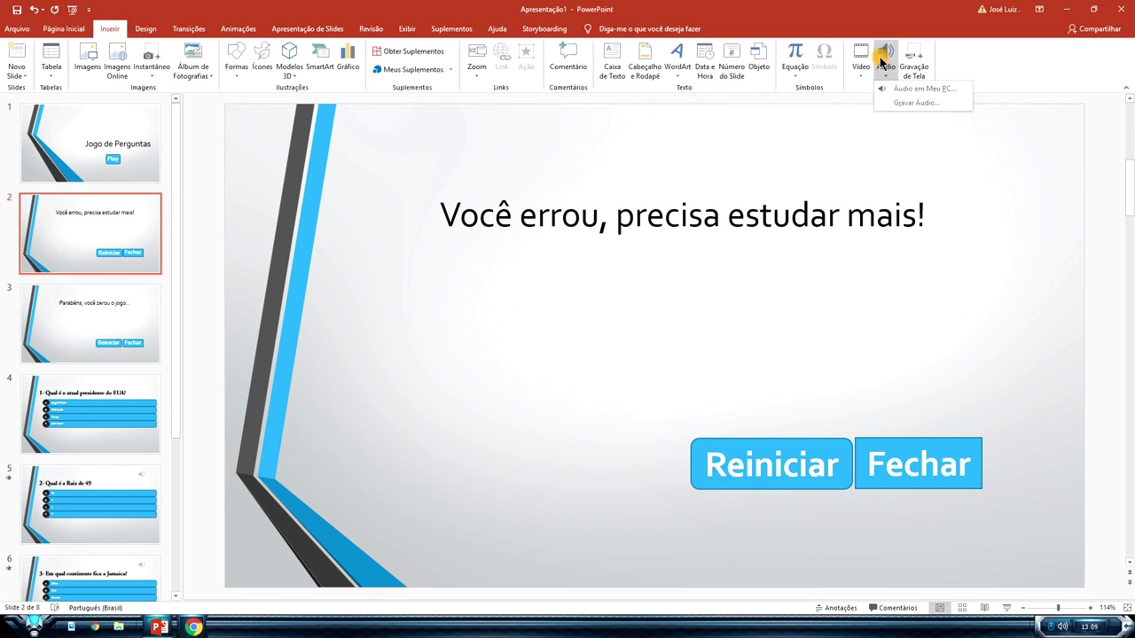
{"action": "left_click", "coordinate": [904, 89]}
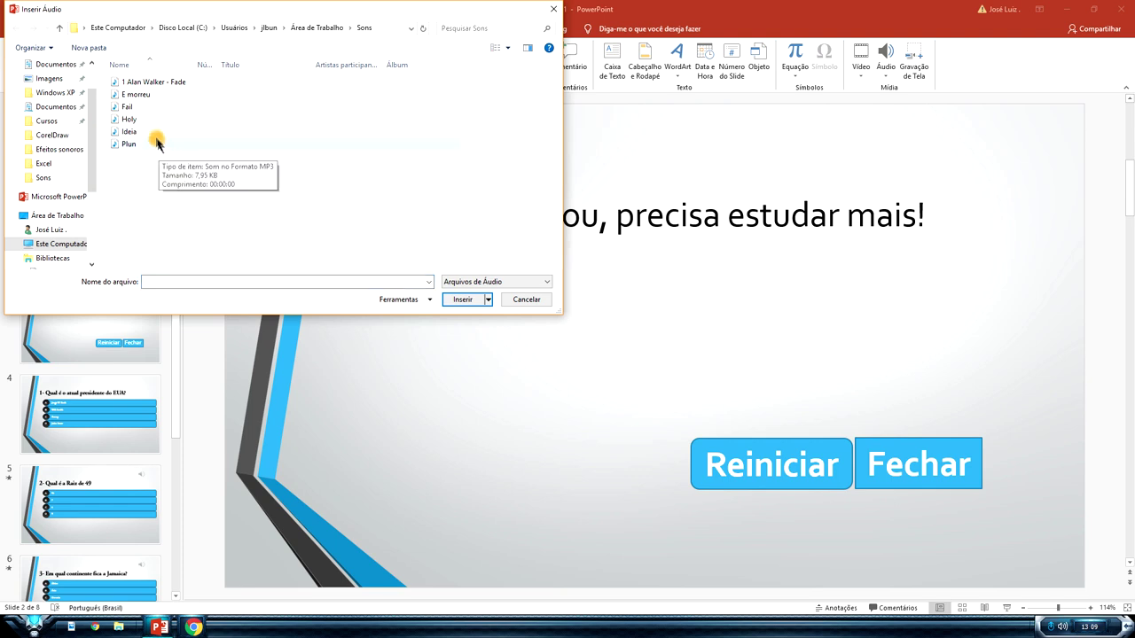
{"action": "left_click", "coordinate": [135, 107]}
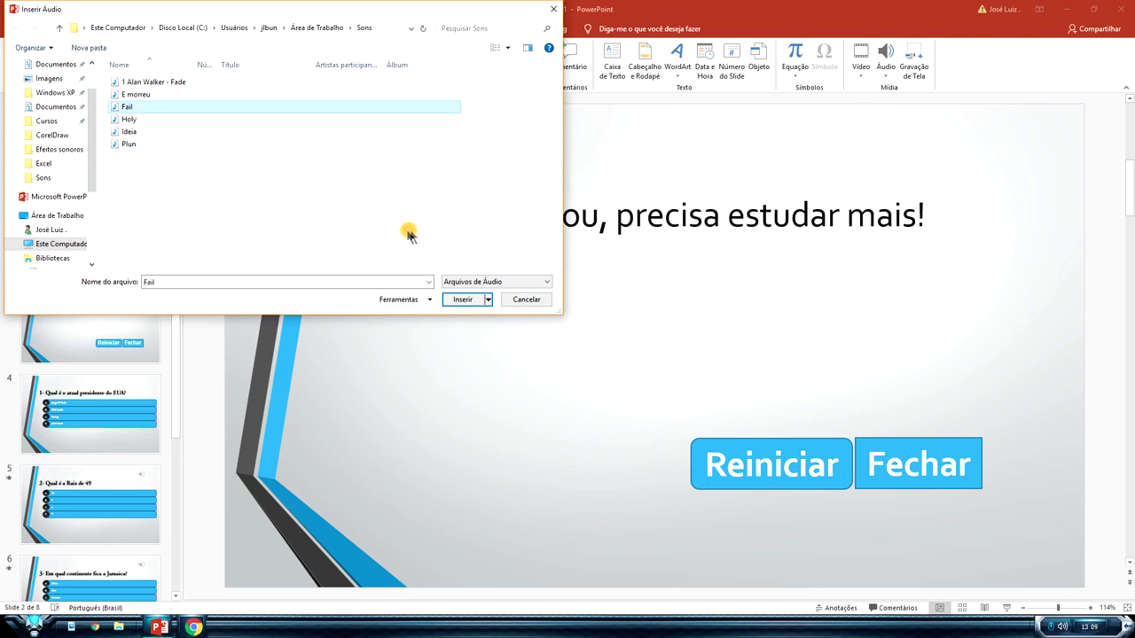
{"action": "left_click", "coordinate": [463, 300]}
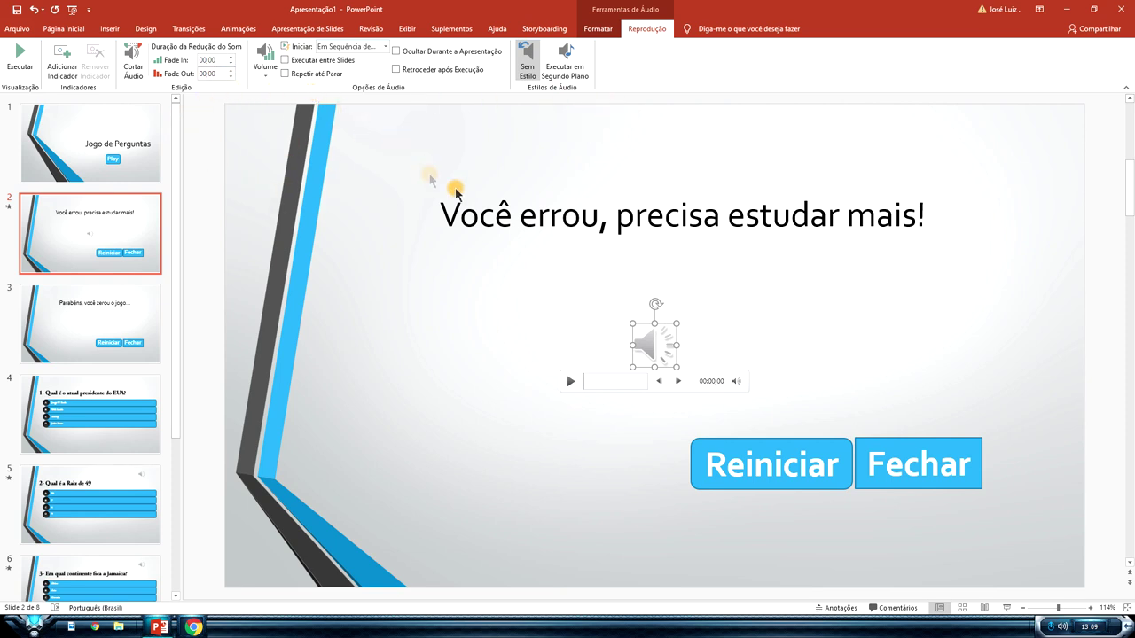
Hide the sound during the show, set it to start automatically, and start the quiz slideshow.
{"action": "left_click", "coordinate": [395, 50]}
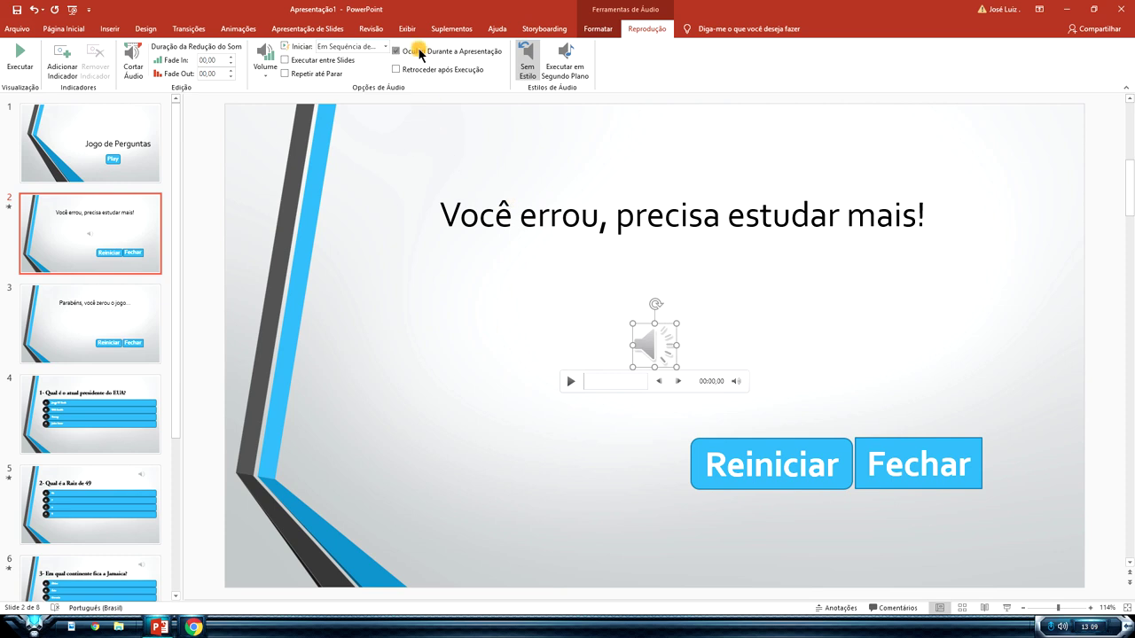
{"action": "left_click", "coordinate": [385, 46]}
{"action": "left_click", "coordinate": [370, 73]}
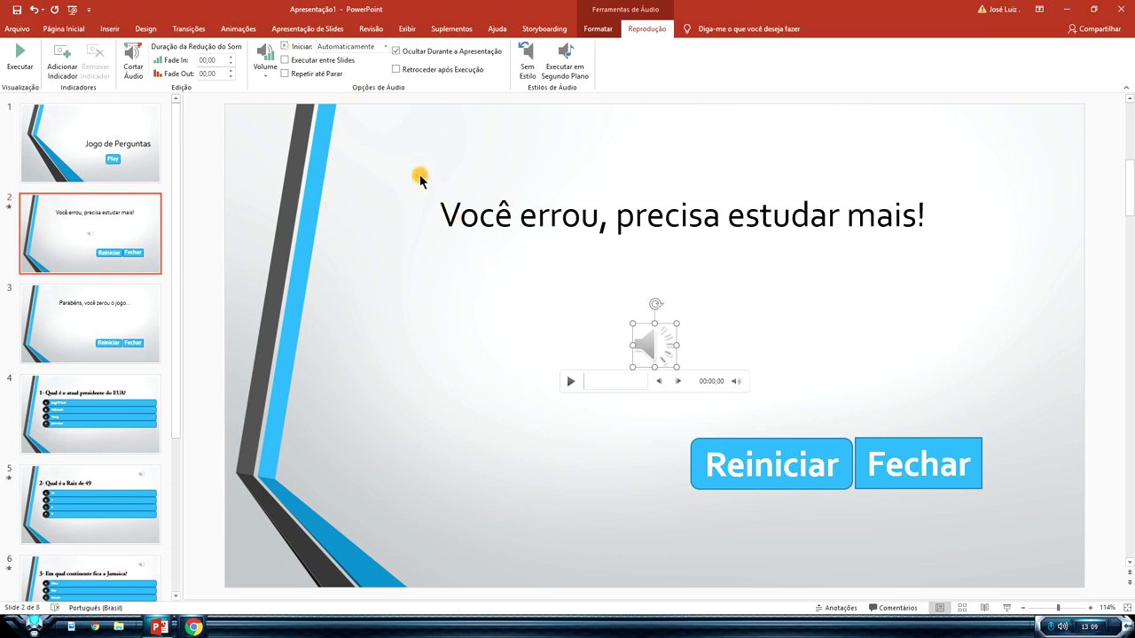
{"action": "key", "text": "F5"}
{"action": "left_click", "coordinate": [773, 417]}
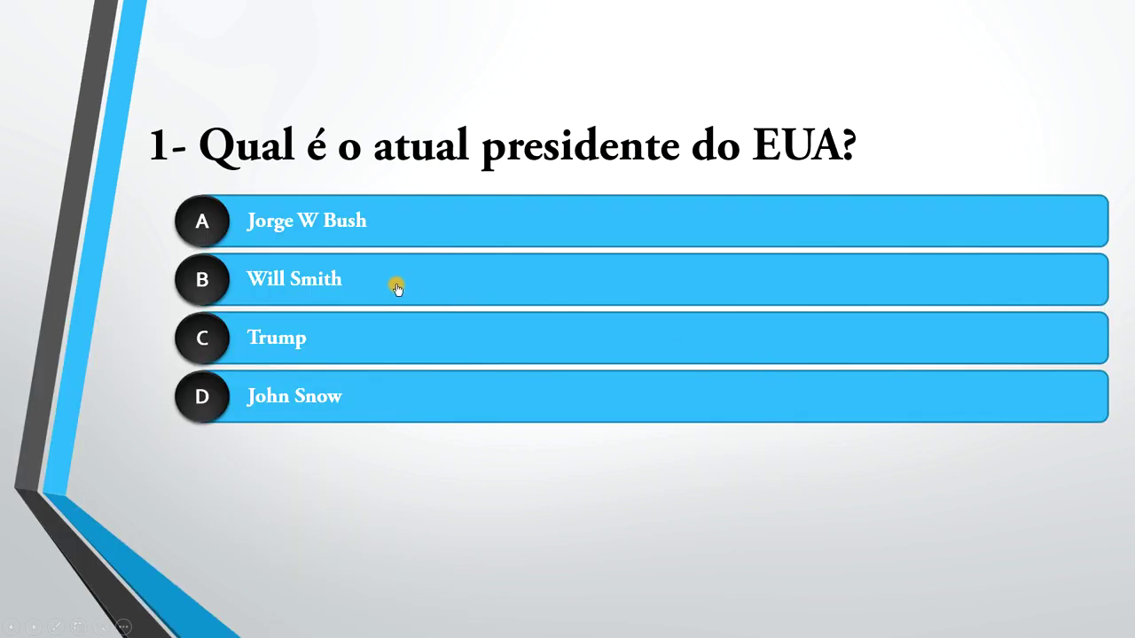
Pick a wrong answer on question 1, then close the show from the 'Você errou' screen.
{"action": "left_click", "coordinate": [383, 401]}
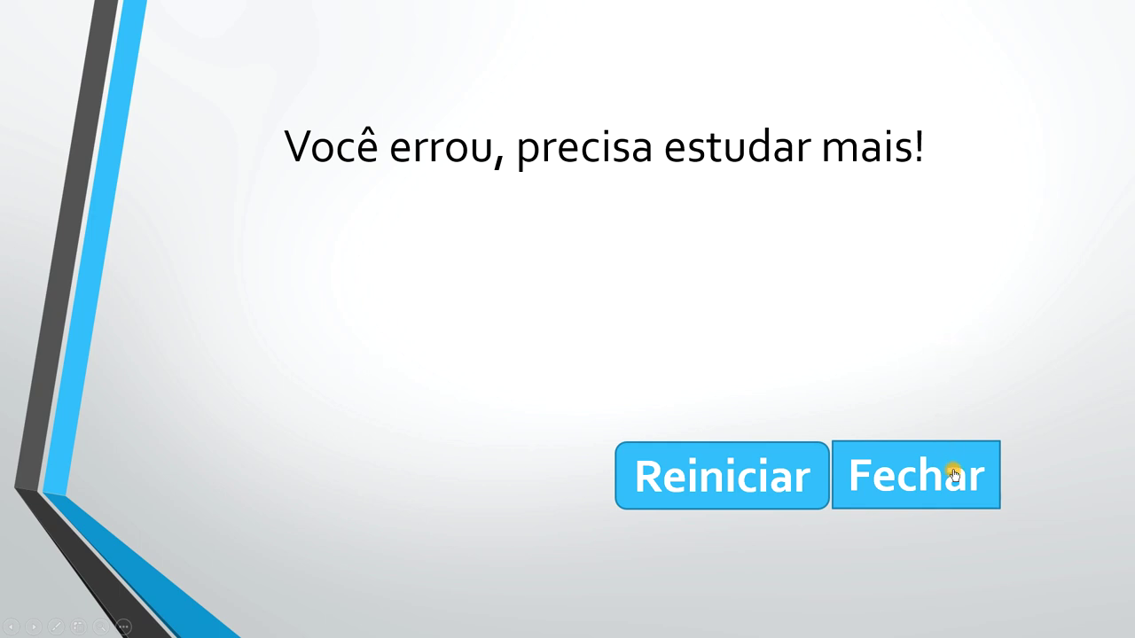
{"action": "left_click", "coordinate": [873, 471]}
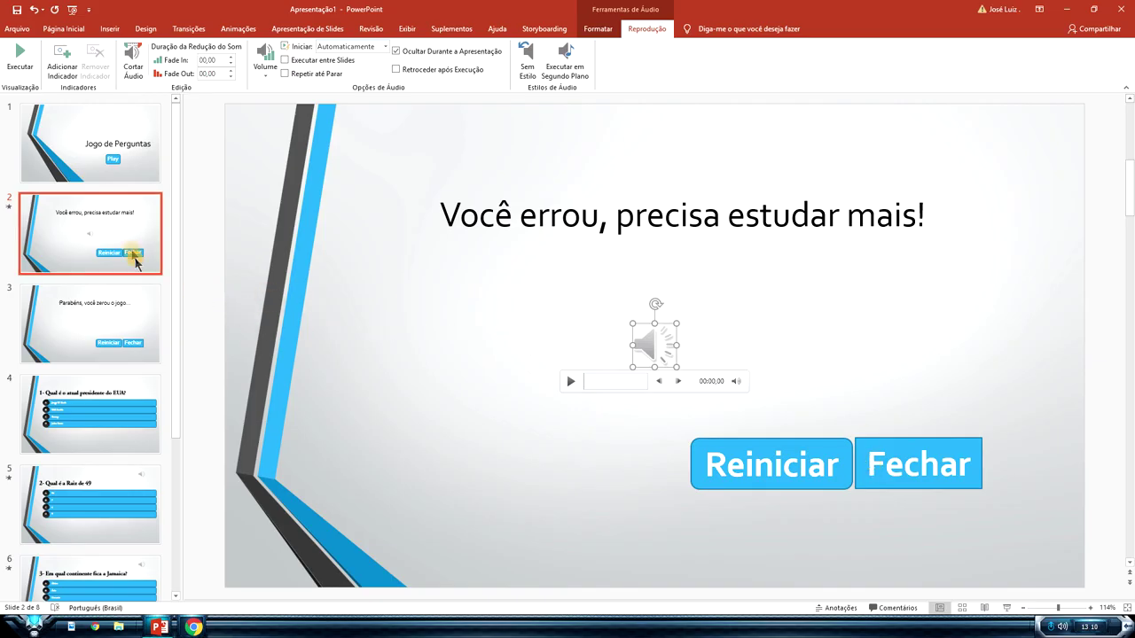
Insert the Holy sound file from the computer onto slide 3, 'Parabéns'.
{"action": "left_click", "coordinate": [124, 300]}
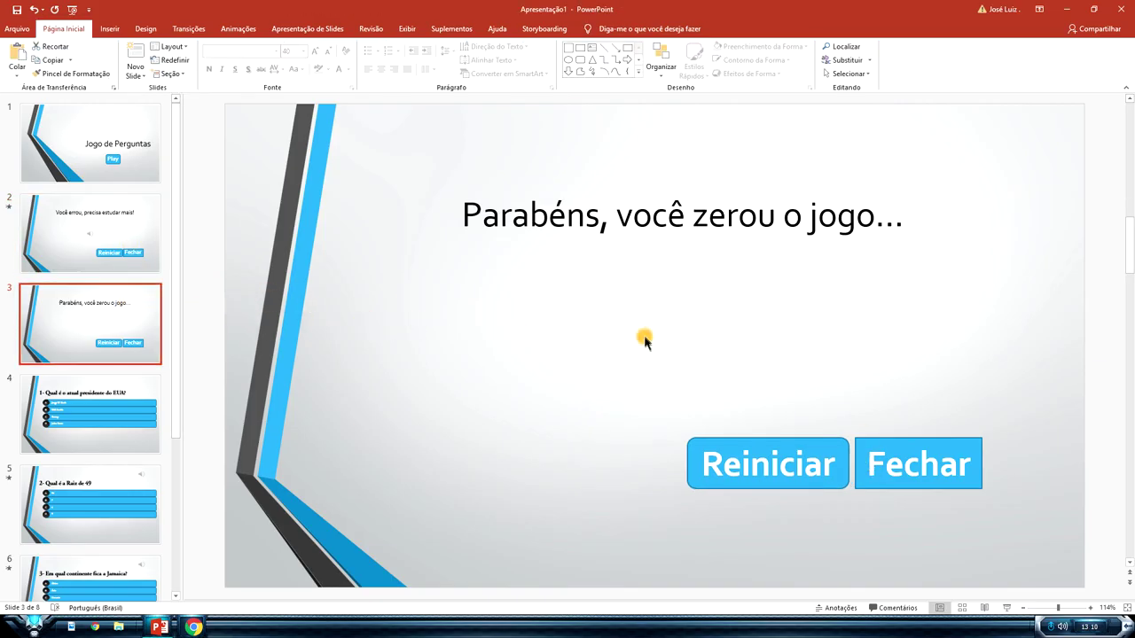
{"action": "left_click", "coordinate": [113, 29]}
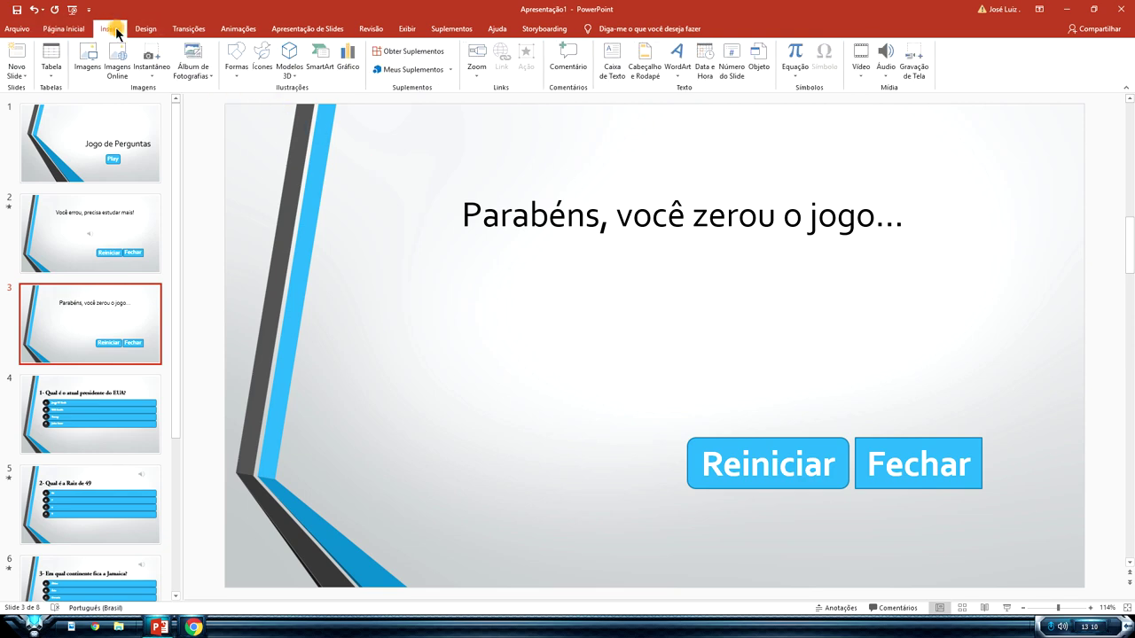
{"action": "left_click", "coordinate": [885, 71]}
{"action": "left_click", "coordinate": [892, 89]}
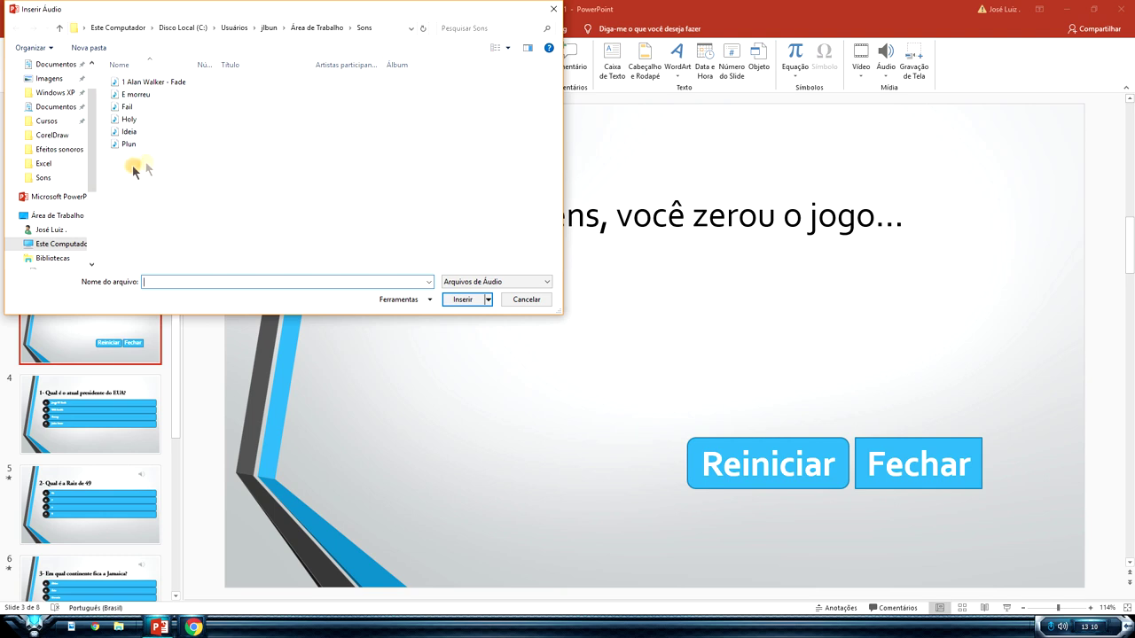
{"action": "left_click", "coordinate": [129, 120]}
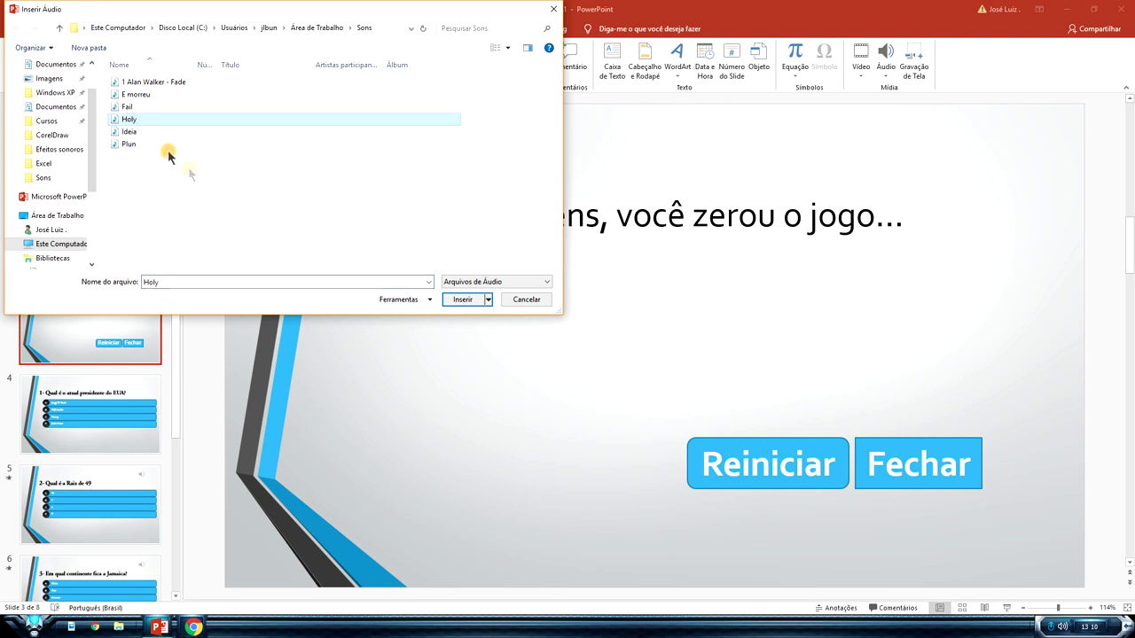
{"action": "left_click", "coordinate": [469, 301]}
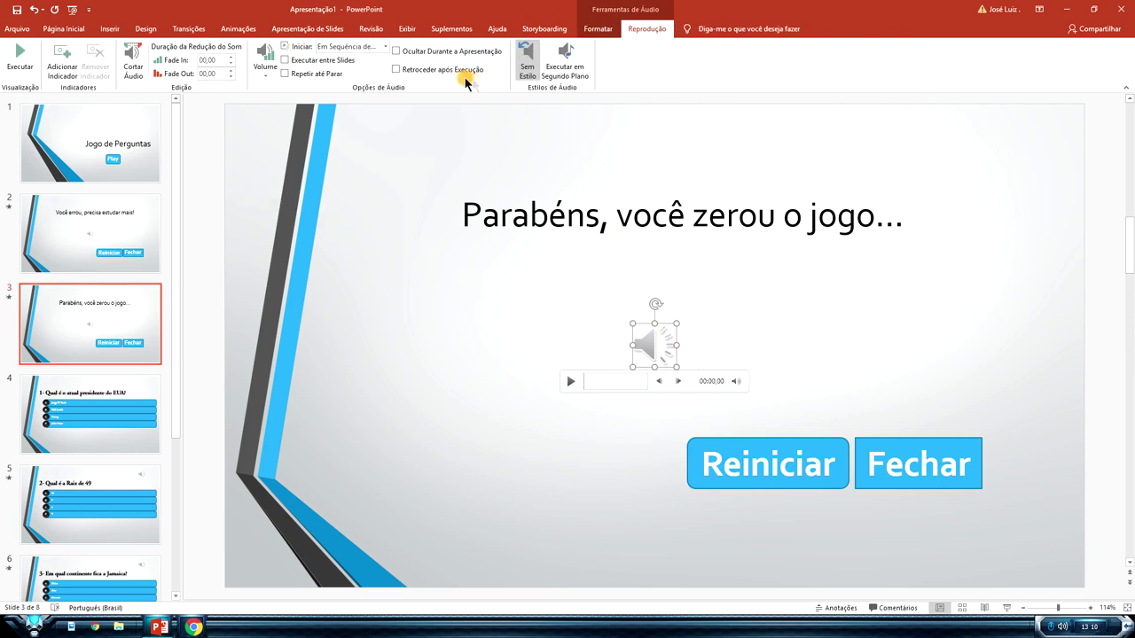
Hide the Holy sound during the show, set it to start automatically, and start the quiz slideshow.
{"action": "left_click", "coordinate": [400, 51]}
{"action": "left_click", "coordinate": [385, 46]}
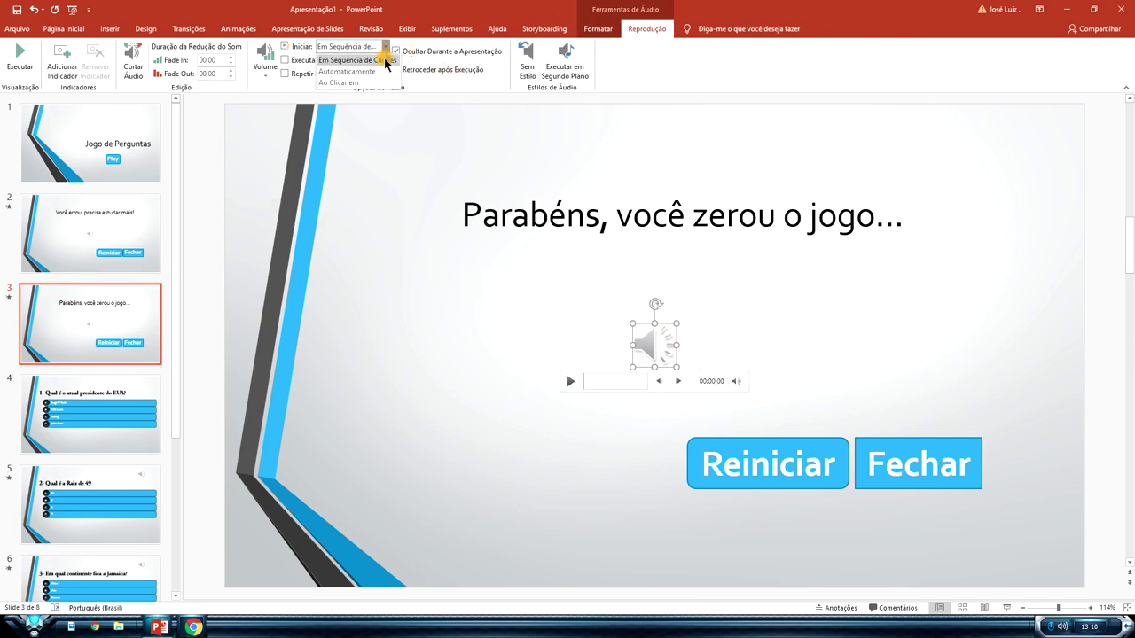
{"action": "left_click", "coordinate": [381, 72]}
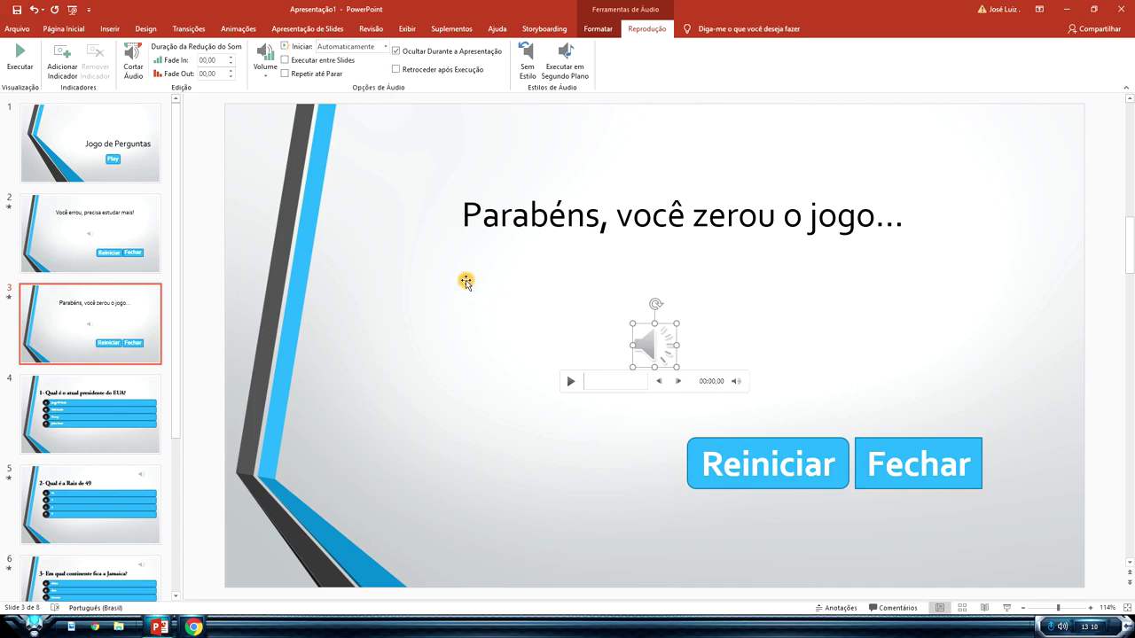
{"action": "key", "text": "F5"}
{"action": "left_click", "coordinate": [789, 442]}
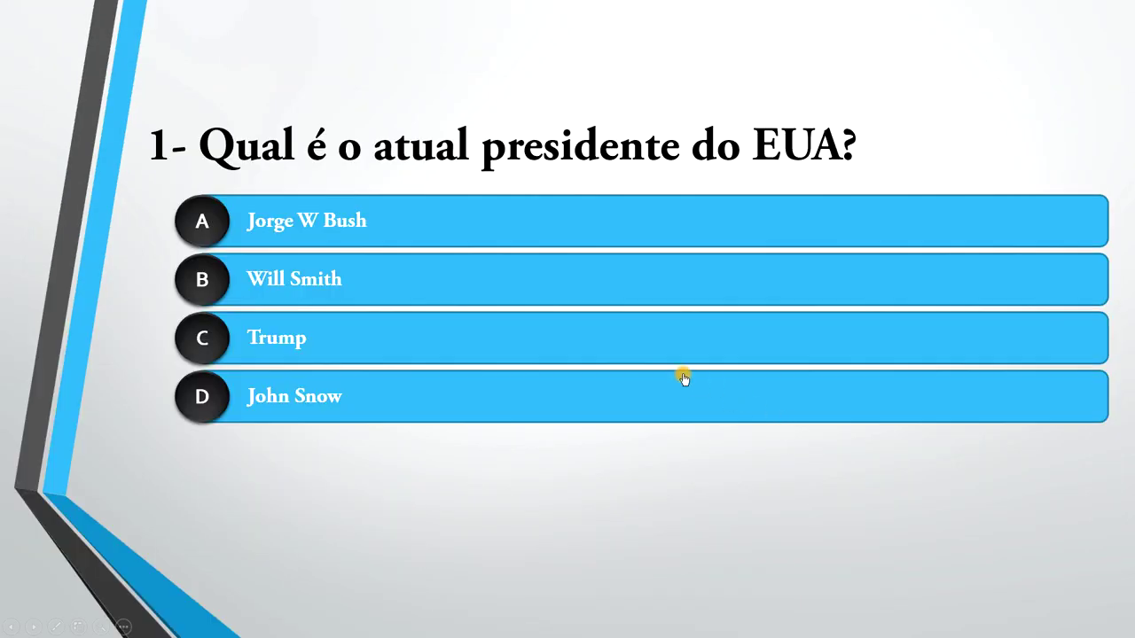
Answer questions 1–5 correctly to reach 'Parabéns, você zerou o jogo...', then close the show.
{"action": "left_click", "coordinate": [467, 340]}
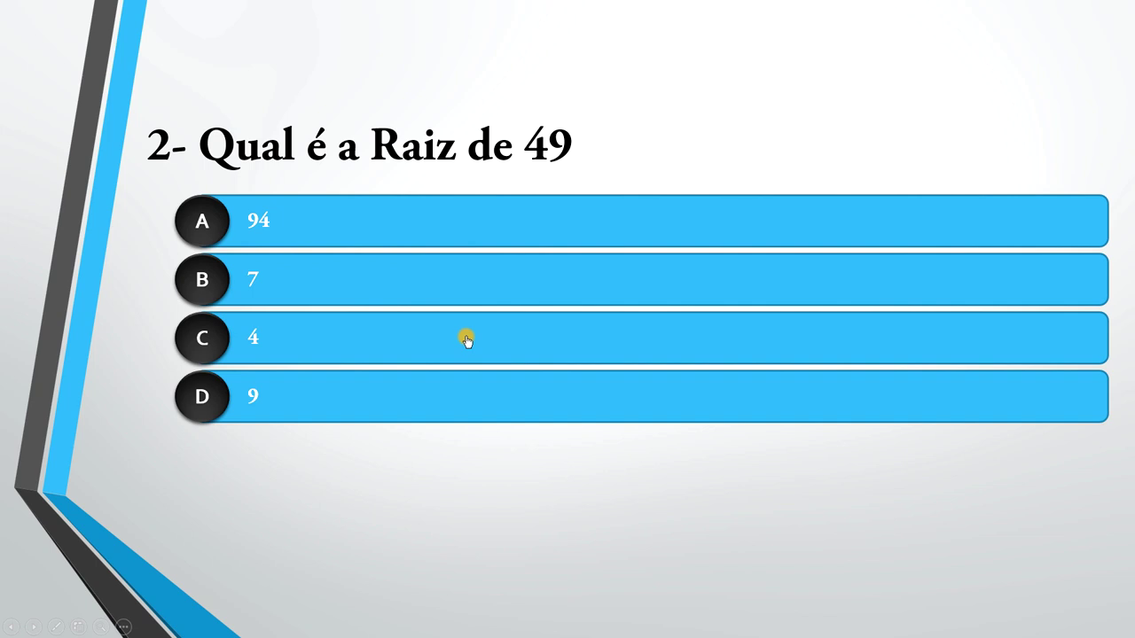
{"action": "left_click", "coordinate": [399, 286]}
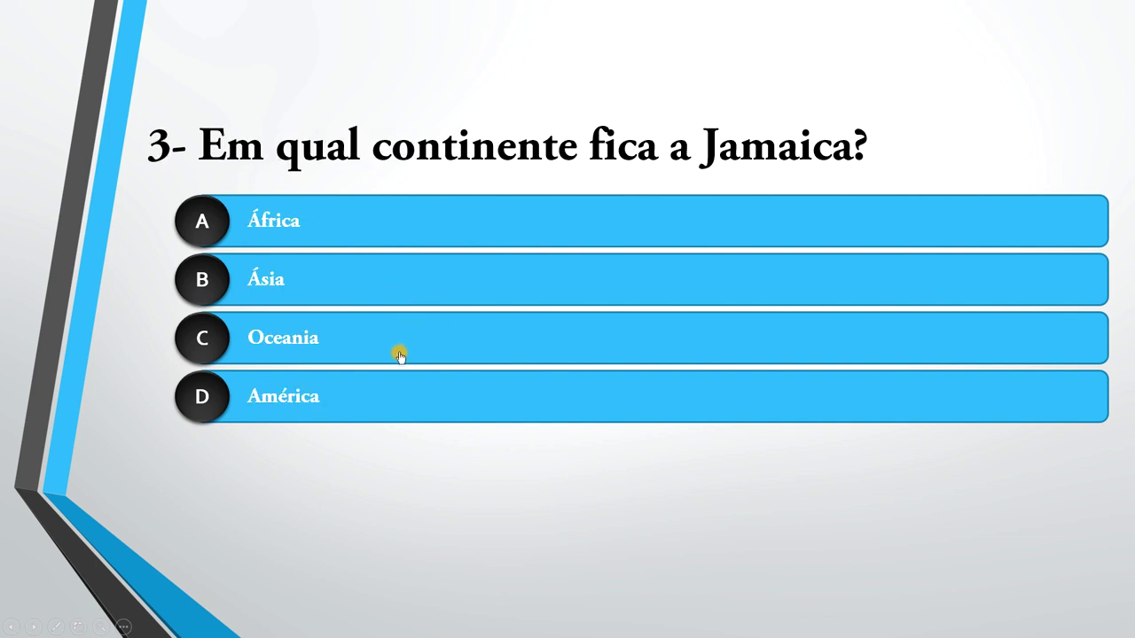
{"action": "left_click", "coordinate": [409, 403]}
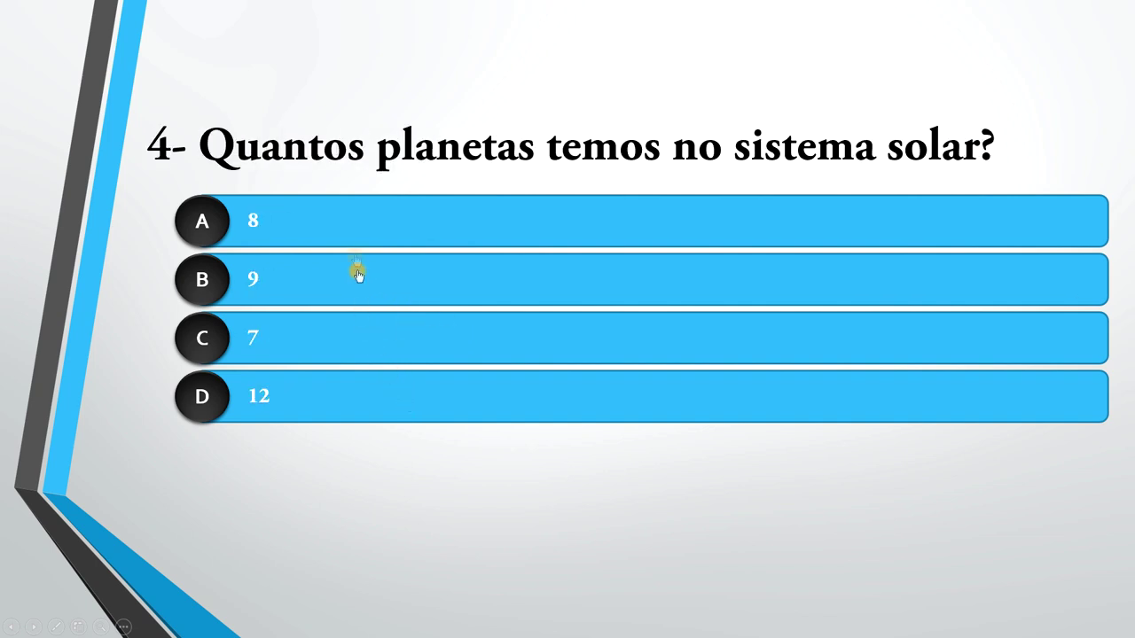
{"action": "left_click", "coordinate": [350, 224]}
{"action": "left_click", "coordinate": [344, 280]}
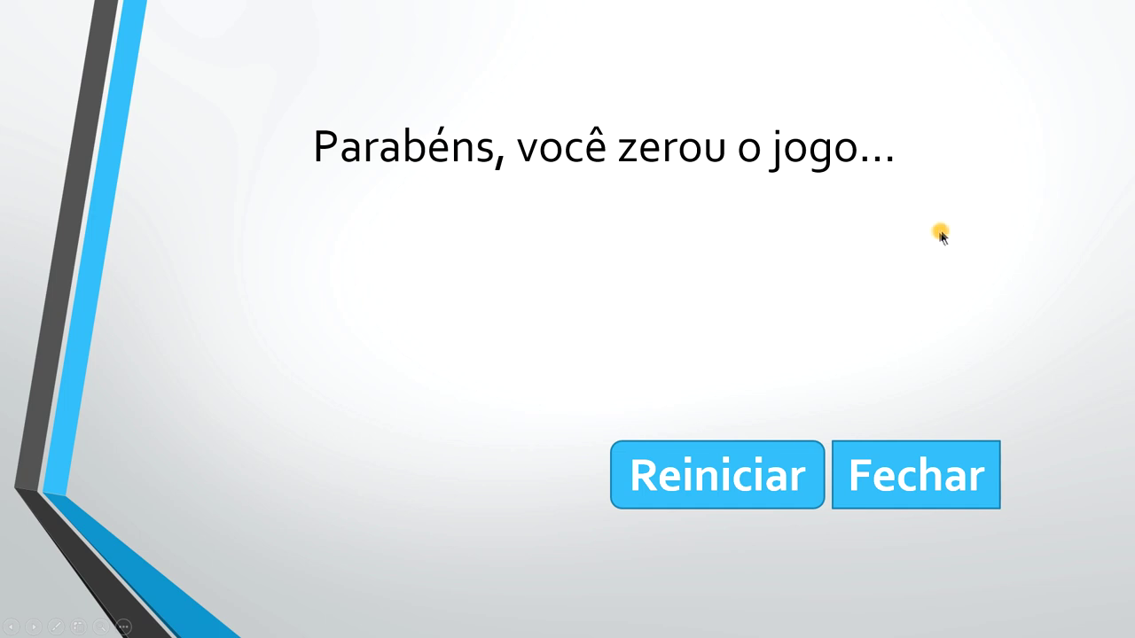
{"action": "left_click", "coordinate": [928, 473]}
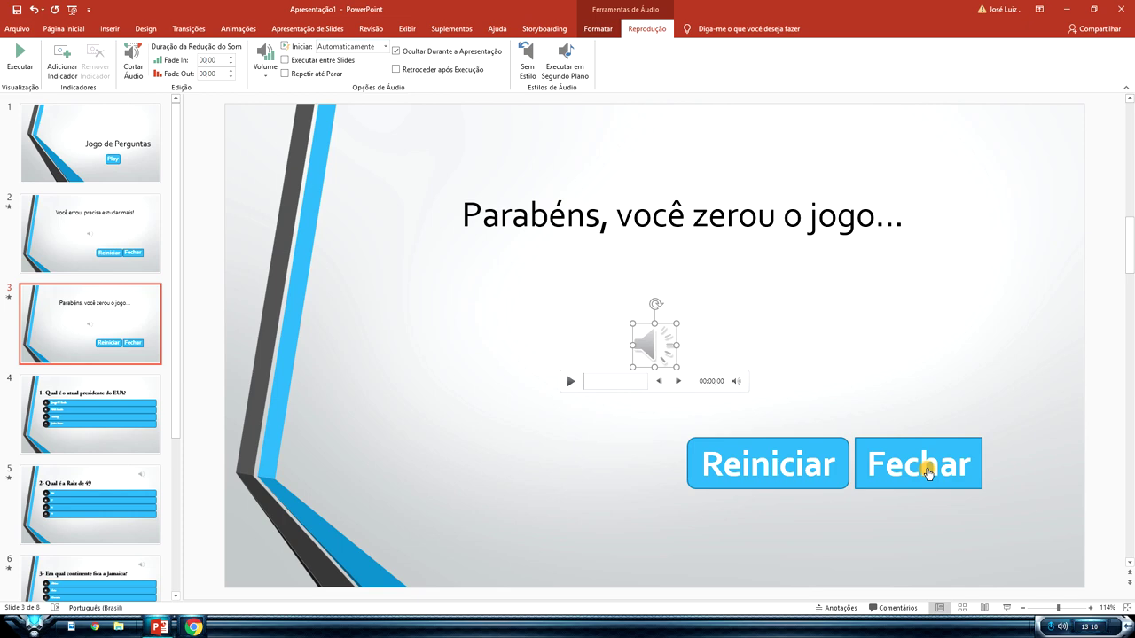
Insert the audio file '1 Alan Walker - Fade' from the computer onto title slide 1.
{"action": "left_click", "coordinate": [133, 155]}
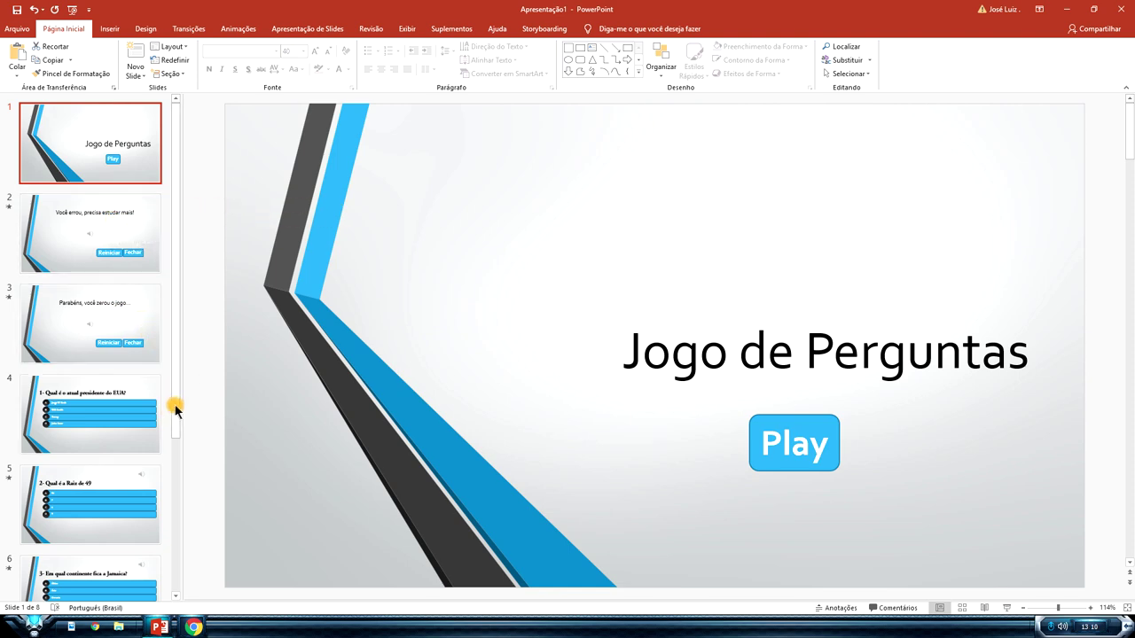
{"action": "mouse_move", "coordinate": [177, 401]}
{"action": "left_mouse_down"}
{"action": "mouse_move", "coordinate": [195, 598]}
{"action": "mouse_move", "coordinate": [181, 379]}
{"action": "left_mouse_up"}
{"action": "left_click", "coordinate": [561, 195]}
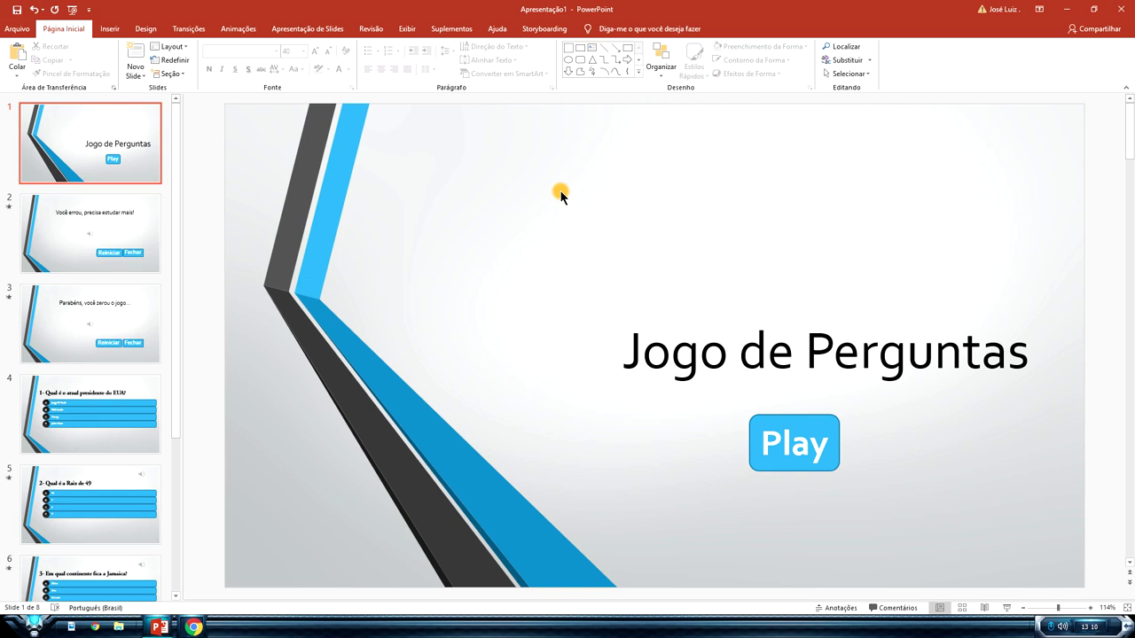
{"action": "left_click", "coordinate": [109, 28]}
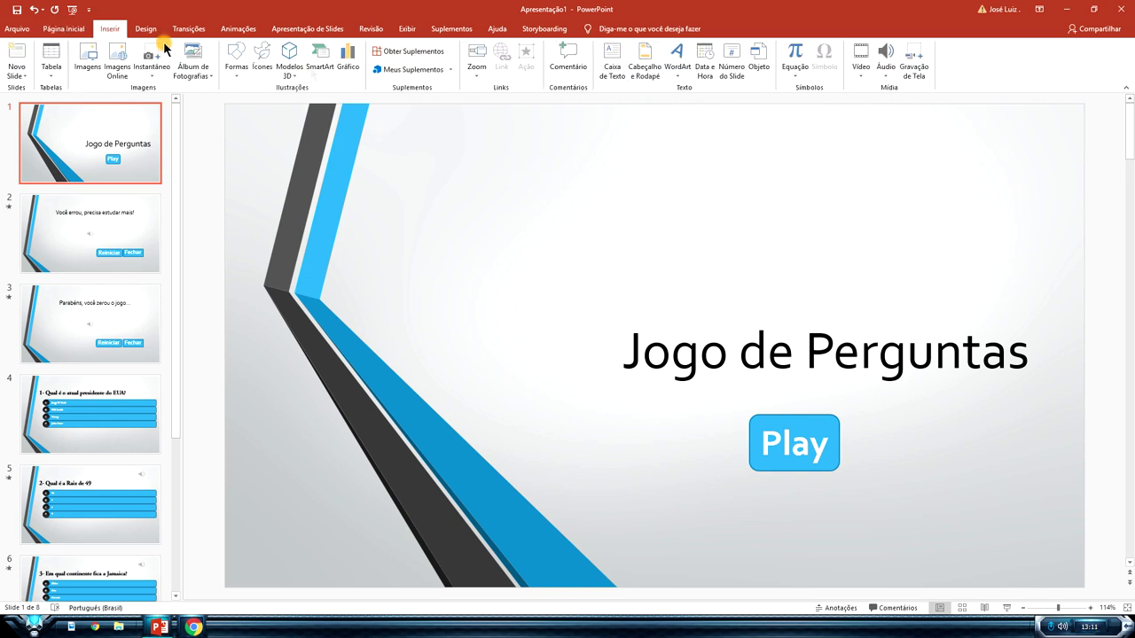
{"action": "left_click", "coordinate": [887, 59]}
{"action": "left_click", "coordinate": [918, 88]}
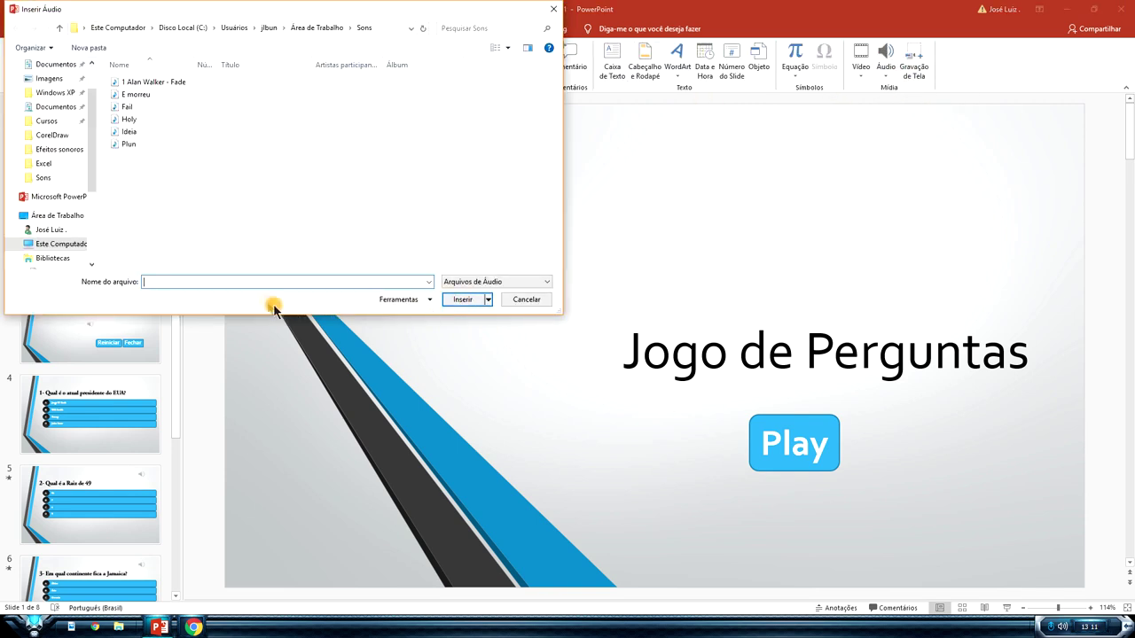
{"action": "left_click", "coordinate": [174, 82]}
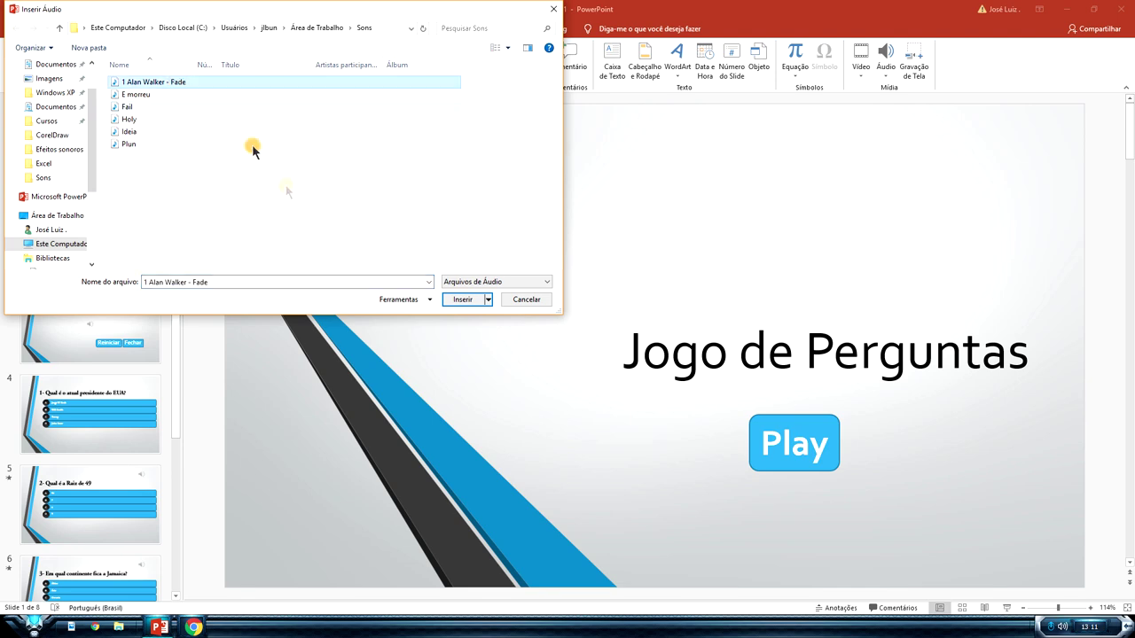
{"action": "left_click", "coordinate": [461, 302]}
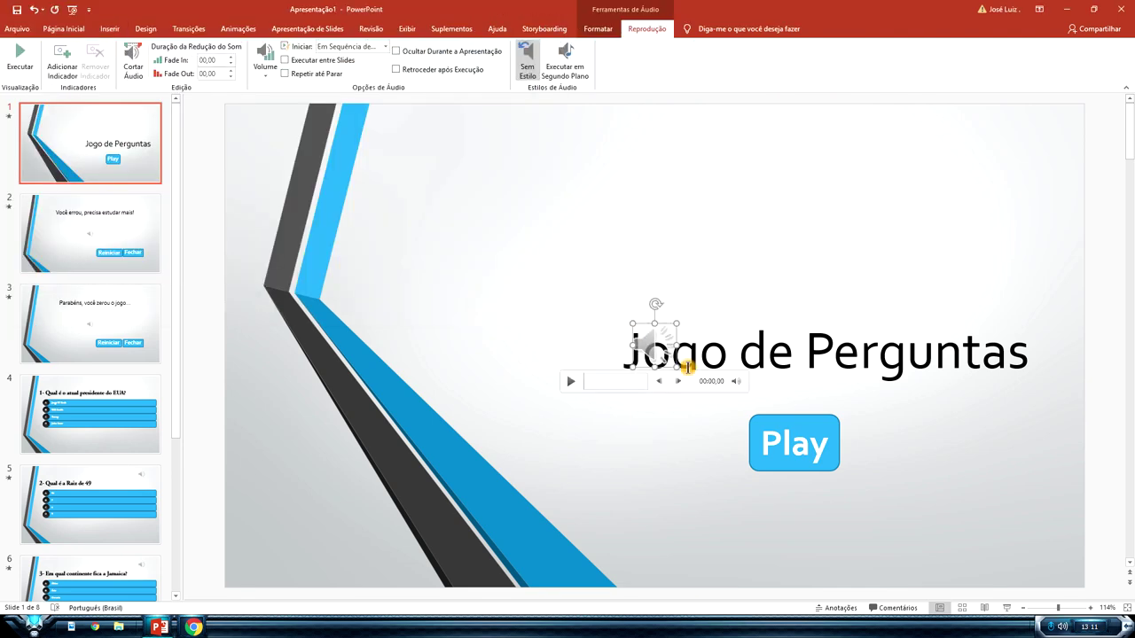
Move the audio icon above the title, hide it during the show, auto-start it, and launch the slideshow.
{"action": "left_click_drag", "start_coordinate": [654, 337], "coordinate": [687, 233]}
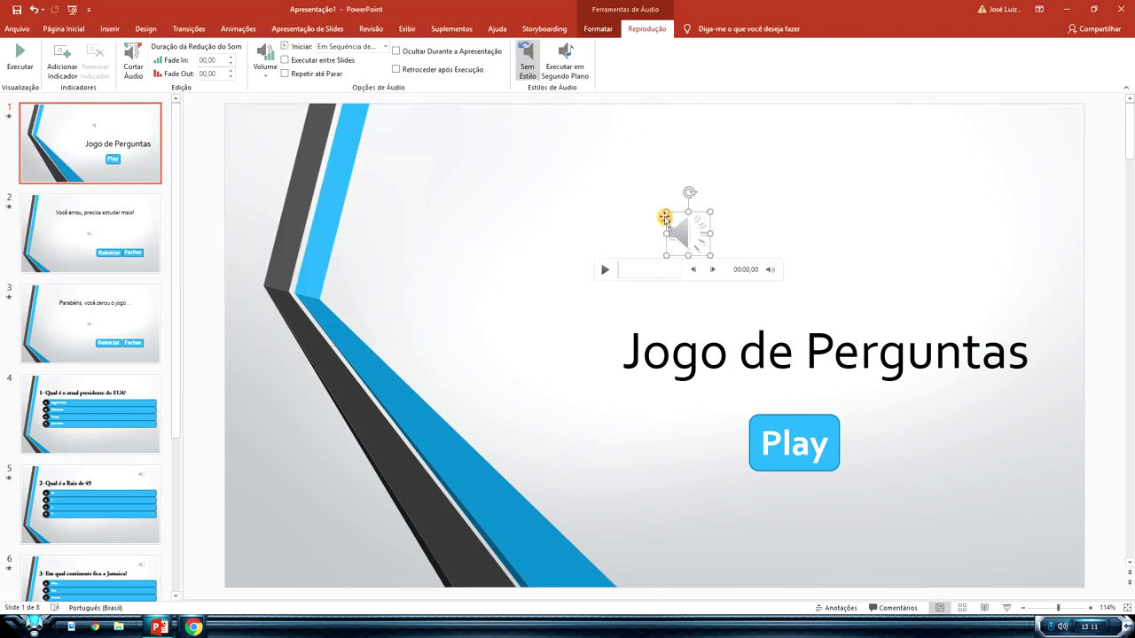
{"action": "left_click", "coordinate": [446, 52]}
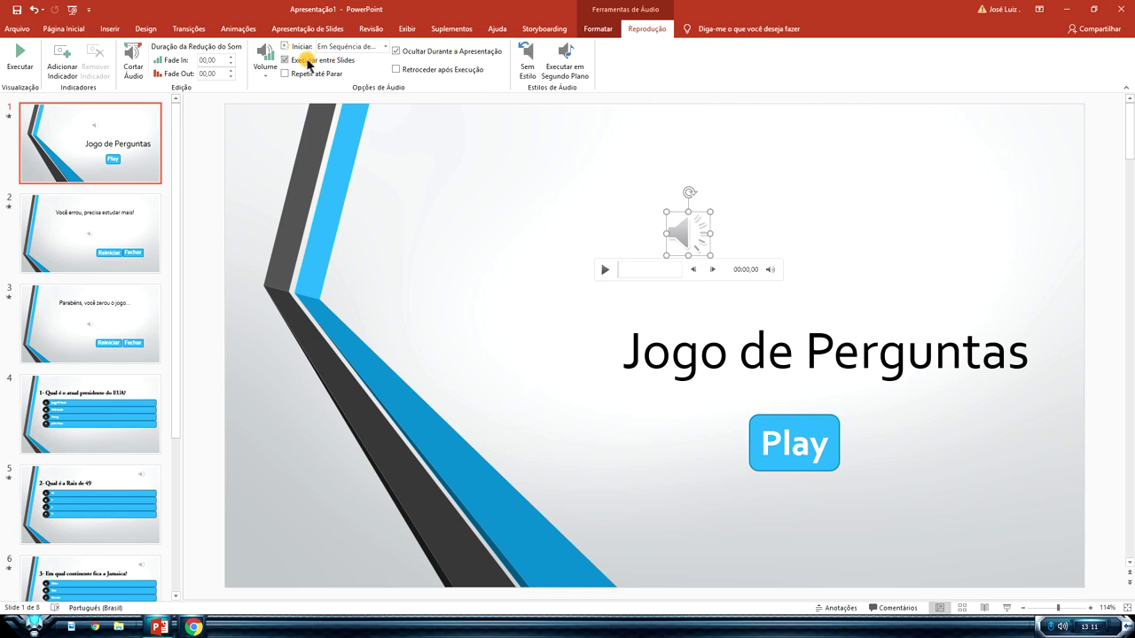
{"action": "left_click", "coordinate": [386, 47]}
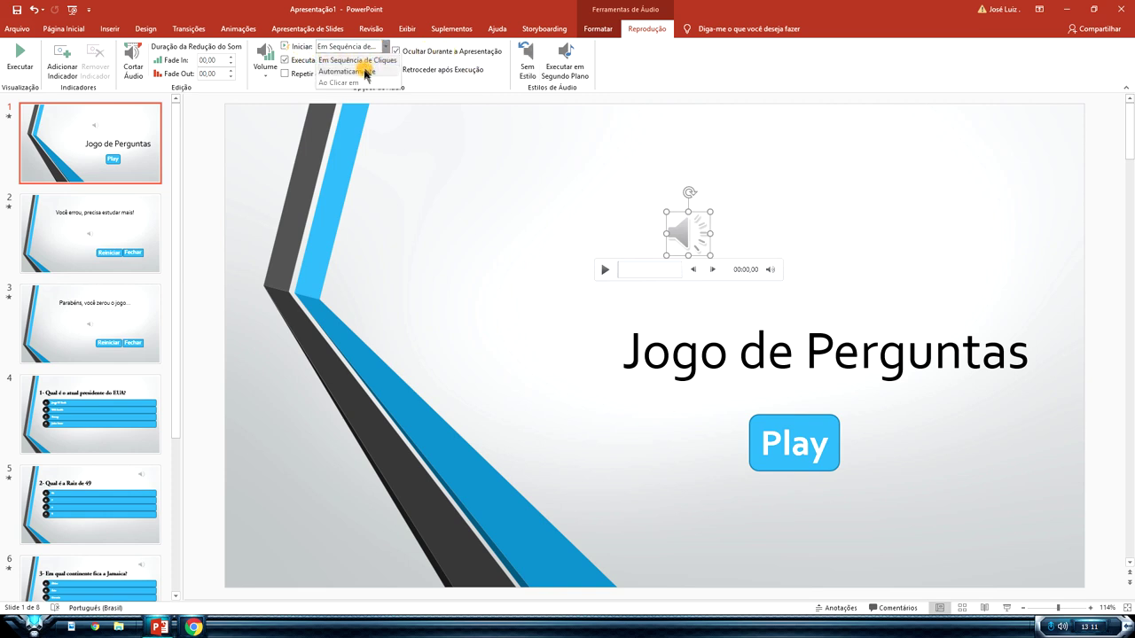
{"action": "left_click", "coordinate": [360, 75]}
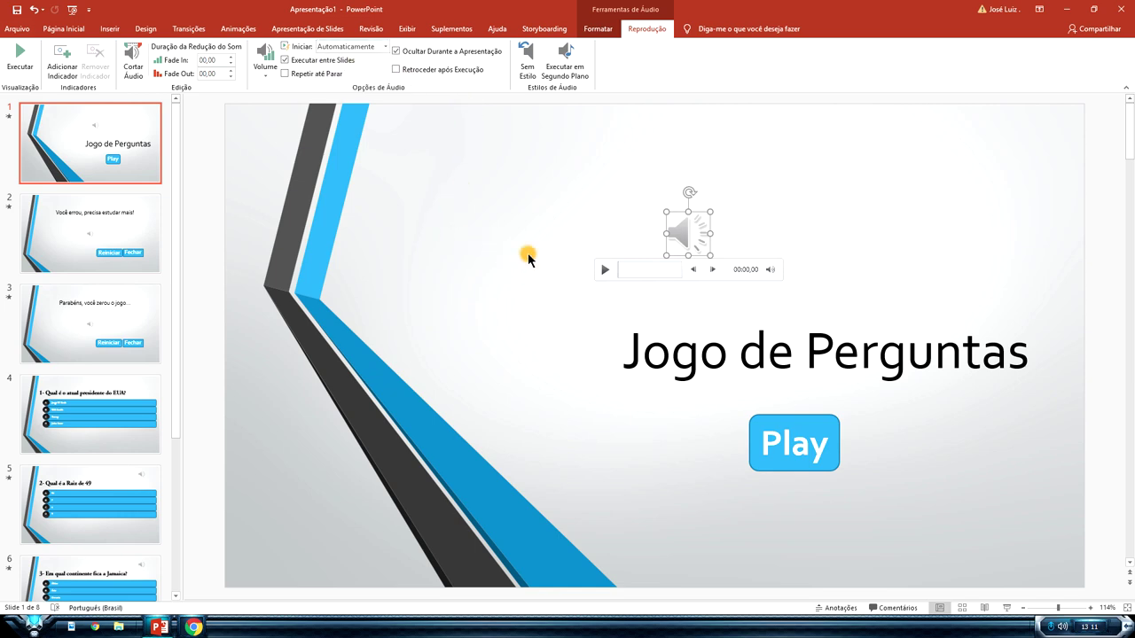
{"action": "key", "text": "F5"}
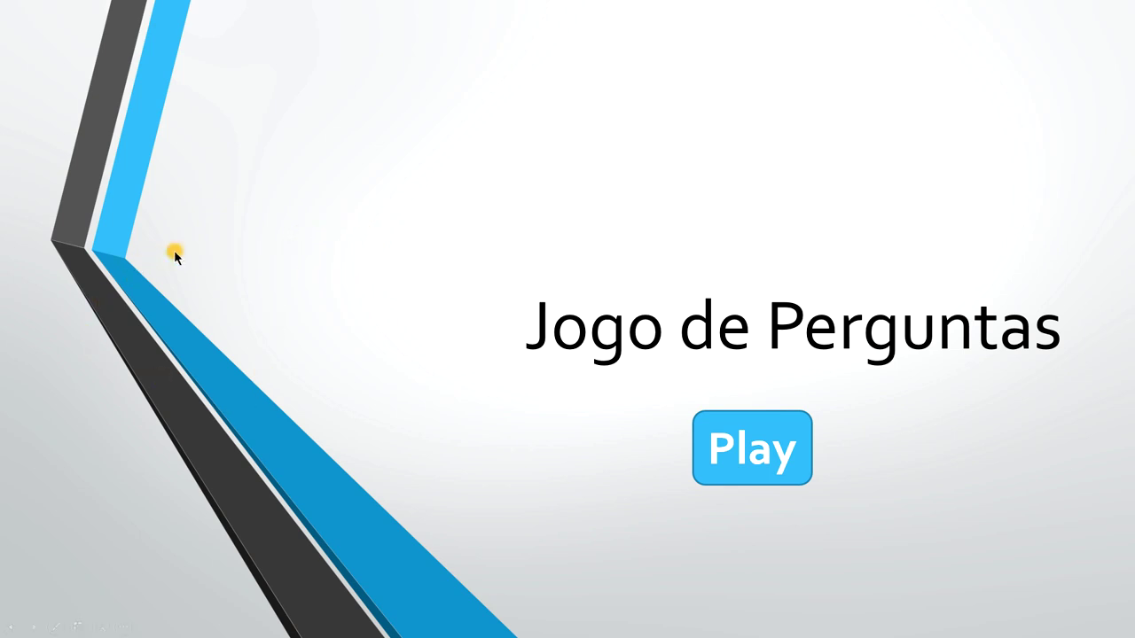
{"action": "left_click", "coordinate": [777, 434]}
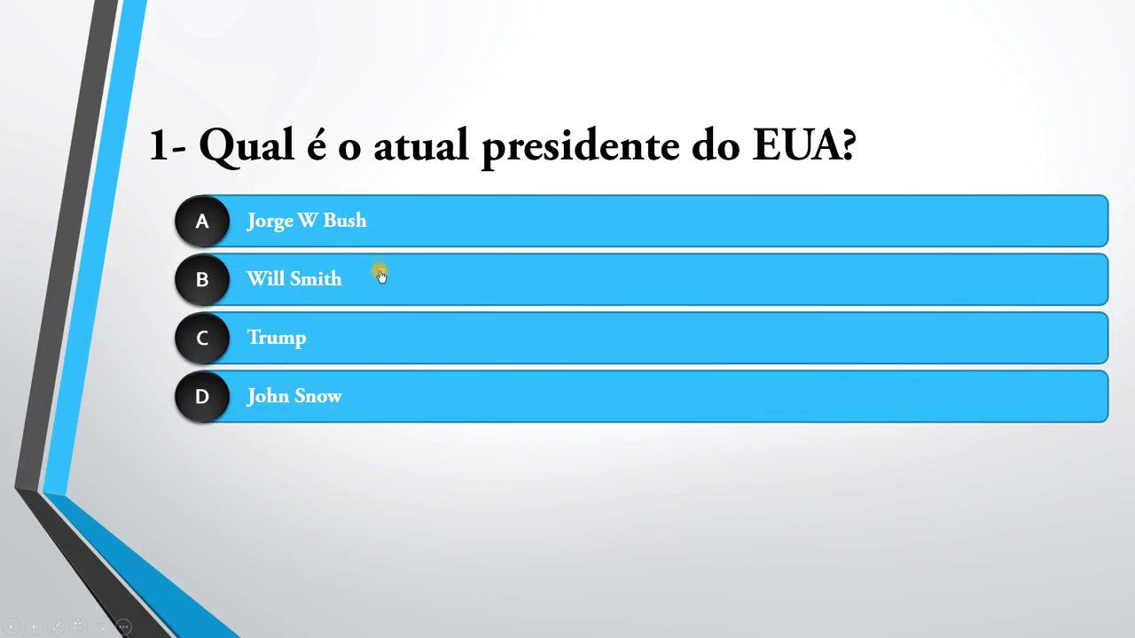
{"action": "left_click", "coordinate": [352, 340]}
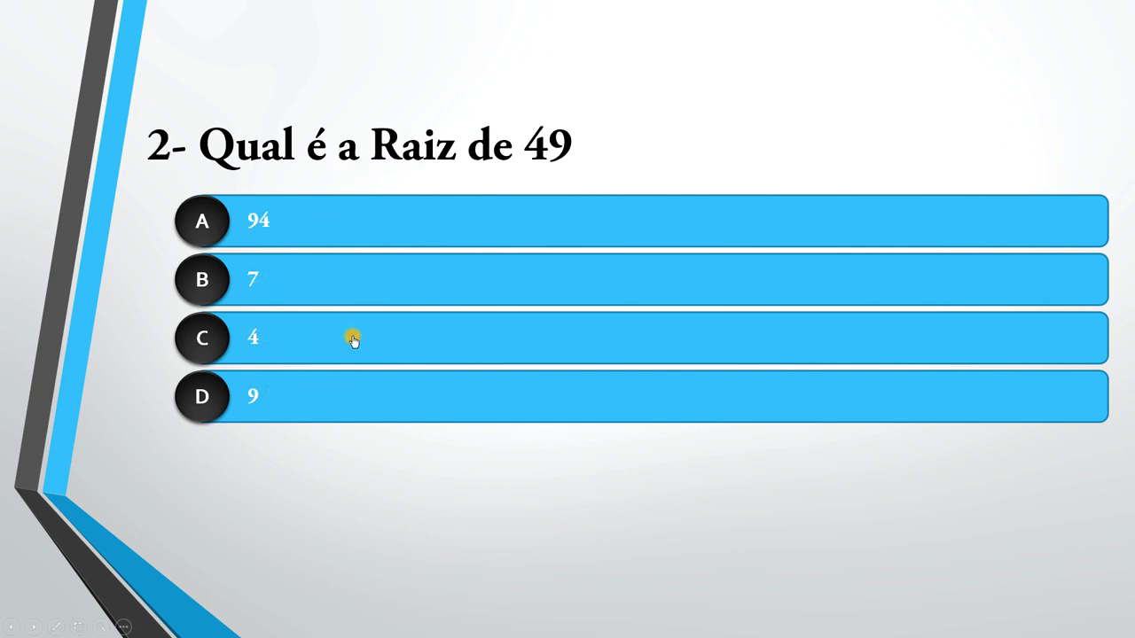
{"action": "left_click", "coordinate": [357, 280]}
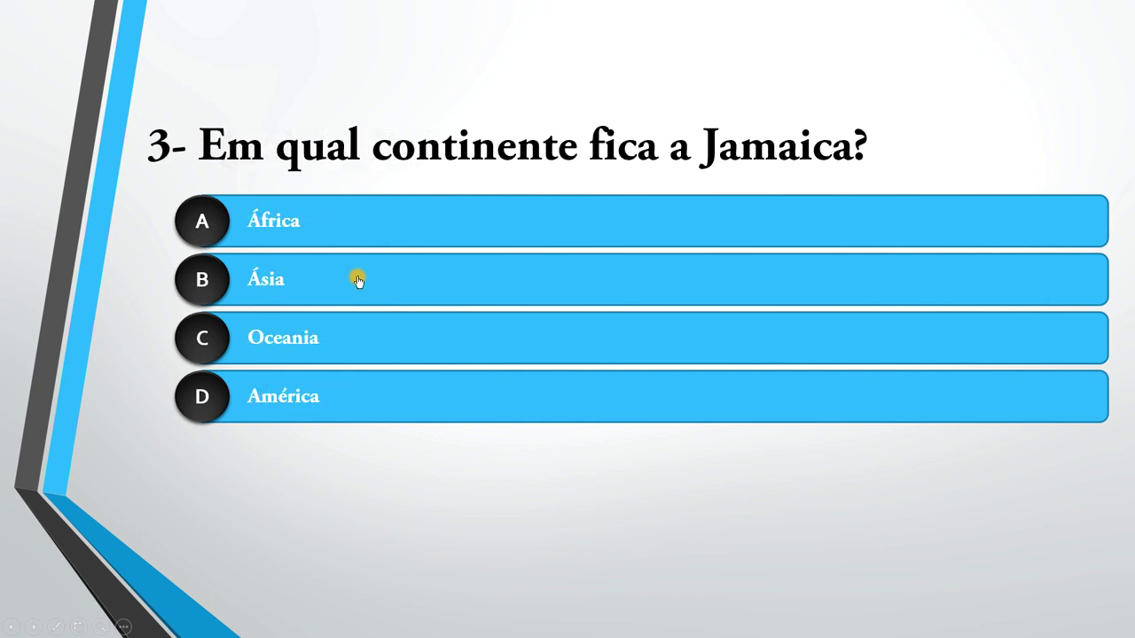
{"action": "left_click", "coordinate": [392, 398]}
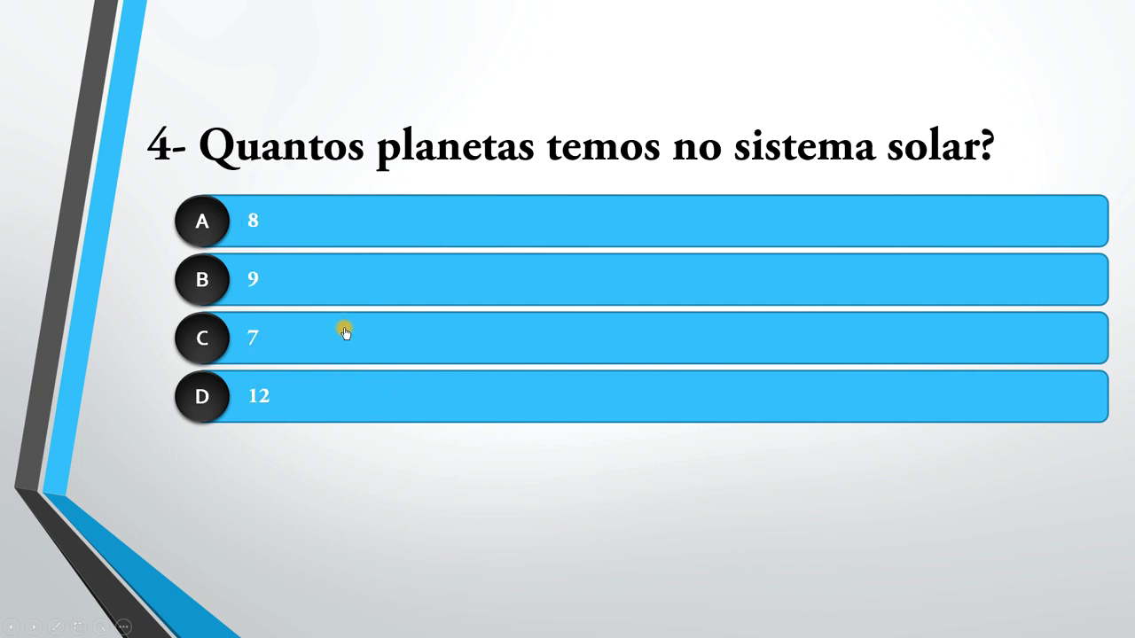
{"action": "left_click", "coordinate": [350, 233]}
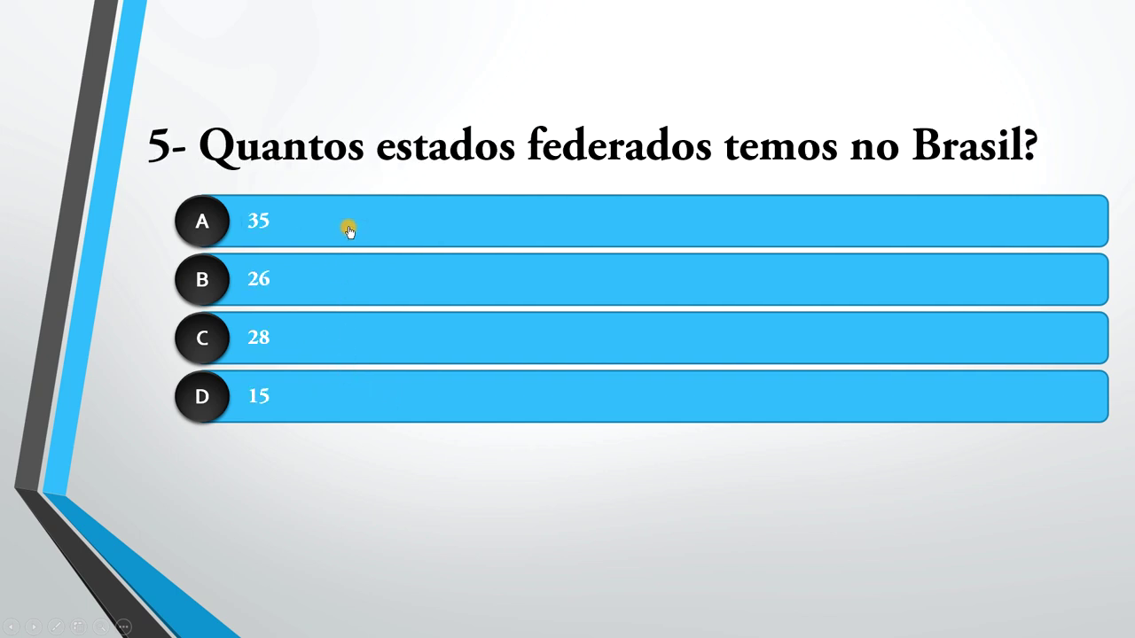
{"action": "left_click", "coordinate": [335, 289]}
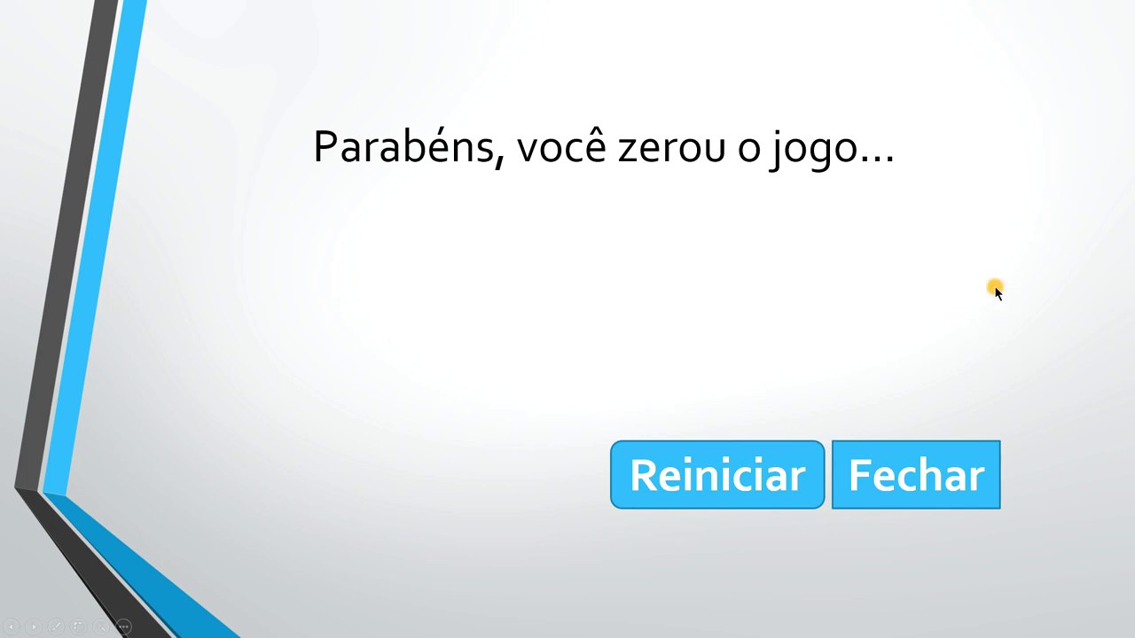
{"action": "left_click", "coordinate": [935, 474]}
{"action": "left_click", "coordinate": [160, 160]}
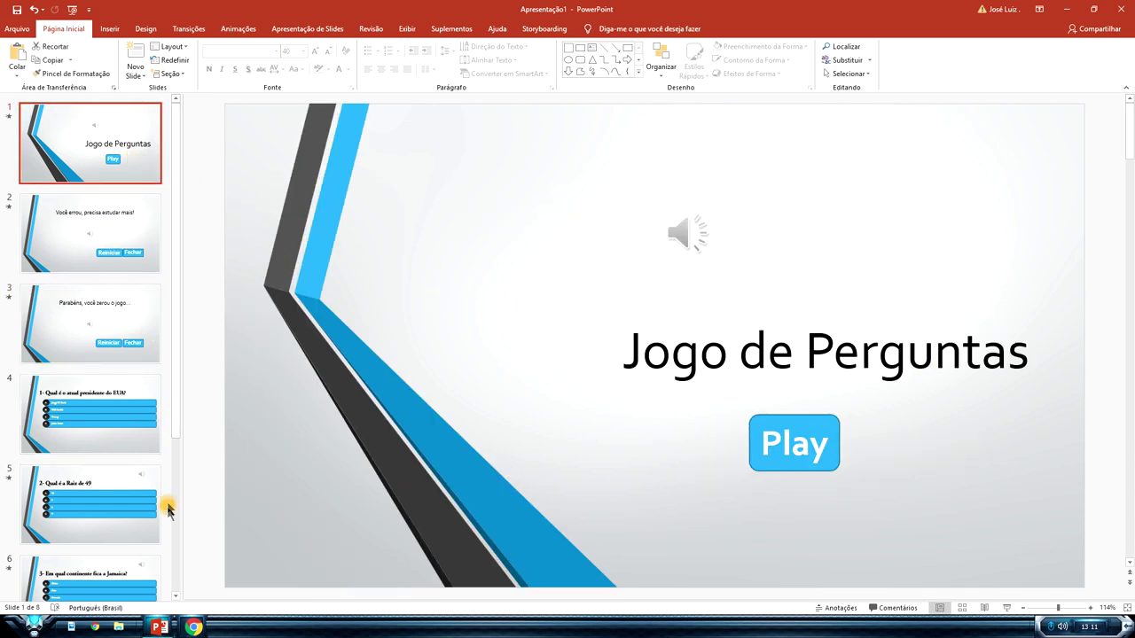
{"action": "scroll", "coordinate": [176, 426], "scroll_direction": "down", "scroll_amount": 5}
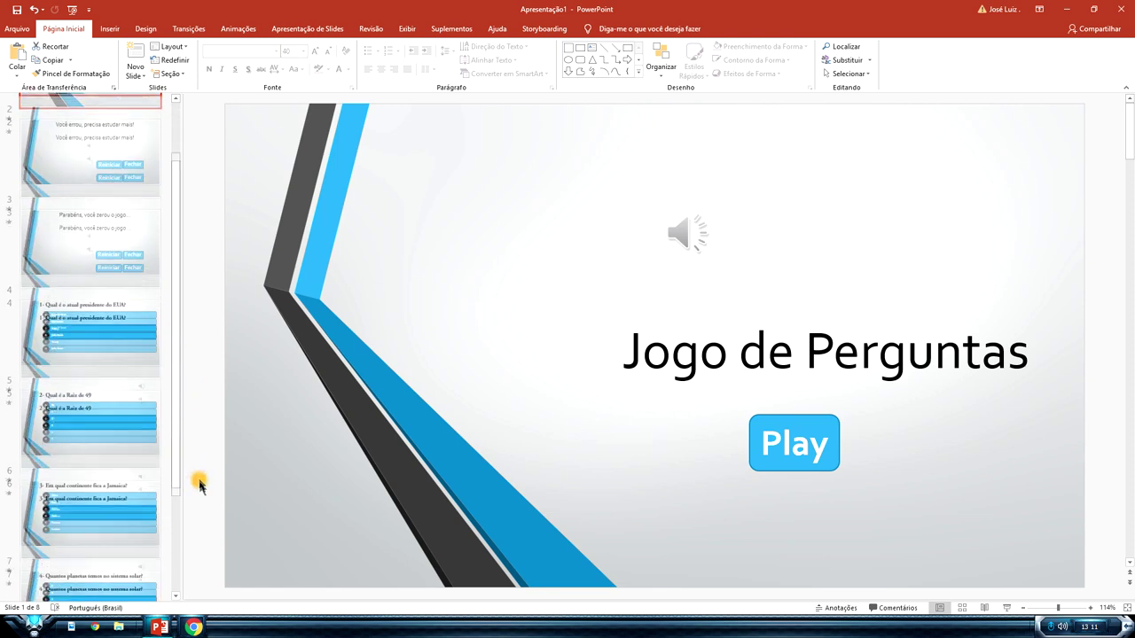
{"action": "scroll", "coordinate": [177, 434], "scroll_direction": "up", "scroll_amount": 5}
{"action": "left_click", "coordinate": [396, 277]}
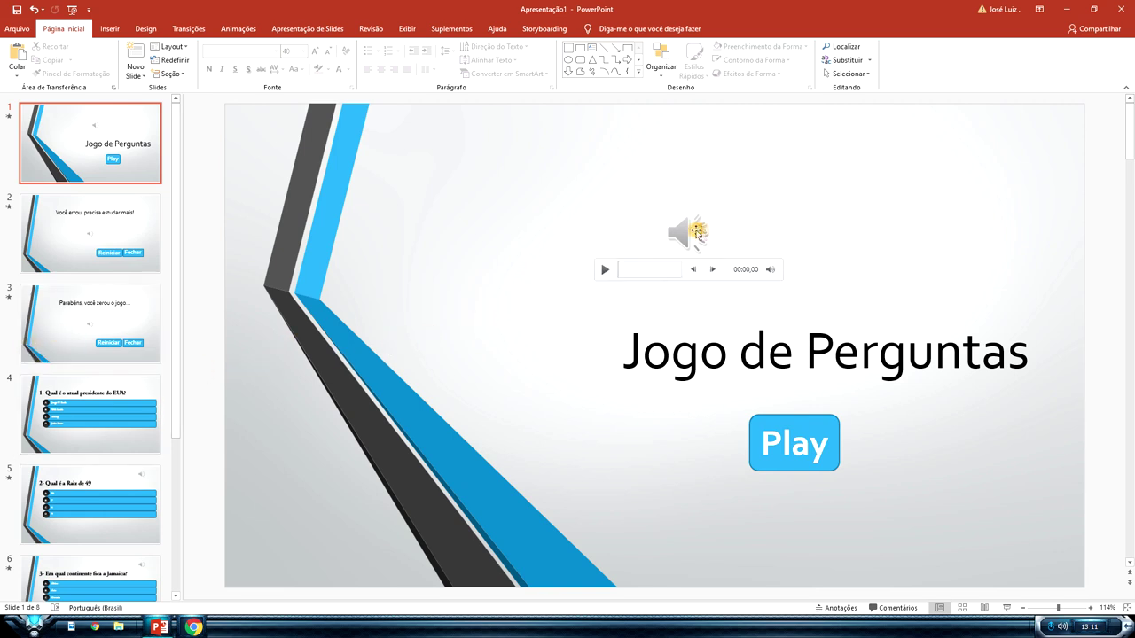
{"action": "left_click", "coordinate": [691, 231]}
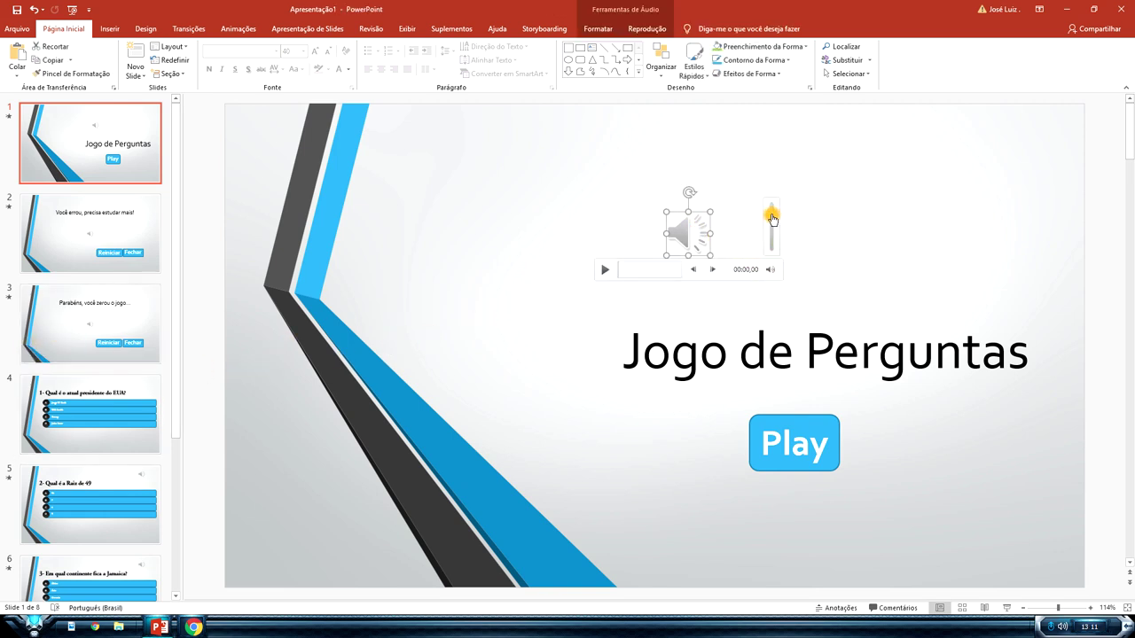
{"action": "left_click", "coordinate": [512, 177]}
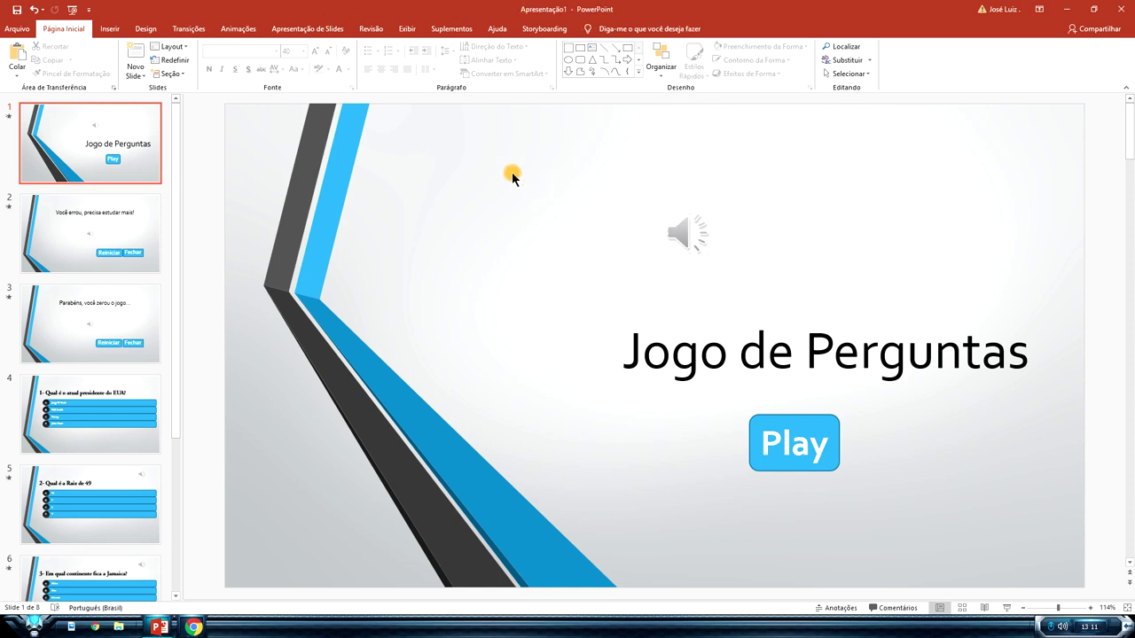
{"action": "key", "text": "F5"}
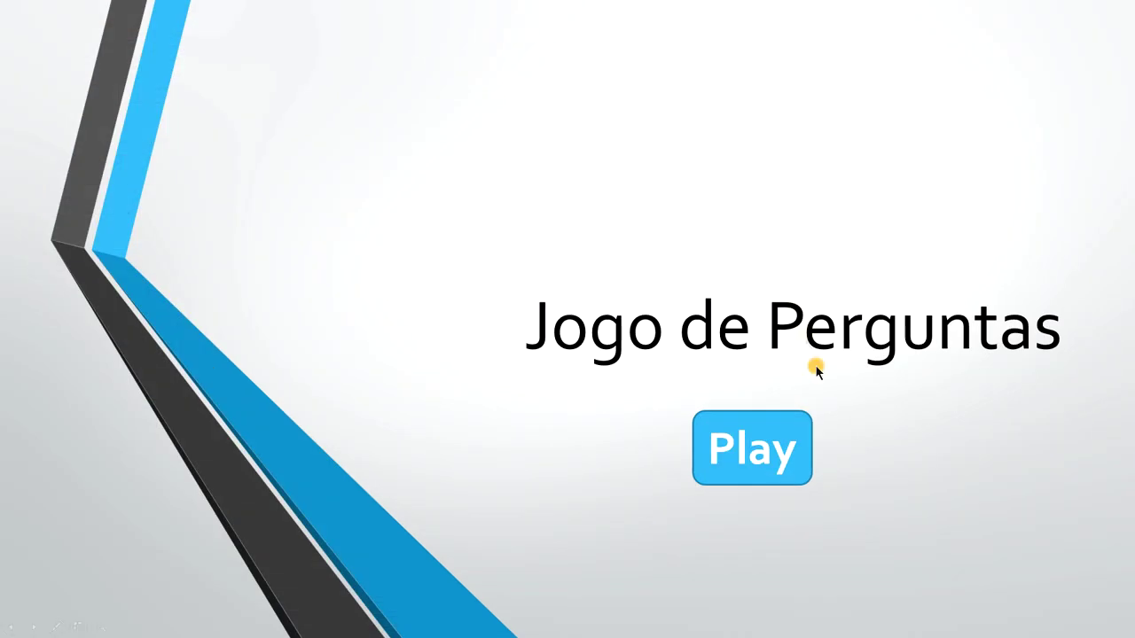
{"action": "left_click", "coordinate": [781, 440]}
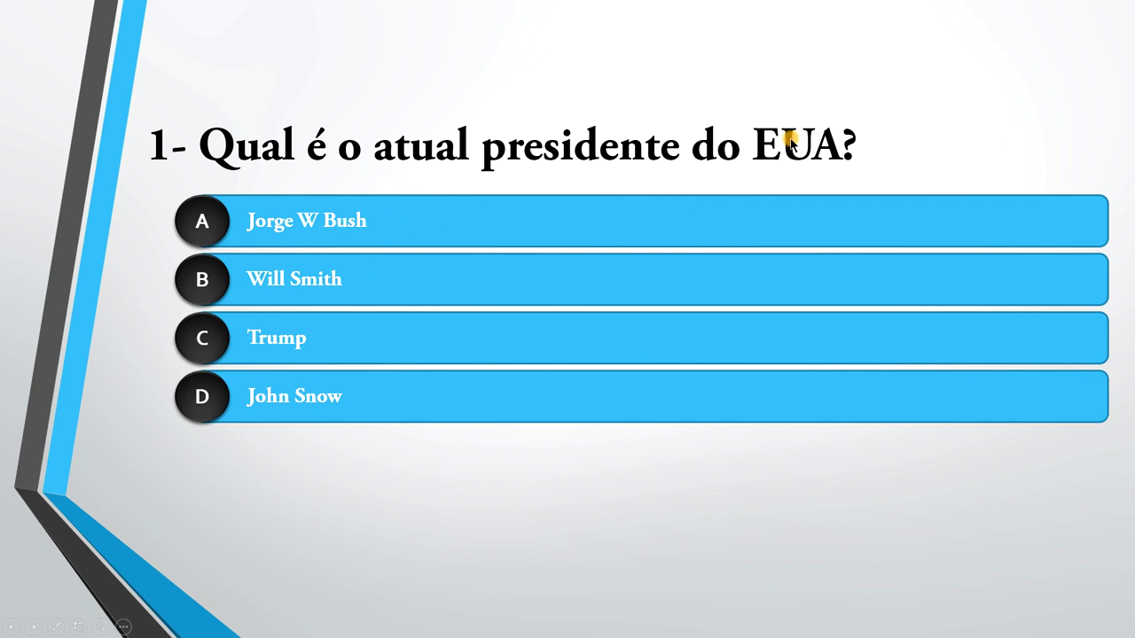
{"action": "left_click", "coordinate": [385, 345]}
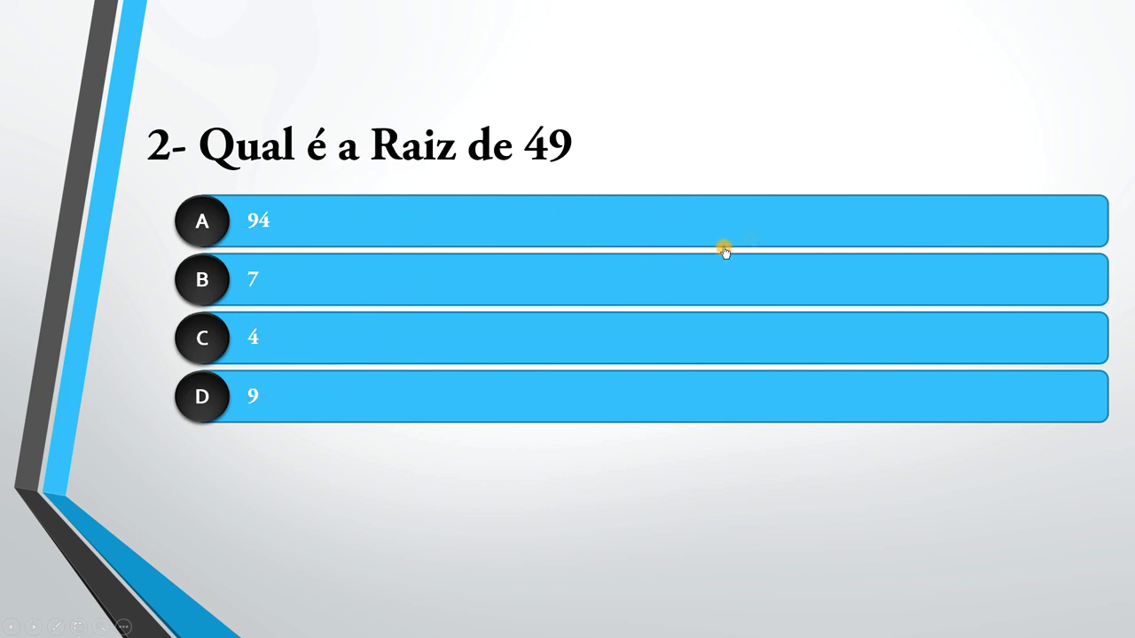
{"action": "key", "text": "Escape"}
{"action": "left_click", "coordinate": [116, 158]}
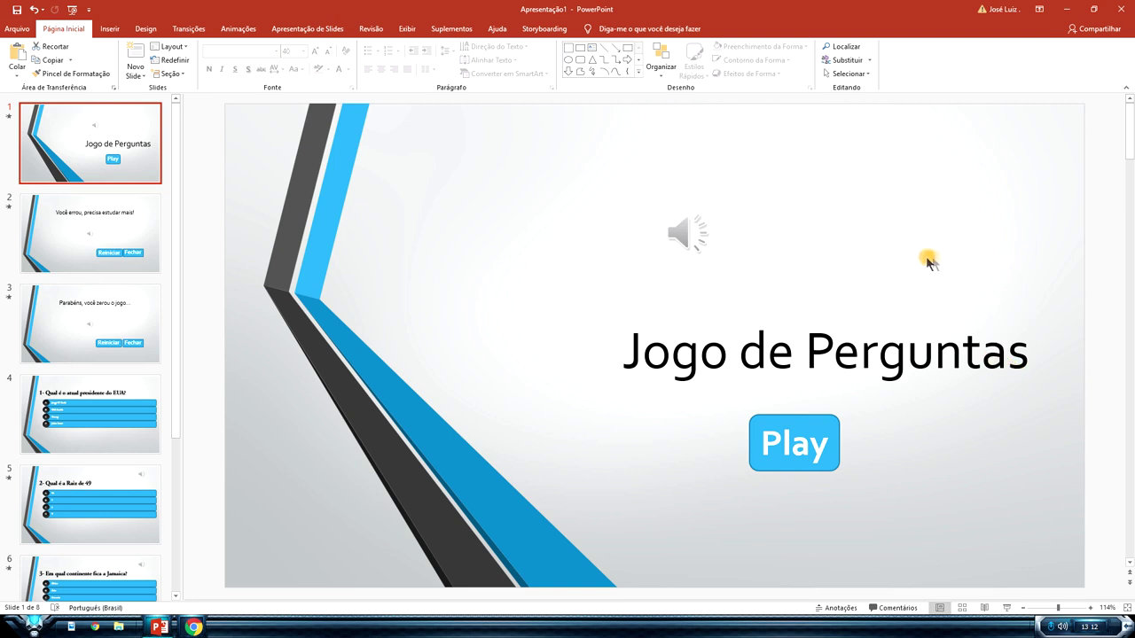
Review slides 2 through 6, then bring title slide 1 'Jogo de Perguntas' back into the editor.
{"action": "left_click", "coordinate": [94, 237]}
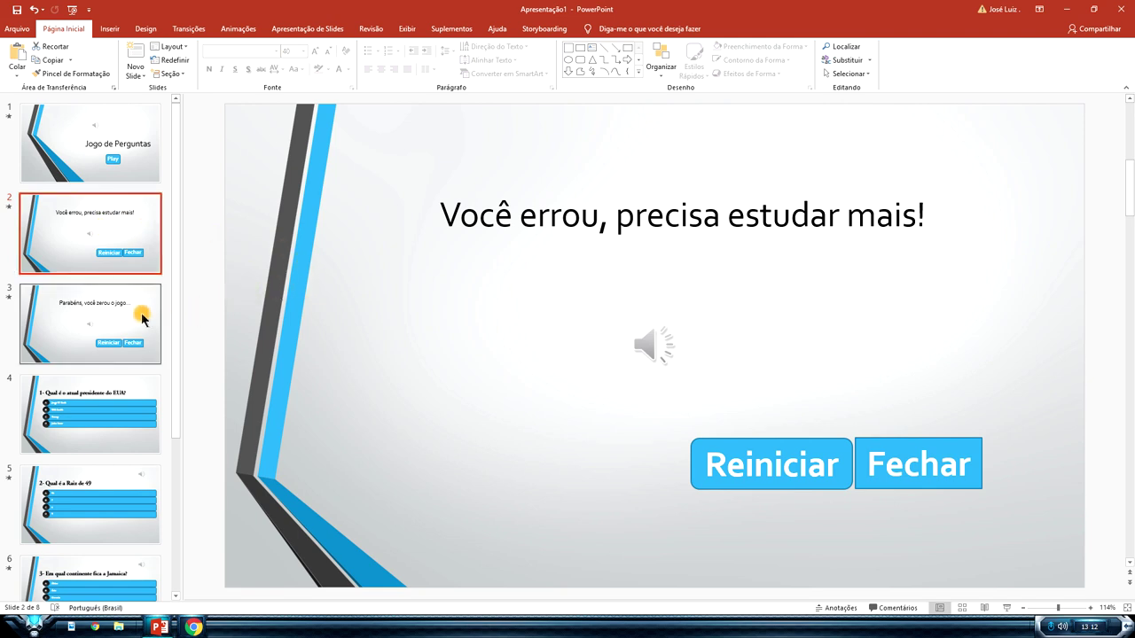
{"action": "left_click", "coordinate": [121, 314]}
{"action": "left_click", "coordinate": [132, 397]}
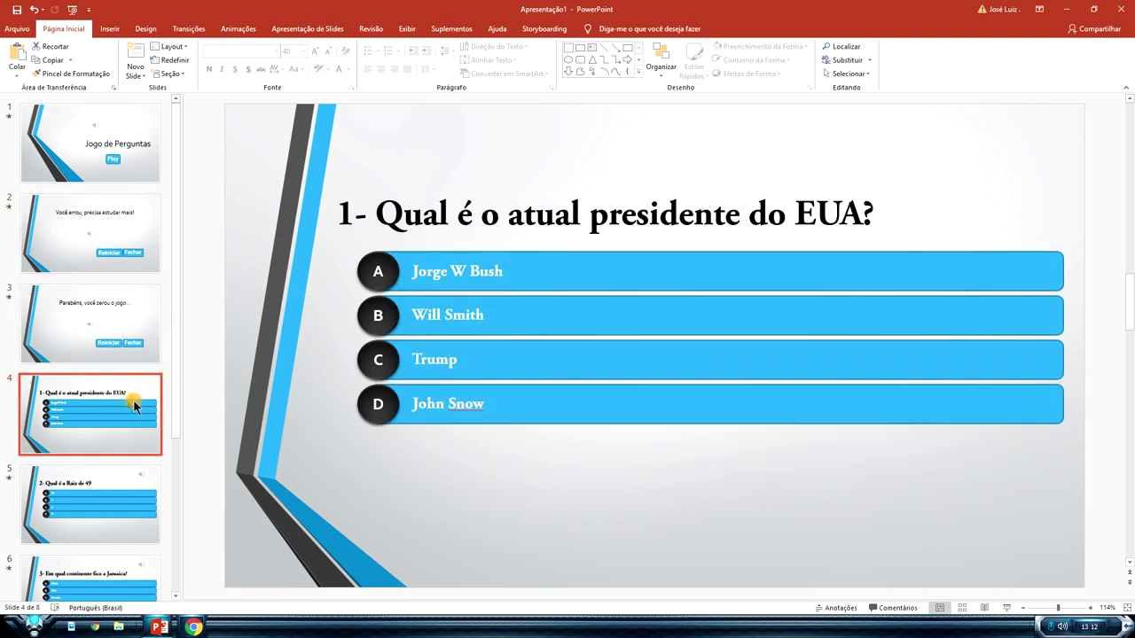
{"action": "left_click", "coordinate": [115, 502]}
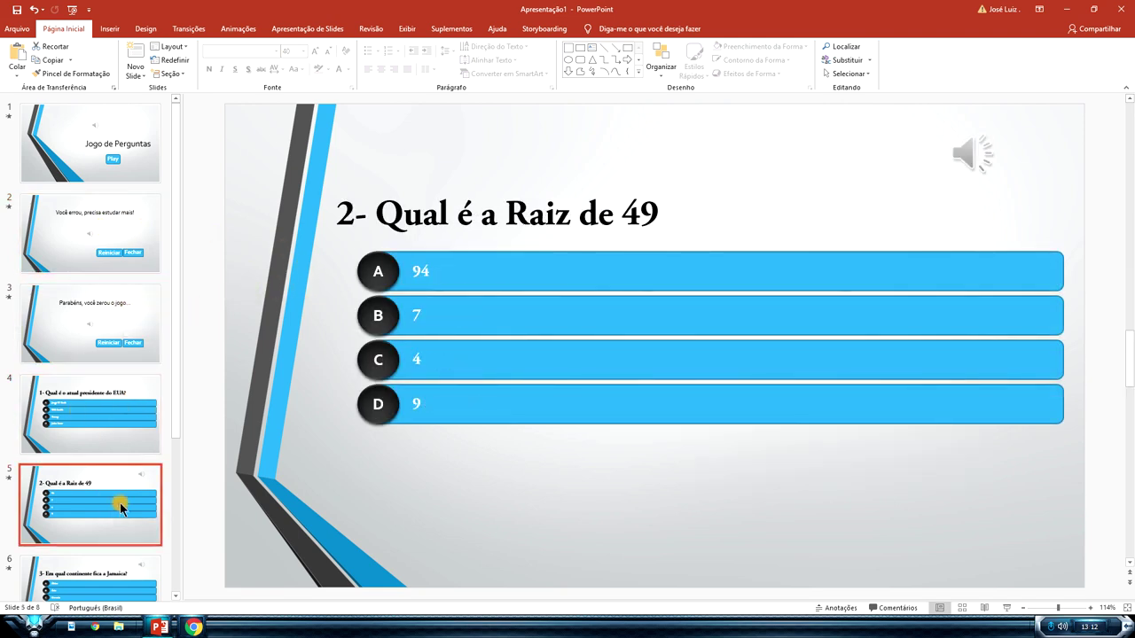
{"action": "scroll", "coordinate": [177, 431], "scroll_direction": "down", "scroll_amount": 2}
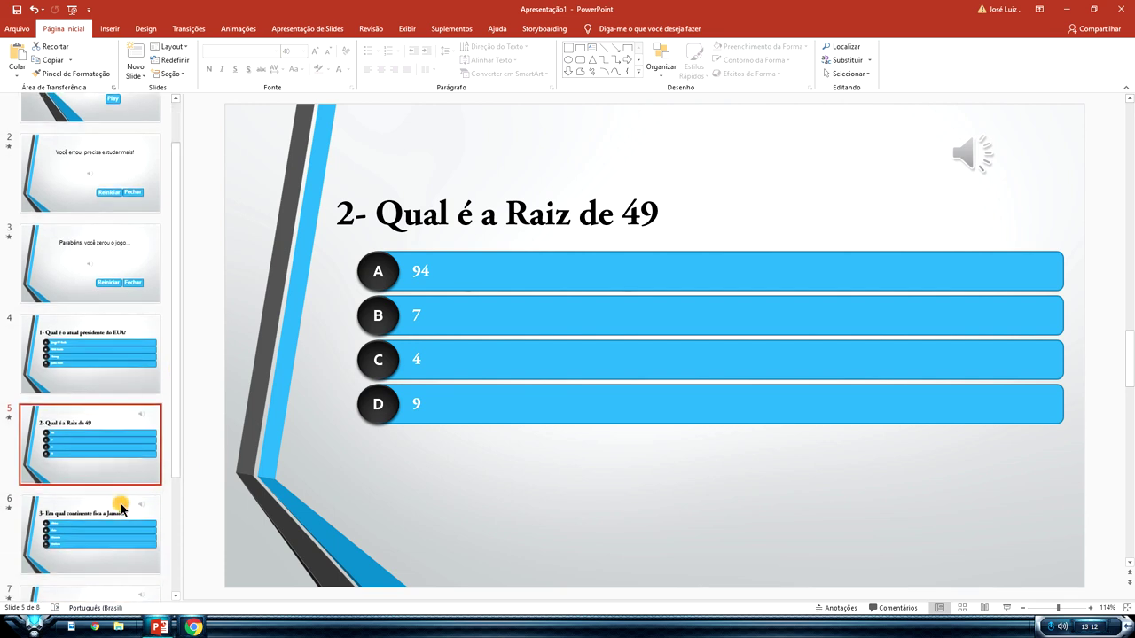
{"action": "left_click", "coordinate": [155, 506]}
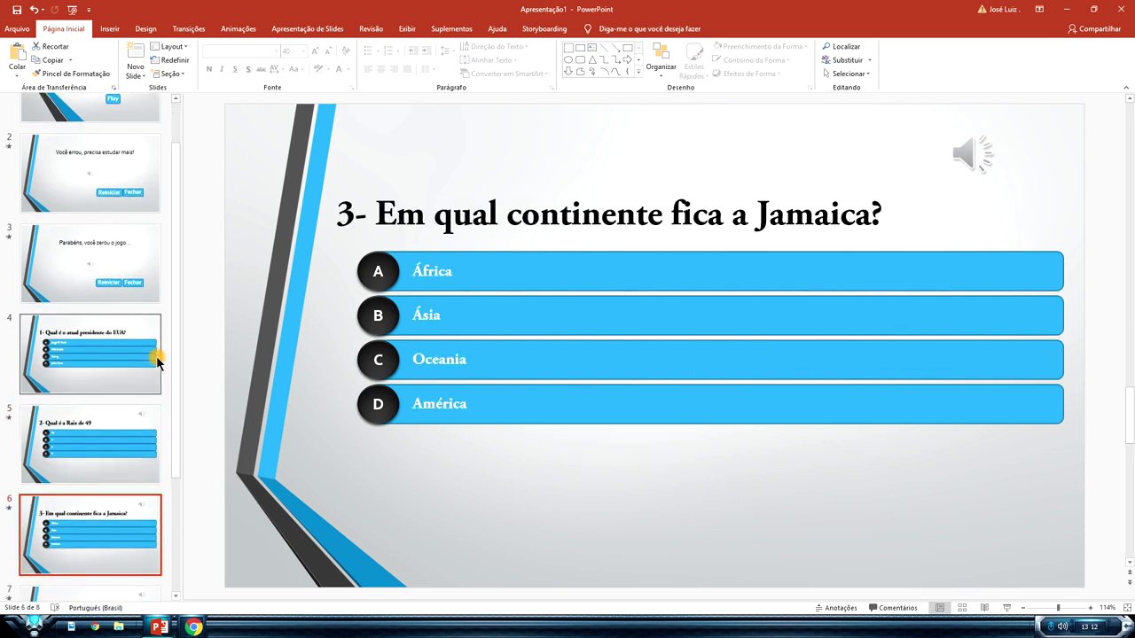
{"action": "left_click", "coordinate": [131, 340]}
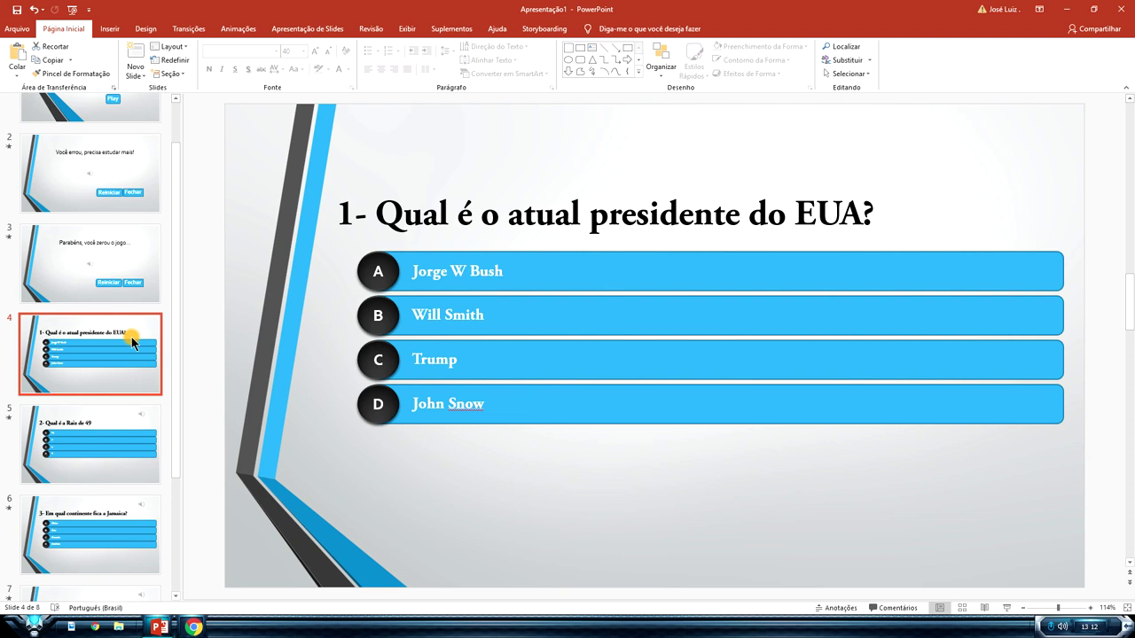
{"action": "left_click", "coordinate": [138, 448]}
{"action": "left_click", "coordinate": [144, 514]}
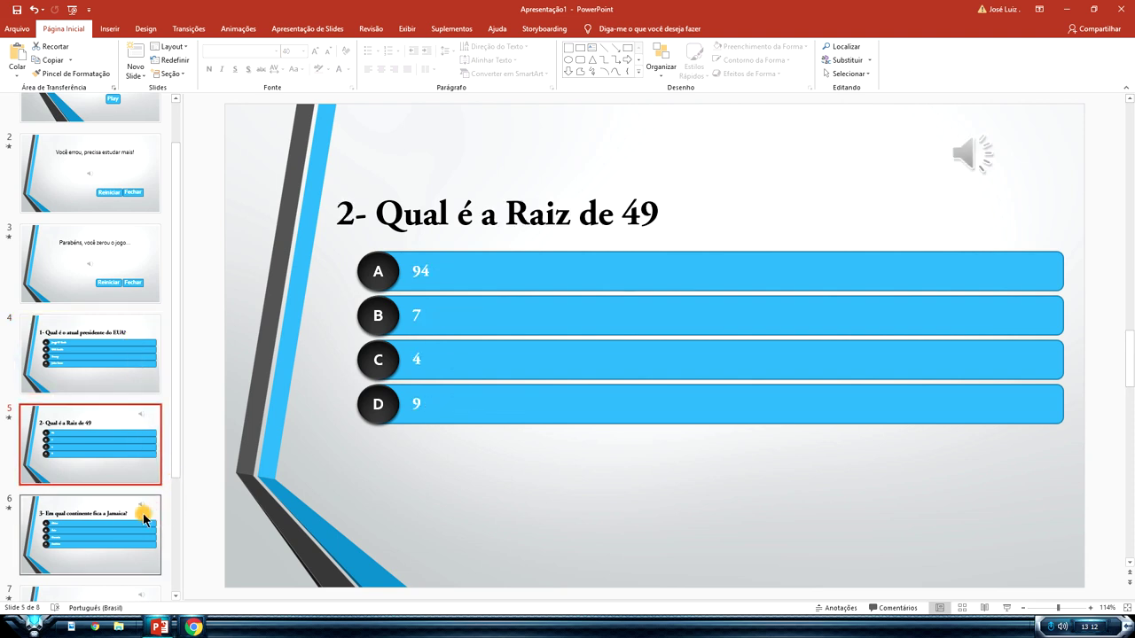
{"action": "left_click_drag", "start_coordinate": [173, 470], "coordinate": [173, 433]}
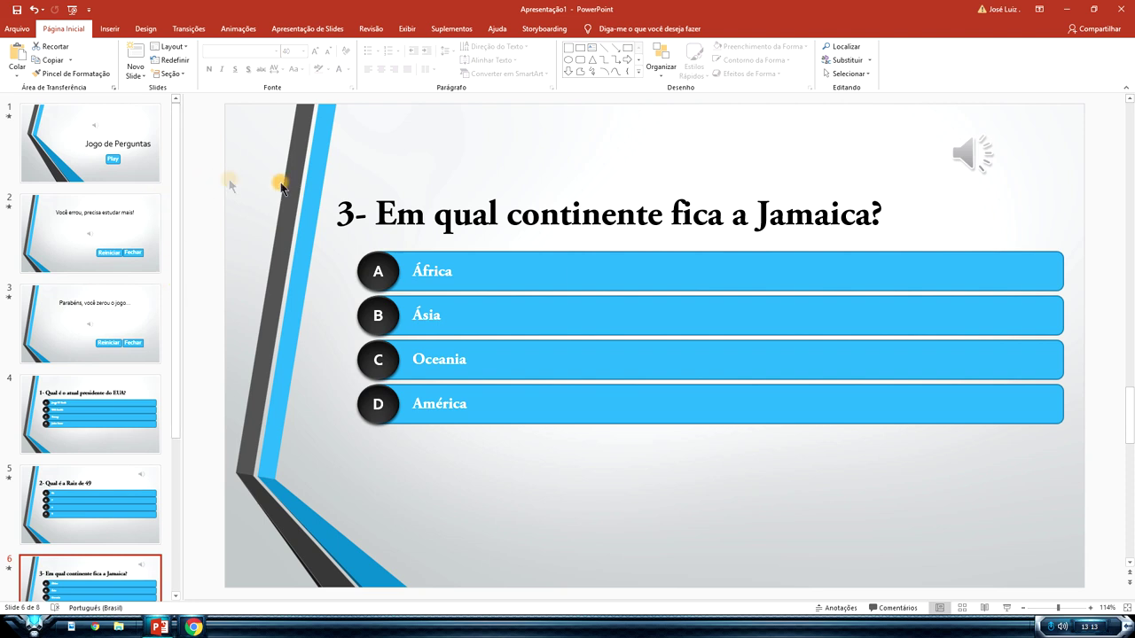
{"action": "left_click", "coordinate": [95, 142]}
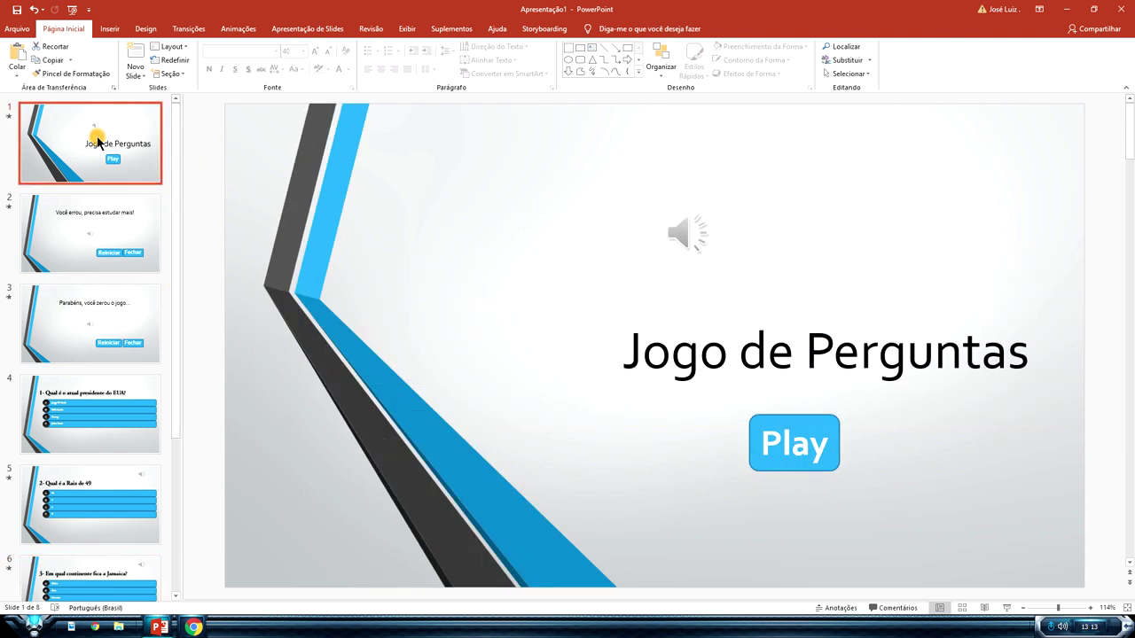
{"action": "left_click", "coordinate": [557, 190]}
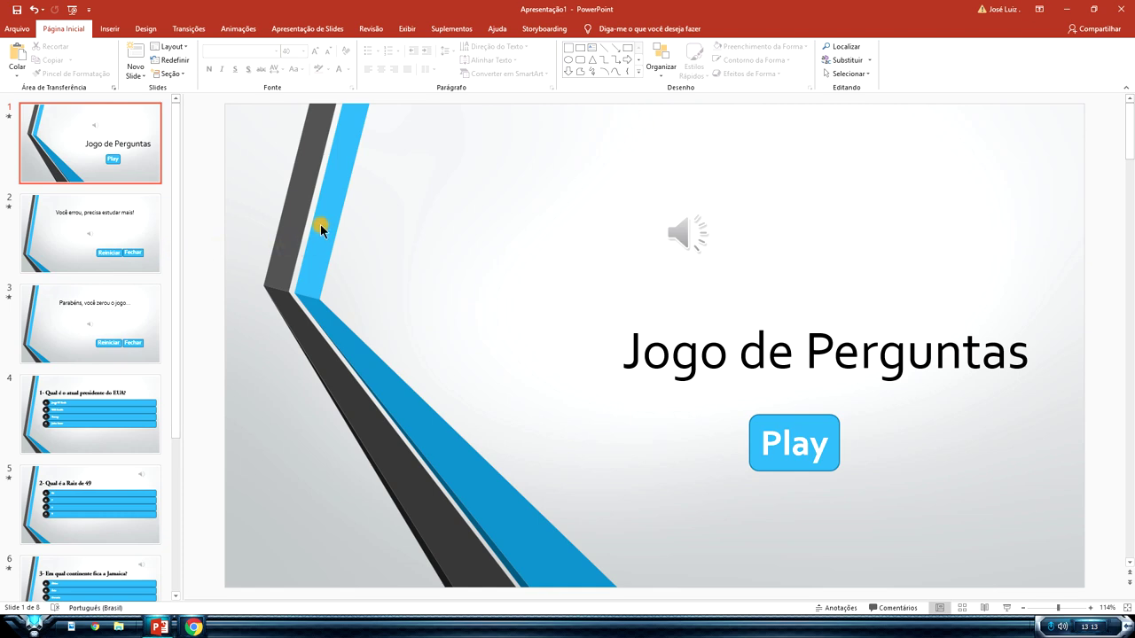
Run the slideshow from slide 1 through four slides, end it with Esc, and open the Parabéns slide.
{"action": "key", "text": "F5"}
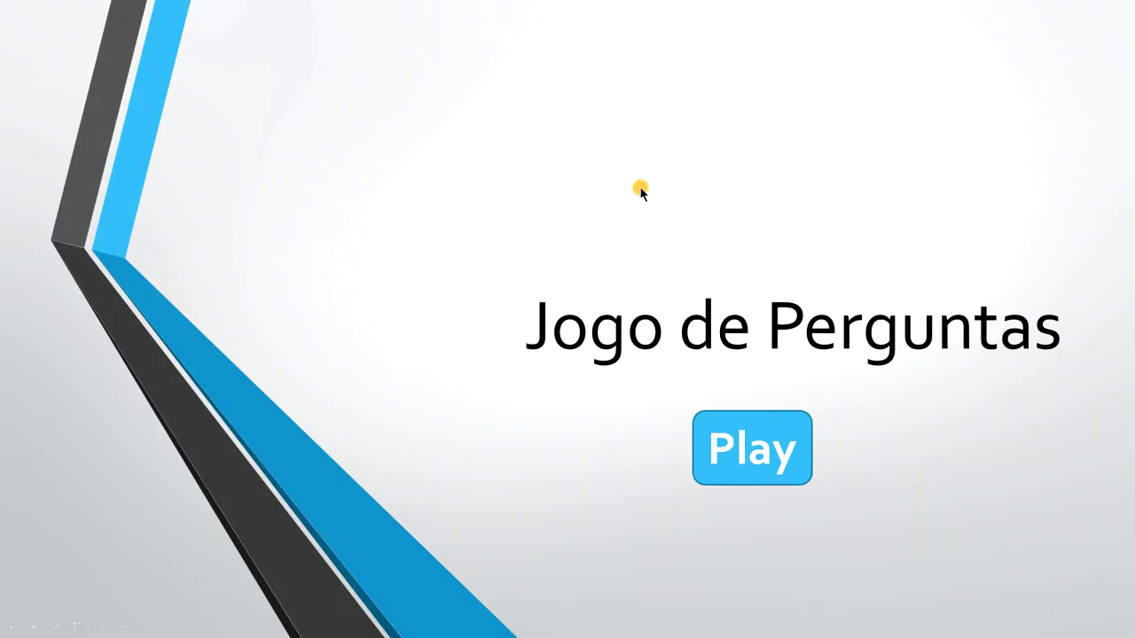
{"action": "left_click", "coordinate": [659, 118]}
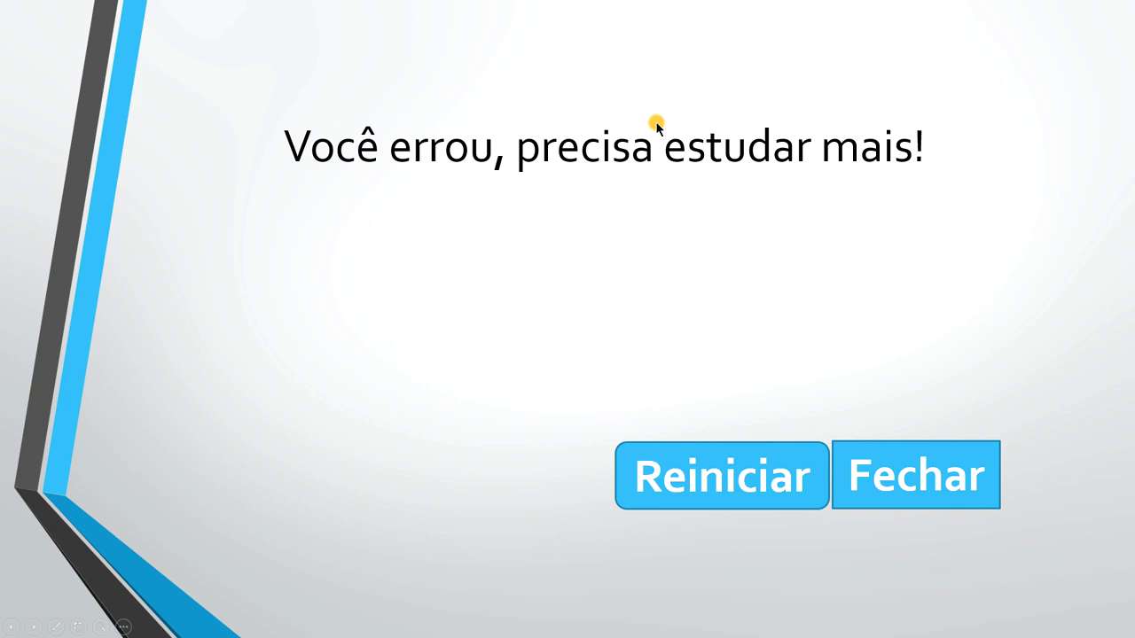
{"action": "left_click", "coordinate": [603, 114]}
{"action": "left_click", "coordinate": [597, 109]}
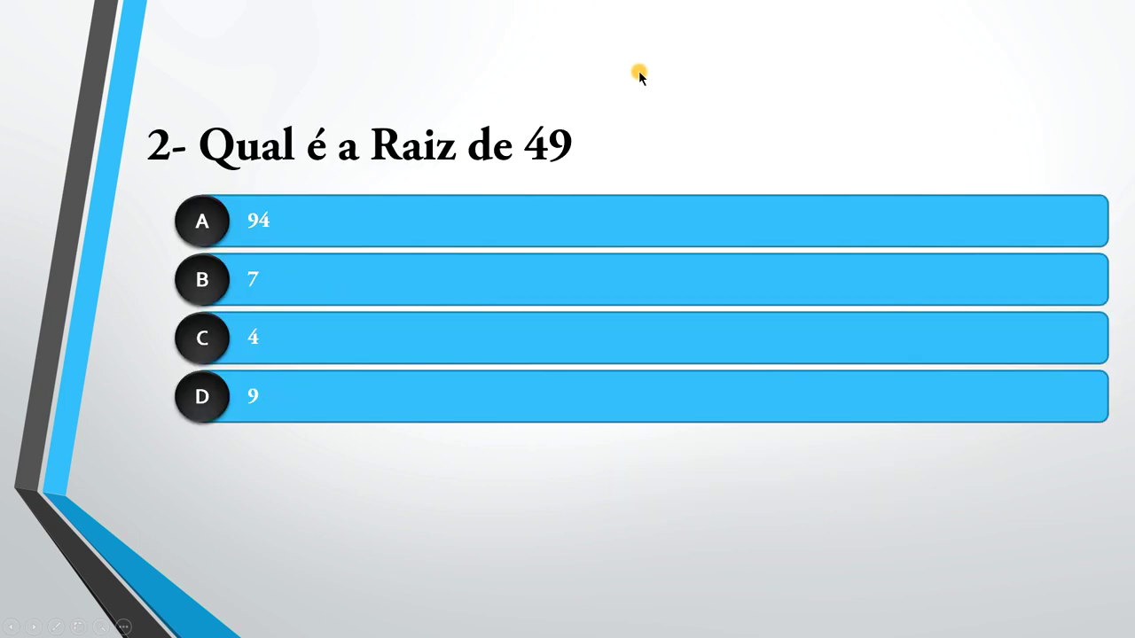
{"action": "left_click", "coordinate": [637, 74]}
{"action": "key", "text": "Escape"}
{"action": "left_click", "coordinate": [128, 131]}
{"action": "left_click_drag", "start_coordinate": [173, 234], "coordinate": [174, 102]}
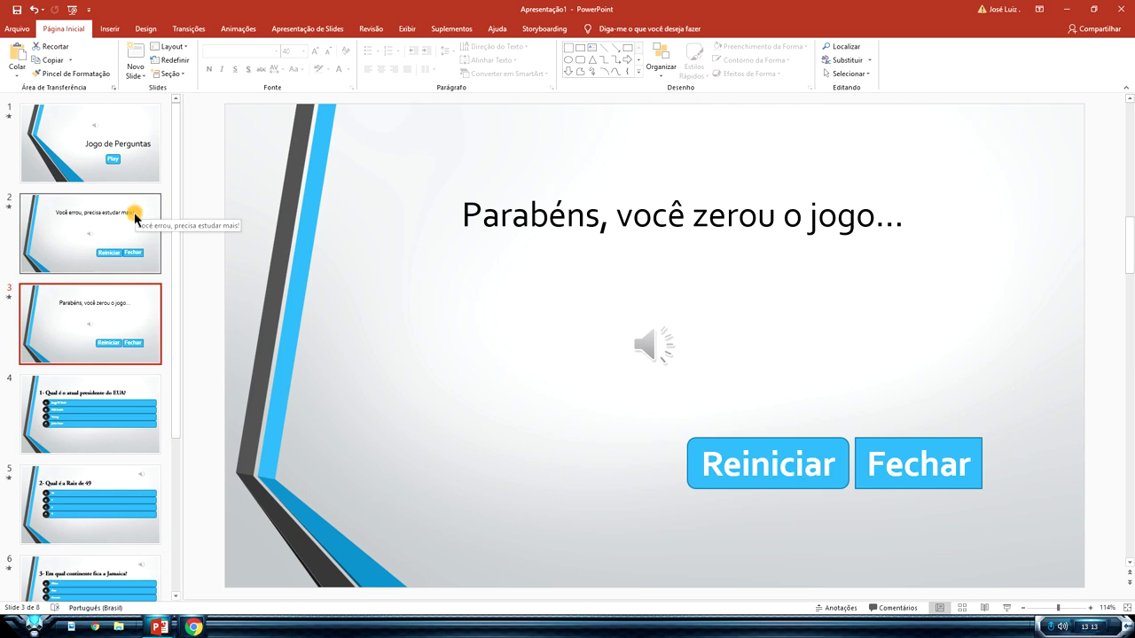
Add a ninth slide after slide 8, delete its title and content placeholders, and search Start for 'ca'.
{"action": "left_click_drag", "start_coordinate": [177, 380], "coordinate": [197, 544]}
{"action": "left_click", "coordinate": [107, 537]}
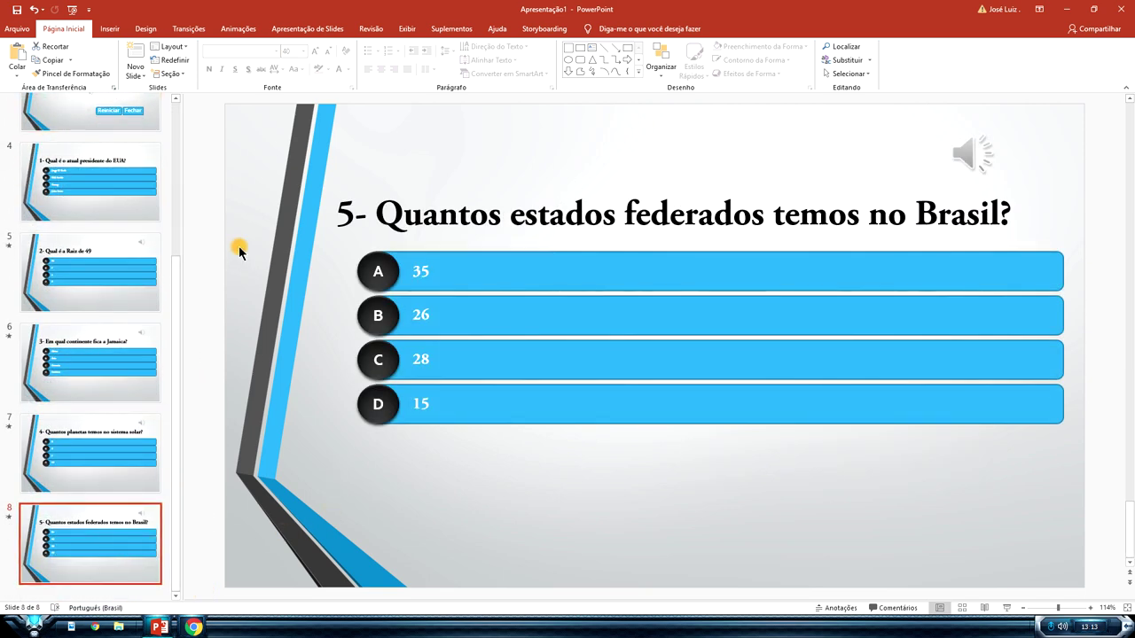
{"action": "key", "text": "ctrl+m"}
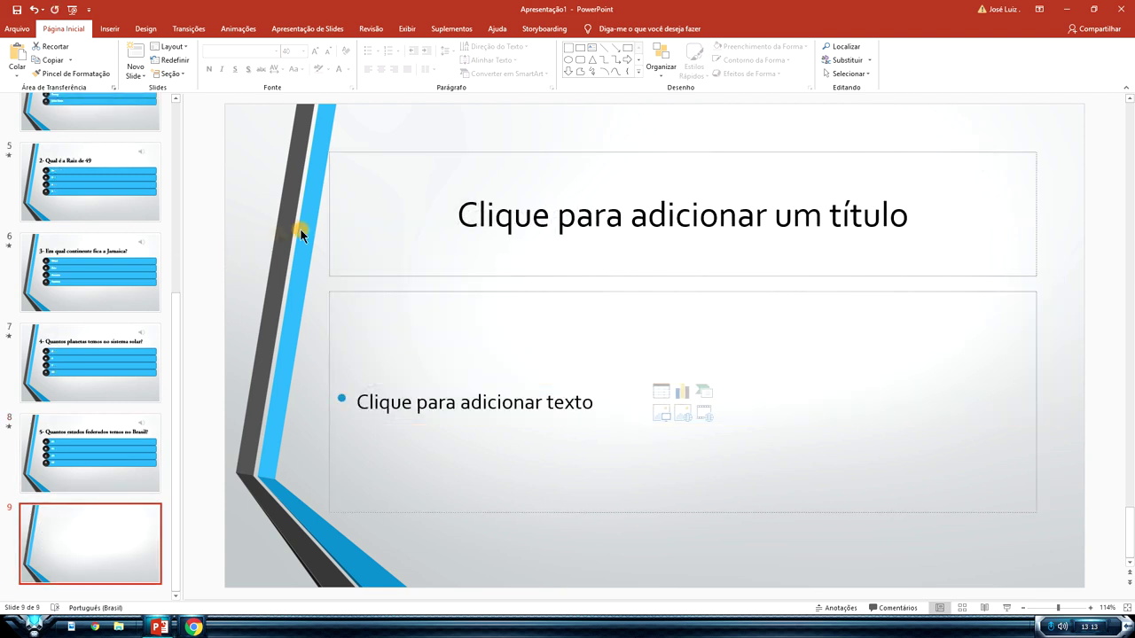
{"action": "left_click", "coordinate": [394, 151]}
{"action": "key", "text": "Delete"}
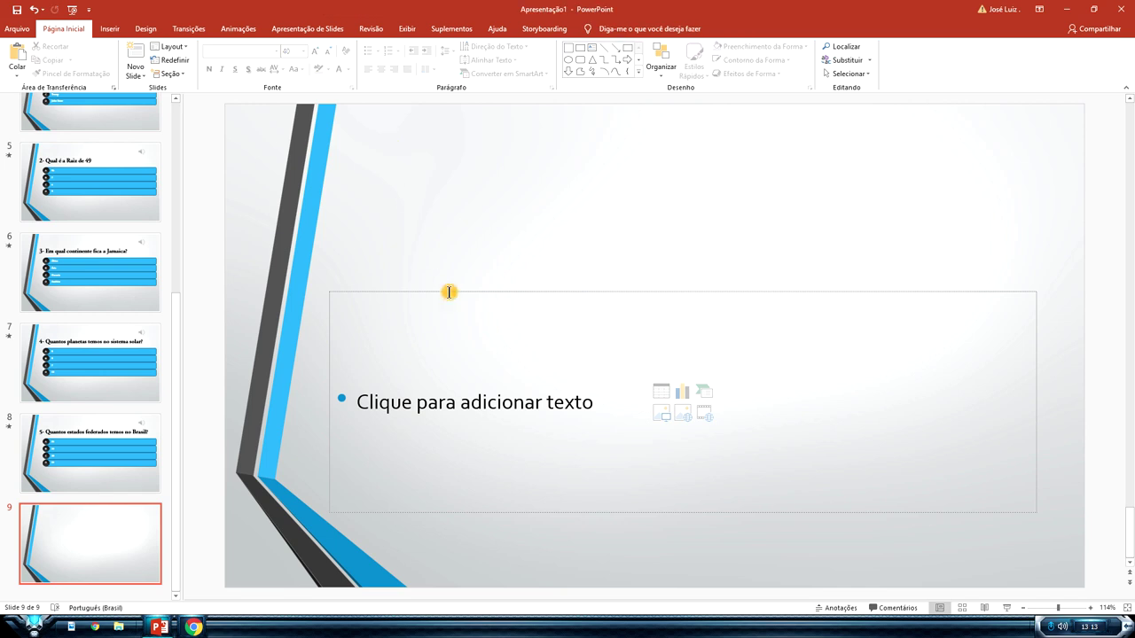
{"action": "left_click", "coordinate": [453, 292]}
{"action": "key", "text": "Delete"}
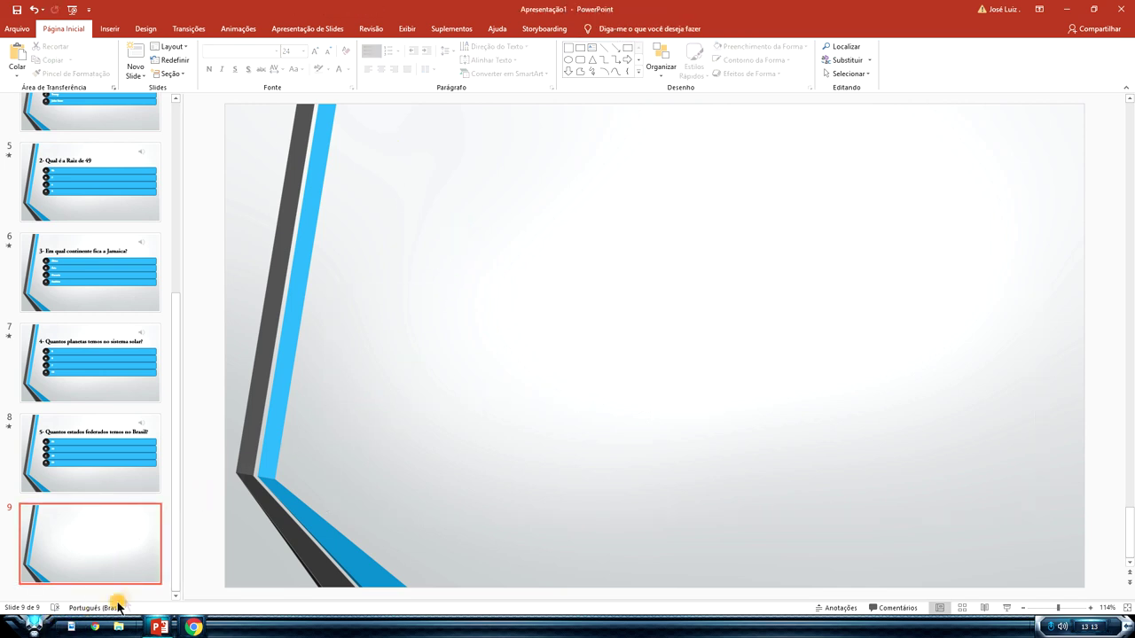
{"action": "key", "text": "super"}
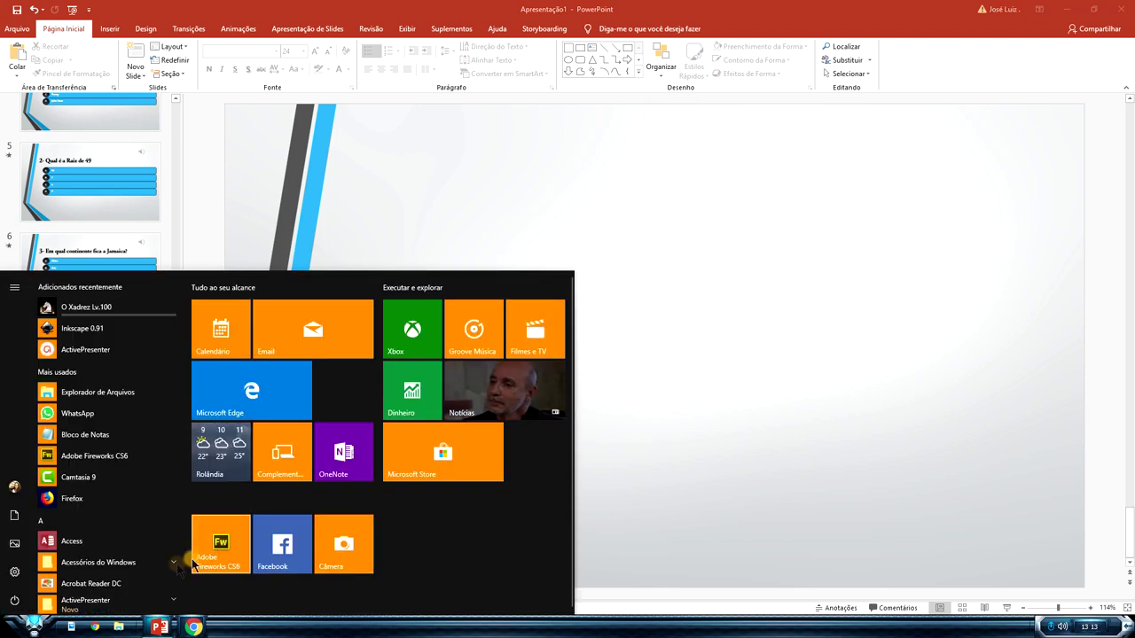
{"action": "type", "text": "c"}
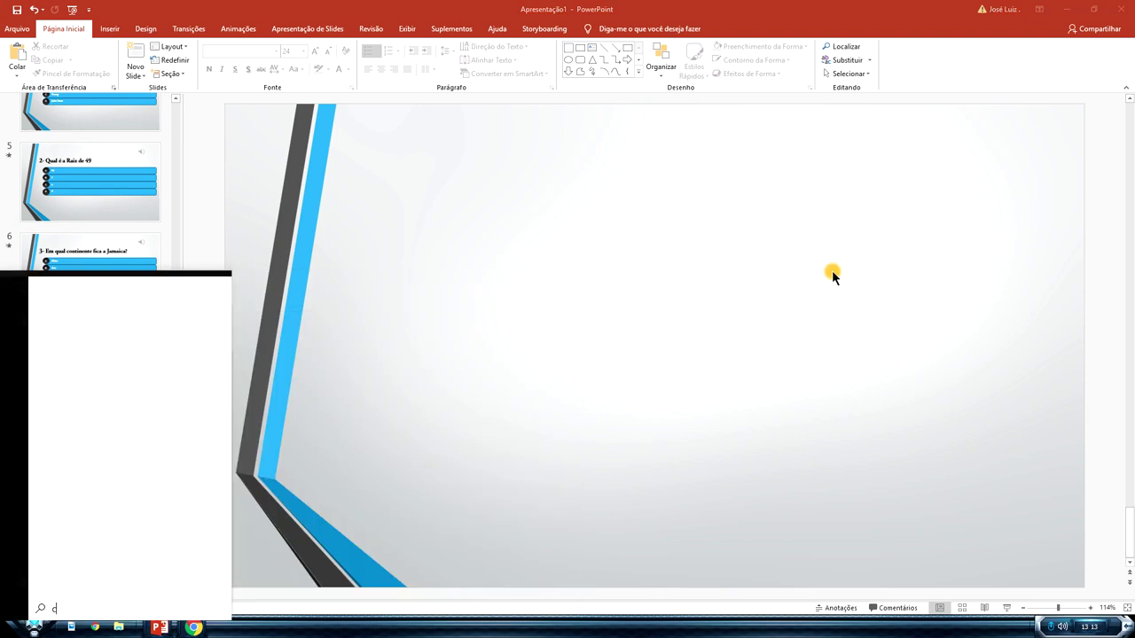
{"action": "type", "text": "a"}
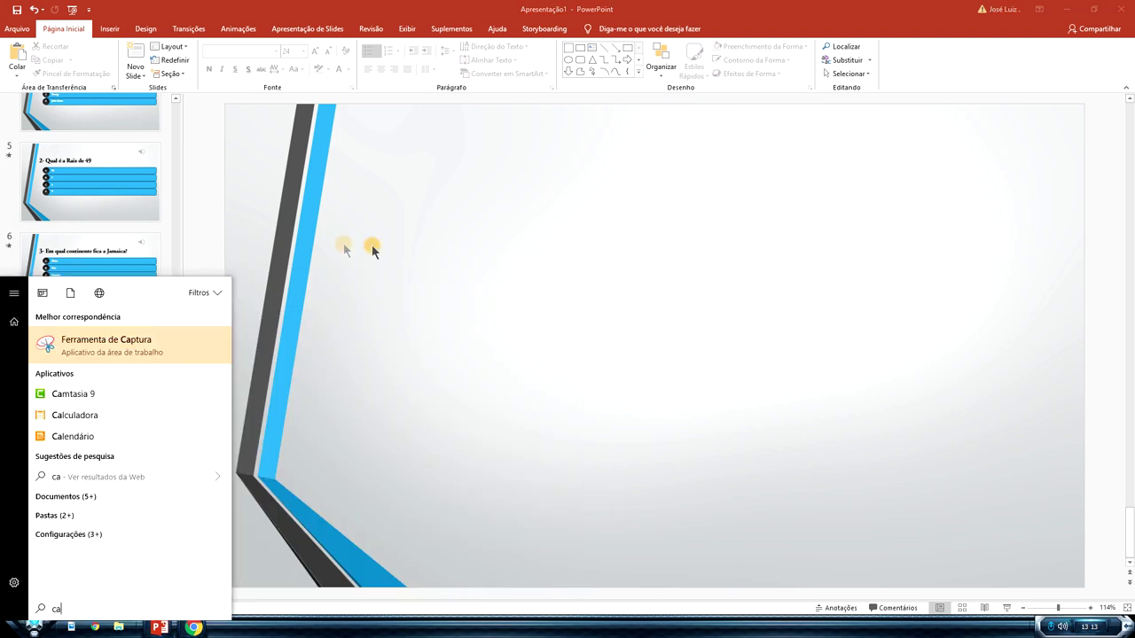
Capture the blank slide area with Ferramenta de Captura and save it as Capturar in the Sons folder.
{"action": "left_click", "coordinate": [99, 352]}
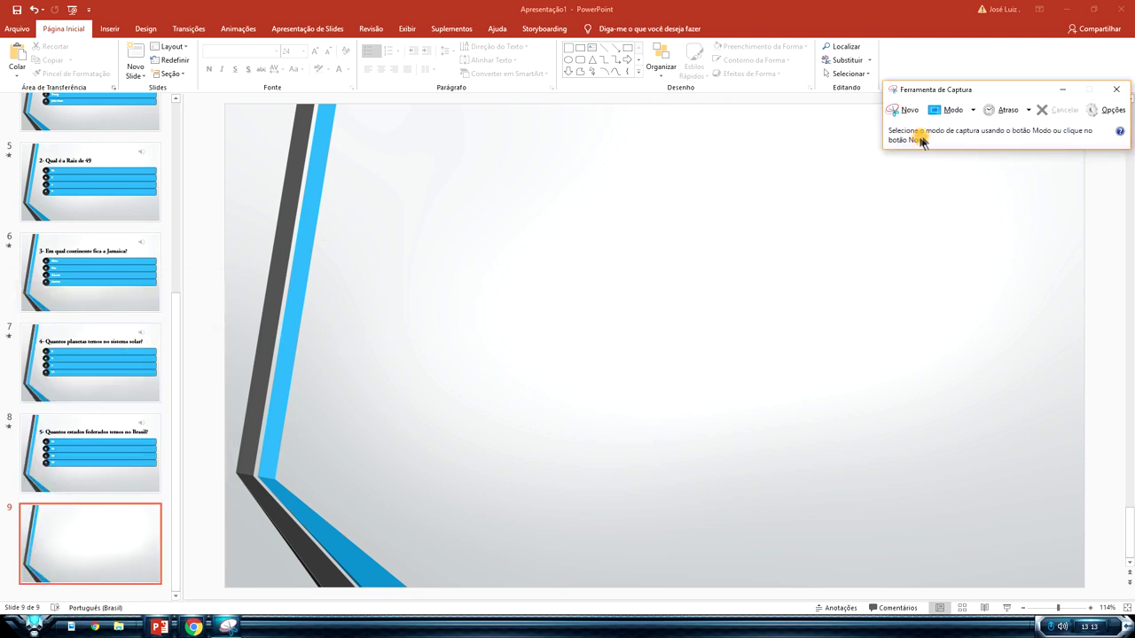
{"action": "left_click", "coordinate": [900, 110]}
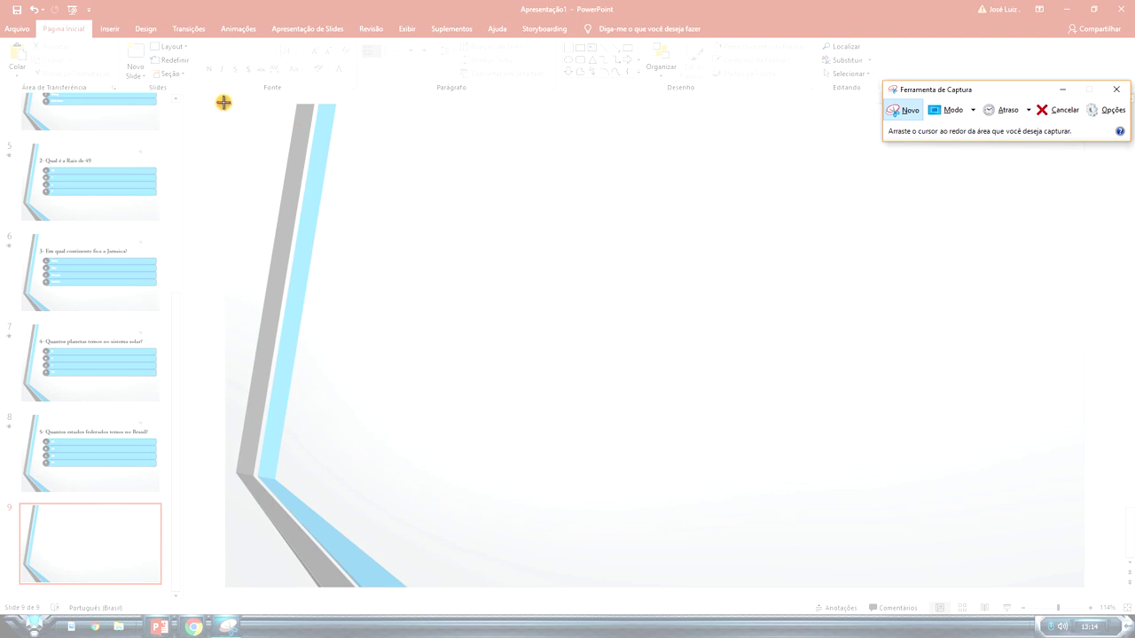
{"action": "mouse_move", "coordinate": [224, 103]}
{"action": "left_mouse_down"}
{"action": "mouse_move", "coordinate": [1046, 551]}
{"action": "mouse_move", "coordinate": [1086, 588]}
{"action": "left_mouse_up"}
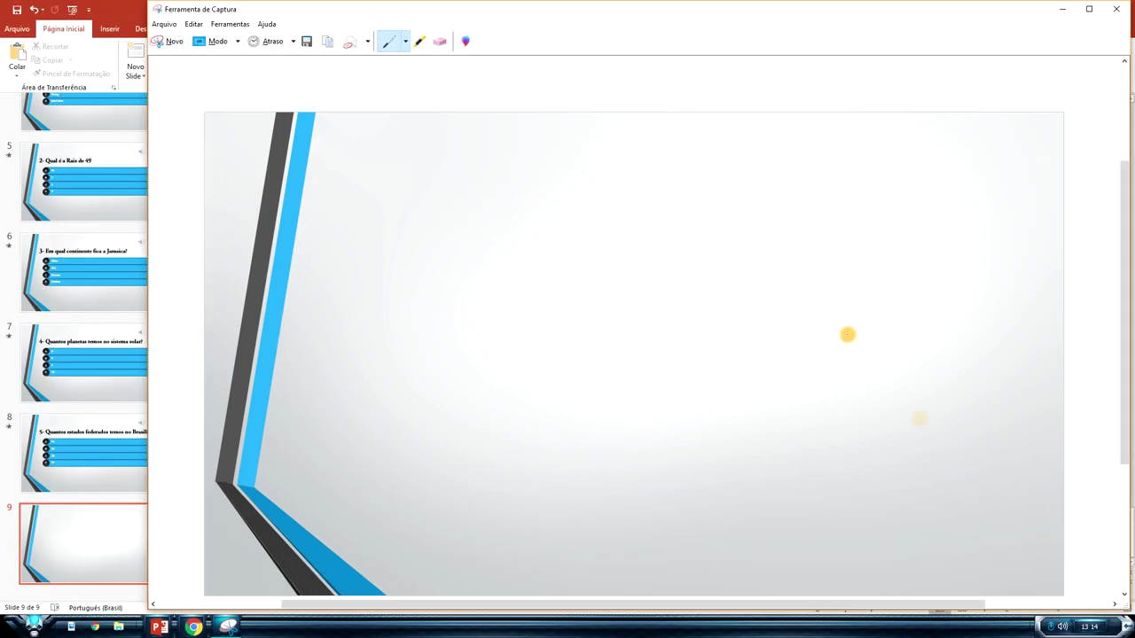
{"action": "left_click", "coordinate": [307, 43]}
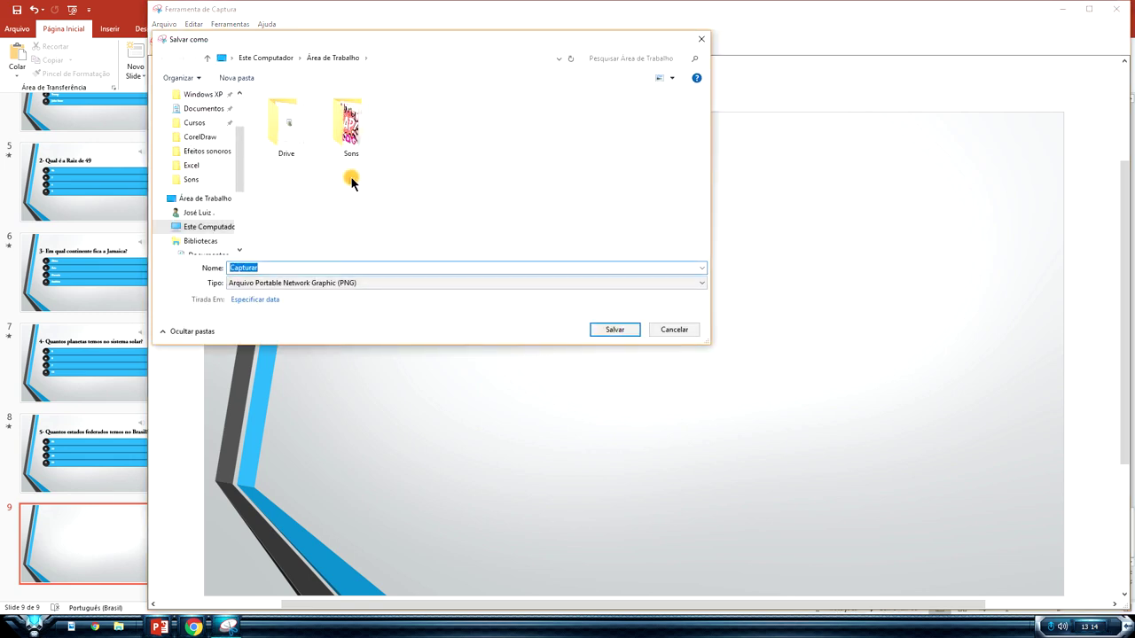
{"action": "double_click", "coordinate": [362, 127]}
{"action": "left_click", "coordinate": [614, 330]}
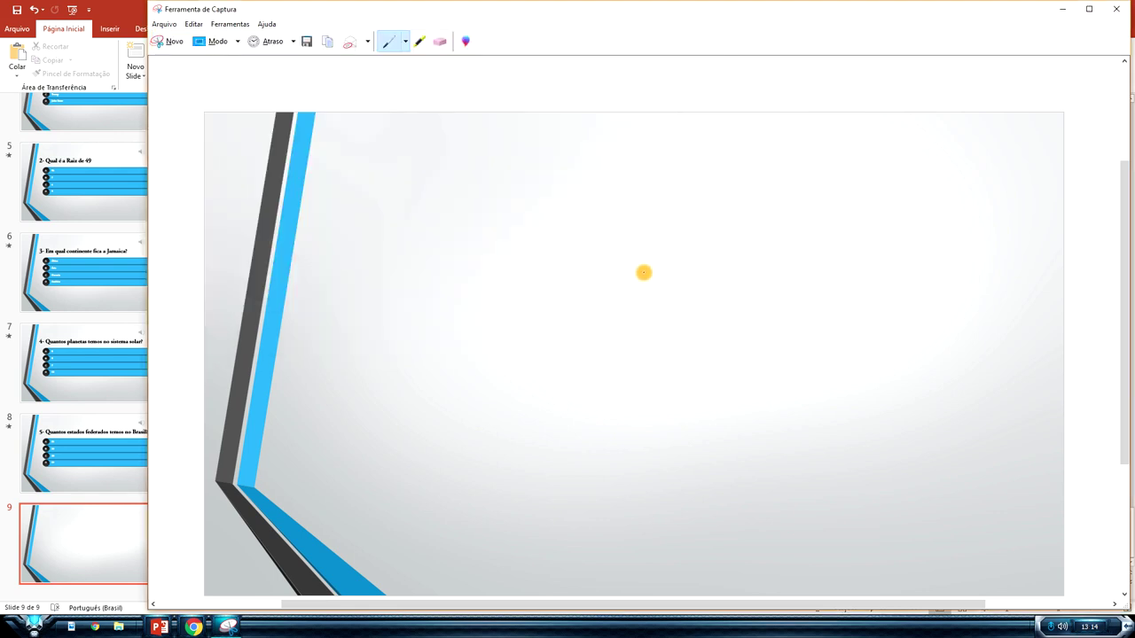
{"action": "left_click", "coordinate": [1117, 9]}
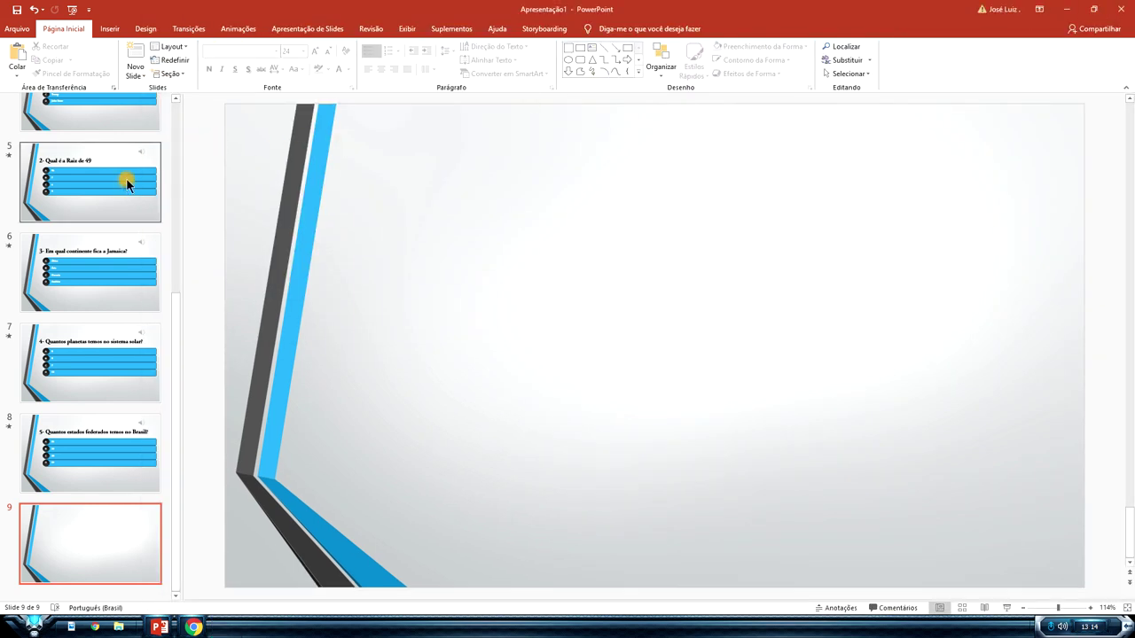
Insert the Capturar picture from Desktop > Sons onto slide 1.
{"action": "scroll", "coordinate": [137, 188], "scroll_direction": "up", "scroll_amount": 5}
{"action": "scroll", "coordinate": [137, 188], "scroll_direction": "up", "scroll_amount": 2}
{"action": "left_click", "coordinate": [70, 117]}
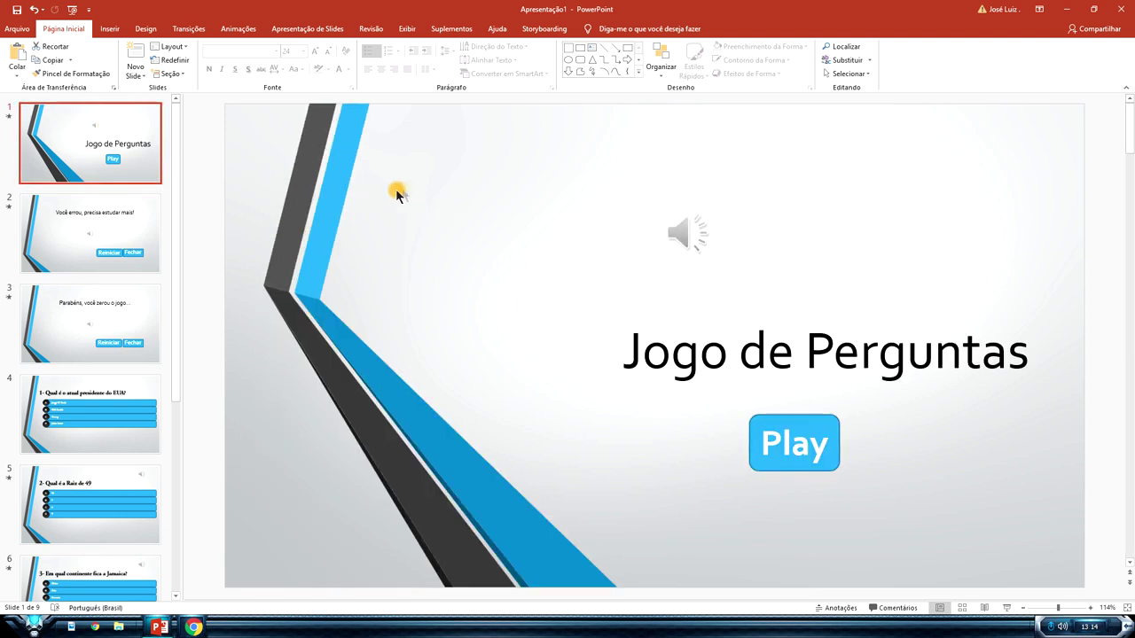
{"action": "left_click", "coordinate": [109, 30]}
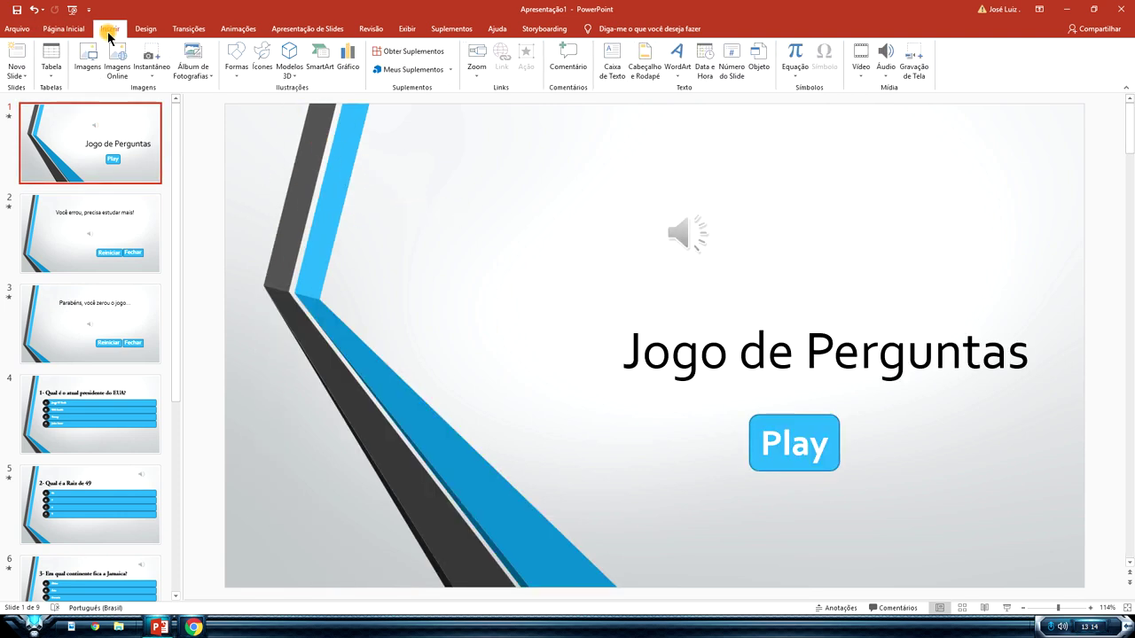
{"action": "left_click", "coordinate": [88, 58]}
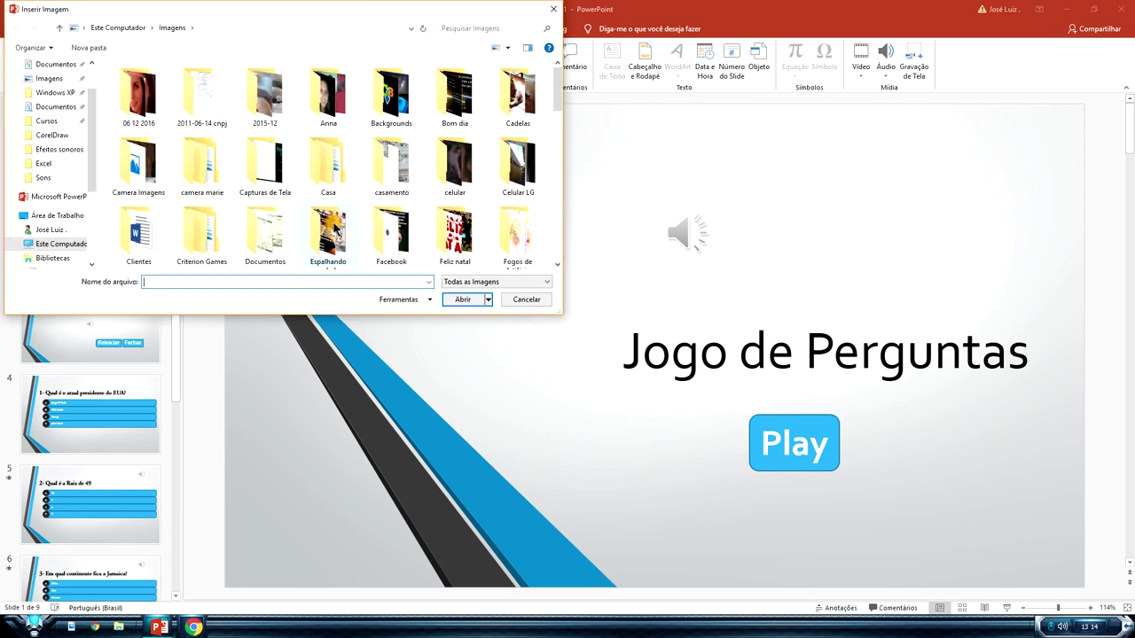
{"action": "left_click", "coordinate": [78, 215]}
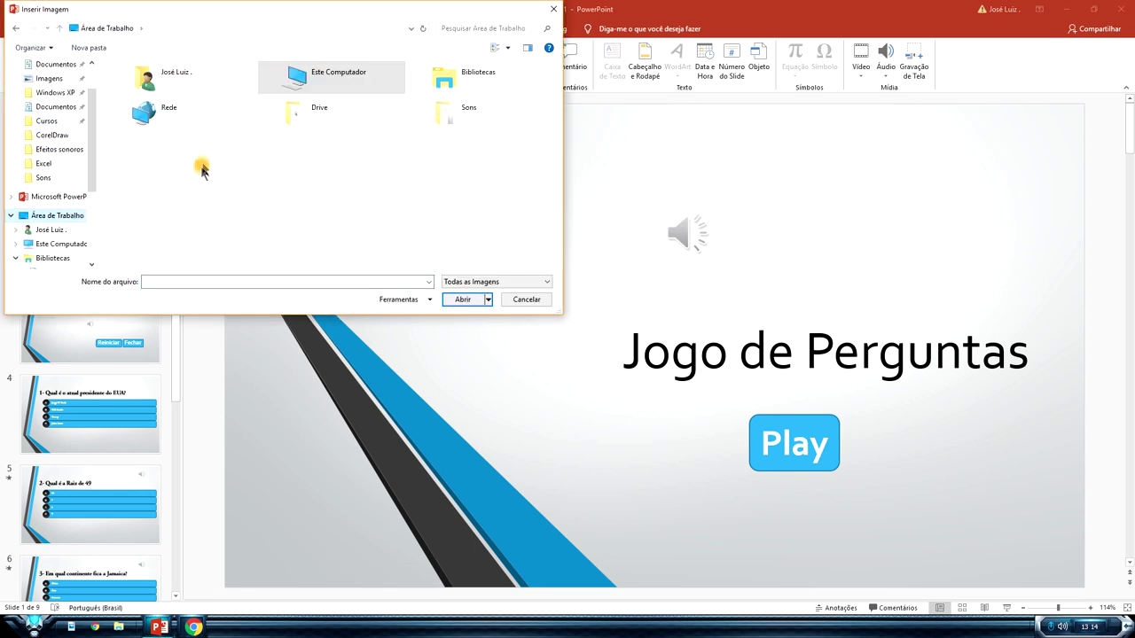
{"action": "double_click", "coordinate": [446, 111]}
{"action": "left_click", "coordinate": [154, 95]}
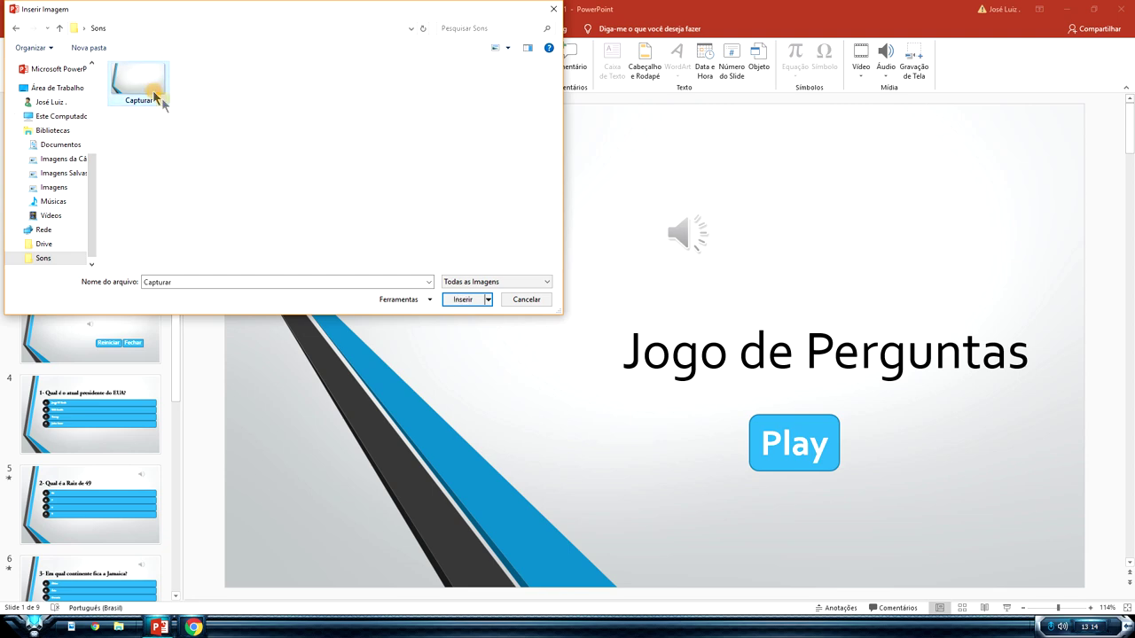
{"action": "left_click", "coordinate": [461, 299]}
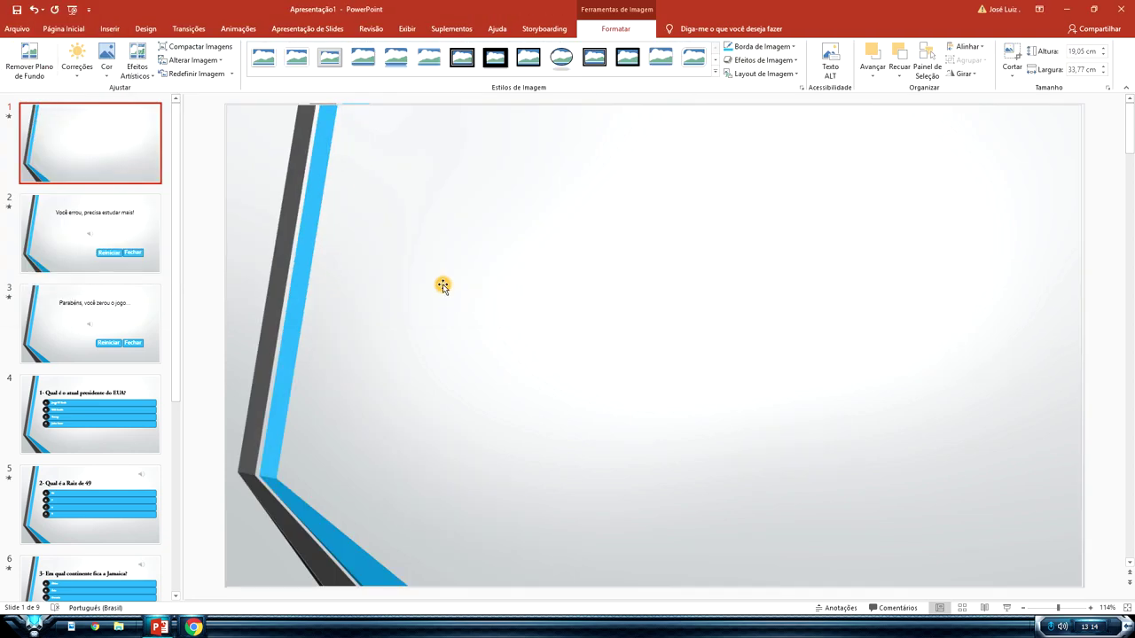
Align the image to fill the slide, then remove it and switch to the 'Você errou' slide.
{"action": "left_click_drag", "start_coordinate": [438, 270], "coordinate": [437, 269]}
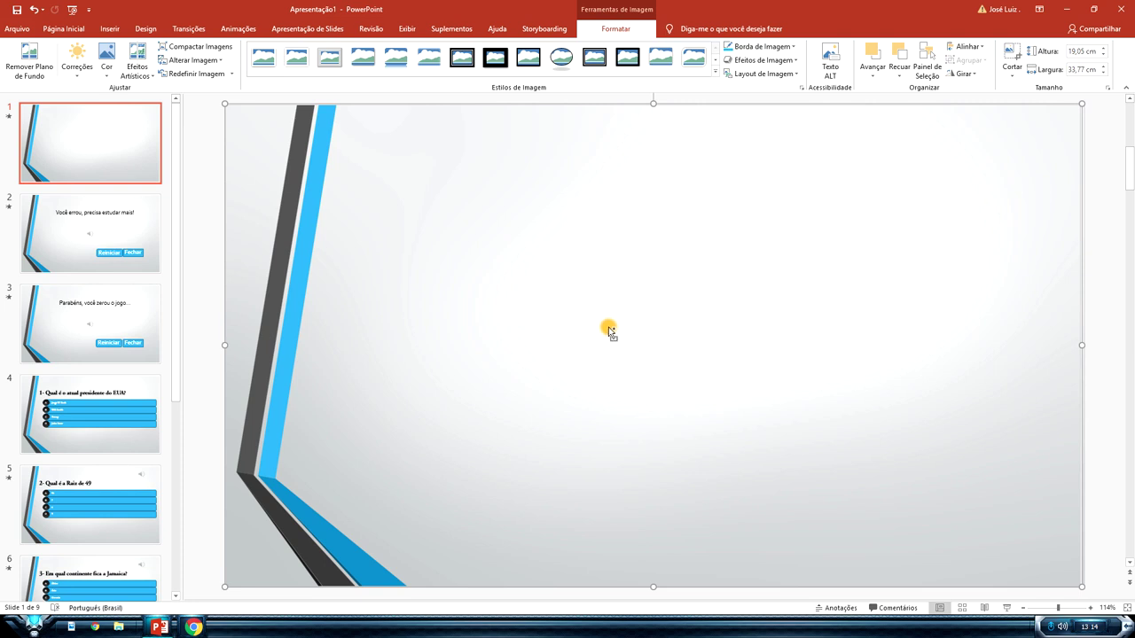
{"action": "key", "text": "Delete"}
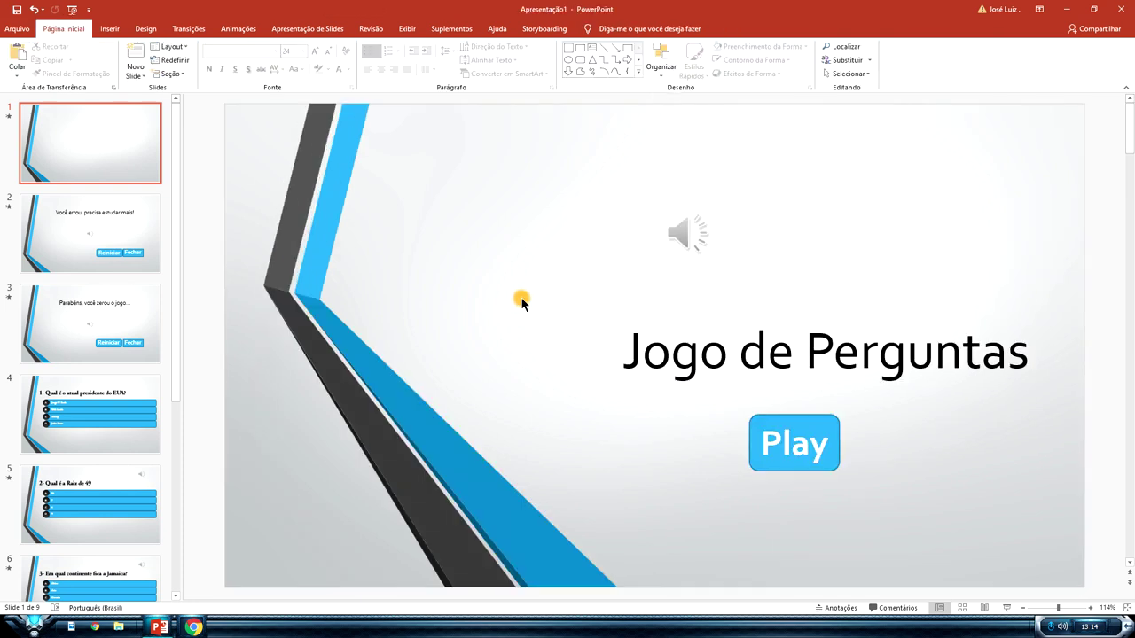
{"action": "left_click", "coordinate": [145, 232]}
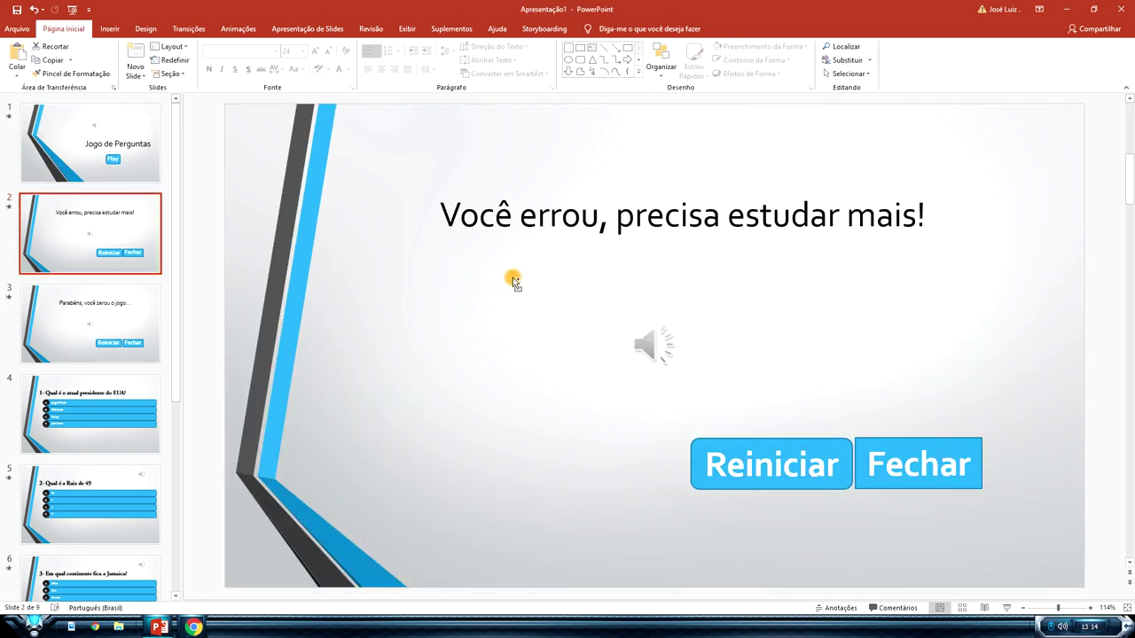
Paste the full-slide image onto slide 2 and send it behind the slide content.
{"action": "key", "text": "ctrl+v"}
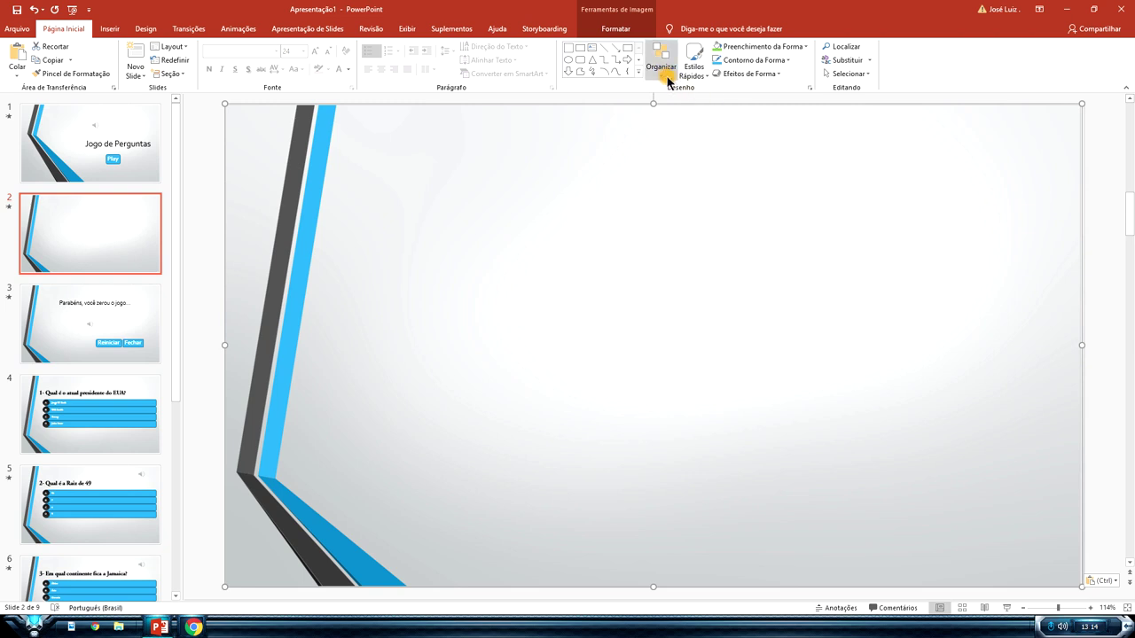
{"action": "left_click", "coordinate": [665, 75]}
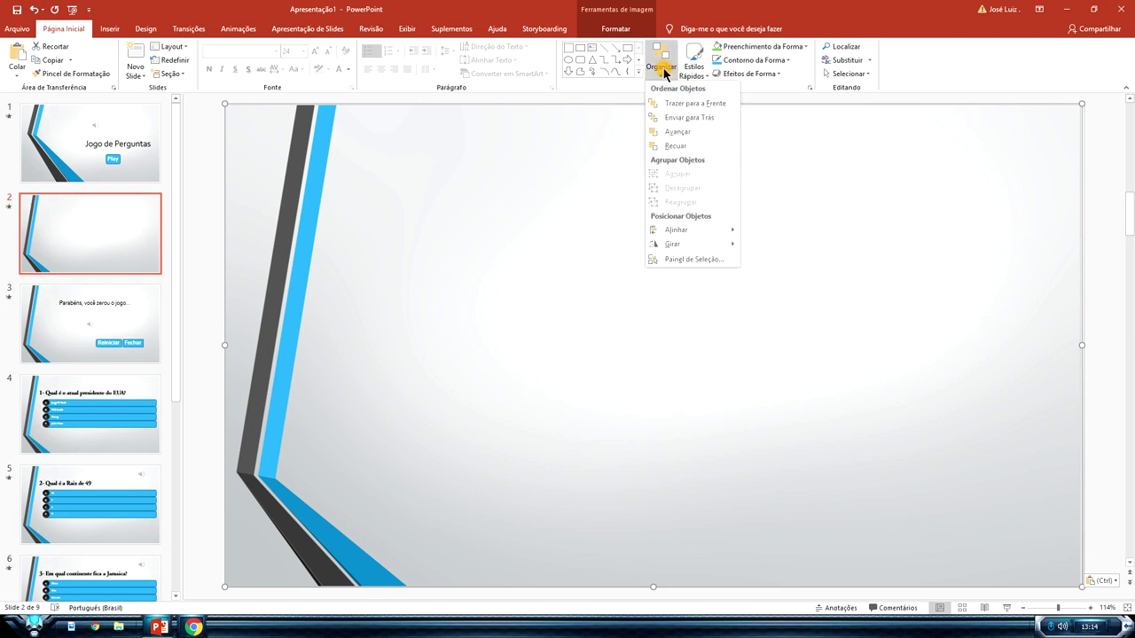
{"action": "left_click", "coordinate": [699, 118]}
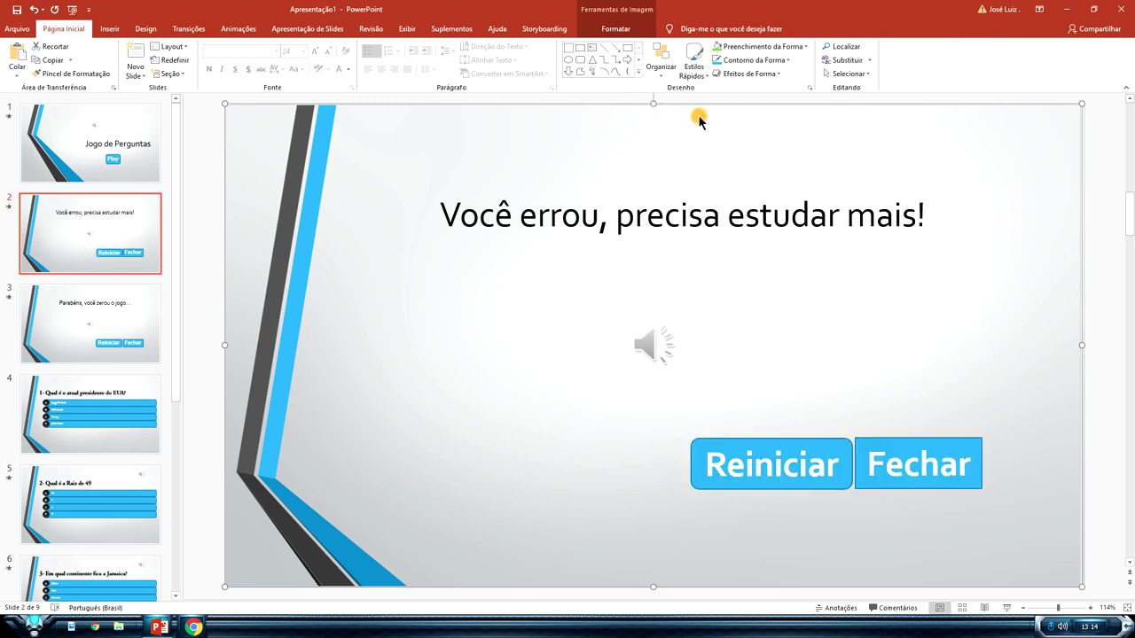
{"action": "right_click", "coordinate": [253, 121]}
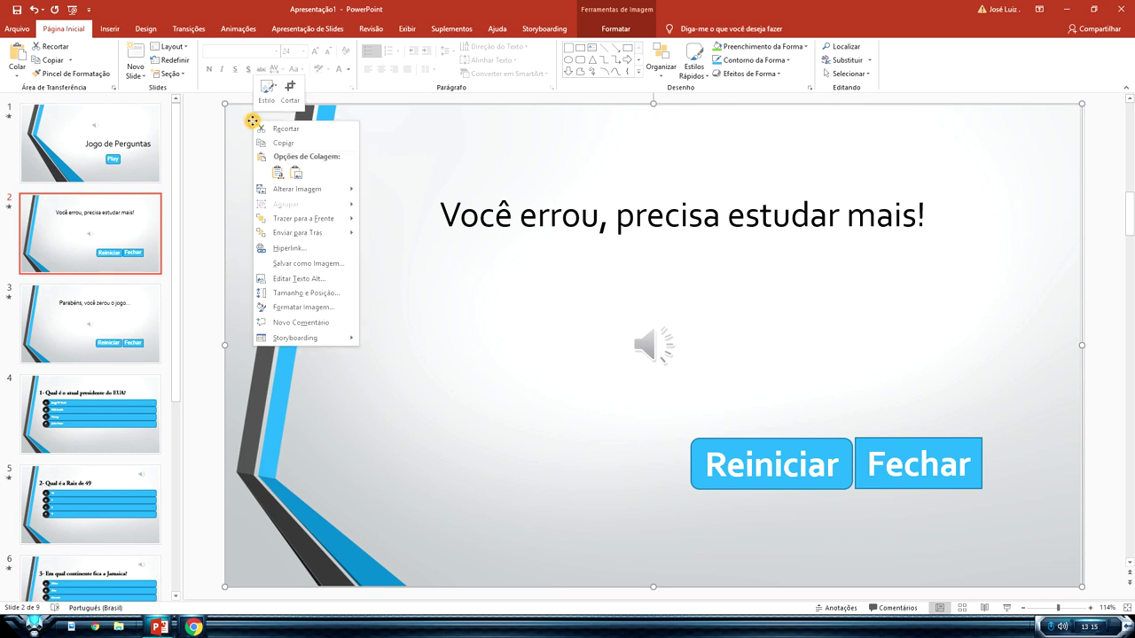
{"action": "left_click", "coordinate": [240, 164]}
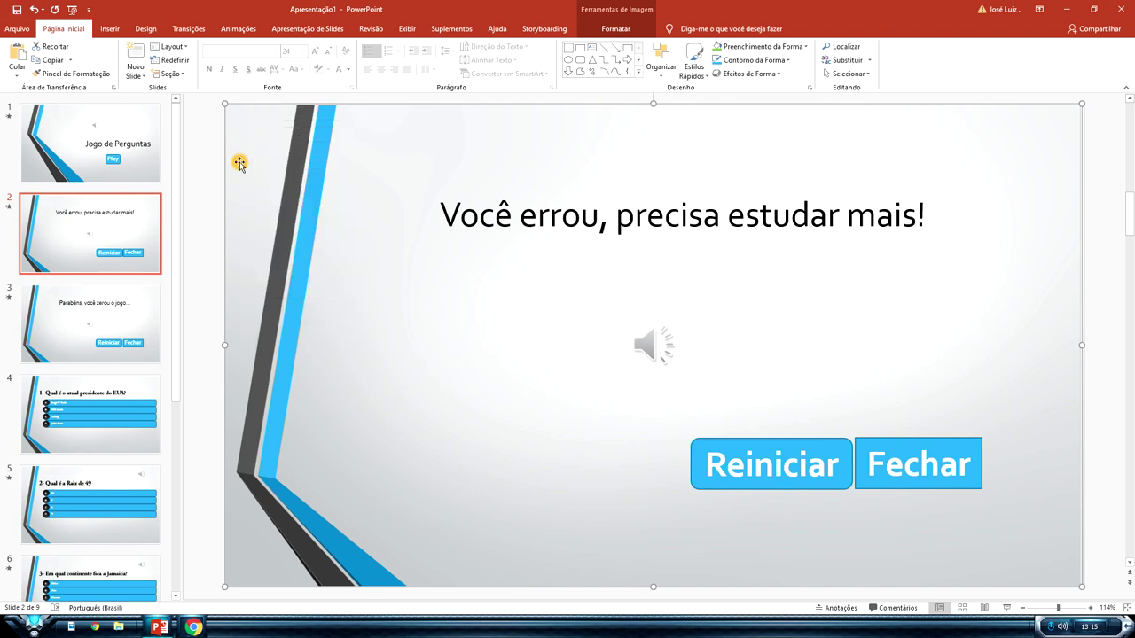
{"action": "left_click", "coordinate": [1129, 202]}
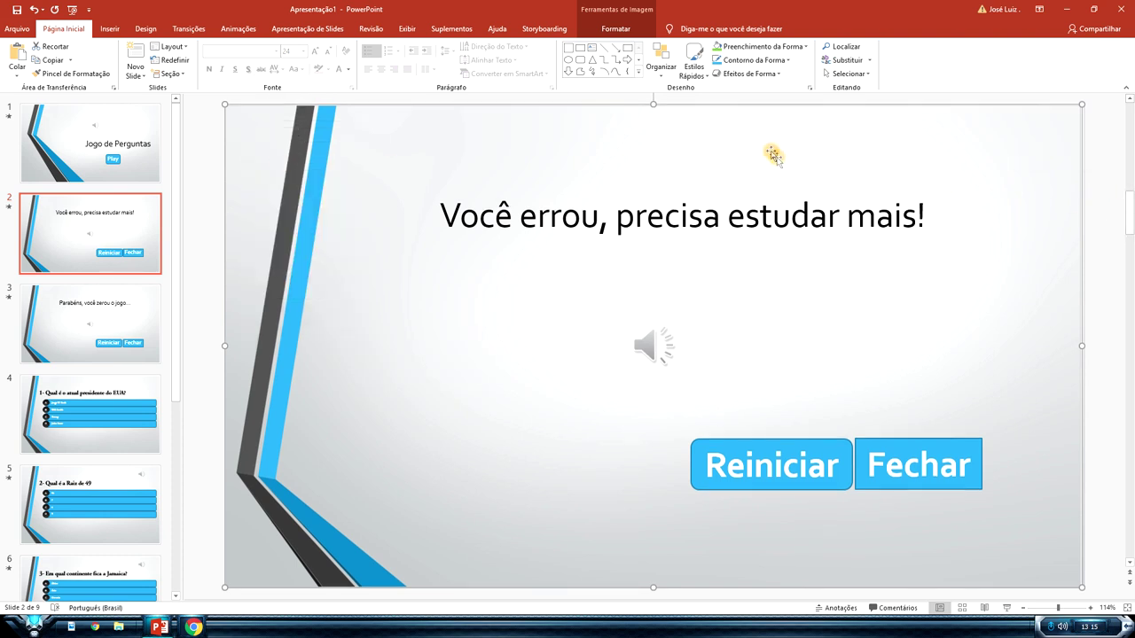
Hyperlink slide 2's background image to slide 2 via 'Colocar neste documento', then go to slide 3.
{"action": "right_click", "coordinate": [757, 131]}
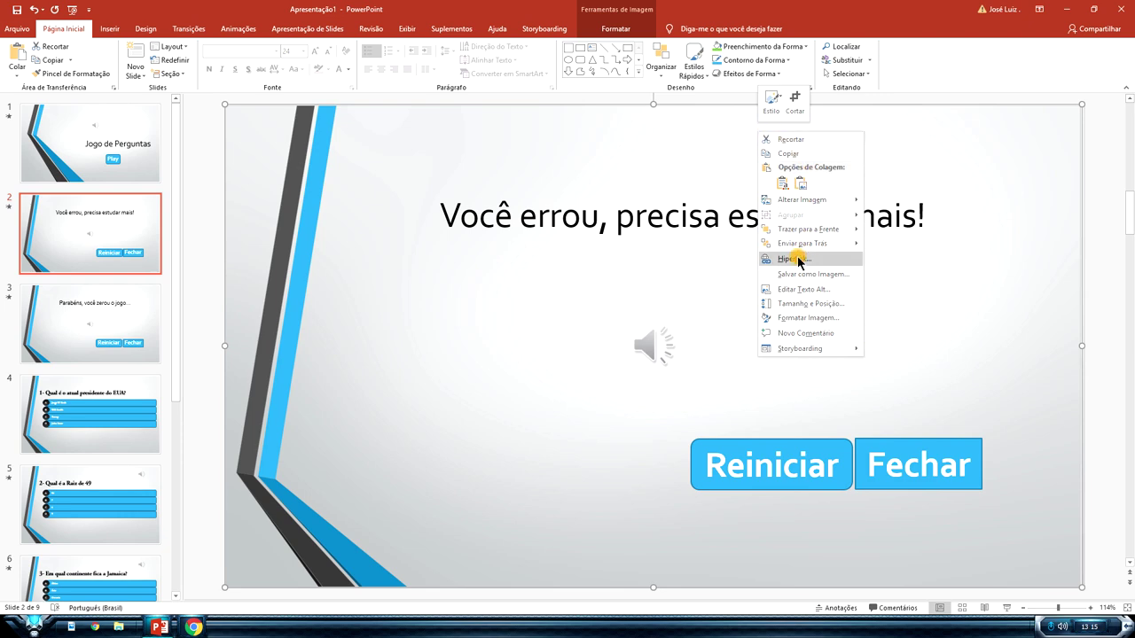
{"action": "left_click", "coordinate": [793, 258]}
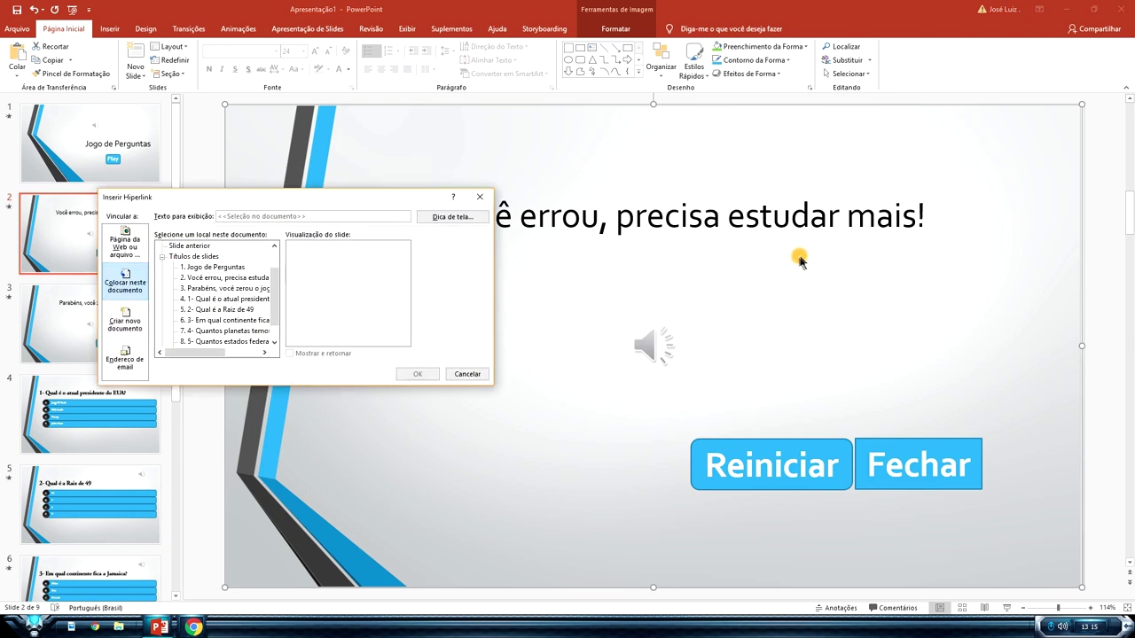
{"action": "left_click", "coordinate": [229, 277]}
{"action": "left_click", "coordinate": [417, 373]}
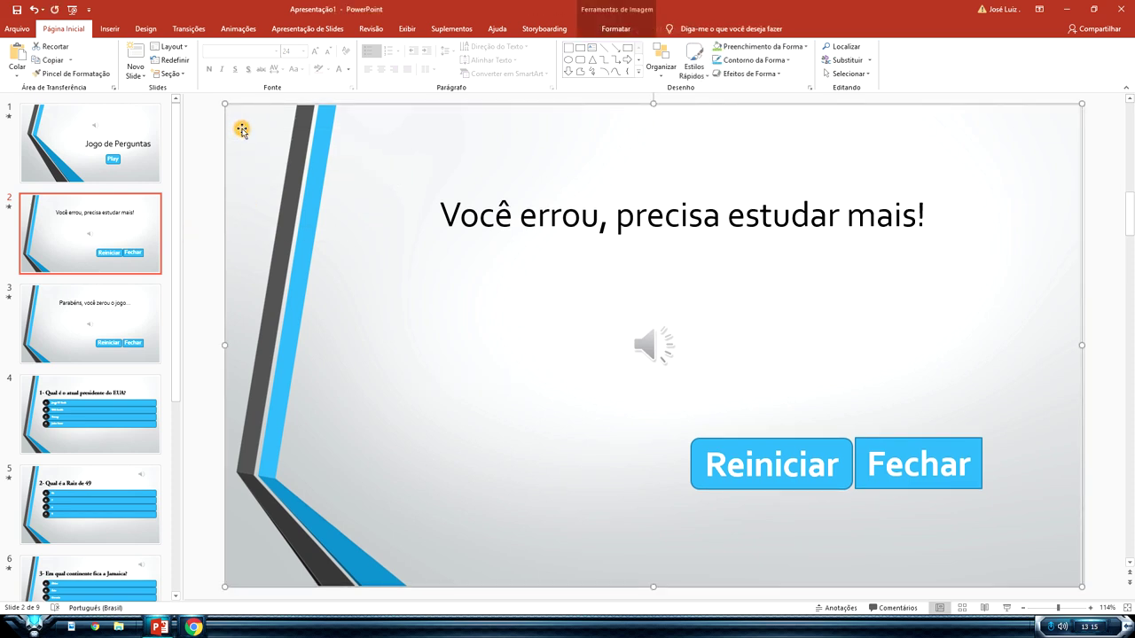
{"action": "left_click", "coordinate": [156, 298]}
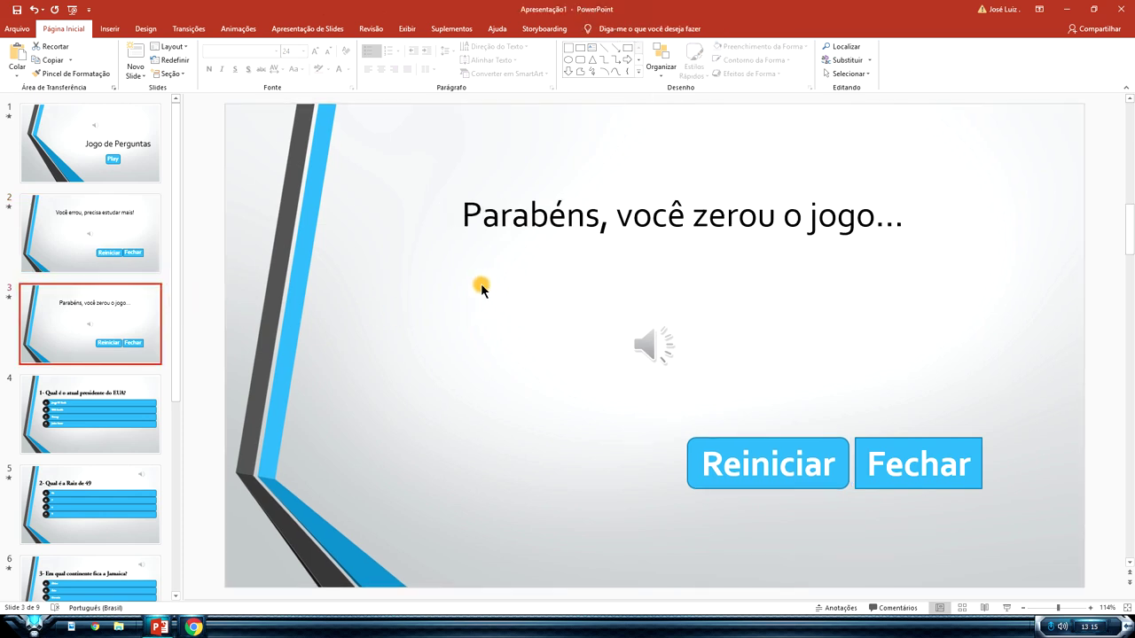
Paste the background image onto slide 3 and send it behind the title and buttons.
{"action": "key", "text": "ctrl+v"}
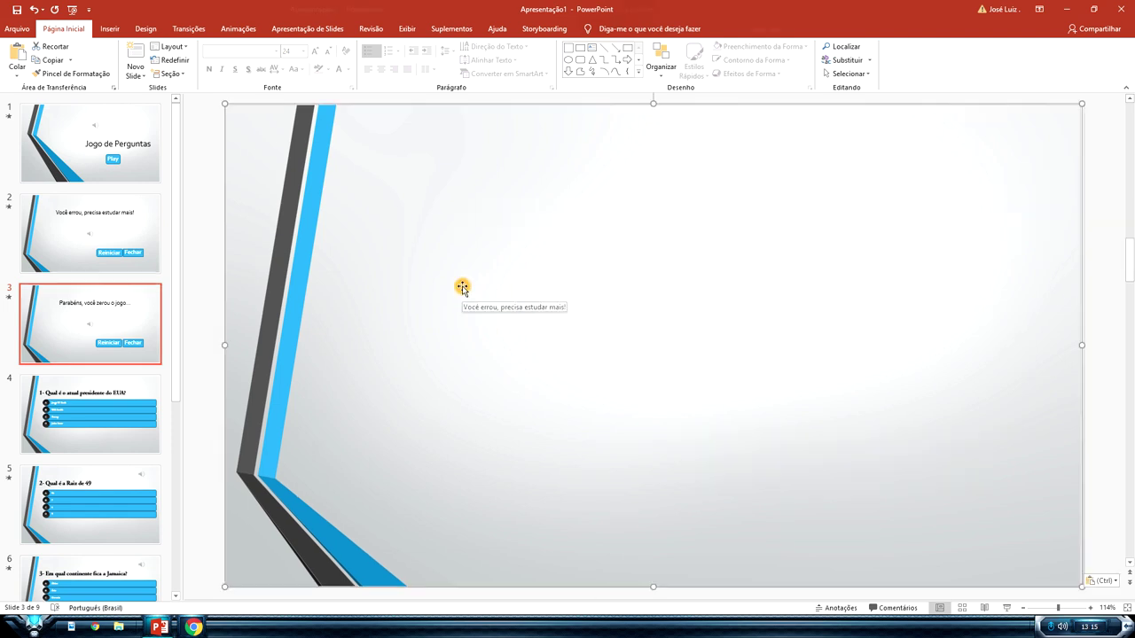
{"action": "left_click", "coordinate": [660, 58]}
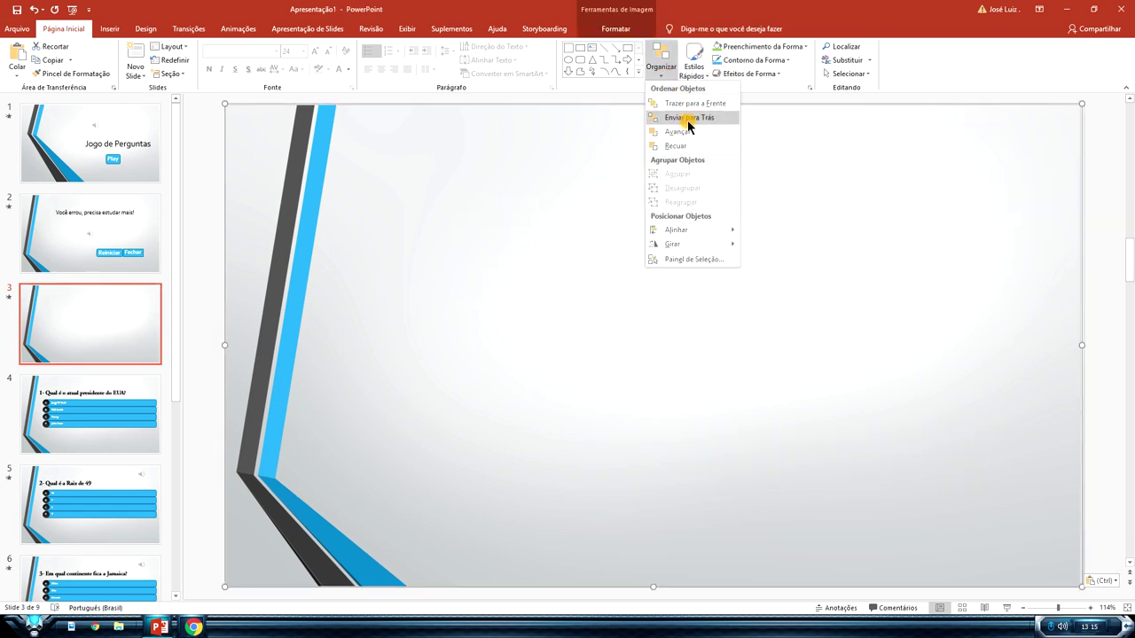
{"action": "left_click", "coordinate": [688, 118]}
{"action": "right_click", "coordinate": [1041, 139]}
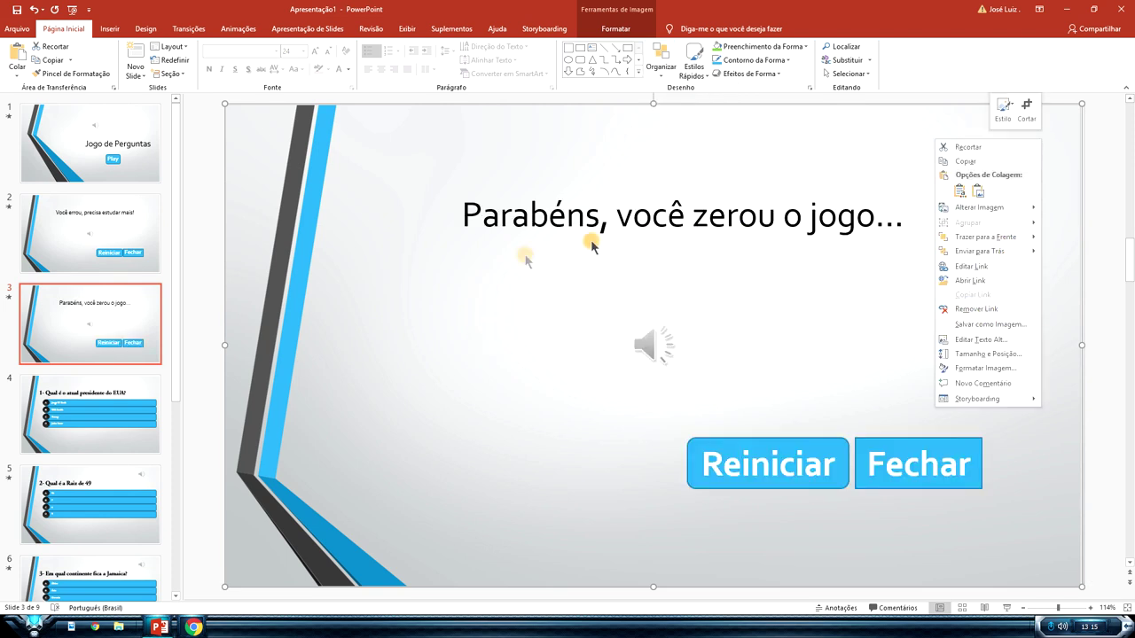
{"action": "left_click", "coordinate": [137, 403]}
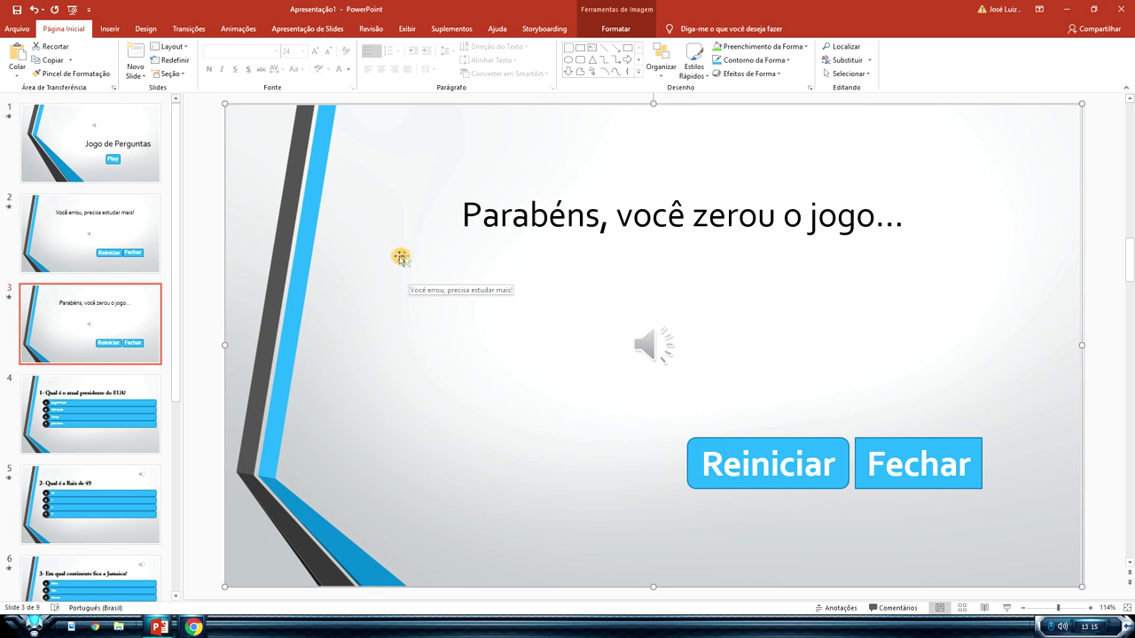
{"action": "key", "text": "ctrl+v"}
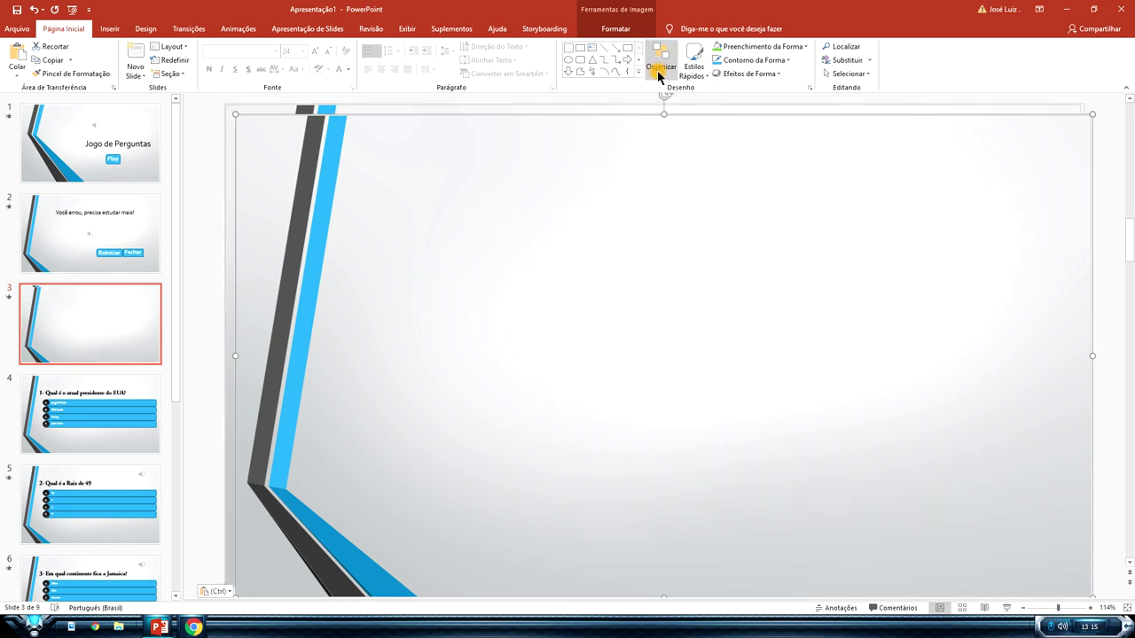
{"action": "left_click", "coordinate": [660, 73]}
{"action": "left_click", "coordinate": [679, 116]}
Paste the background image on slides 4 and 5, sending it behind each question and answers.
{"action": "left_click", "coordinate": [89, 414]}
{"action": "key", "text": "ctrl+v"}
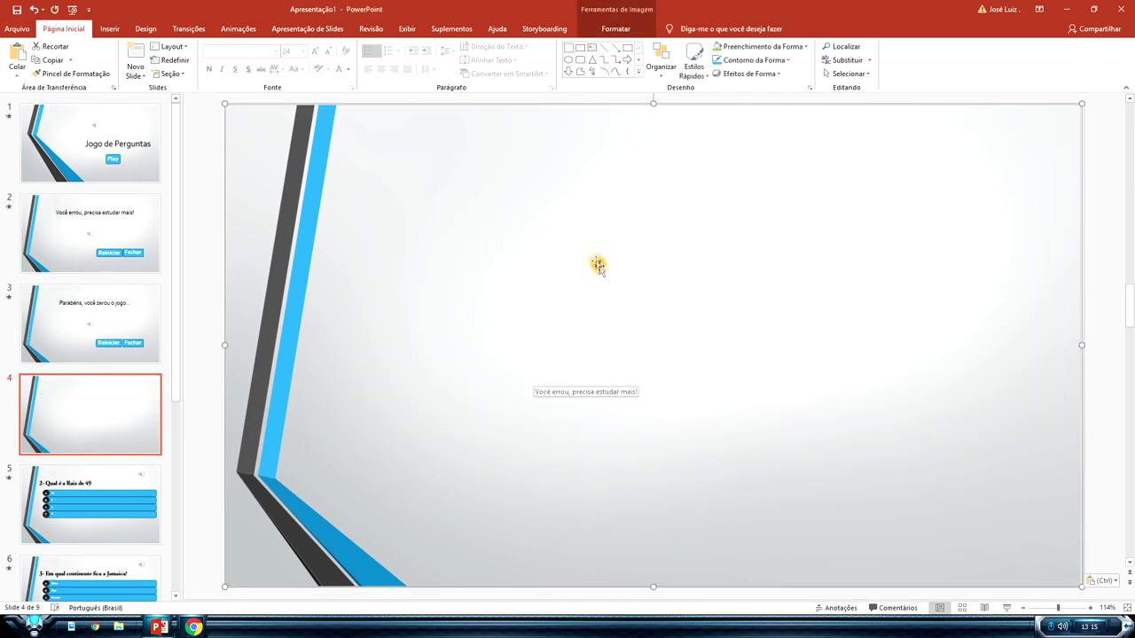
{"action": "left_click", "coordinate": [661, 71]}
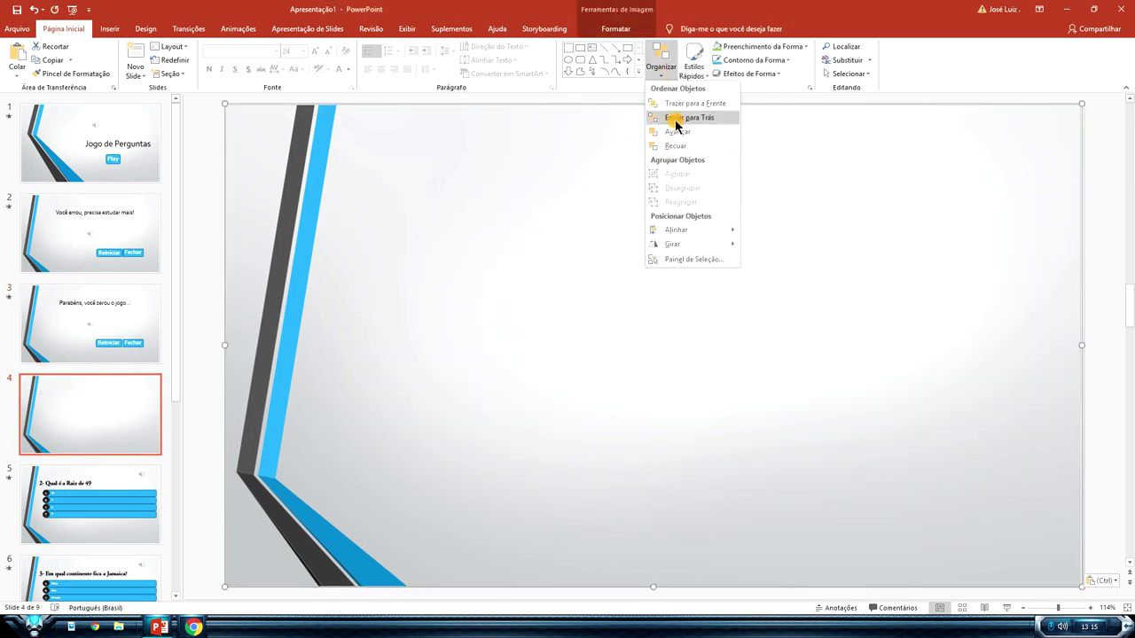
{"action": "left_click", "coordinate": [678, 124]}
{"action": "left_click", "coordinate": [127, 494]}
{"action": "key", "text": "ctrl+v"}
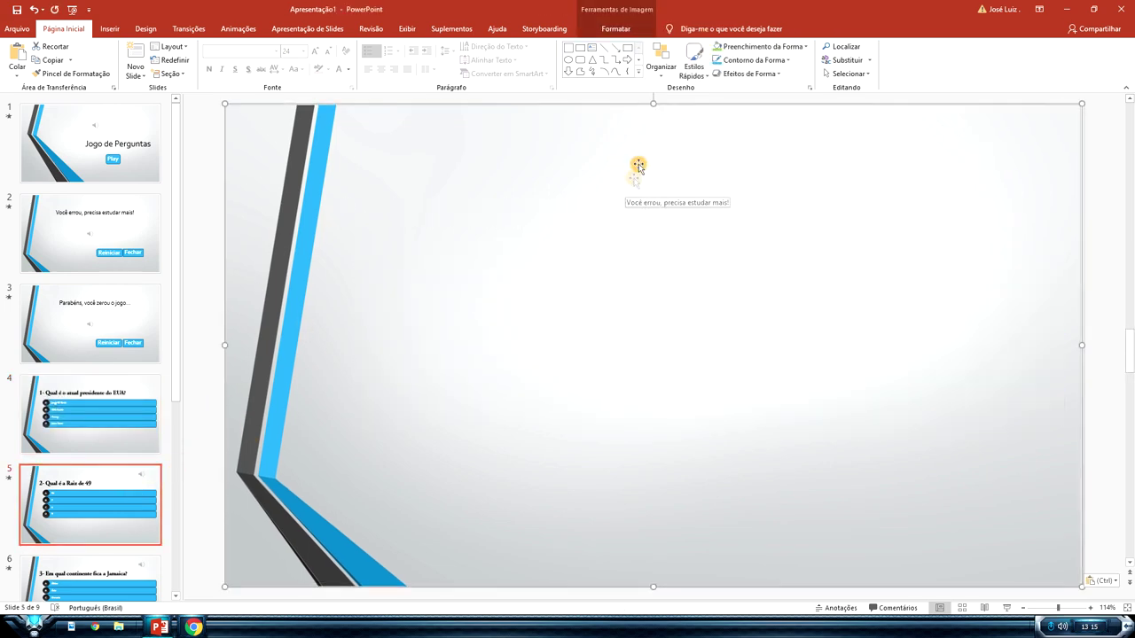
{"action": "left_click", "coordinate": [661, 60]}
{"action": "left_click", "coordinate": [679, 117]}
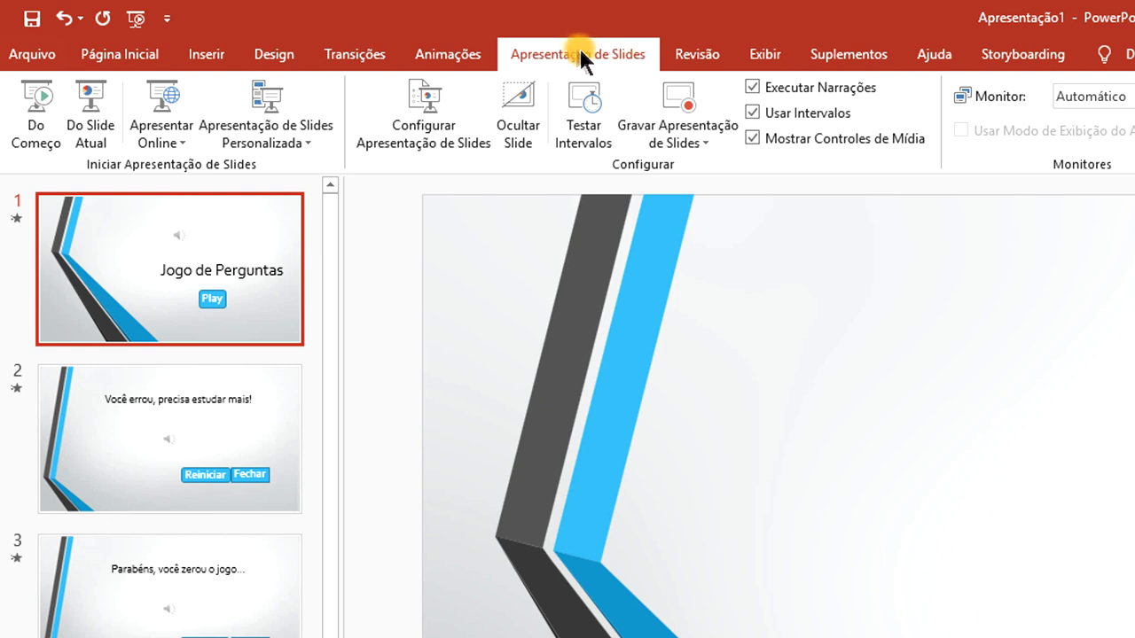
Set the show type to 'Apresentada em um quiosque (tela inteira)' and start the slideshow with F5.
{"action": "left_click", "coordinate": [424, 122]}
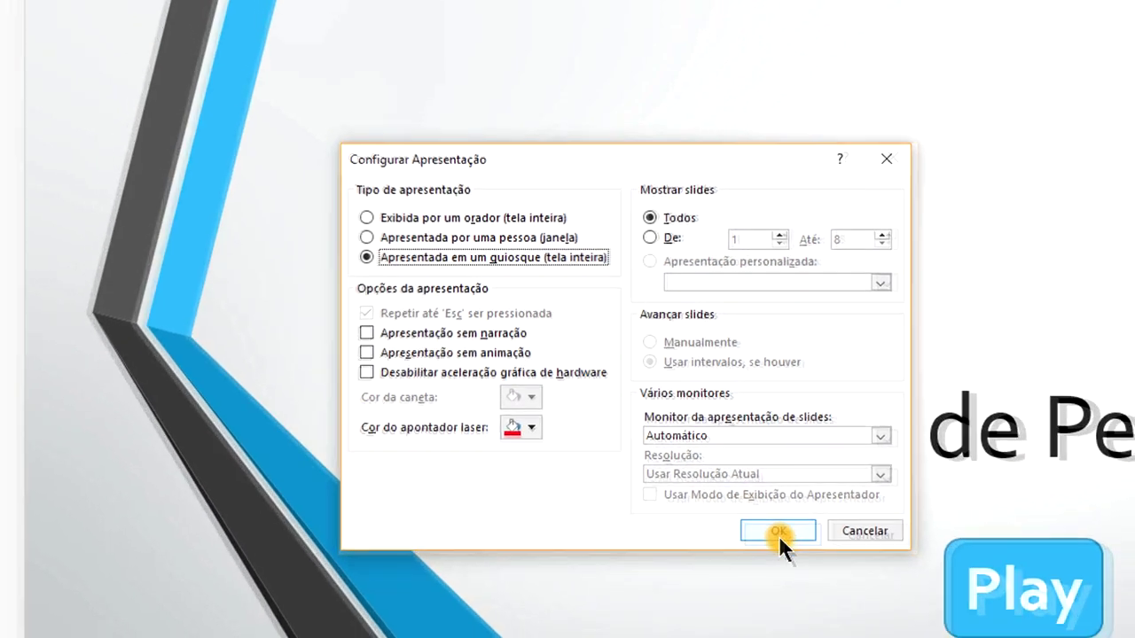
{"action": "left_click", "coordinate": [794, 550]}
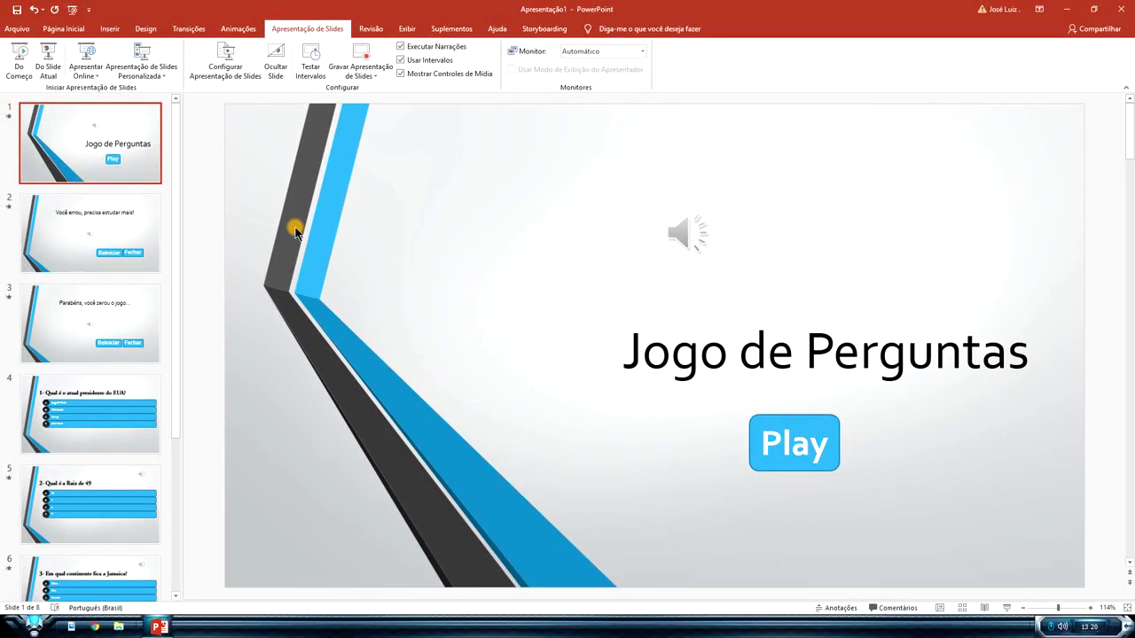
{"action": "key", "text": "F5"}
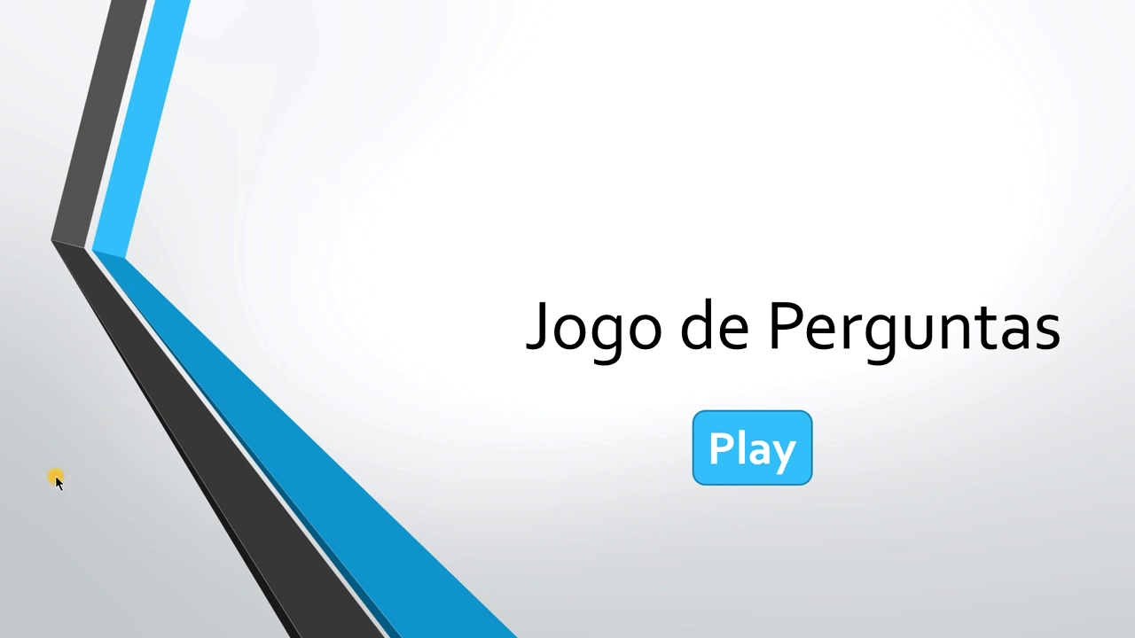
Click Play, pick a wrong answer to reach 'Você errou', then close the slideshow.
{"action": "left_click", "coordinate": [738, 429]}
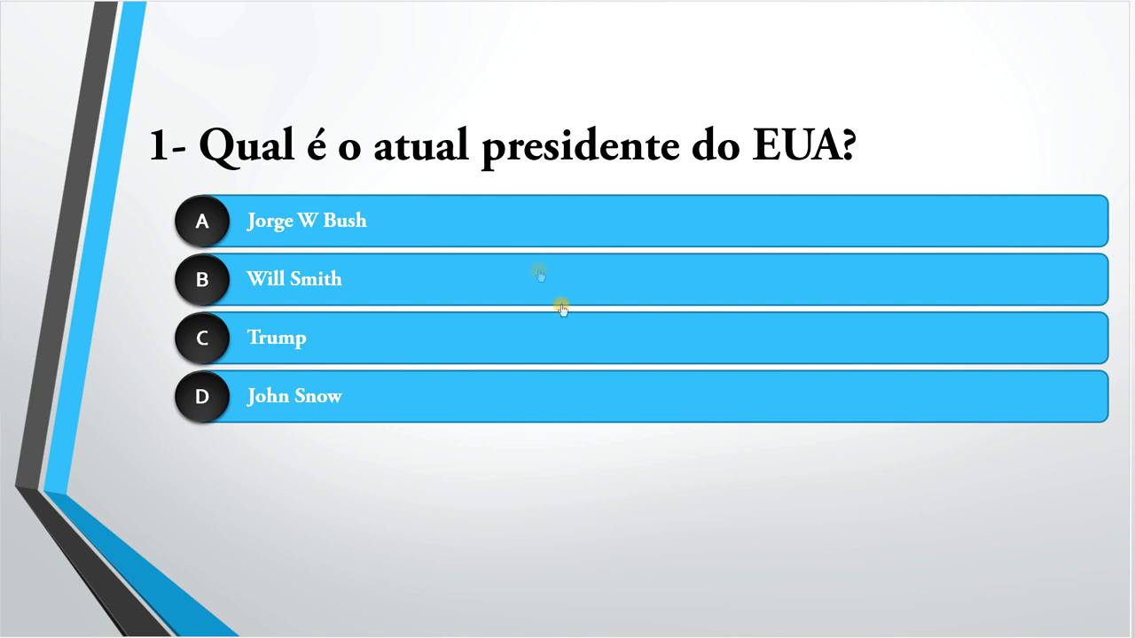
{"action": "left_click", "coordinate": [468, 49]}
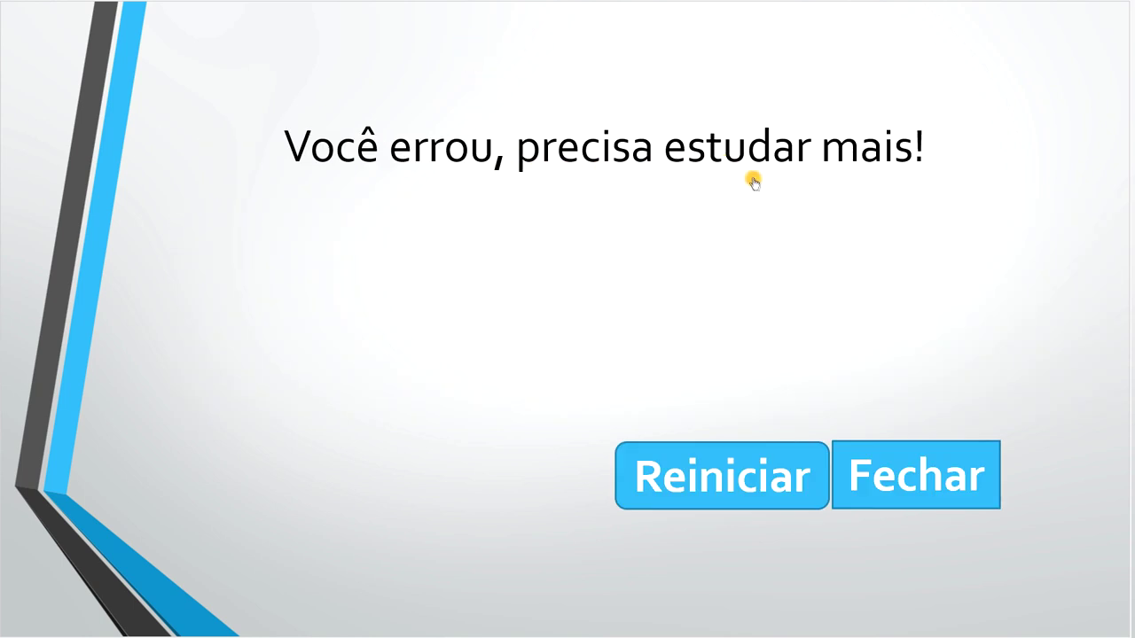
{"action": "left_click", "coordinate": [933, 463]}
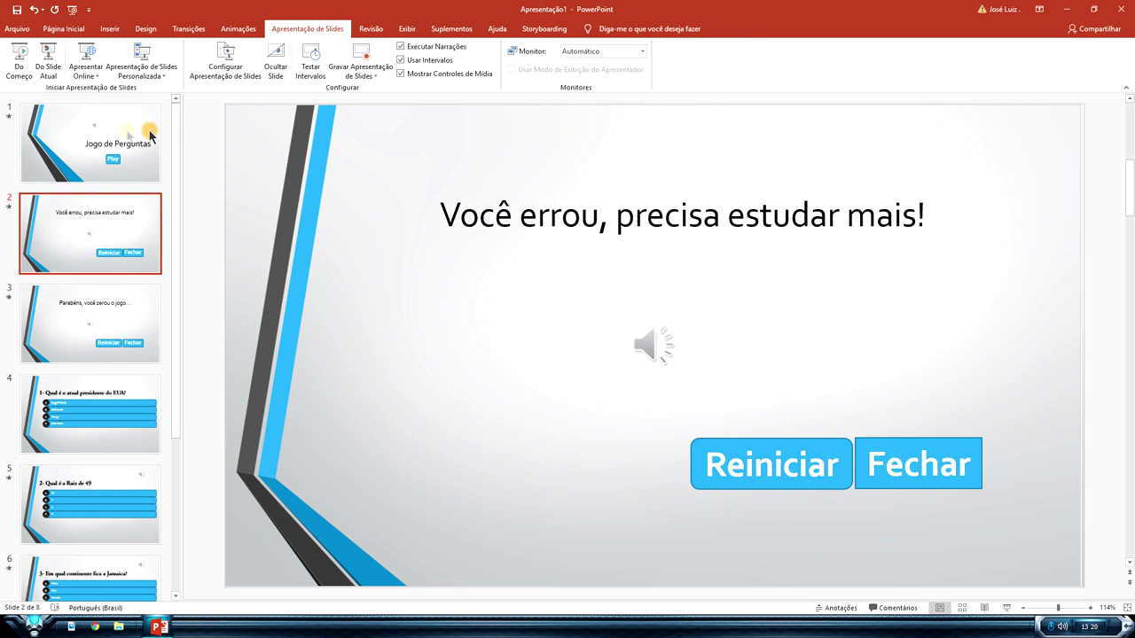
Display the 'Jogo de Perguntas' title slide in the editing area, then select and deselect its title.
{"action": "left_click", "coordinate": [157, 138]}
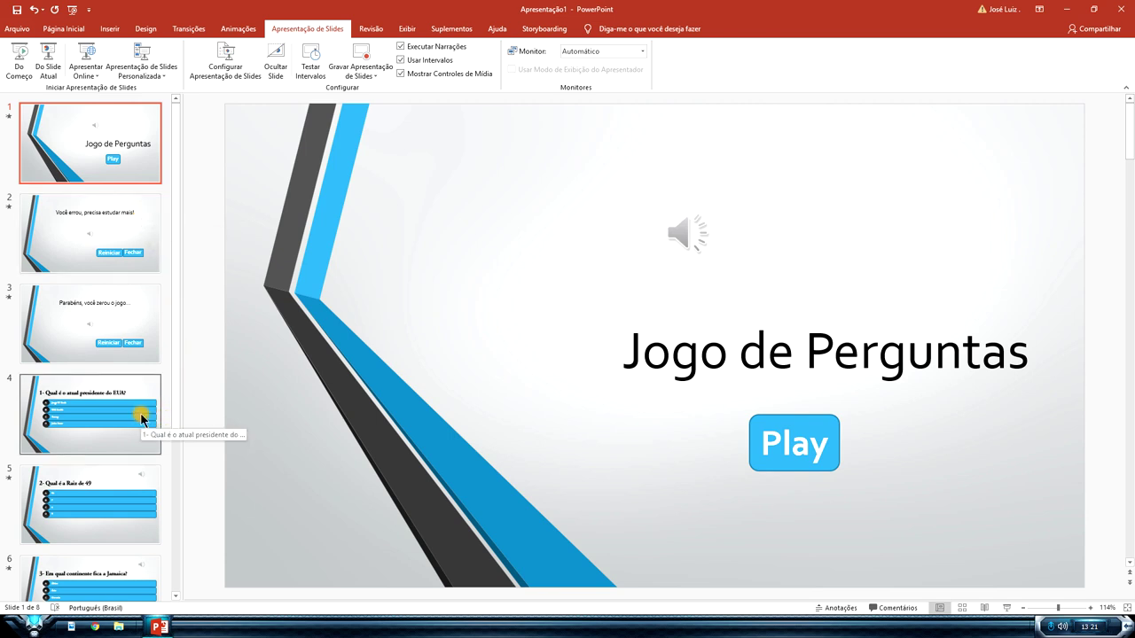
{"action": "left_click", "coordinate": [501, 201]}
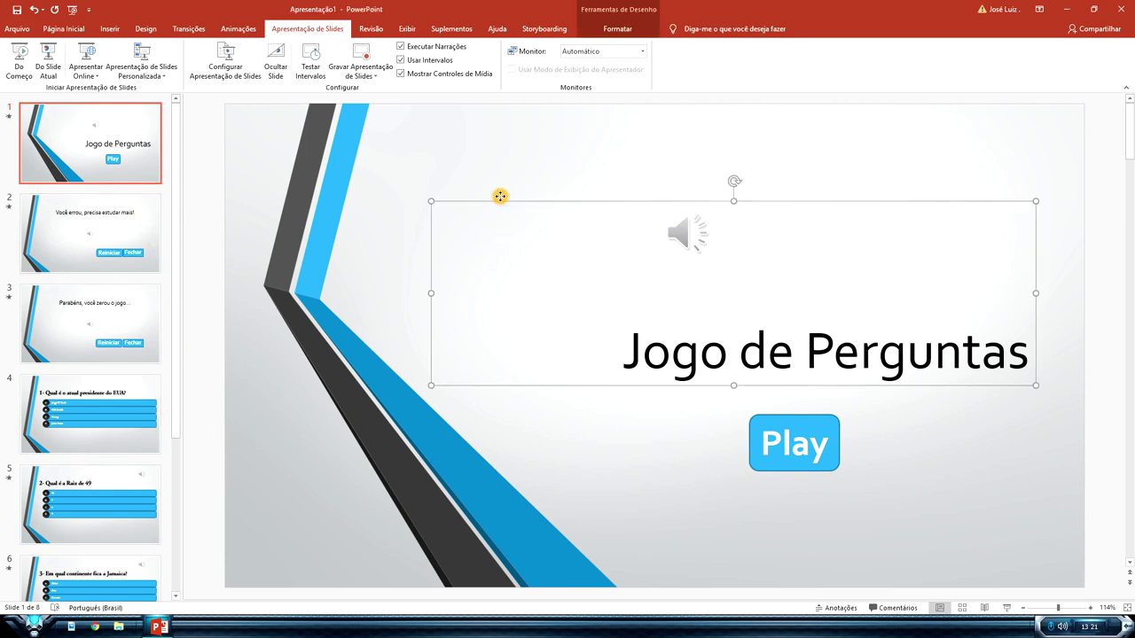
{"action": "left_click", "coordinate": [530, 138]}
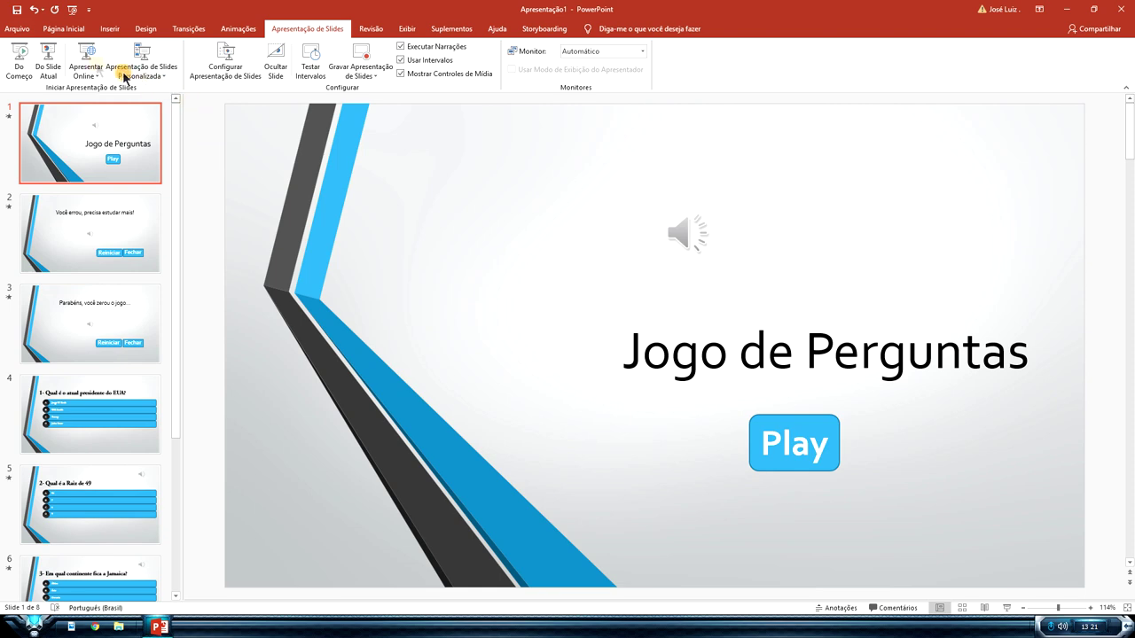
Save the deck as 'Jogo de Perguntas' inside a new desktop folder named 'Jogo de Perguntas'.
{"action": "left_click", "coordinate": [20, 29]}
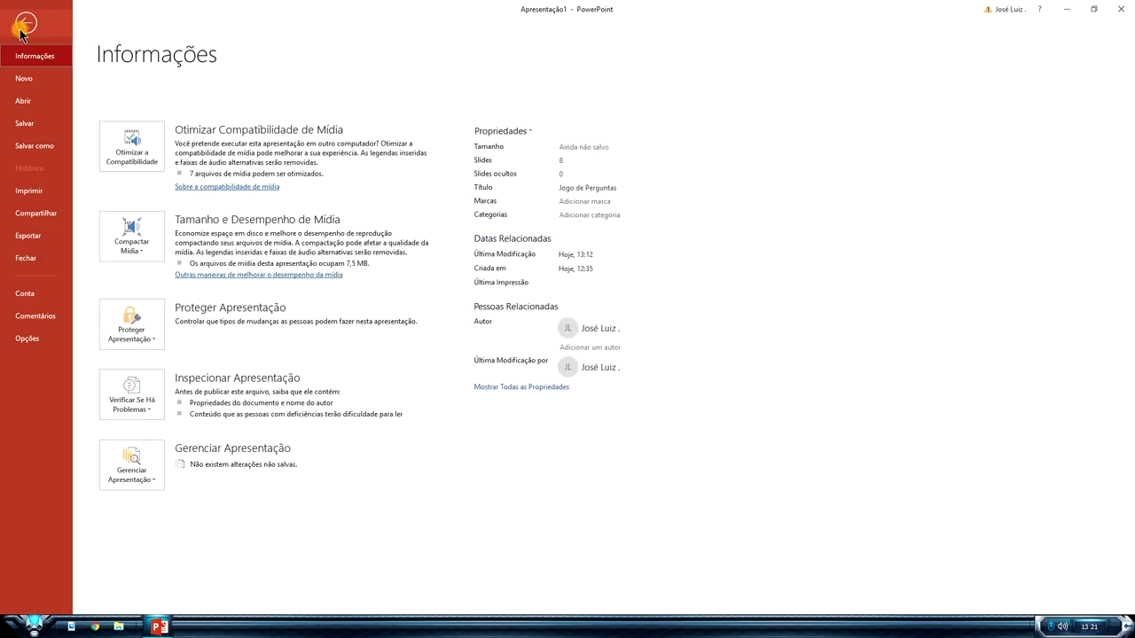
{"action": "left_click", "coordinate": [40, 147]}
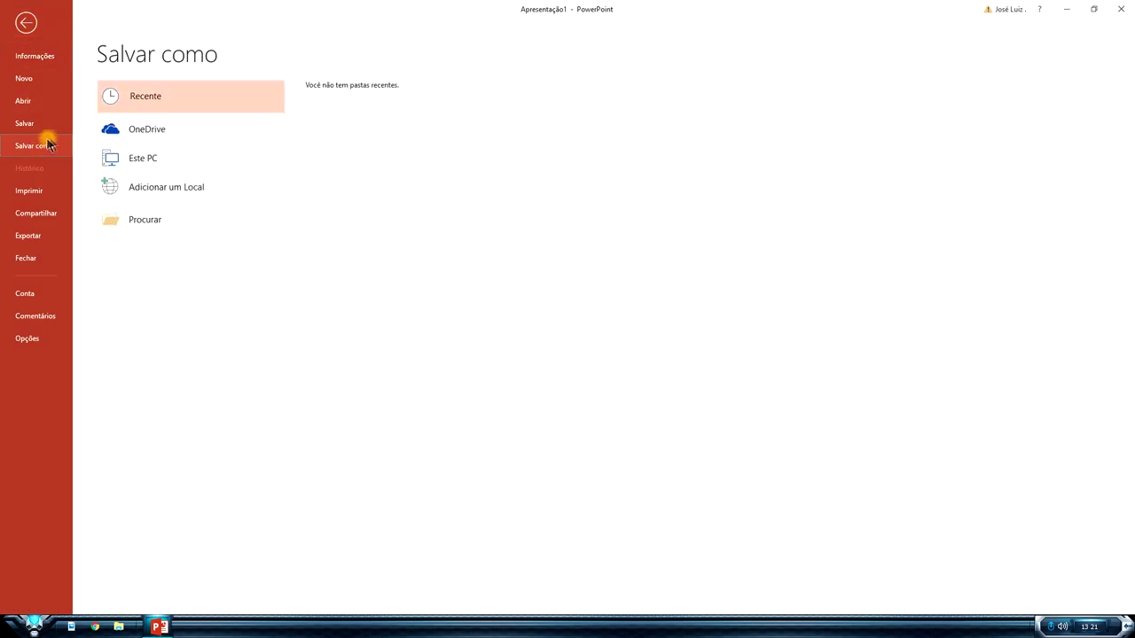
{"action": "left_click", "coordinate": [161, 225]}
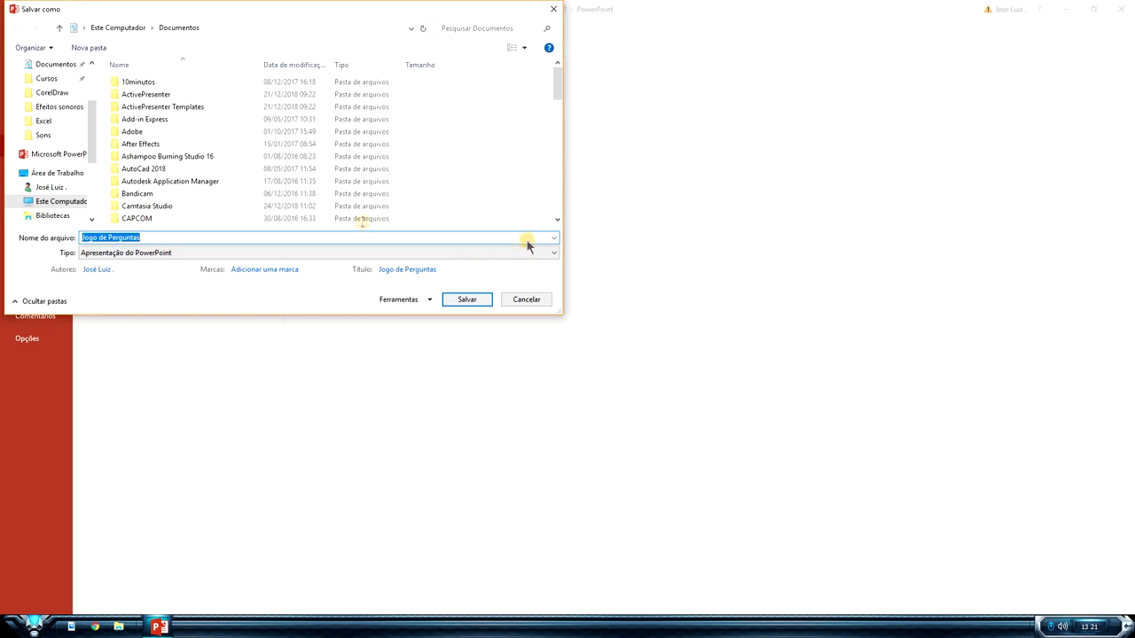
{"action": "left_click", "coordinate": [57, 172]}
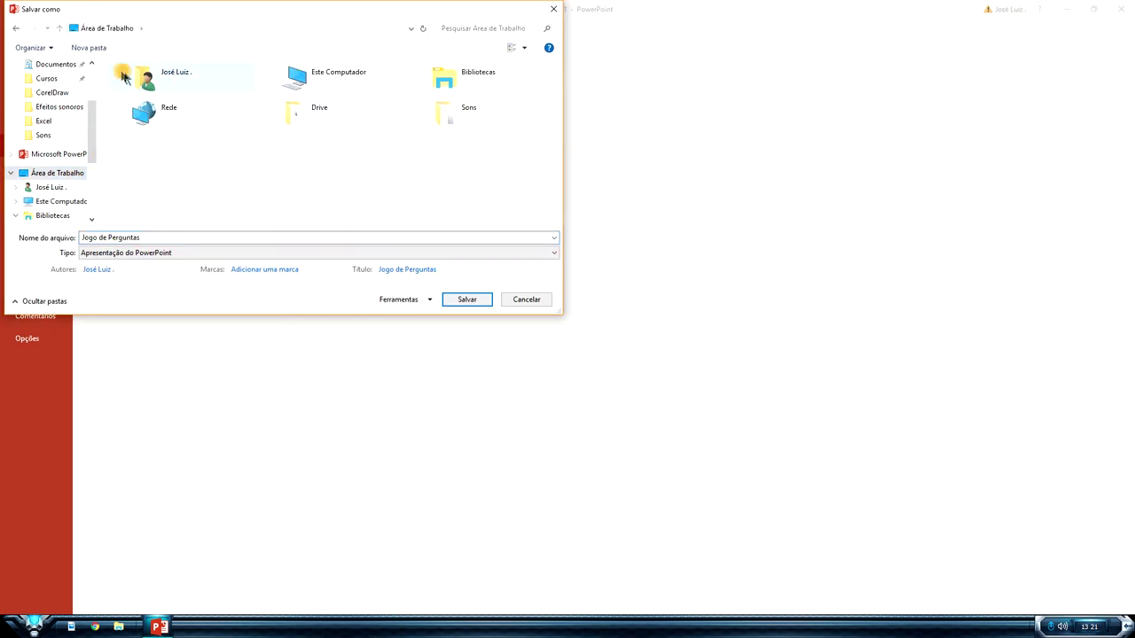
{"action": "left_click", "coordinate": [89, 47]}
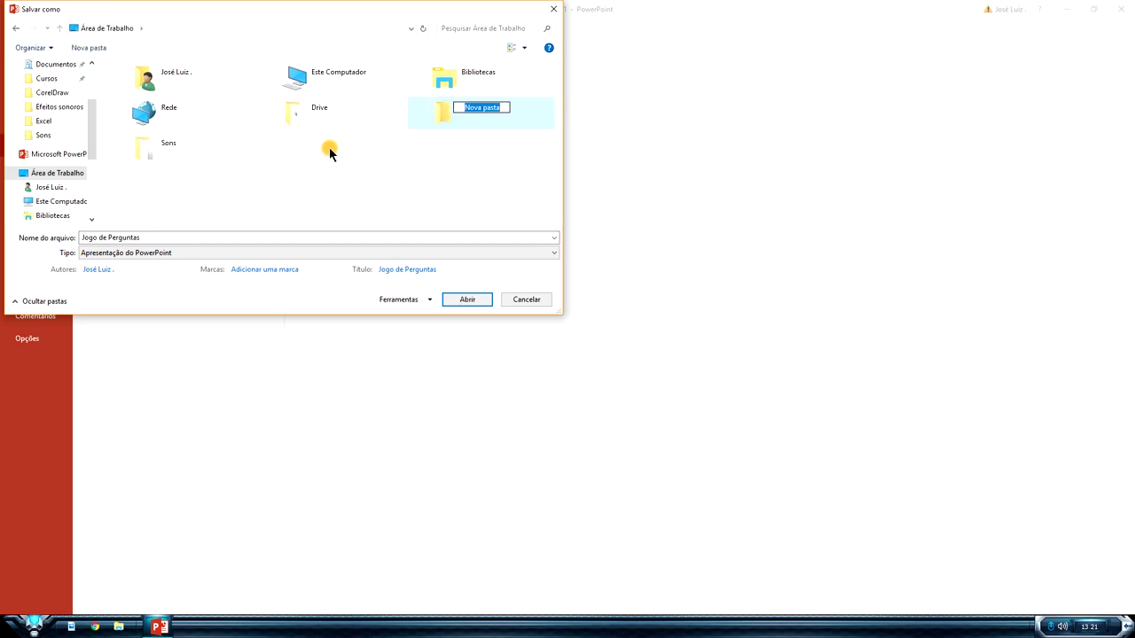
{"action": "type", "text": "Jogo de Perguntas"}
{"action": "left_click", "coordinate": [482, 197]}
{"action": "double_click", "coordinate": [474, 113]}
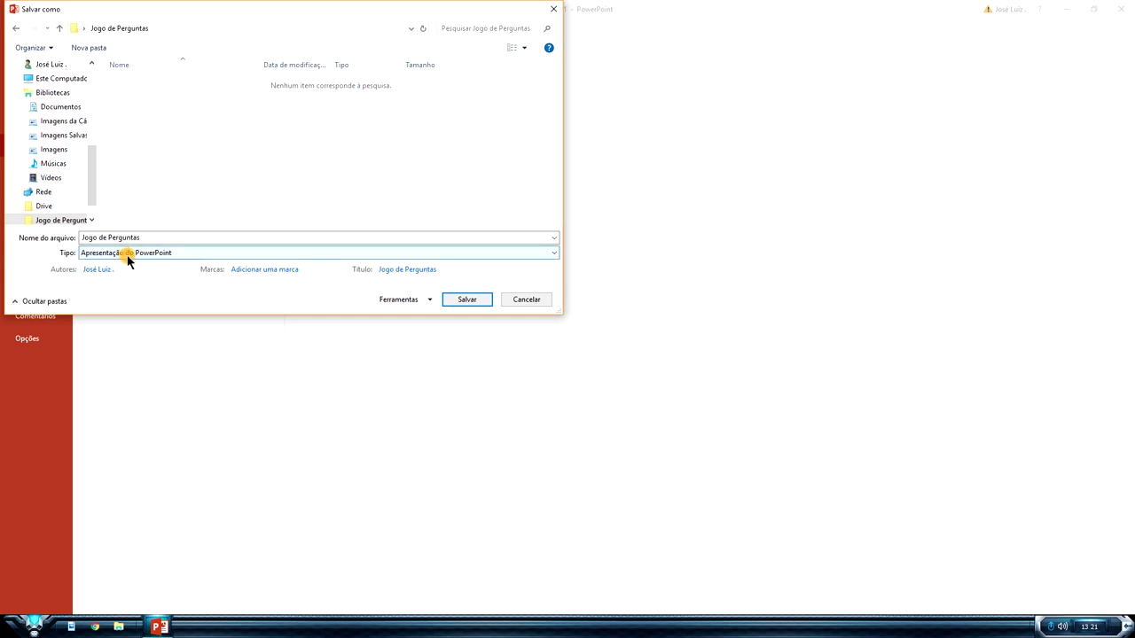
{"action": "left_click", "coordinate": [479, 301]}
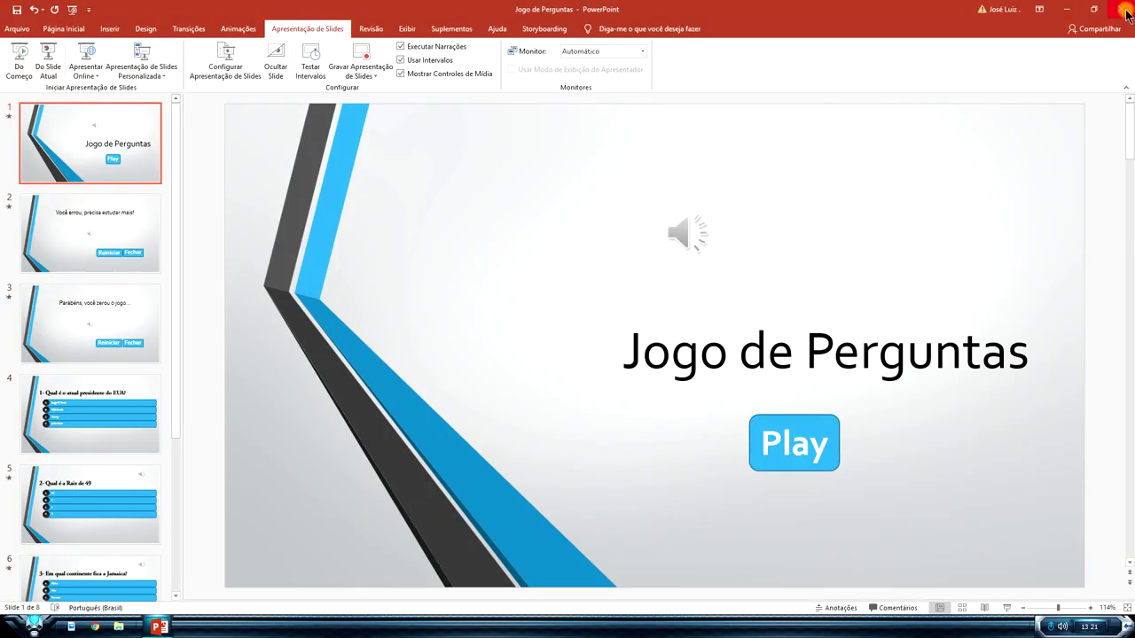
Close PowerPoint and reopen 'Jogo de Perguntas' from its desktop folder.
{"action": "left_click", "coordinate": [1126, 11]}
{"action": "double_click", "coordinate": [22, 142]}
{"action": "double_click", "coordinate": [224, 76]}
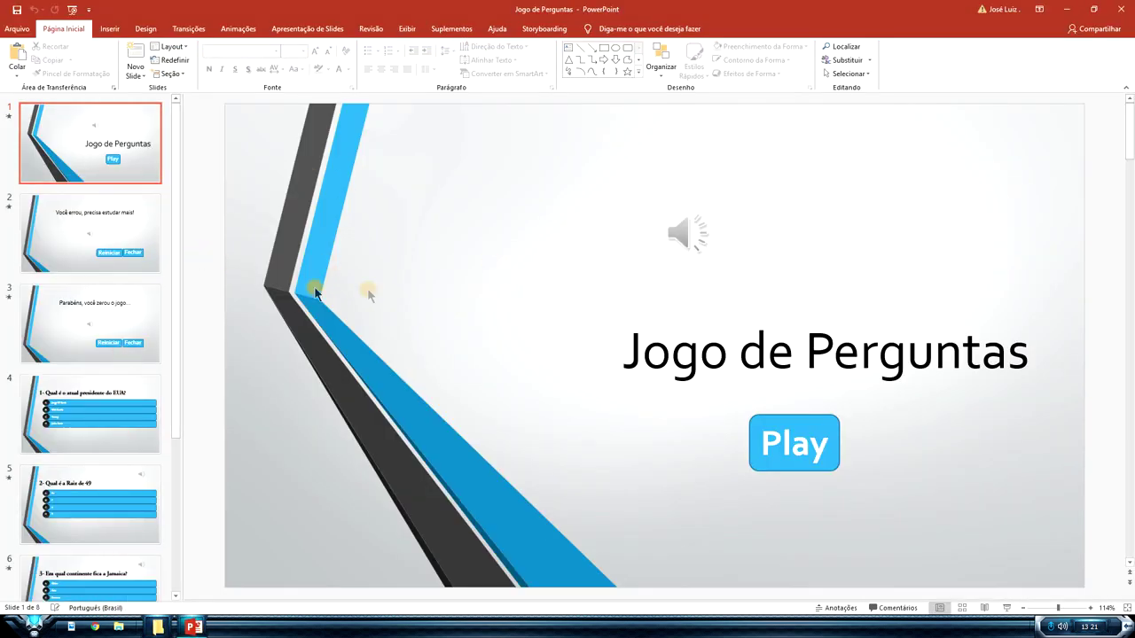
Save a copy as type 'Apresentação de Slides do PowerPoint' in the Jogo de Perguntas folder.
{"action": "left_click", "coordinate": [19, 29]}
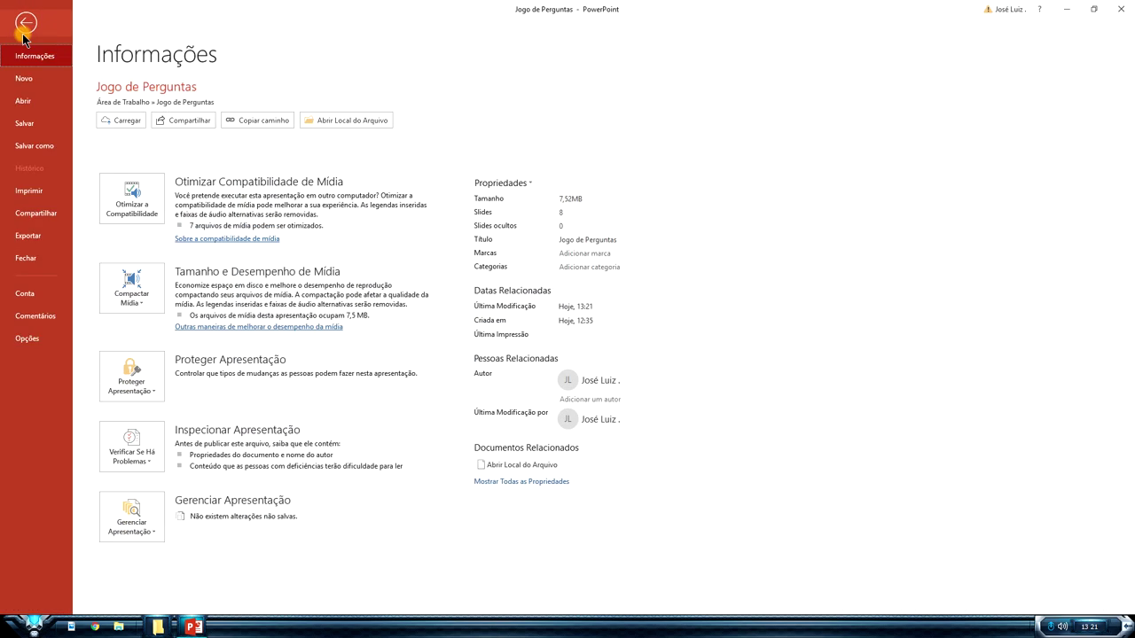
{"action": "left_click", "coordinate": [42, 146]}
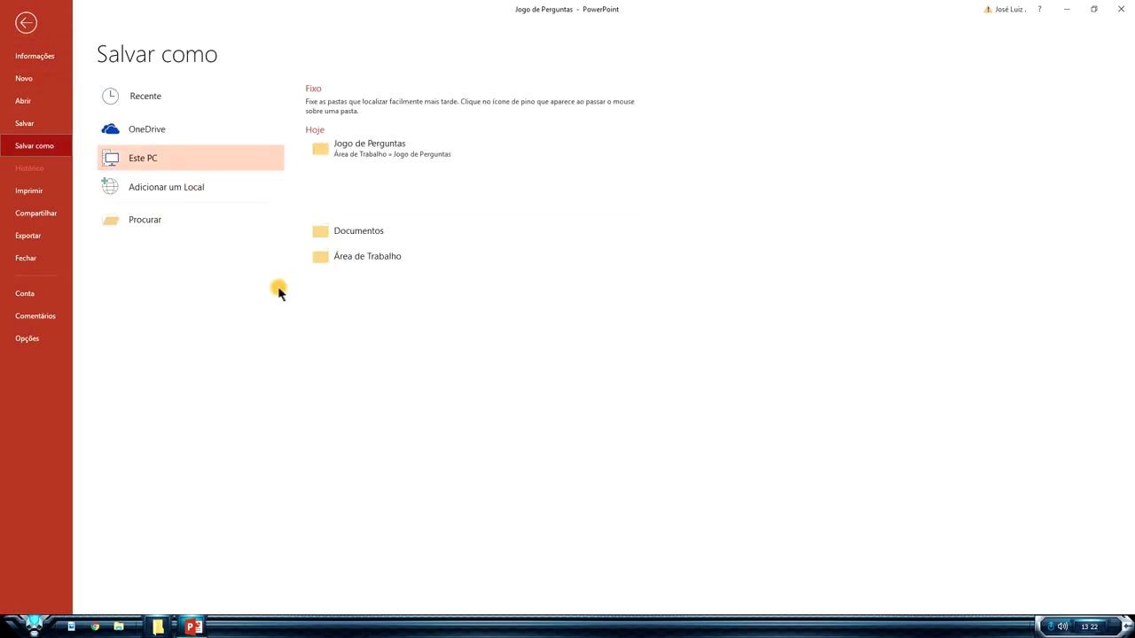
{"action": "left_click", "coordinate": [367, 145]}
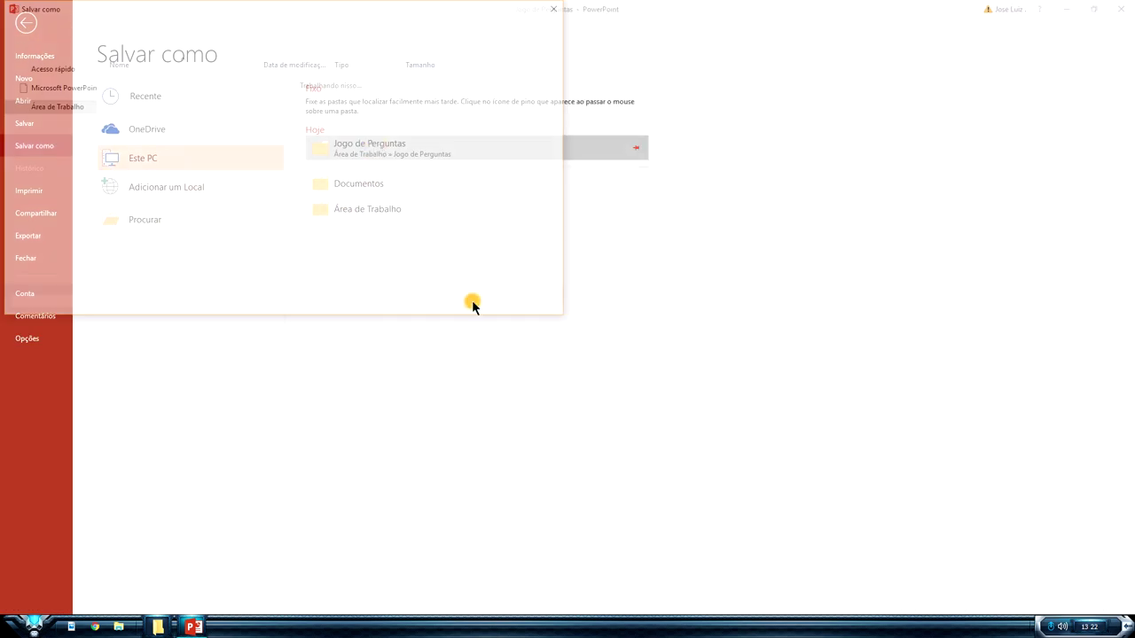
{"action": "left_click", "coordinate": [182, 254]}
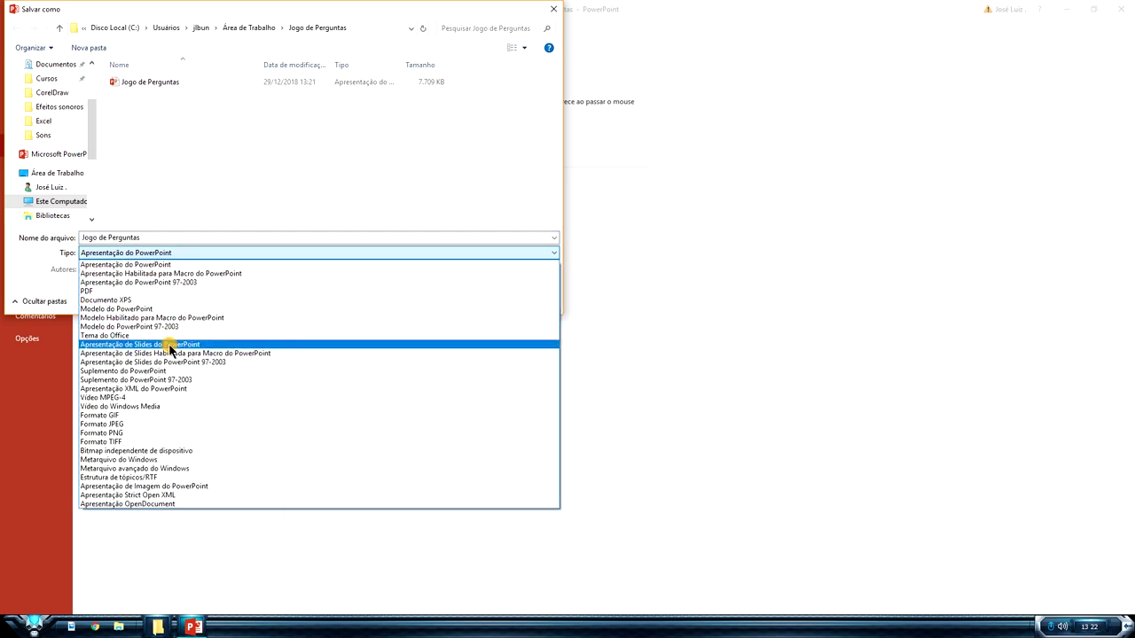
{"action": "left_click", "coordinate": [204, 345]}
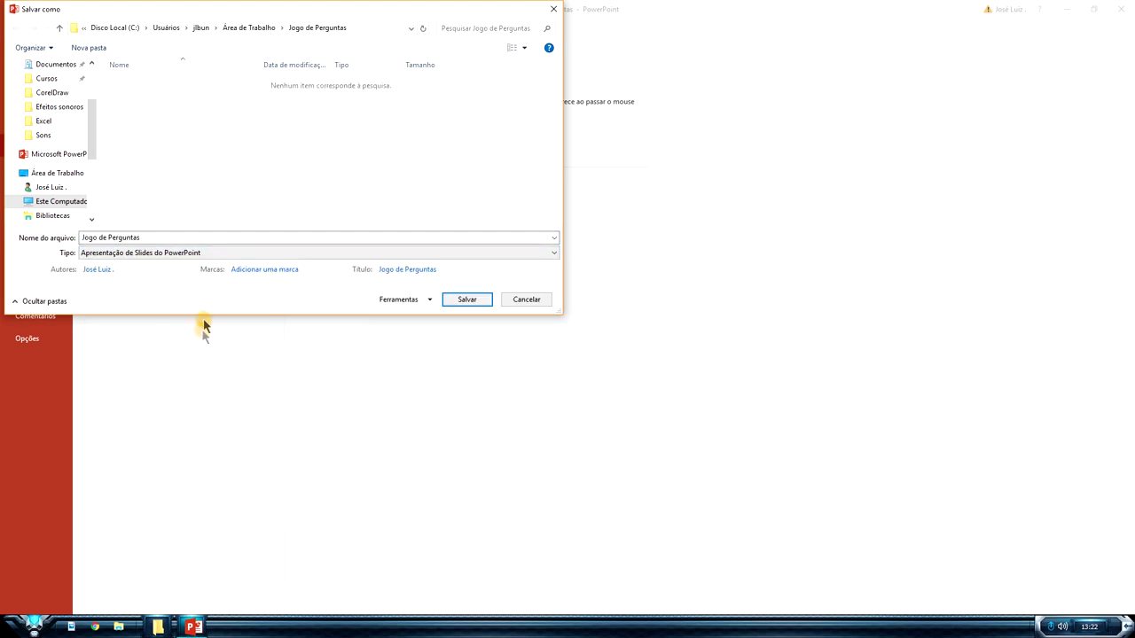
{"action": "left_click", "coordinate": [468, 299]}
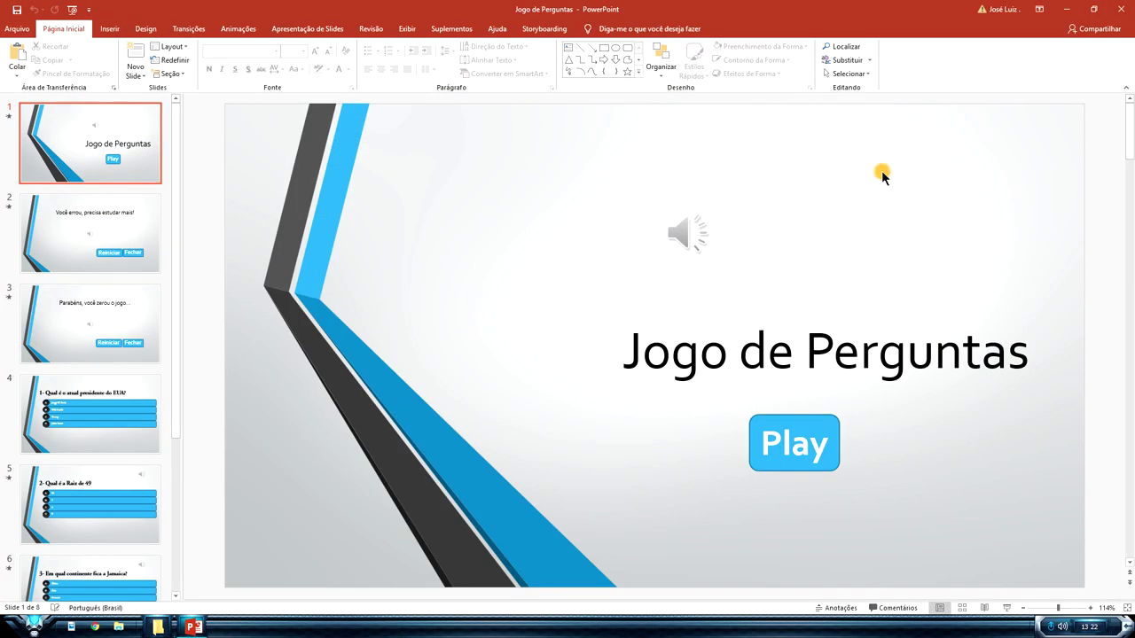
Close PowerPoint and launch the 'Jogo de Perguntas' PowerPoint Show file from Explorer.
{"action": "left_click", "coordinate": [1121, 8]}
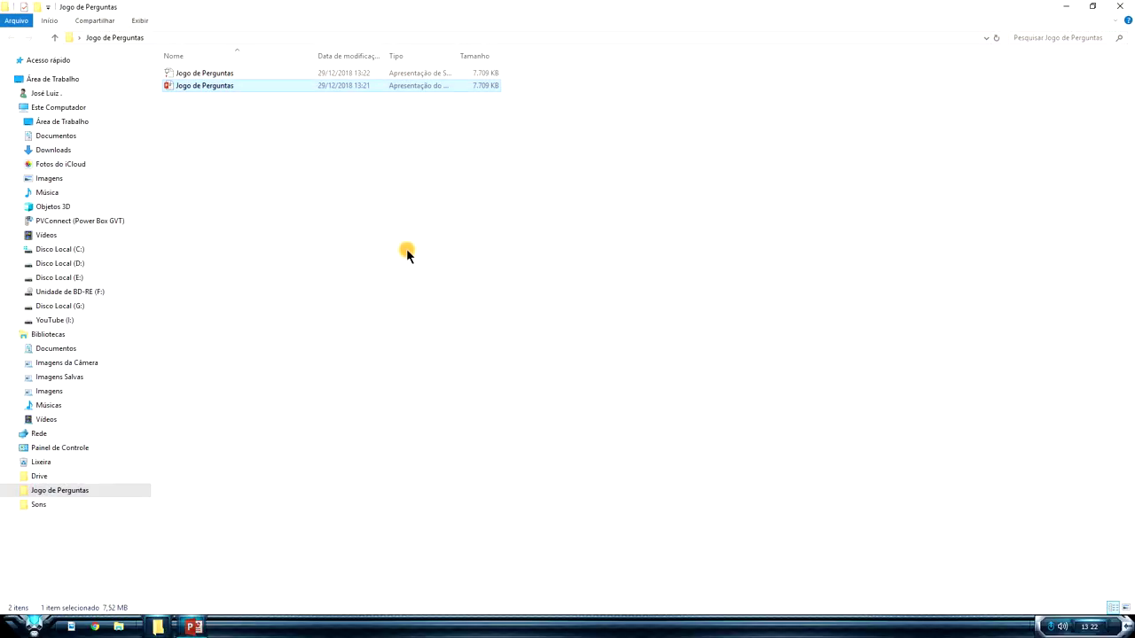
{"action": "left_click", "coordinate": [209, 142]}
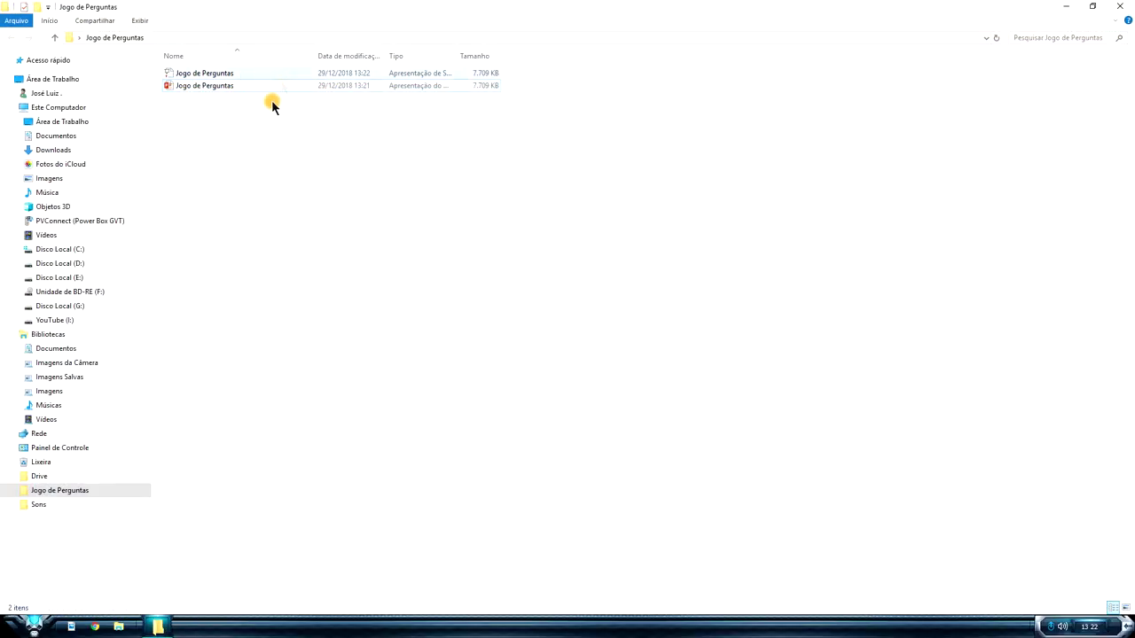
{"action": "double_click", "coordinate": [226, 74]}
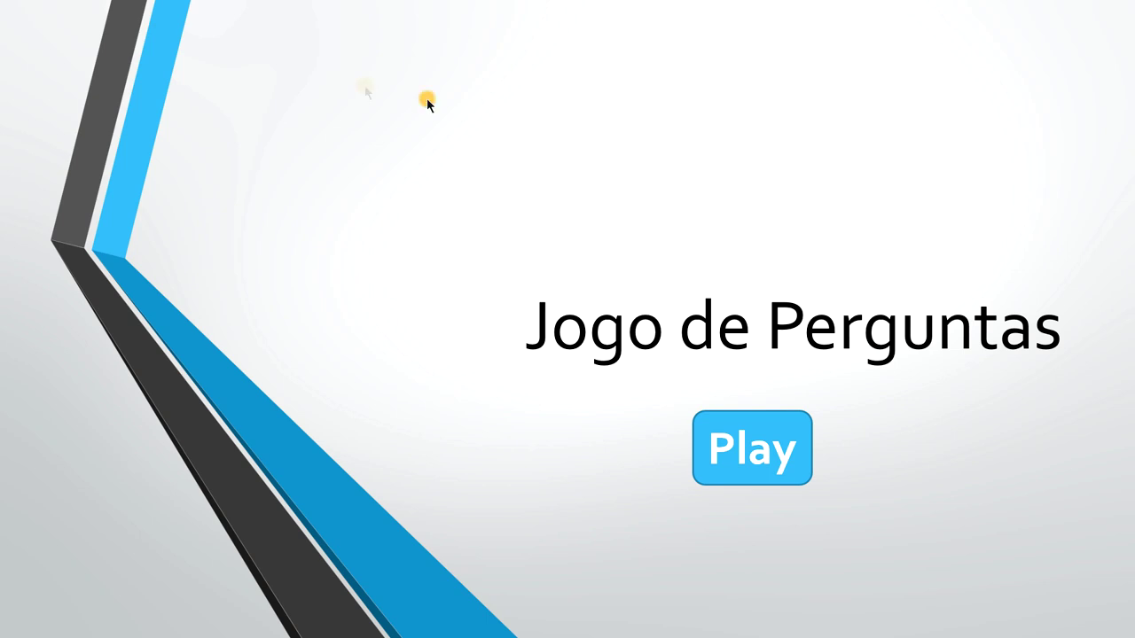
Start the quiz, give a wrong answer to question 1, and restart with Reiniciar.
{"action": "left_click", "coordinate": [778, 418]}
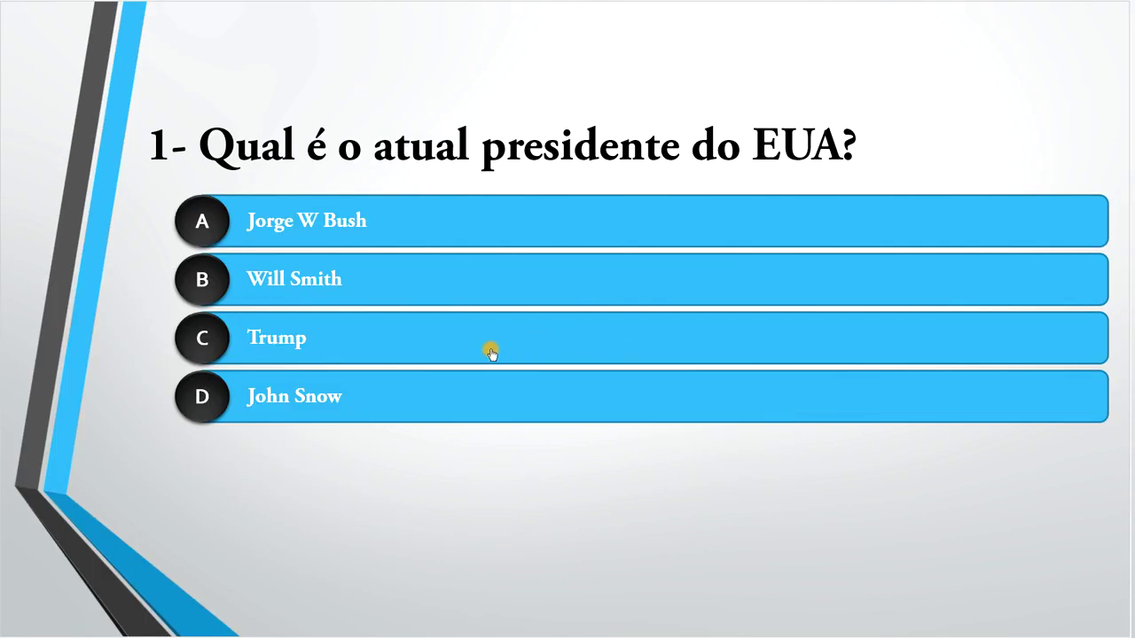
{"action": "left_click", "coordinate": [373, 231]}
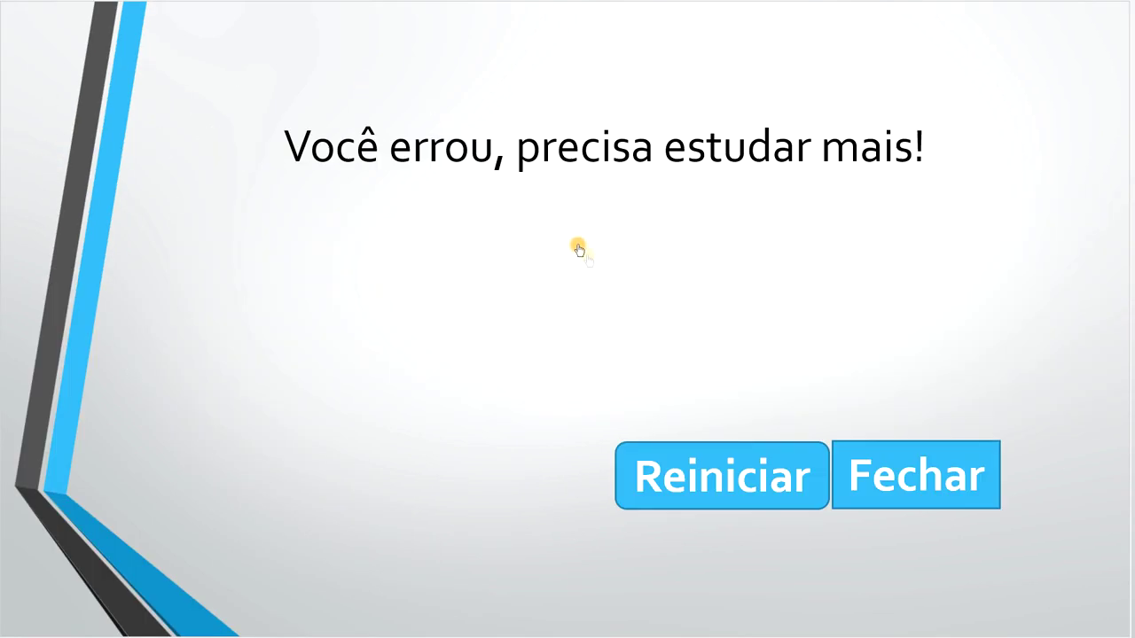
{"action": "left_click", "coordinate": [810, 485]}
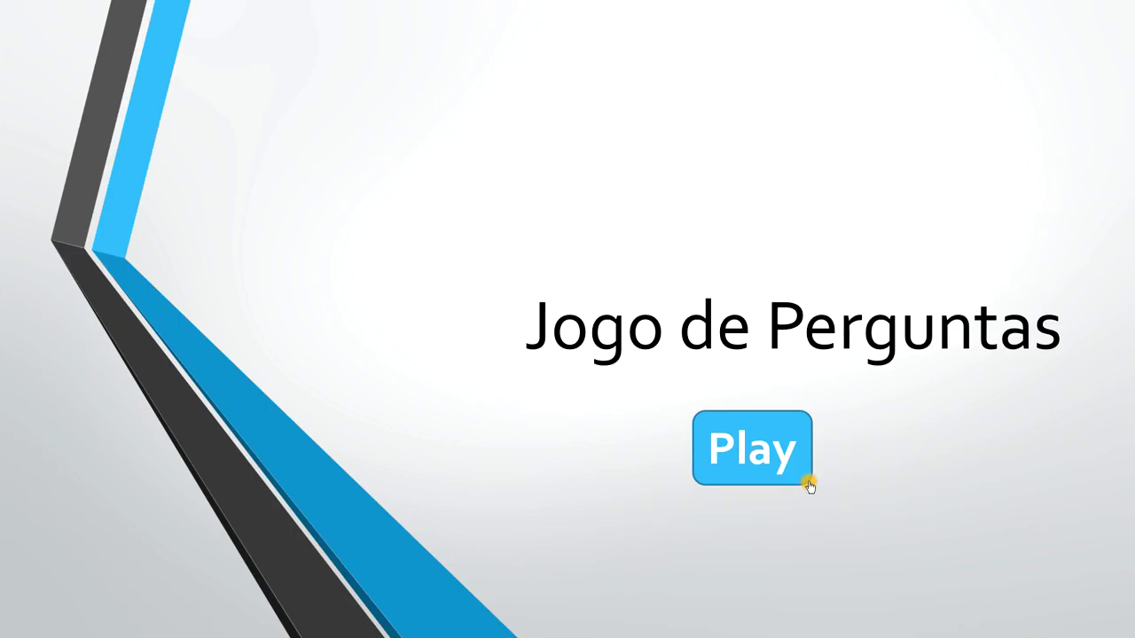
Play again, answer all five questions correctly to reach Parabéns, and close the show.
{"action": "left_click", "coordinate": [759, 448]}
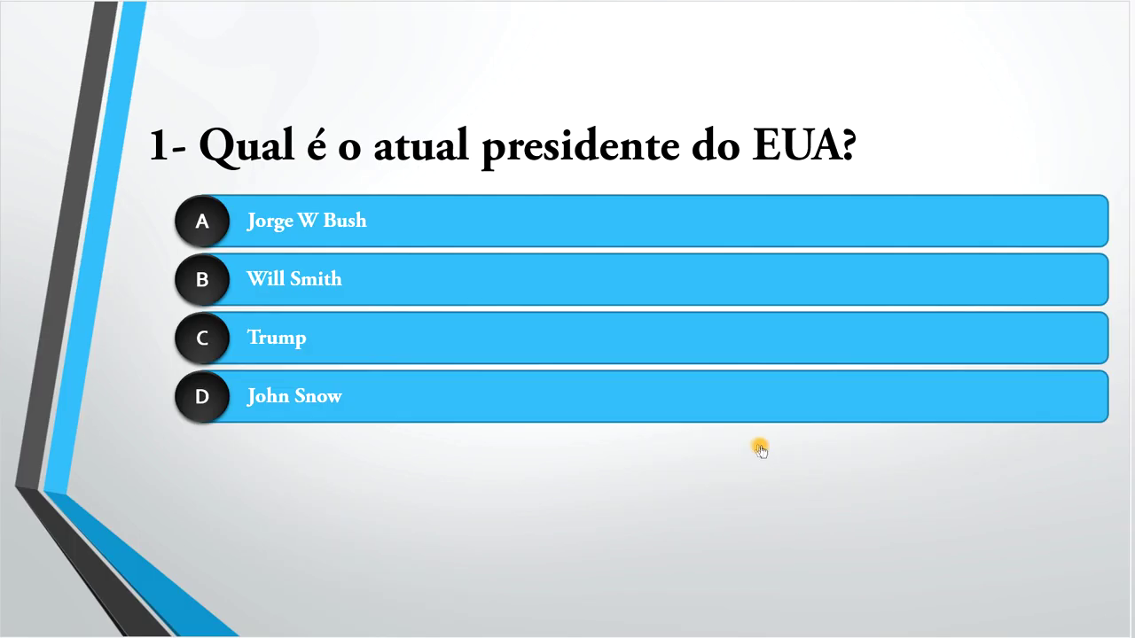
{"action": "left_click", "coordinate": [395, 344]}
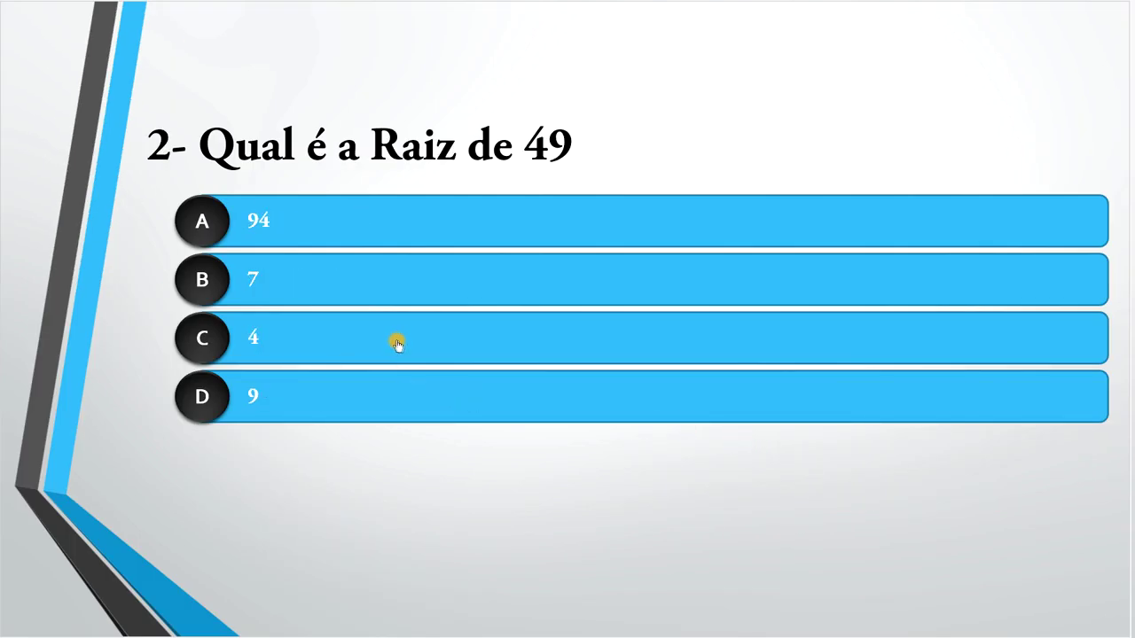
{"action": "left_click", "coordinate": [342, 286]}
{"action": "left_click", "coordinate": [367, 400]}
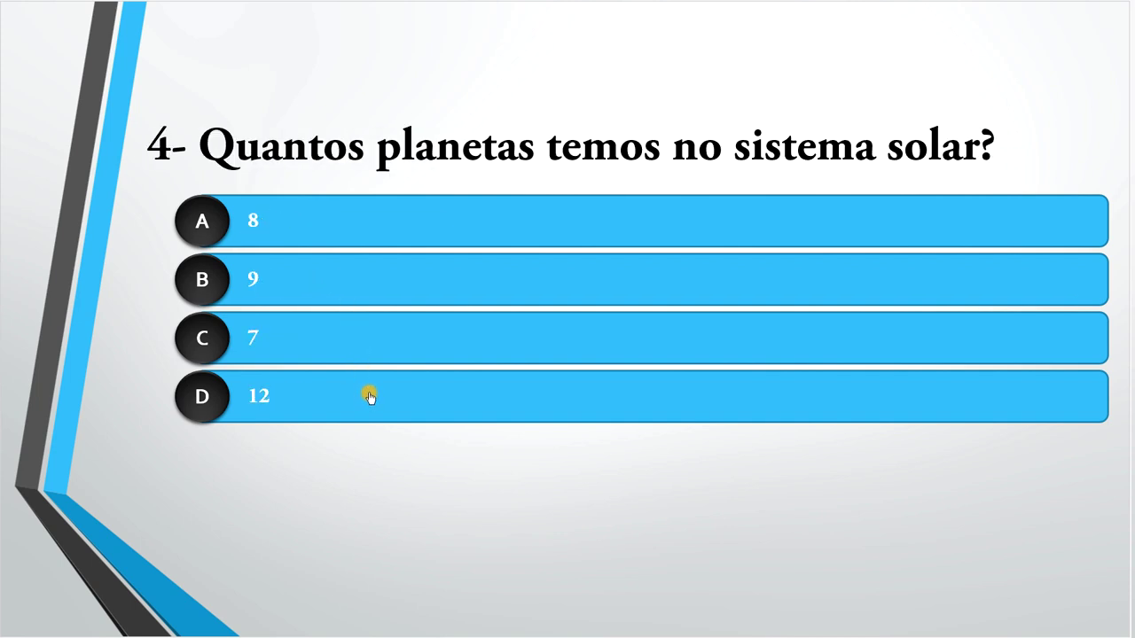
{"action": "left_click", "coordinate": [351, 229]}
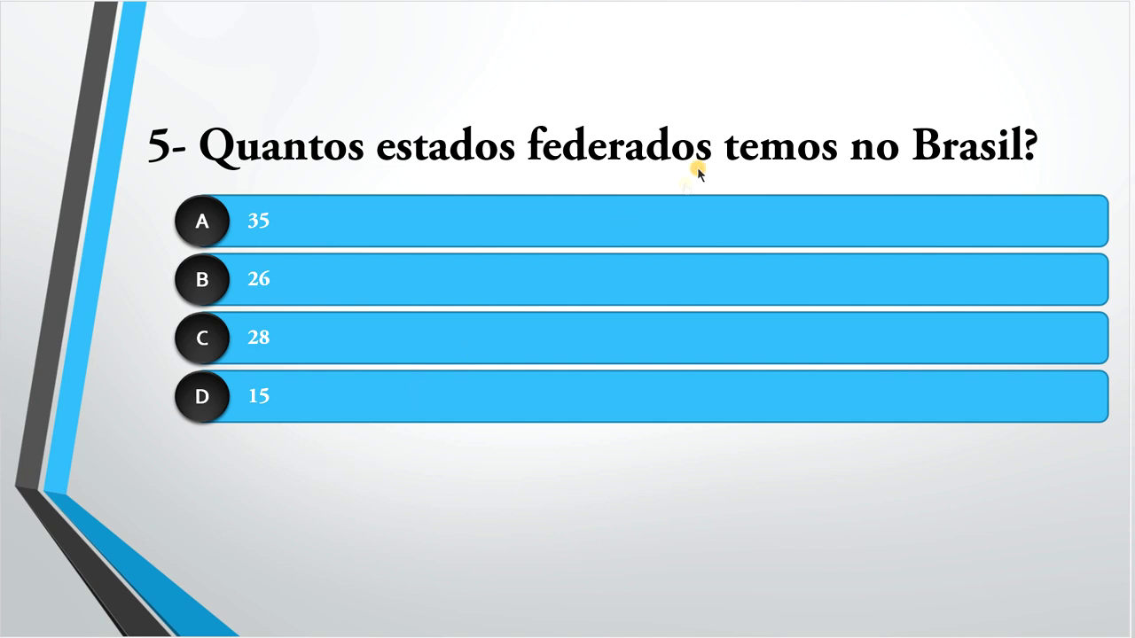
{"action": "left_click", "coordinate": [327, 284]}
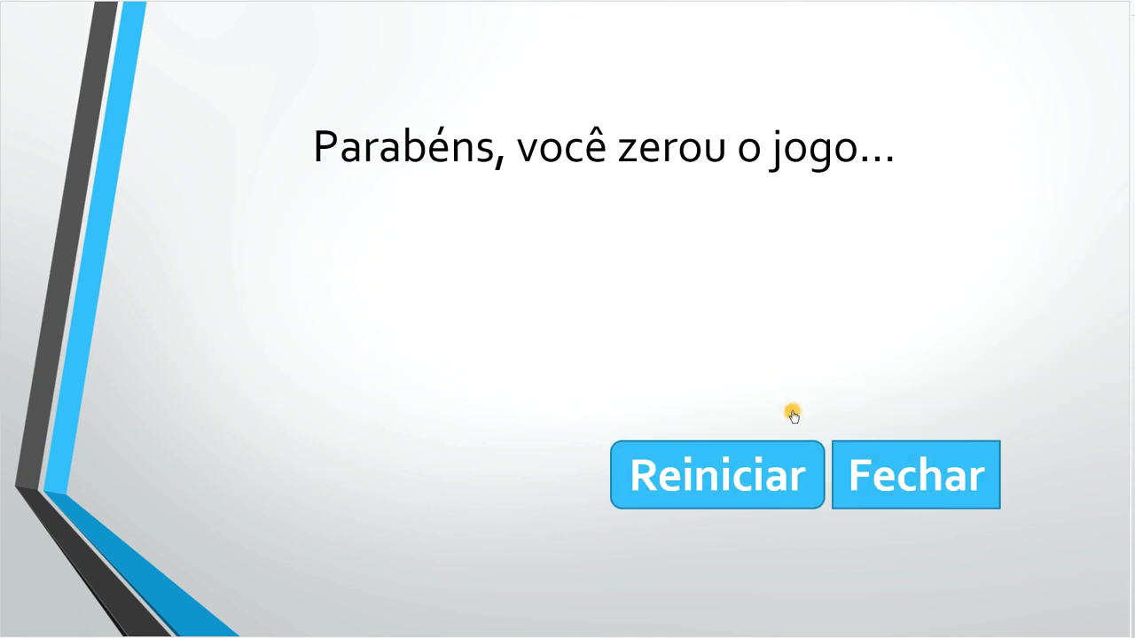
{"action": "left_click", "coordinate": [939, 463]}
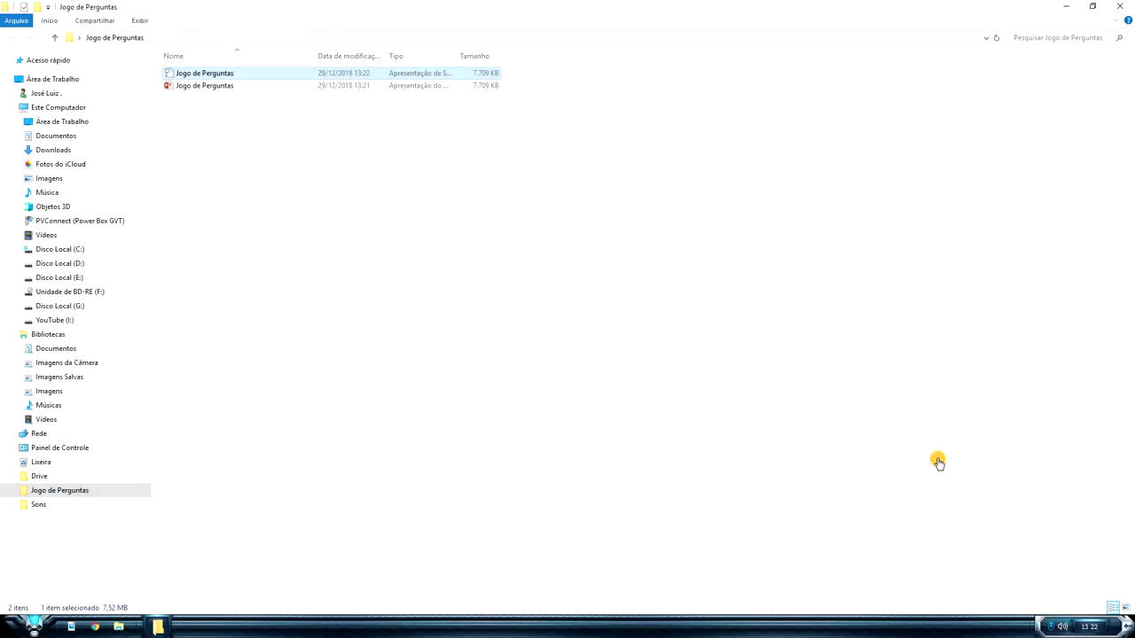
Clear the file selection and close the Jogo de Perguntas Explorer window.
{"action": "left_click", "coordinate": [601, 269]}
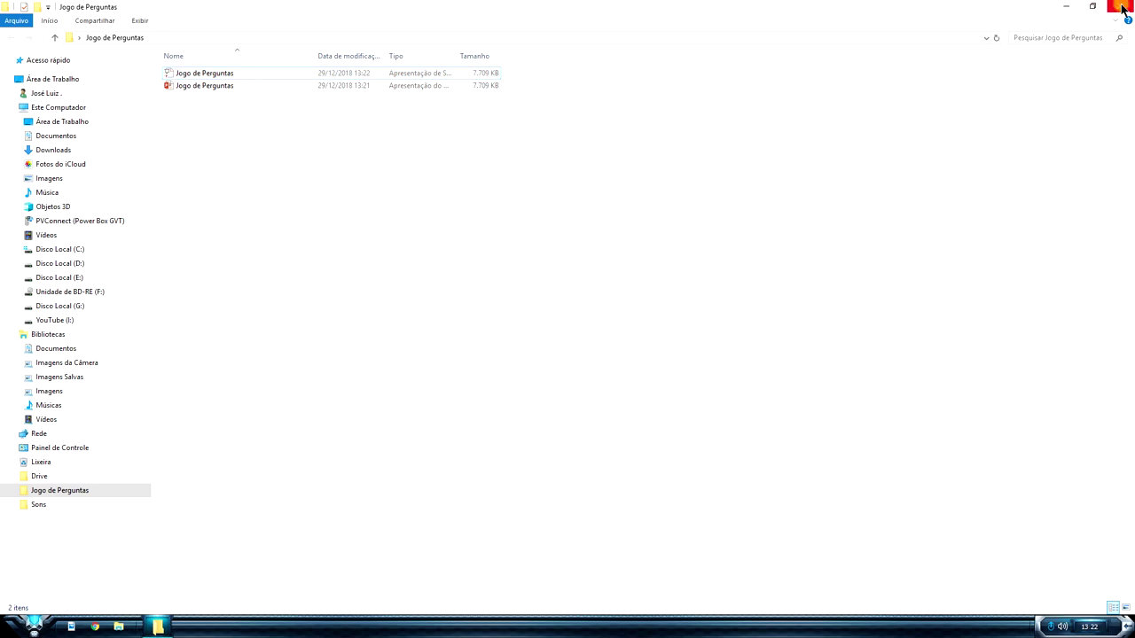
{"action": "left_click", "coordinate": [1123, 11]}
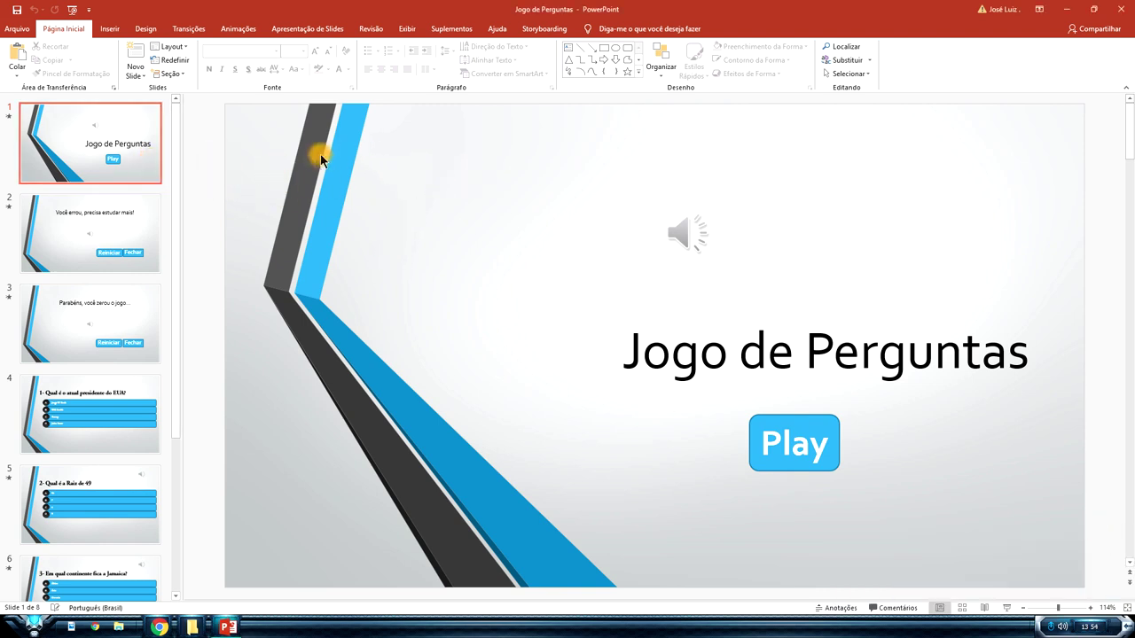
Apply the Cubo transition to question slides 4, 5 and 6.
{"action": "left_click", "coordinate": [123, 415]}
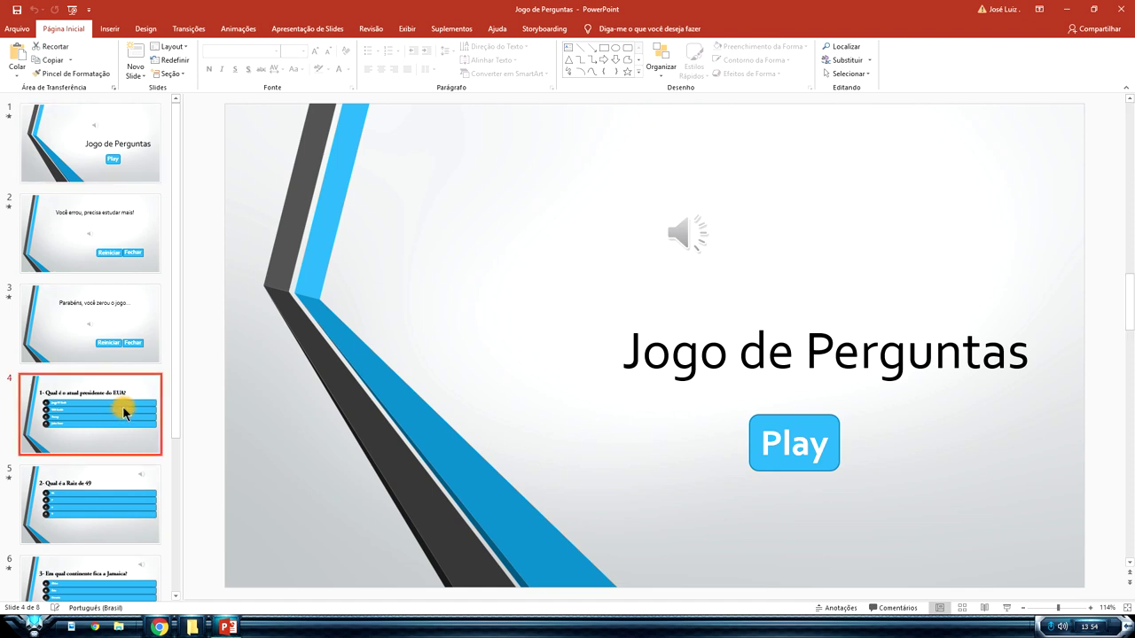
{"action": "left_click", "coordinate": [189, 29]}
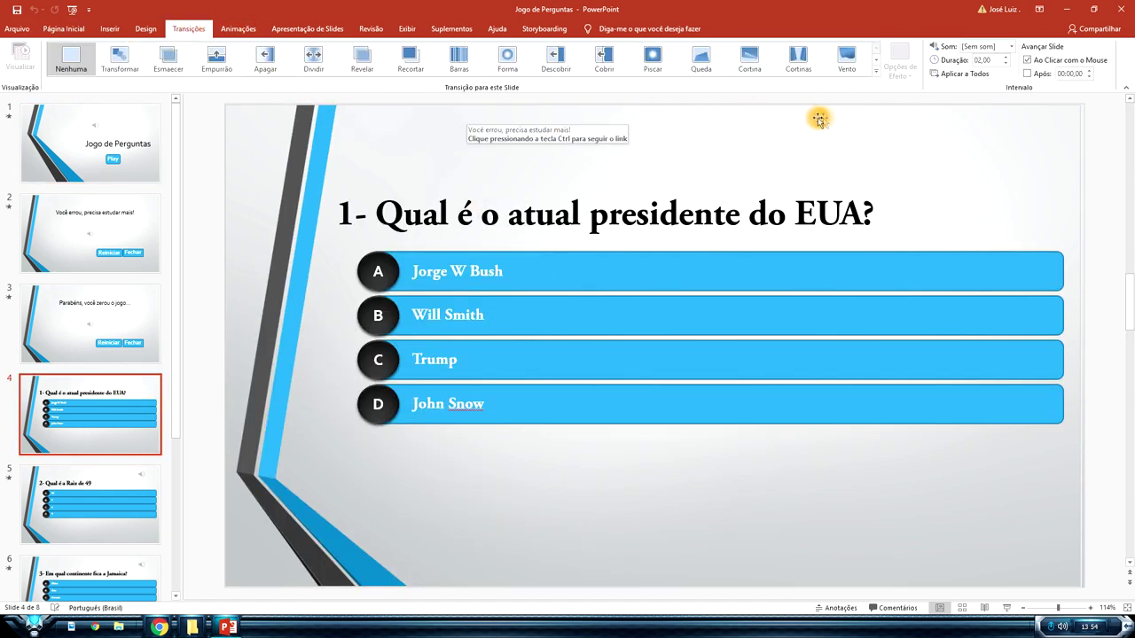
{"action": "left_click", "coordinate": [876, 72]}
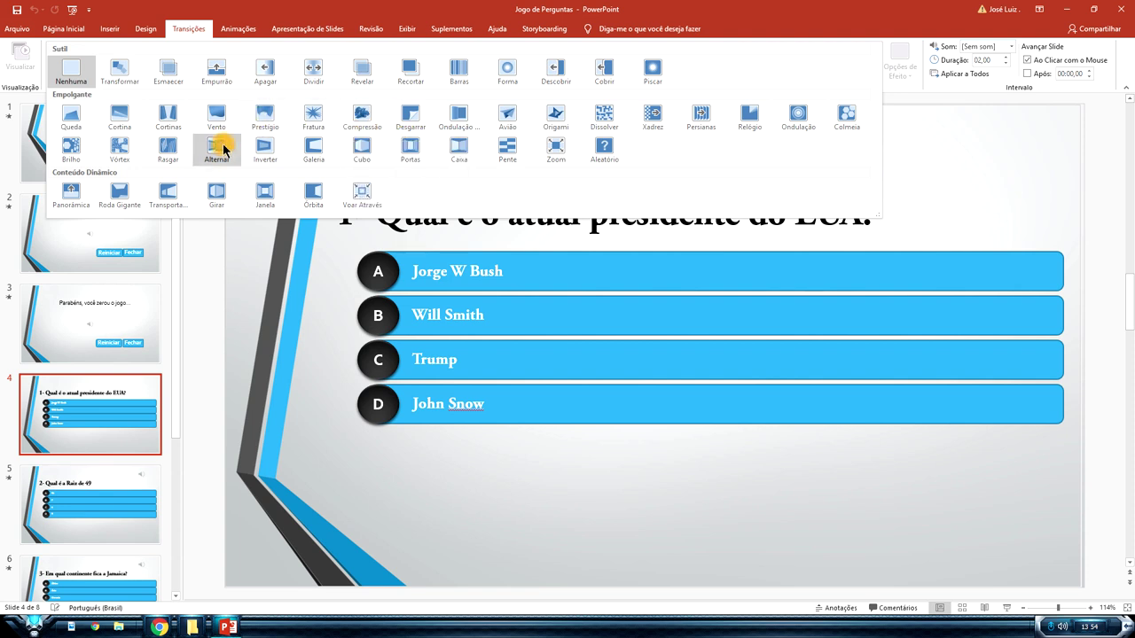
{"action": "left_click", "coordinate": [368, 158]}
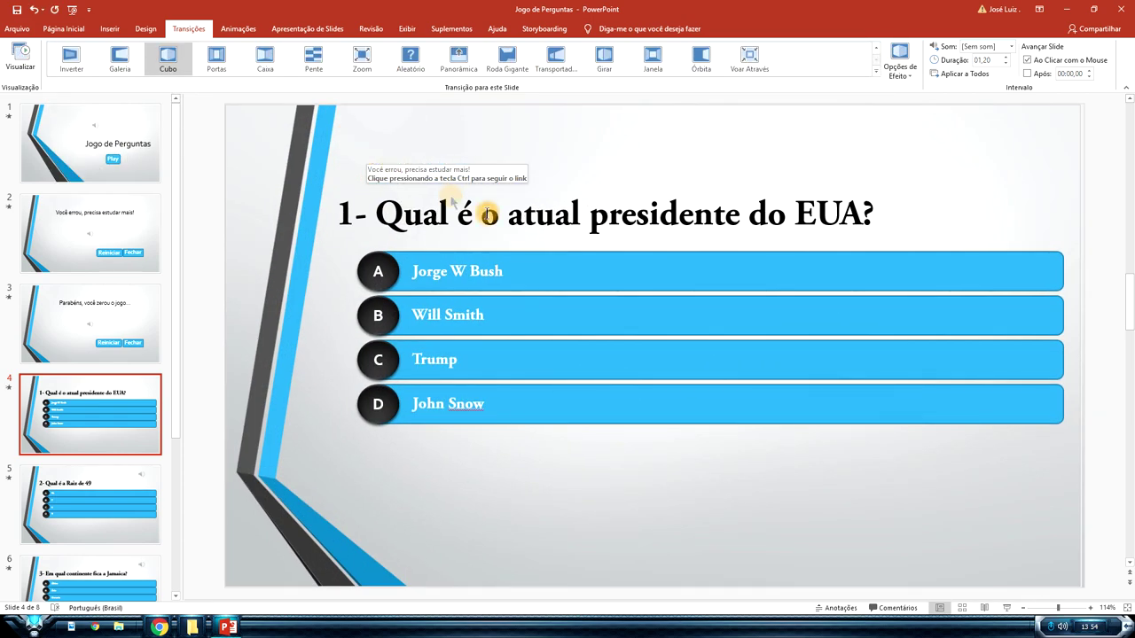
{"action": "left_click", "coordinate": [127, 497]}
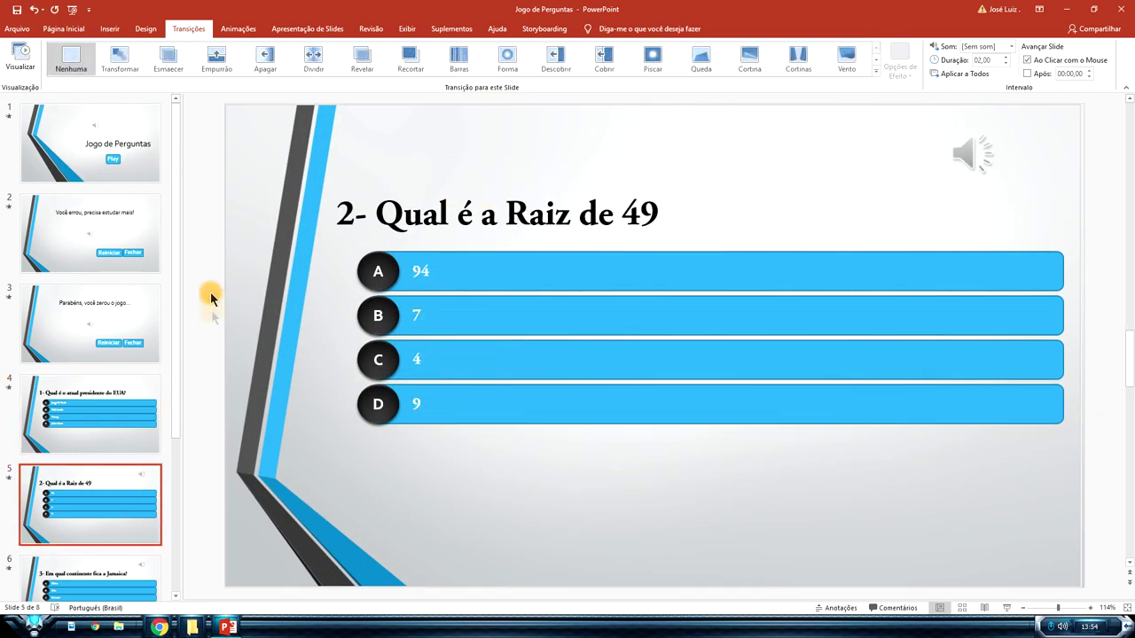
{"action": "left_click", "coordinate": [876, 70]}
{"action": "left_click", "coordinate": [367, 158]}
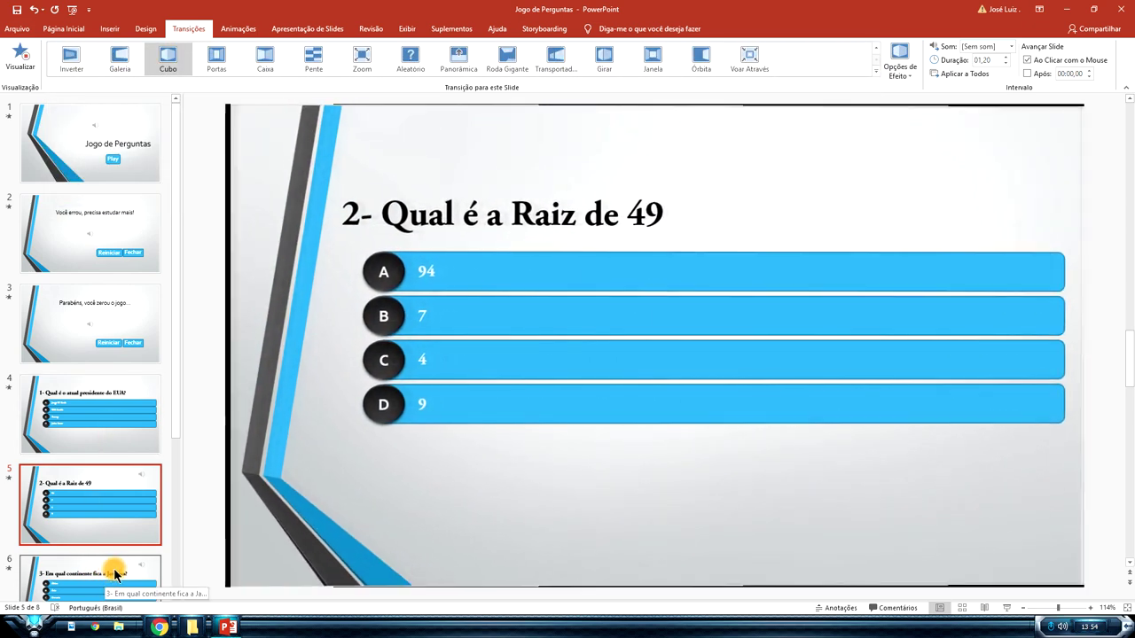
{"action": "left_click", "coordinate": [114, 574]}
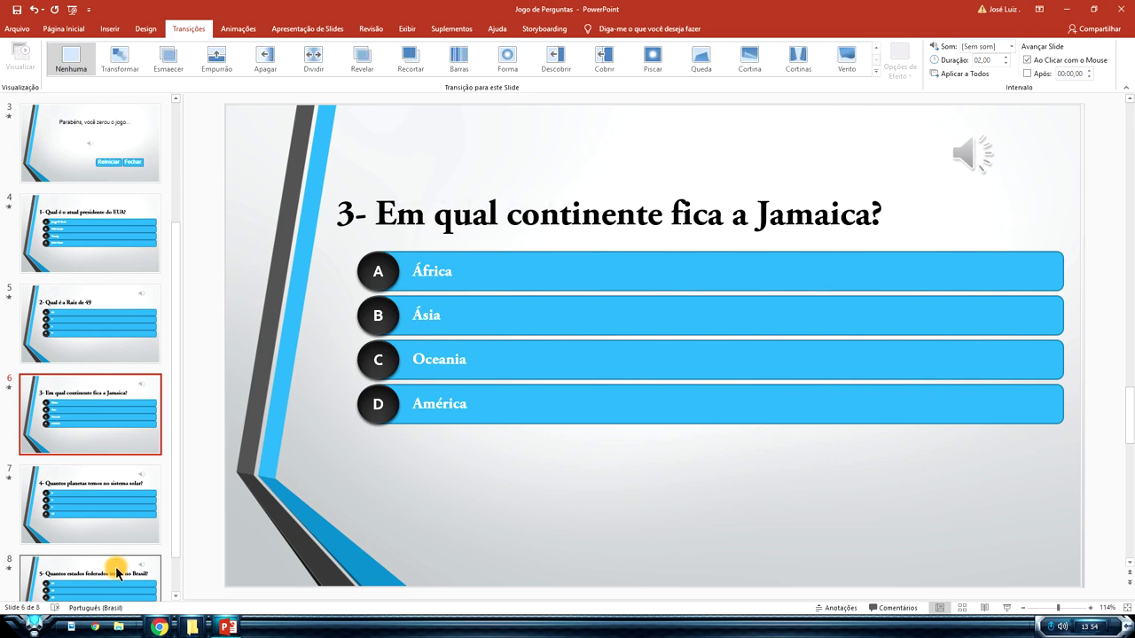
{"action": "left_click", "coordinate": [876, 75]}
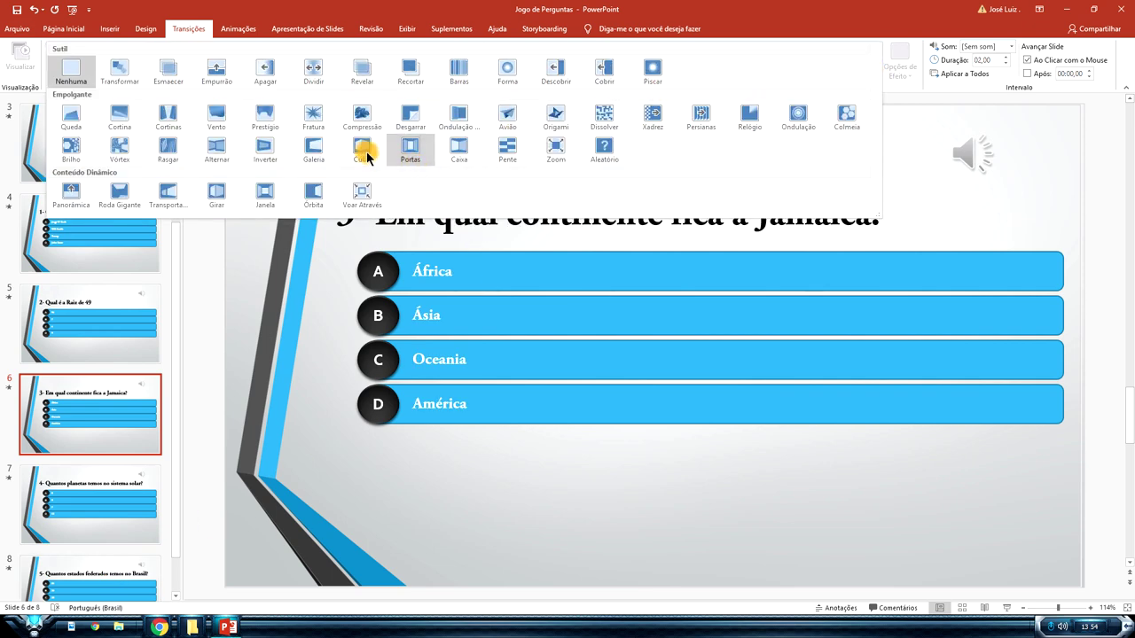
{"action": "left_click", "coordinate": [367, 149]}
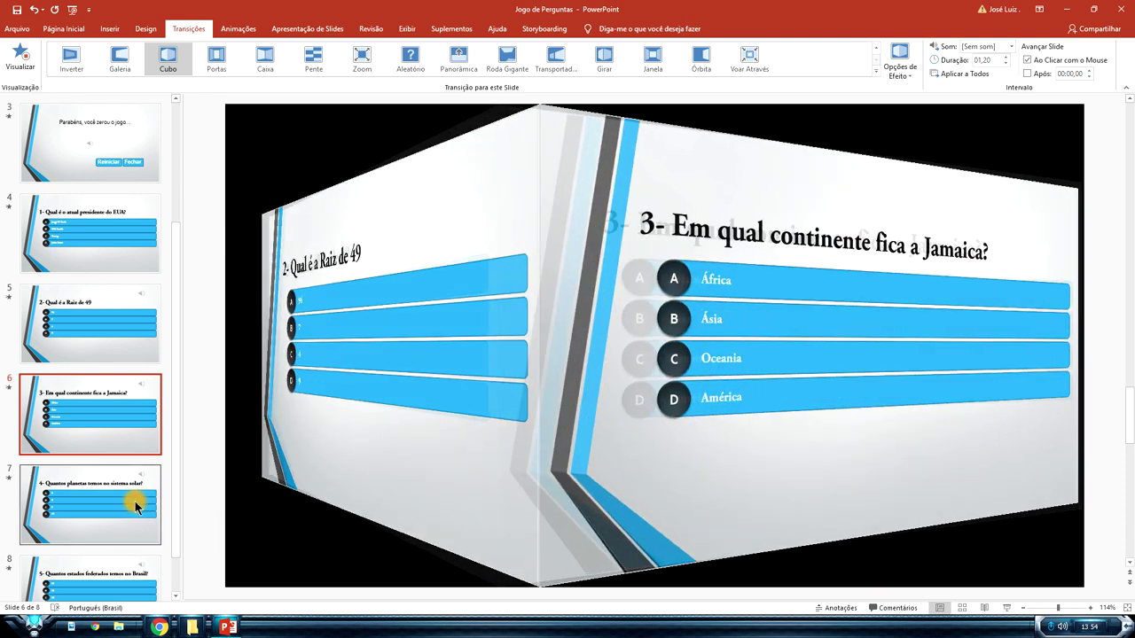
Apply Cubo to question slides 7 and 8, then return to the title slide.
{"action": "left_click", "coordinate": [129, 500]}
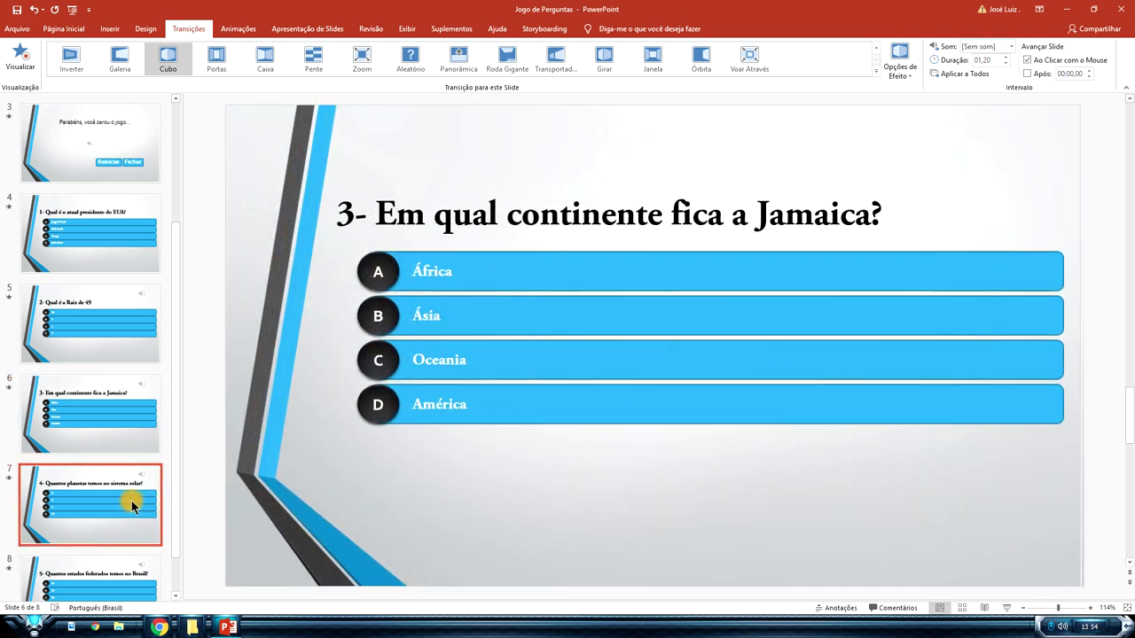
{"action": "left_click", "coordinate": [877, 75]}
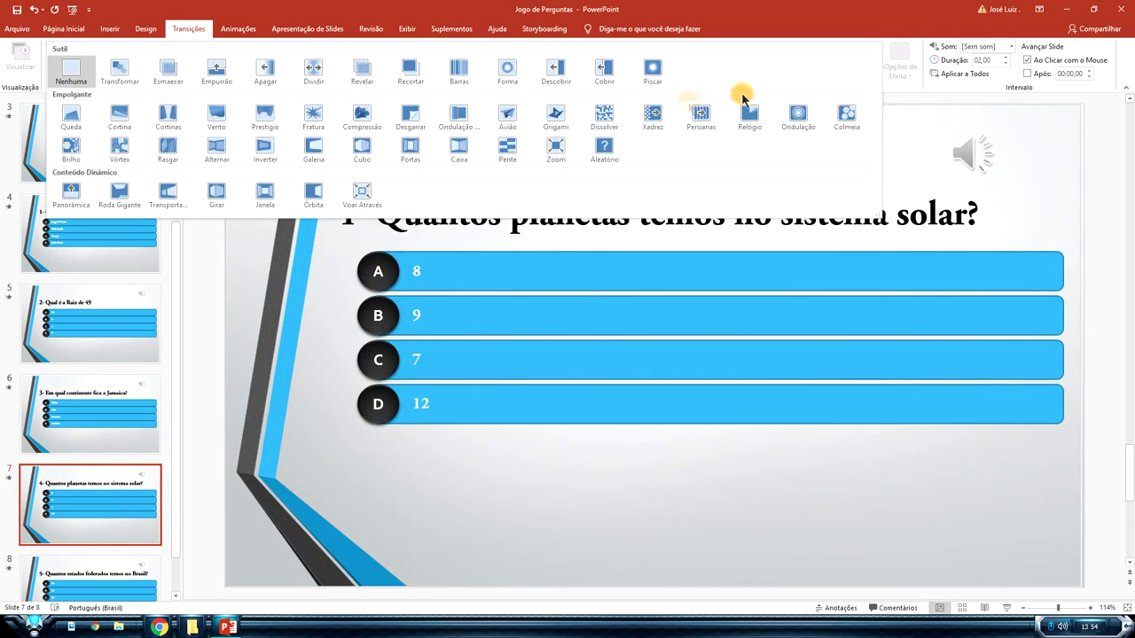
{"action": "left_click", "coordinate": [361, 149]}
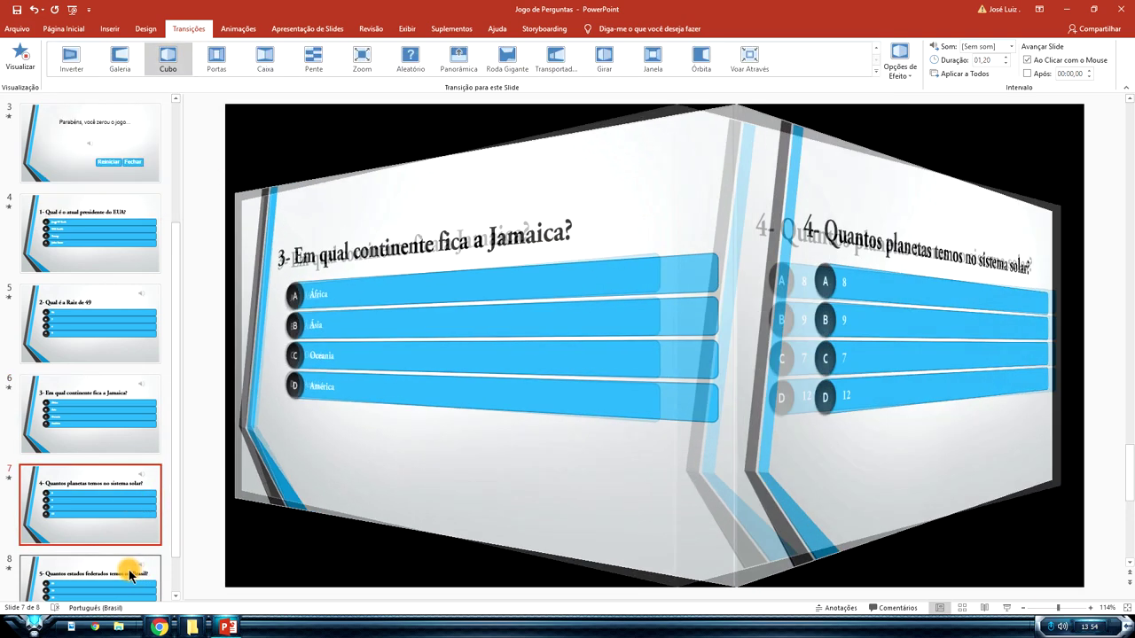
{"action": "left_click", "coordinate": [126, 574]}
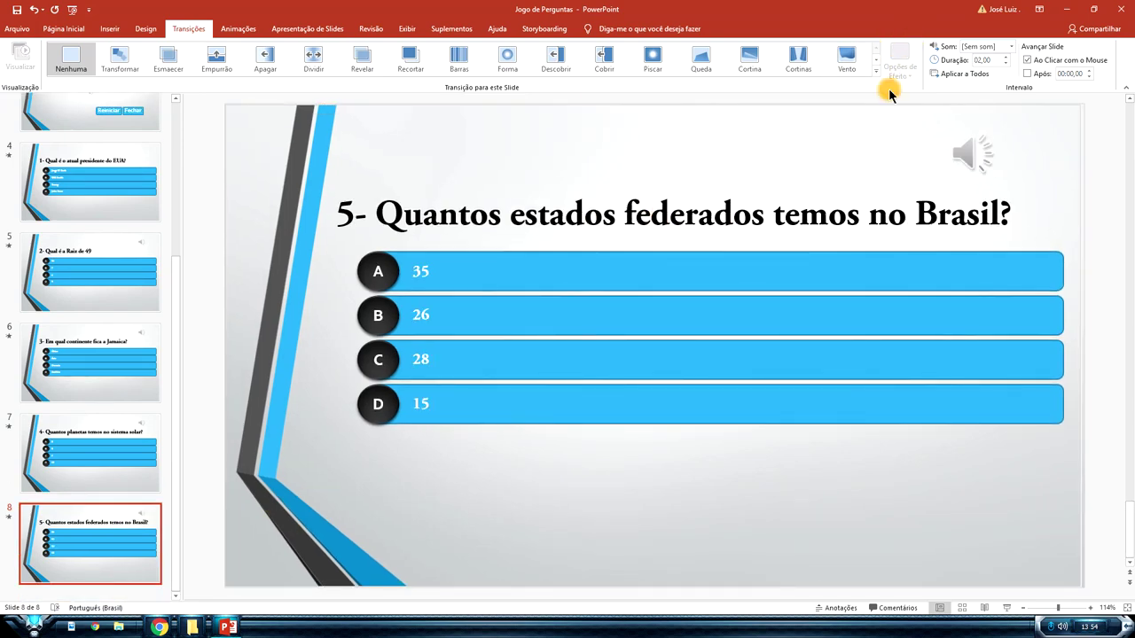
{"action": "left_click", "coordinate": [874, 74]}
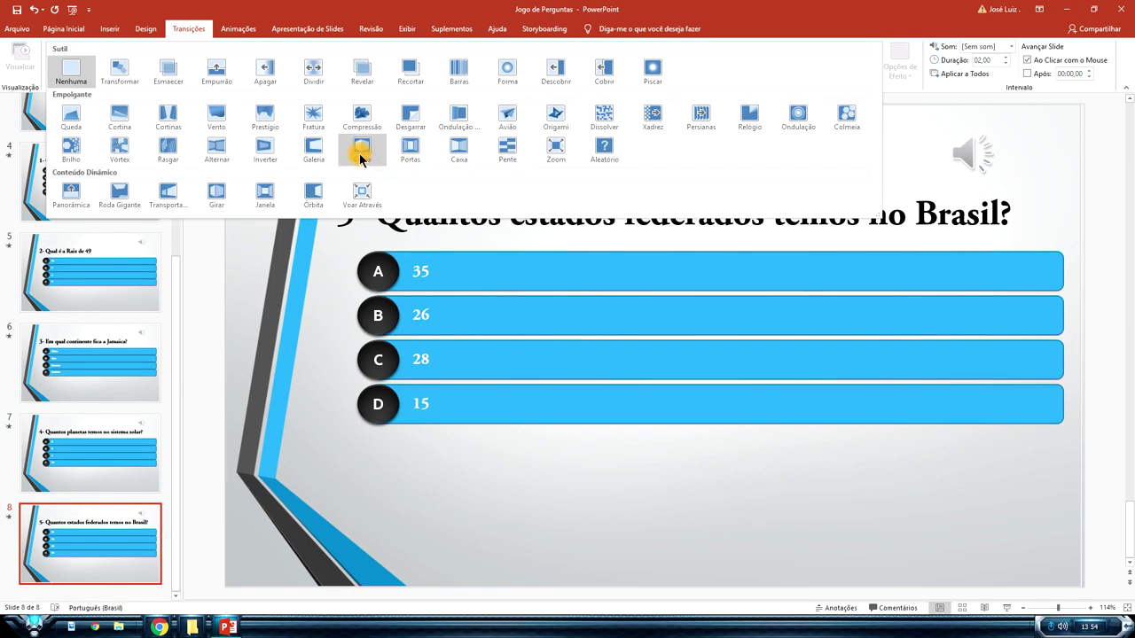
{"action": "left_click", "coordinate": [360, 151]}
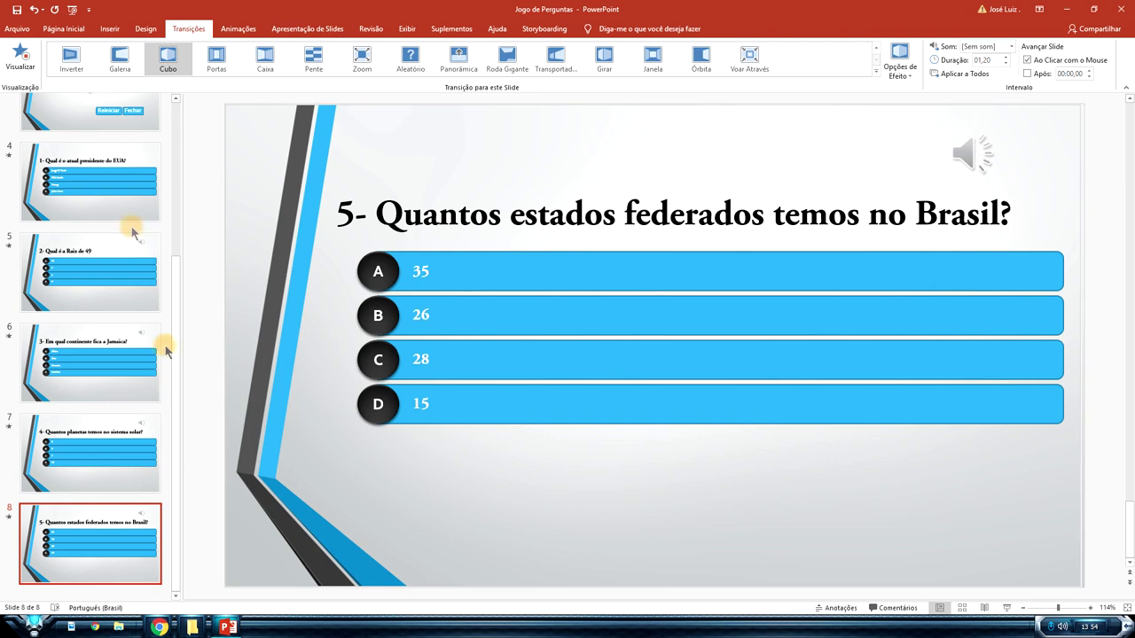
{"action": "scroll", "coordinate": [133, 266], "scroll_direction": "up", "scroll_amount": 3}
{"action": "scroll", "coordinate": [107, 160], "scroll_direction": "up", "scroll_amount": 2}
{"action": "left_click", "coordinate": [101, 144]}
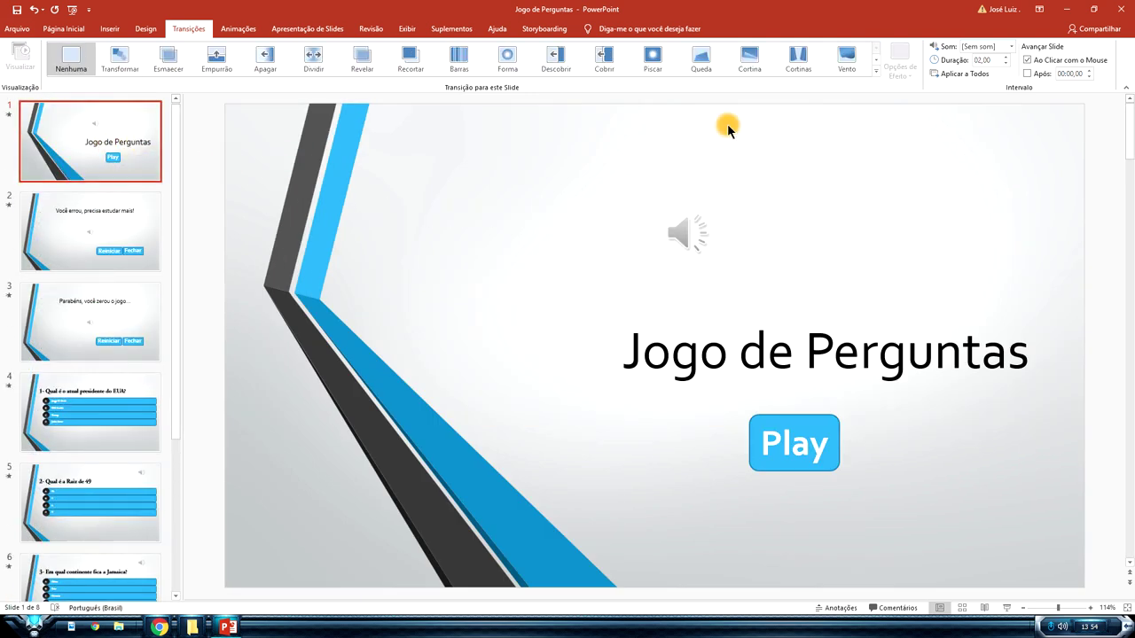
Give slide 1 the Cortinas transition and slide 2 the Ondulação transition.
{"action": "left_click", "coordinate": [798, 58]}
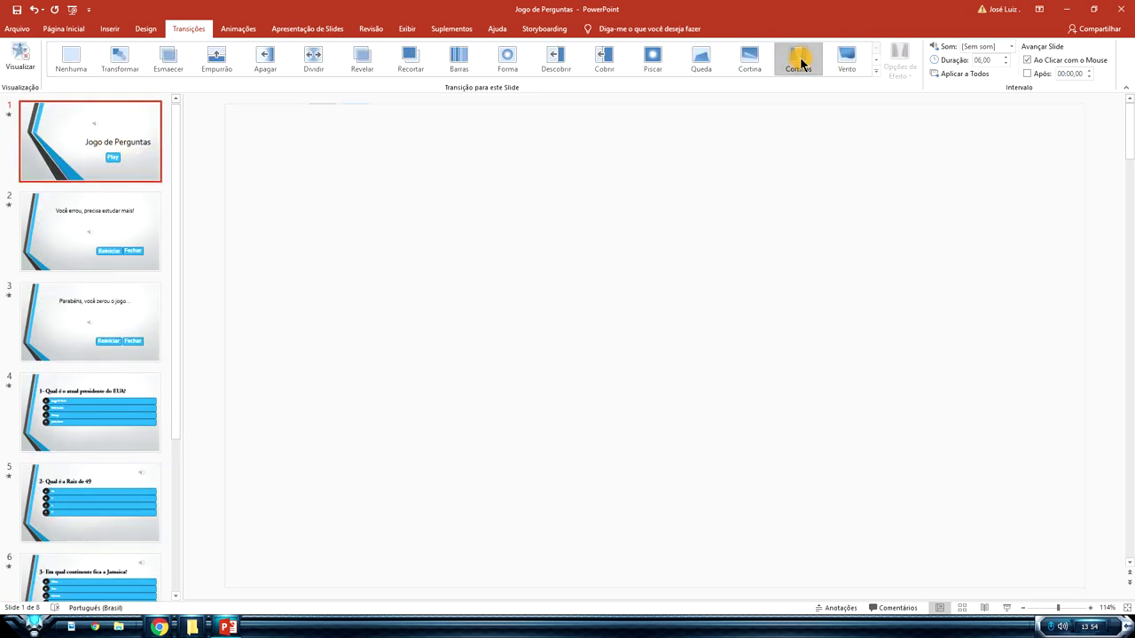
{"action": "left_click", "coordinate": [128, 231]}
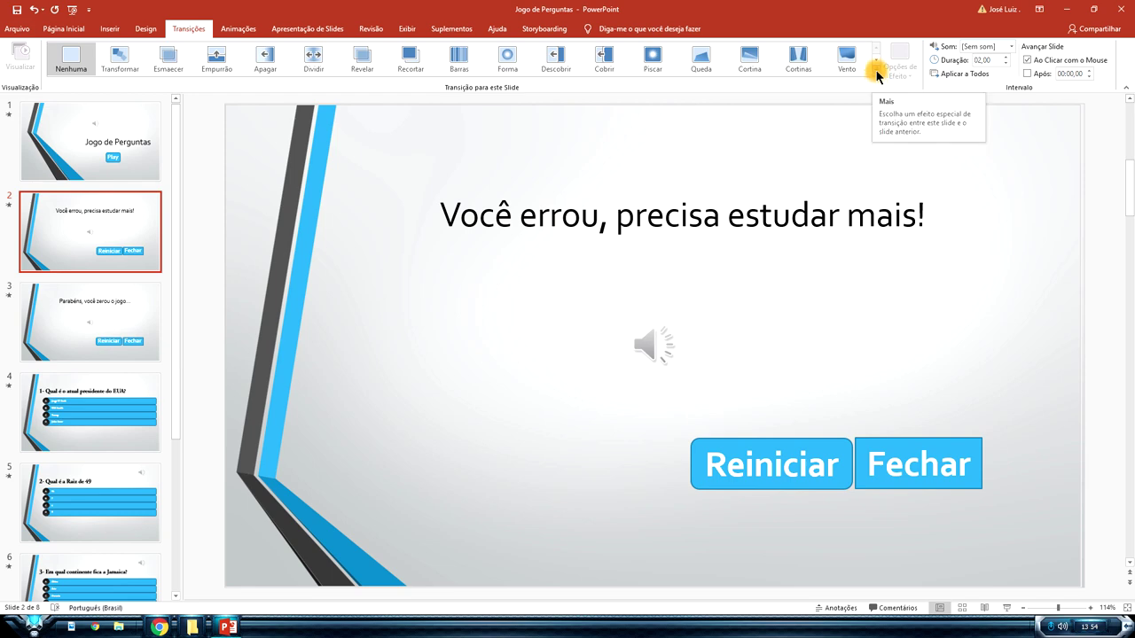
{"action": "left_click", "coordinate": [120, 57]}
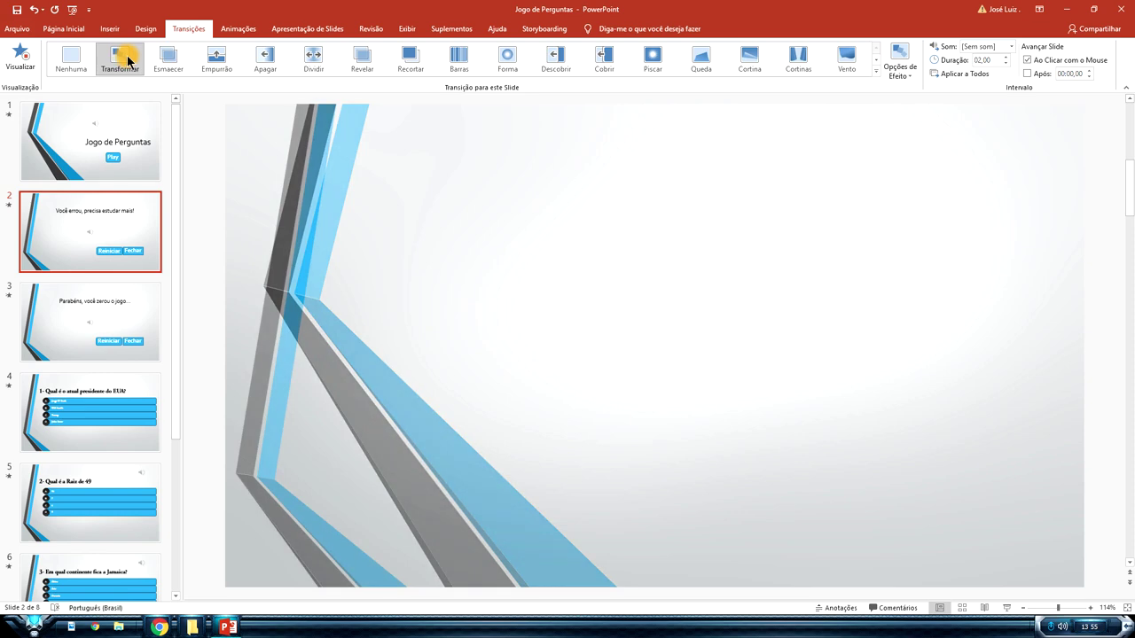
{"action": "left_click", "coordinate": [876, 62]}
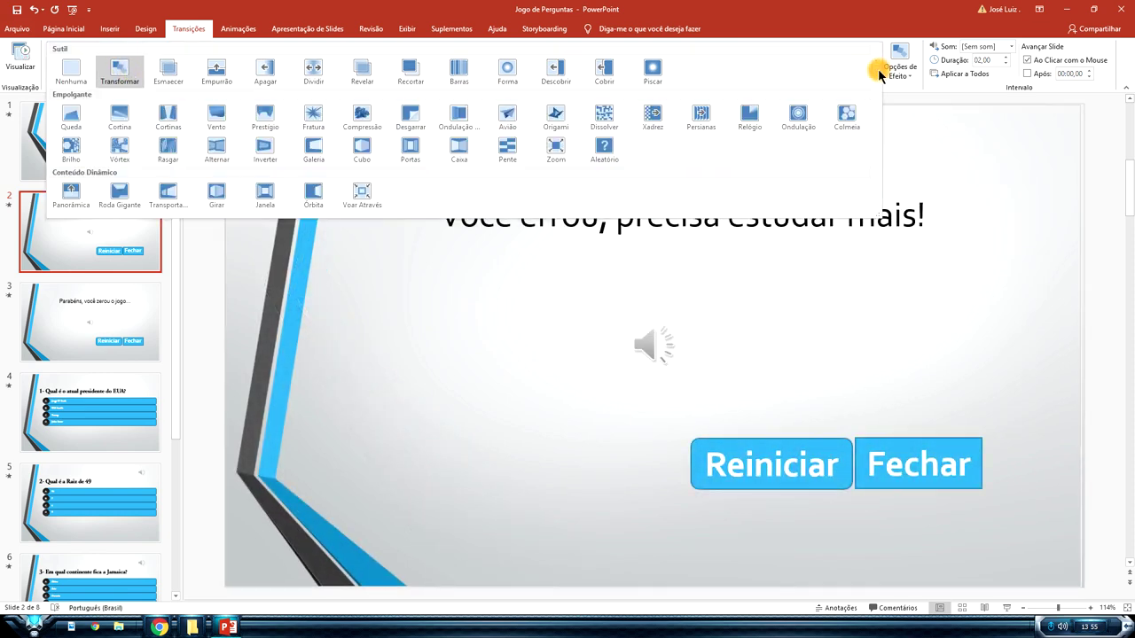
{"action": "left_click", "coordinate": [797, 125]}
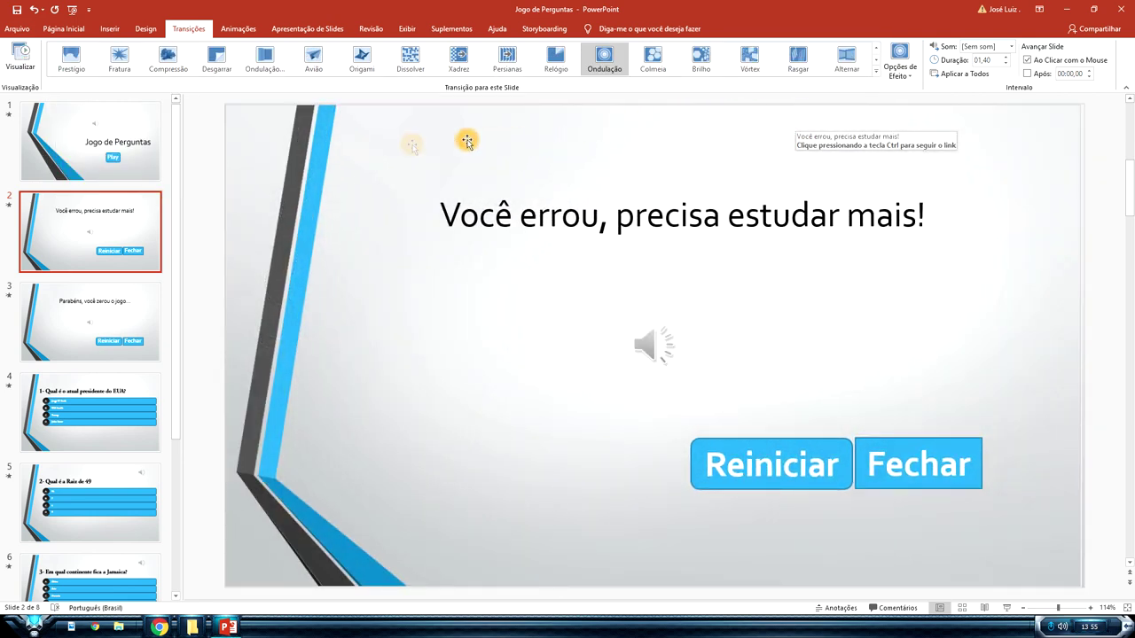
Give the congratulations slide 3 the Colmeia transition.
{"action": "left_click", "coordinate": [116, 322]}
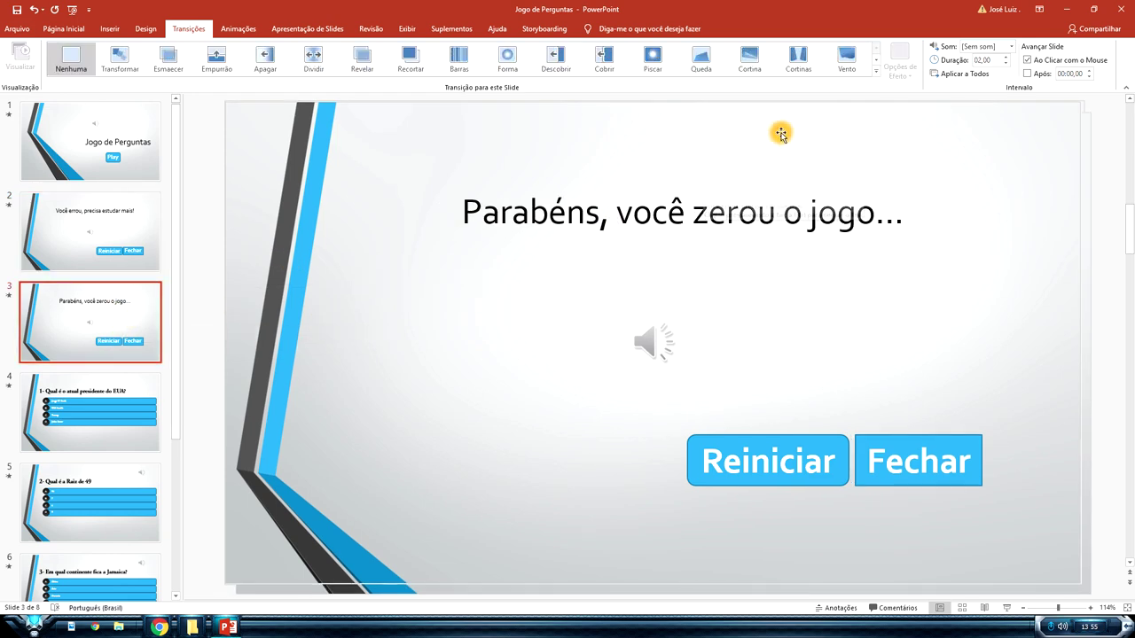
{"action": "left_click", "coordinate": [877, 69]}
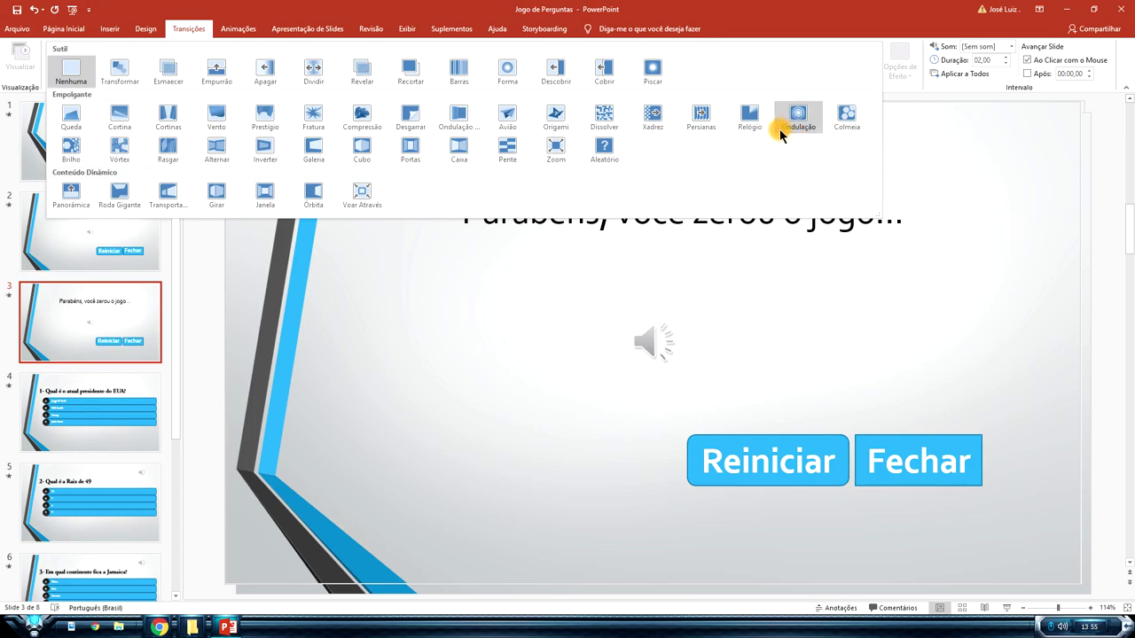
{"action": "left_click", "coordinate": [838, 127]}
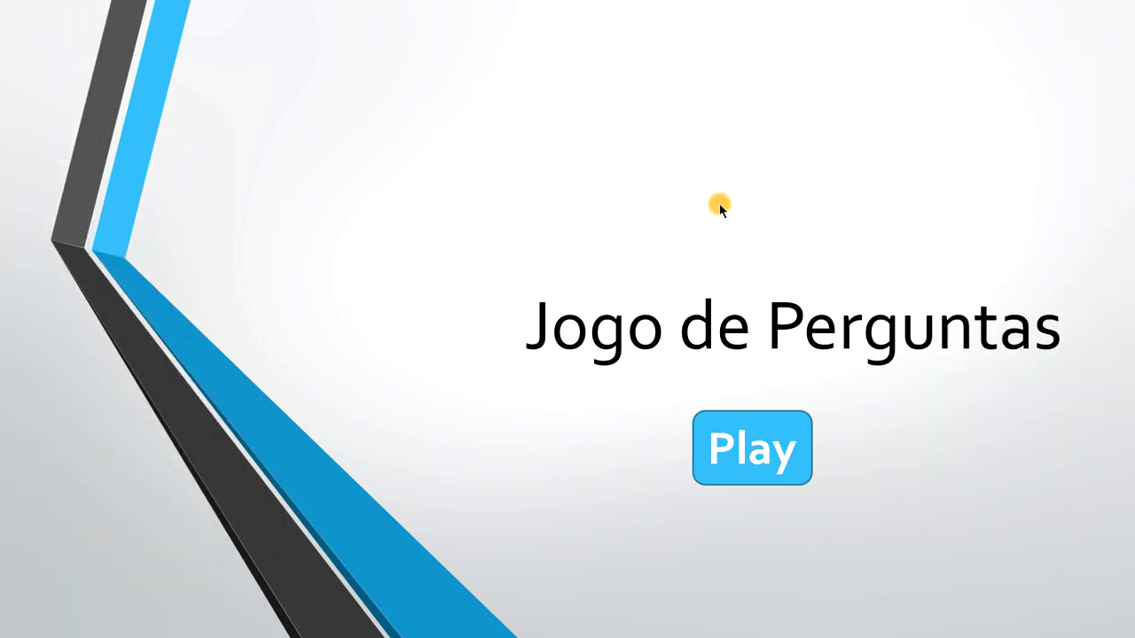
Run the quiz, answer Trump and 7 to preview transitions, then exit with Esc.
{"action": "left_click", "coordinate": [771, 446]}
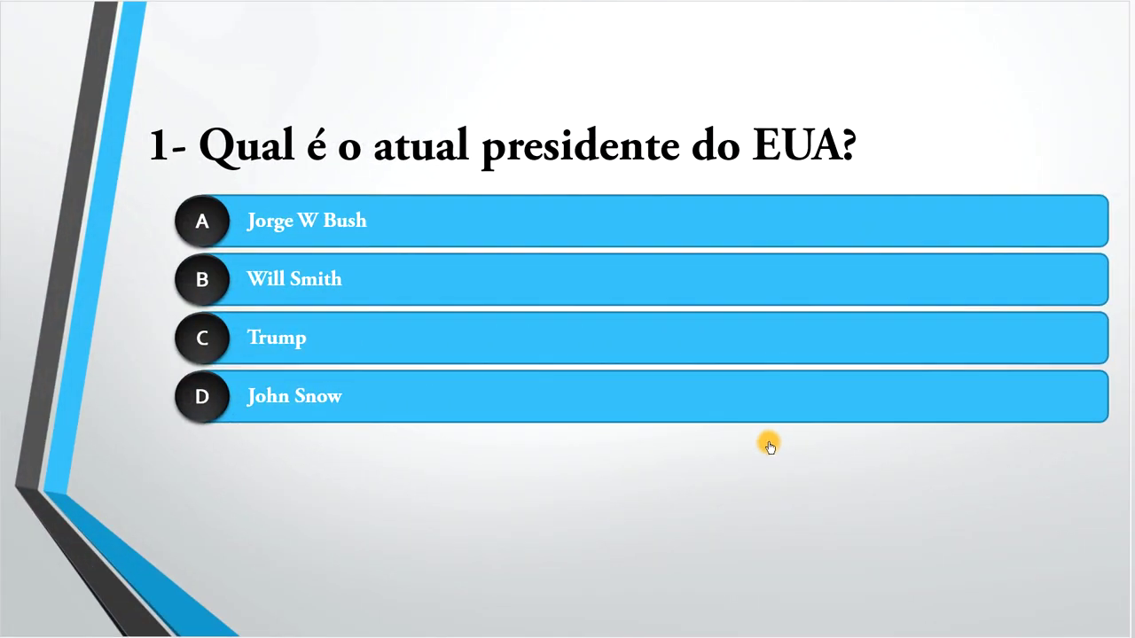
{"action": "left_click", "coordinate": [389, 340]}
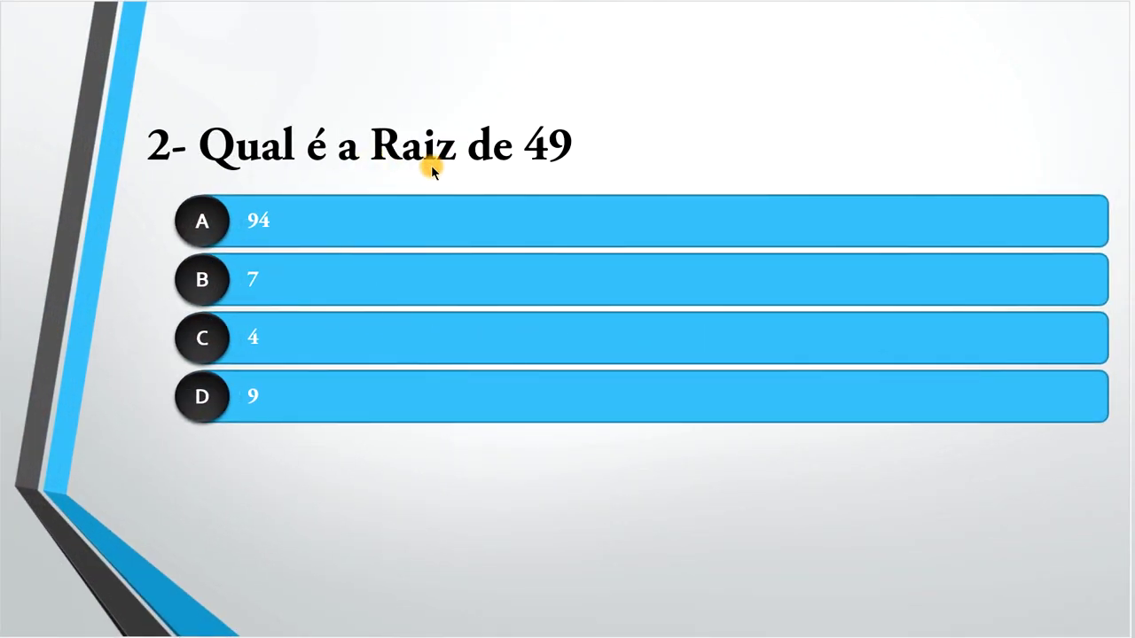
{"action": "left_click", "coordinate": [319, 278]}
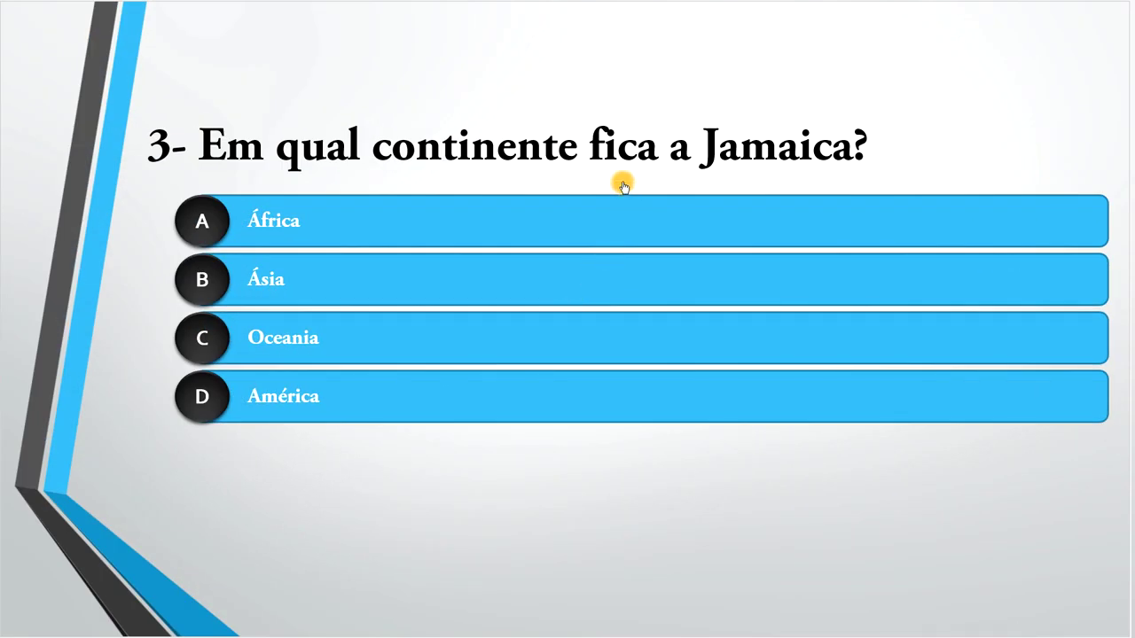
{"action": "key", "text": "Escape"}
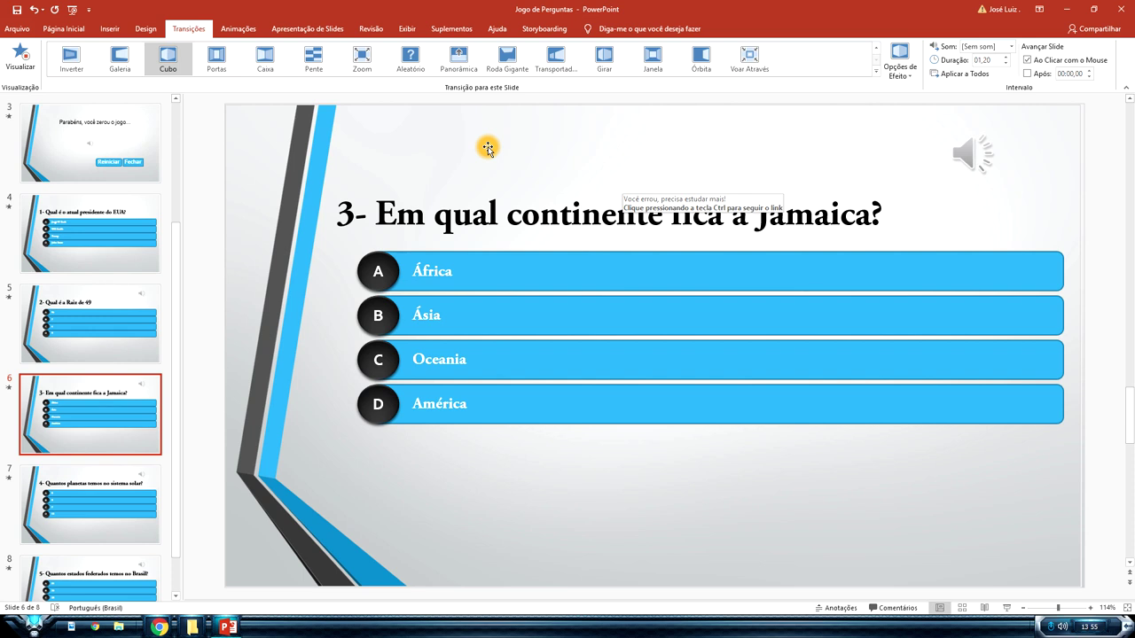